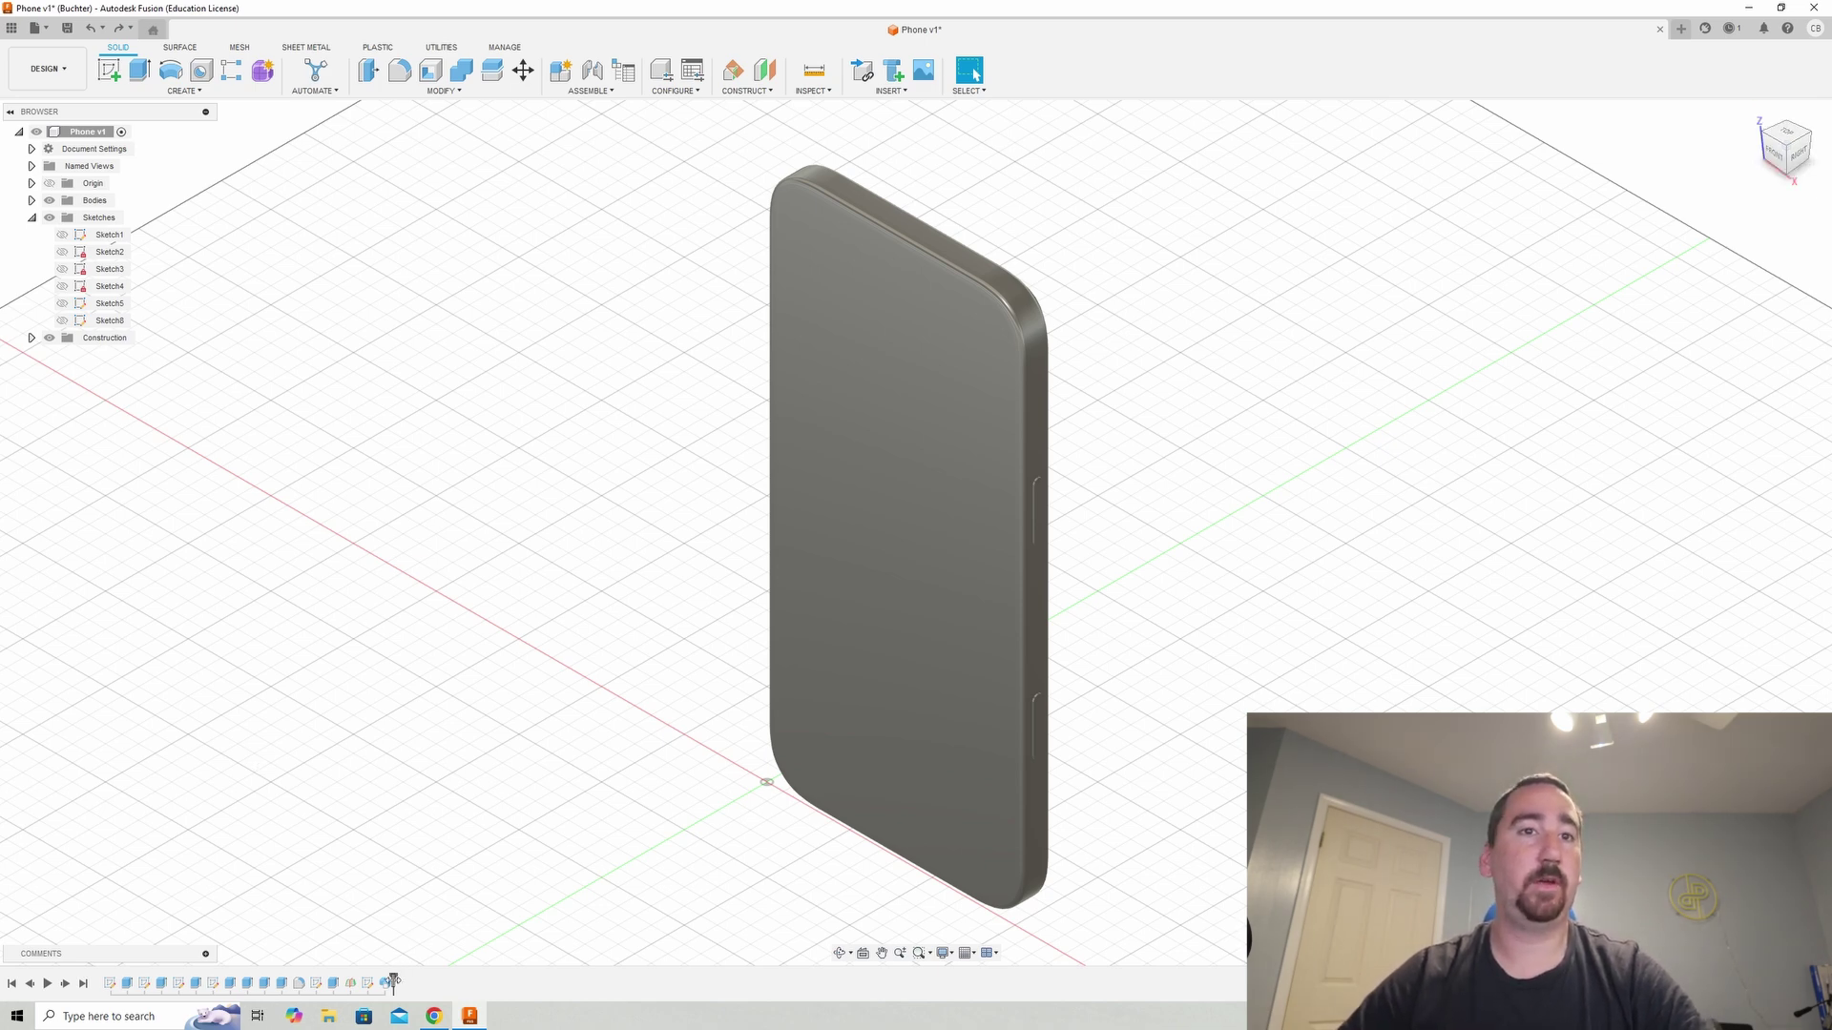
- Roll the timeline back to just after the first extrusion and start a sketch on the phone's front face
drag(393, 981, 134, 982)
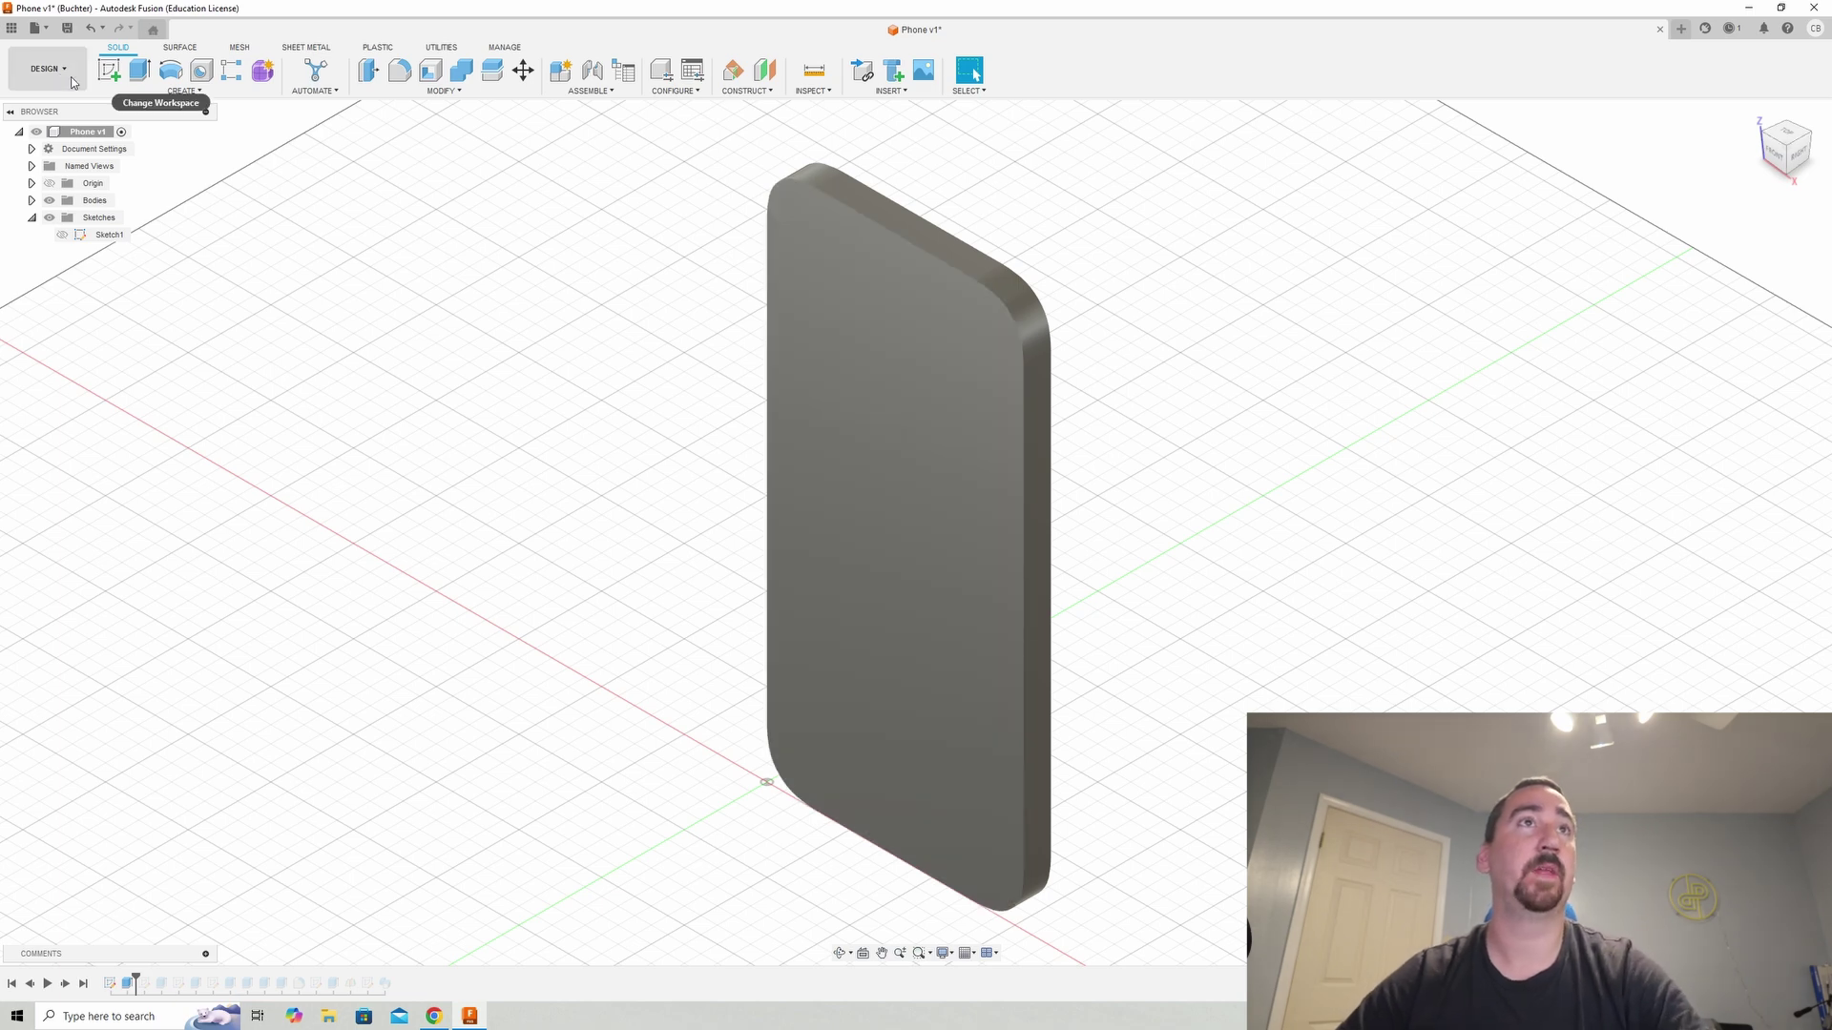
shift+middle_drag(878, 445, 1055, 302)
click(123, 64)
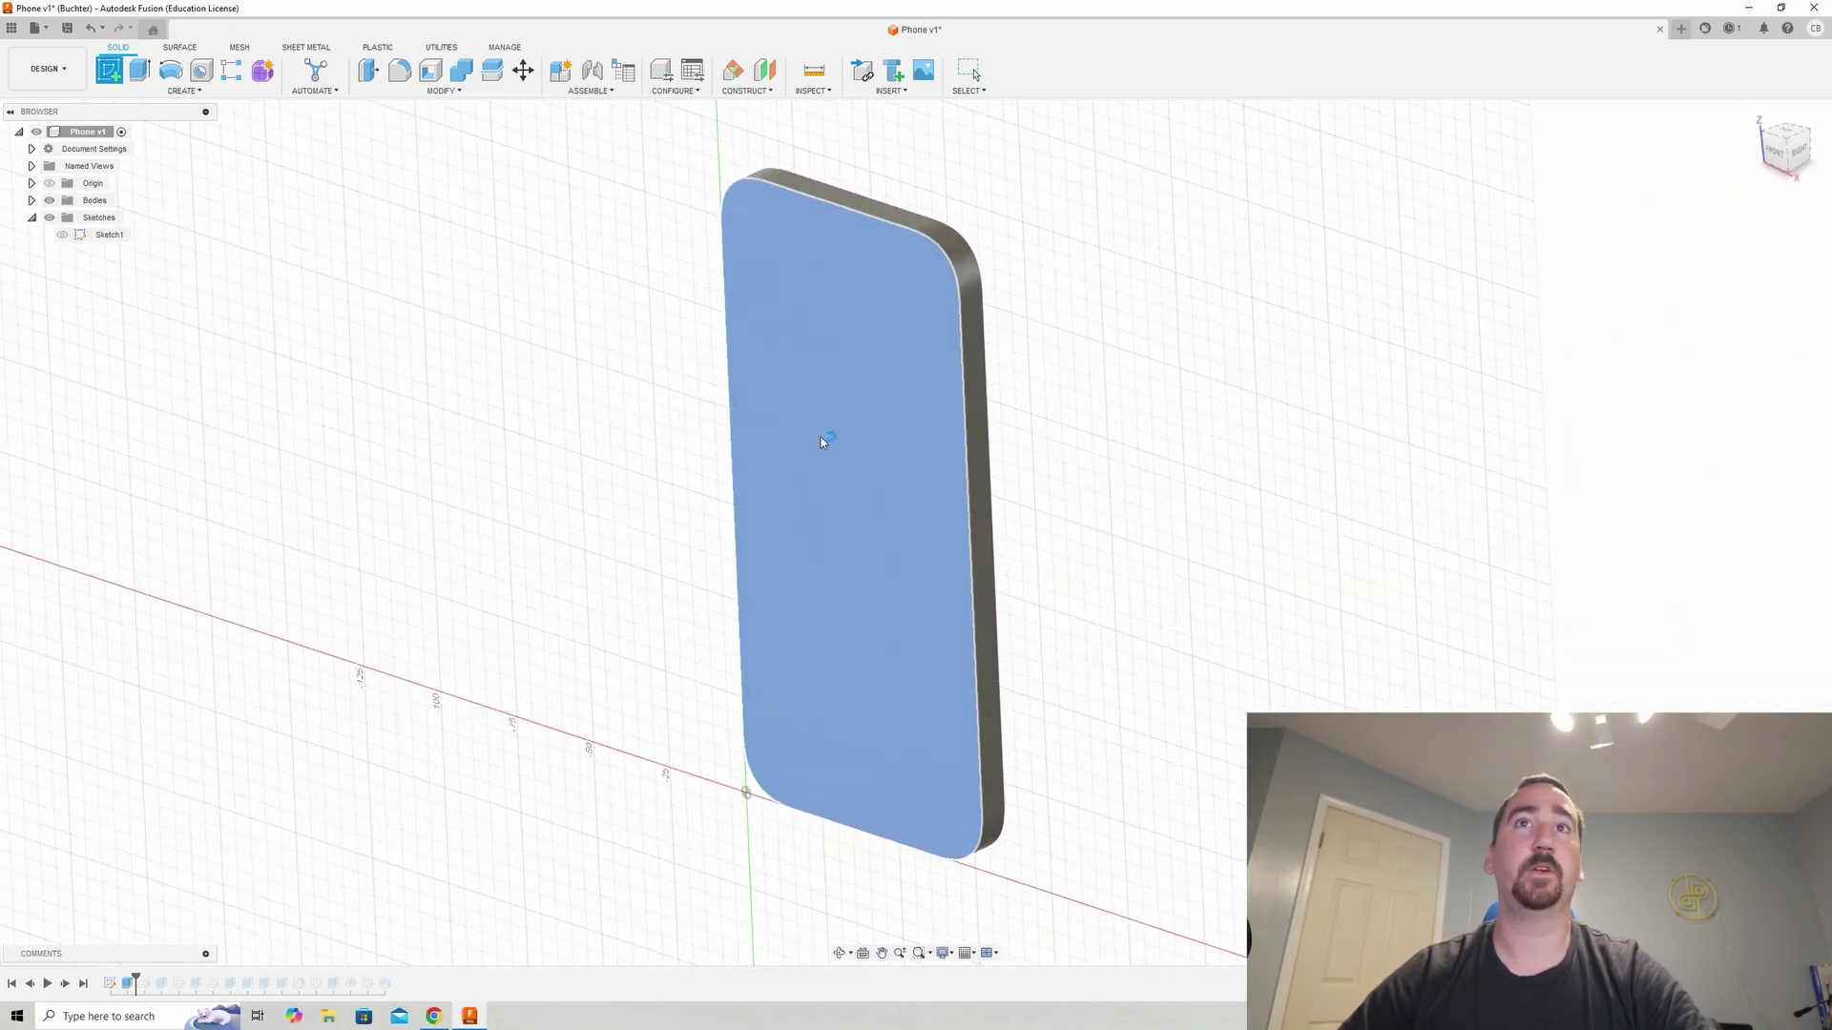
click(798, 407)
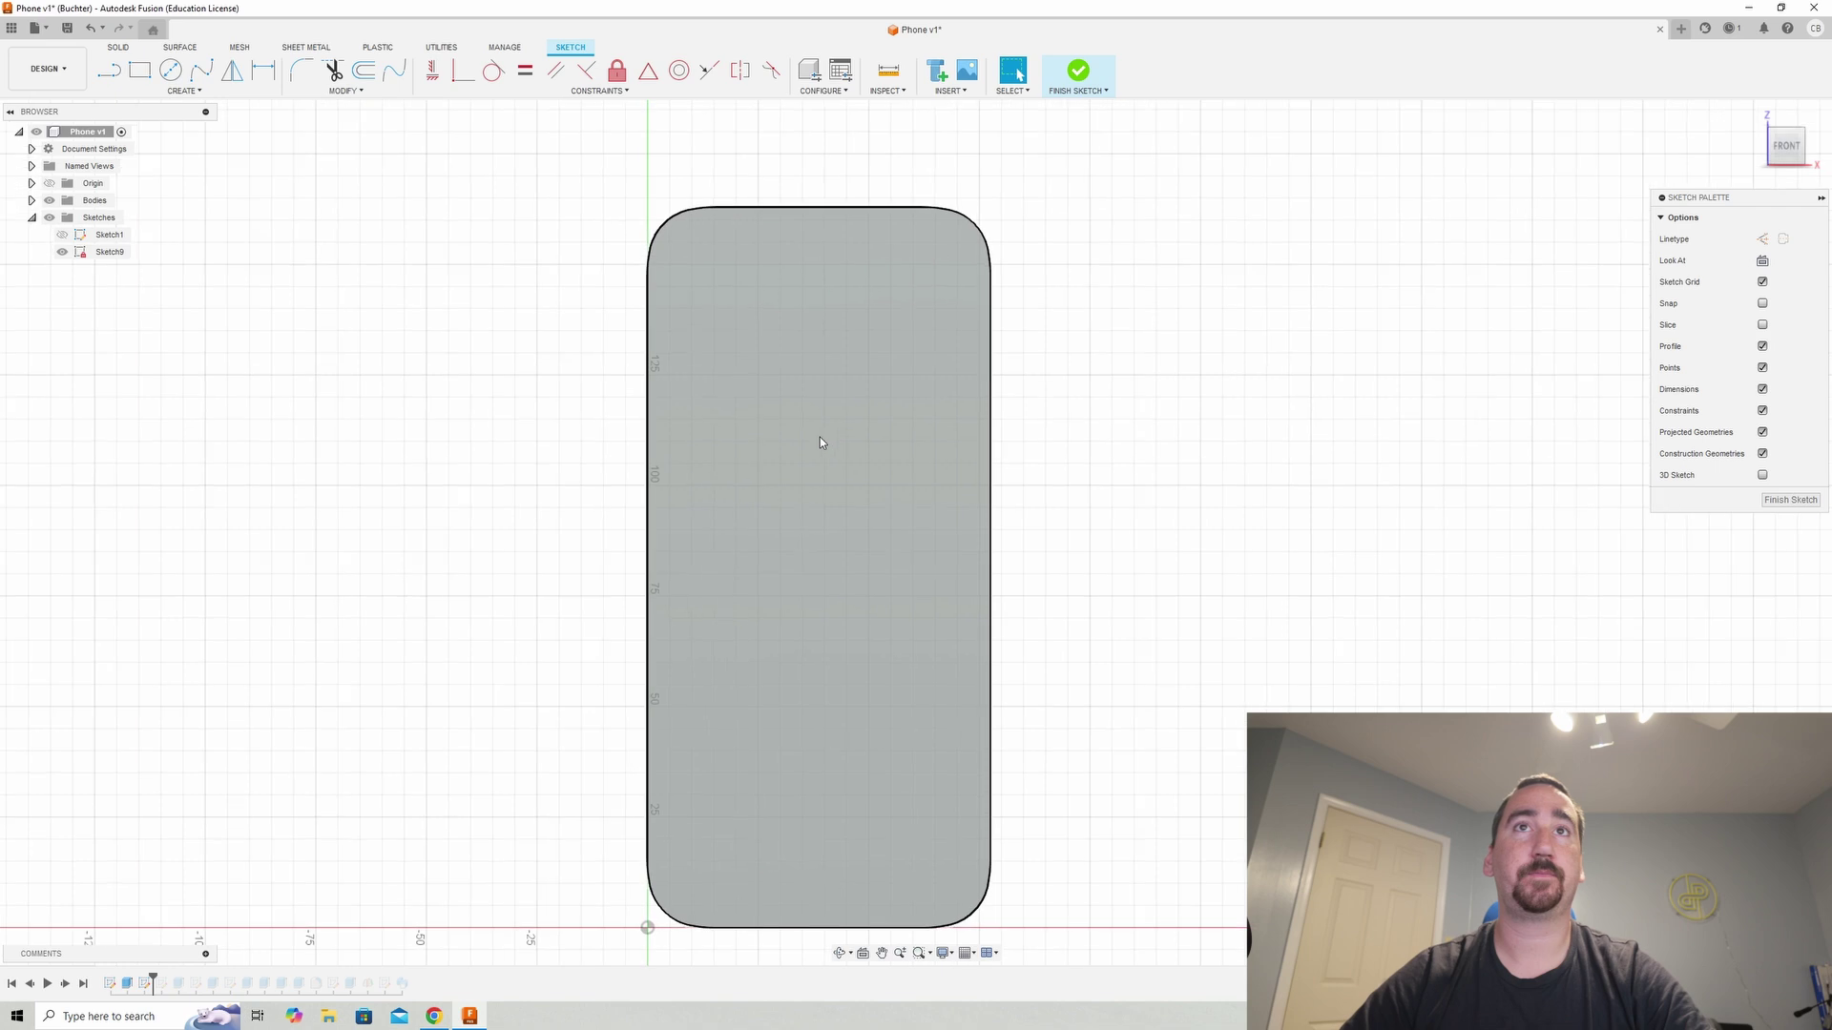
- Offset the phone's front outline inward by 2.36 mm and finish the sketch
click(363, 76)
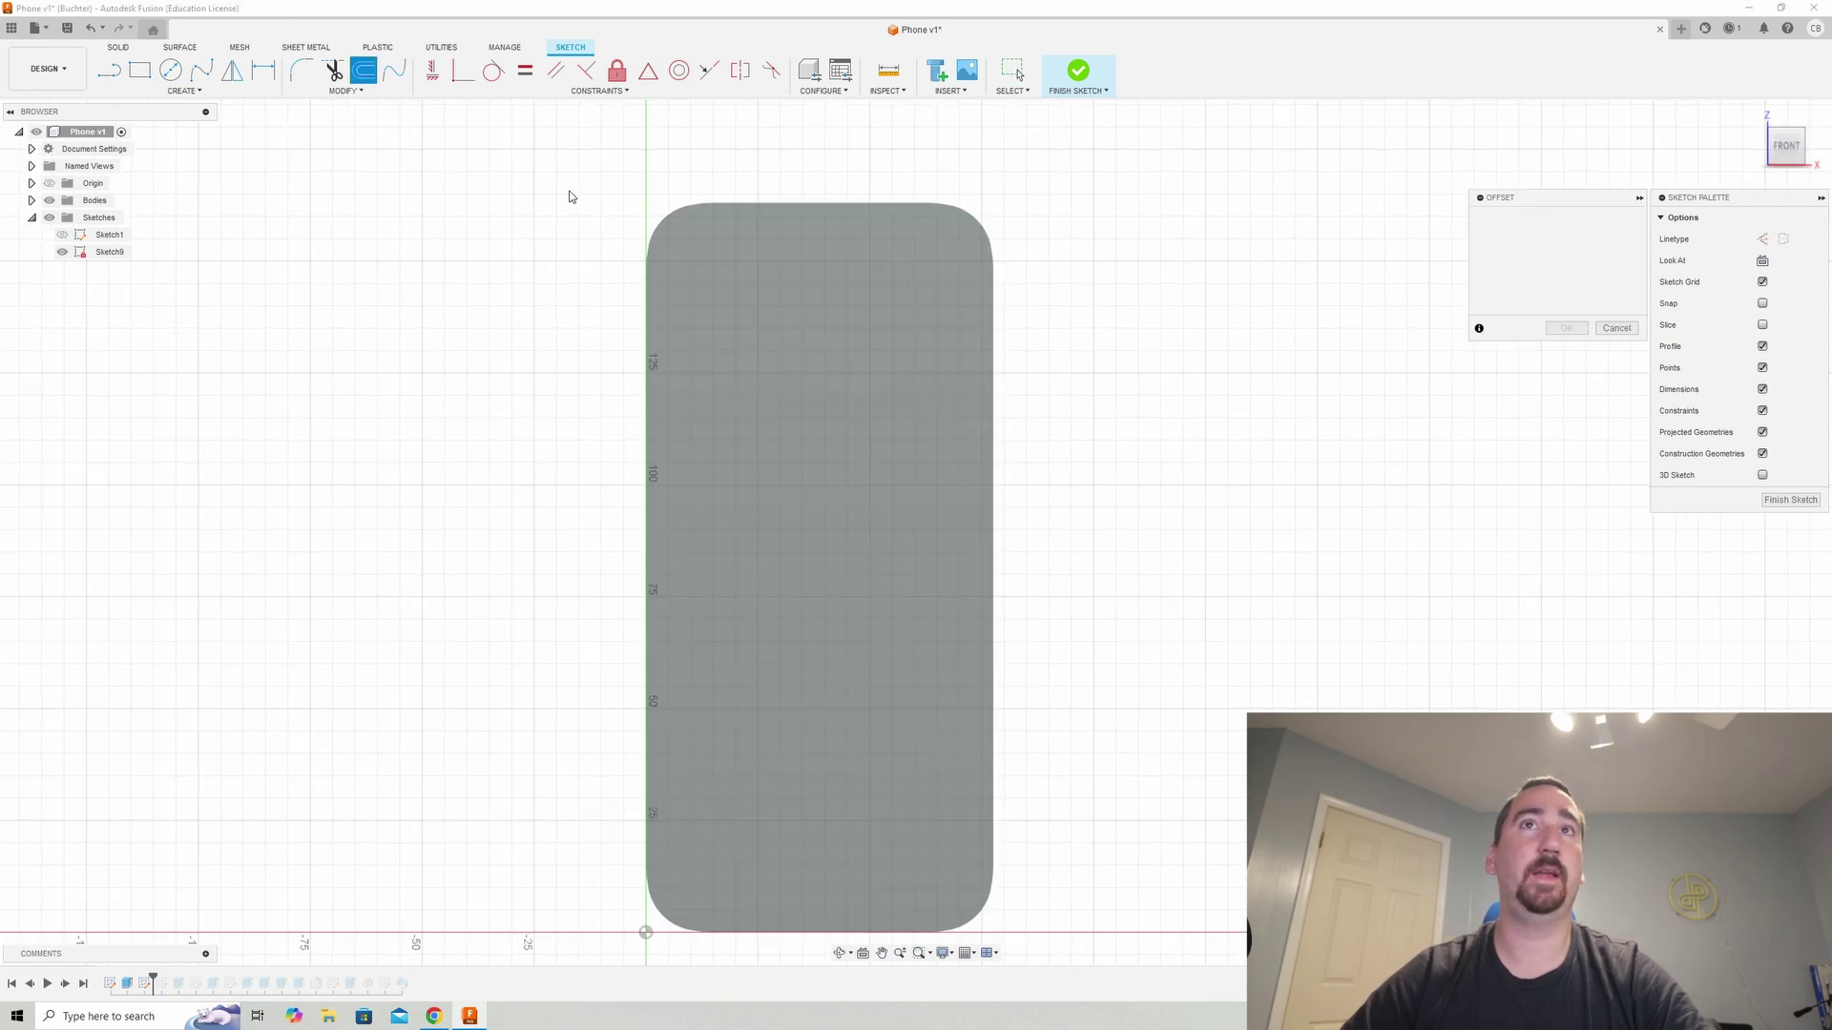
click(661, 208)
drag(667, 210, 708, 266)
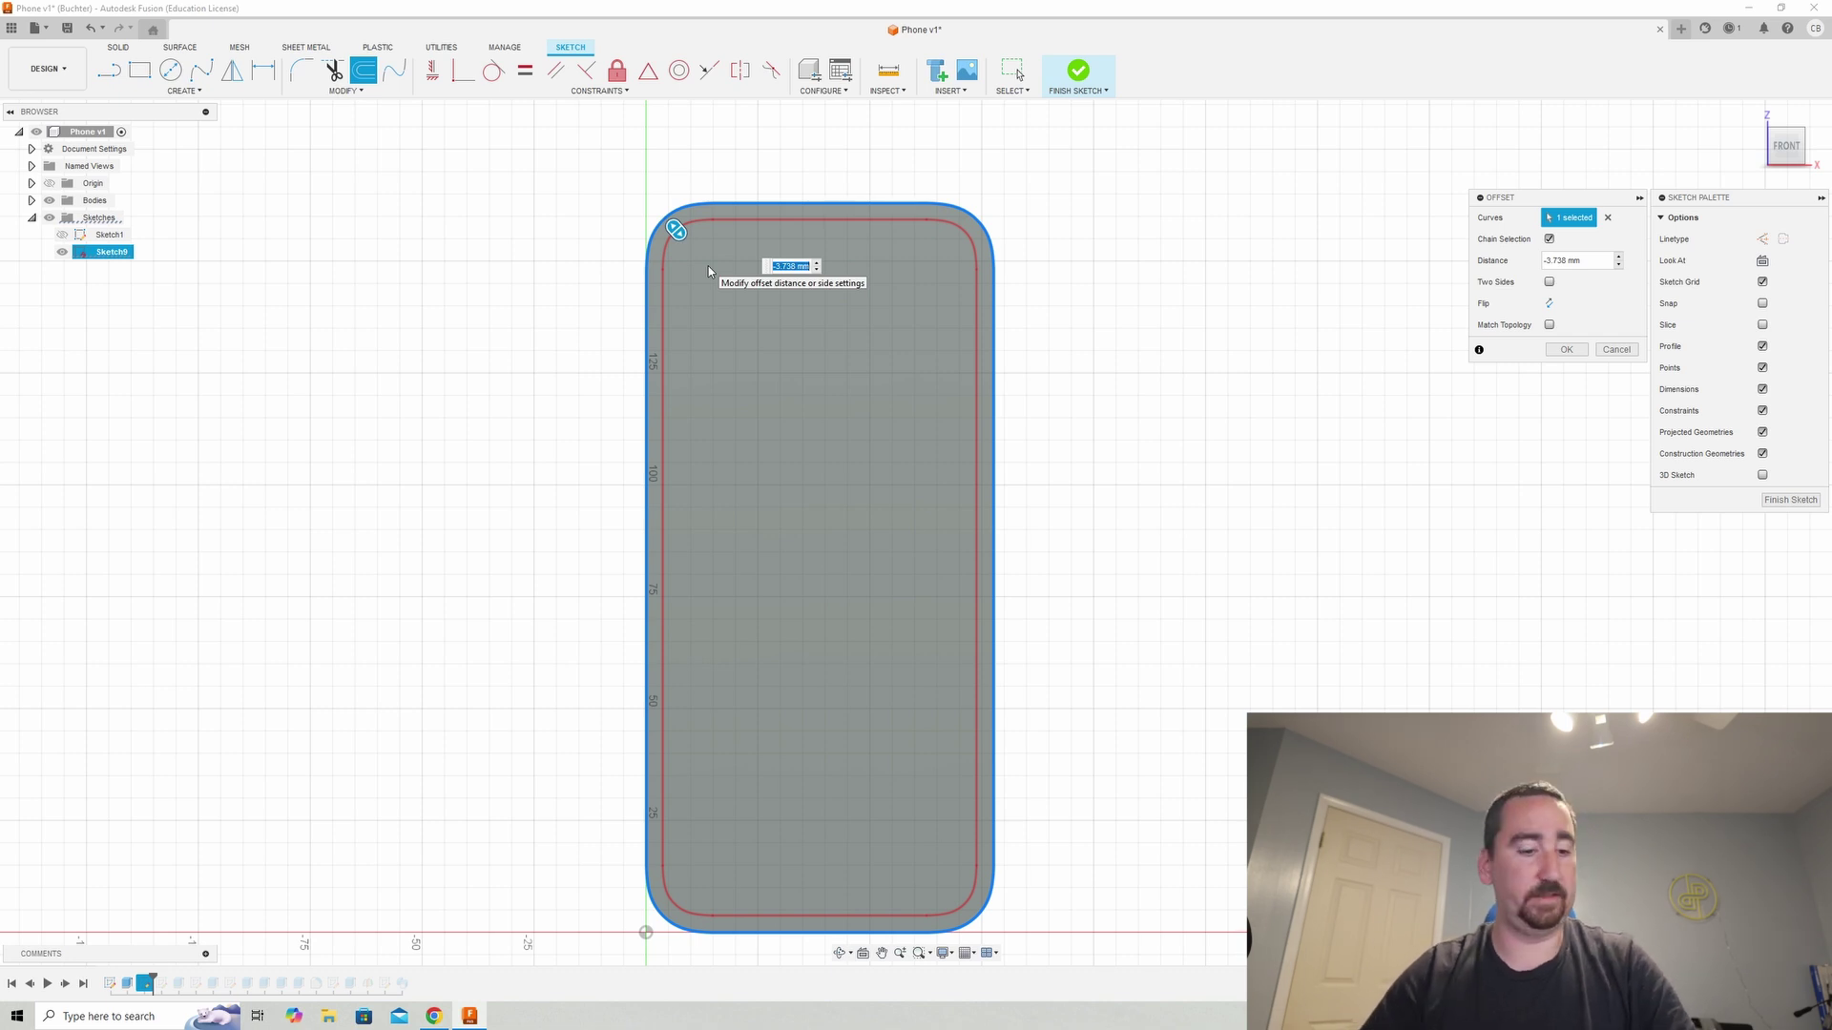
text(2.36)
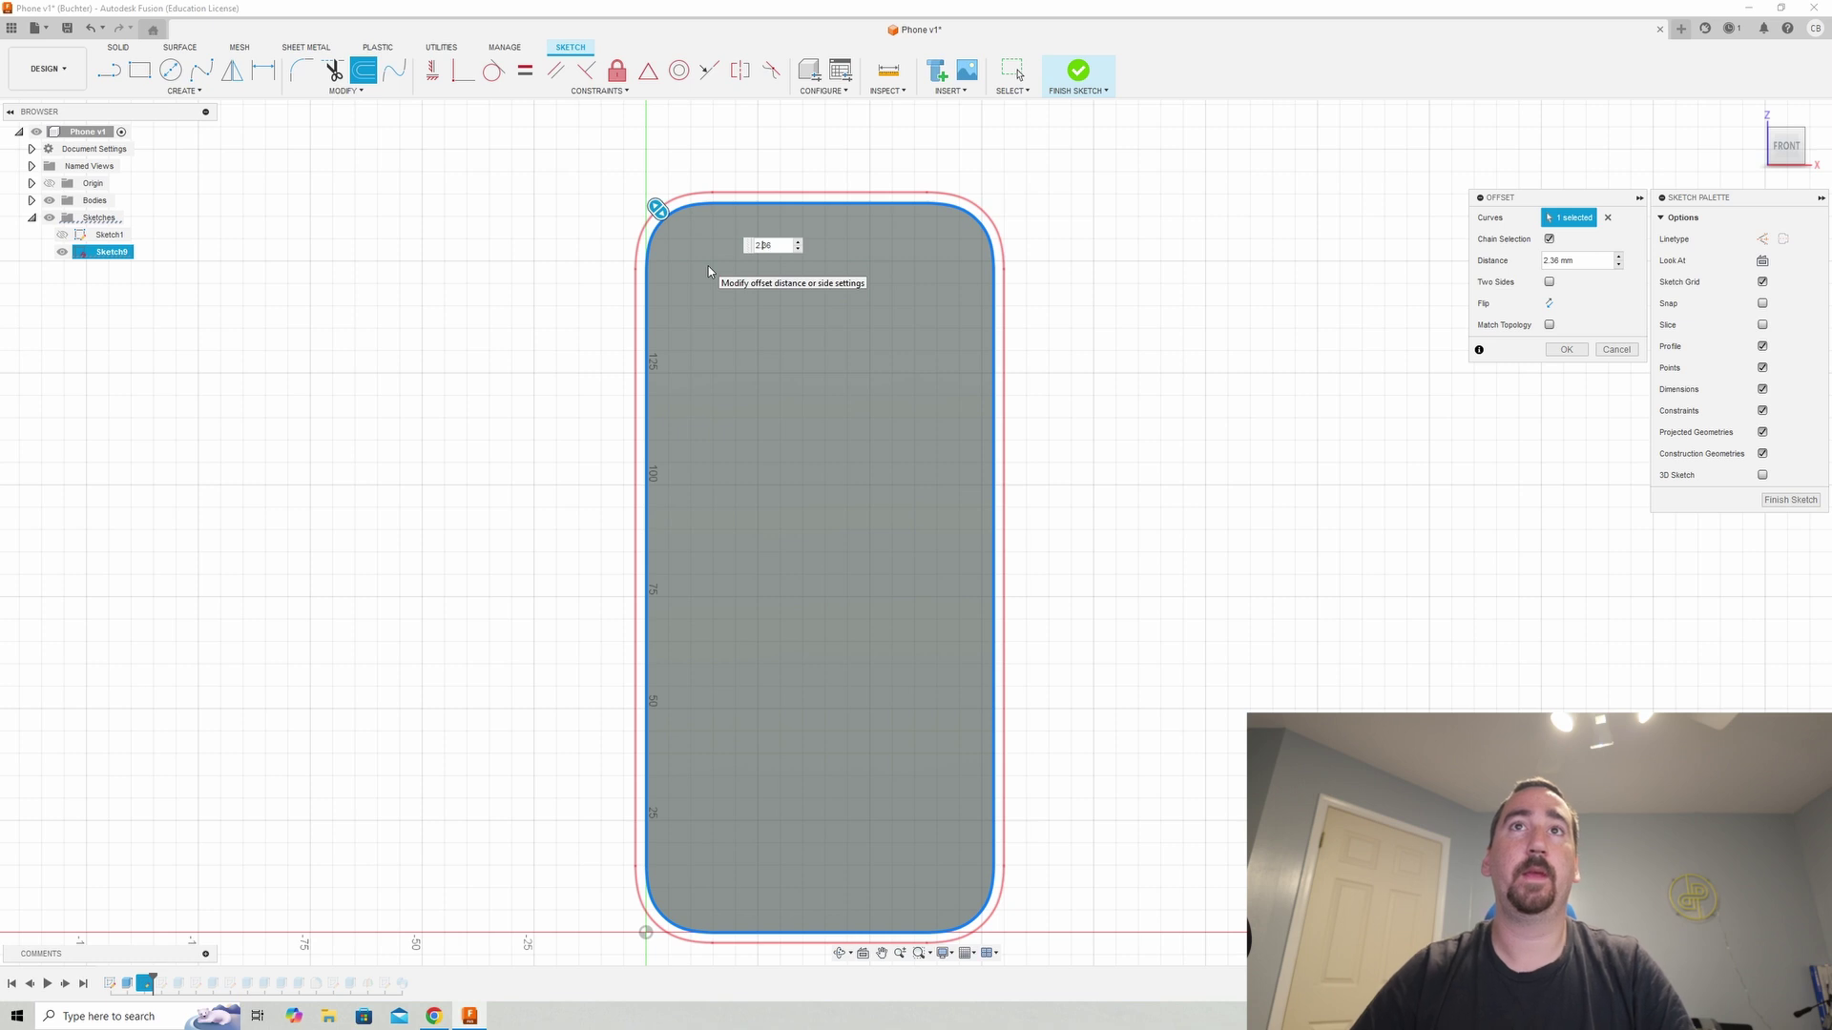
text(-)
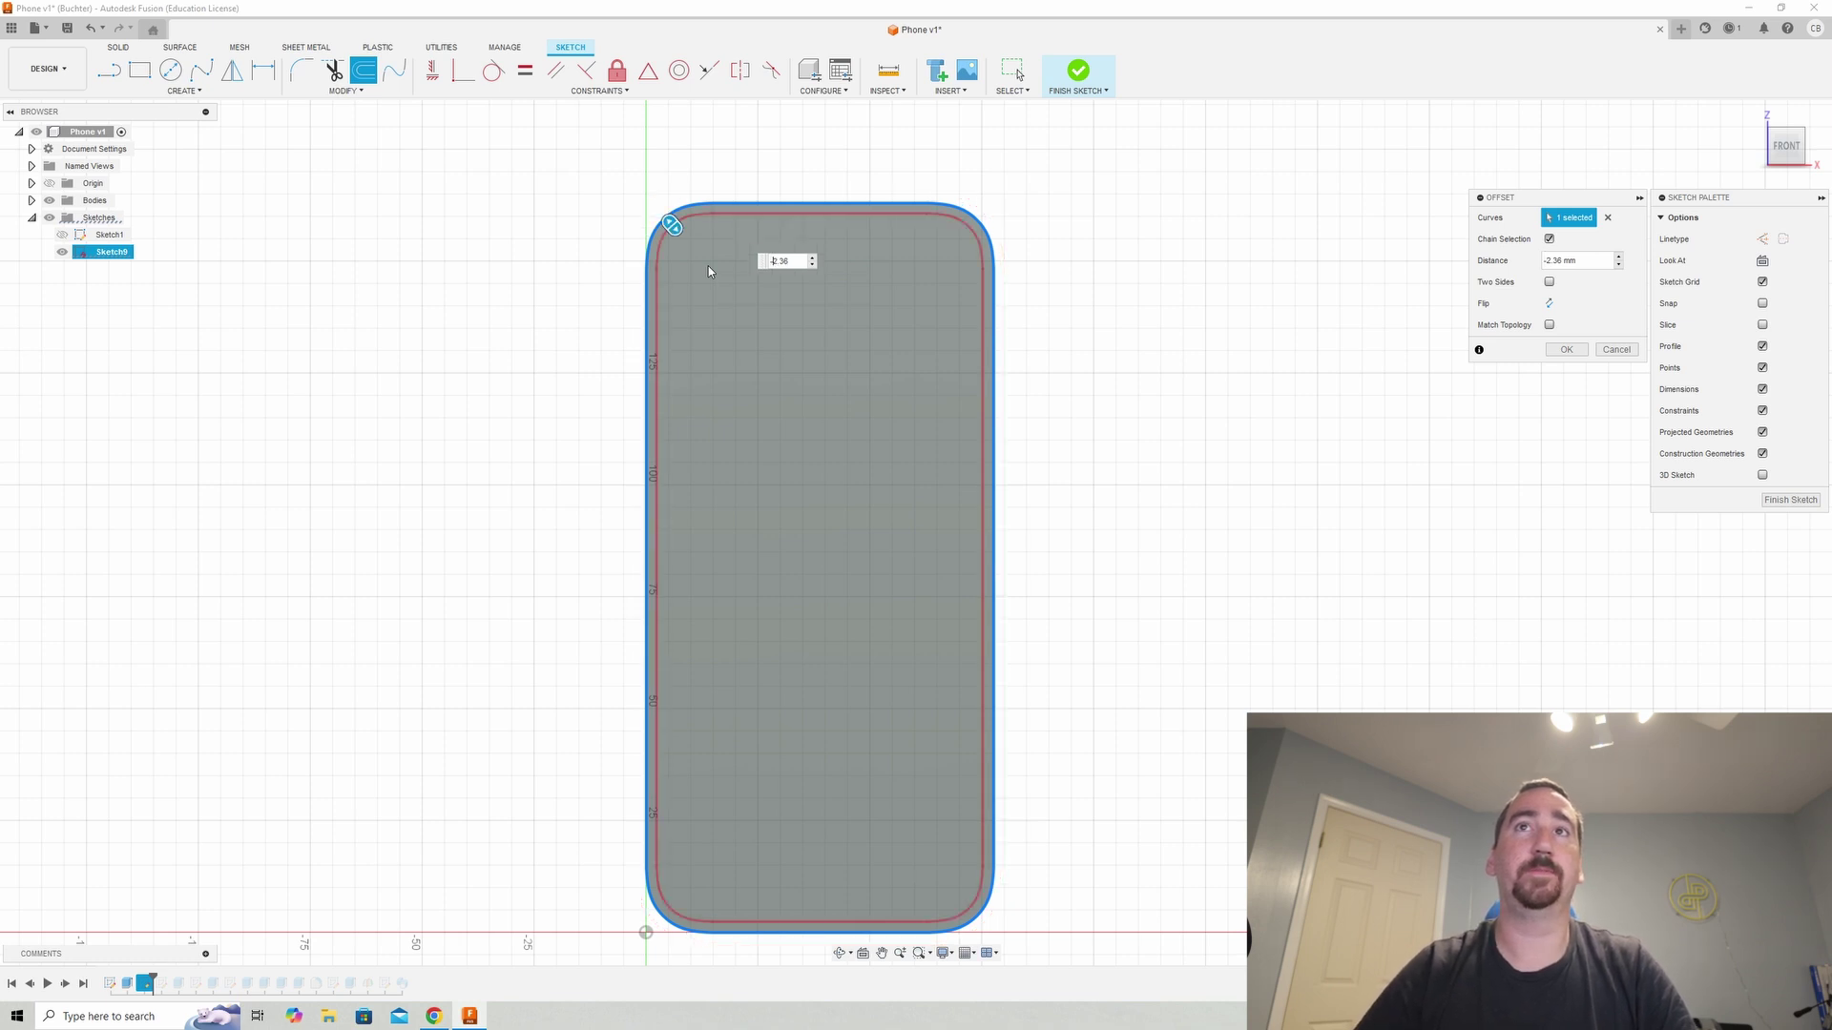
key(Return)
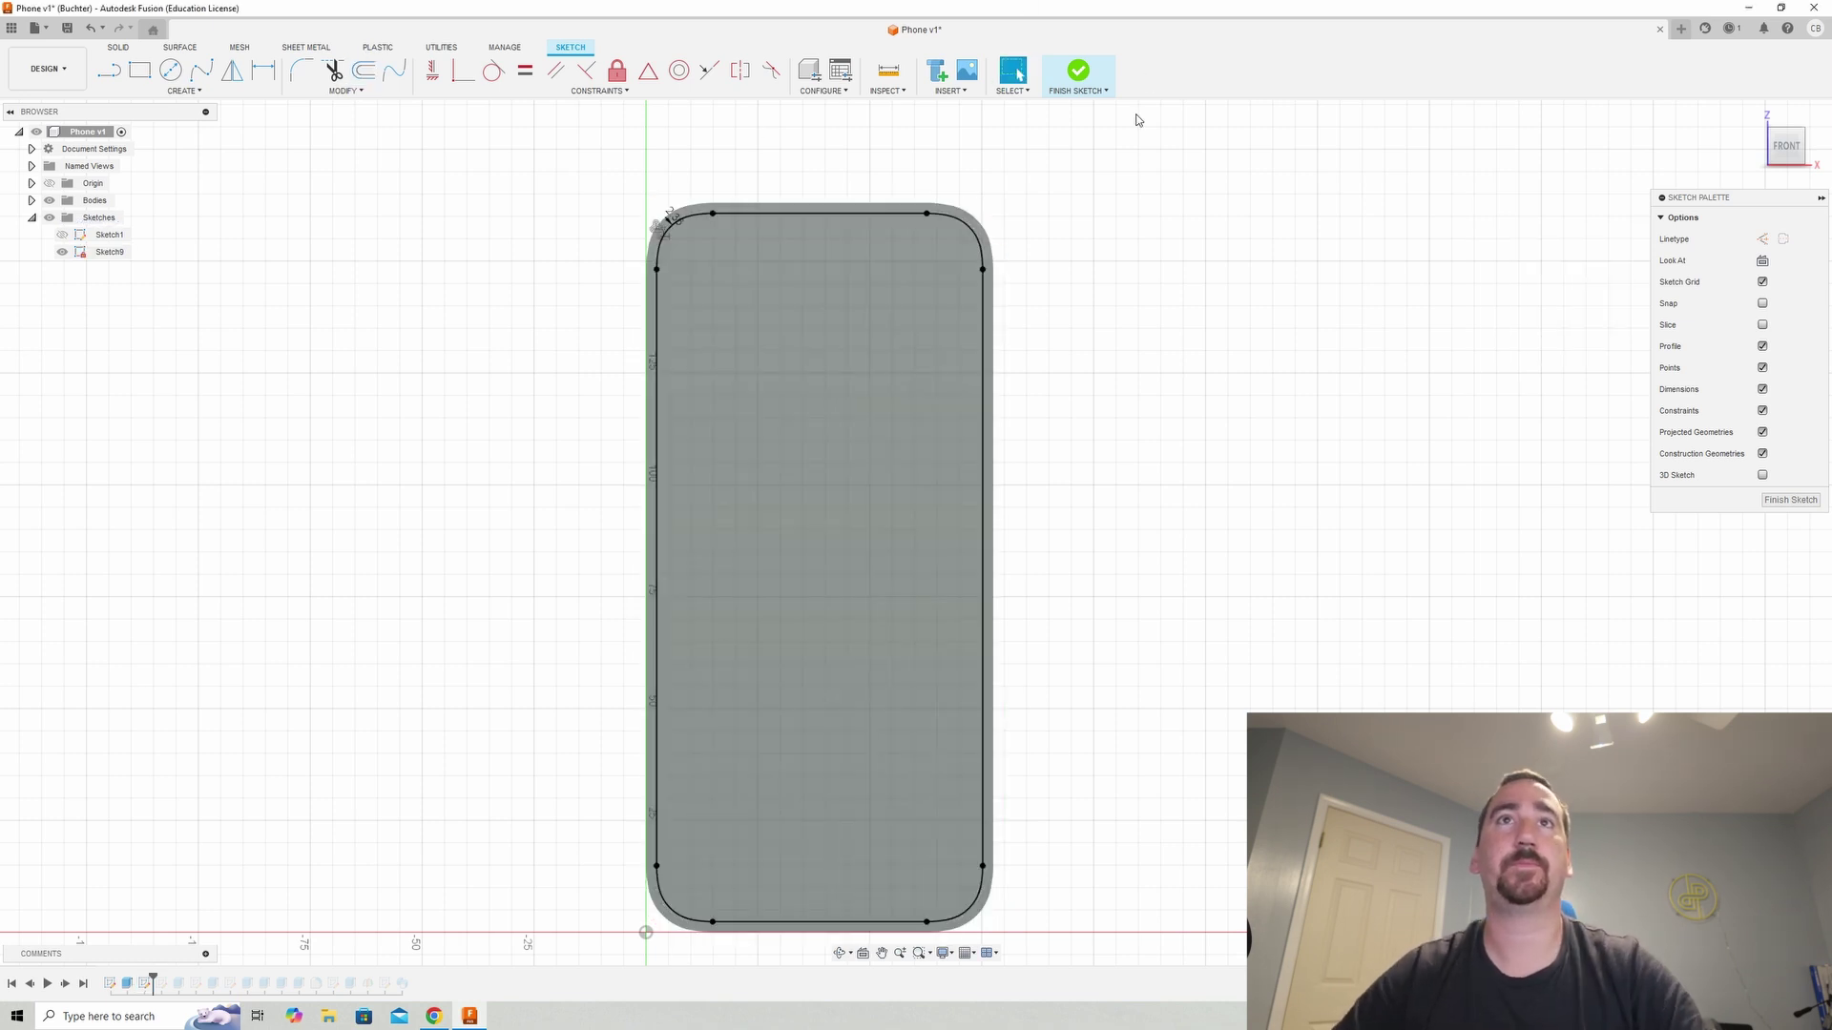
click(1077, 70)
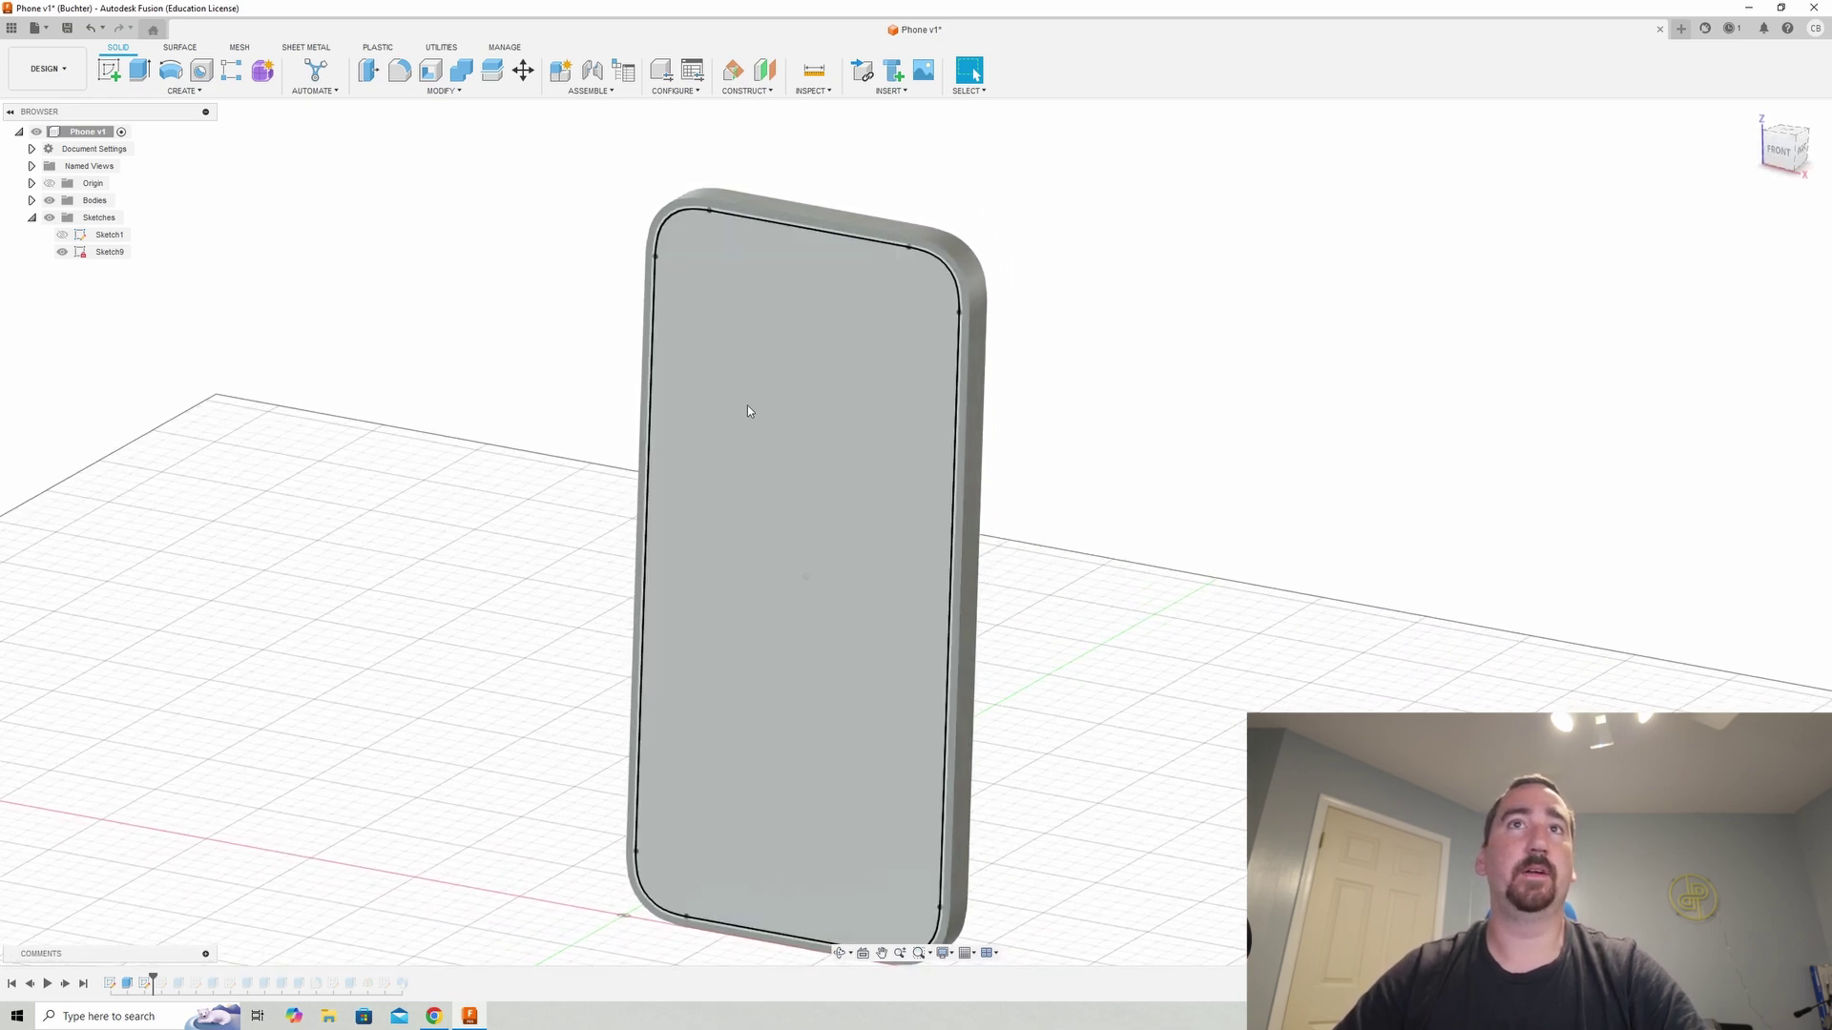
- Extrude the inner offset profile by -0.1 mm as a cut into the phone's front face
click(148, 76)
click(771, 354)
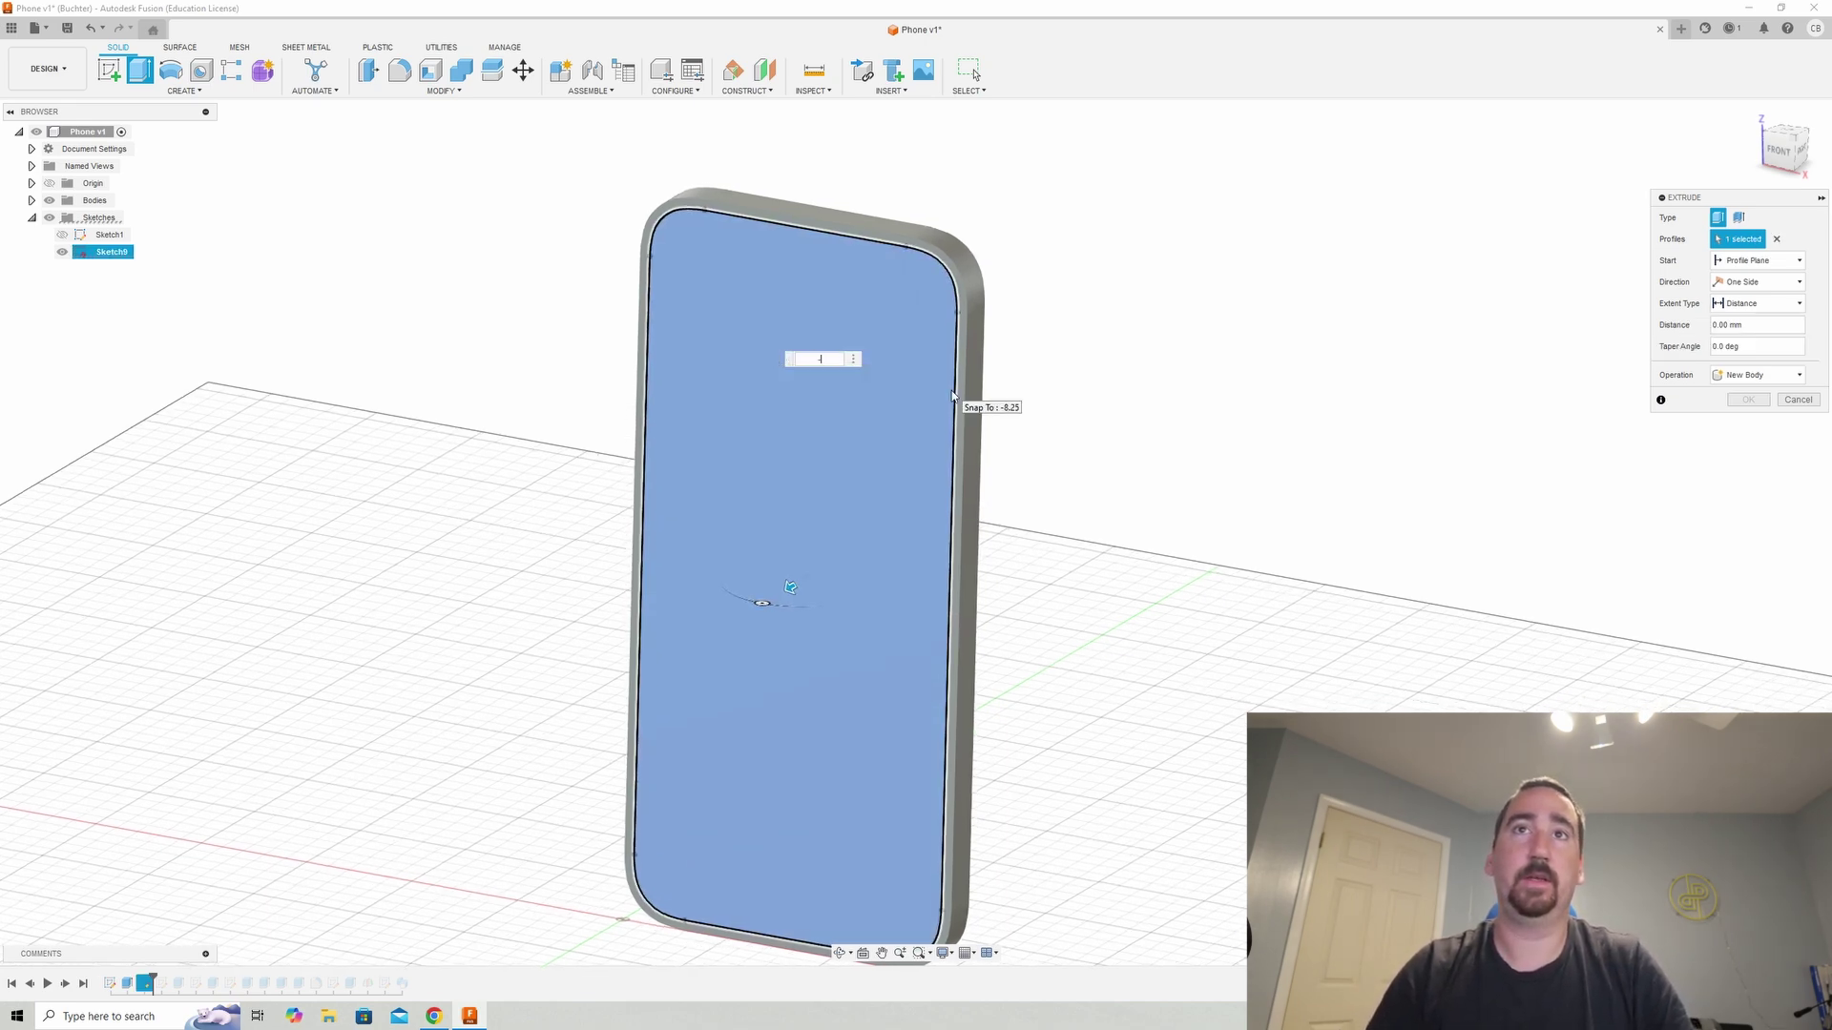
text(-0.1)
key(Return)
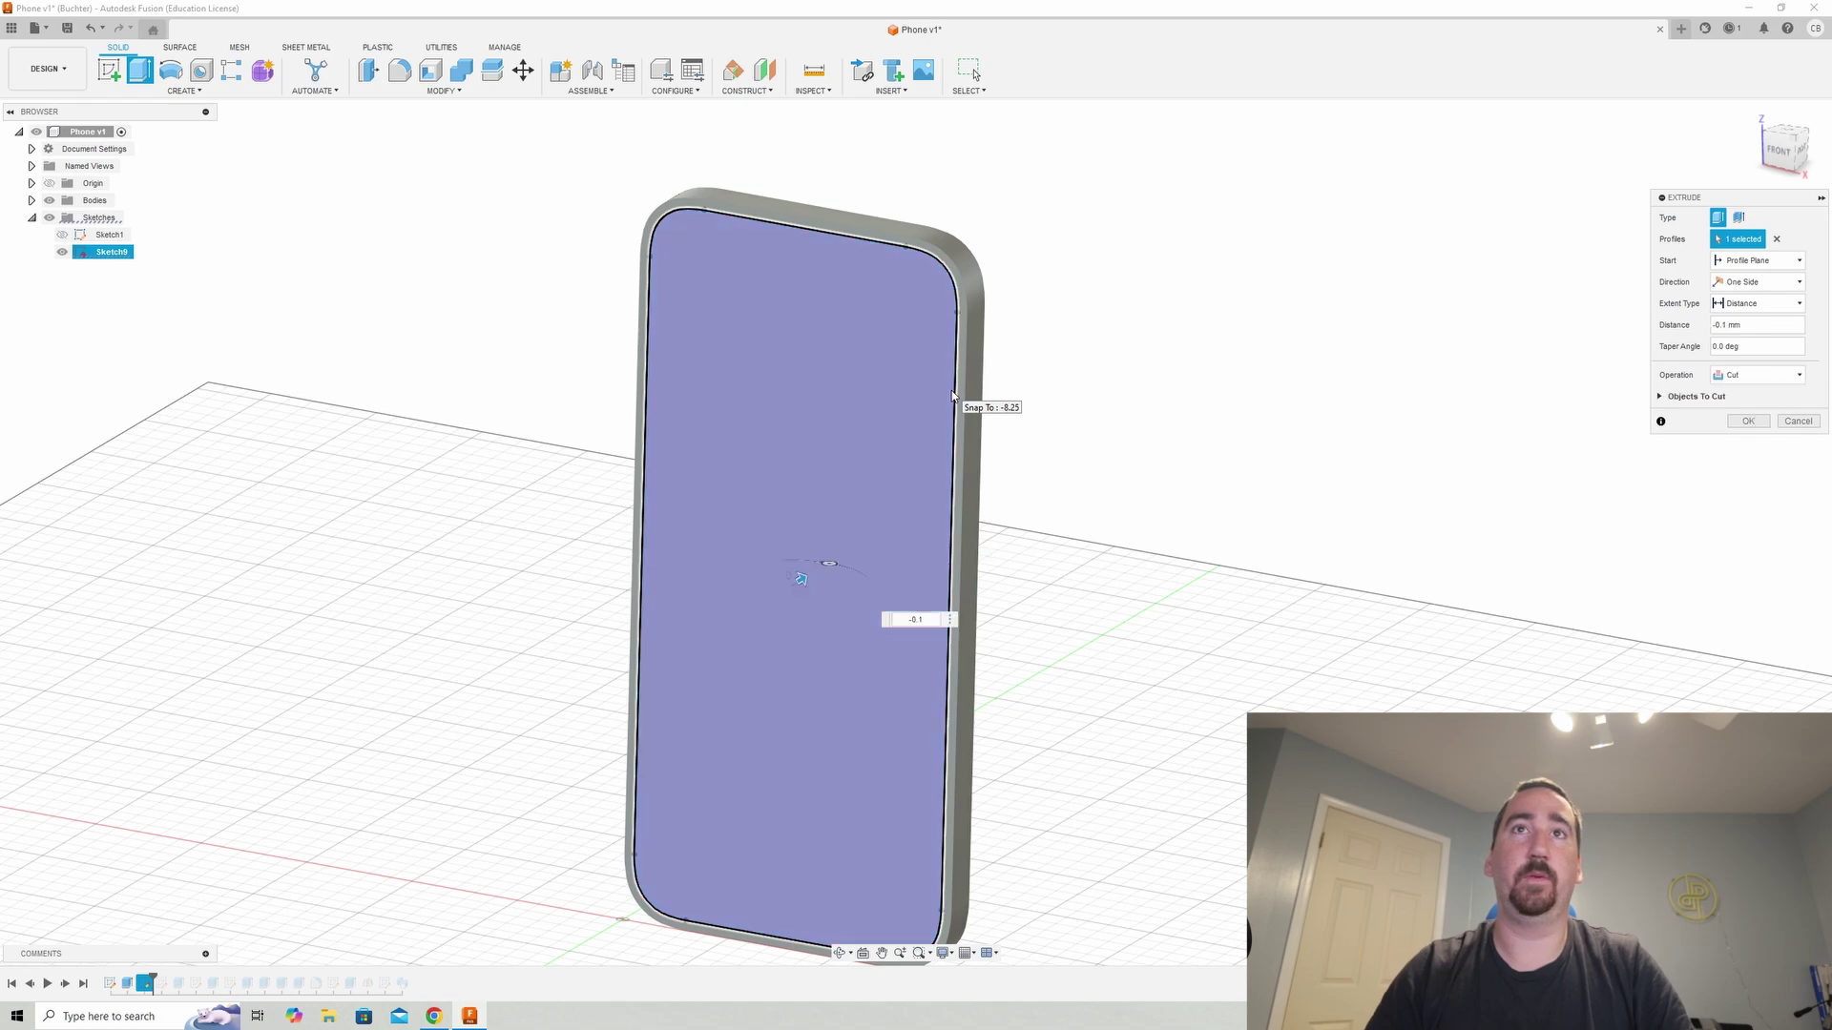
key(Return)
- Roll the timeline forward to its end to restore all the phone's features
shift+middle_drag(1504, 420, 534, 821)
drag(170, 975, 468, 975)
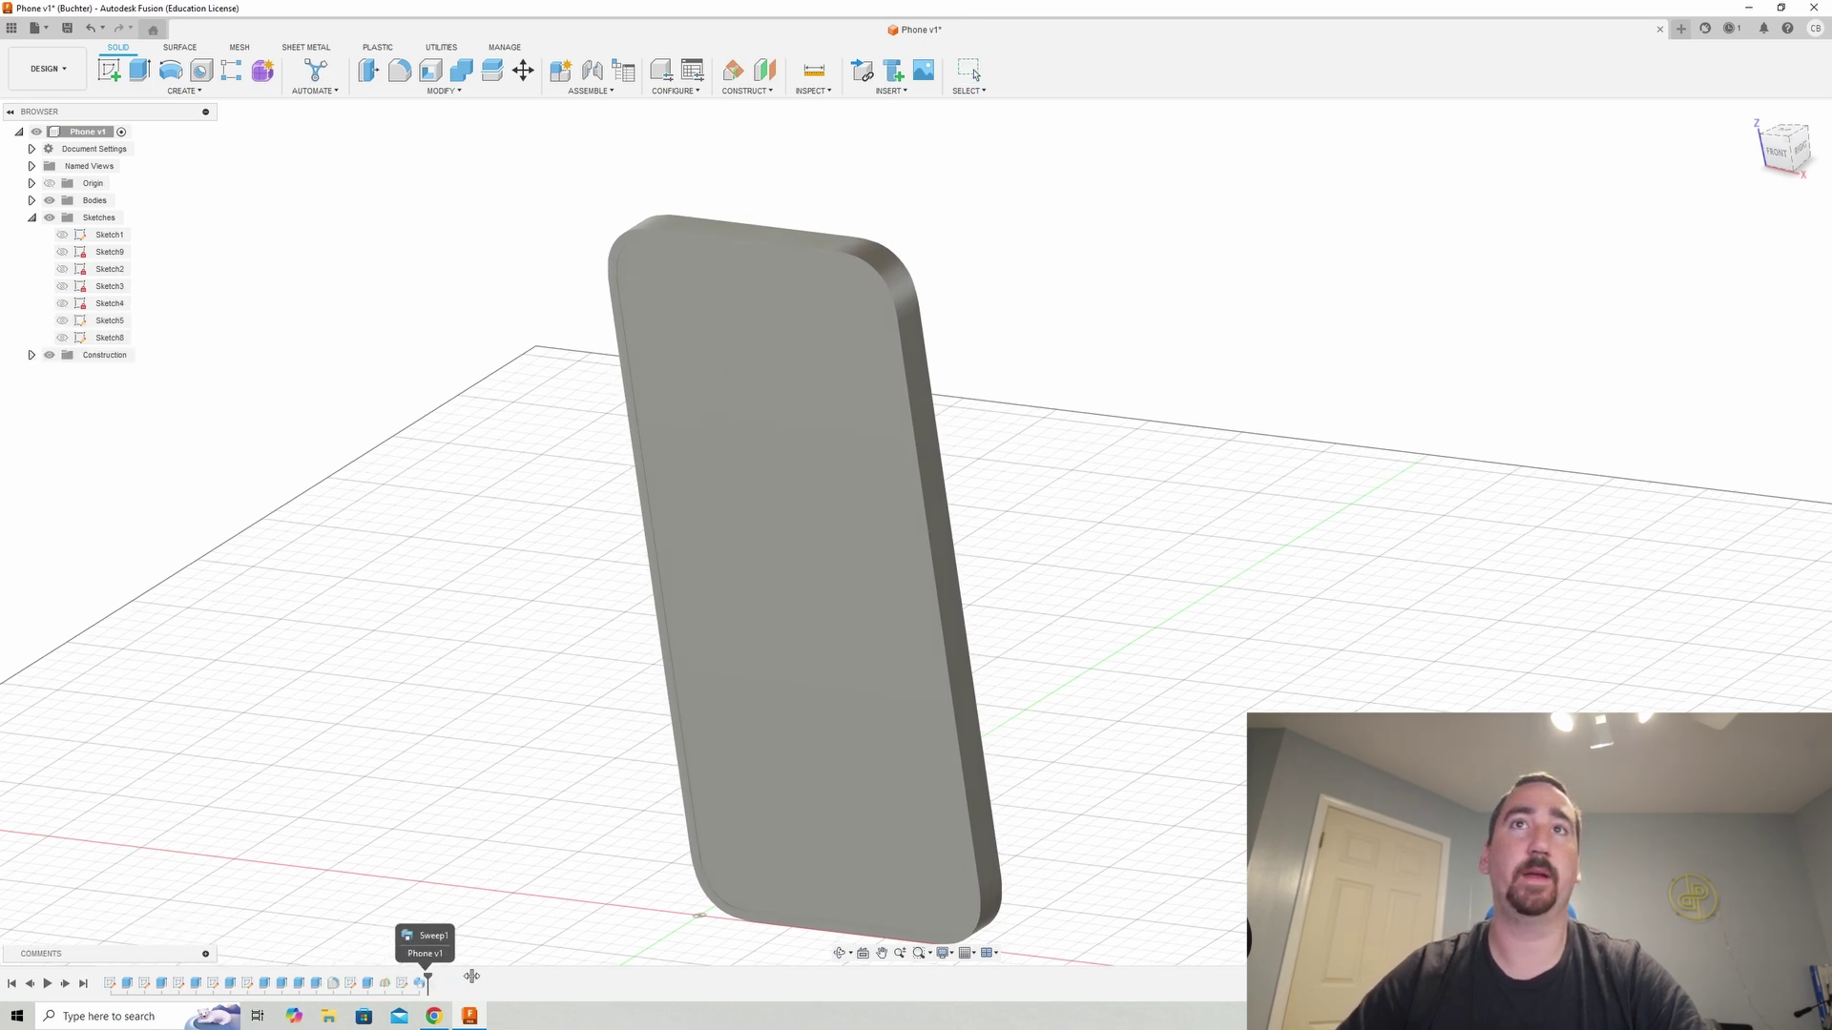
shift+middle_drag(477, 977, 774, 413)
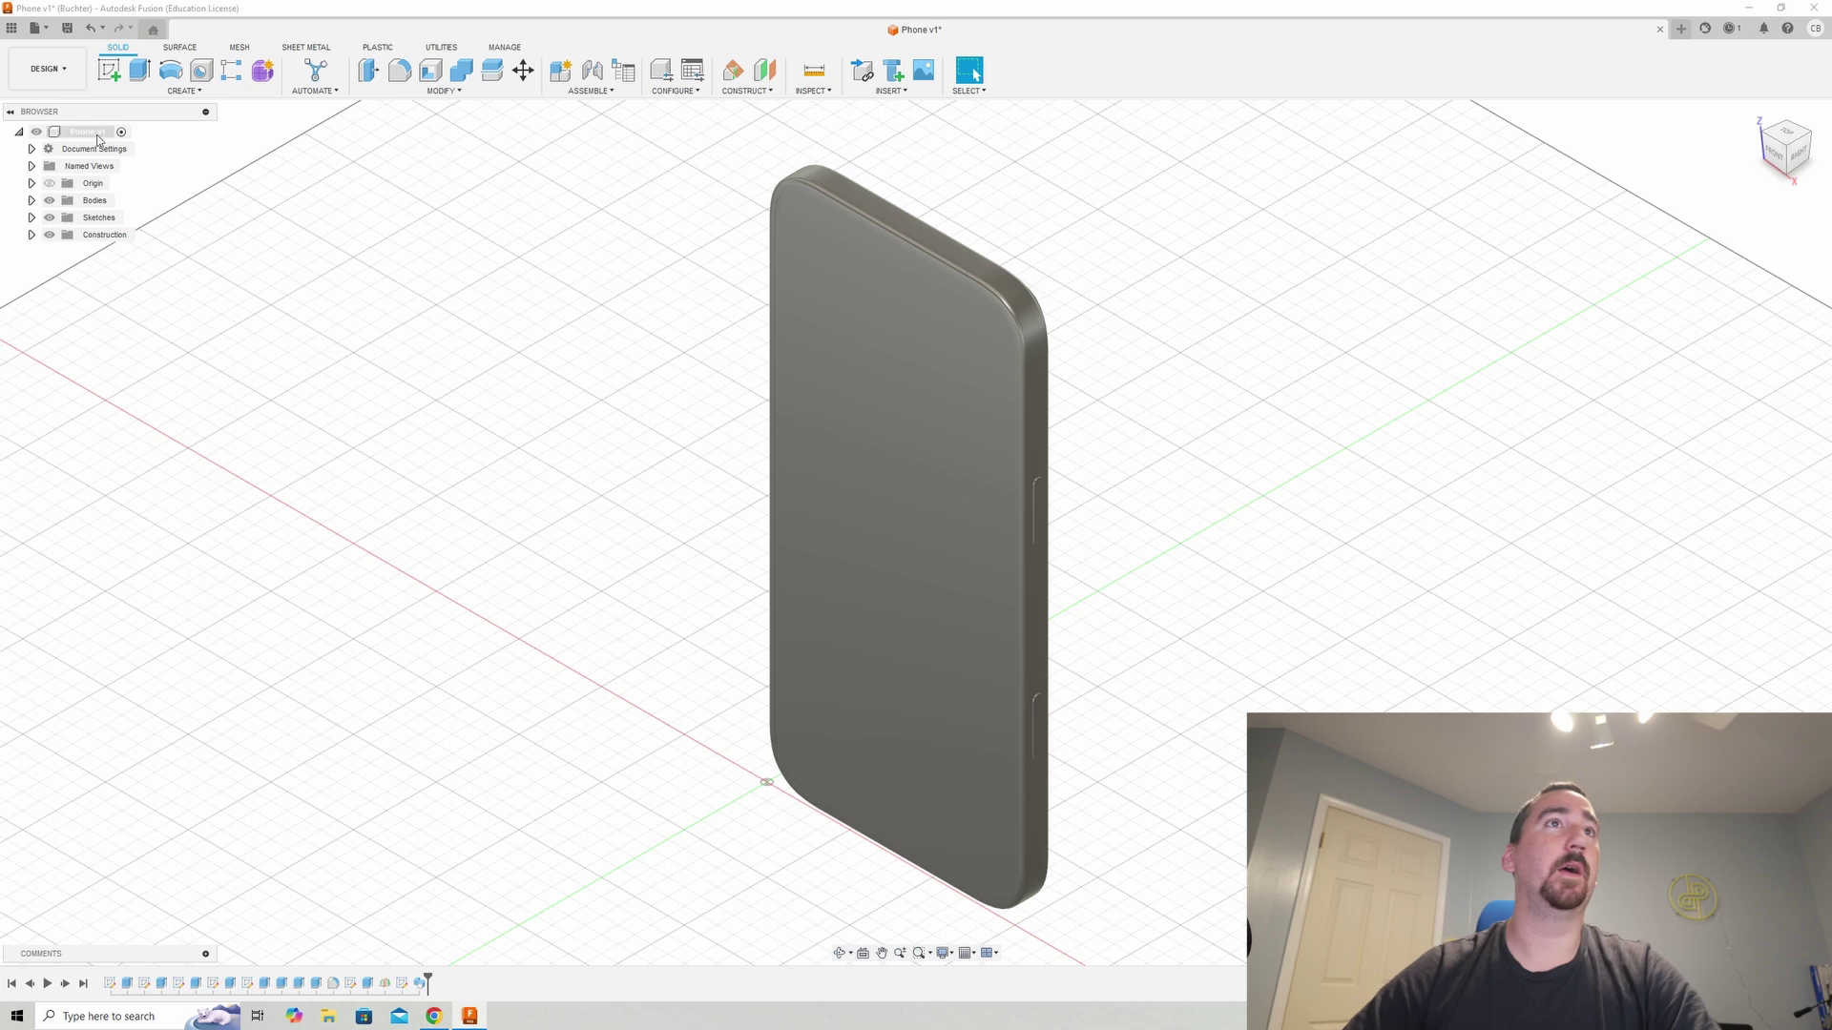
- Create an active internal standard component named Case under Phone v1
click(184, 91)
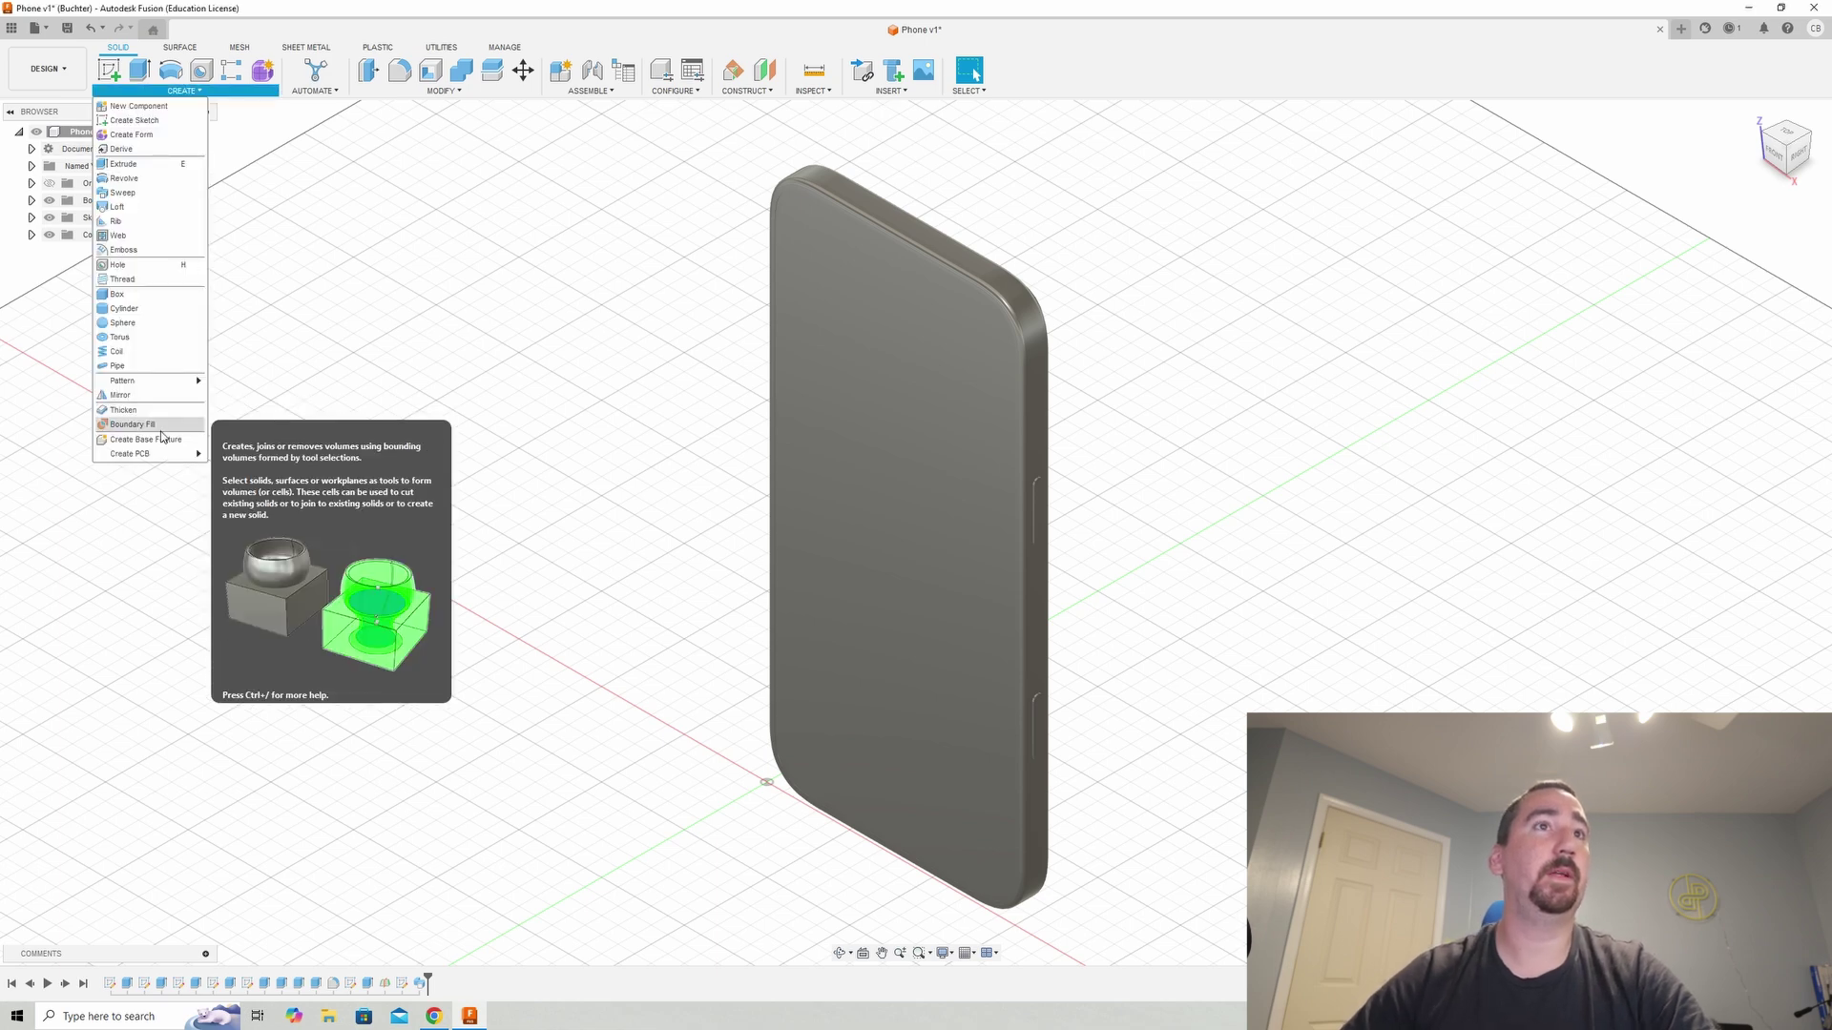
click(138, 106)
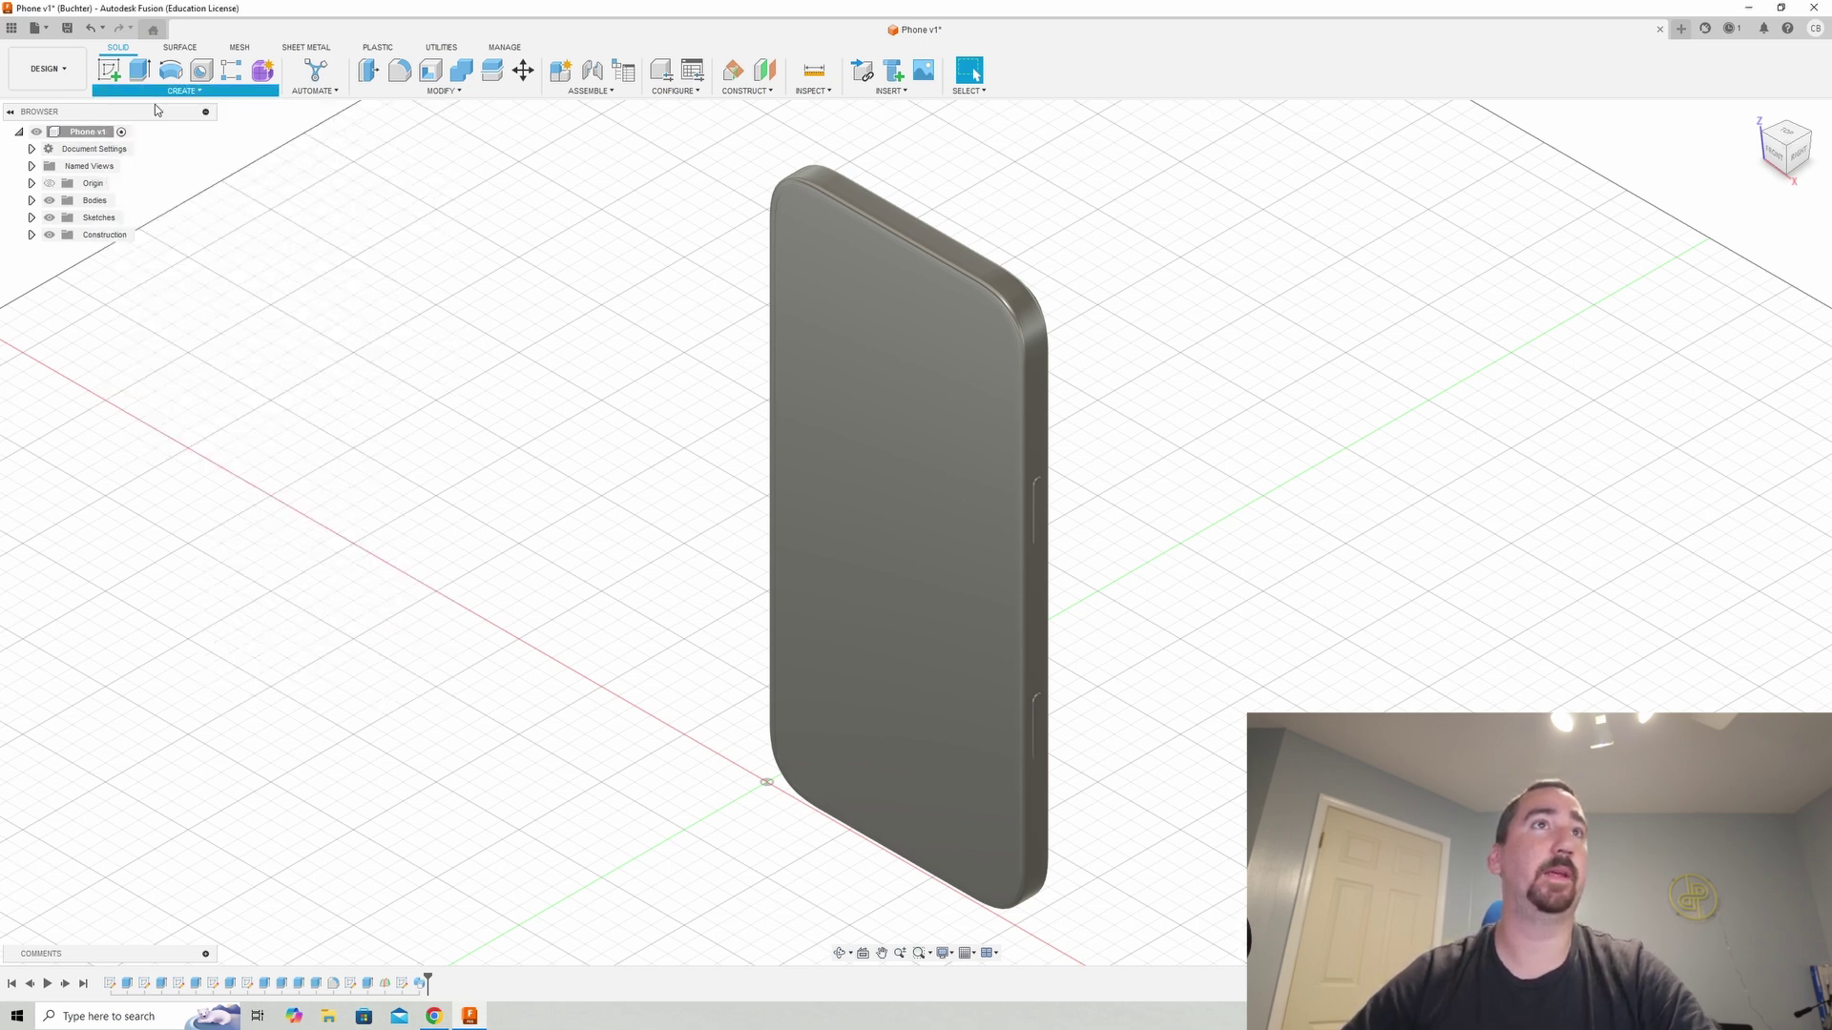
double_click(1691, 282)
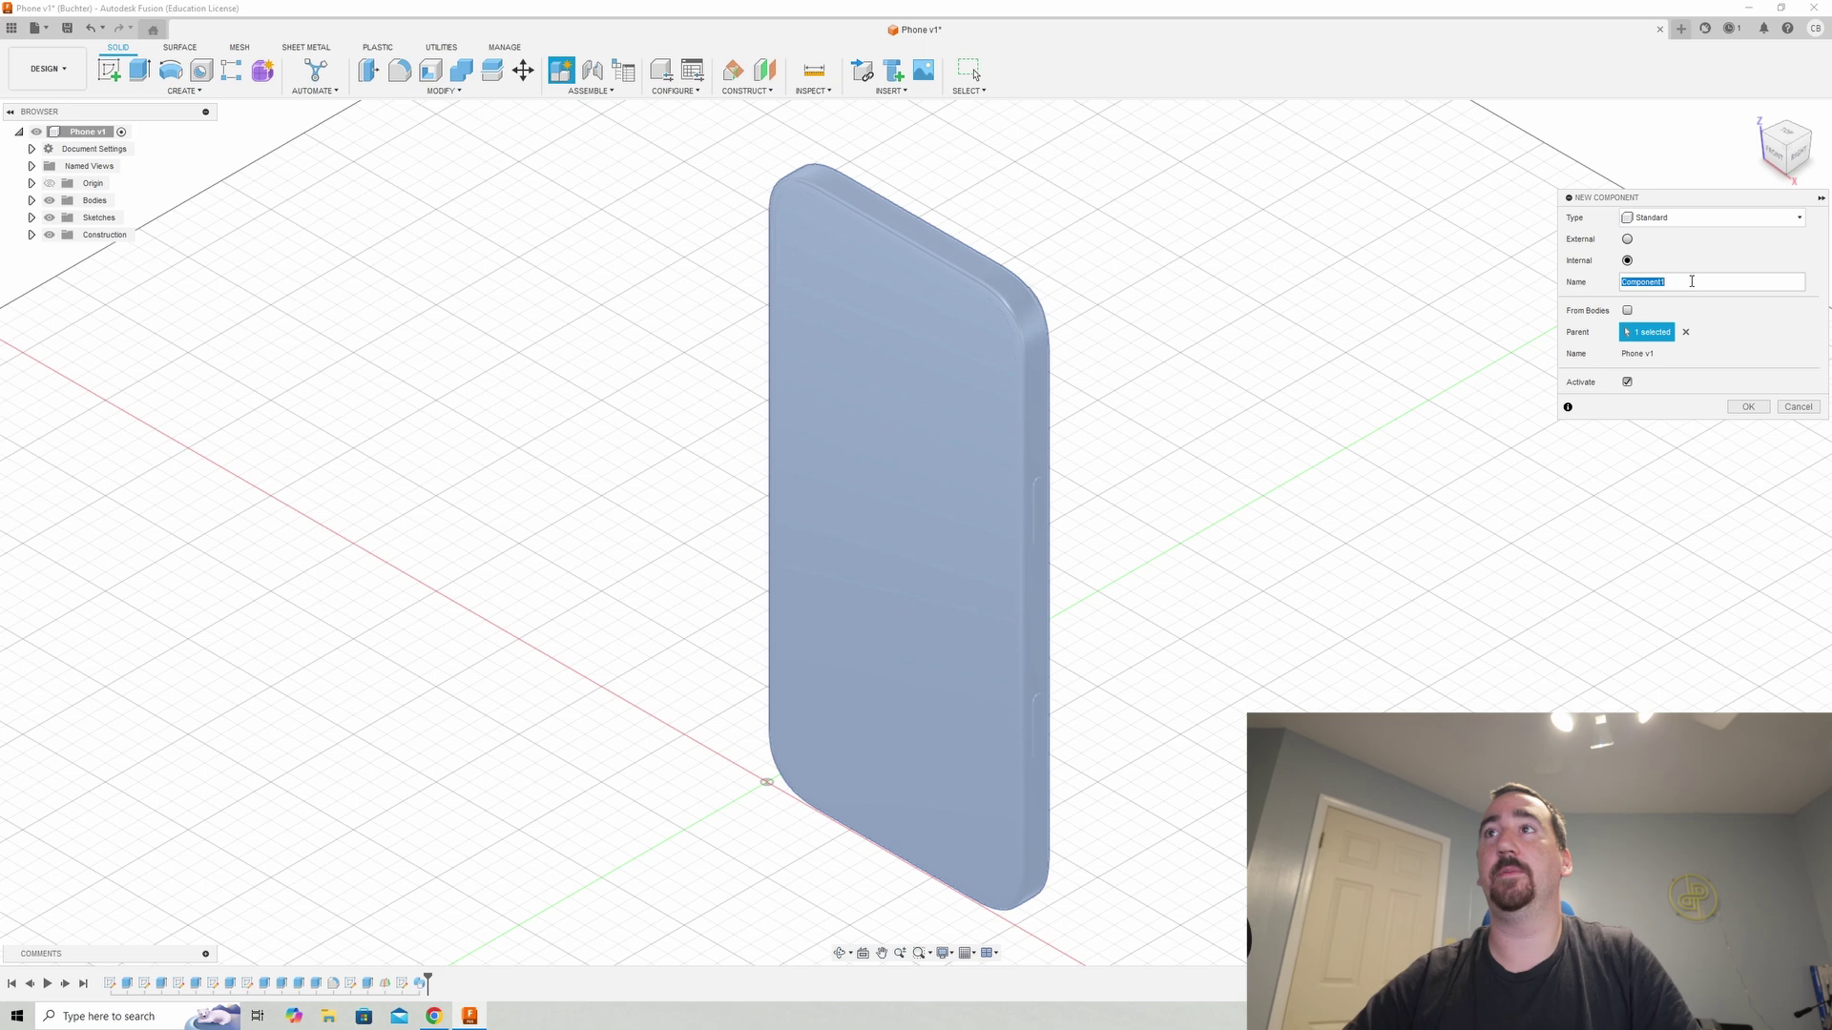
text(cA)
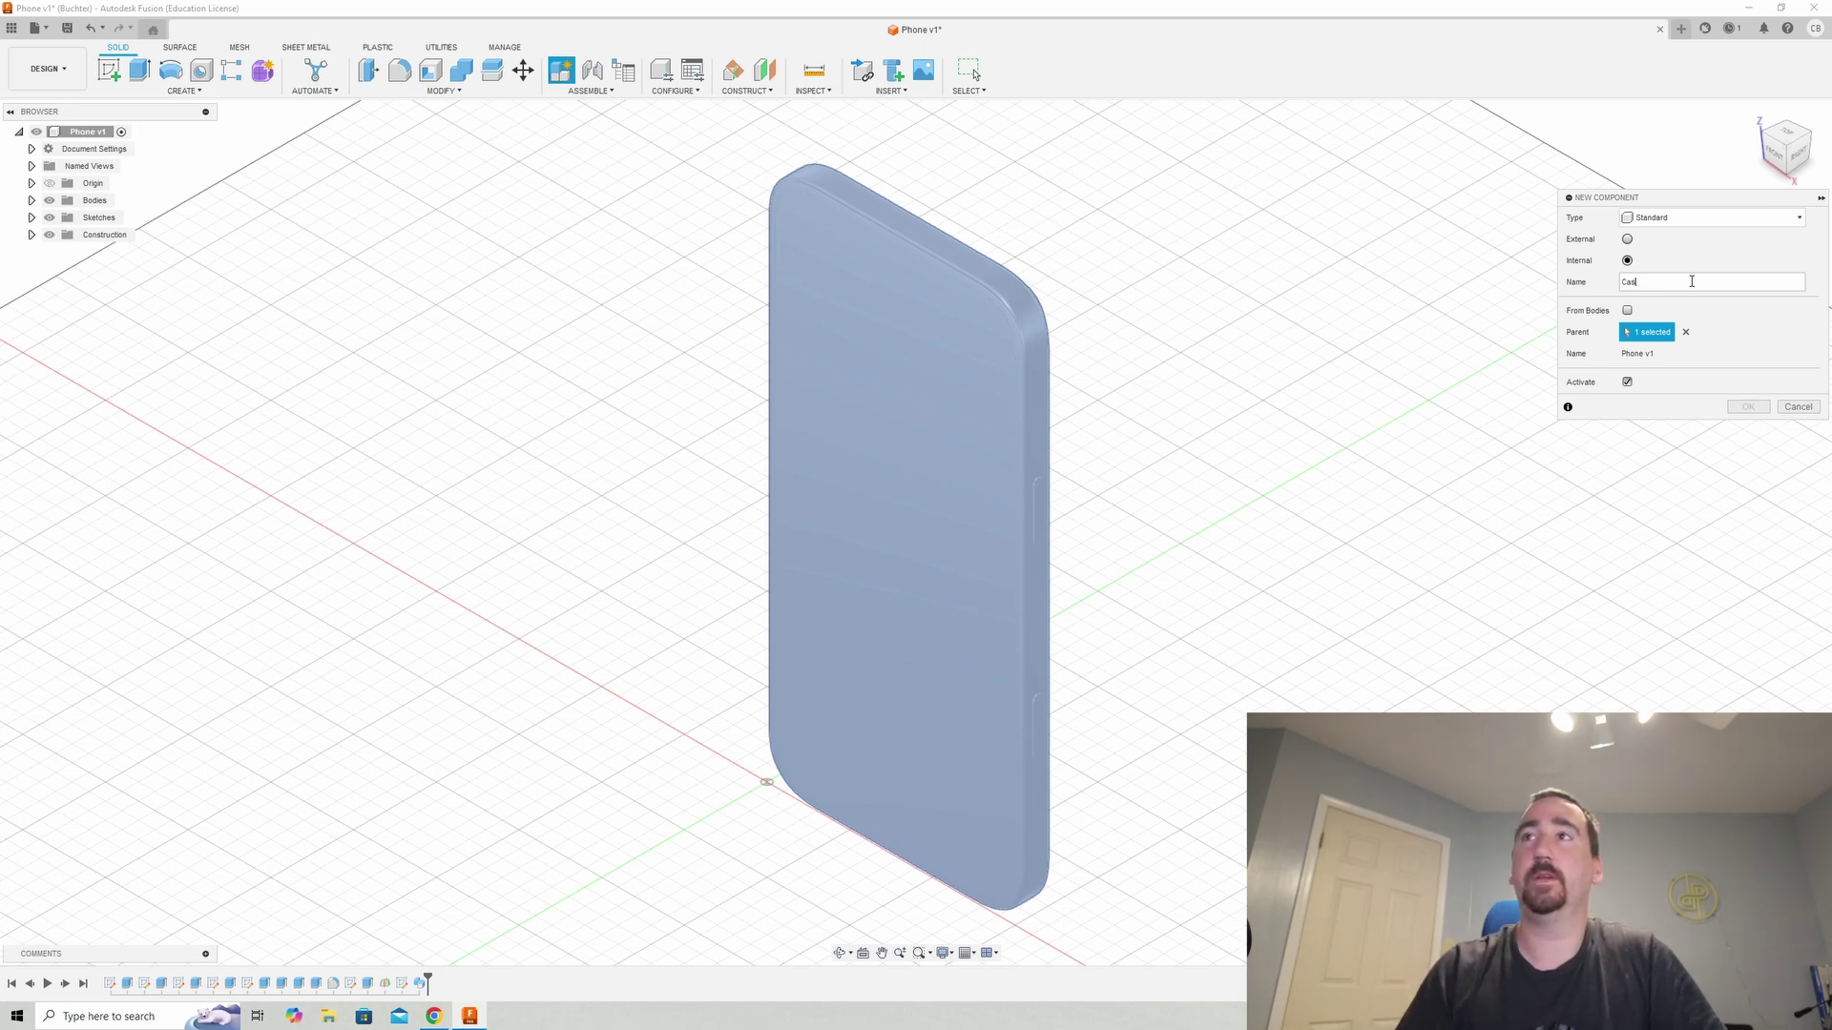
text(se)
key(Return)
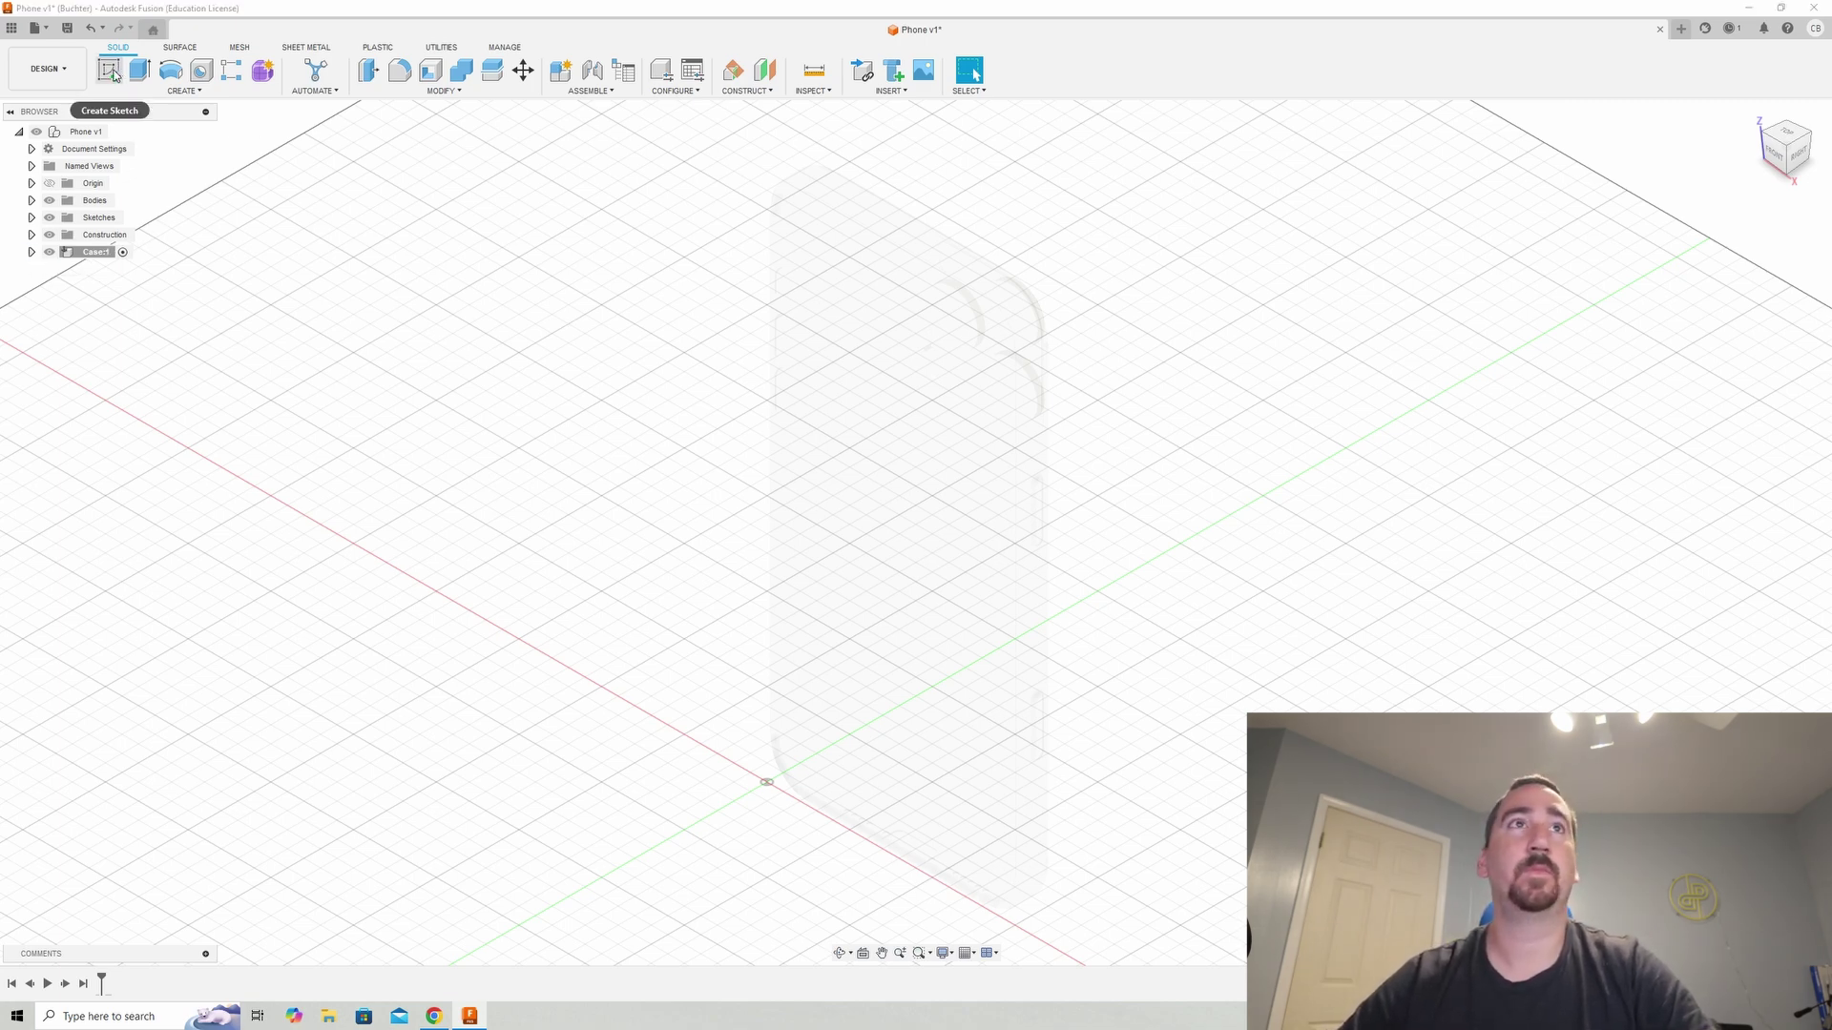
- Construct an offset plane 1.1 mm outward from the phone's recessed front face
click(762, 72)
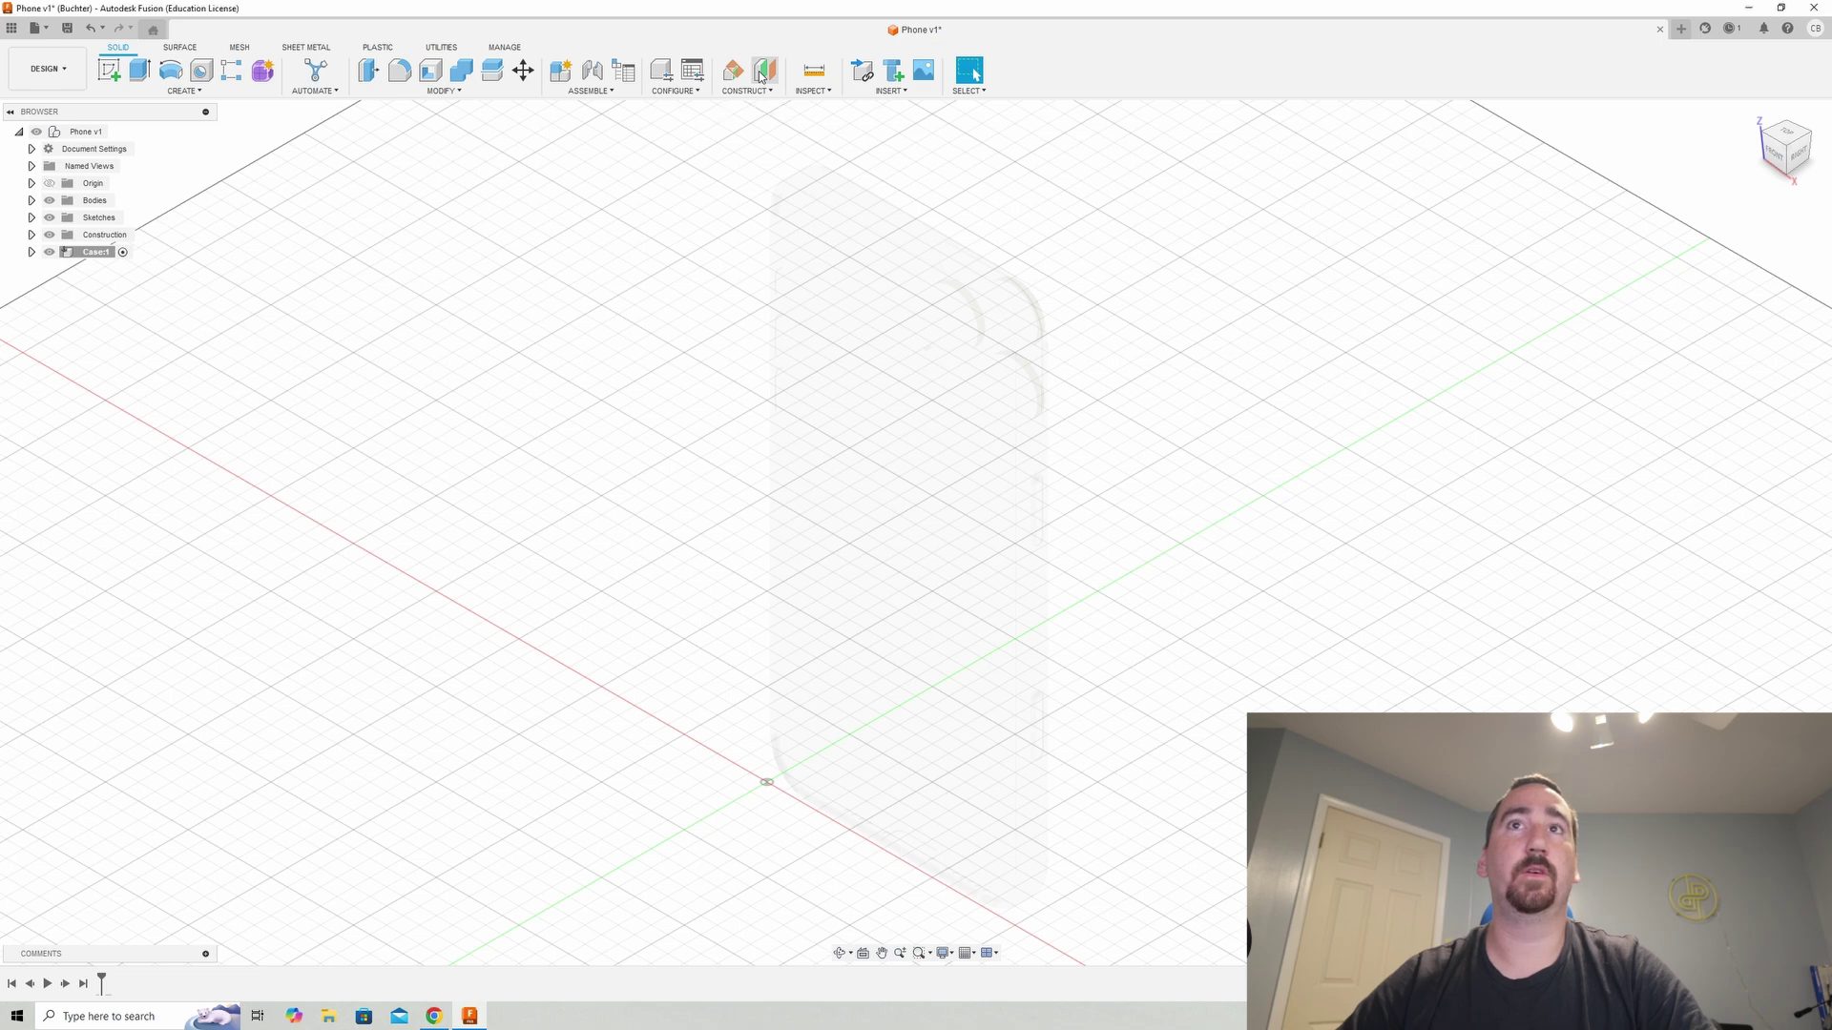
click(924, 469)
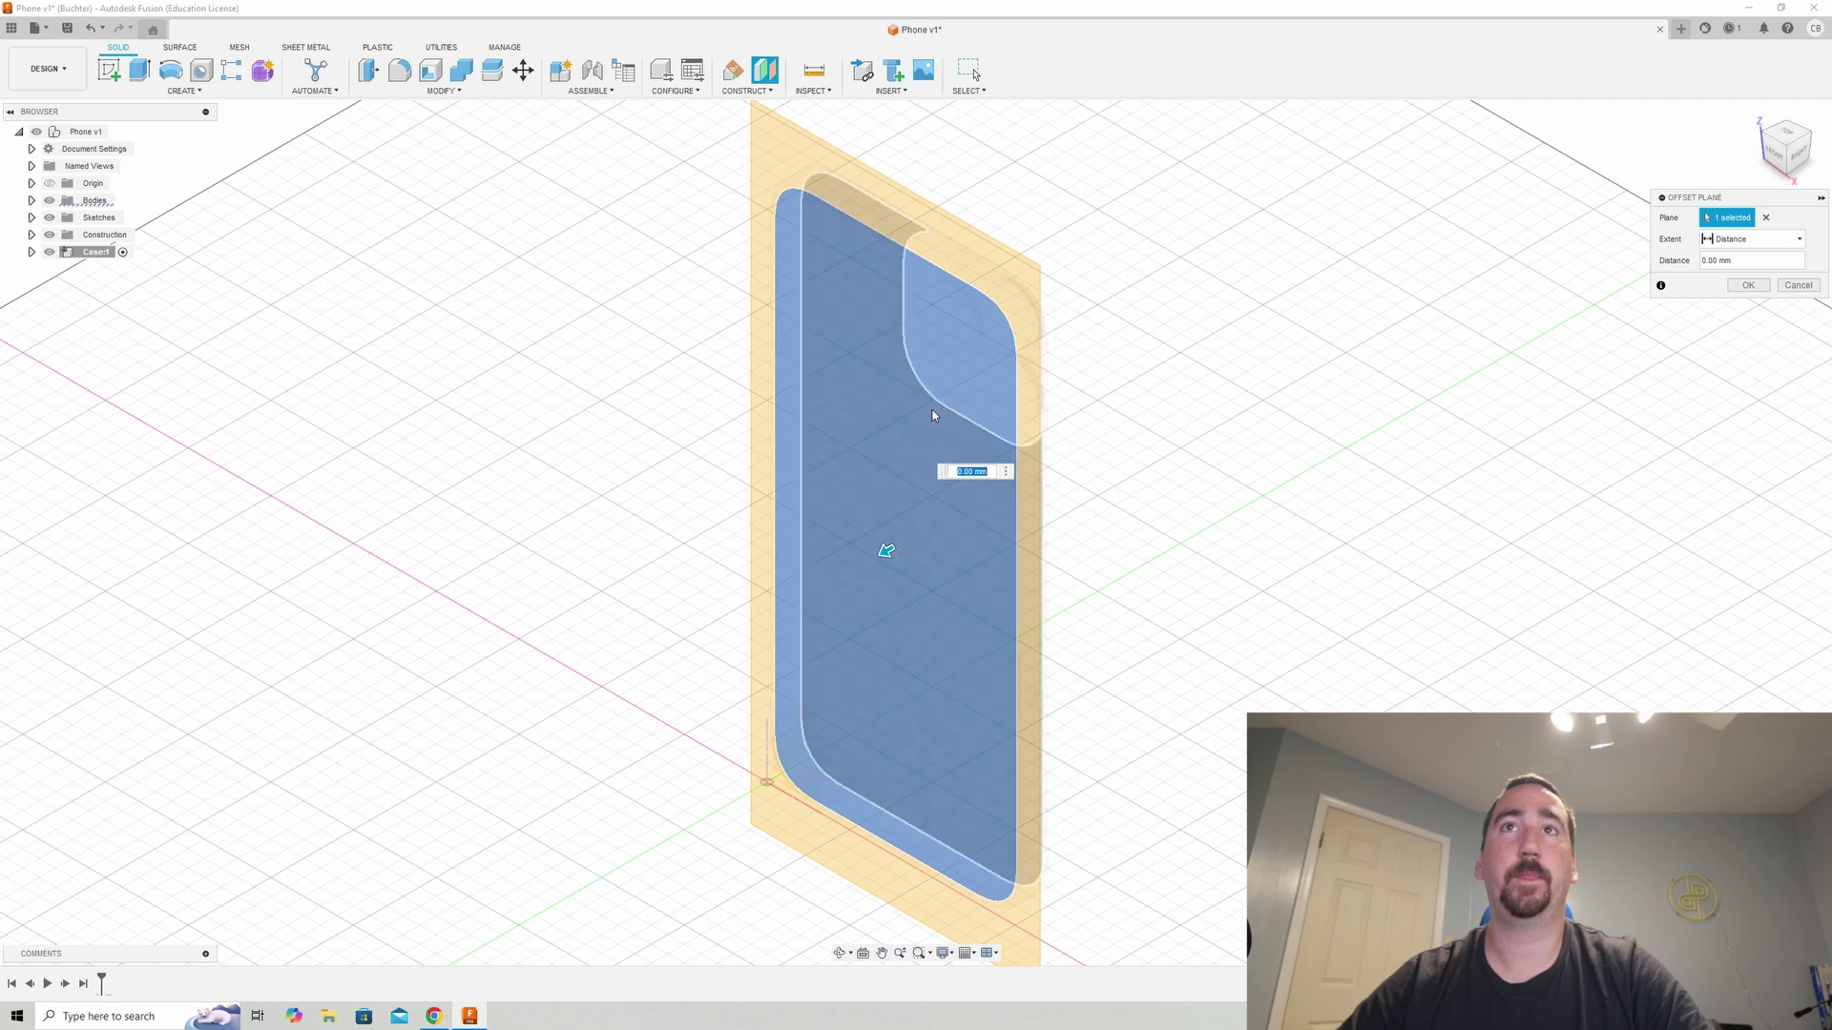
shift+middle_drag(1028, 336, 1049, 428)
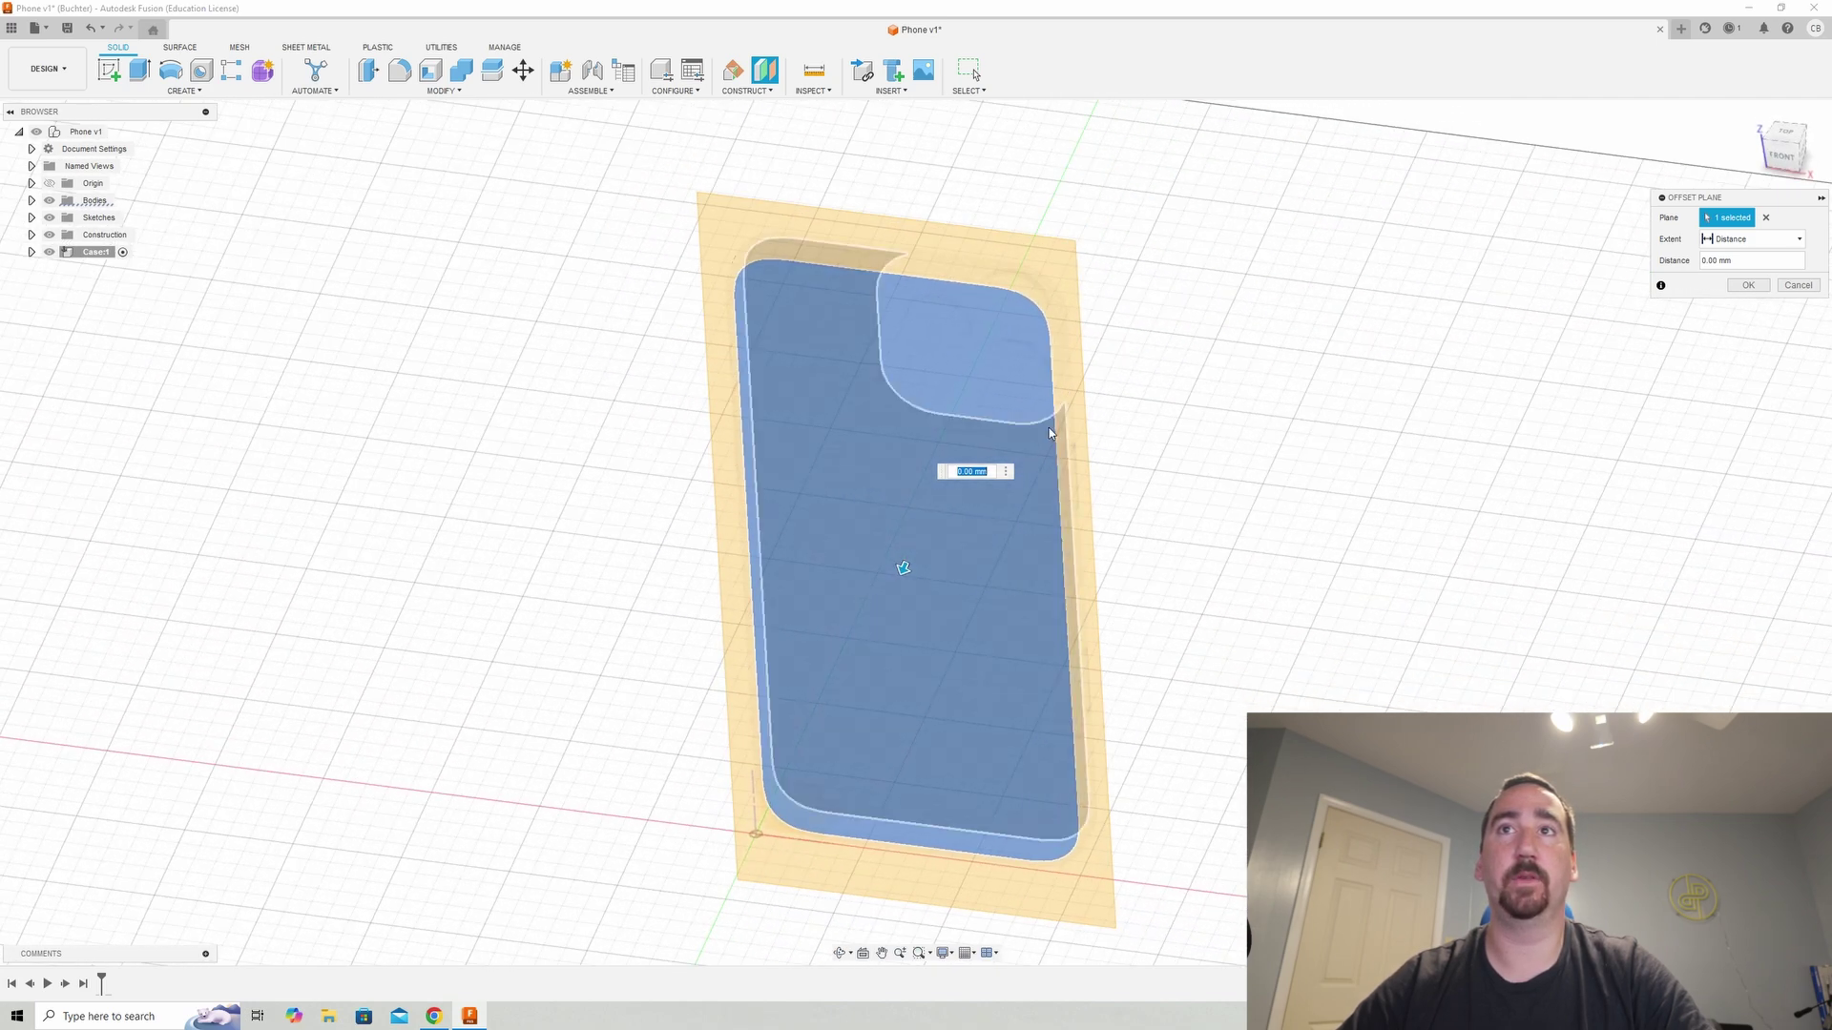
shift+middle_drag(955, 468, 1019, 518)
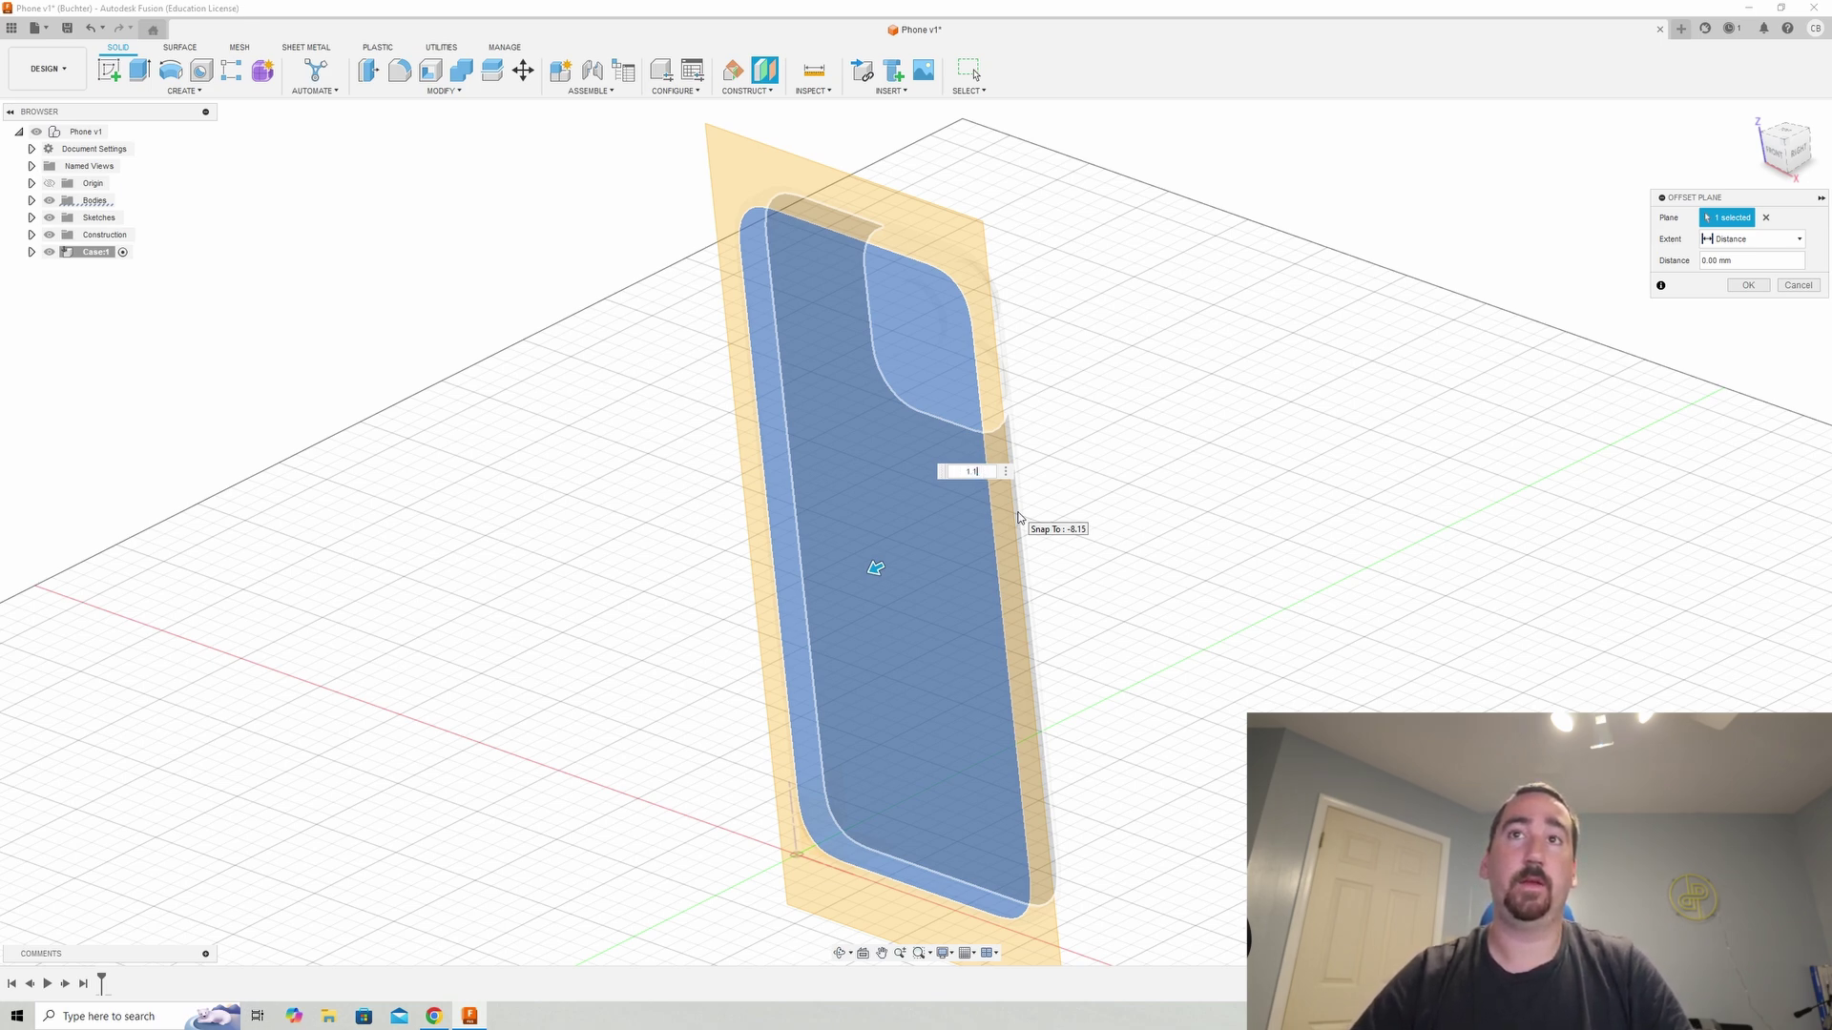
key(Return)
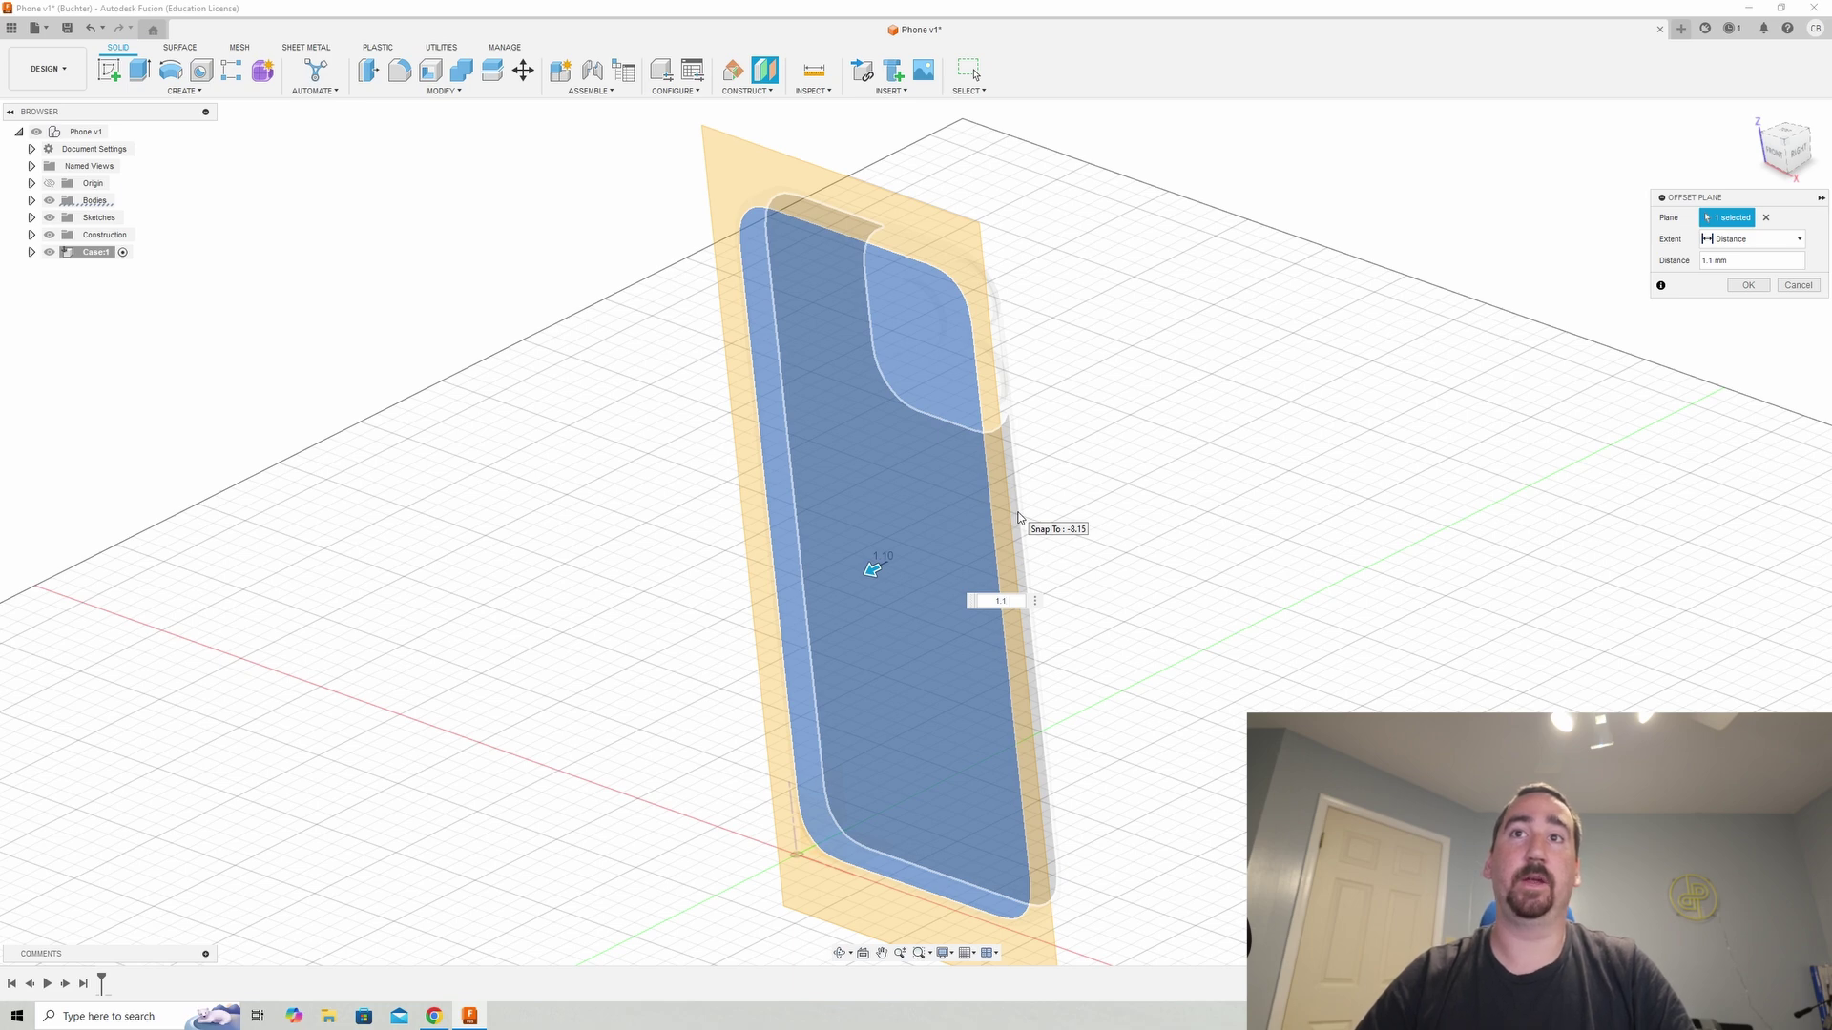
key(Return)
- Start a sketch on the offset plane and select the phone's top outer edge for projection
click(858, 253)
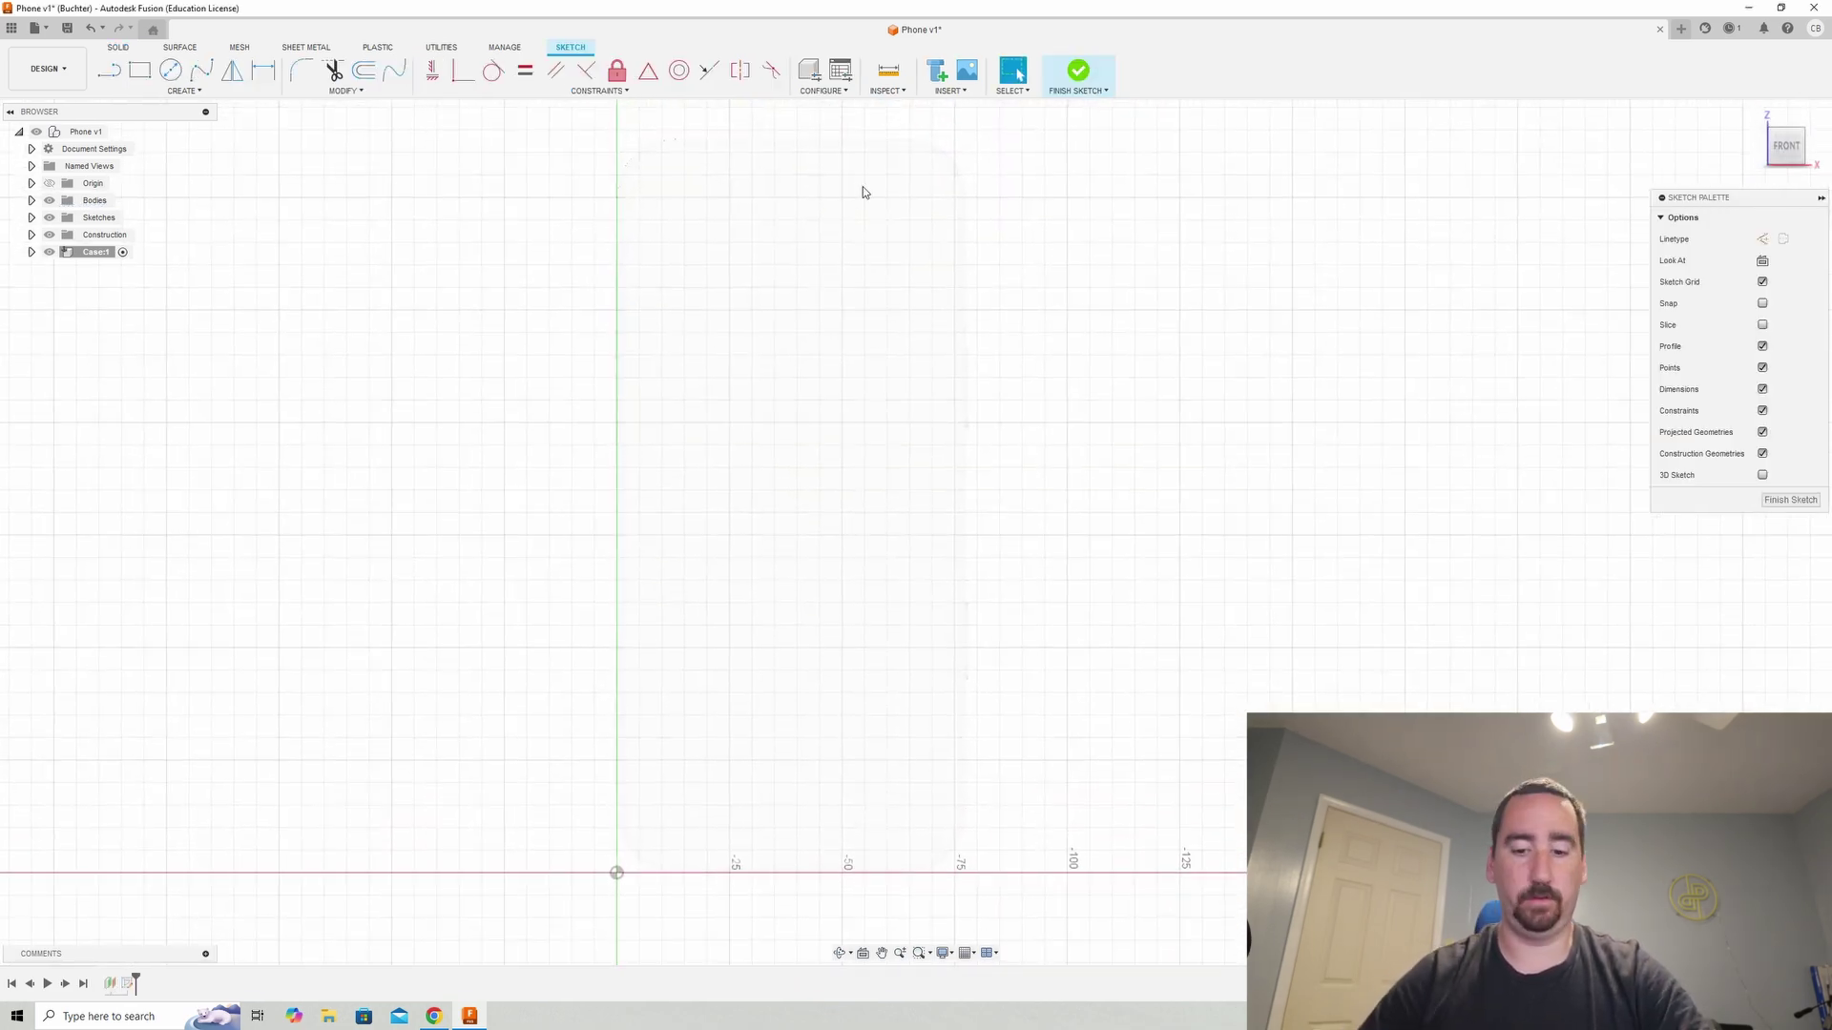
key(p)
scroll(959, 134, up, 12)
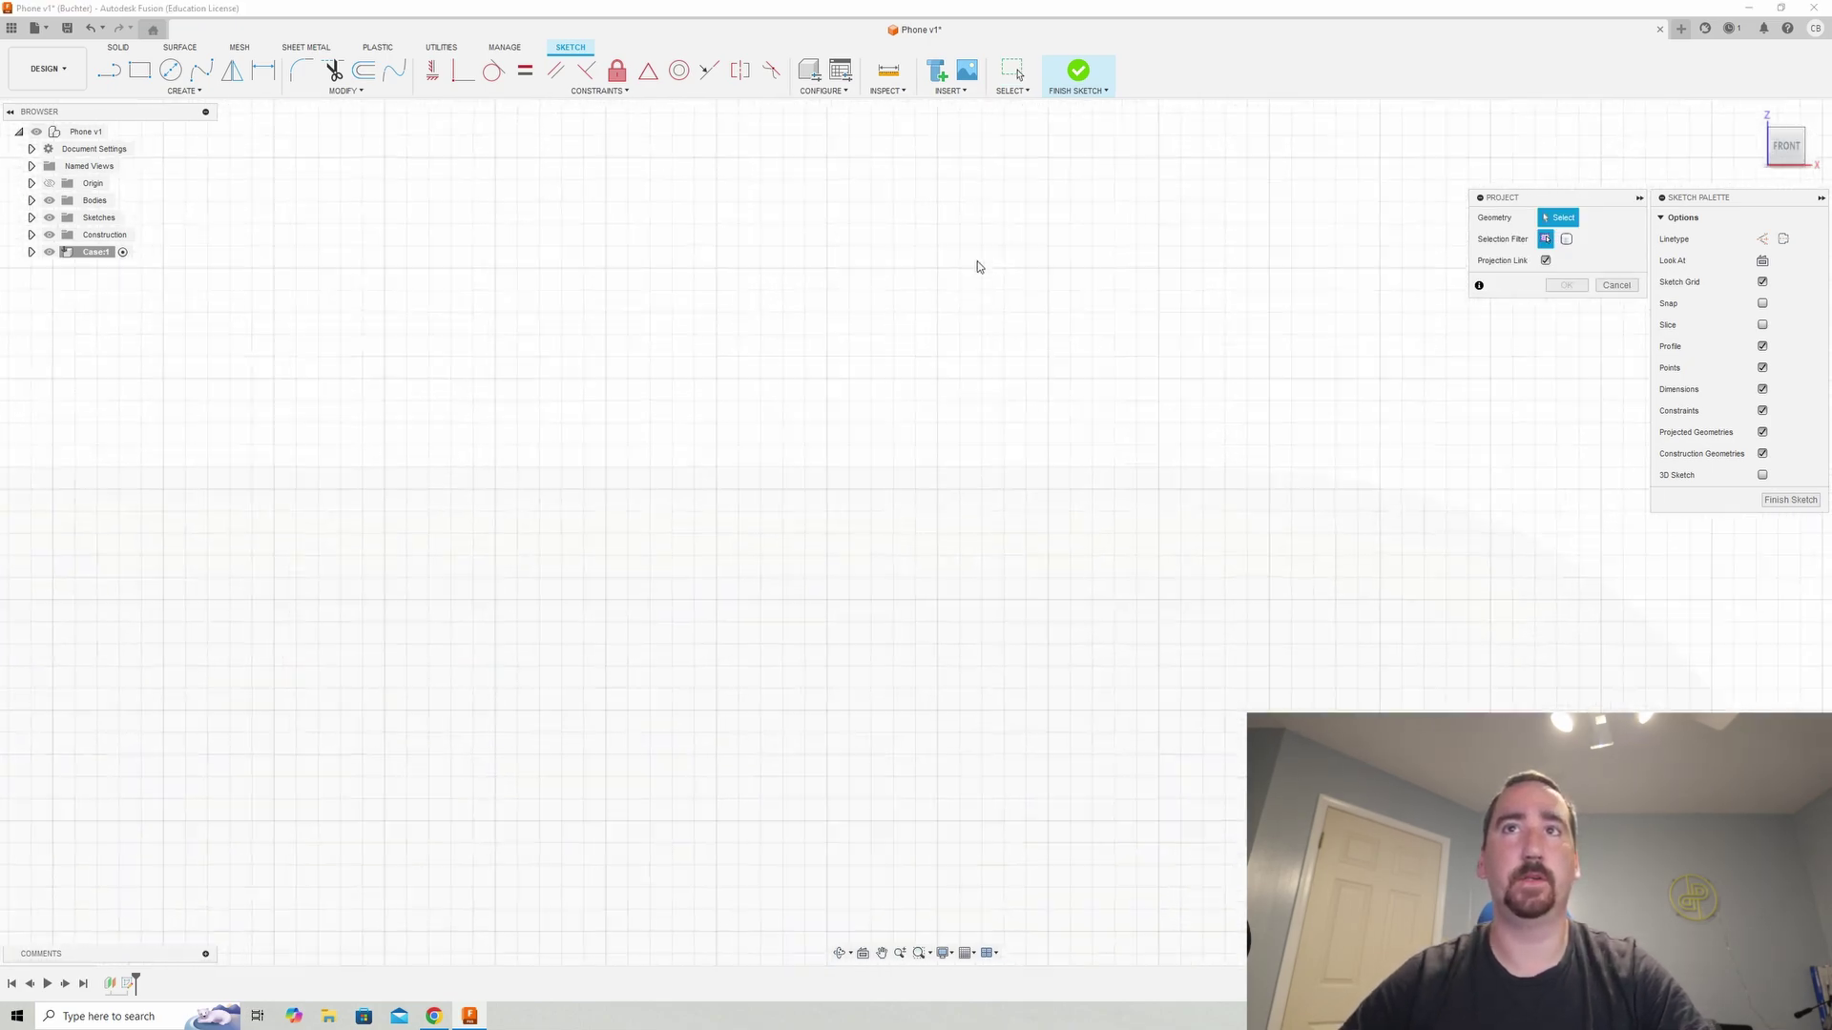
scroll(983, 272, up, 5)
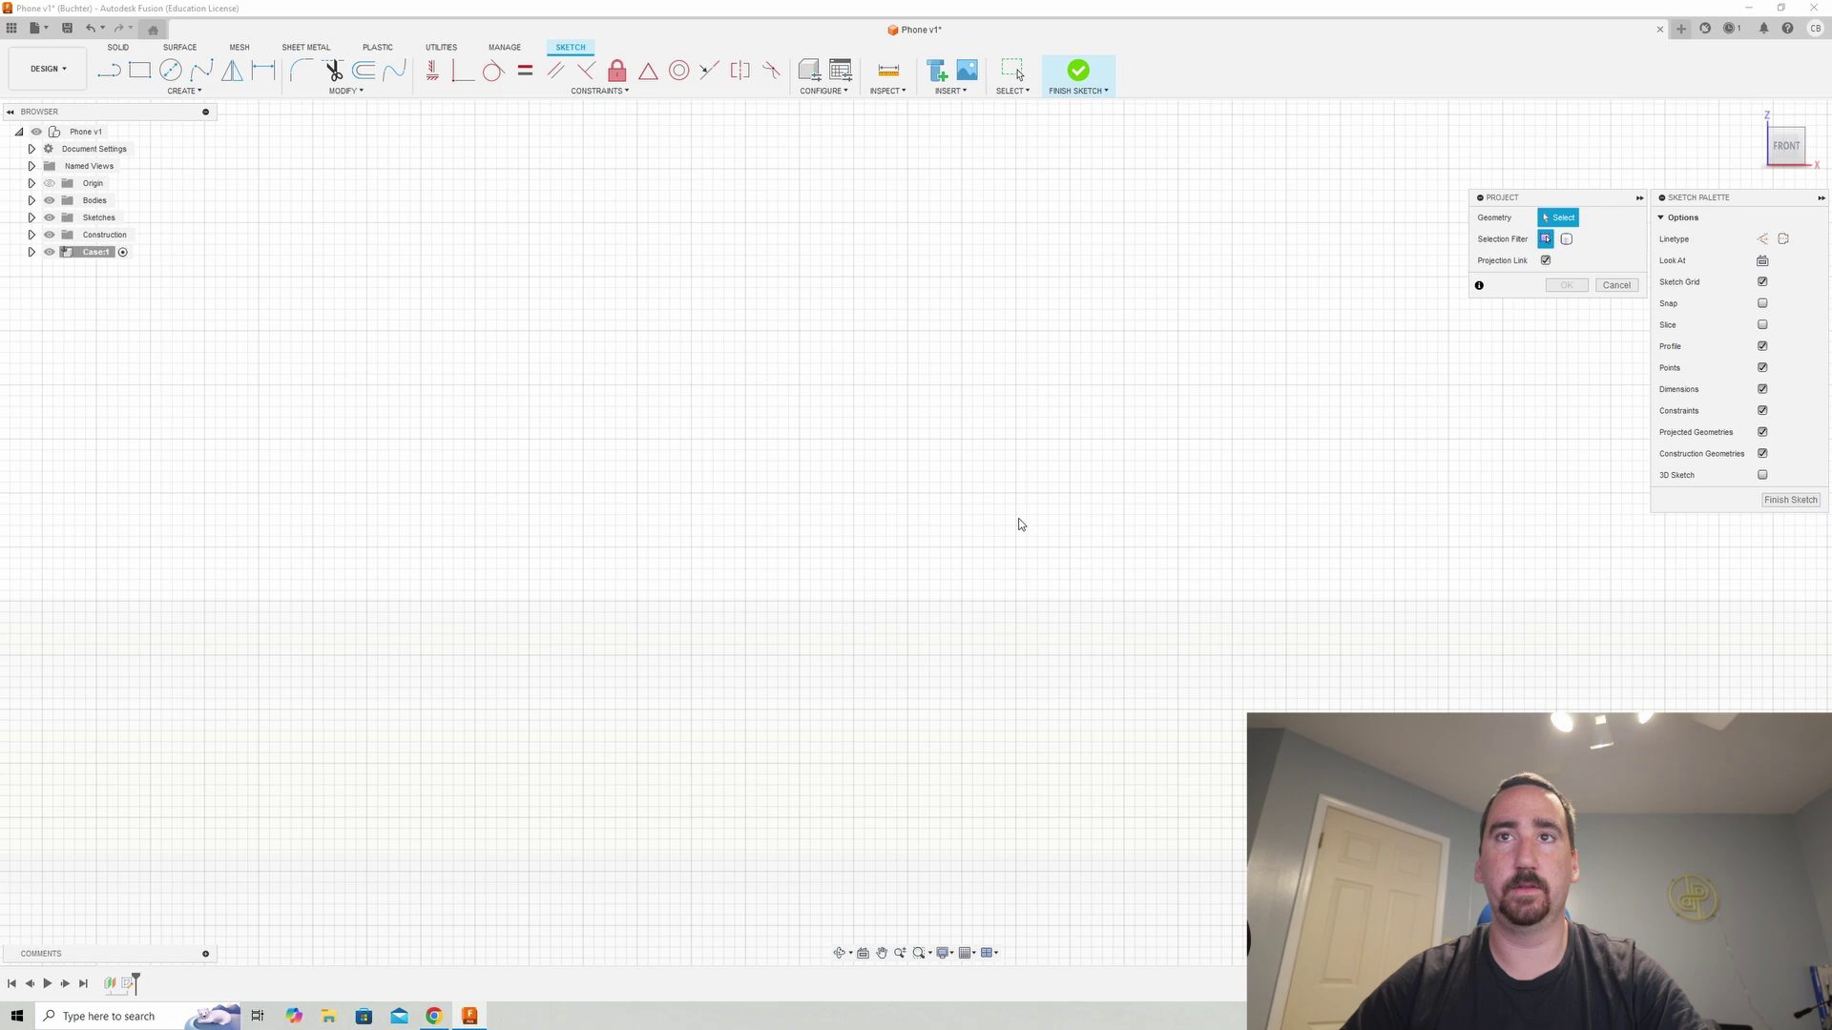
click(1007, 601)
- Add the phone's top-right corner arc, right edge and bottom-right corner arc to the projection
scroll(1355, 553, down, 3)
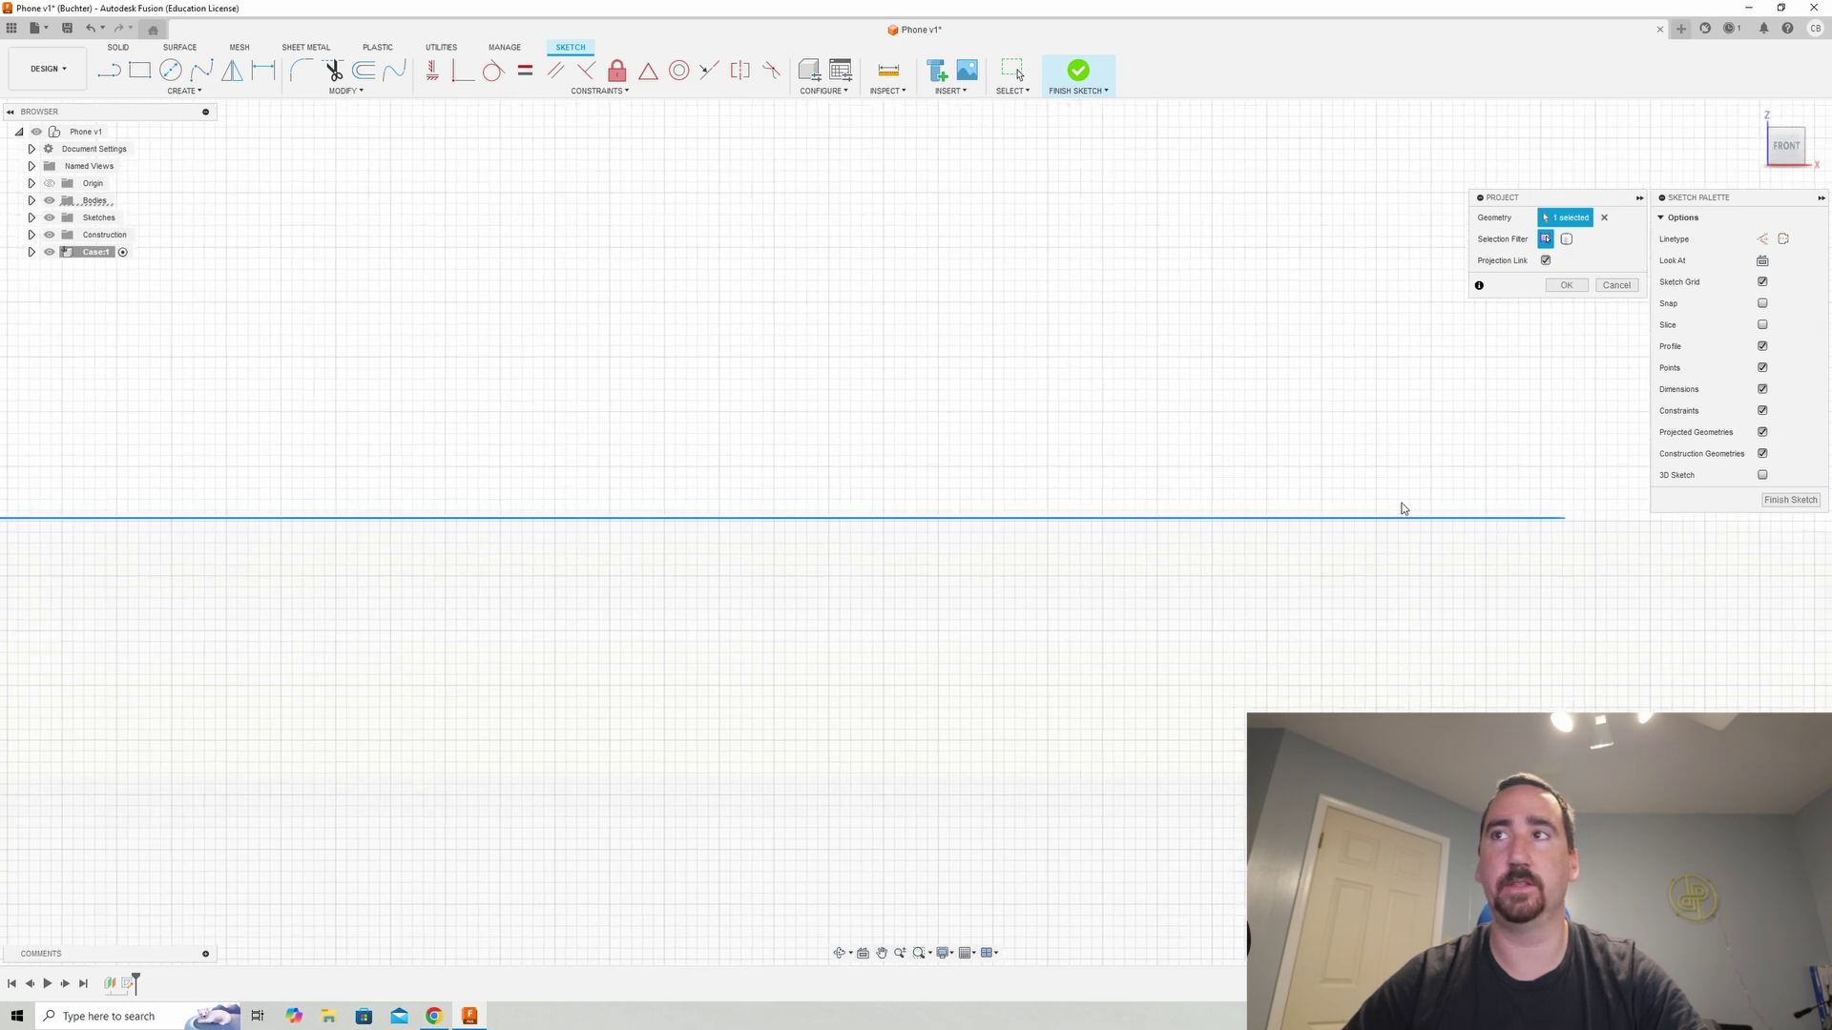
scroll(1402, 506, up, 3)
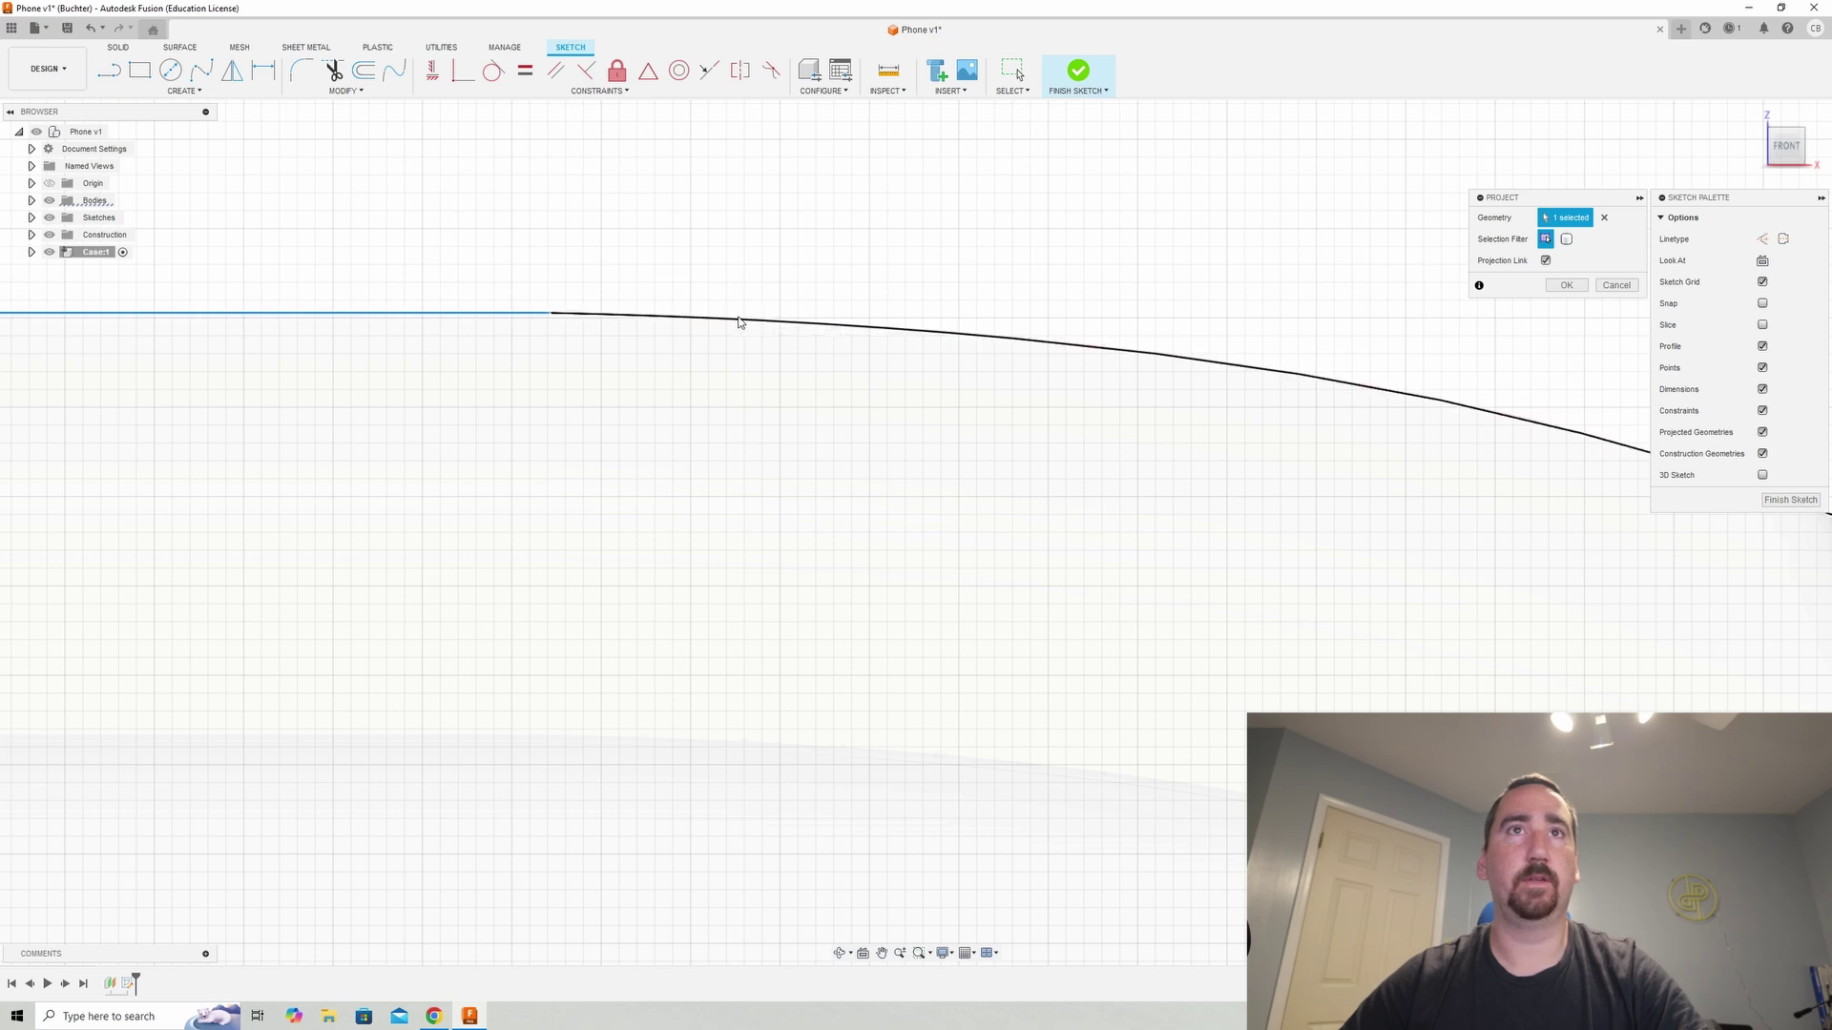
click(866, 330)
scroll(1368, 417, up, 3)
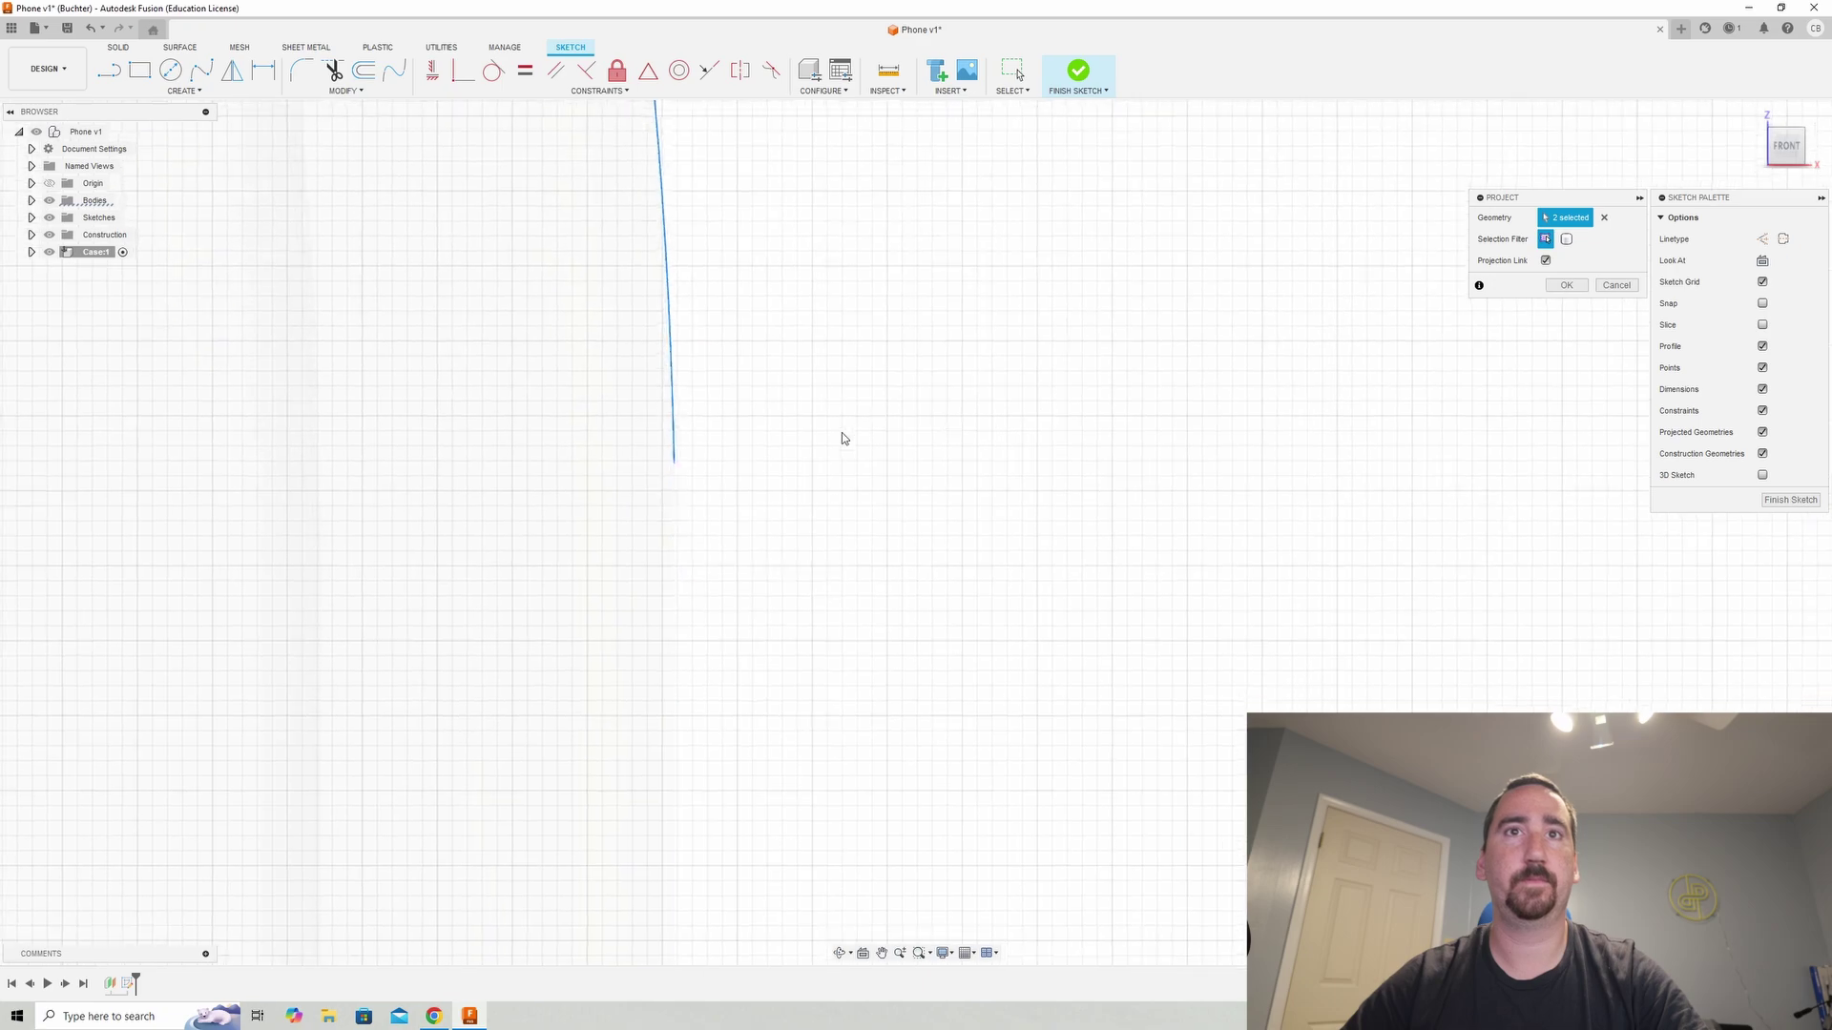
click(712, 315)
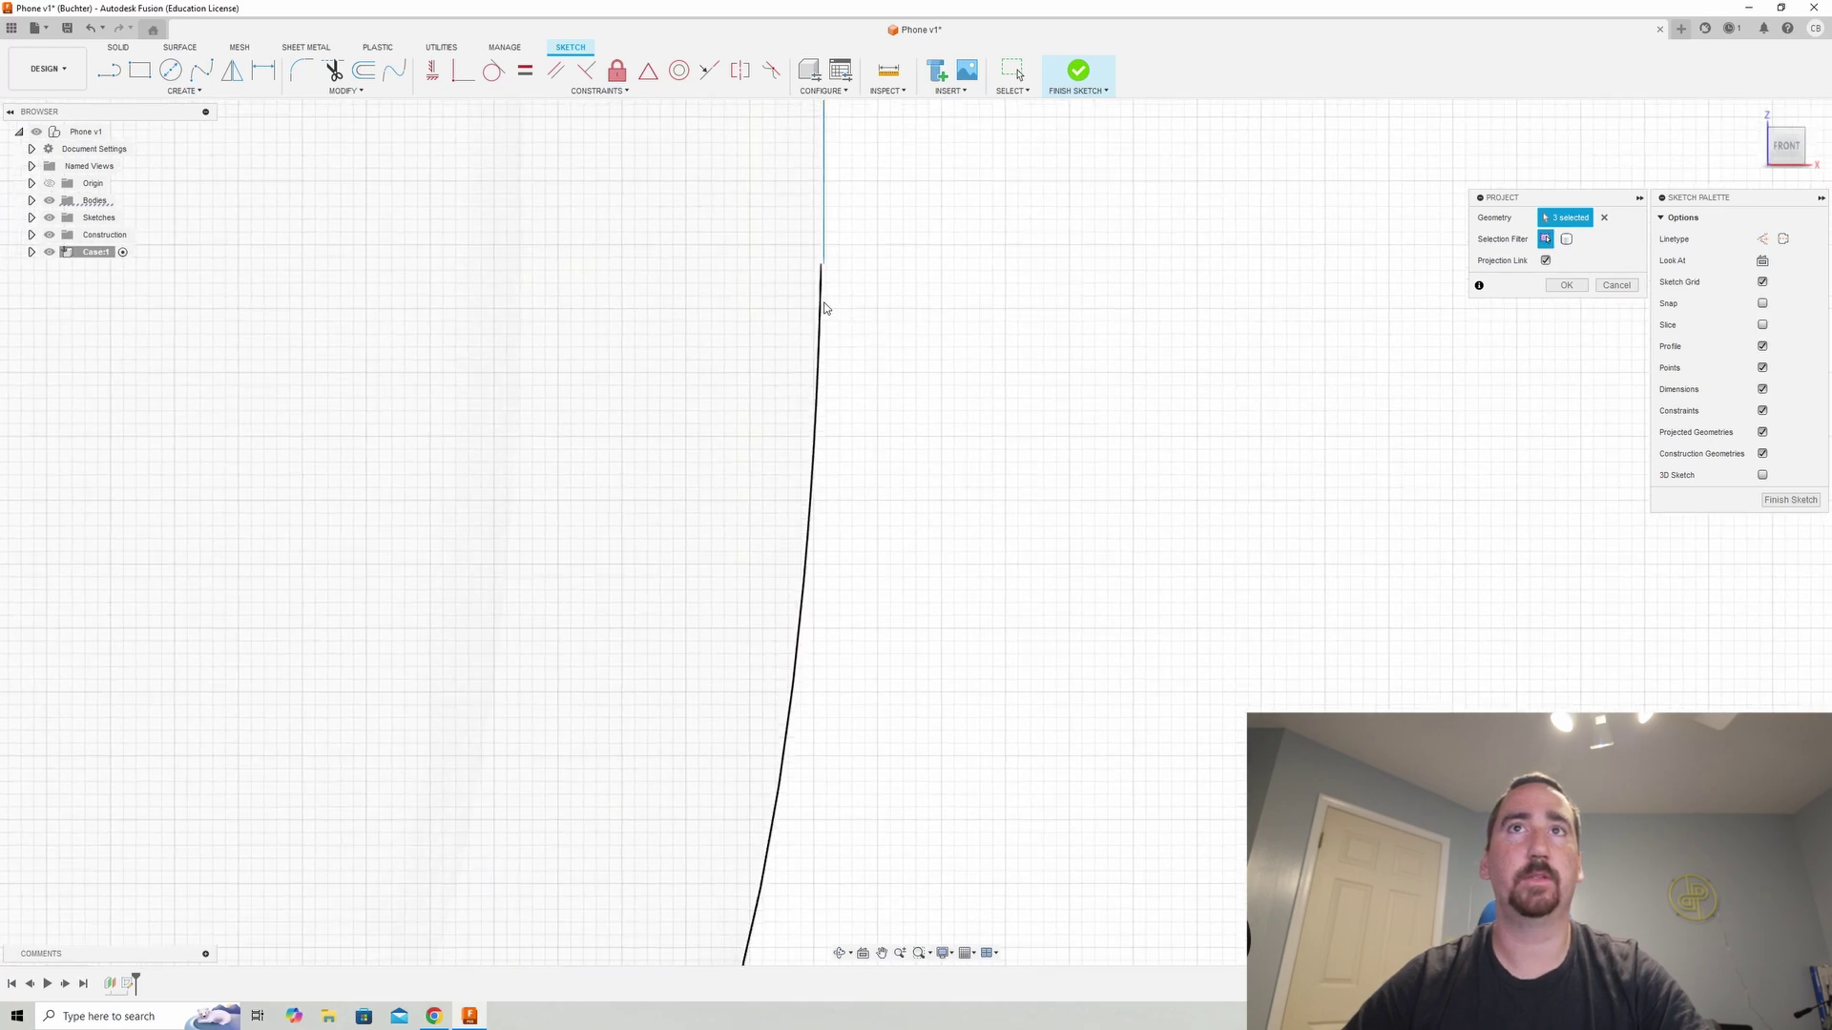
click(826, 289)
- Add the right-hand segment of the phone's bottom outer edge to the projection
scroll(914, 362, down, 5)
scroll(814, 516, up, 4)
scroll(814, 515, down, 4)
scroll(753, 540, up, 4)
scroll(956, 474, up, 2)
scroll(1158, 490, up, 1)
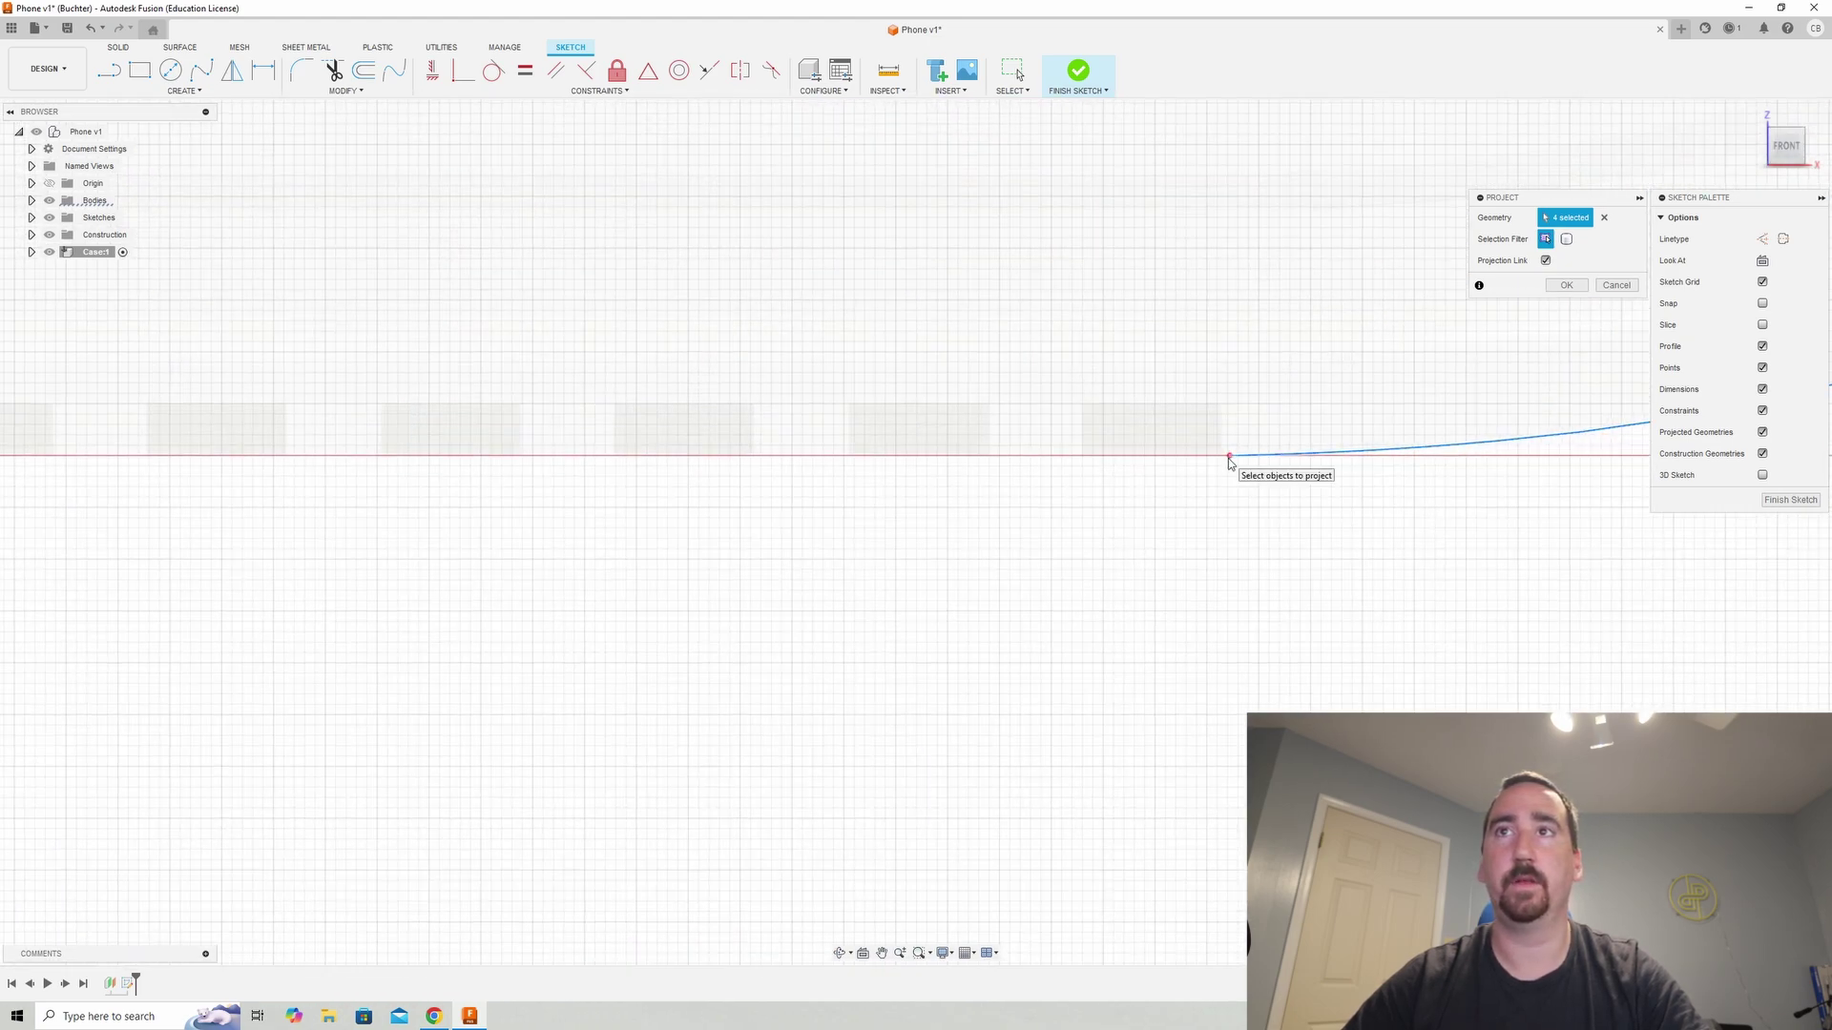
click(1217, 465)
scroll(987, 500, down, 1)
scroll(916, 520, down, 5)
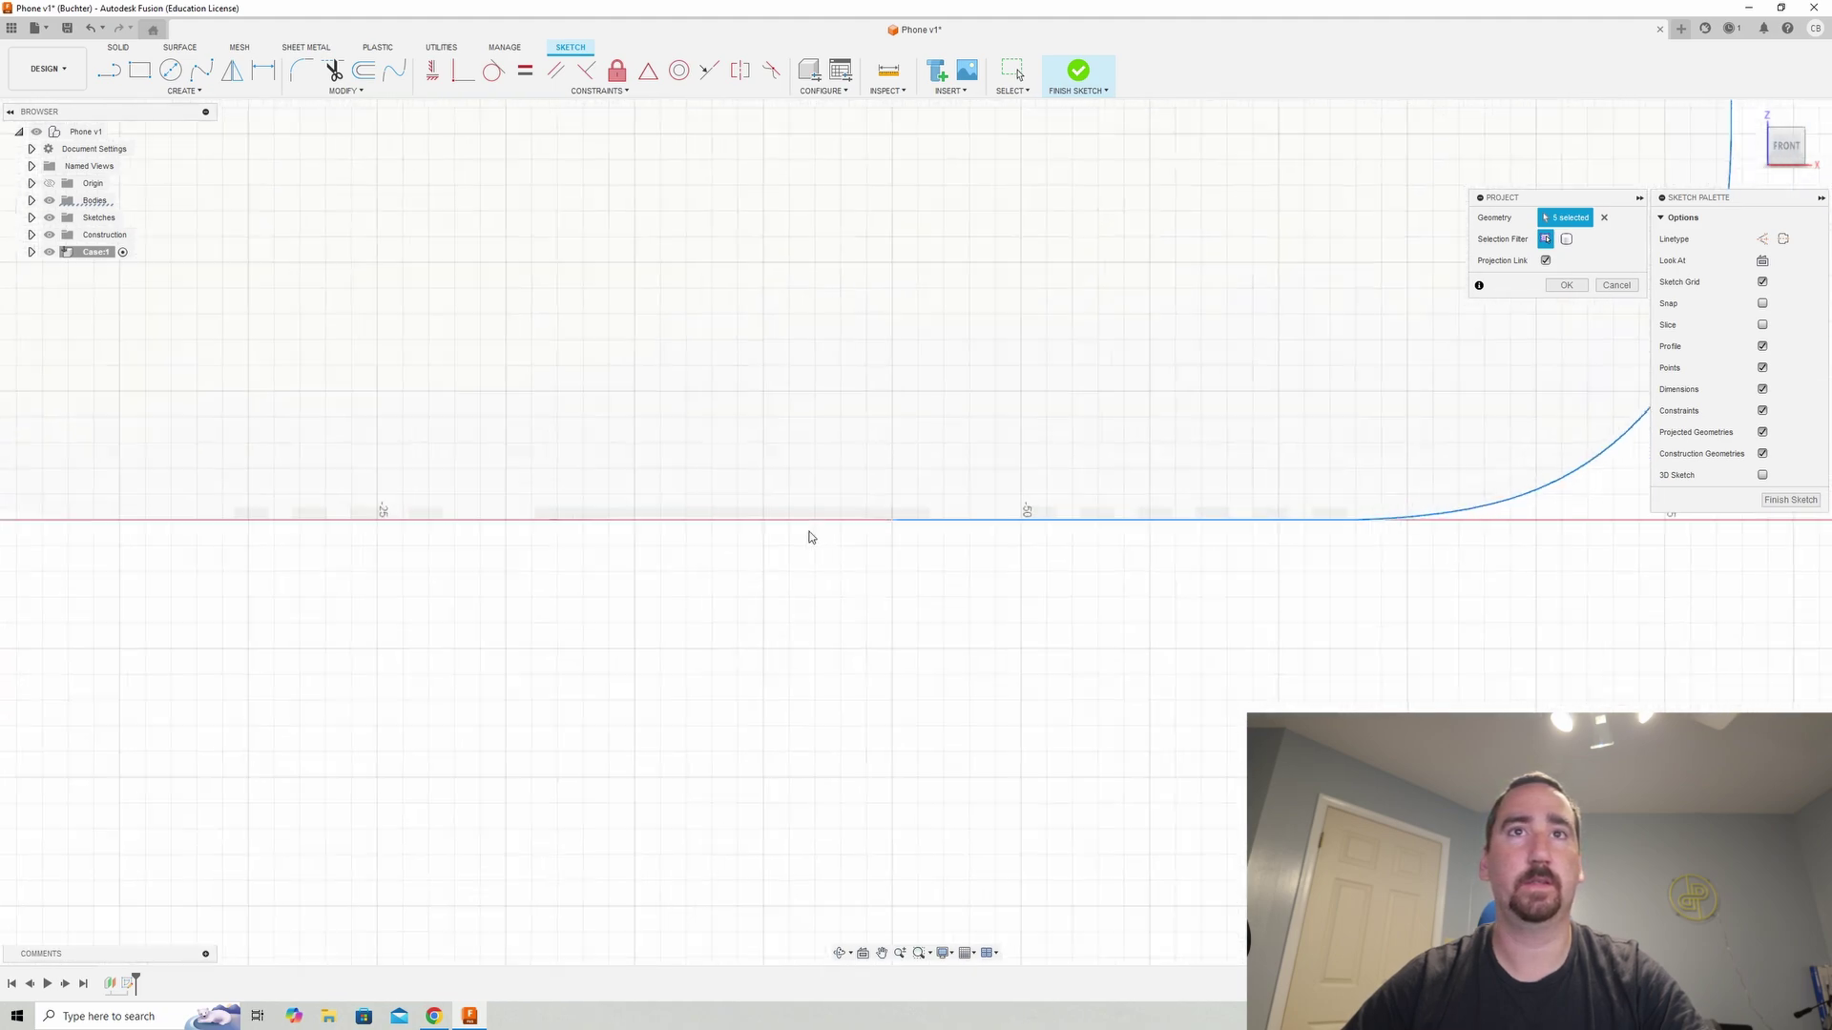
scroll(928, 564, up, 5)
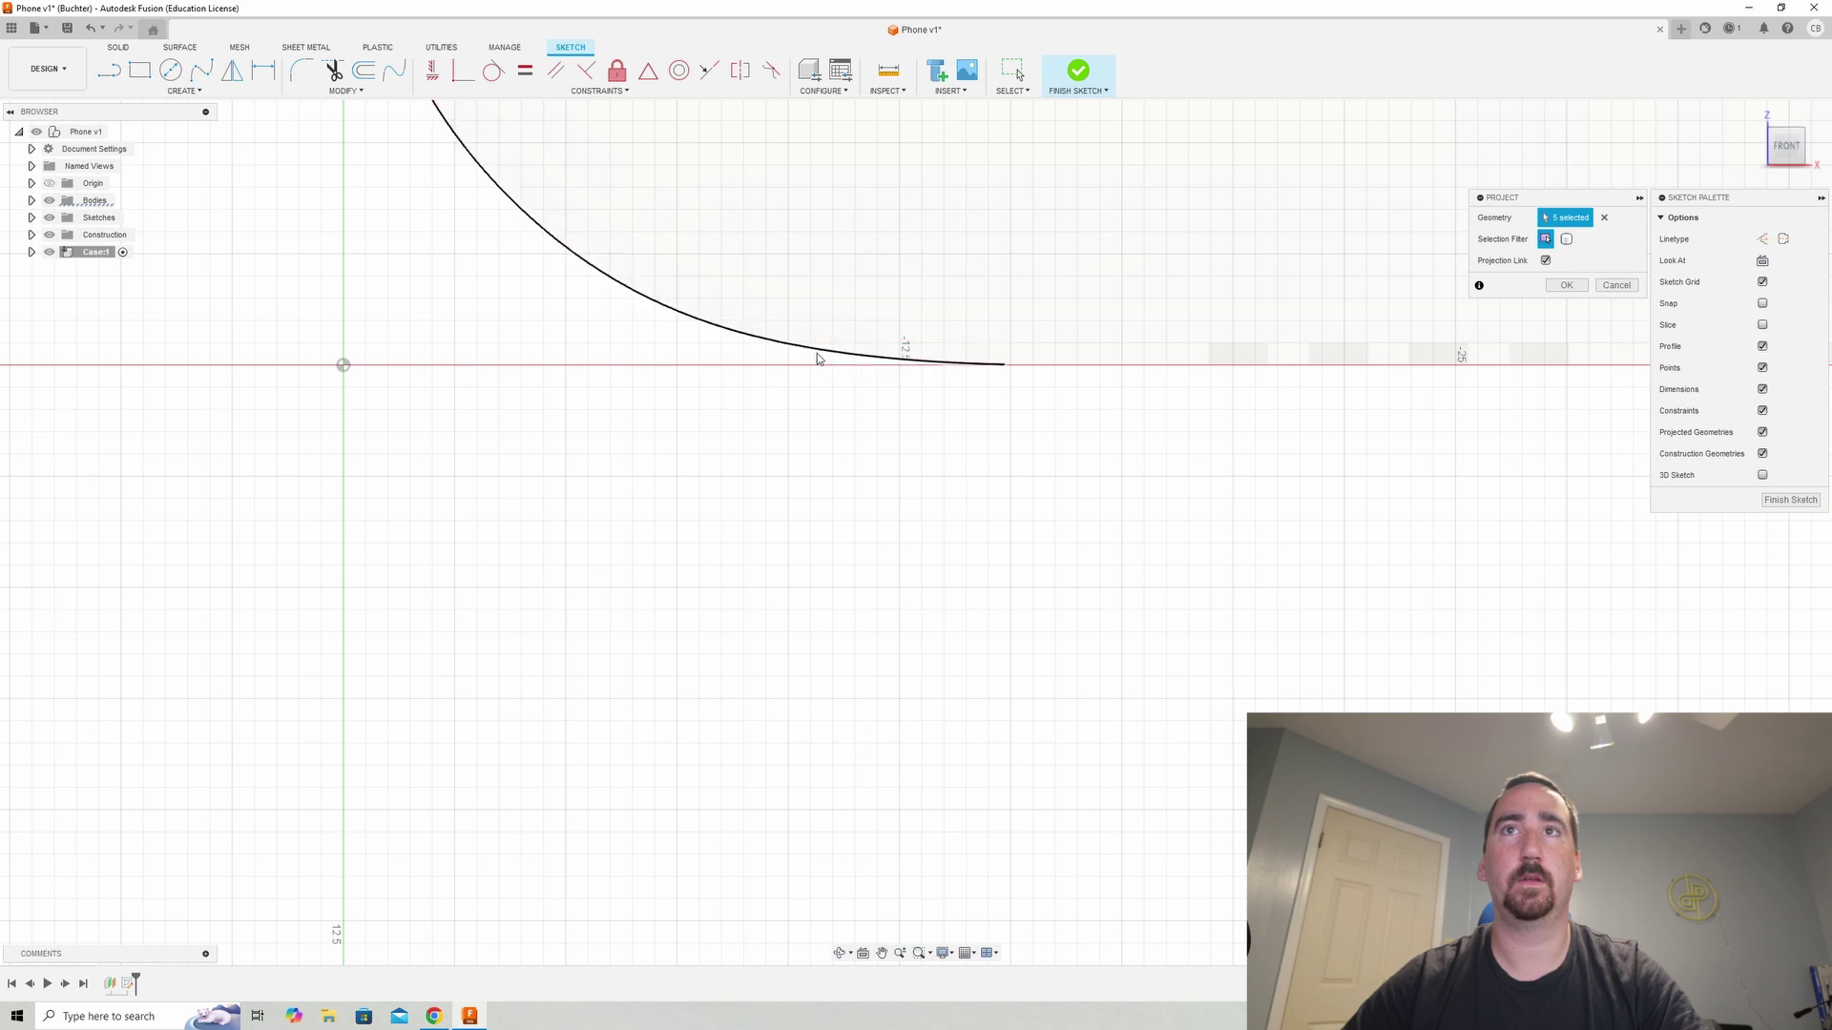
- Add the phone's bottom-left corner arc and left outer edge to the projection
click(816, 358)
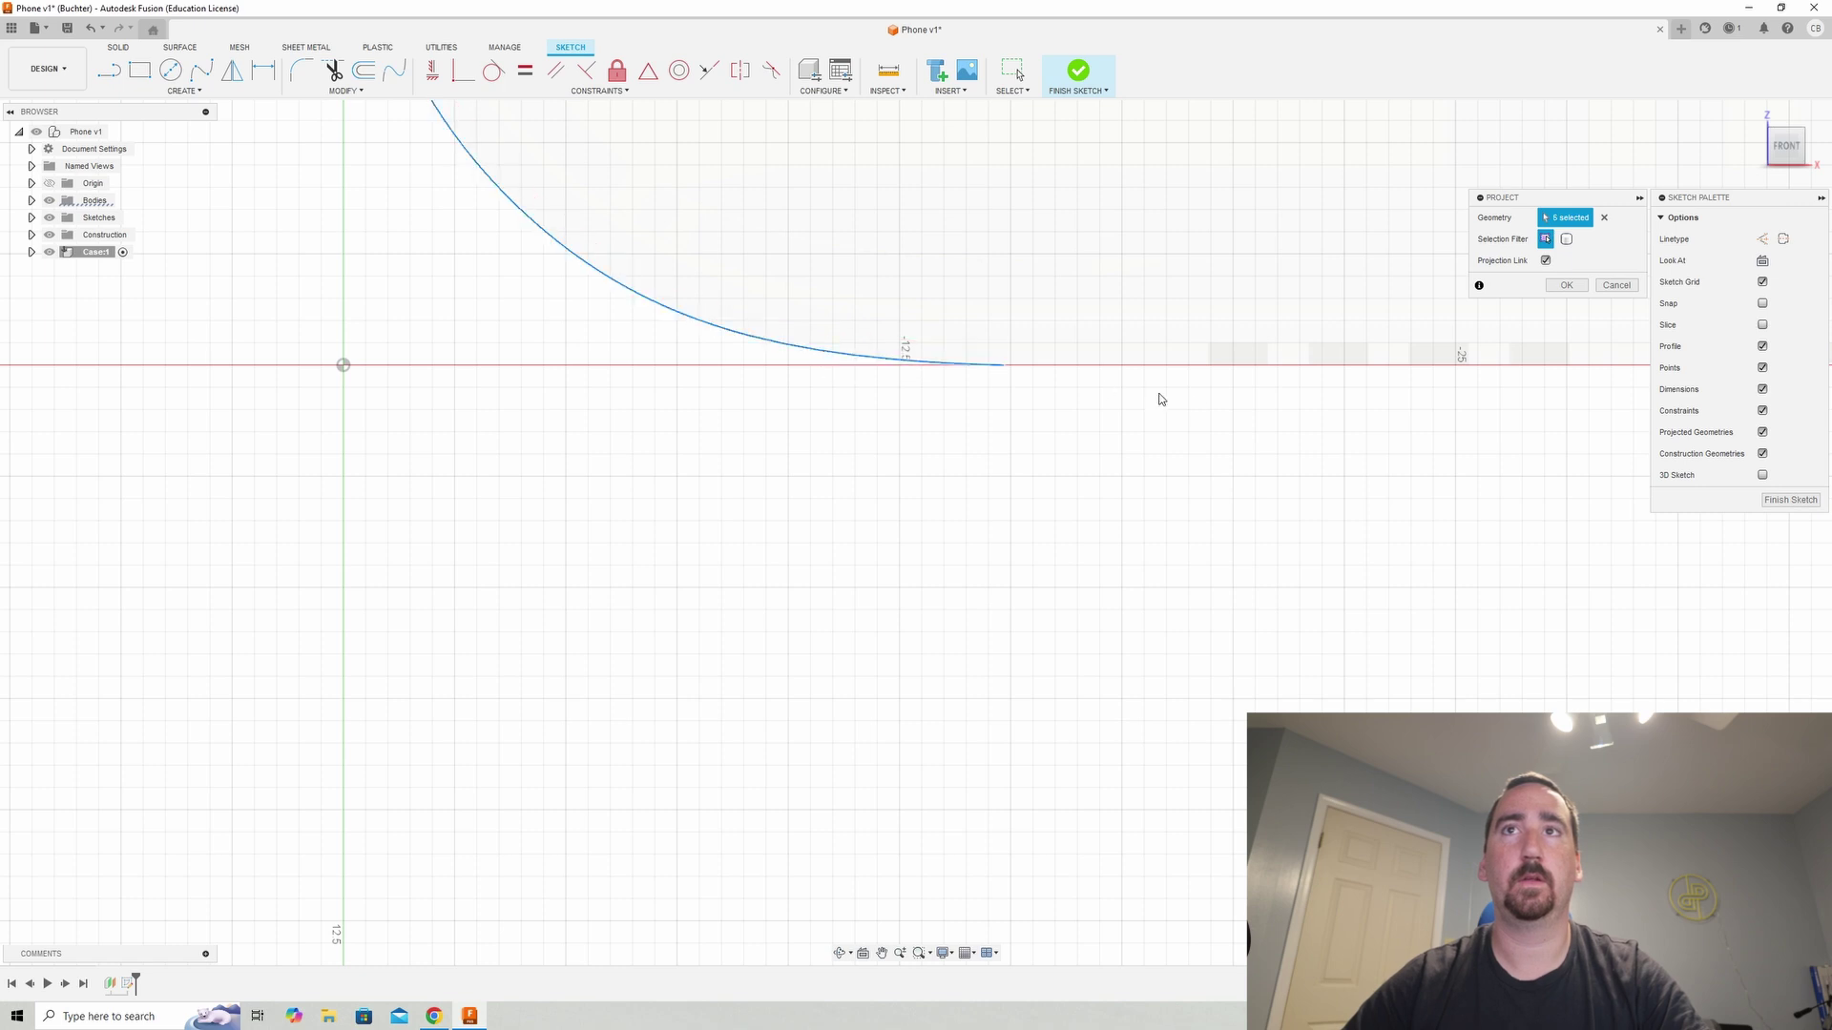
scroll(885, 360, up, 5)
scroll(908, 343, up, 3)
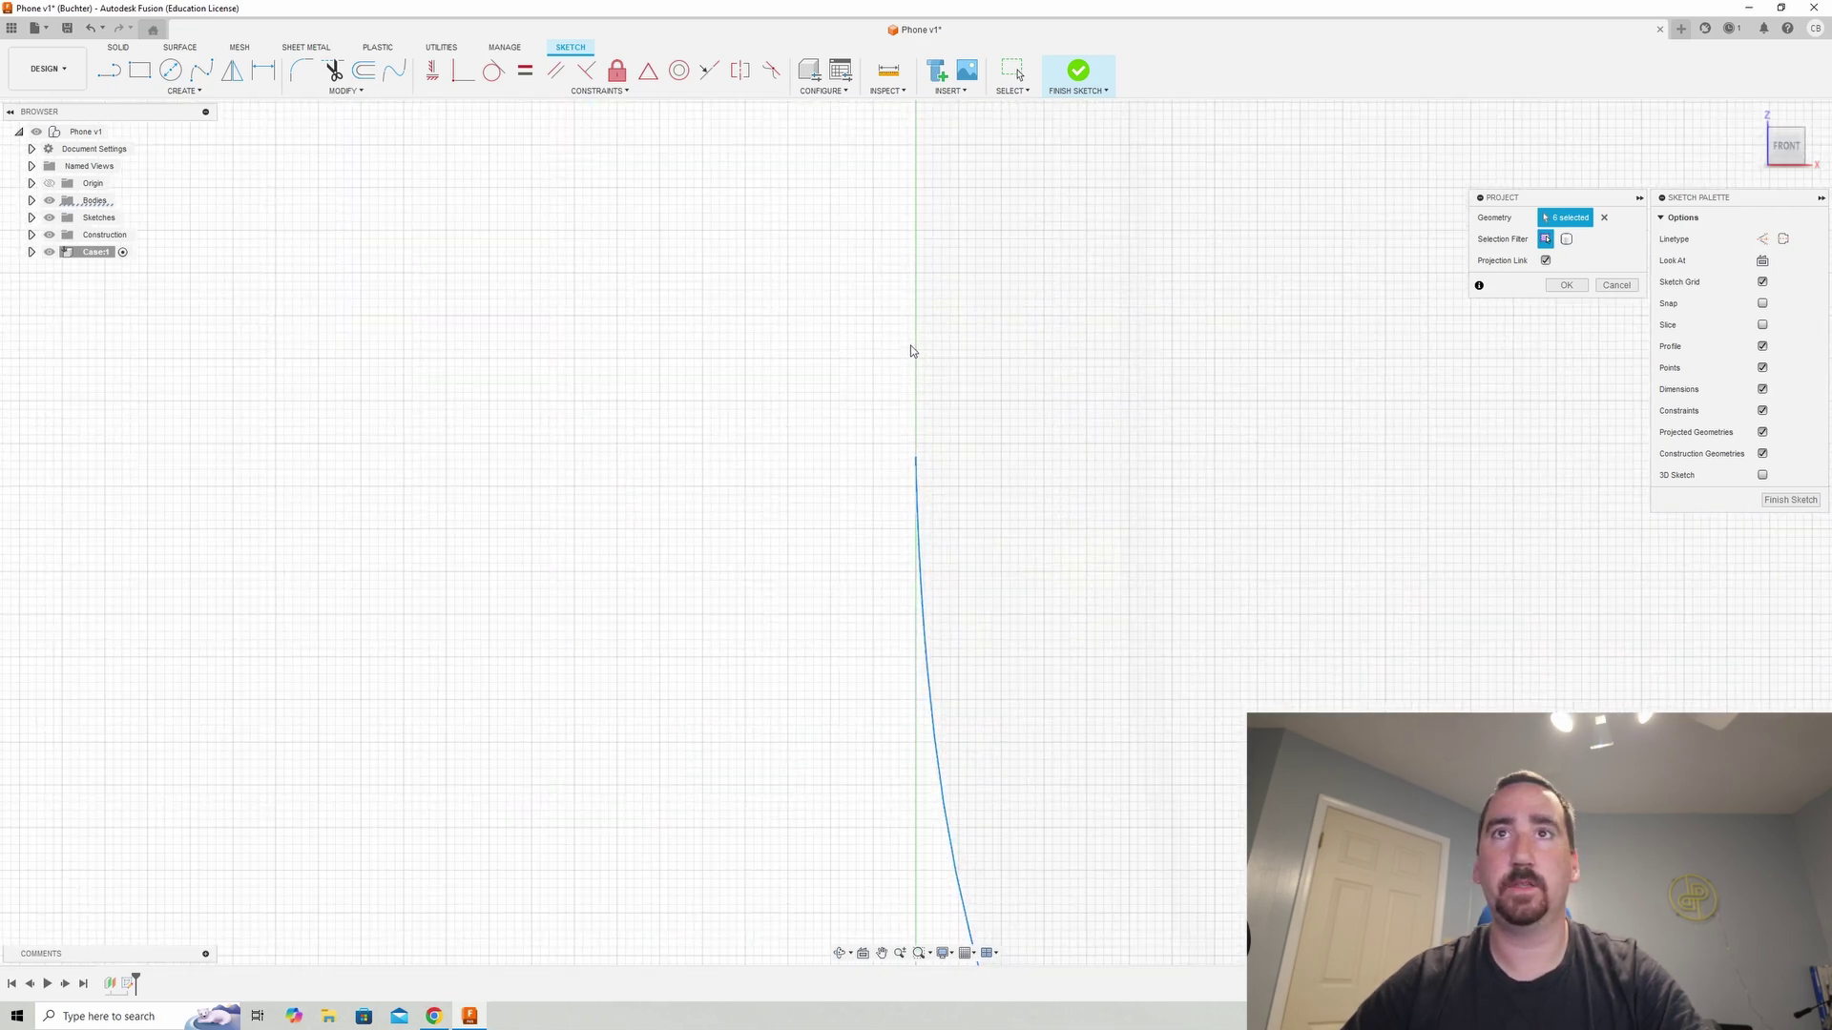
click(914, 353)
scroll(1121, 450, up, 5)
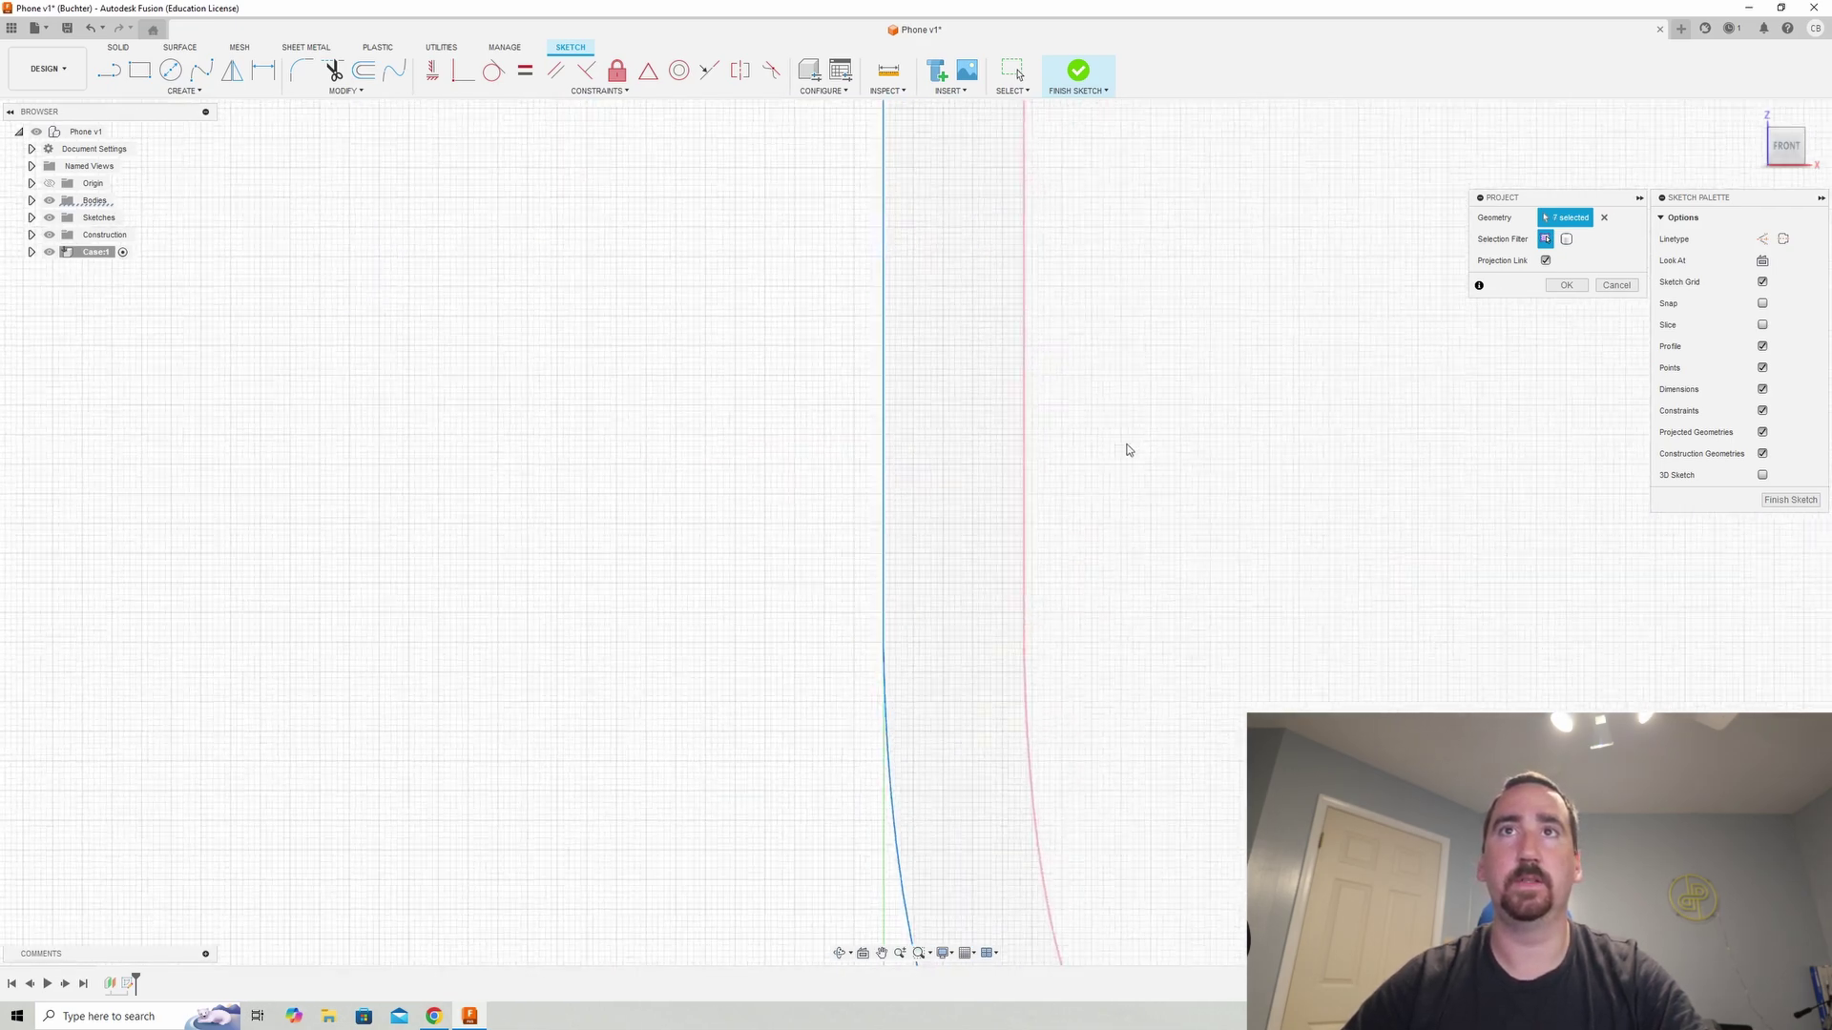
- Add the phone's top-left corner arc to the selection and complete the projection
scroll(1113, 452, down, 5)
scroll(879, 511, up, 10)
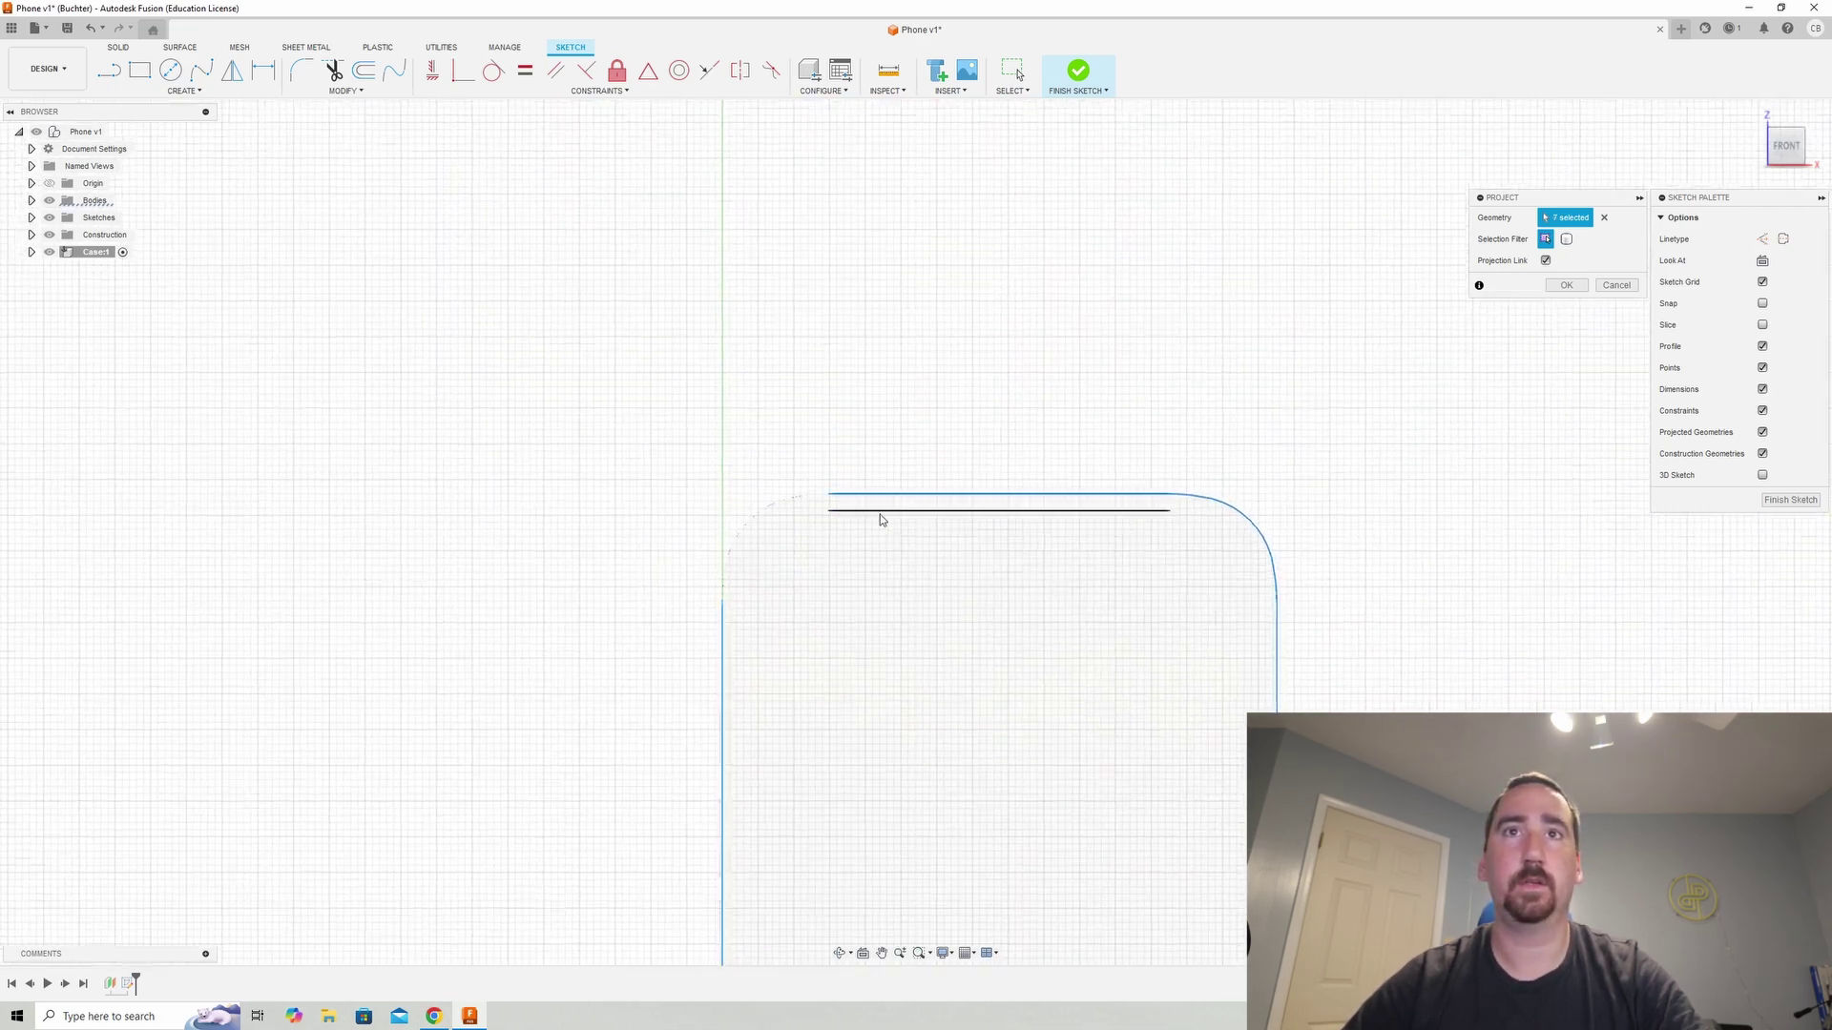
scroll(945, 511, up, 2)
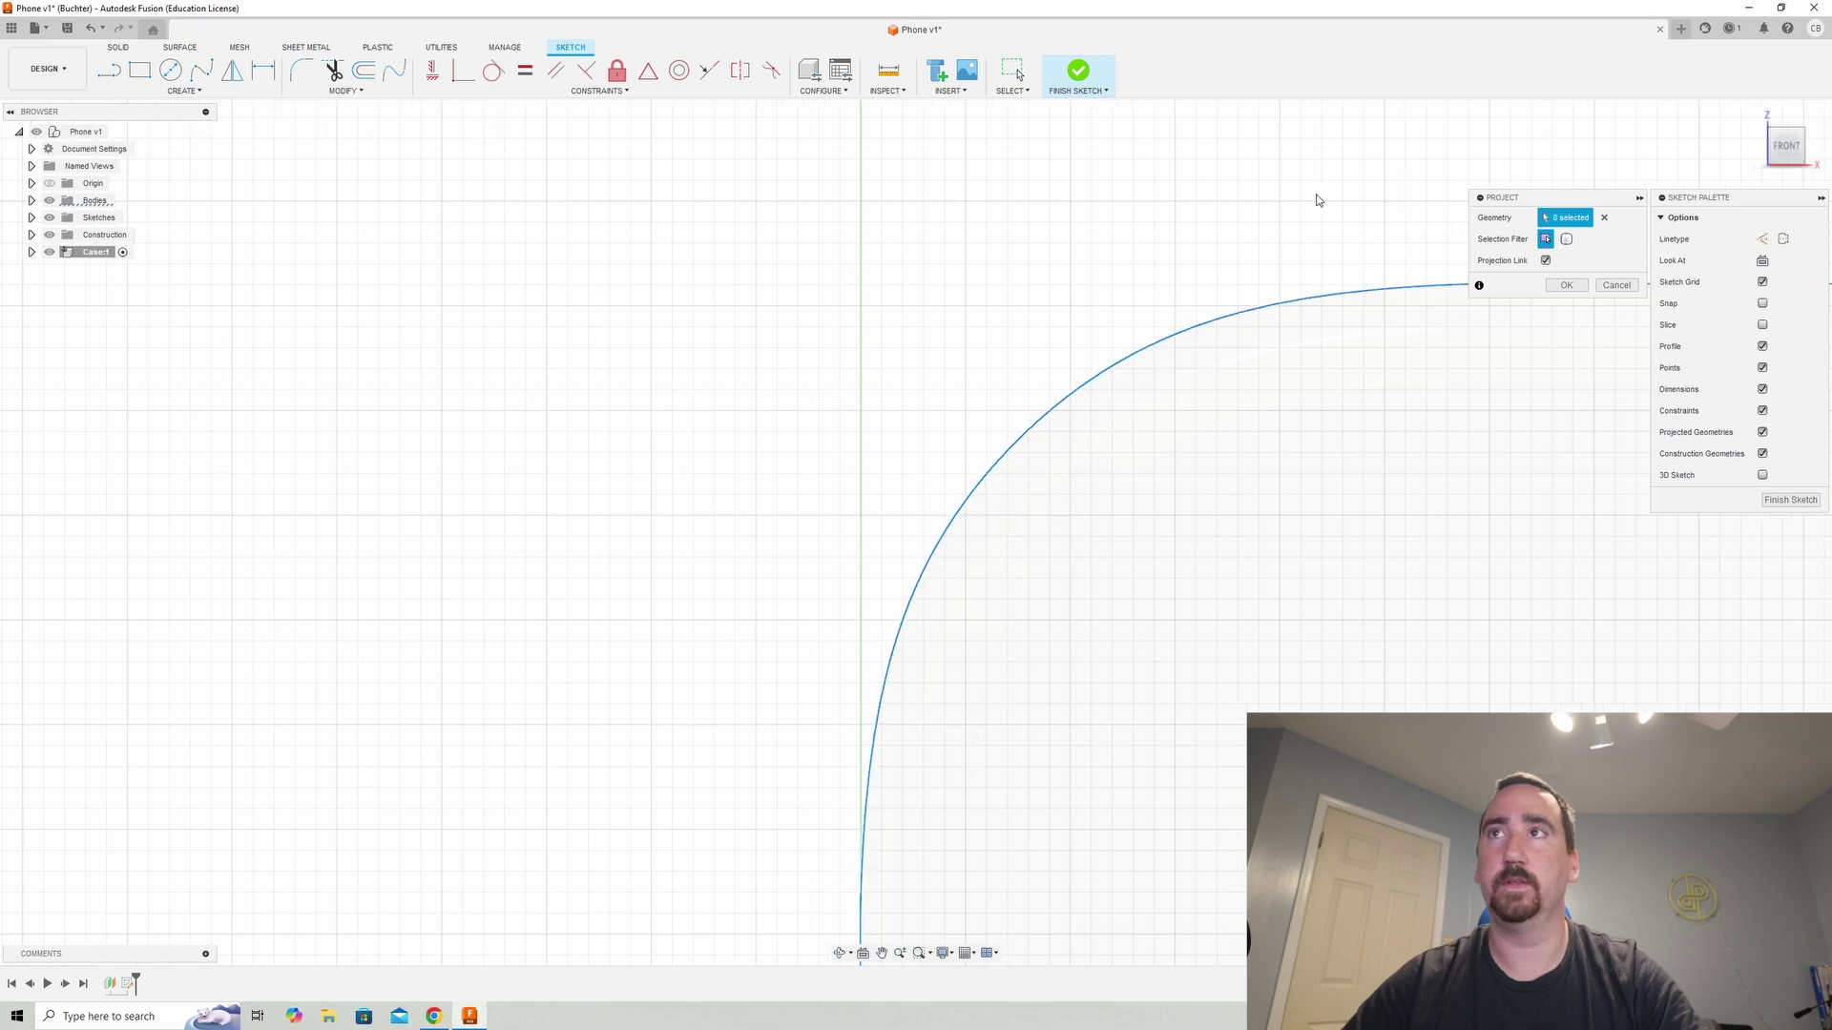
click(1567, 285)
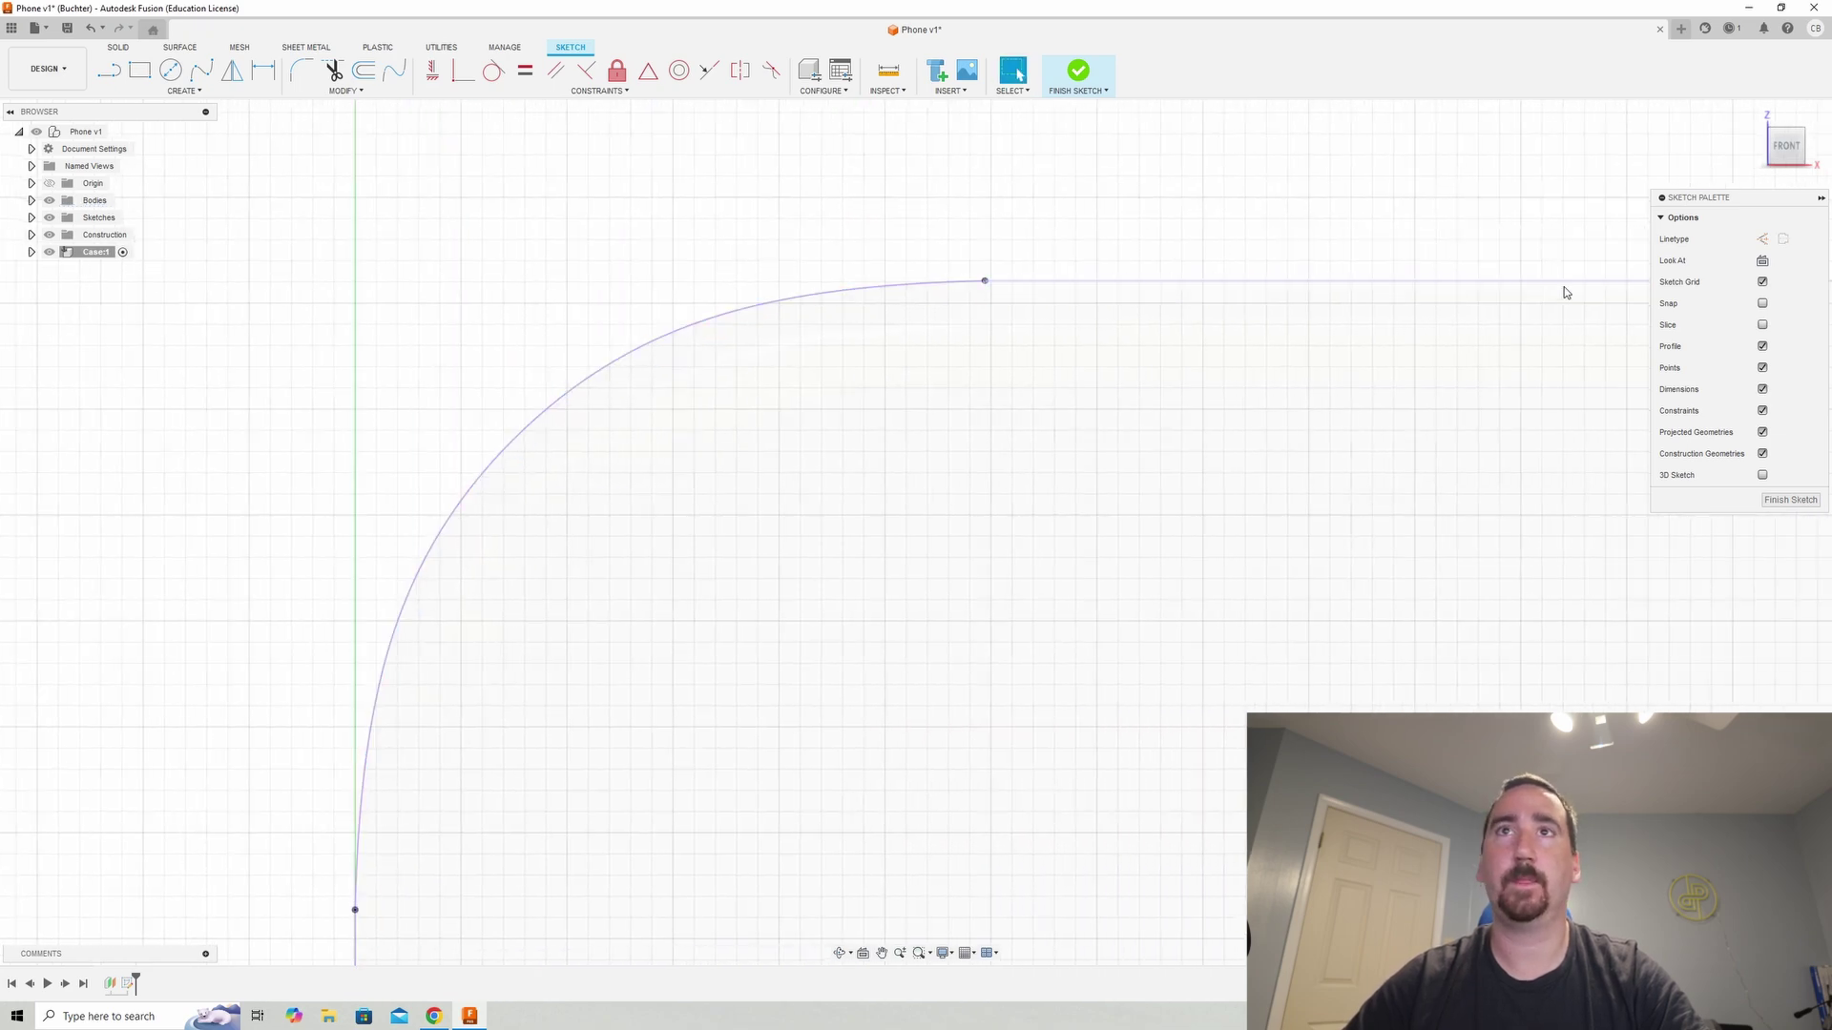
- Project the missing left-hand segment of the phone's bottom edge into the sketch
scroll(1072, 369, up, 5)
scroll(1064, 369, down, 5)
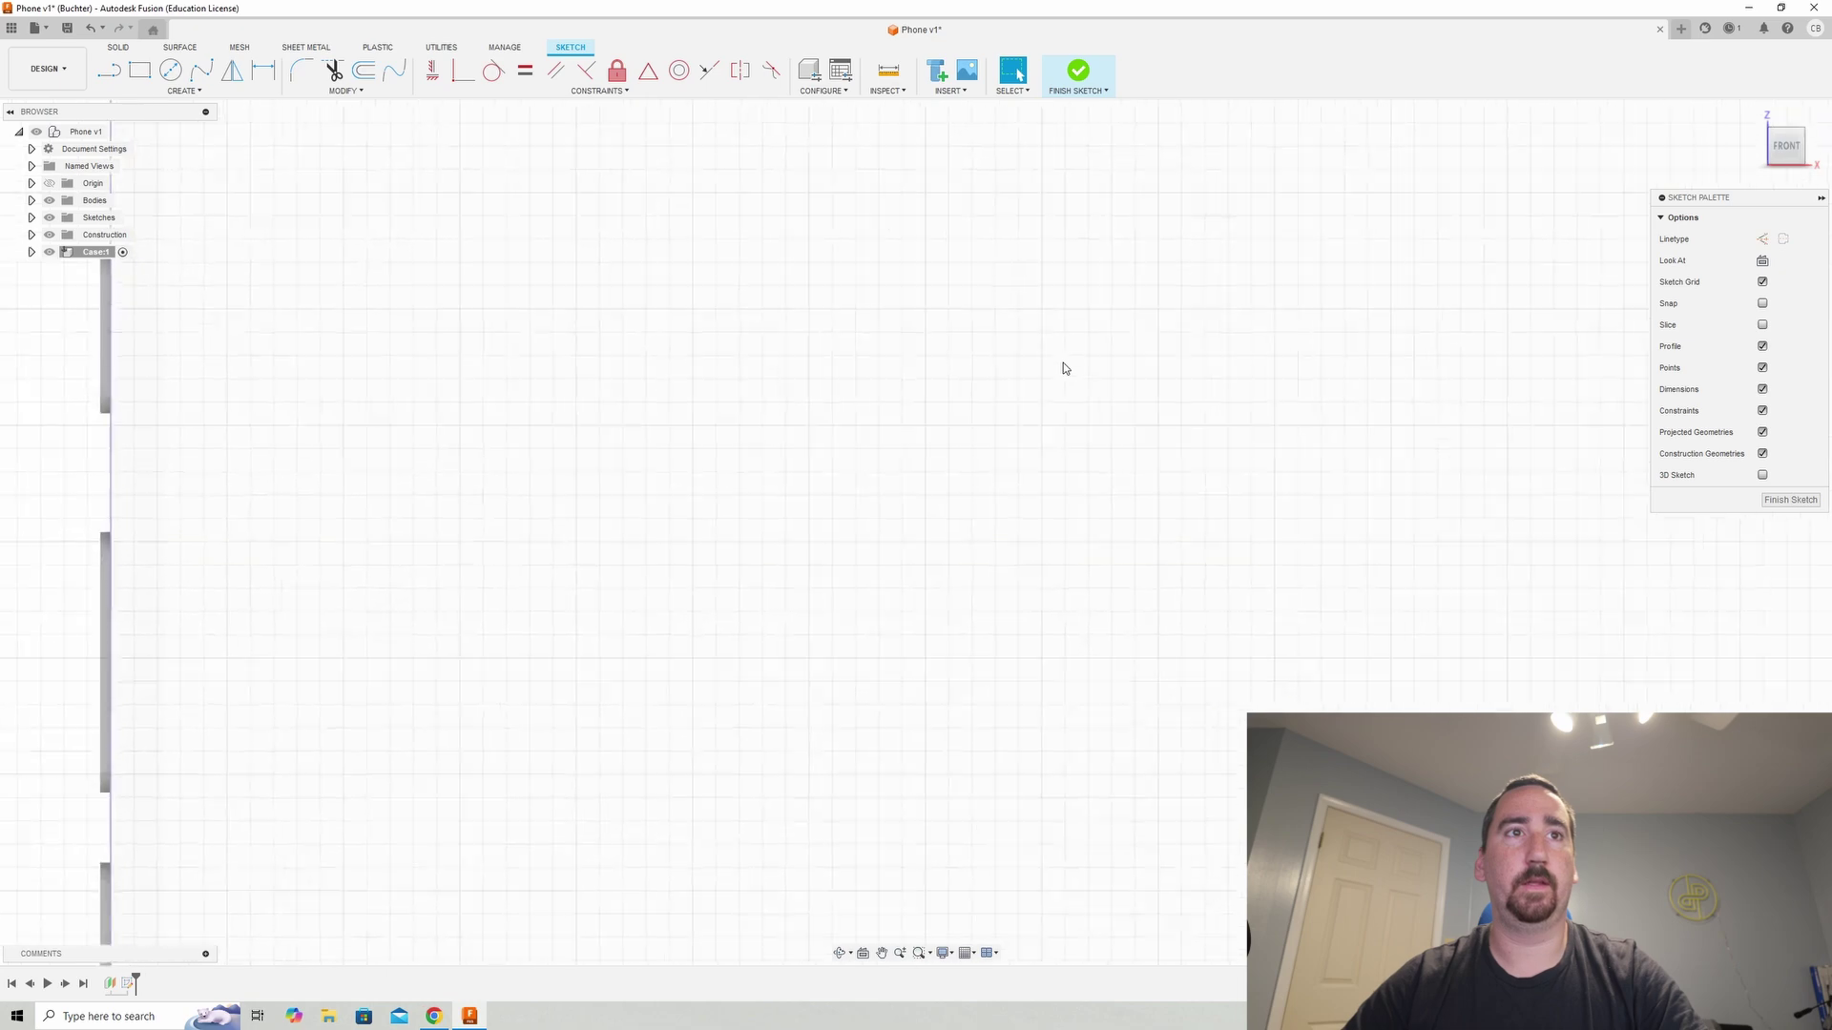
scroll(534, 286, up, 2)
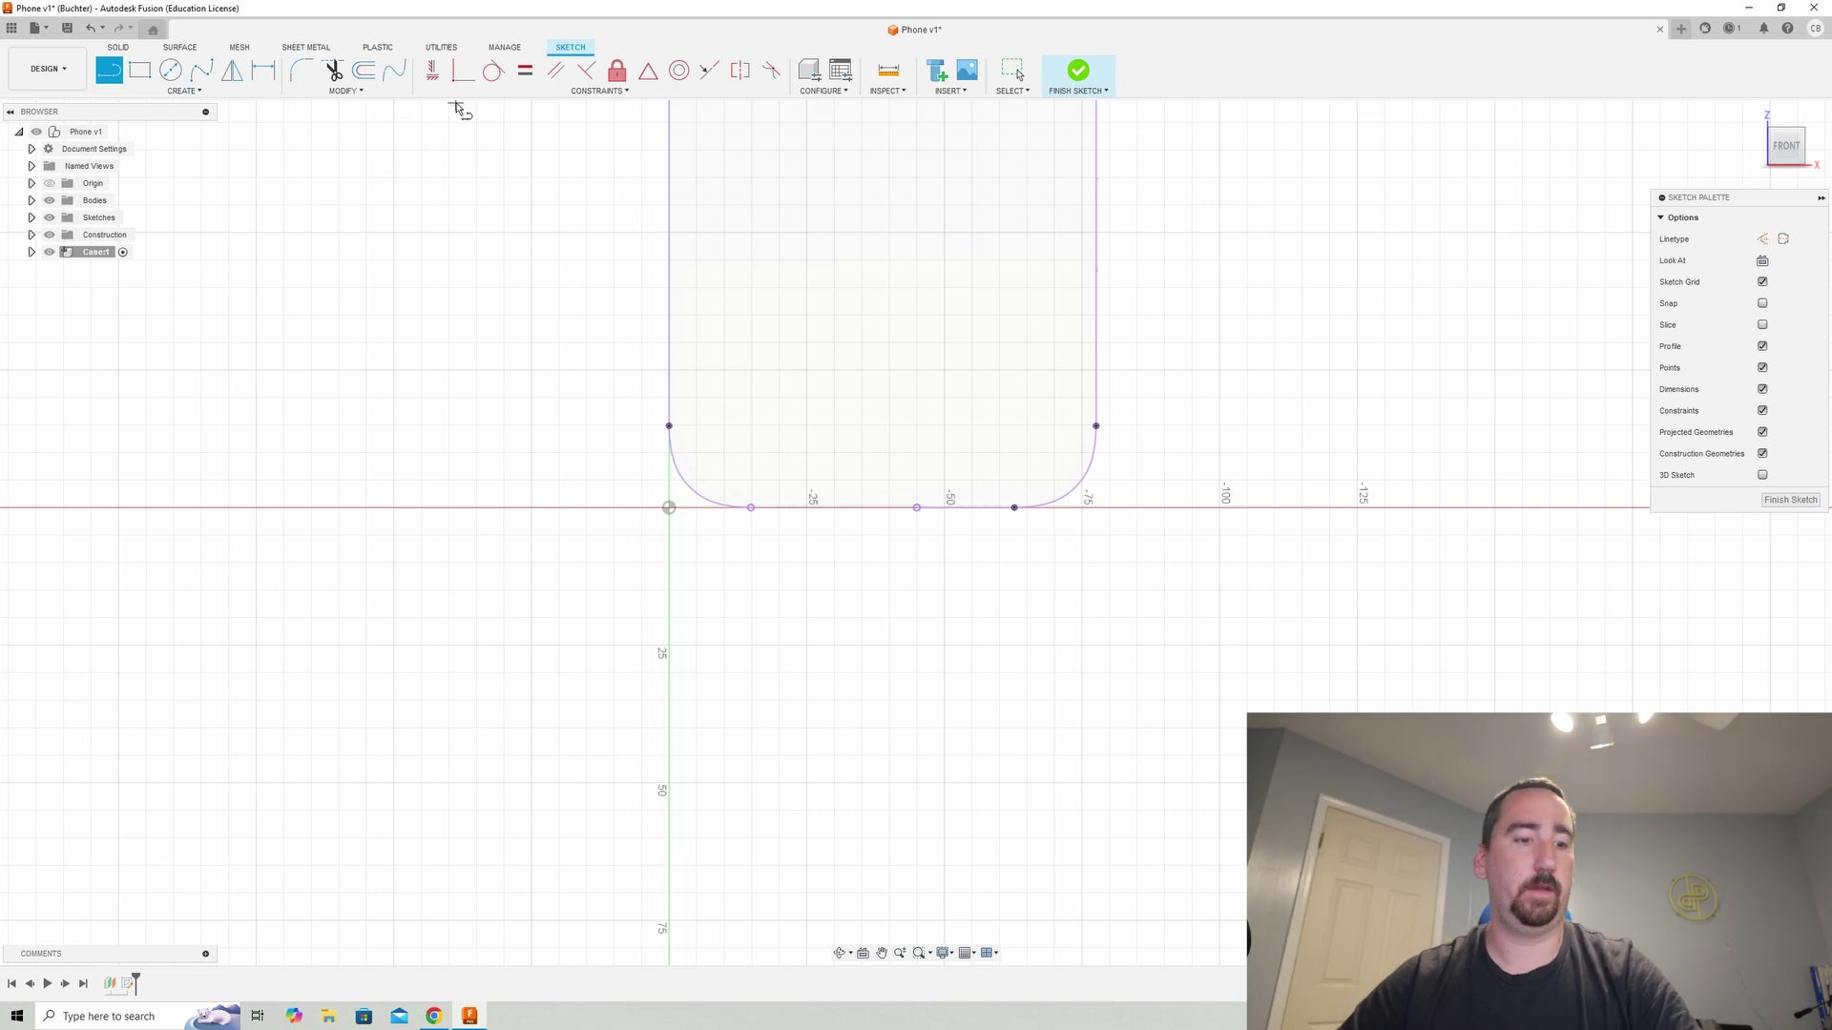
key(p)
scroll(790, 518, up, 8)
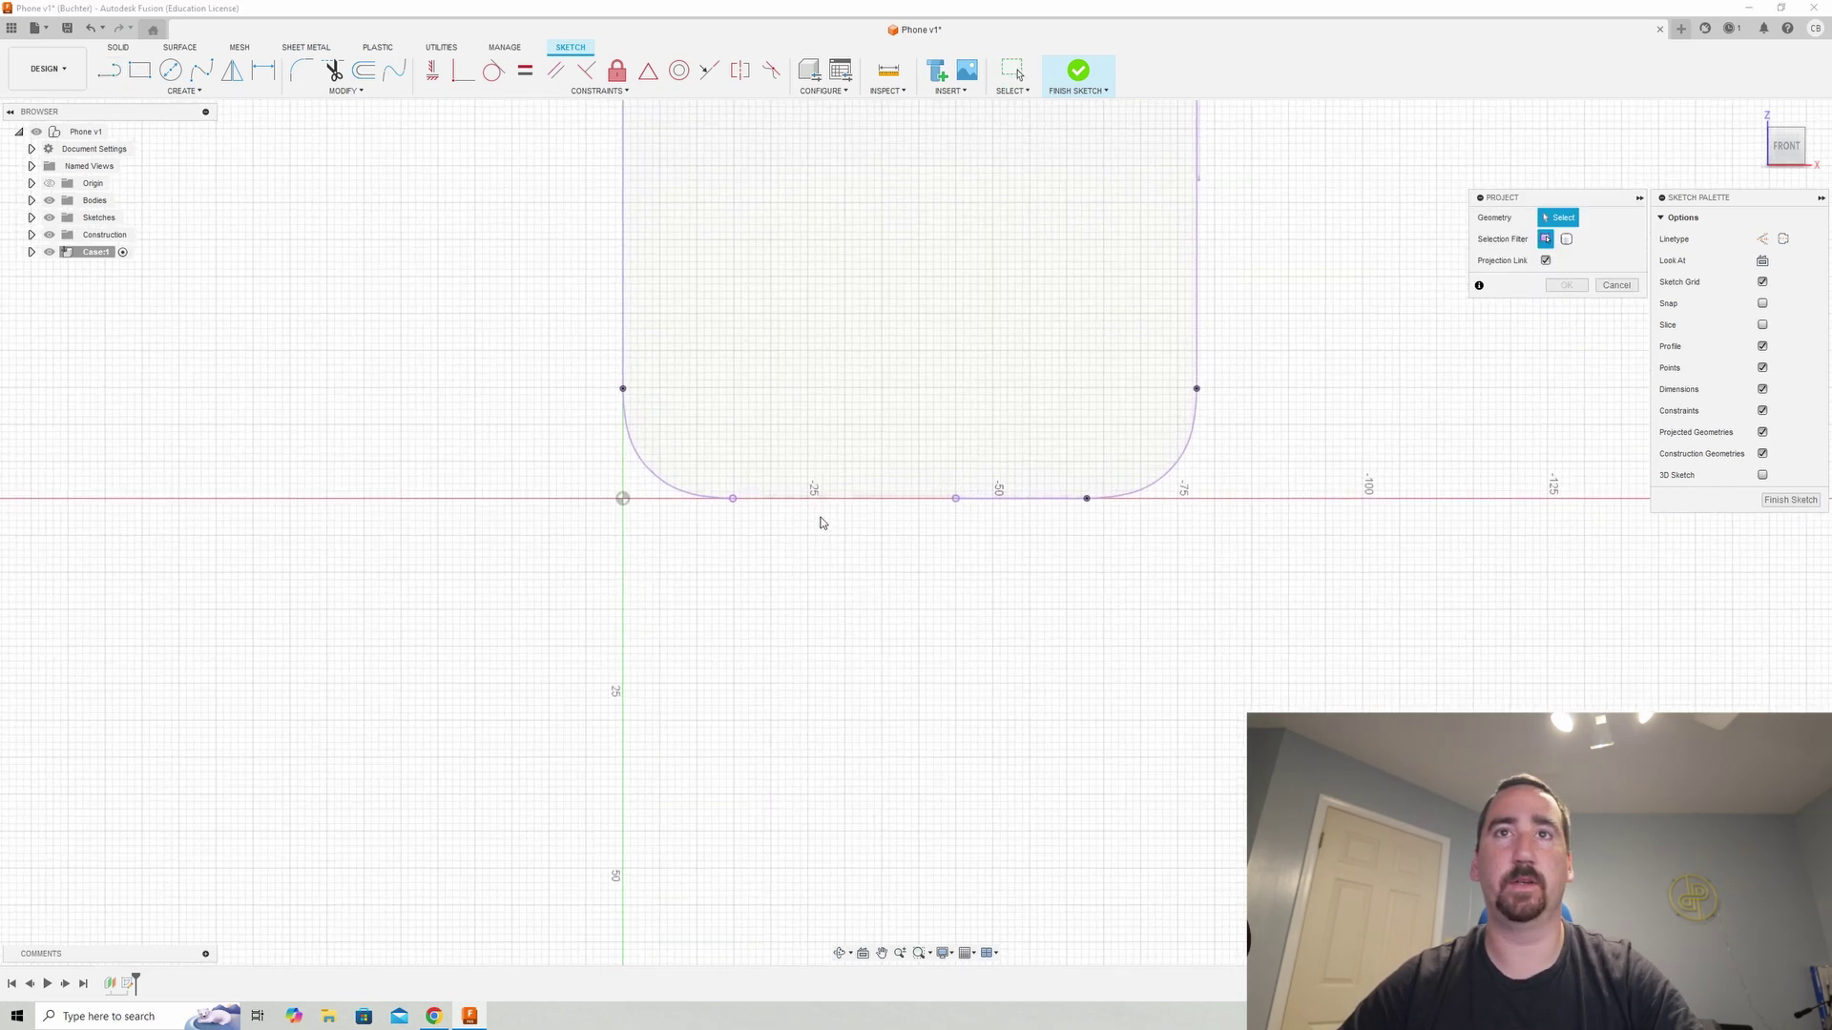
click(818, 325)
click(1564, 285)
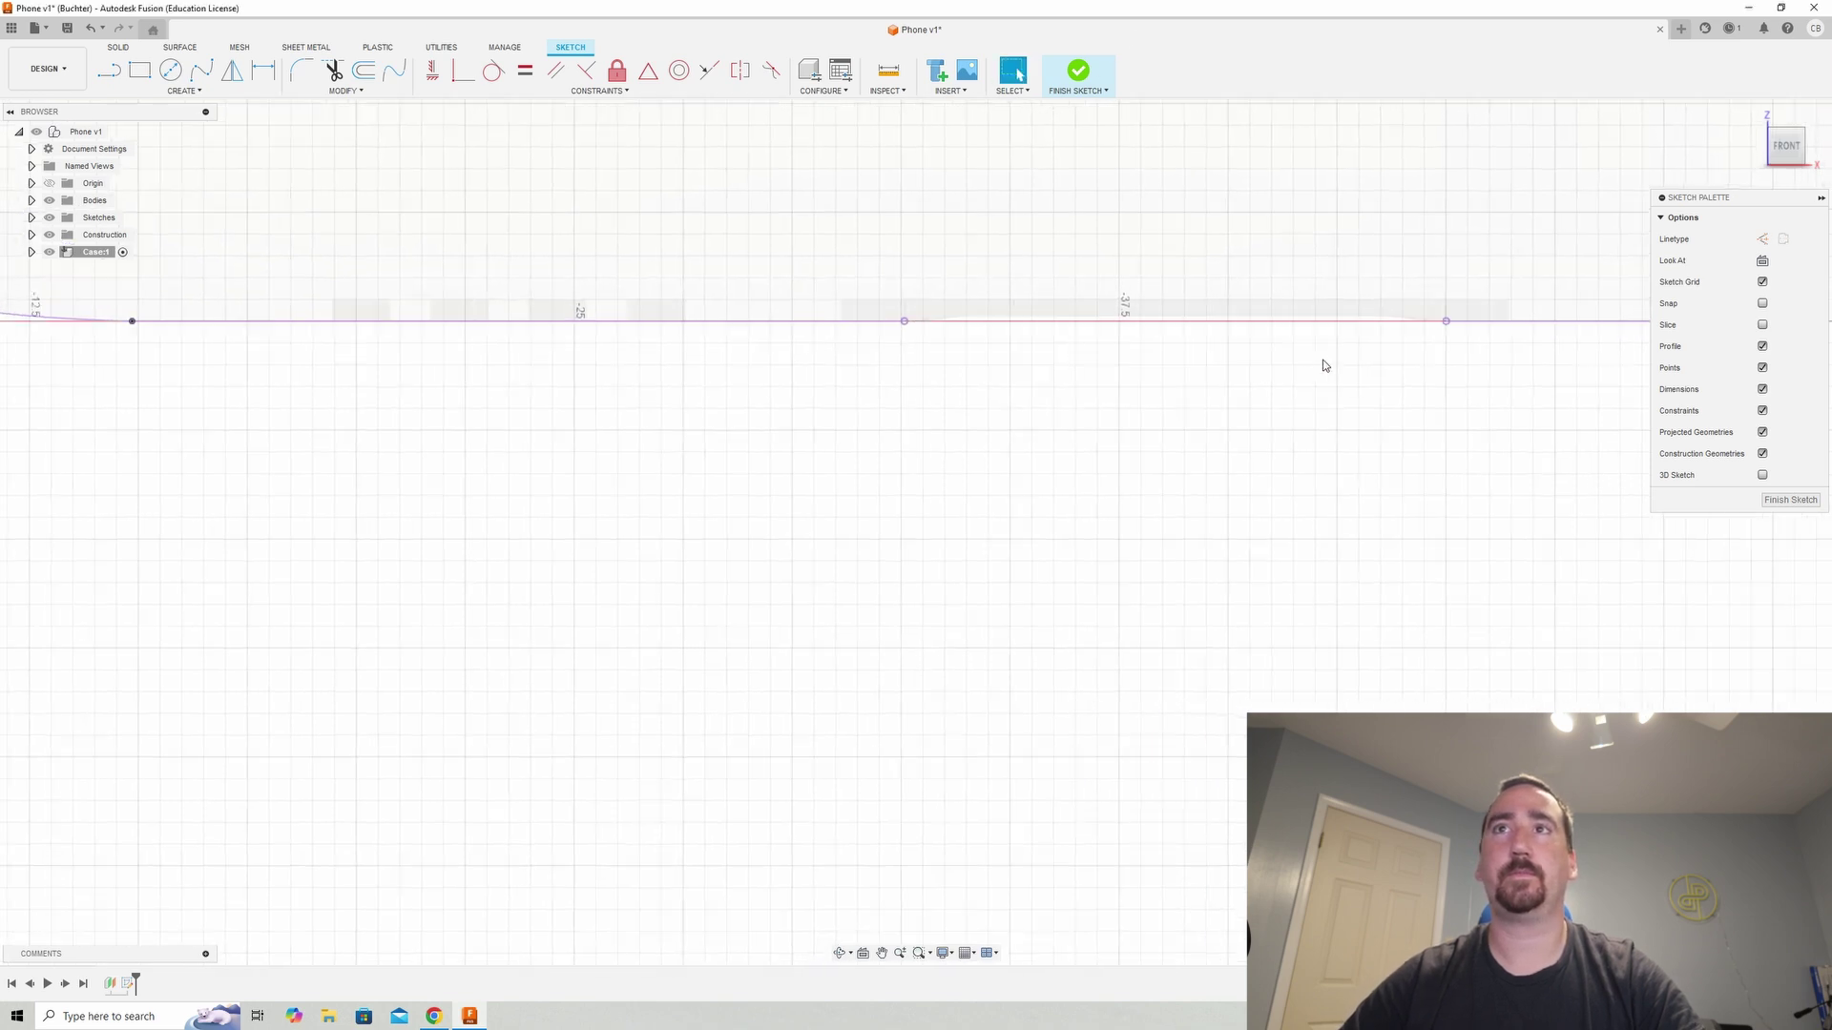
- Draw a line across the gap between the two projected bottom edge segments to close the phone outline
middle_drag(1332, 352, 868, 287)
key(l)
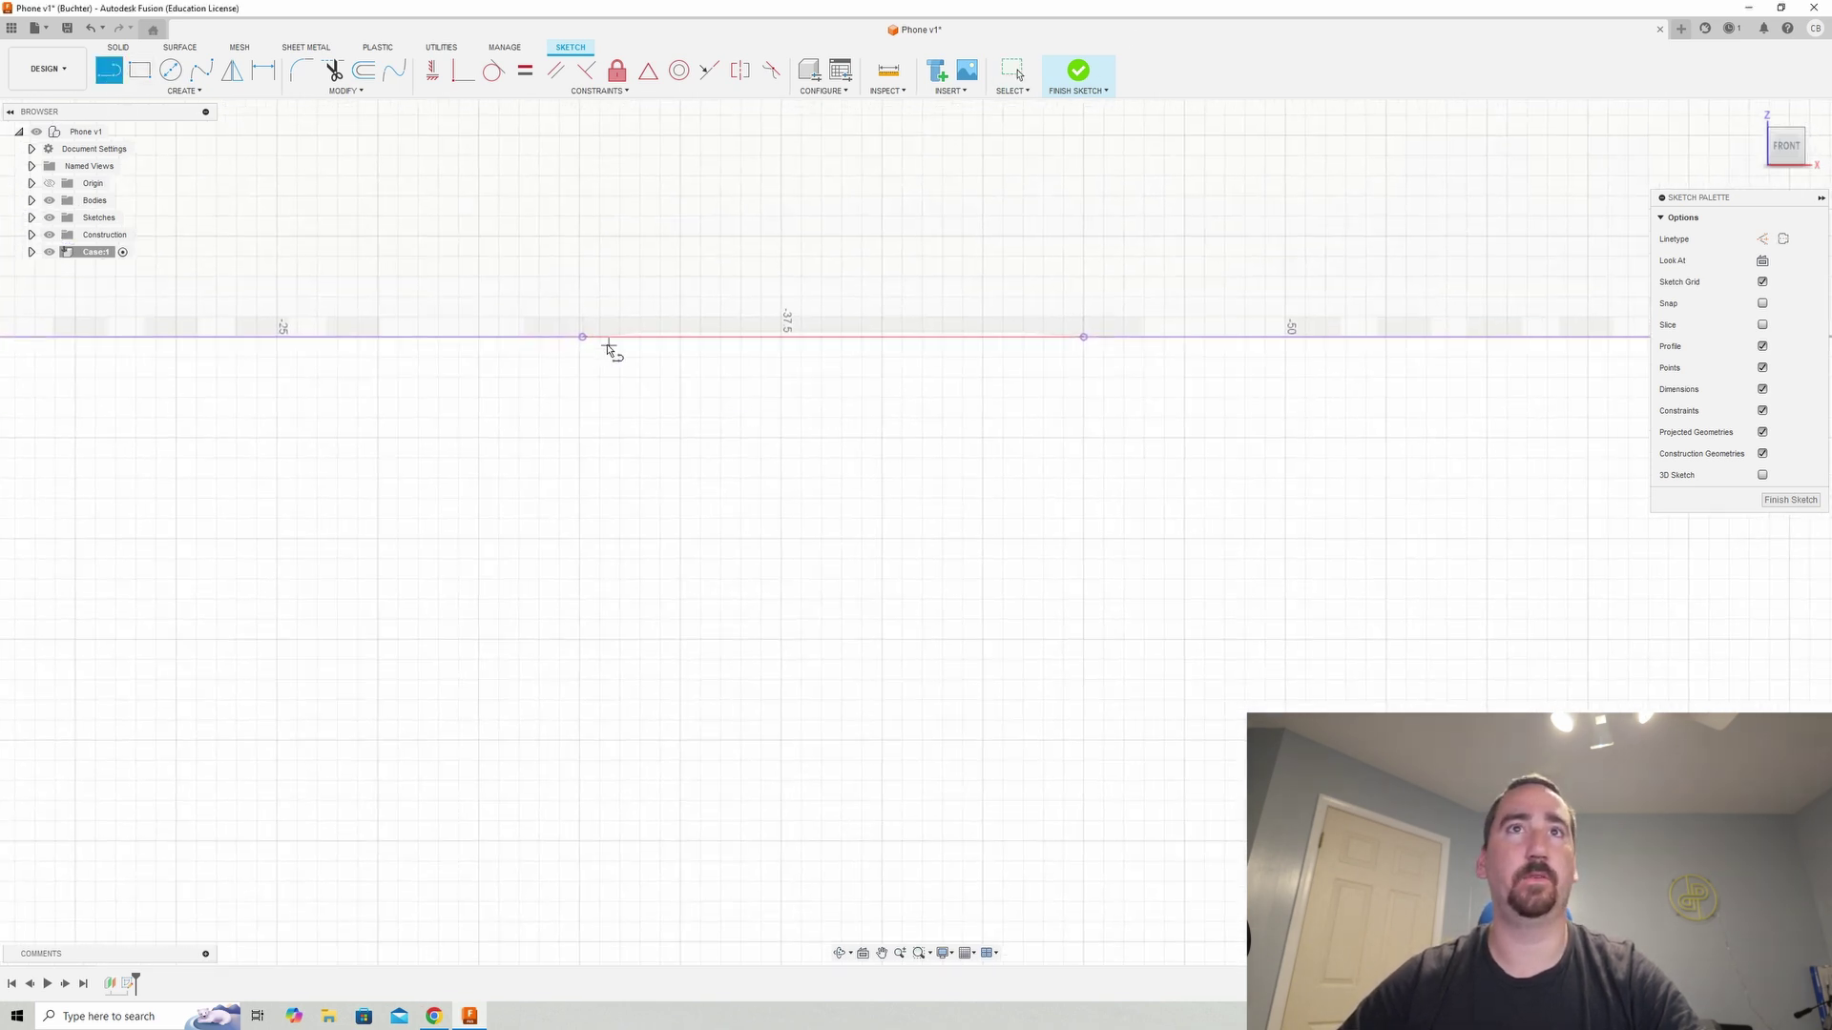
click(583, 337)
click(1084, 337)
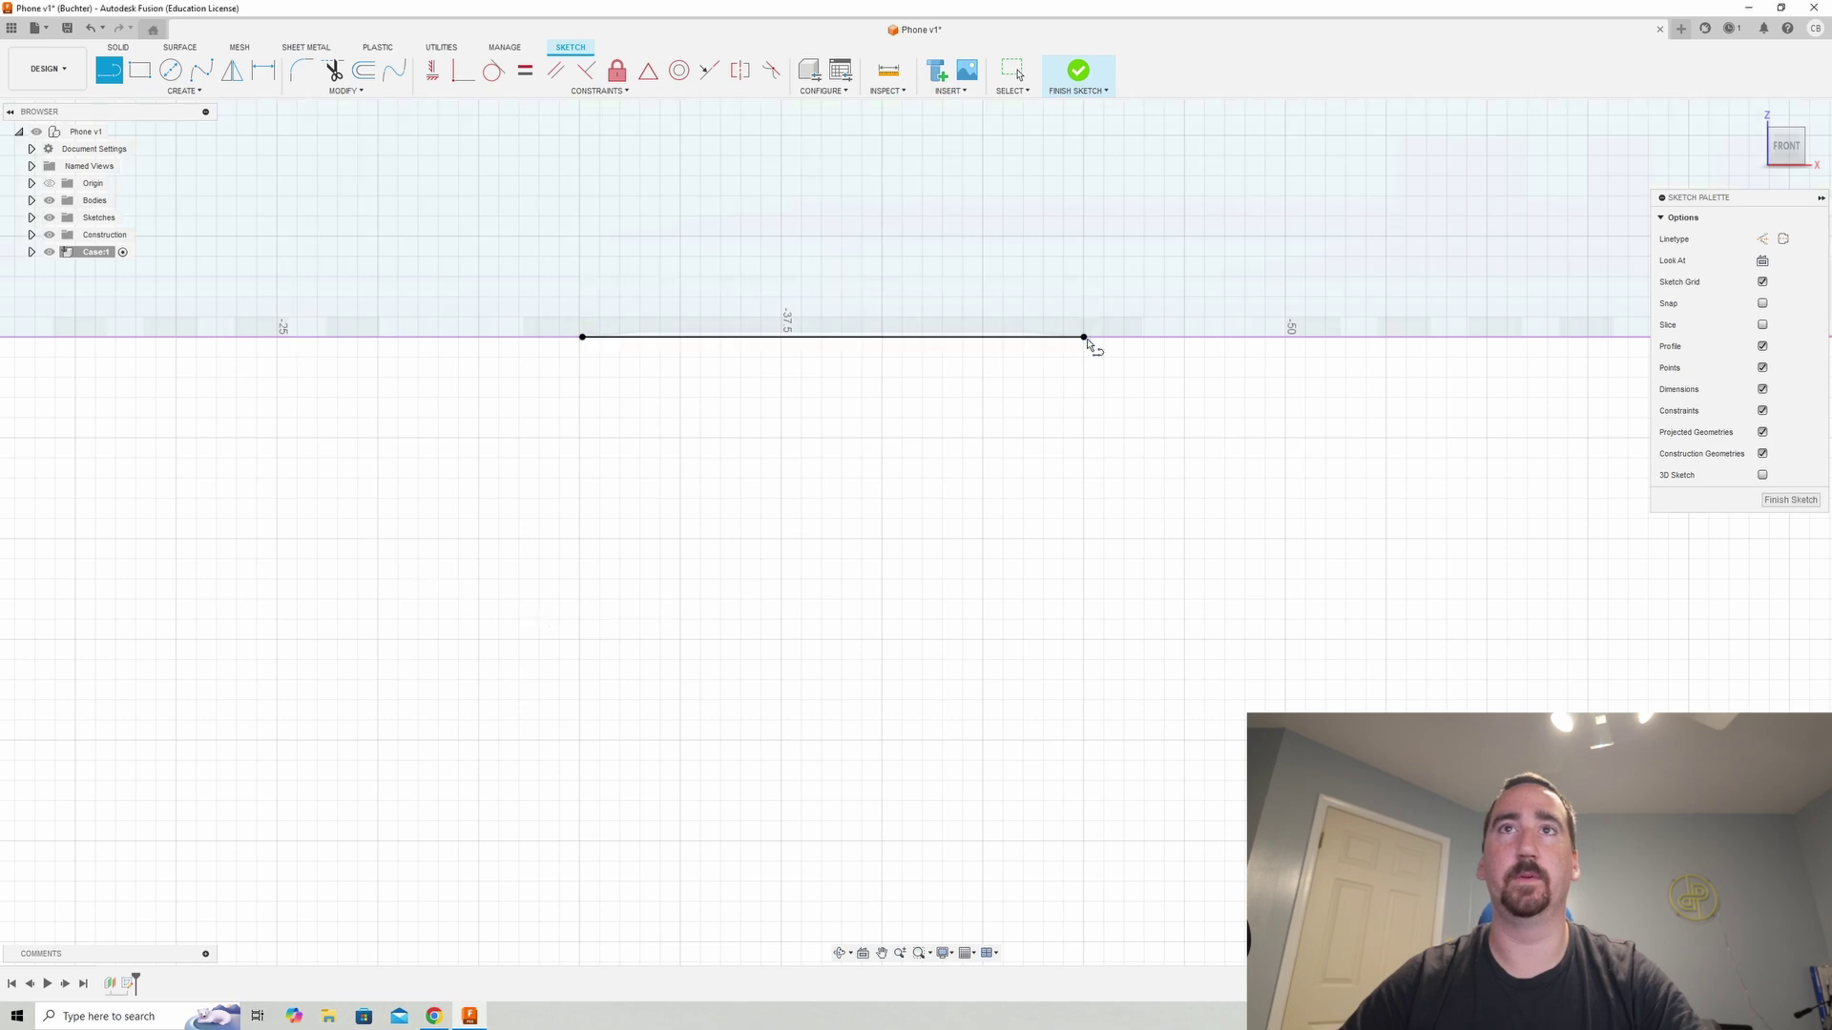
scroll(1182, 165, down, 10)
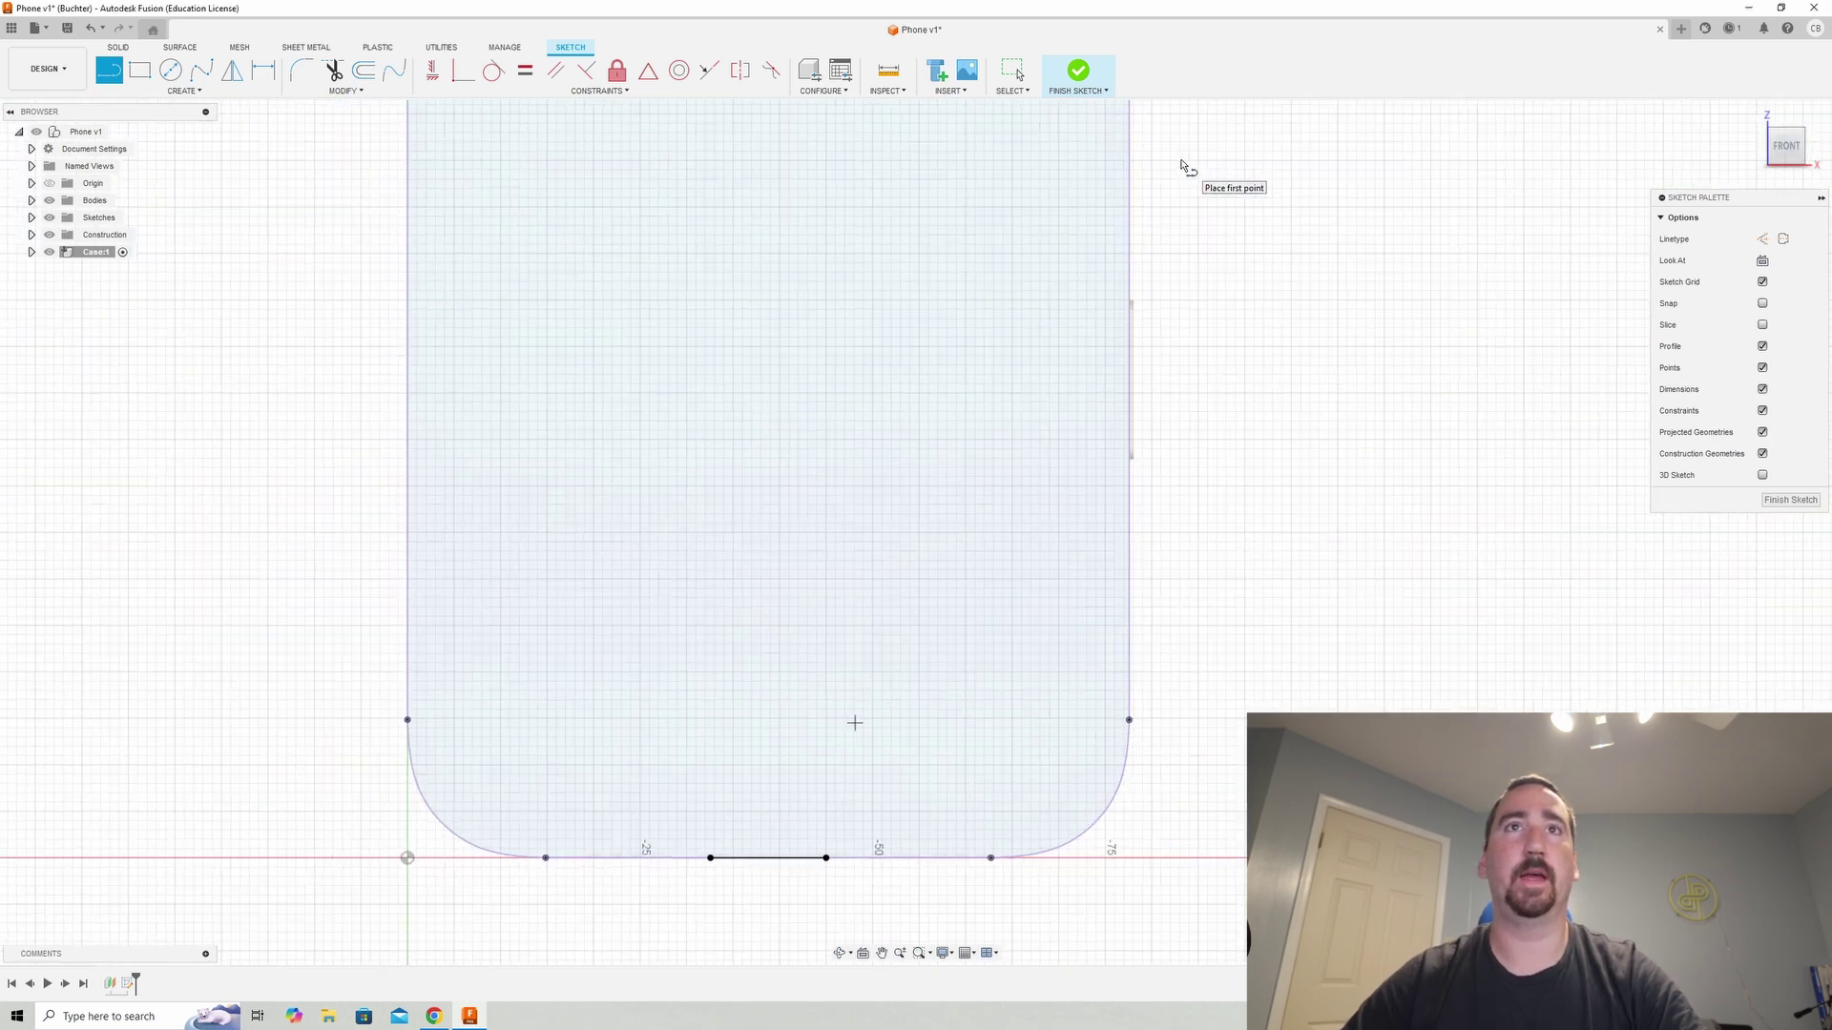
scroll(1182, 166, down, 5)
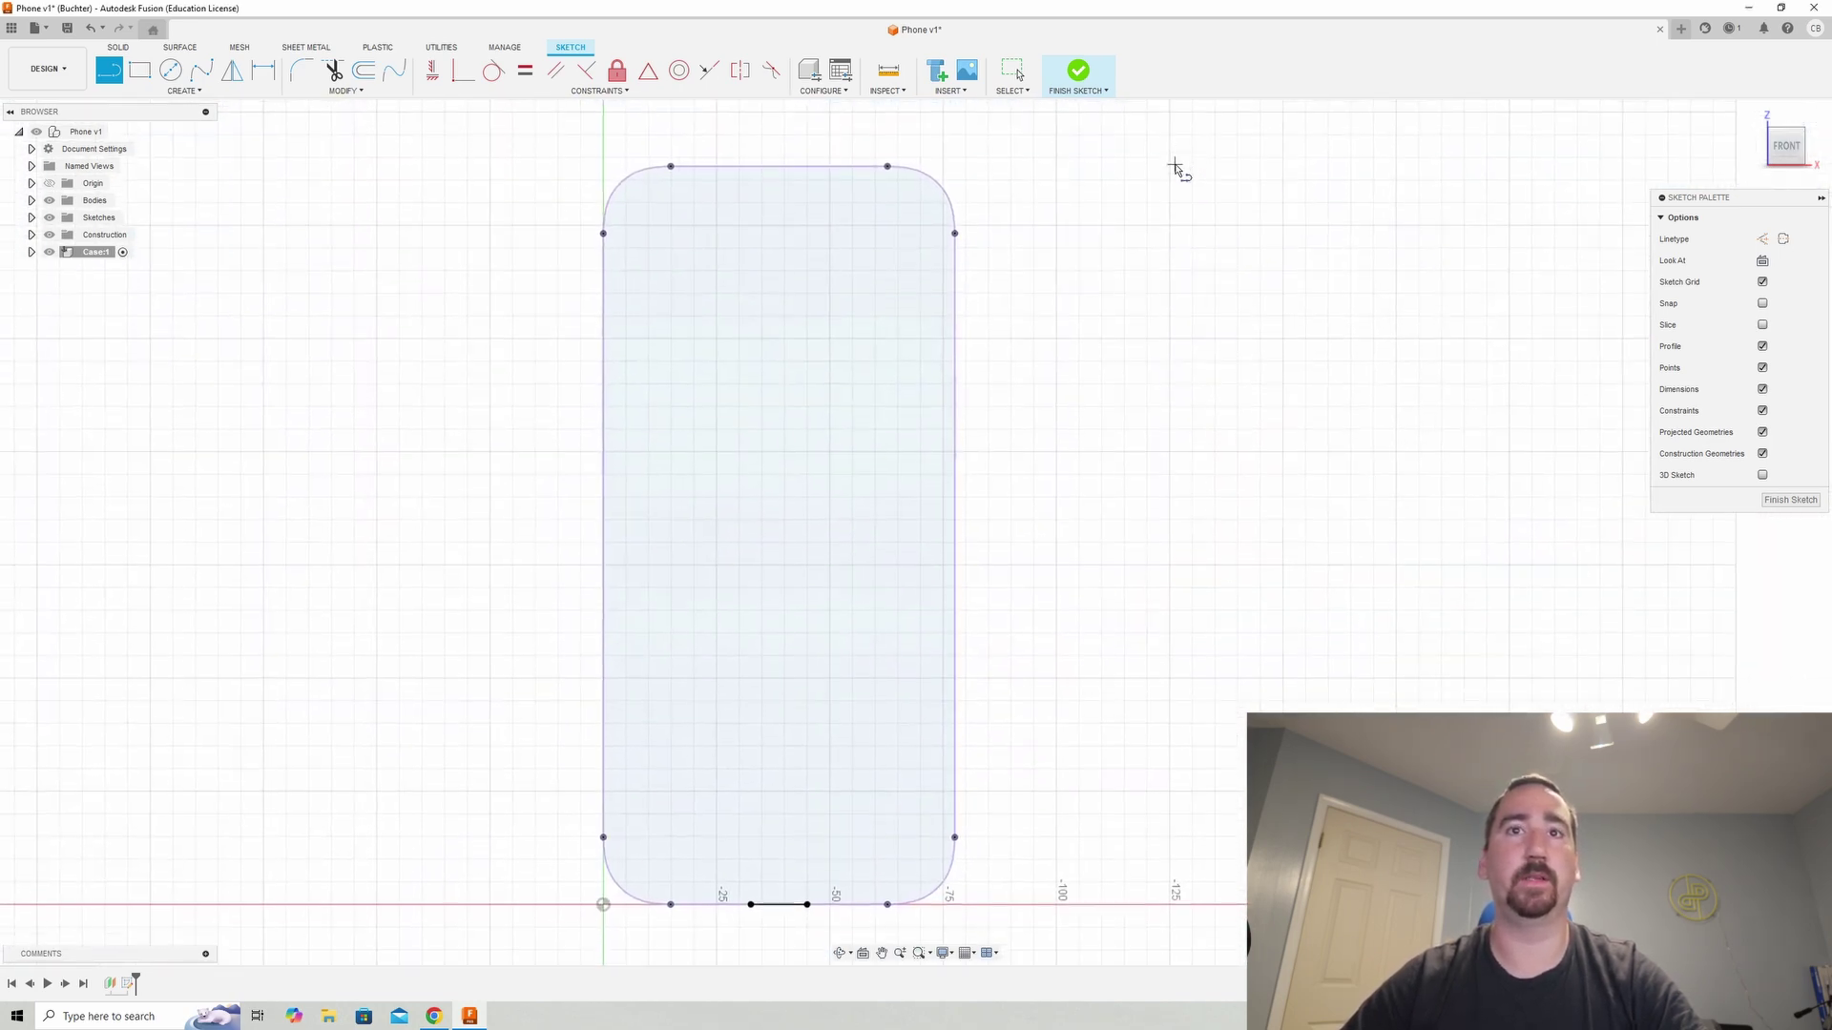
scroll(1177, 169, down, 2)
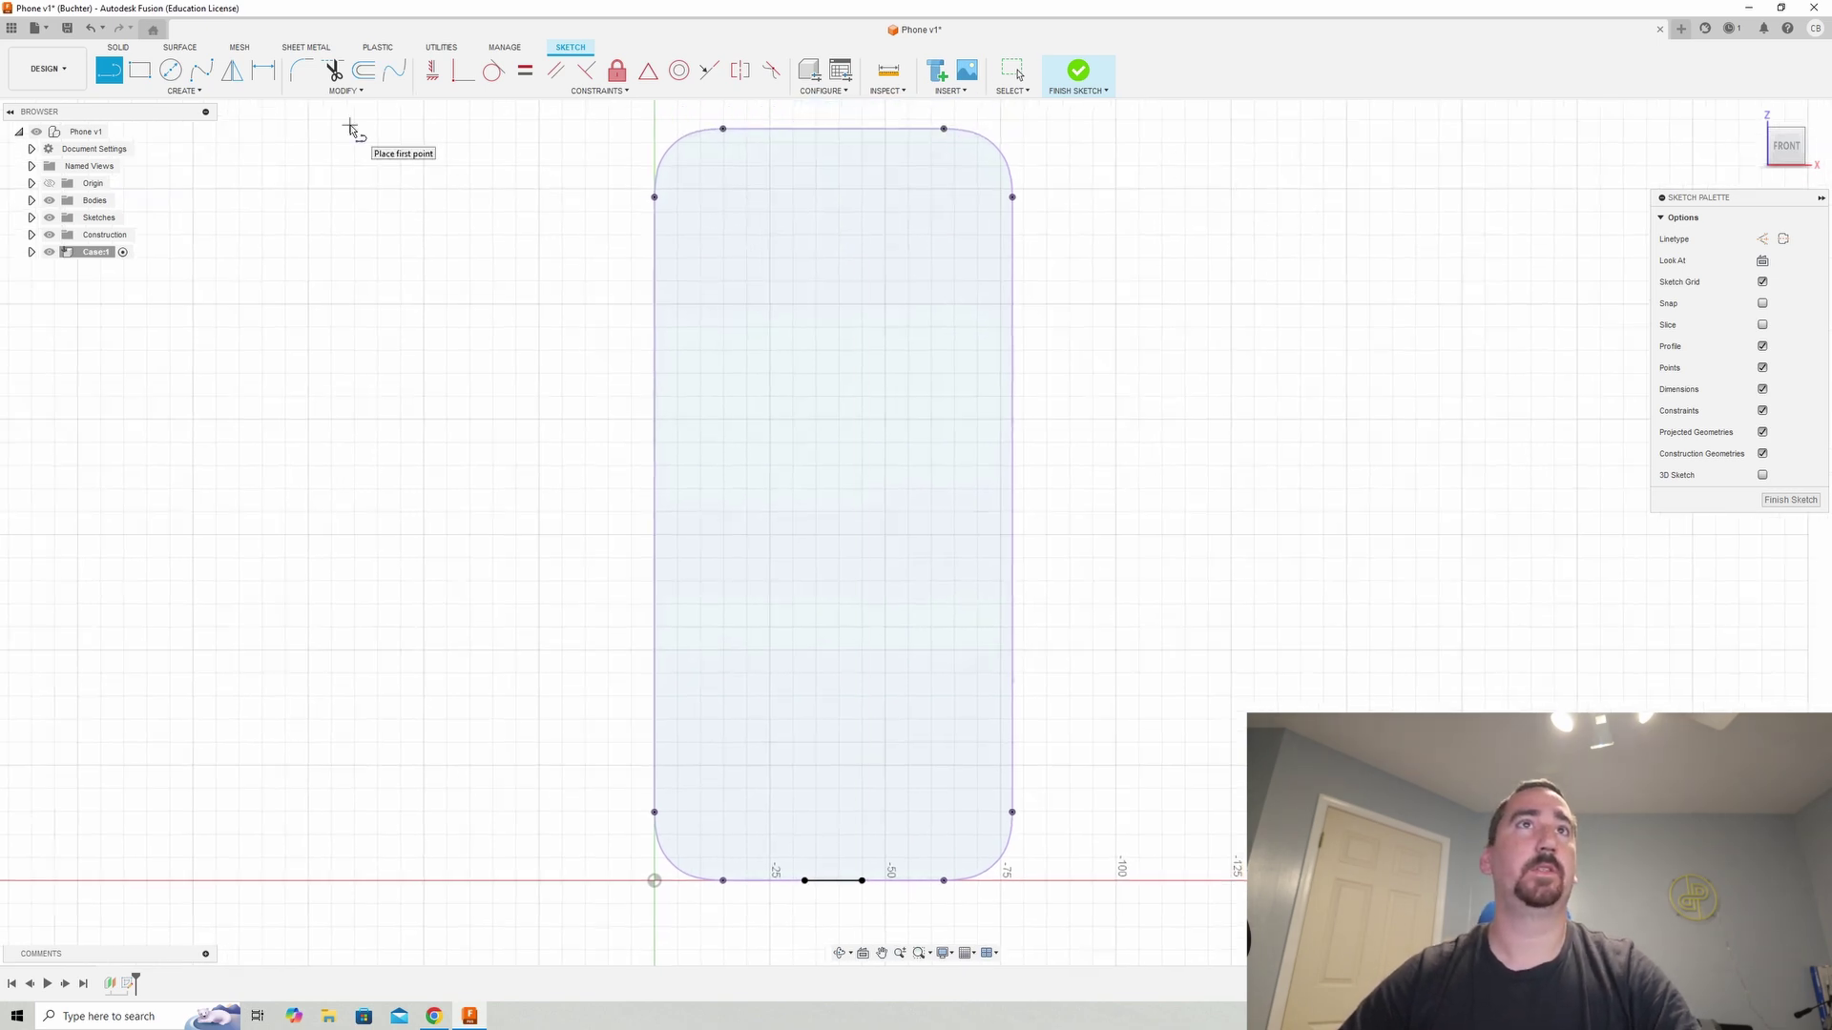
key(Escape)
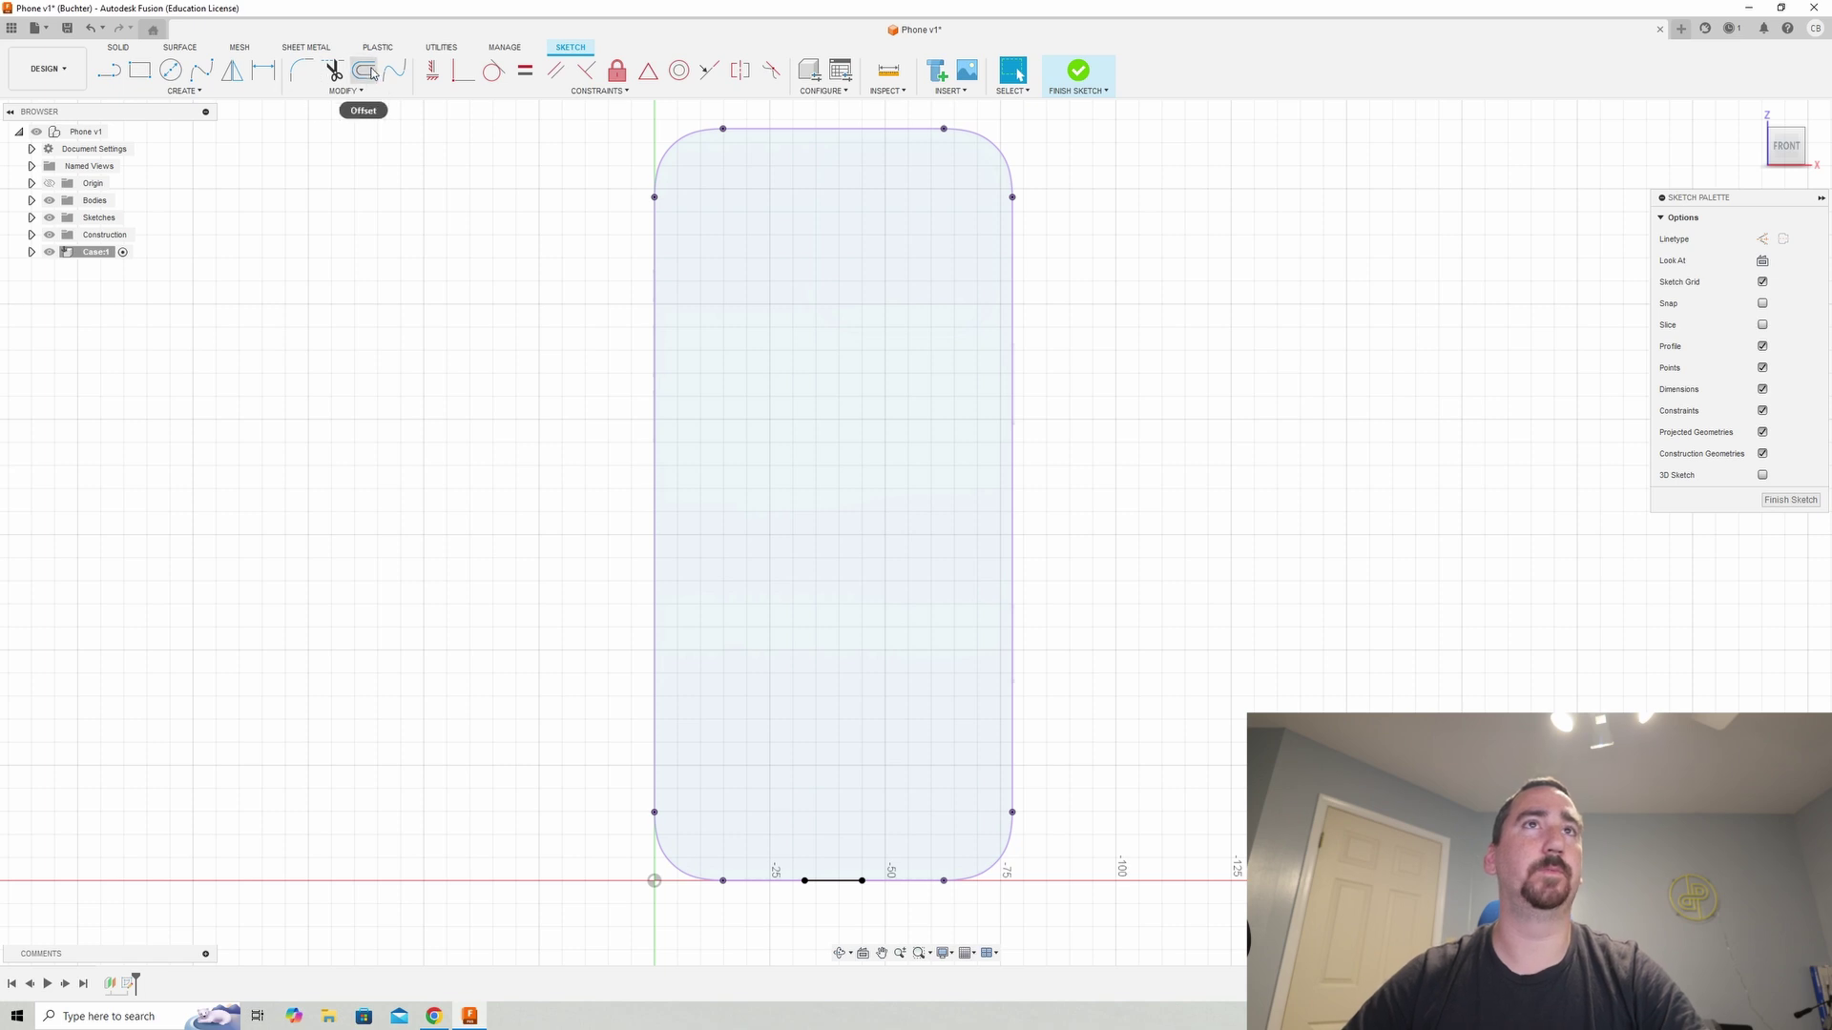
- Offset the chained projected phone outline outward by 2 mm
click(365, 71)
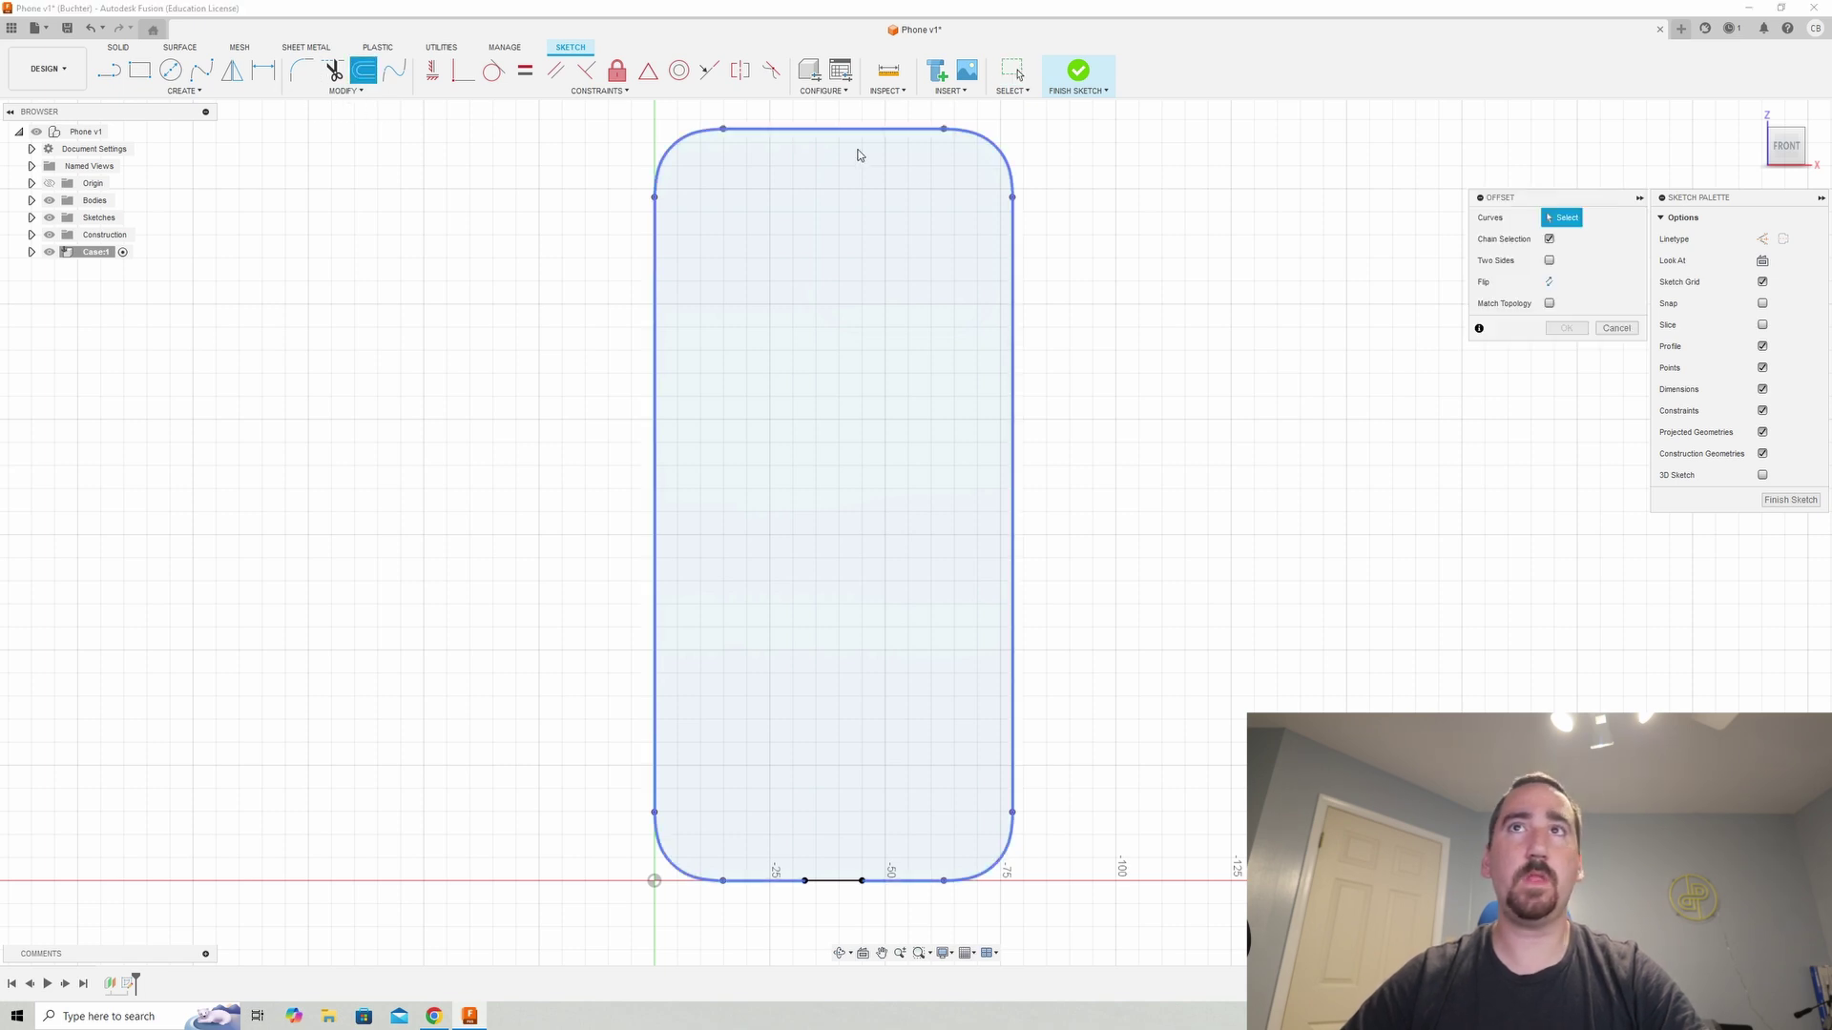
click(1013, 191)
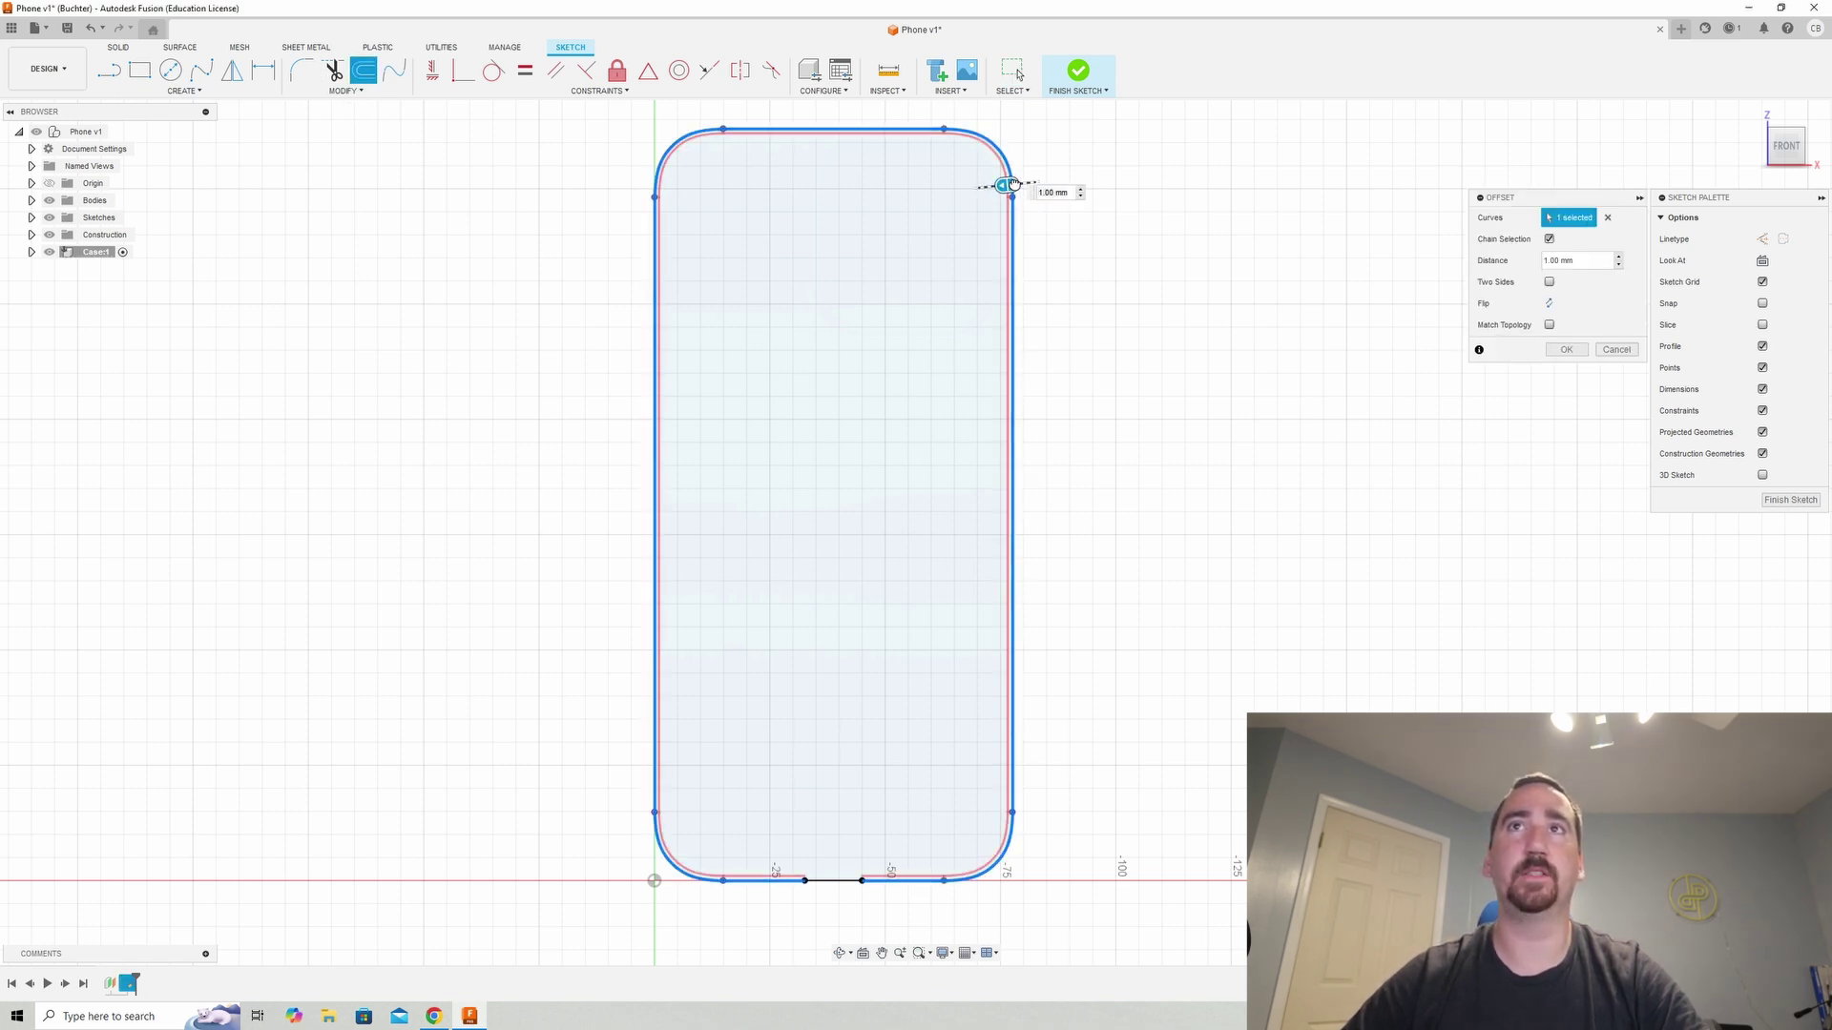
drag(1013, 184, 1027, 182)
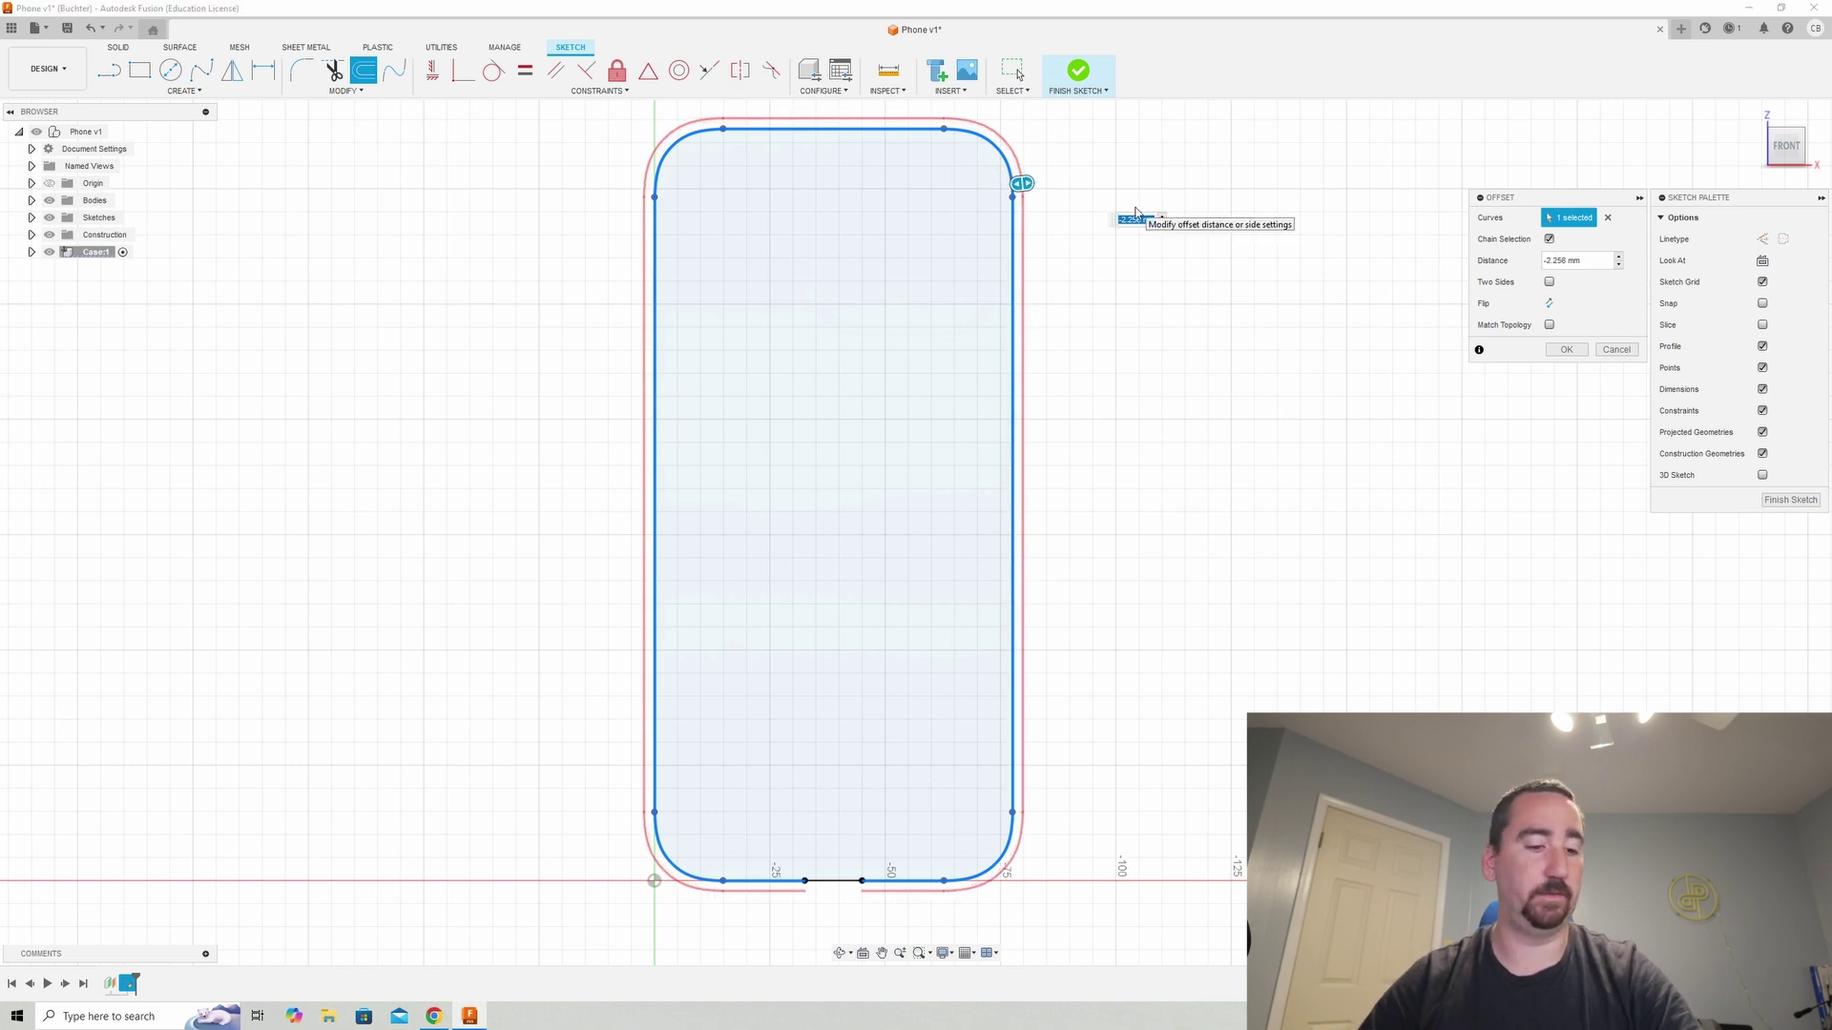
text(2)
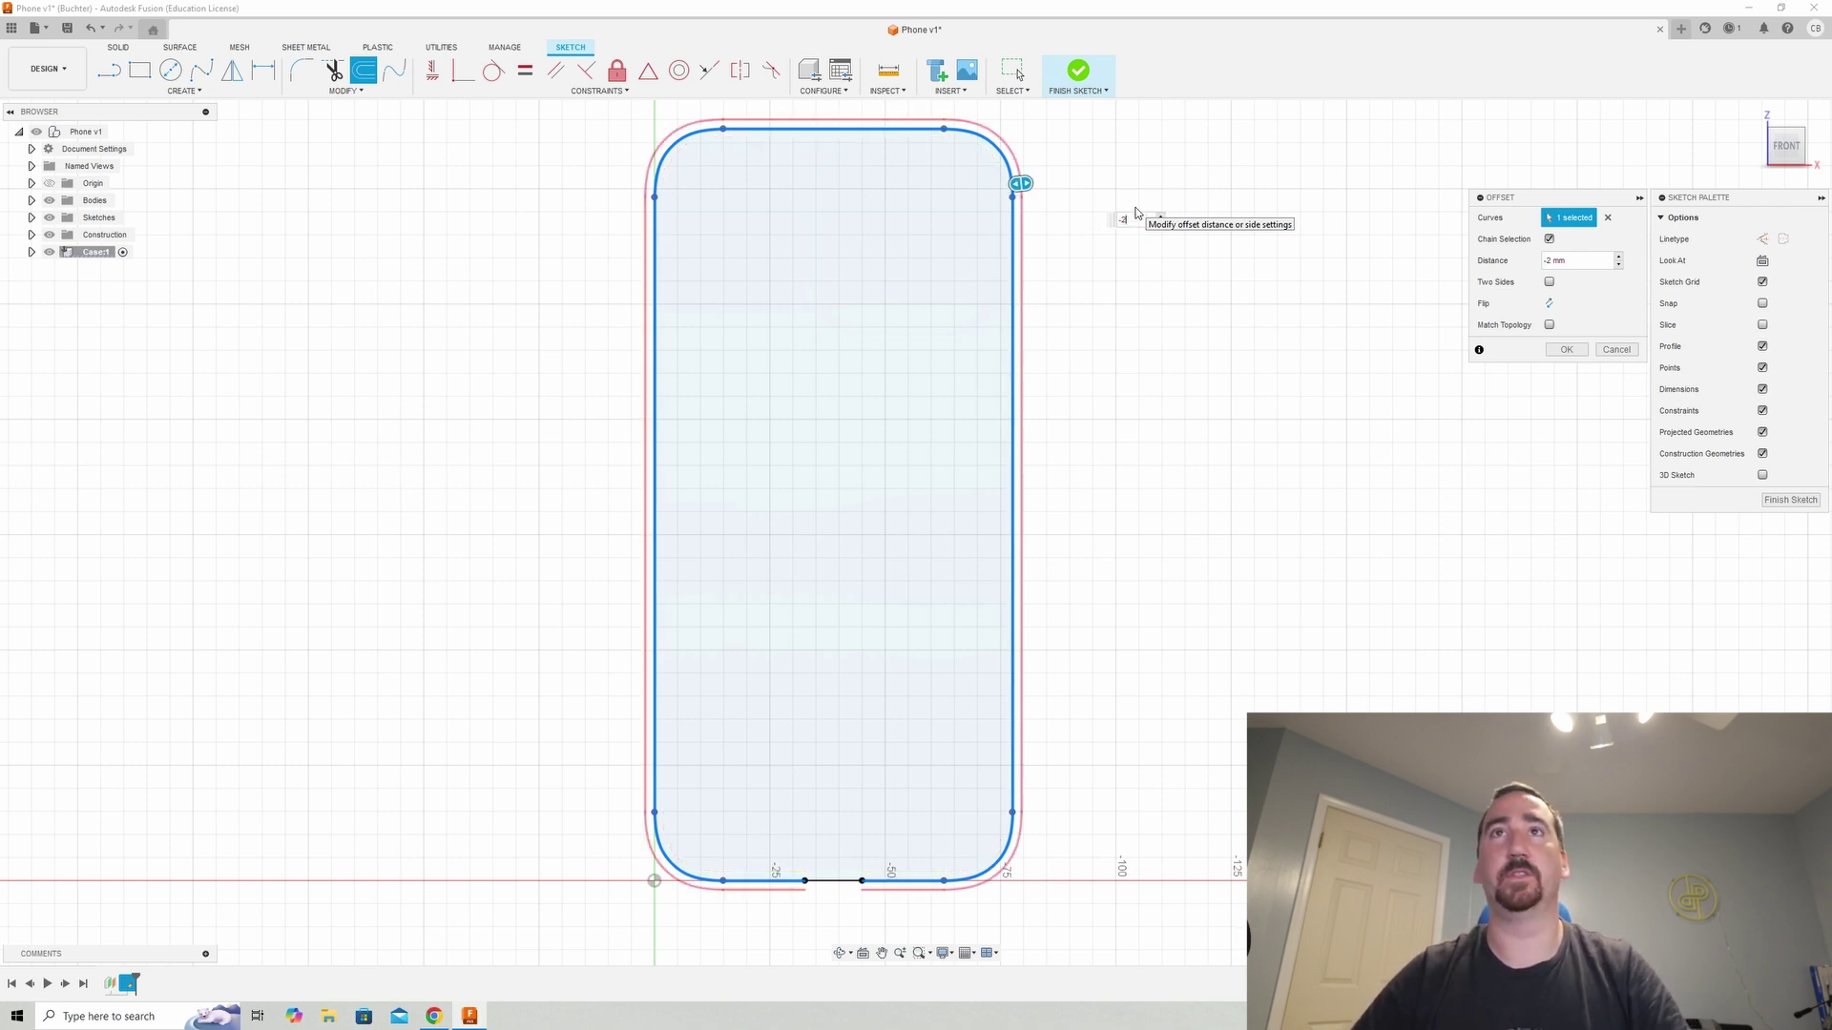
key(Return)
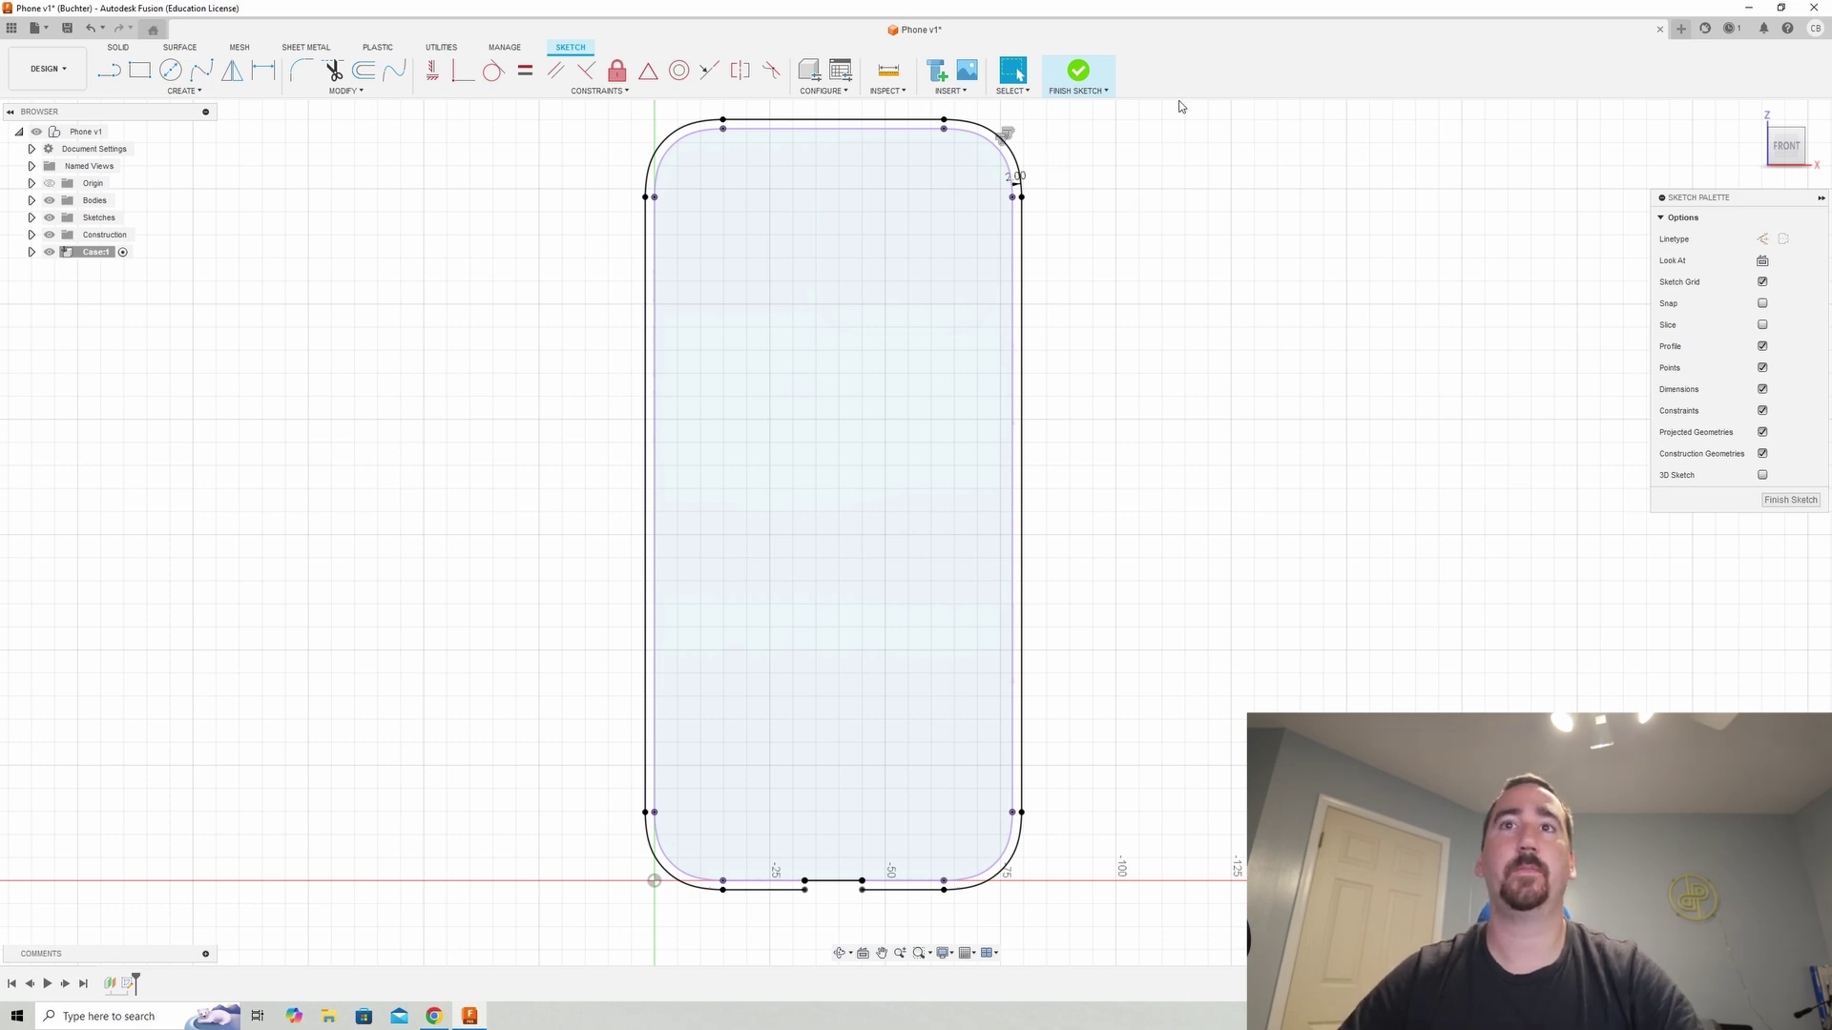
- Close the gap in the offset outline's bottom edge with a line and finish the sketch in an isometric view
scroll(891, 646, up, 3)
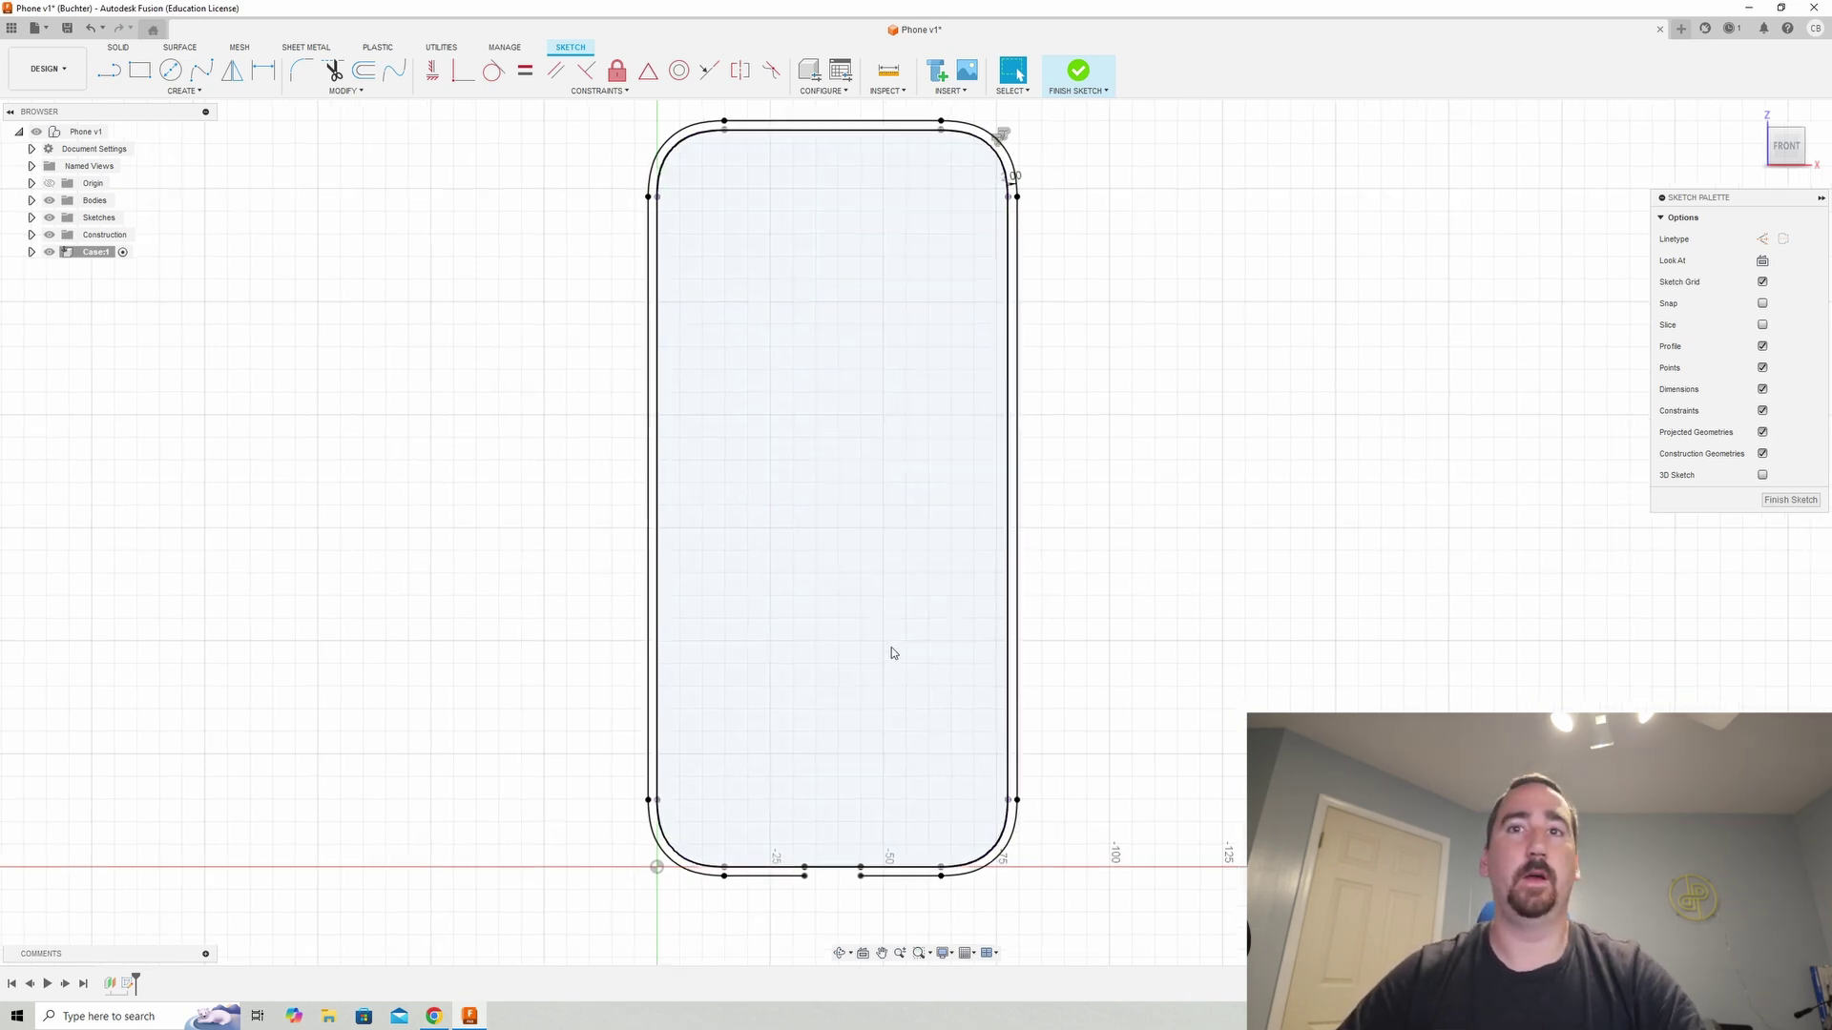
scroll(917, 782, up, 2)
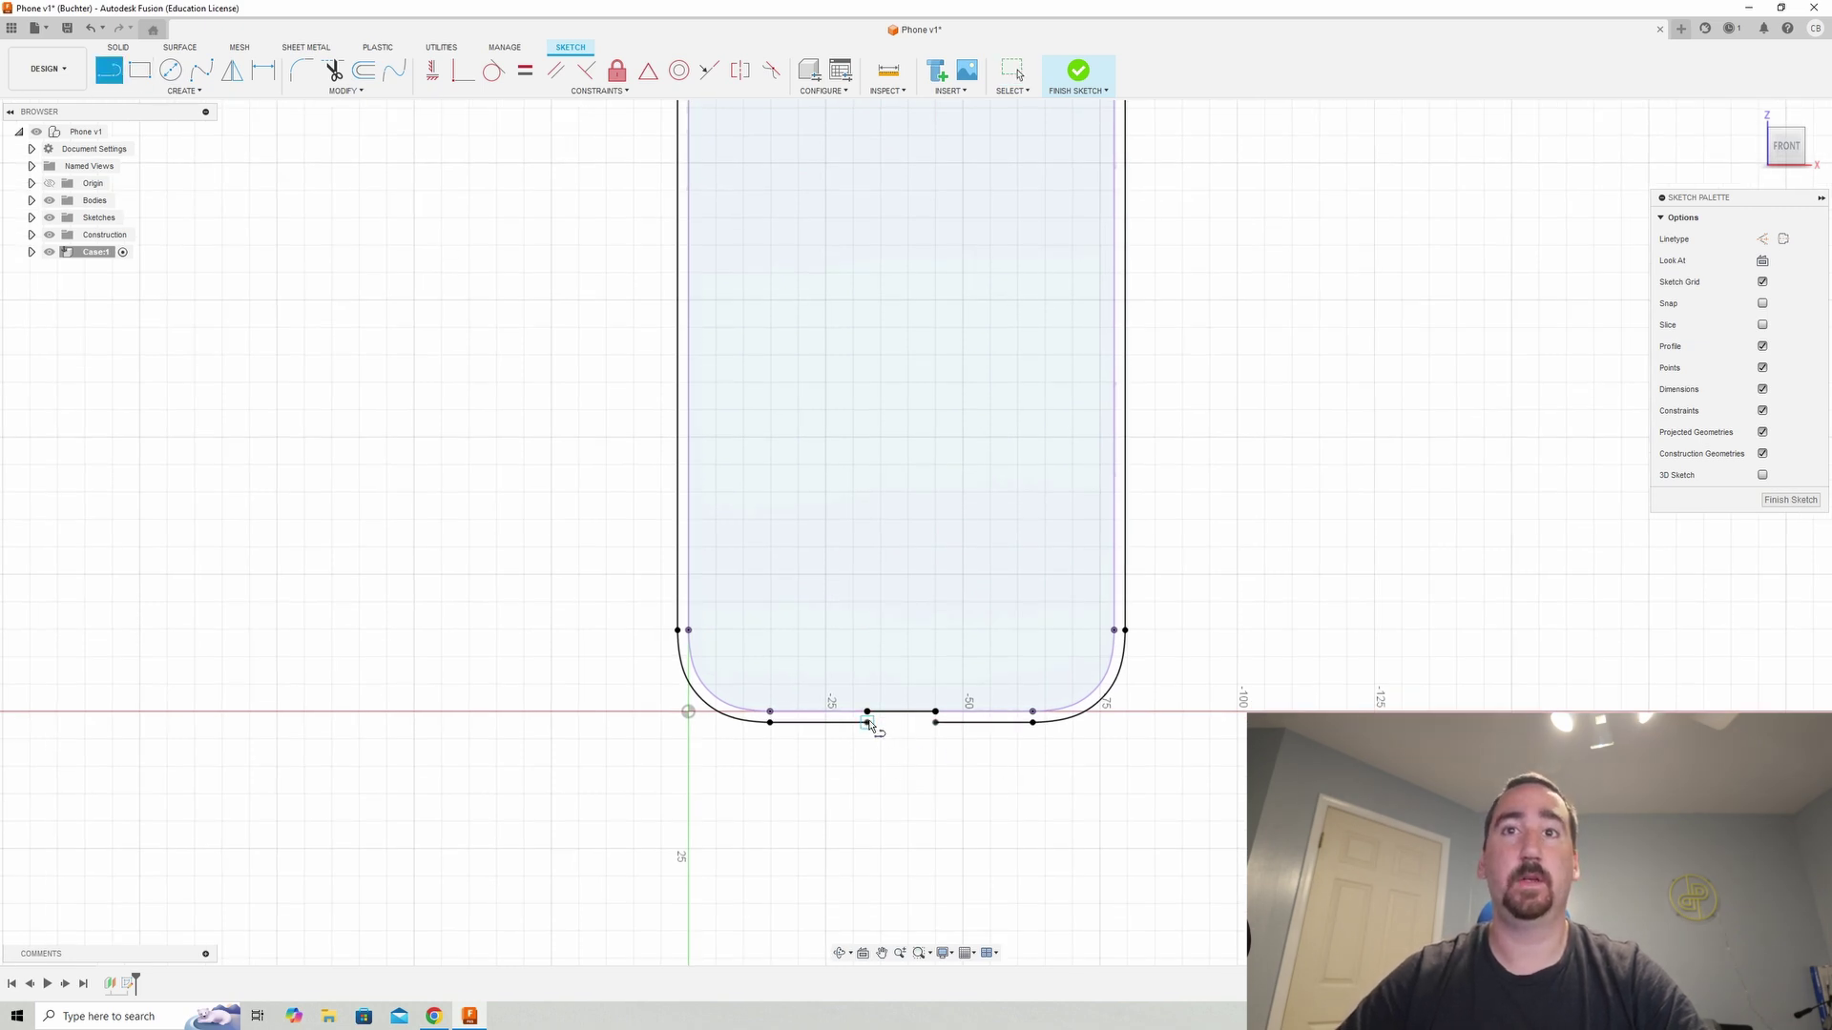
click(935, 723)
key(Escape)
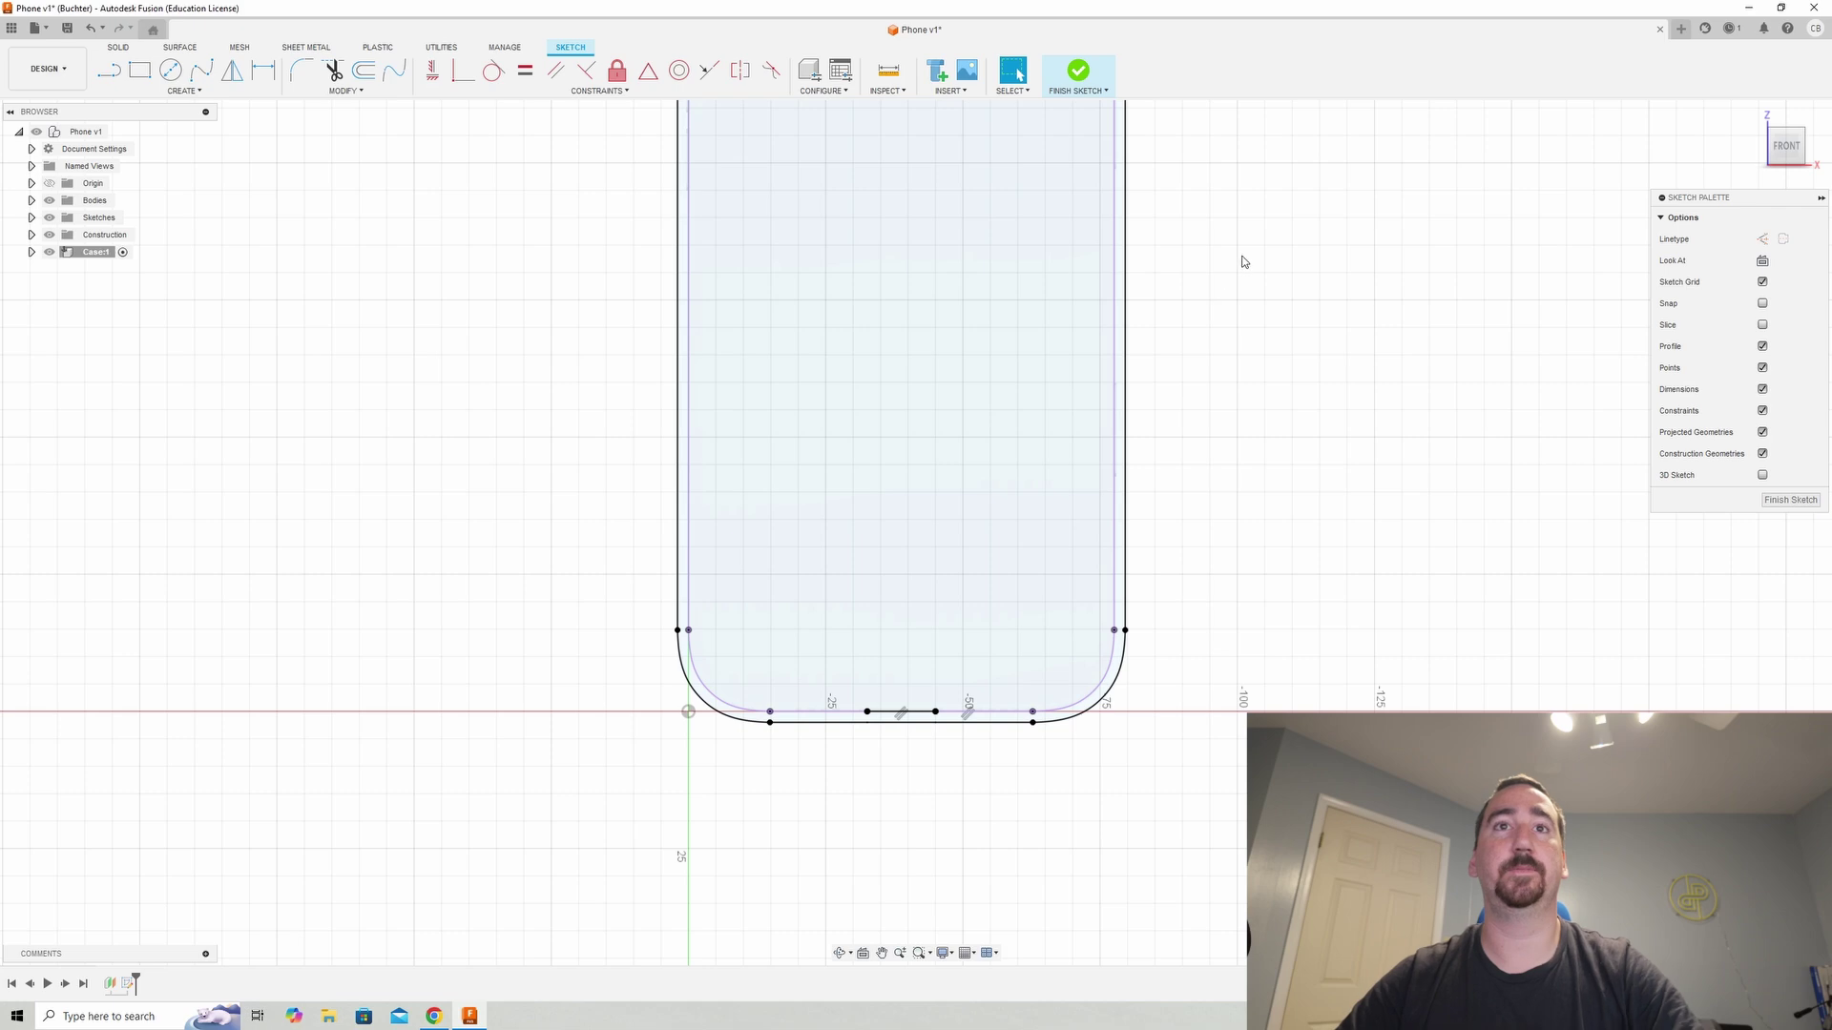
click(1076, 72)
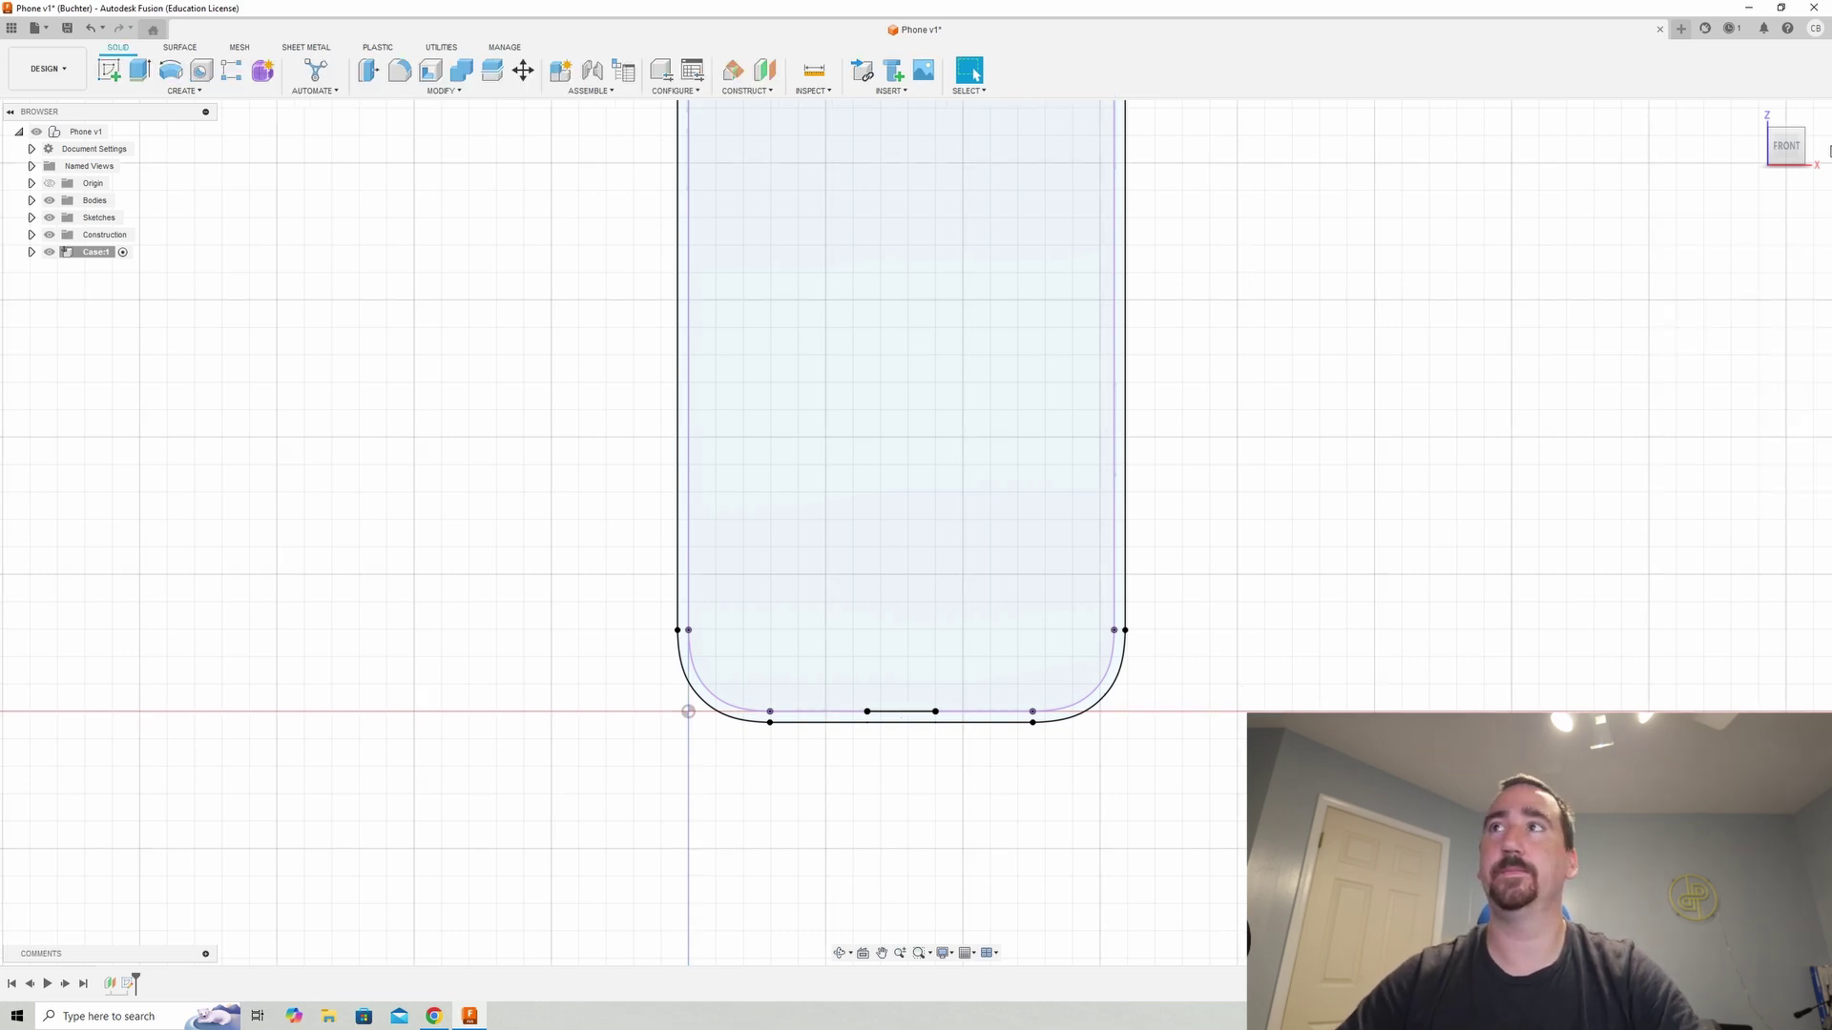
click(1751, 107)
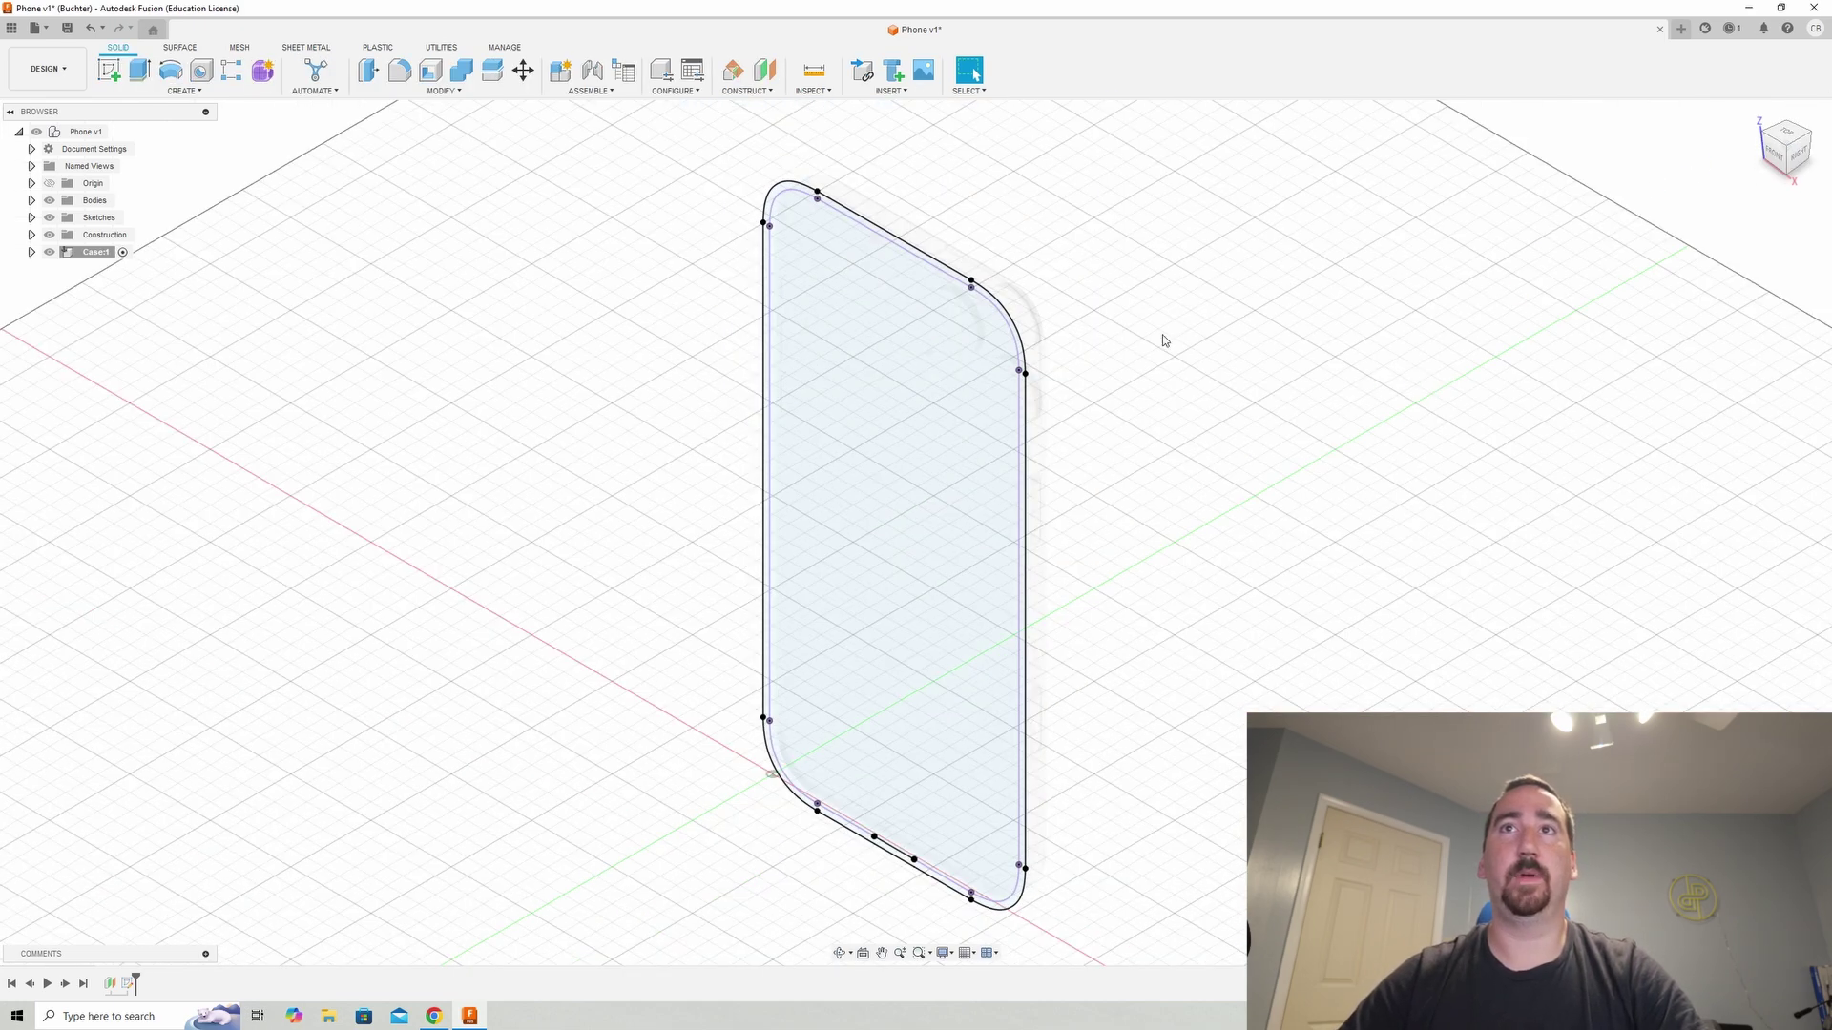
- Activate the top-level Phone v1 component to view the outline against the phone, and reactivate the Case component
click(116, 132)
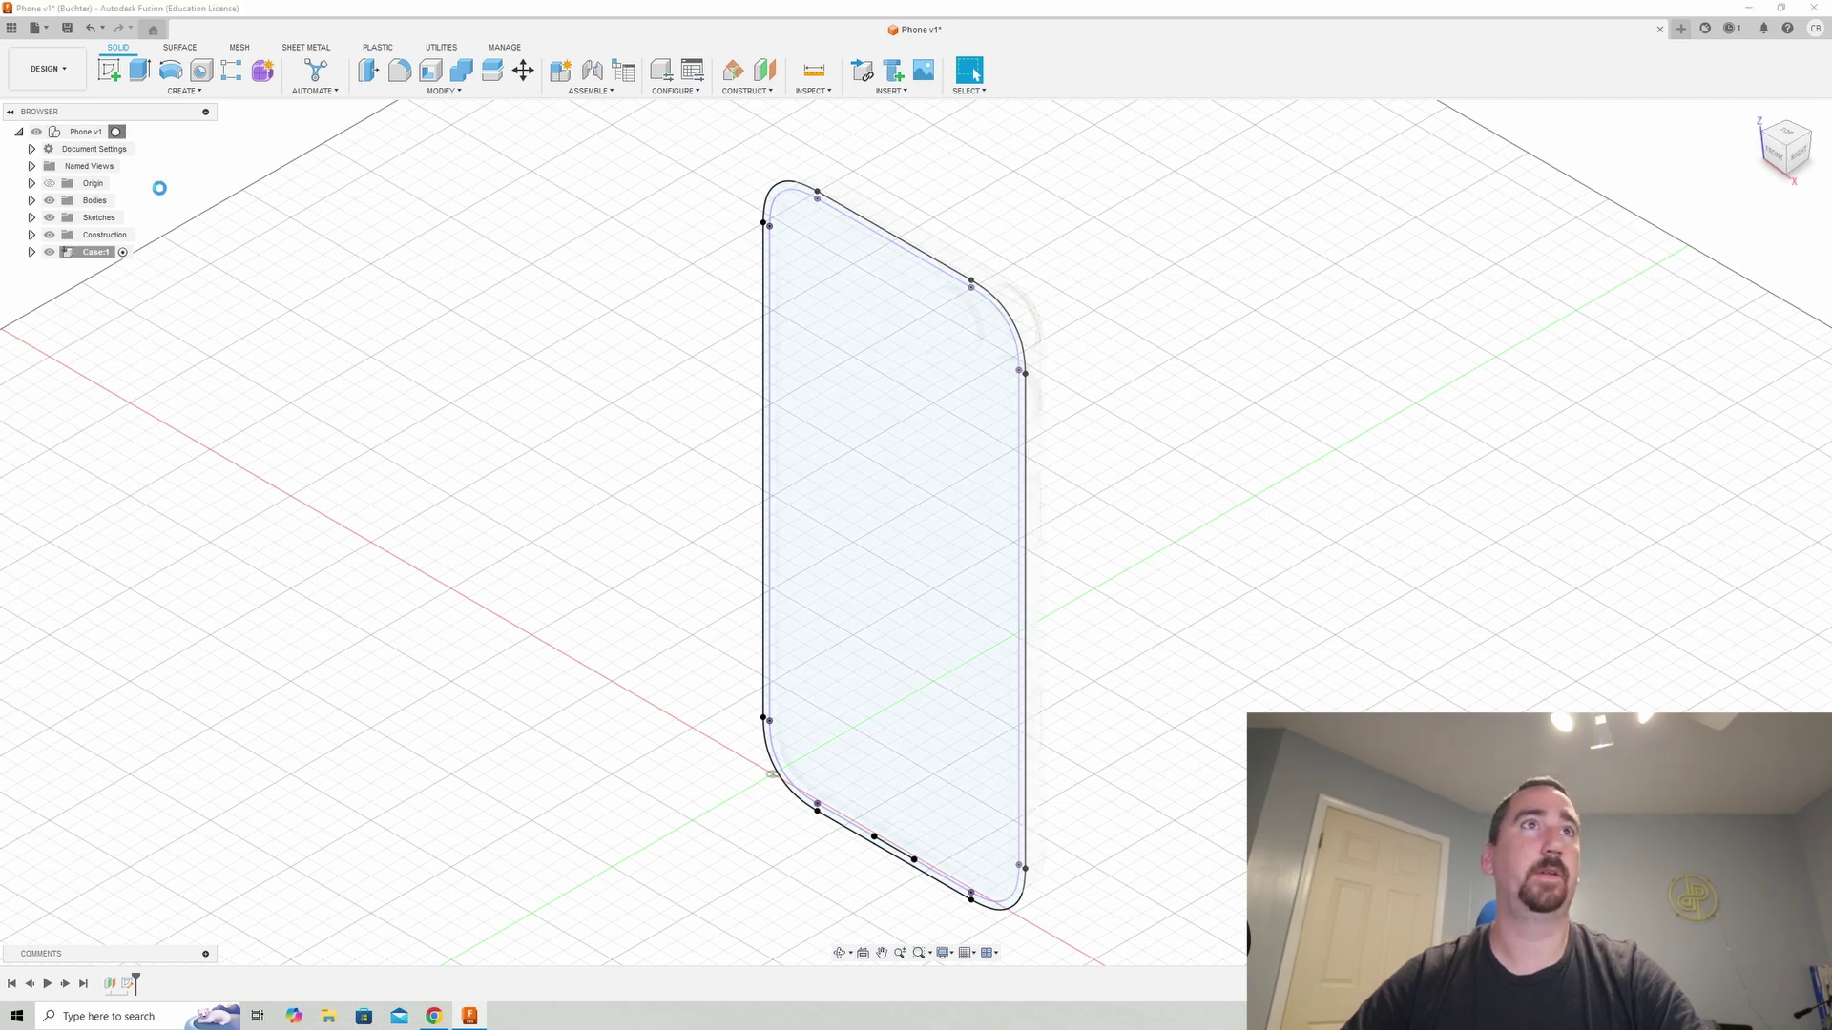
shift+middle_drag(535, 287, 981, 340)
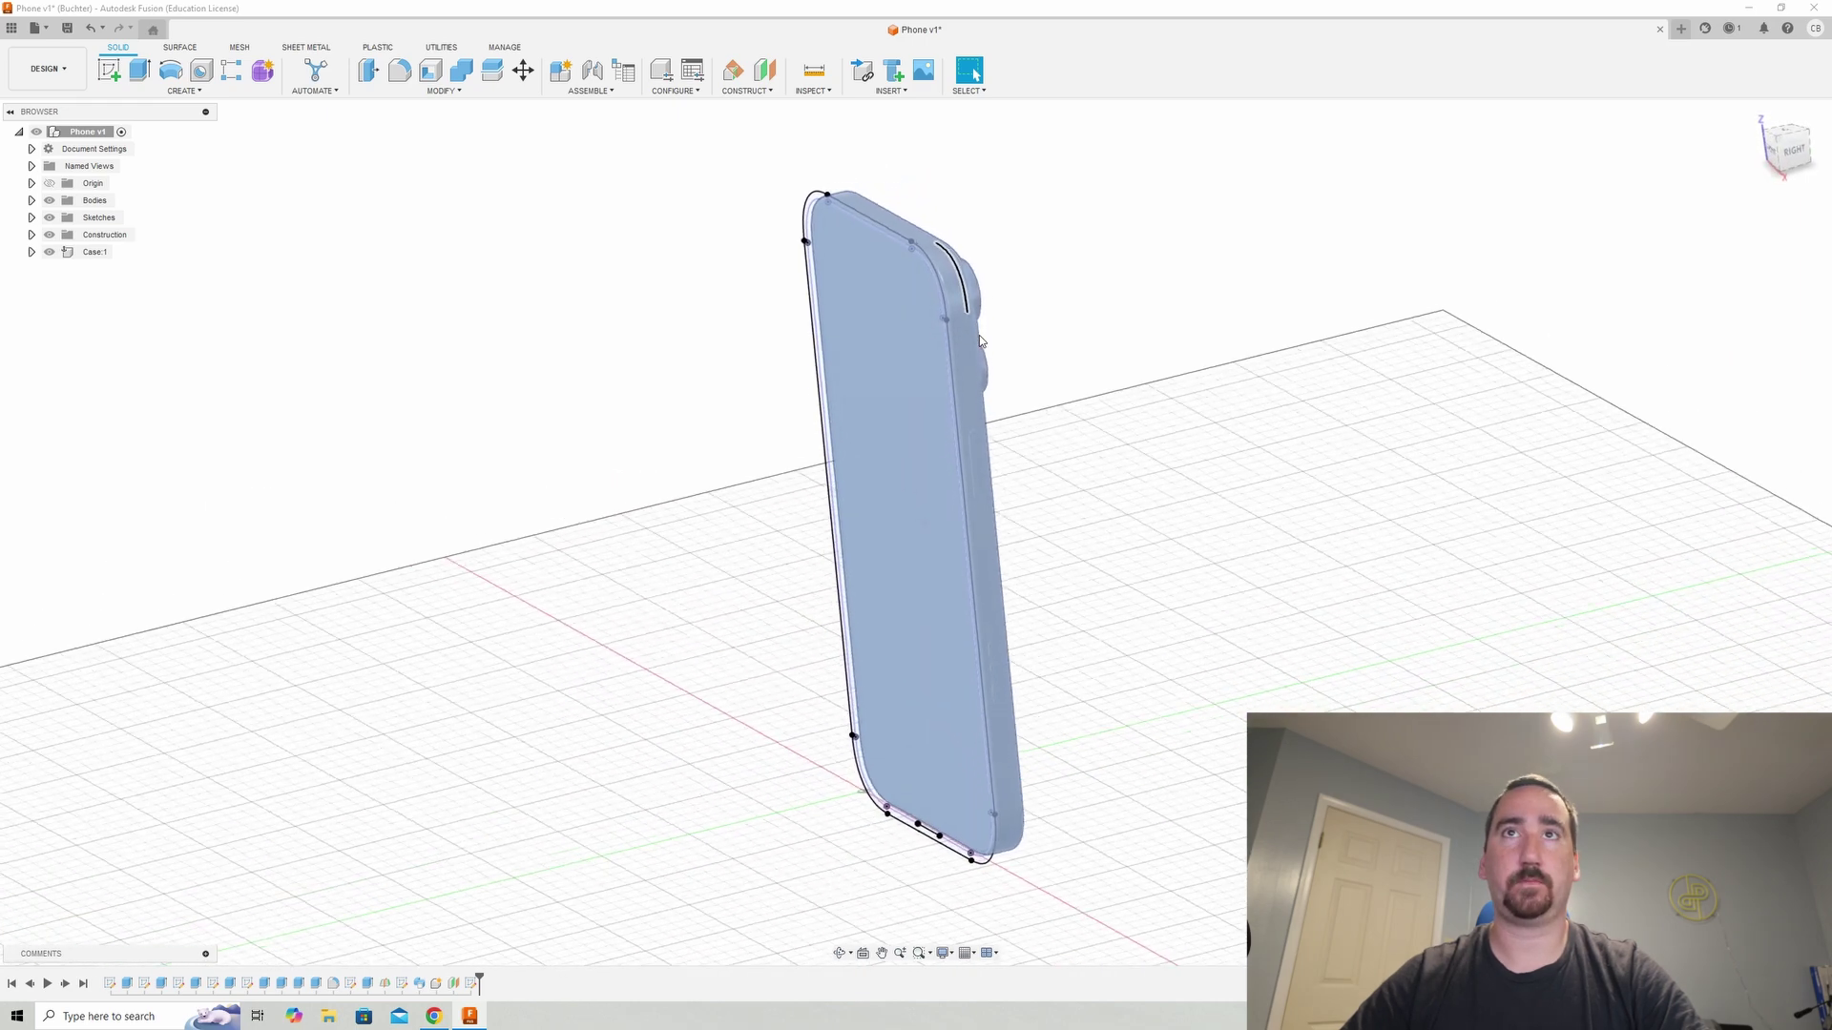
click(1132, 355)
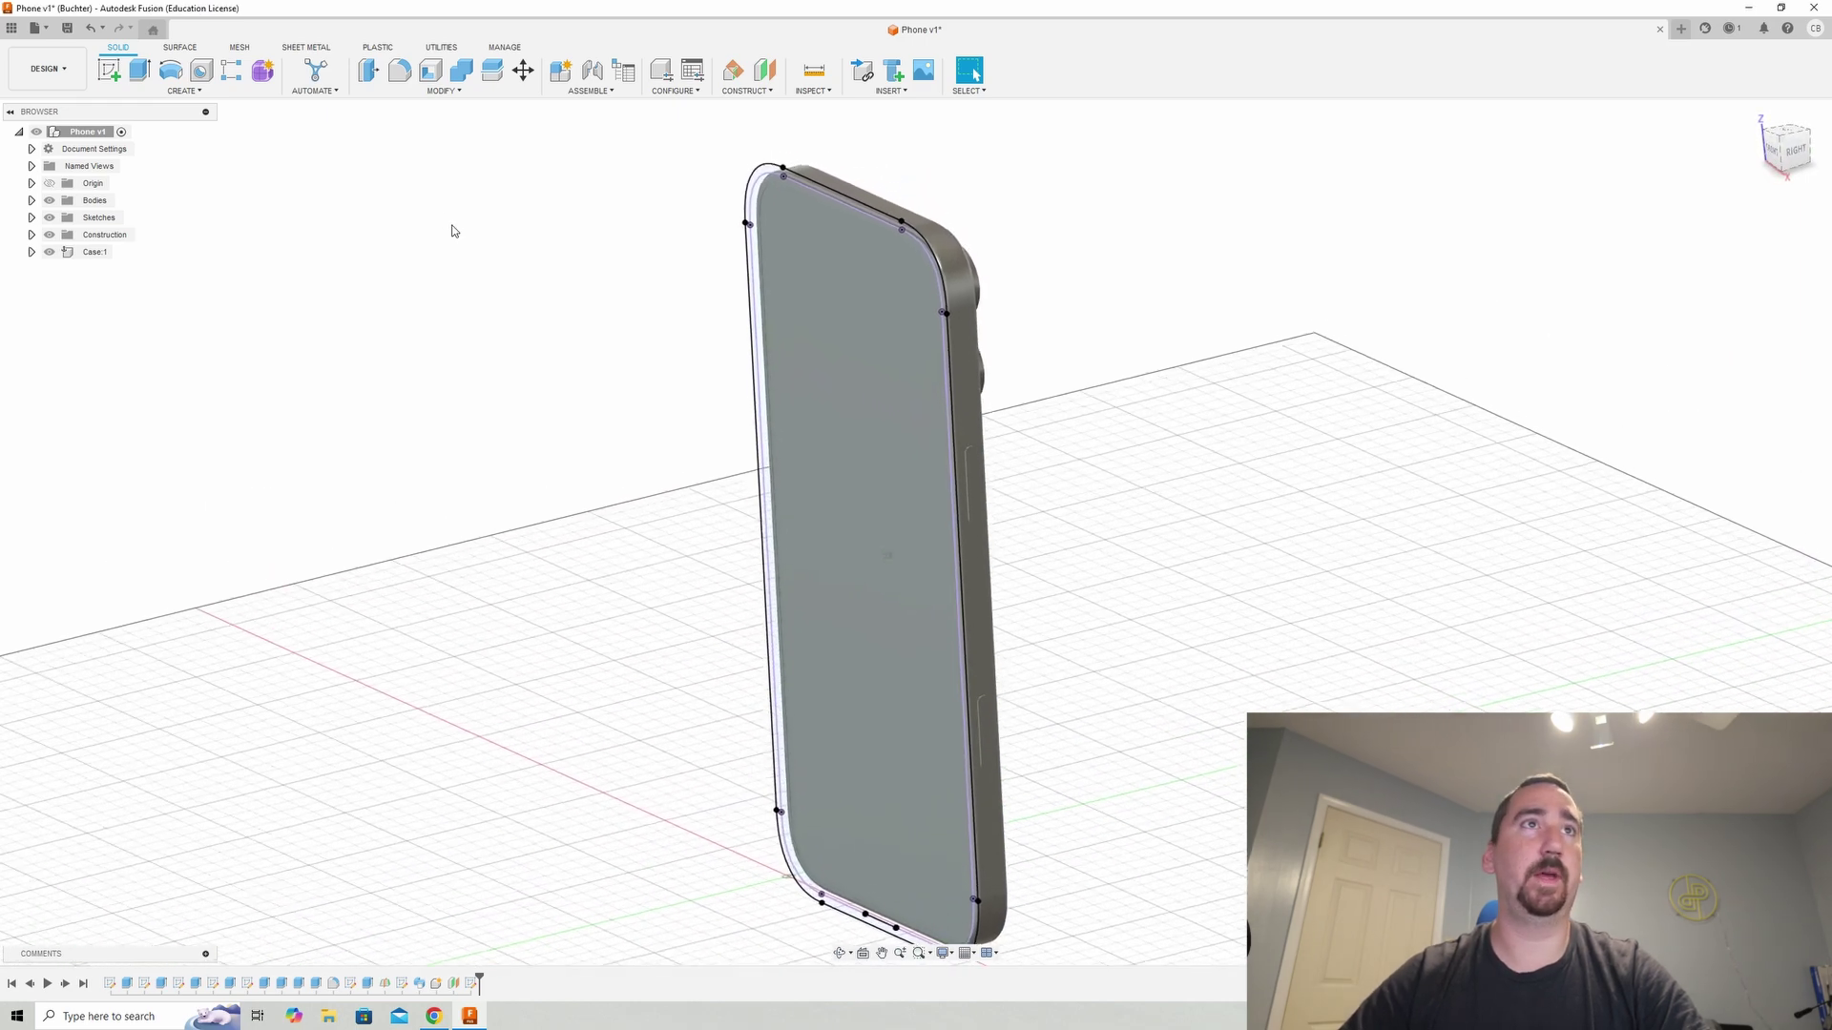
double_click(94, 252)
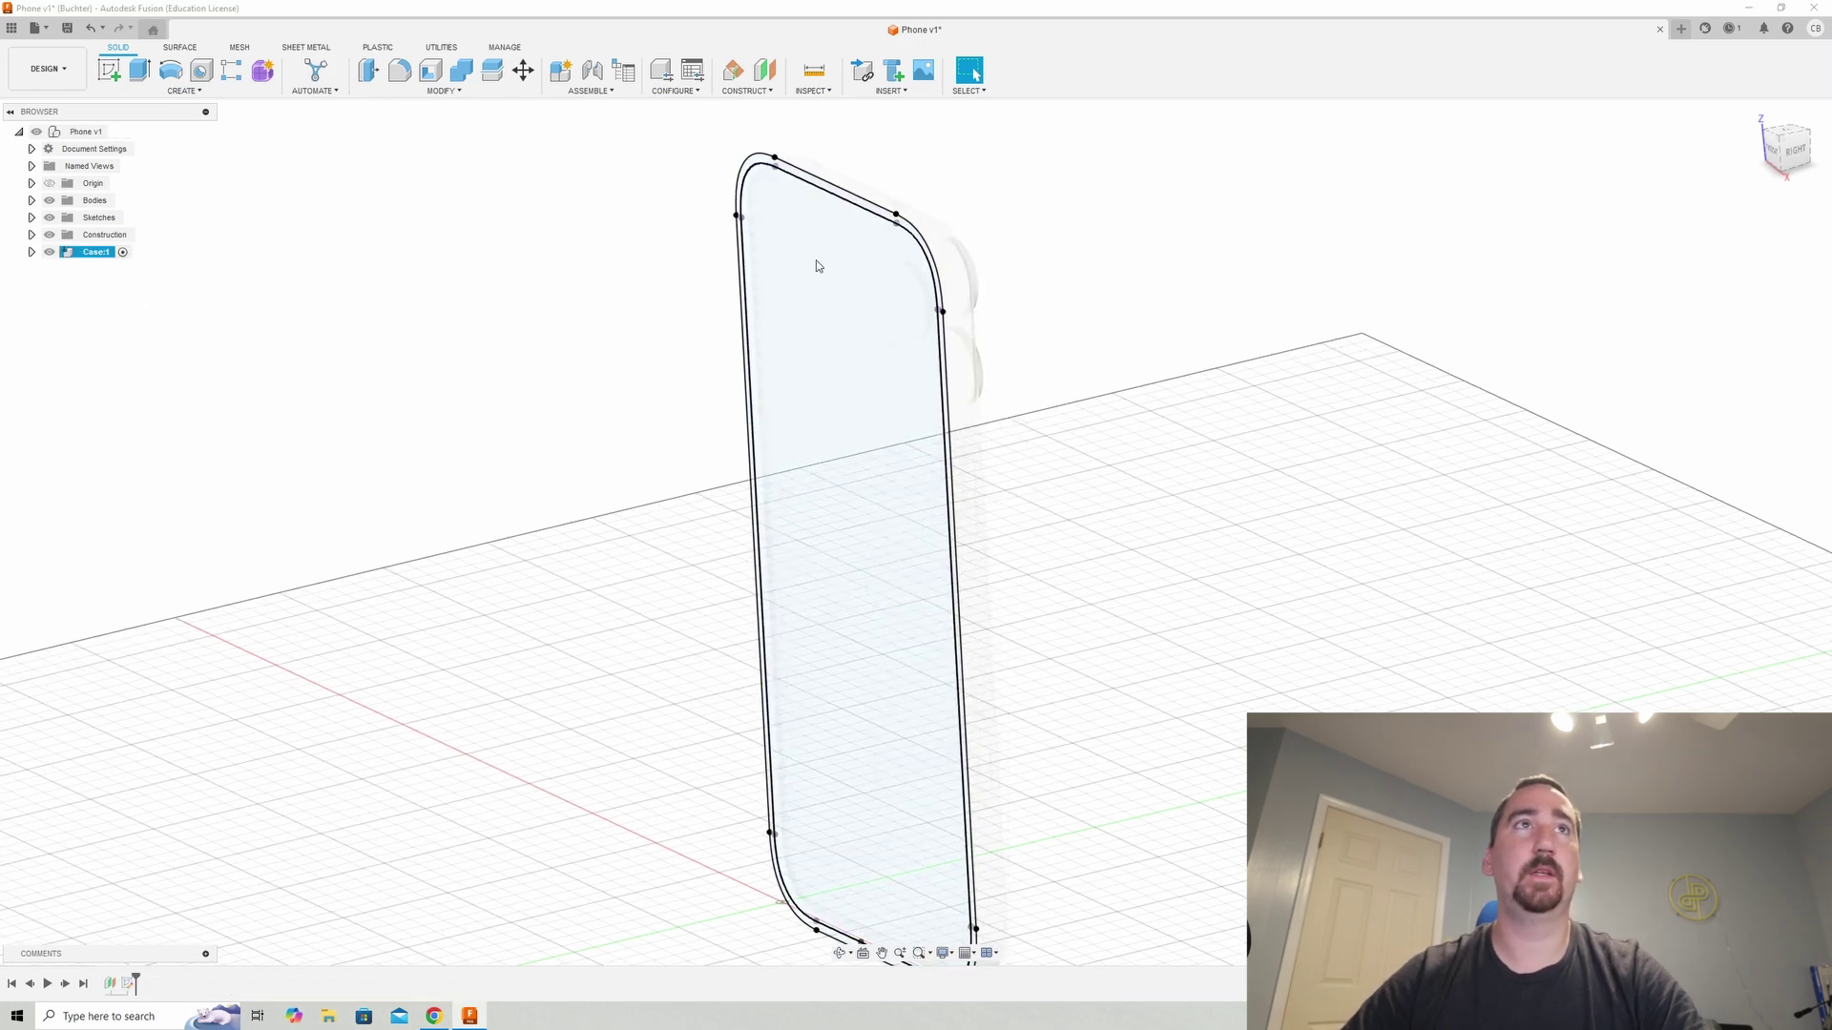
- Extrude both outline profiles as a new body up to the phone's flat back face, with an offset beyond it
key(e)
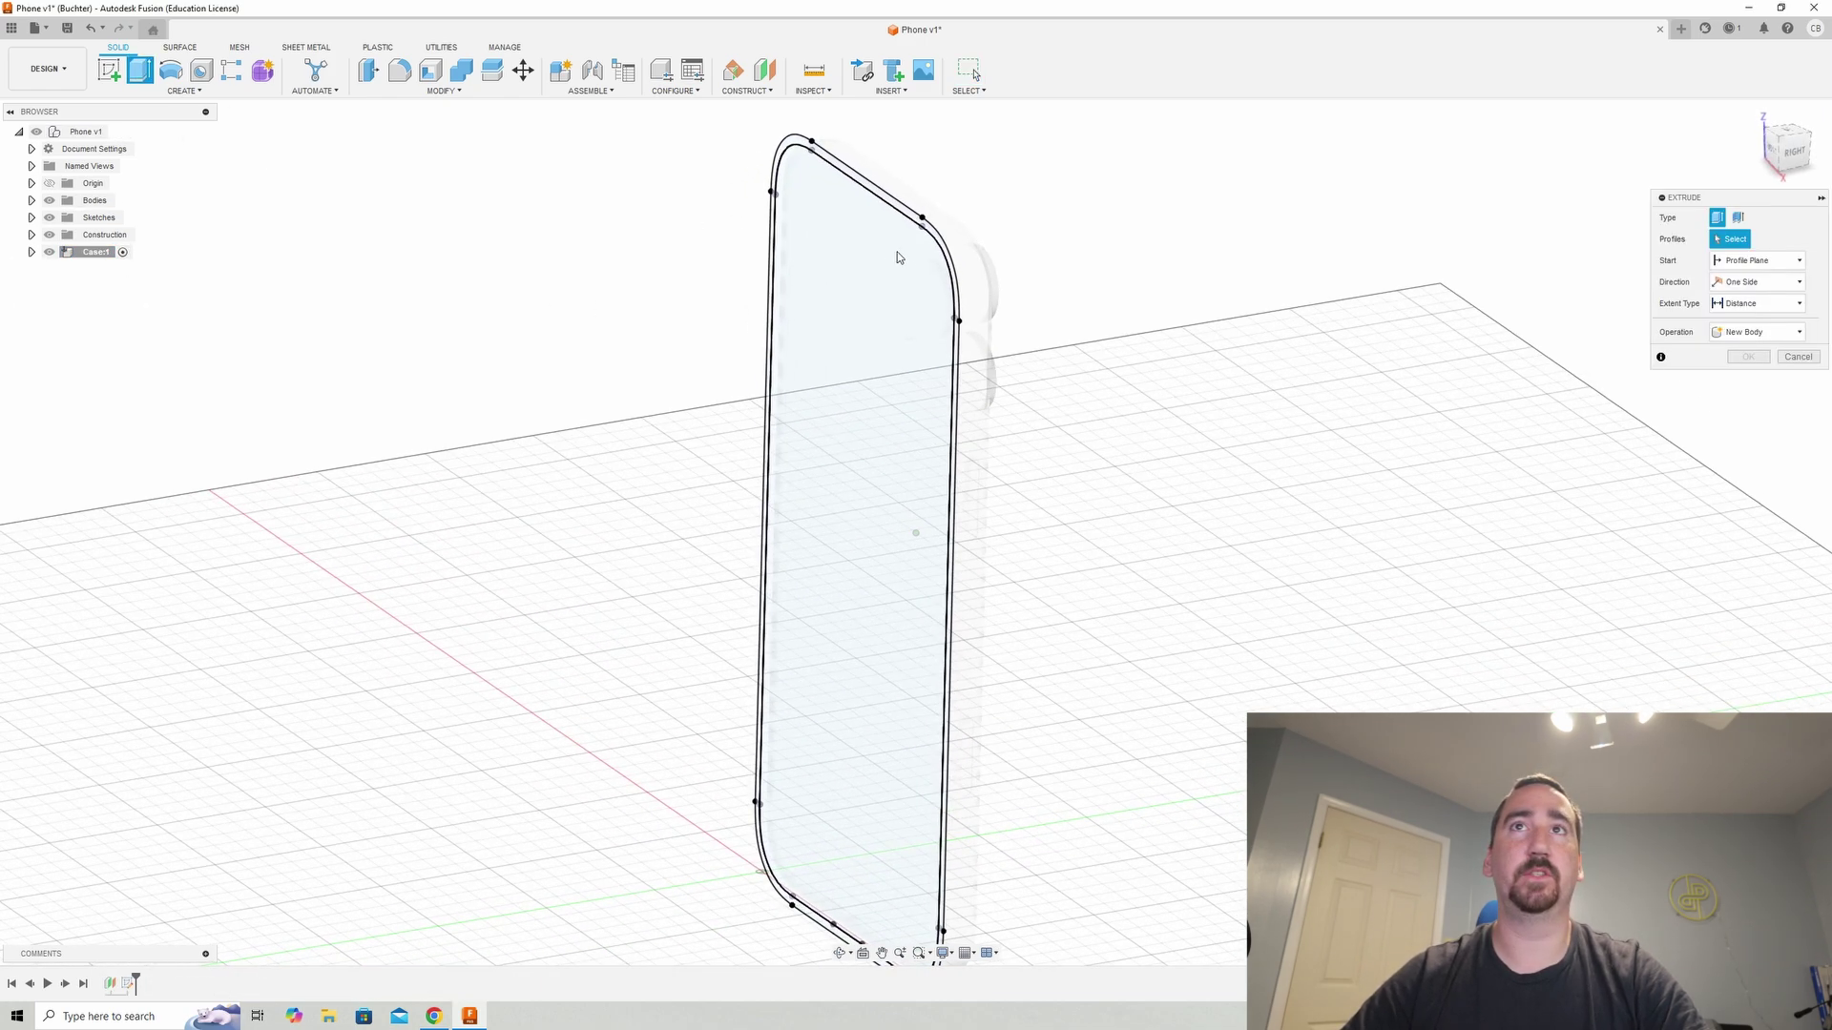
click(884, 203)
click(885, 198)
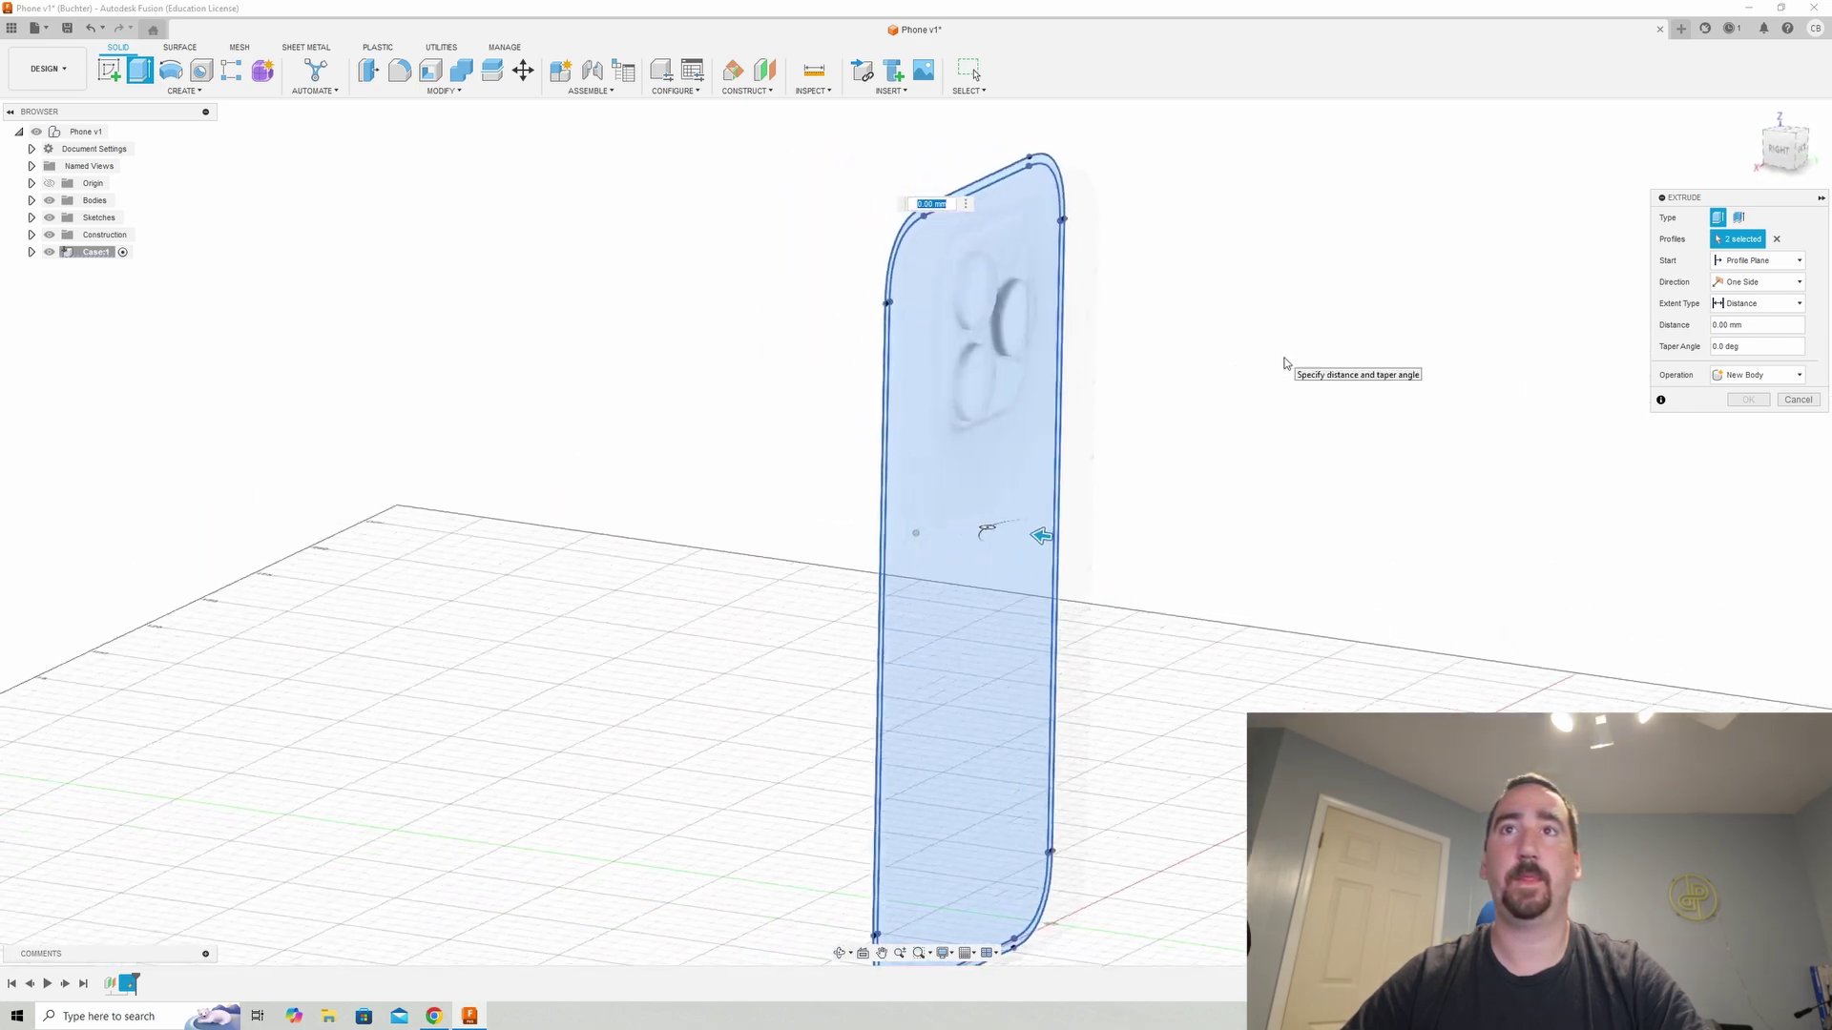
click(1762, 304)
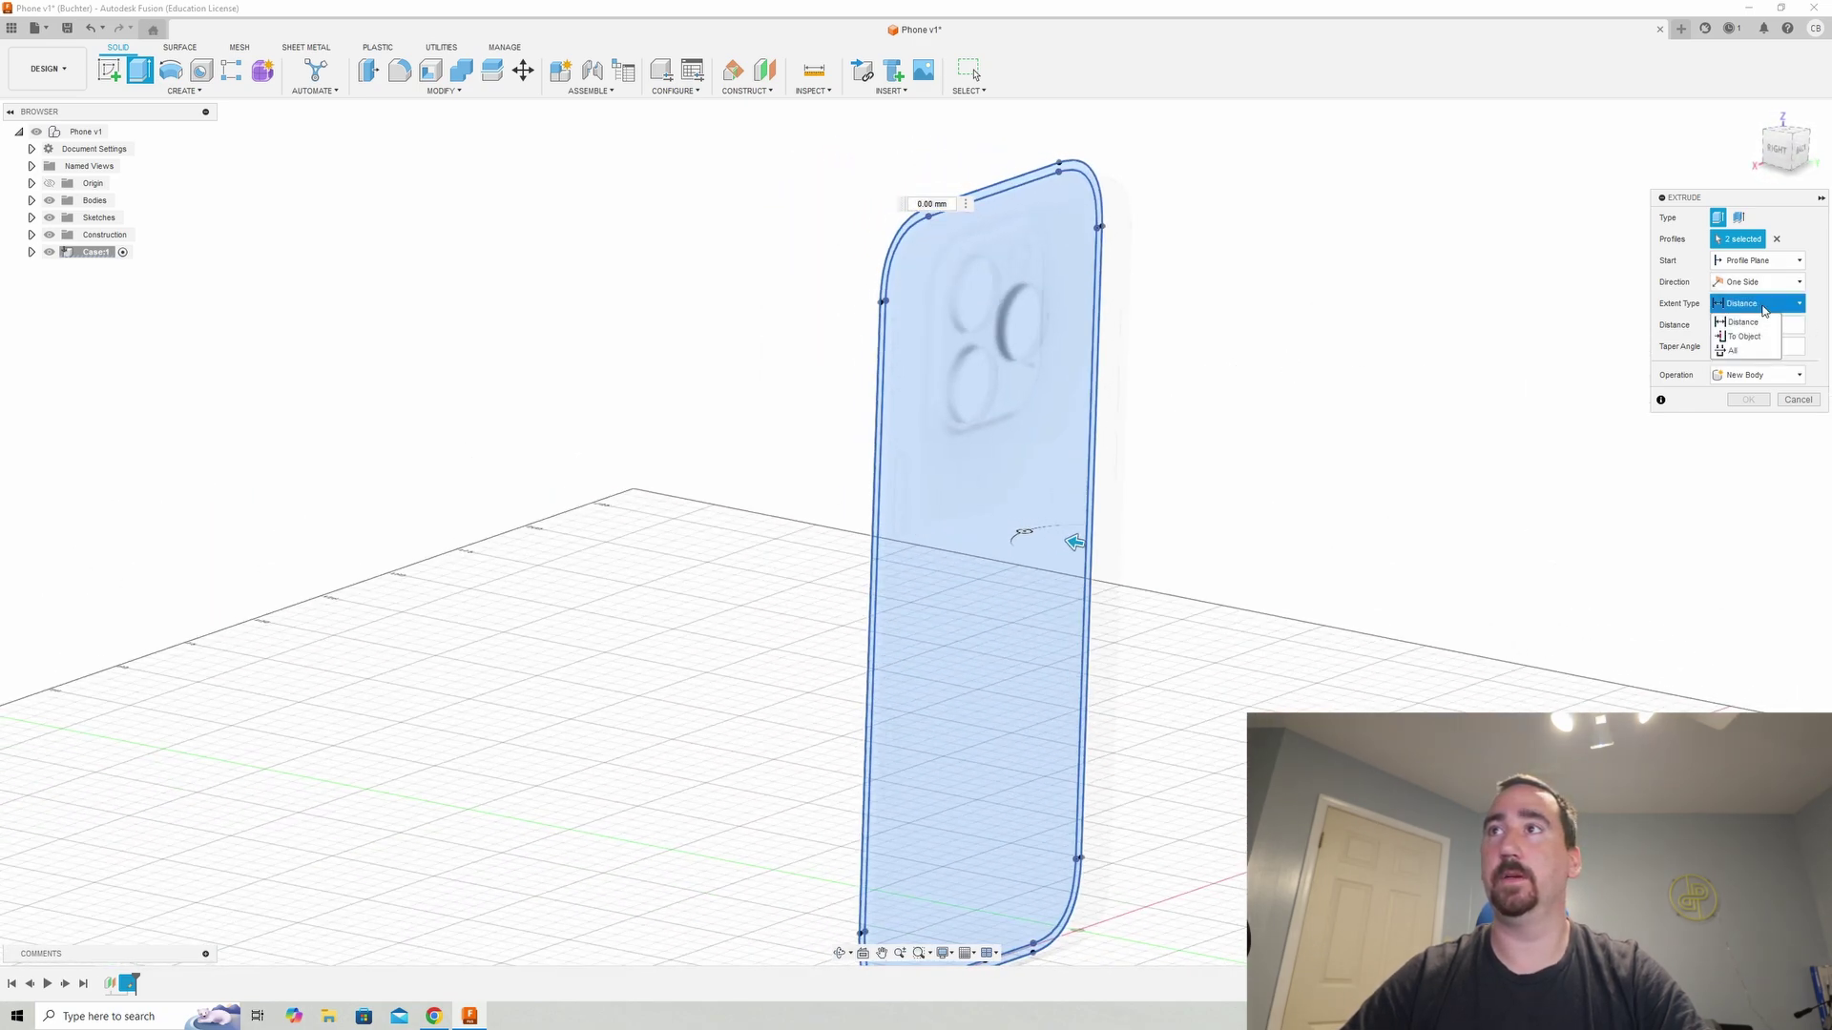
click(1748, 339)
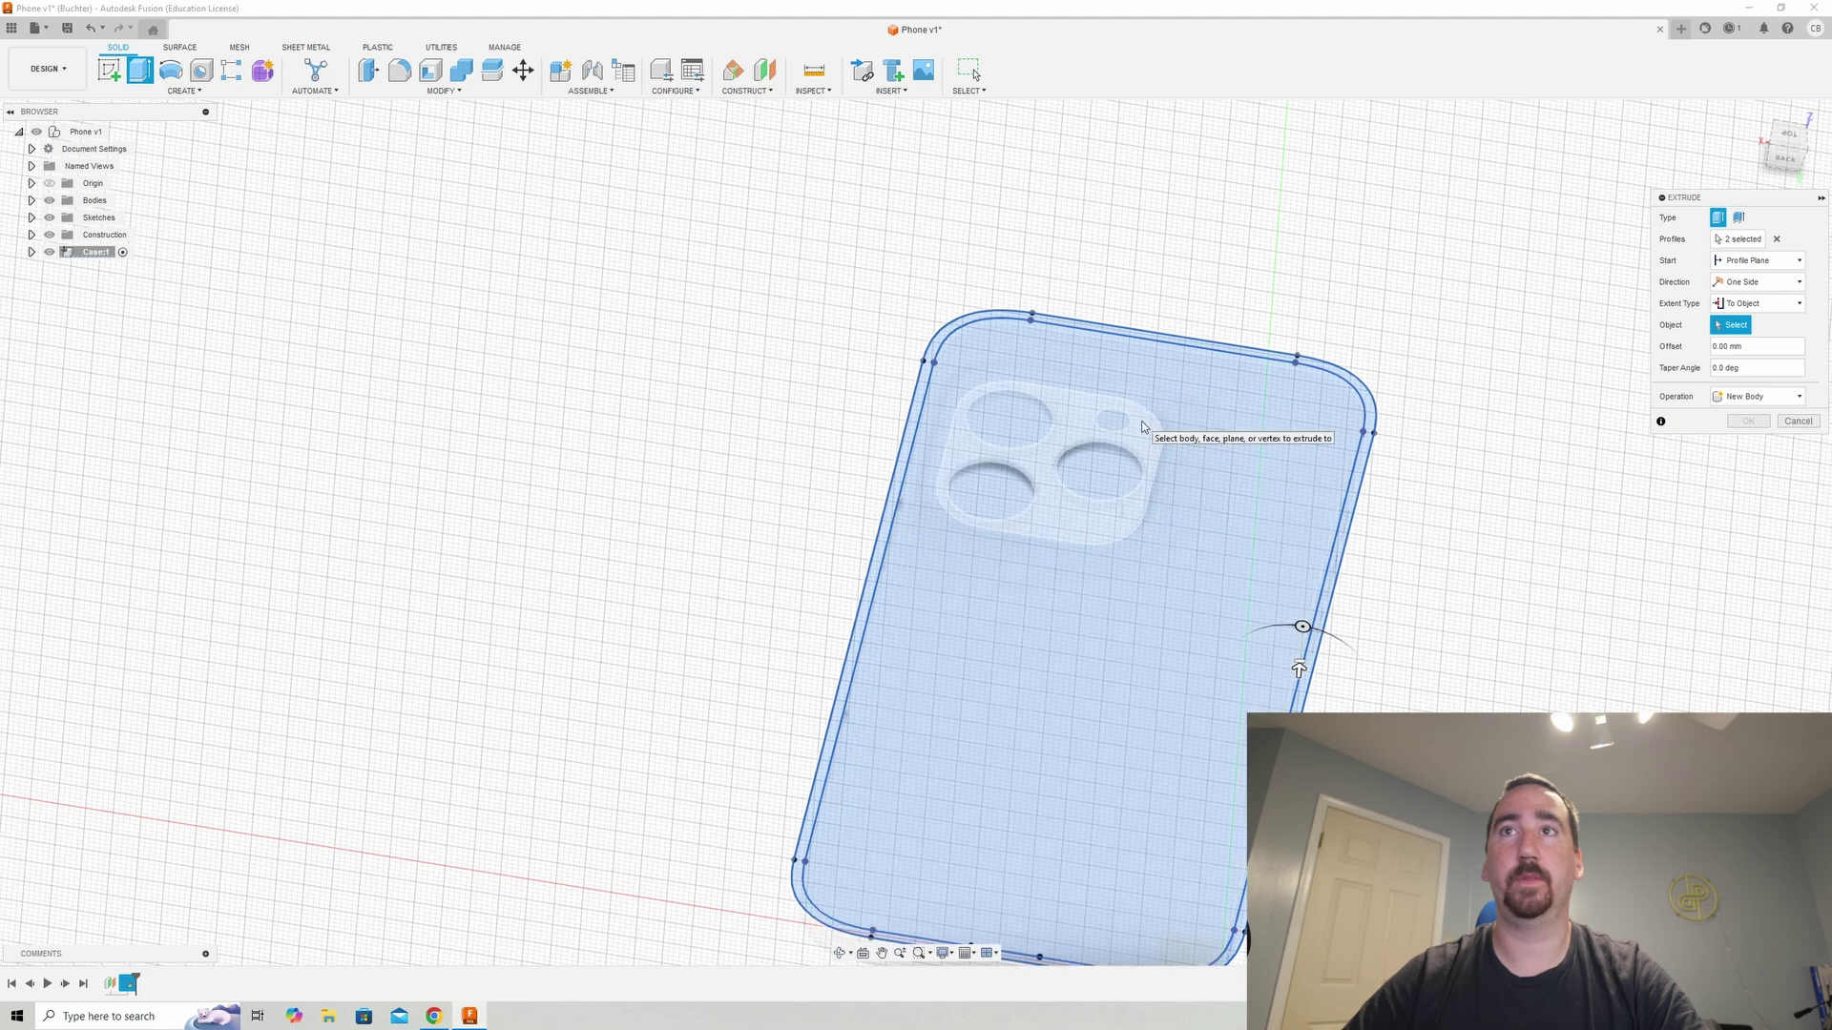
click(1212, 421)
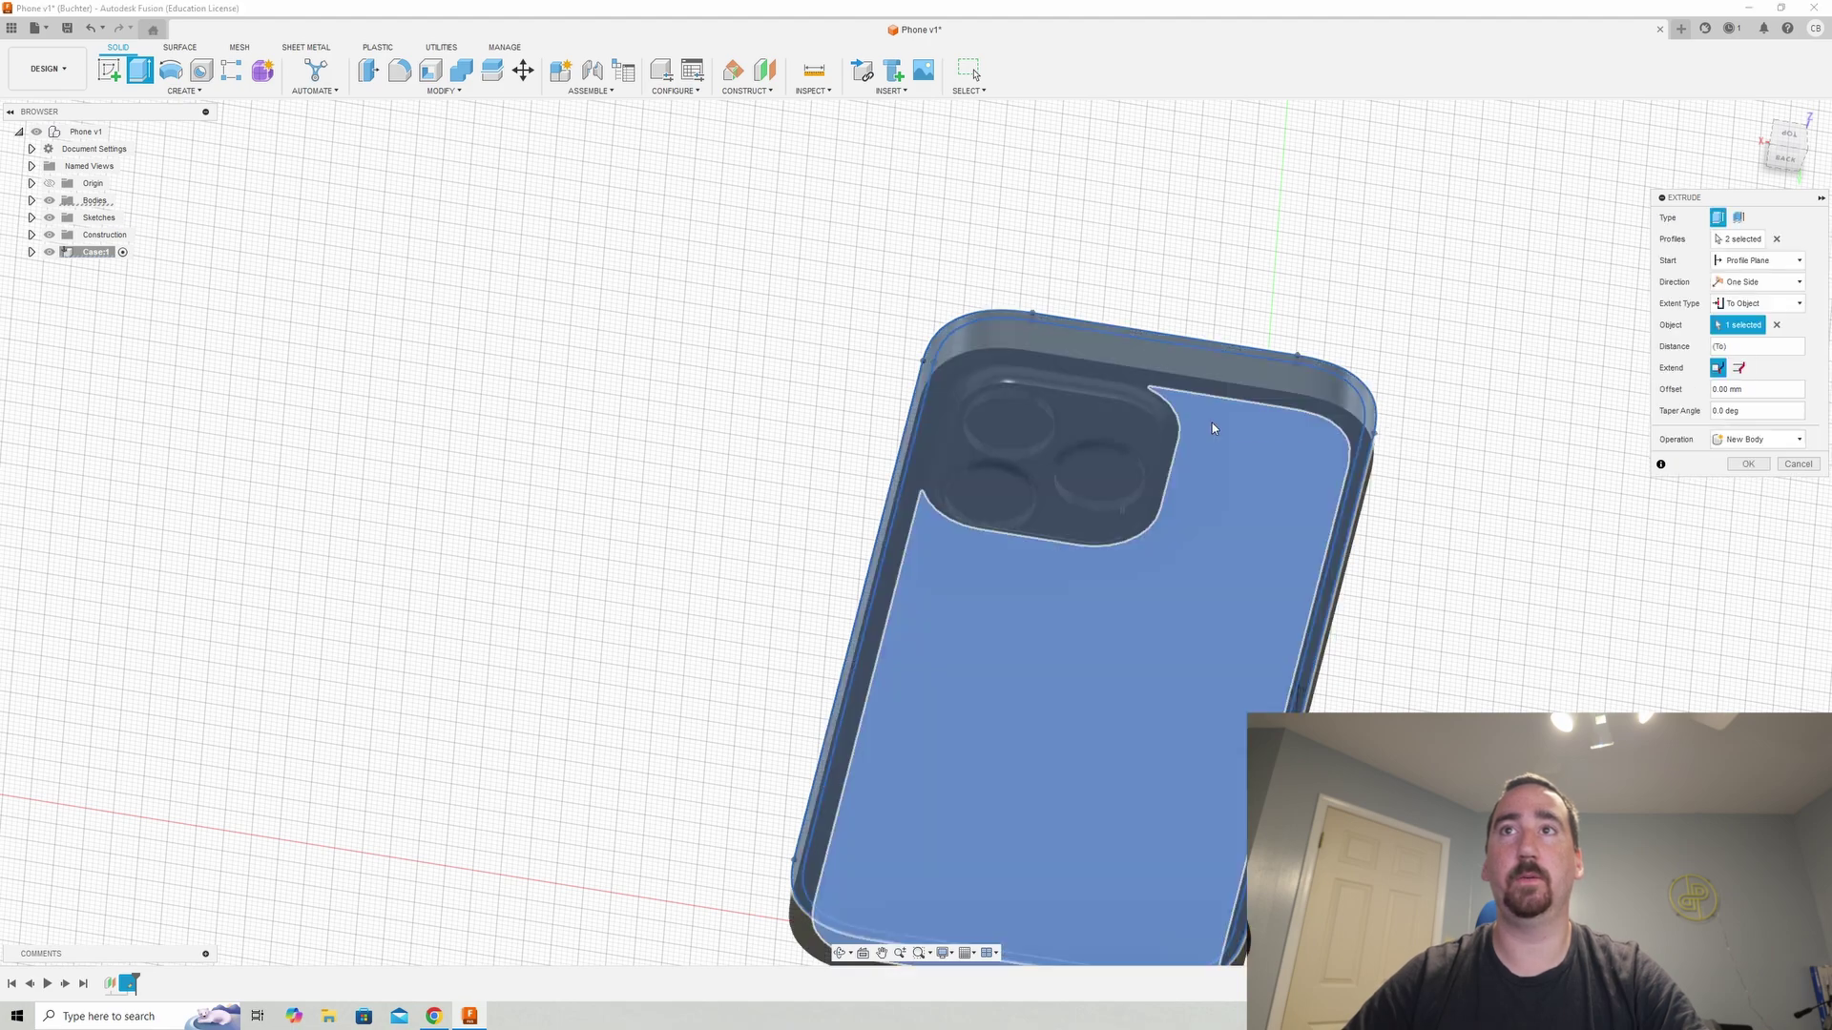
shift+middle_drag(1271, 433, 1429, 512)
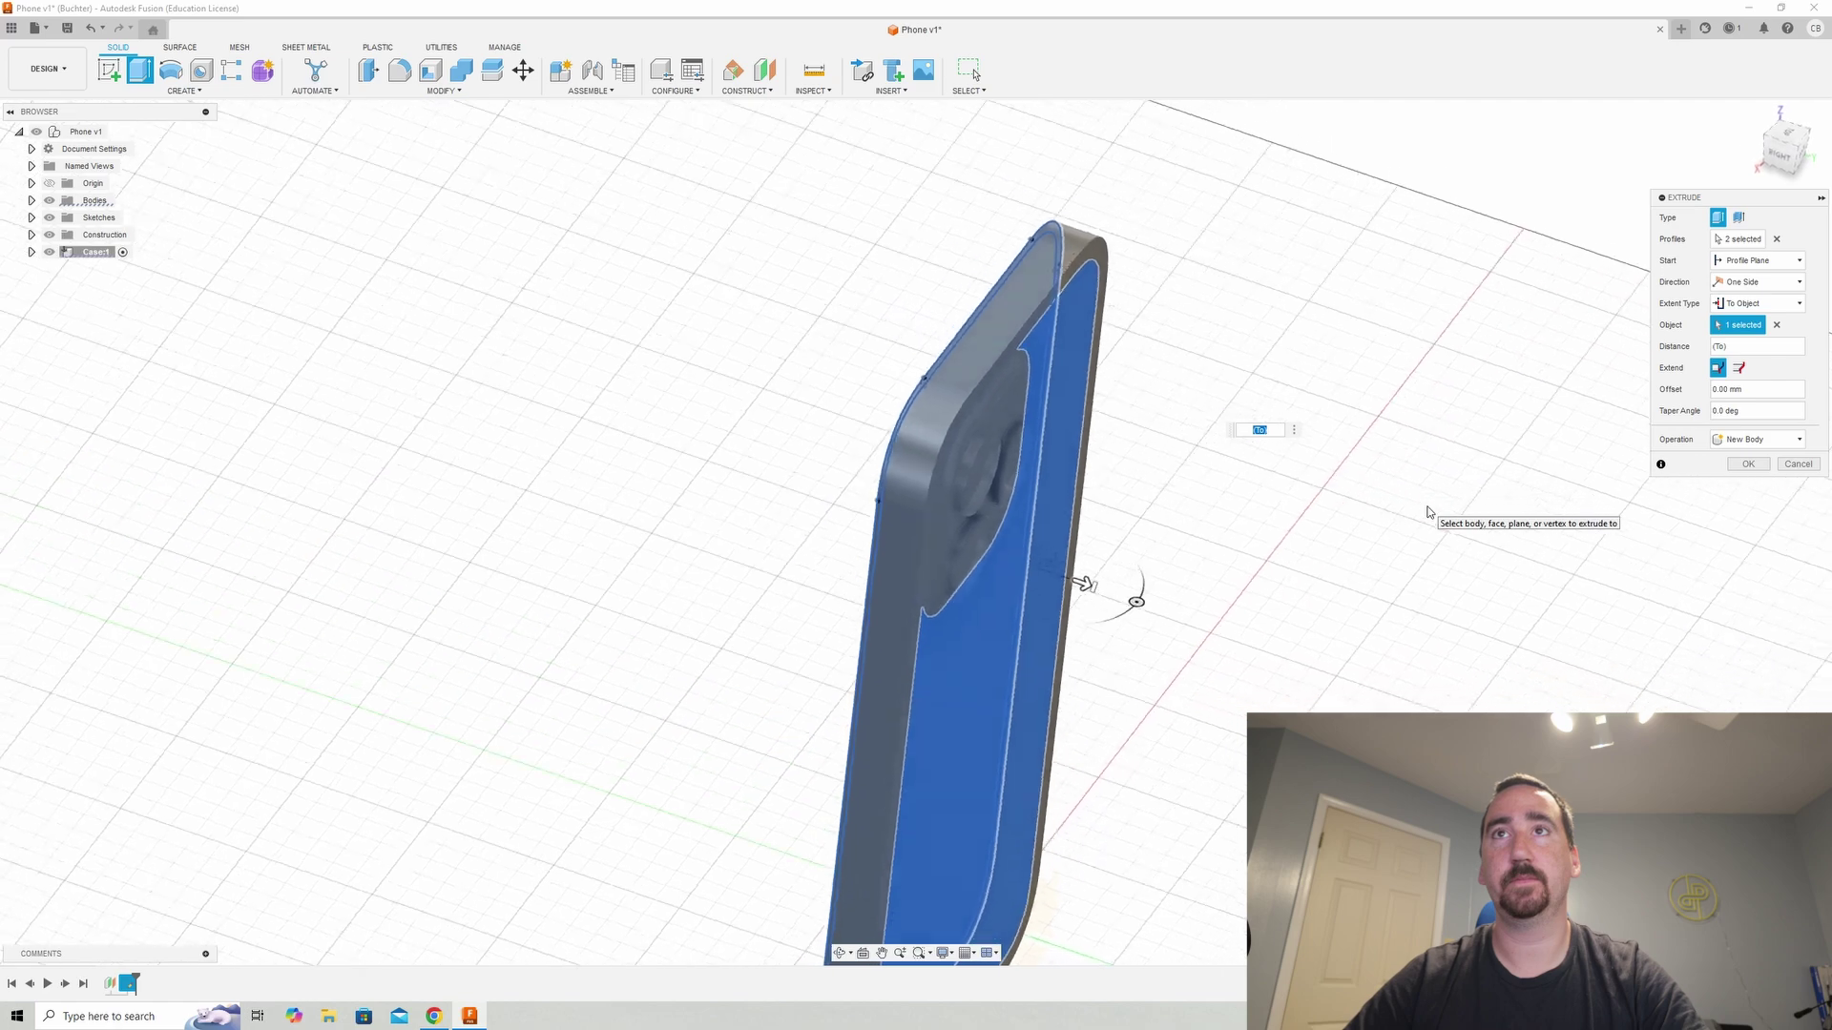
click(1716, 389)
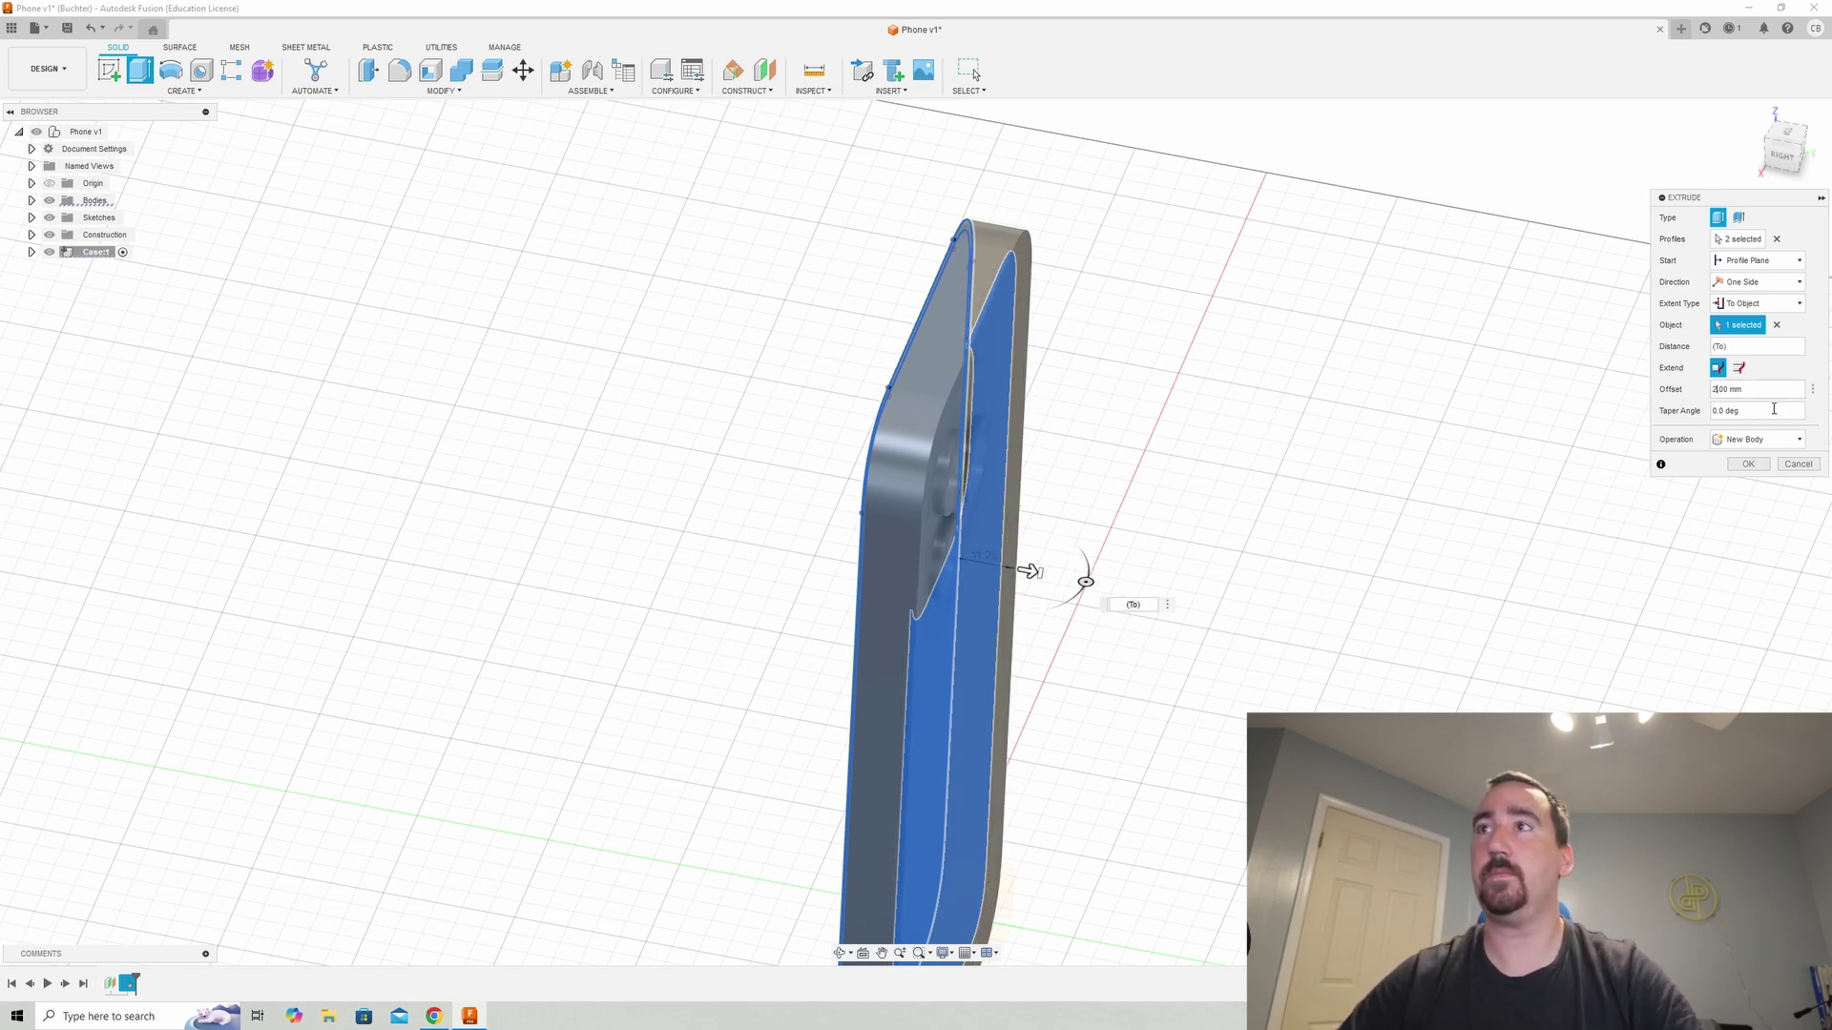
click(1750, 465)
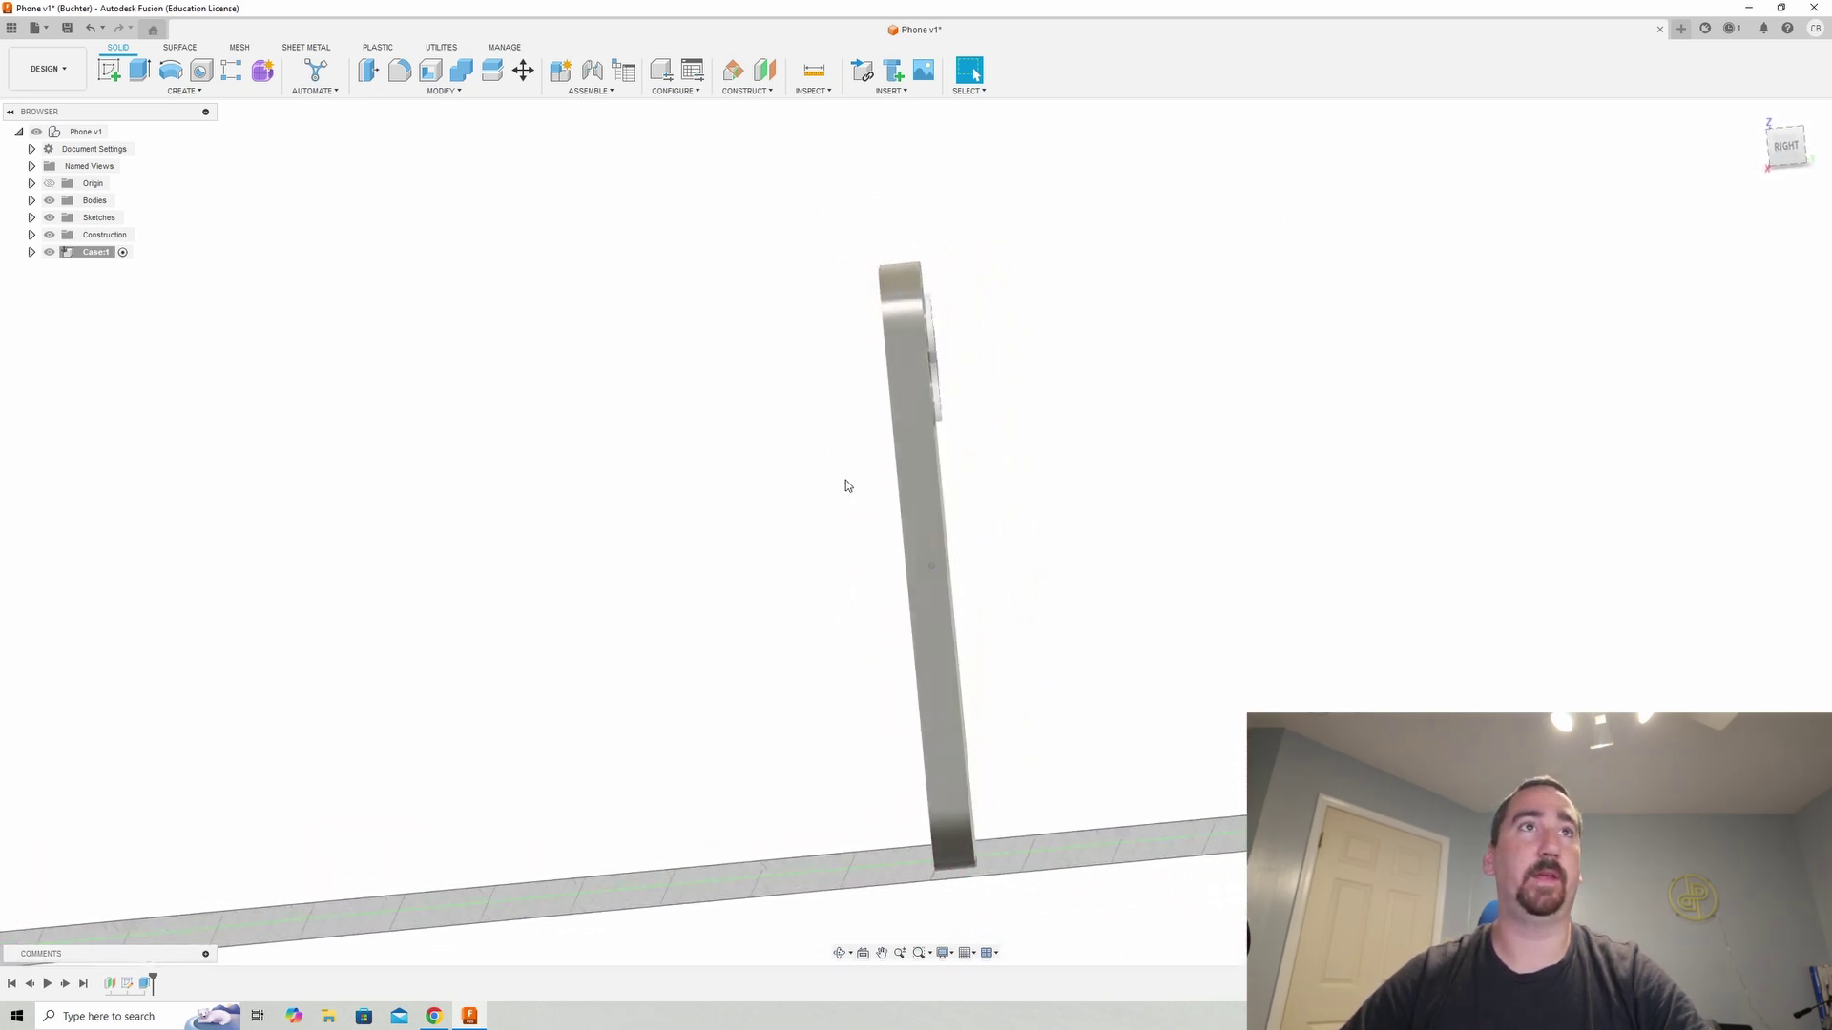
- Combine with a Cut operation, using the case body as target and the phone's Body1 as tool, keeping the tool
click(460, 70)
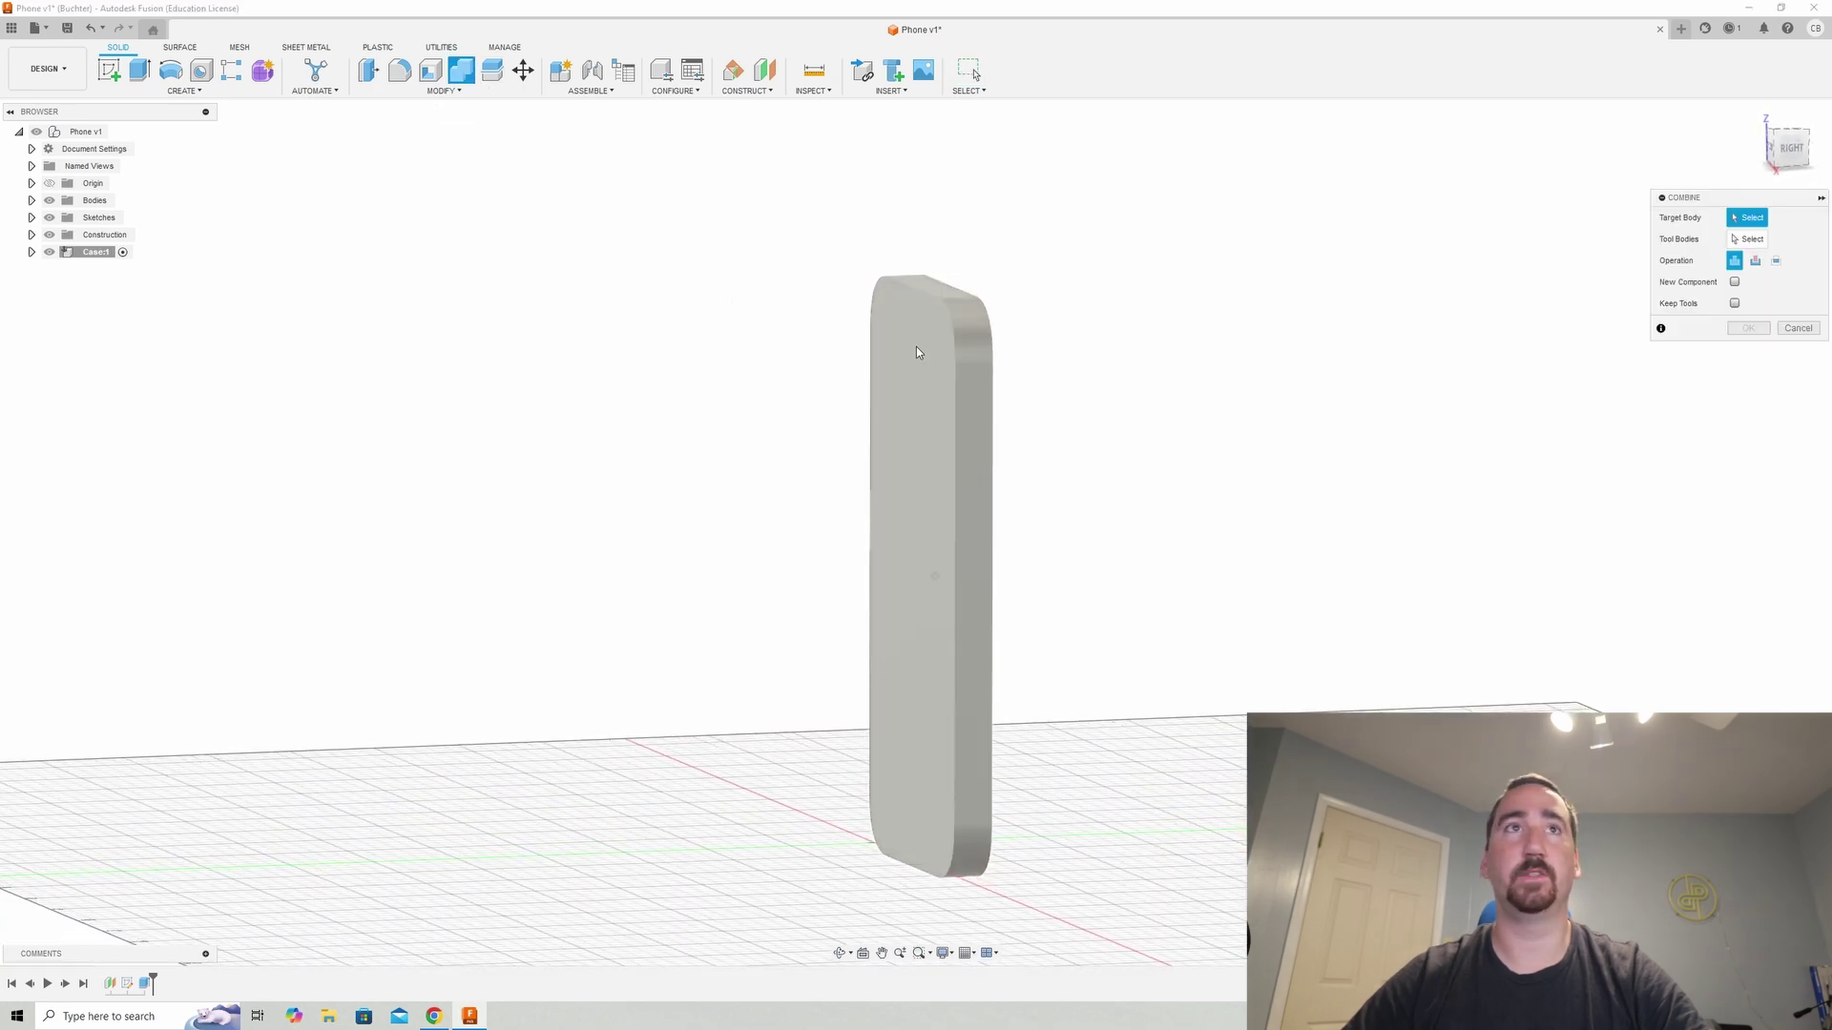
click(32, 252)
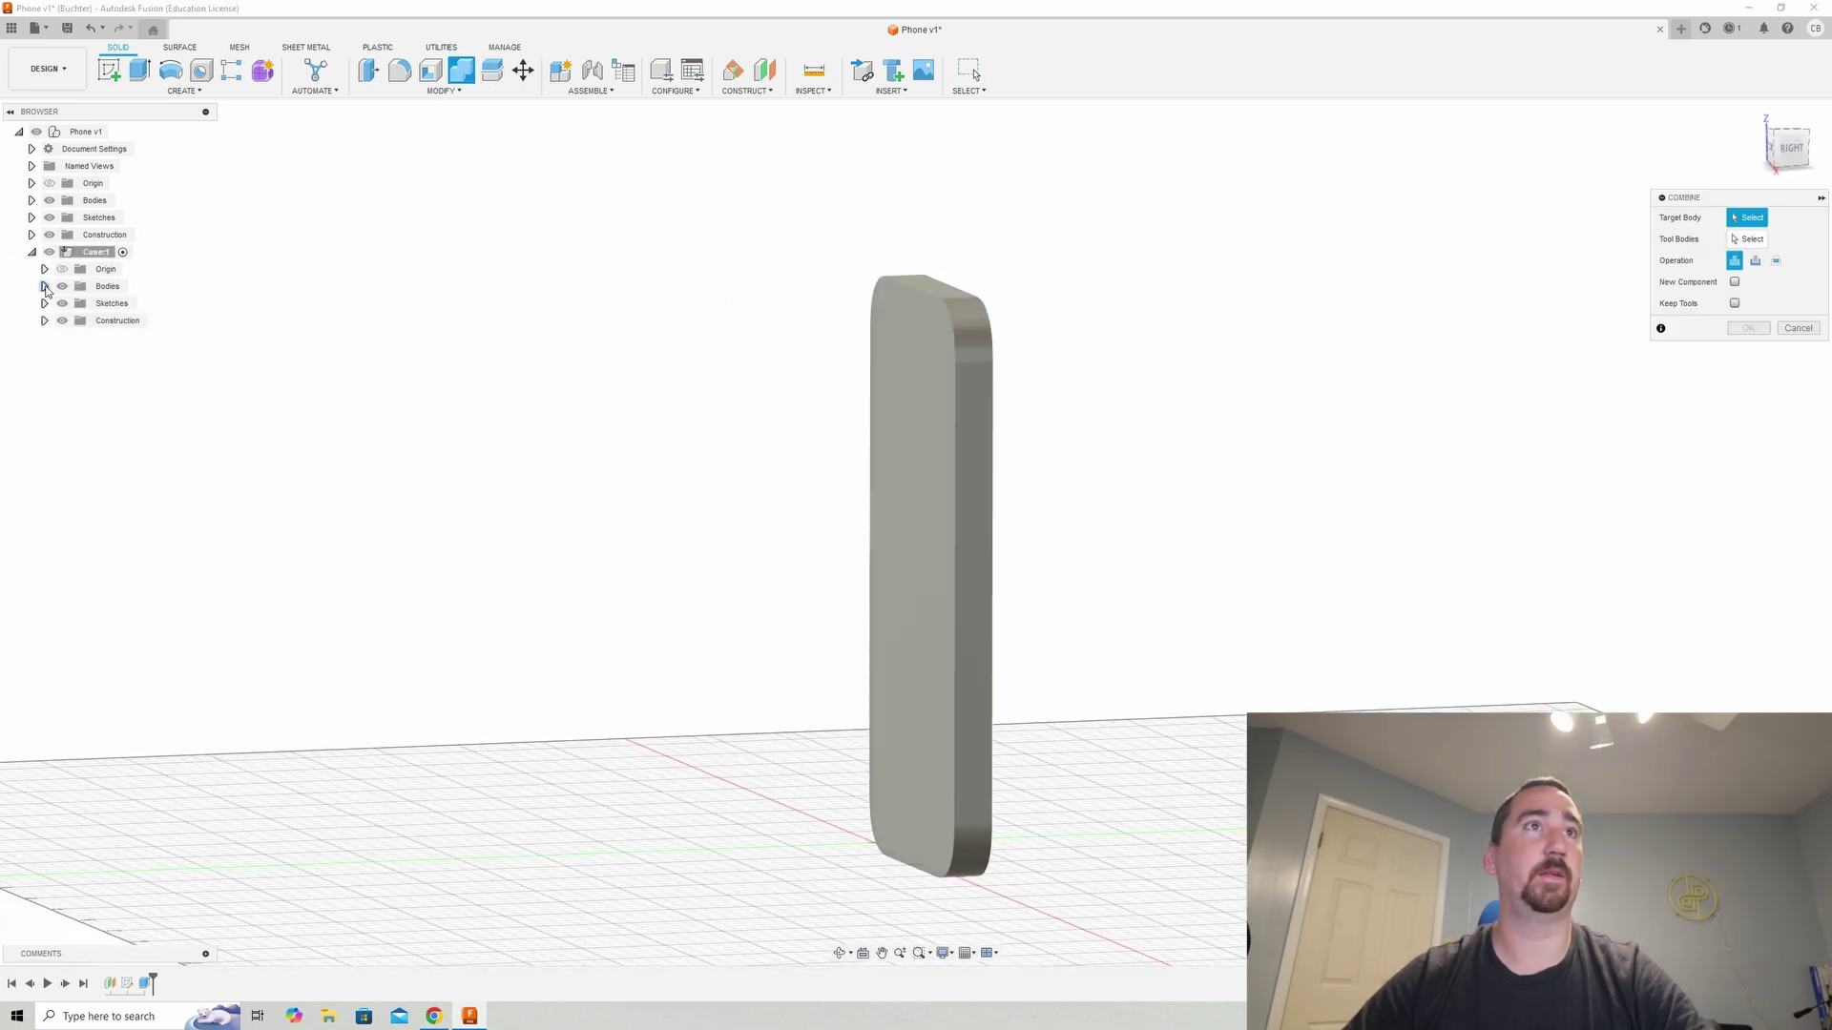
click(121, 304)
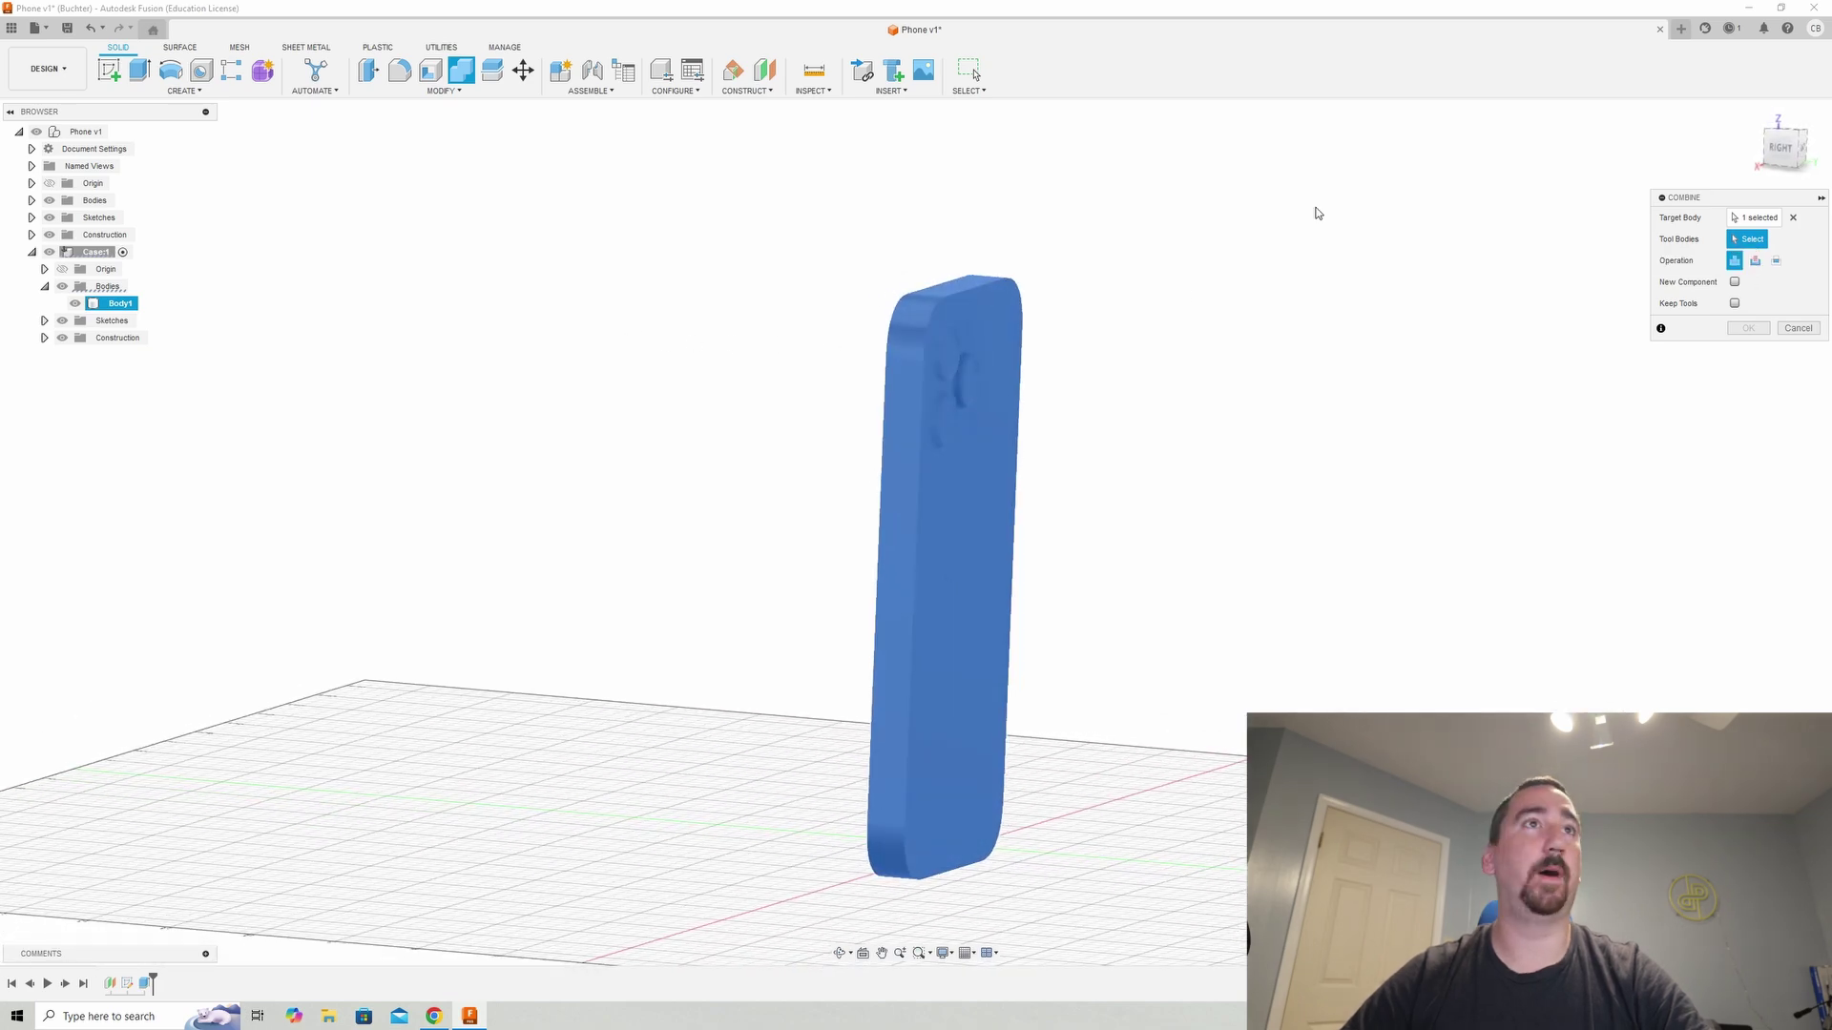
click(31, 200)
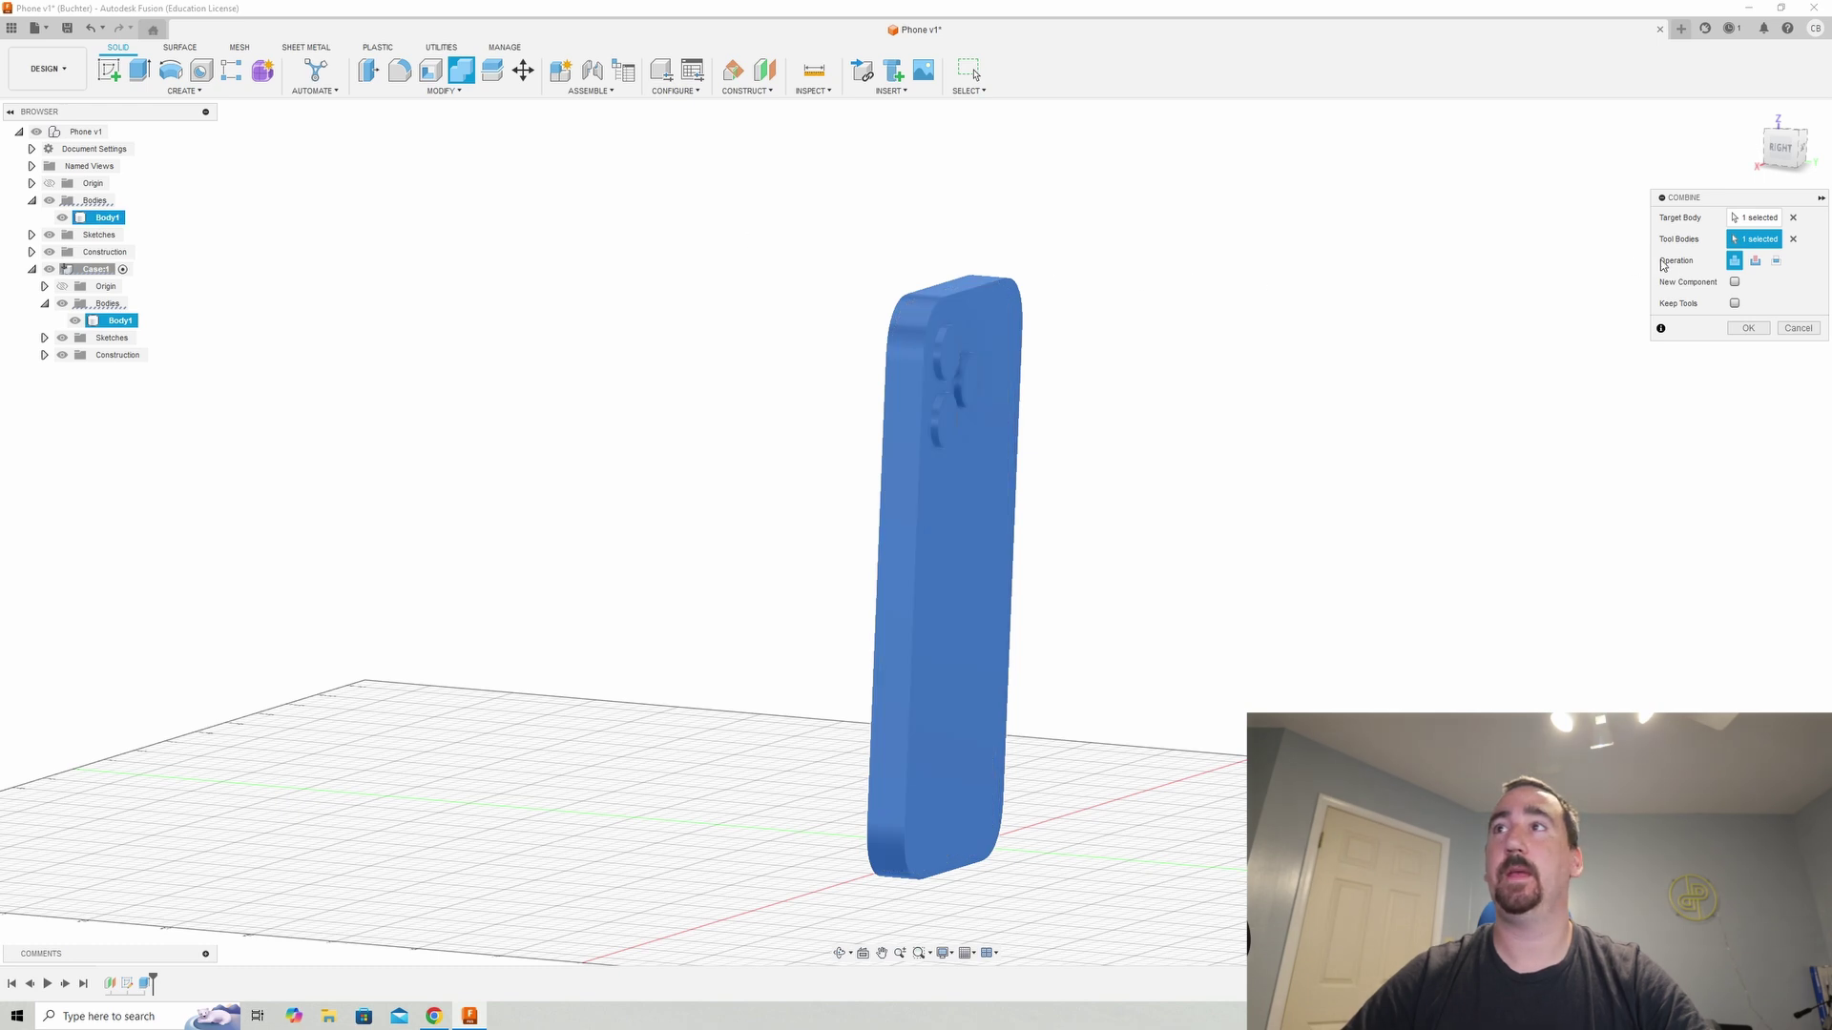
click(1757, 260)
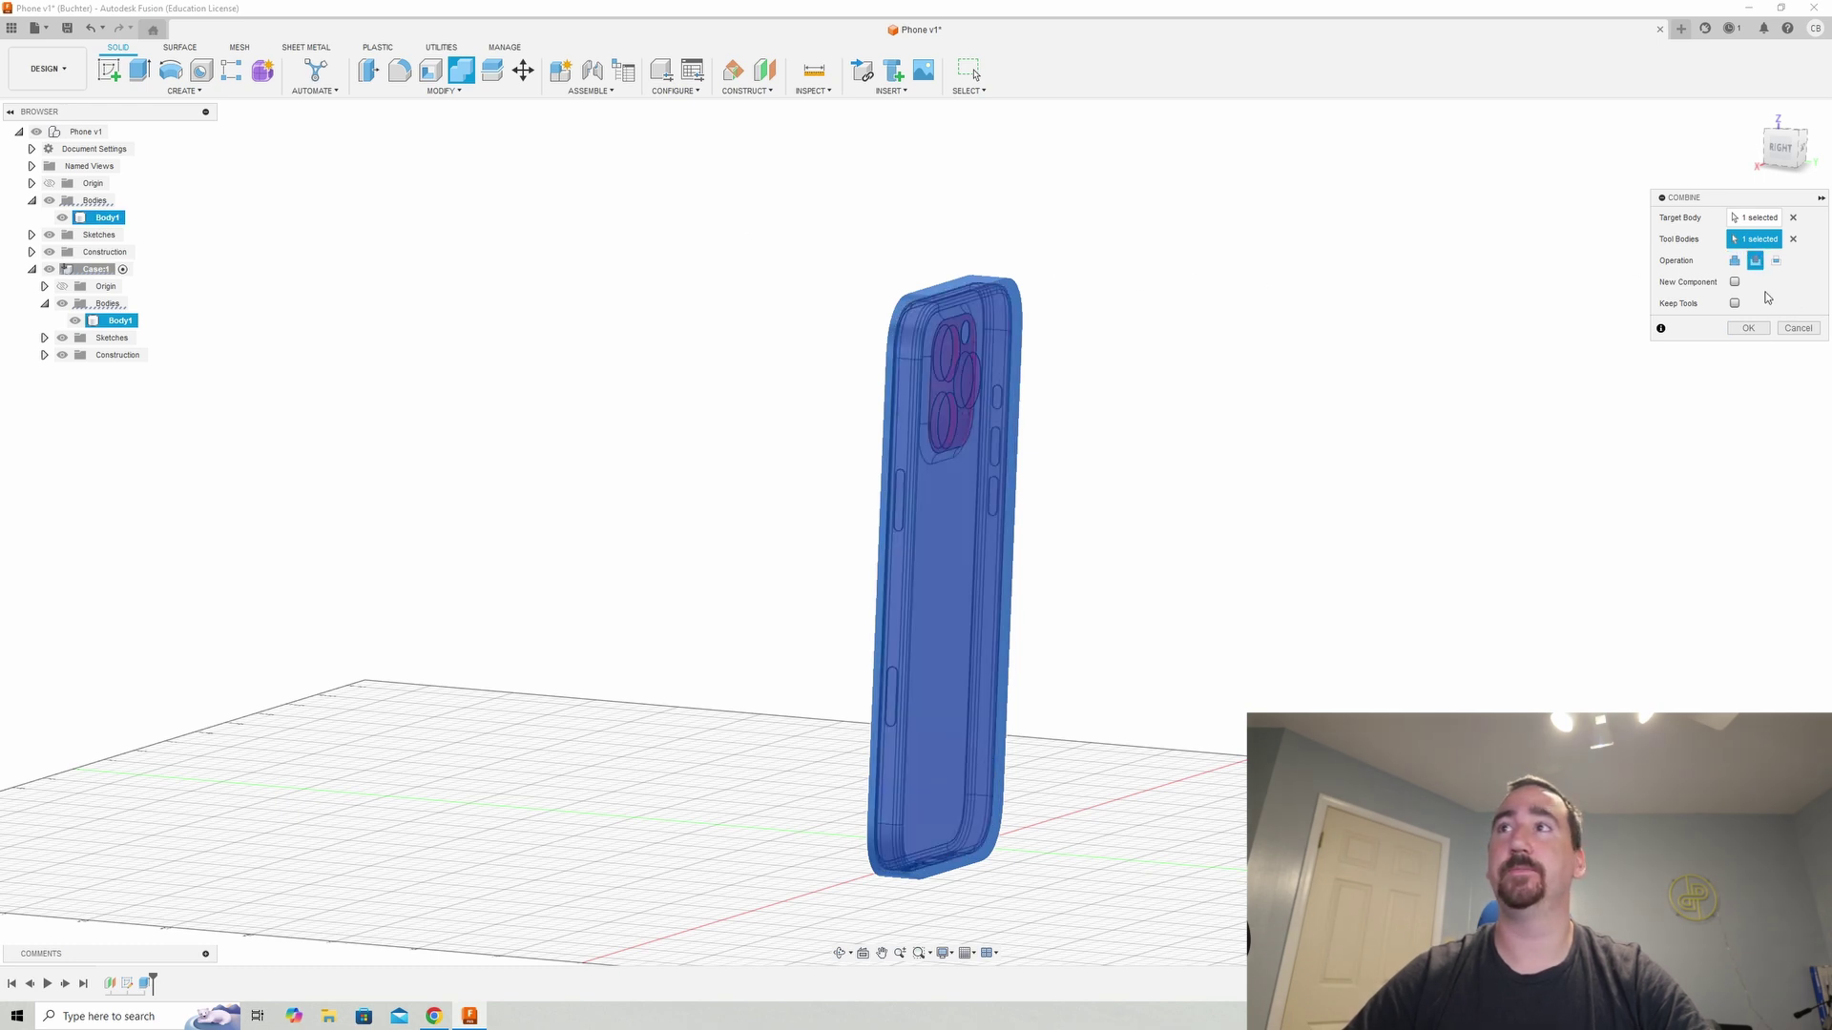
click(1735, 305)
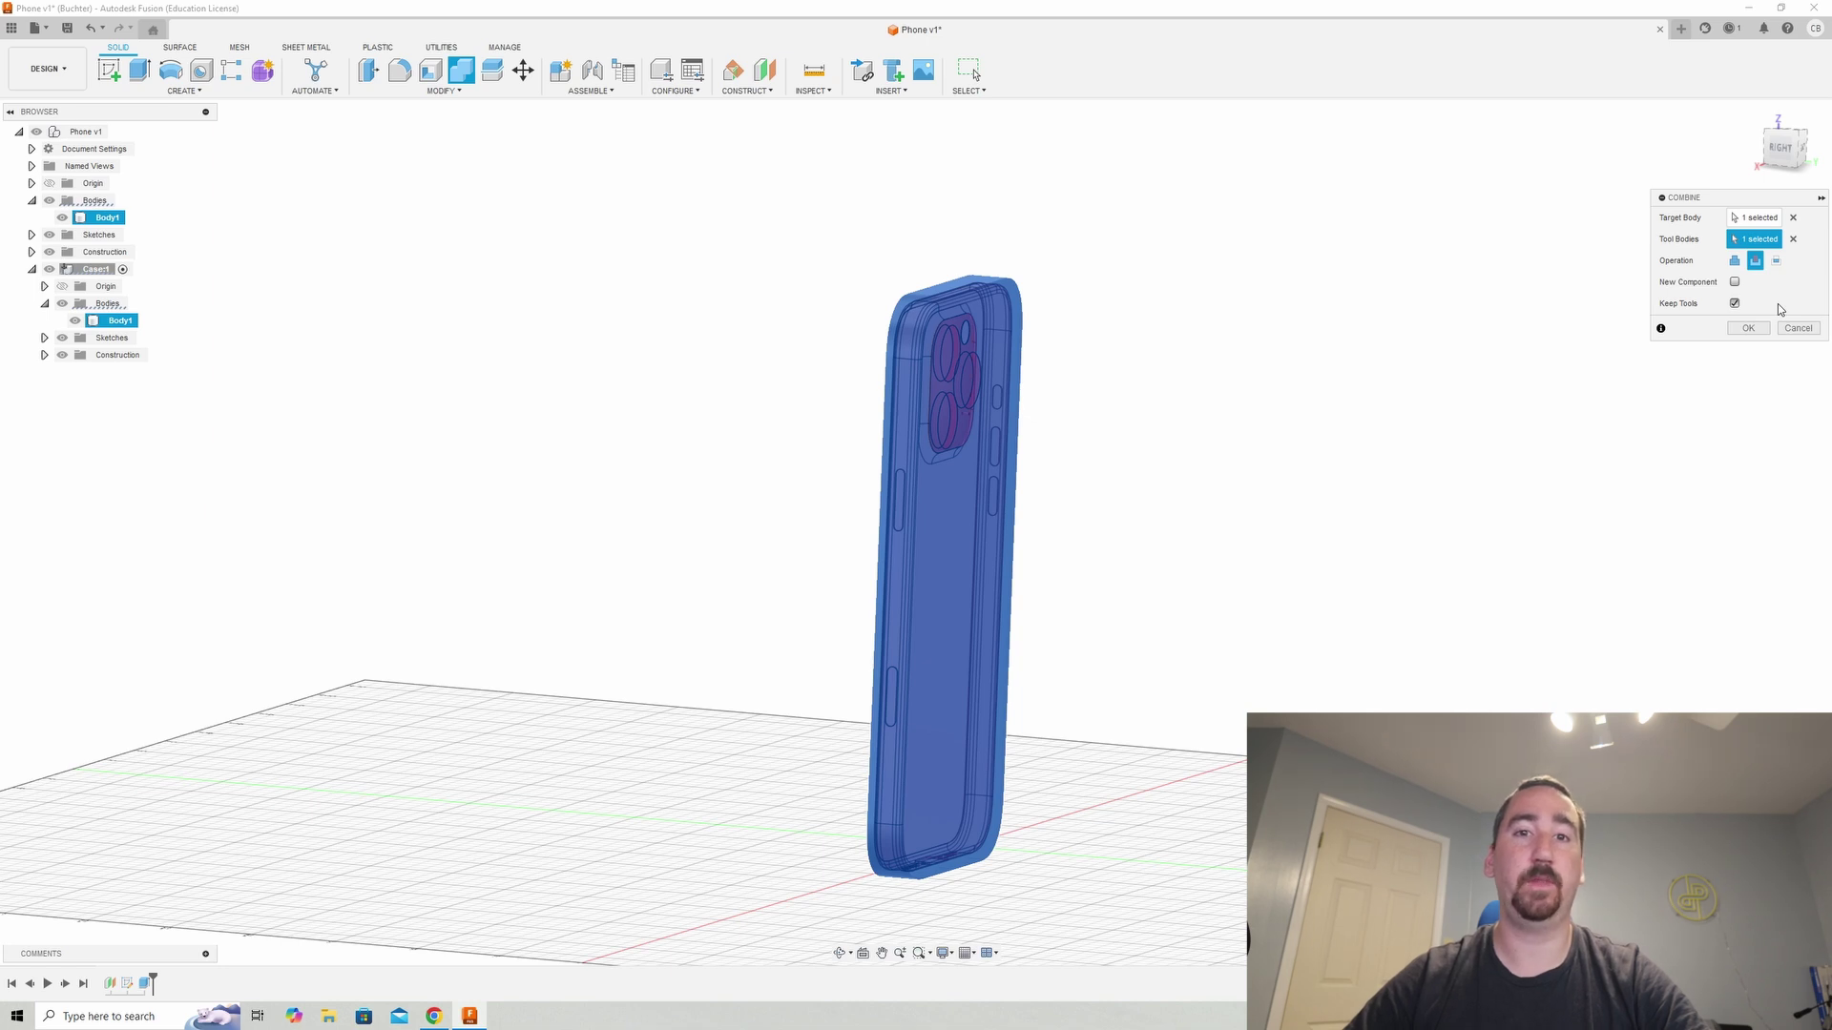
click(1748, 329)
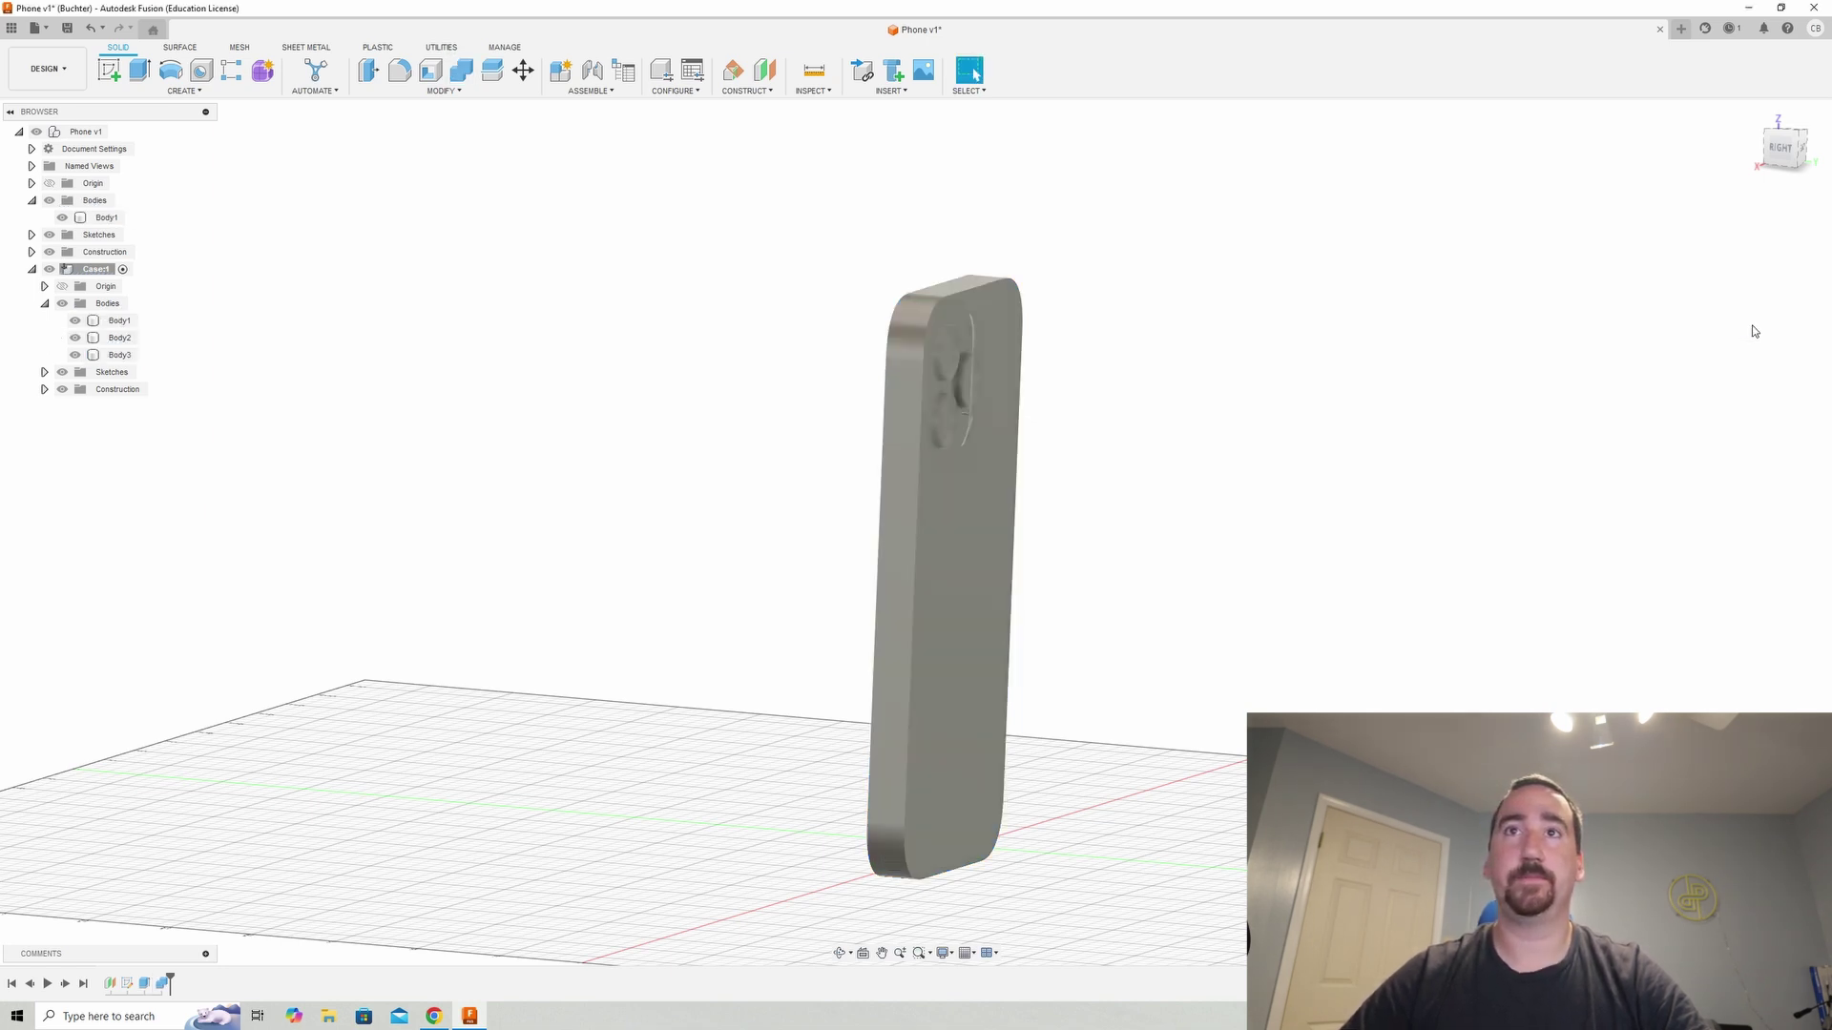
- Hide the phone's bodies and examine the camera opening in the back of the case
shift+middle_drag(1546, 317, 1246, 300)
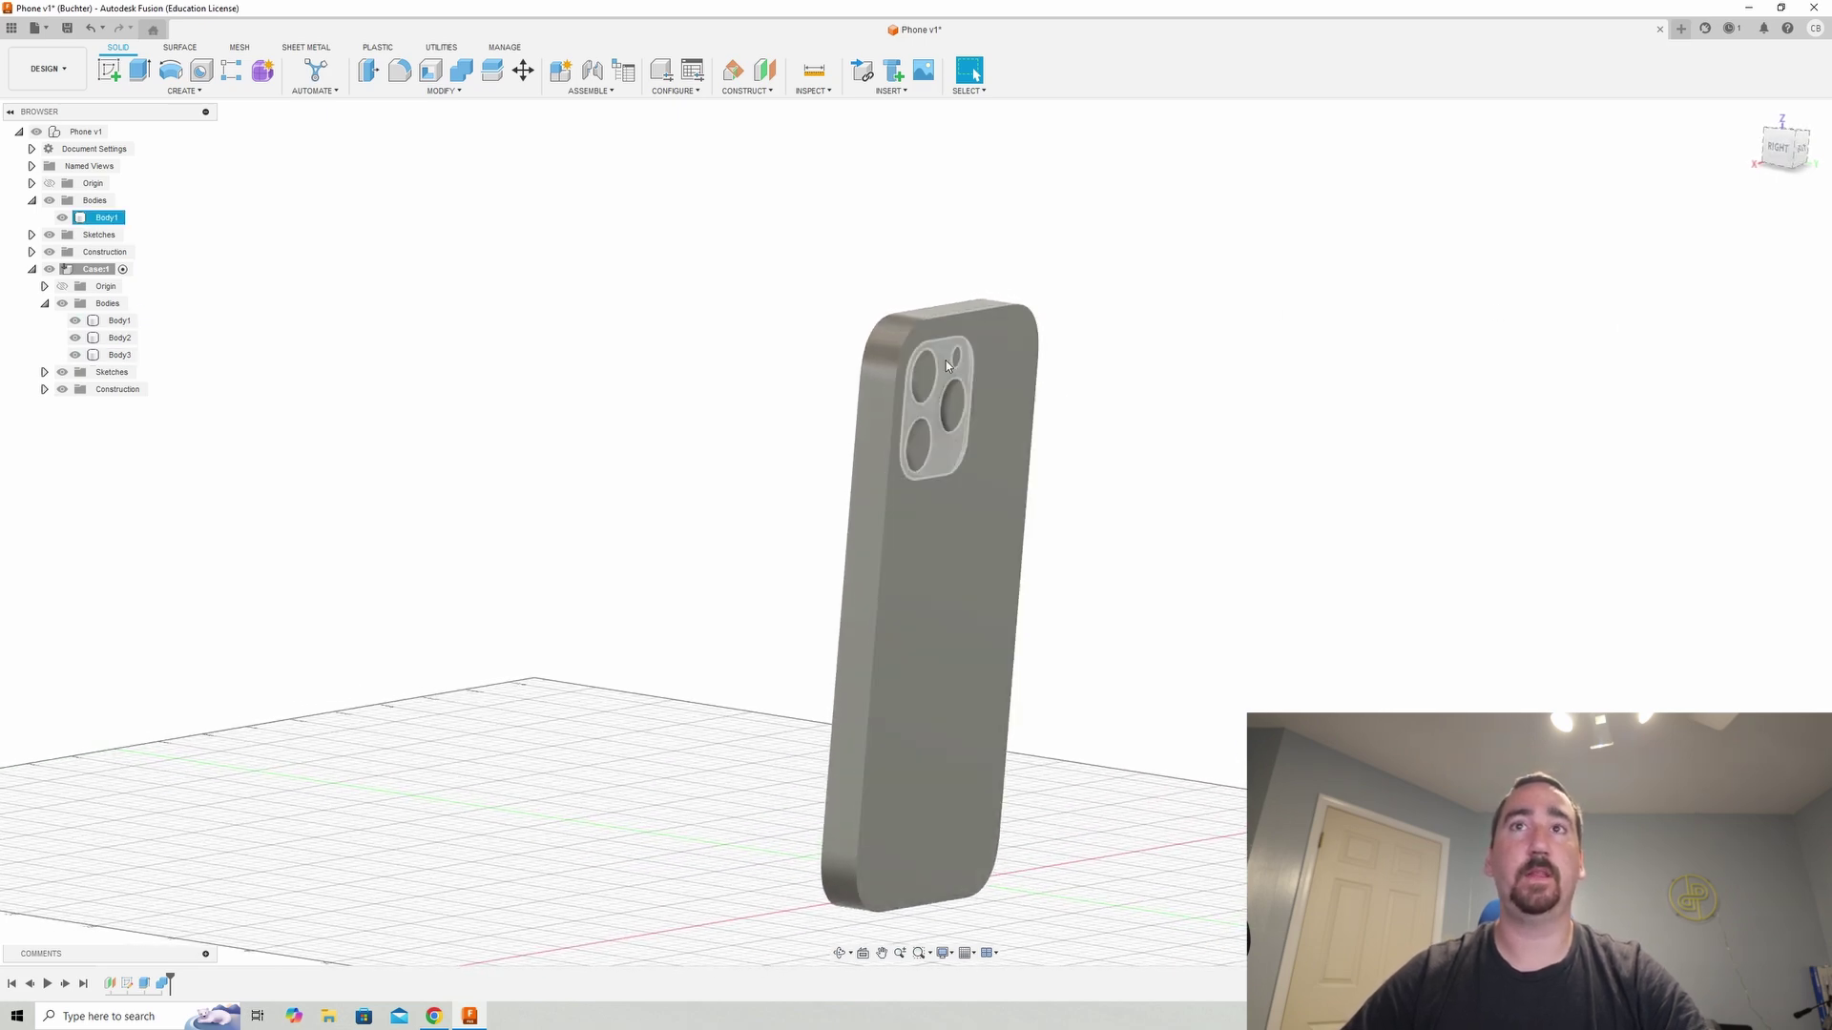
shift+middle_drag(809, 448, 784, 445)
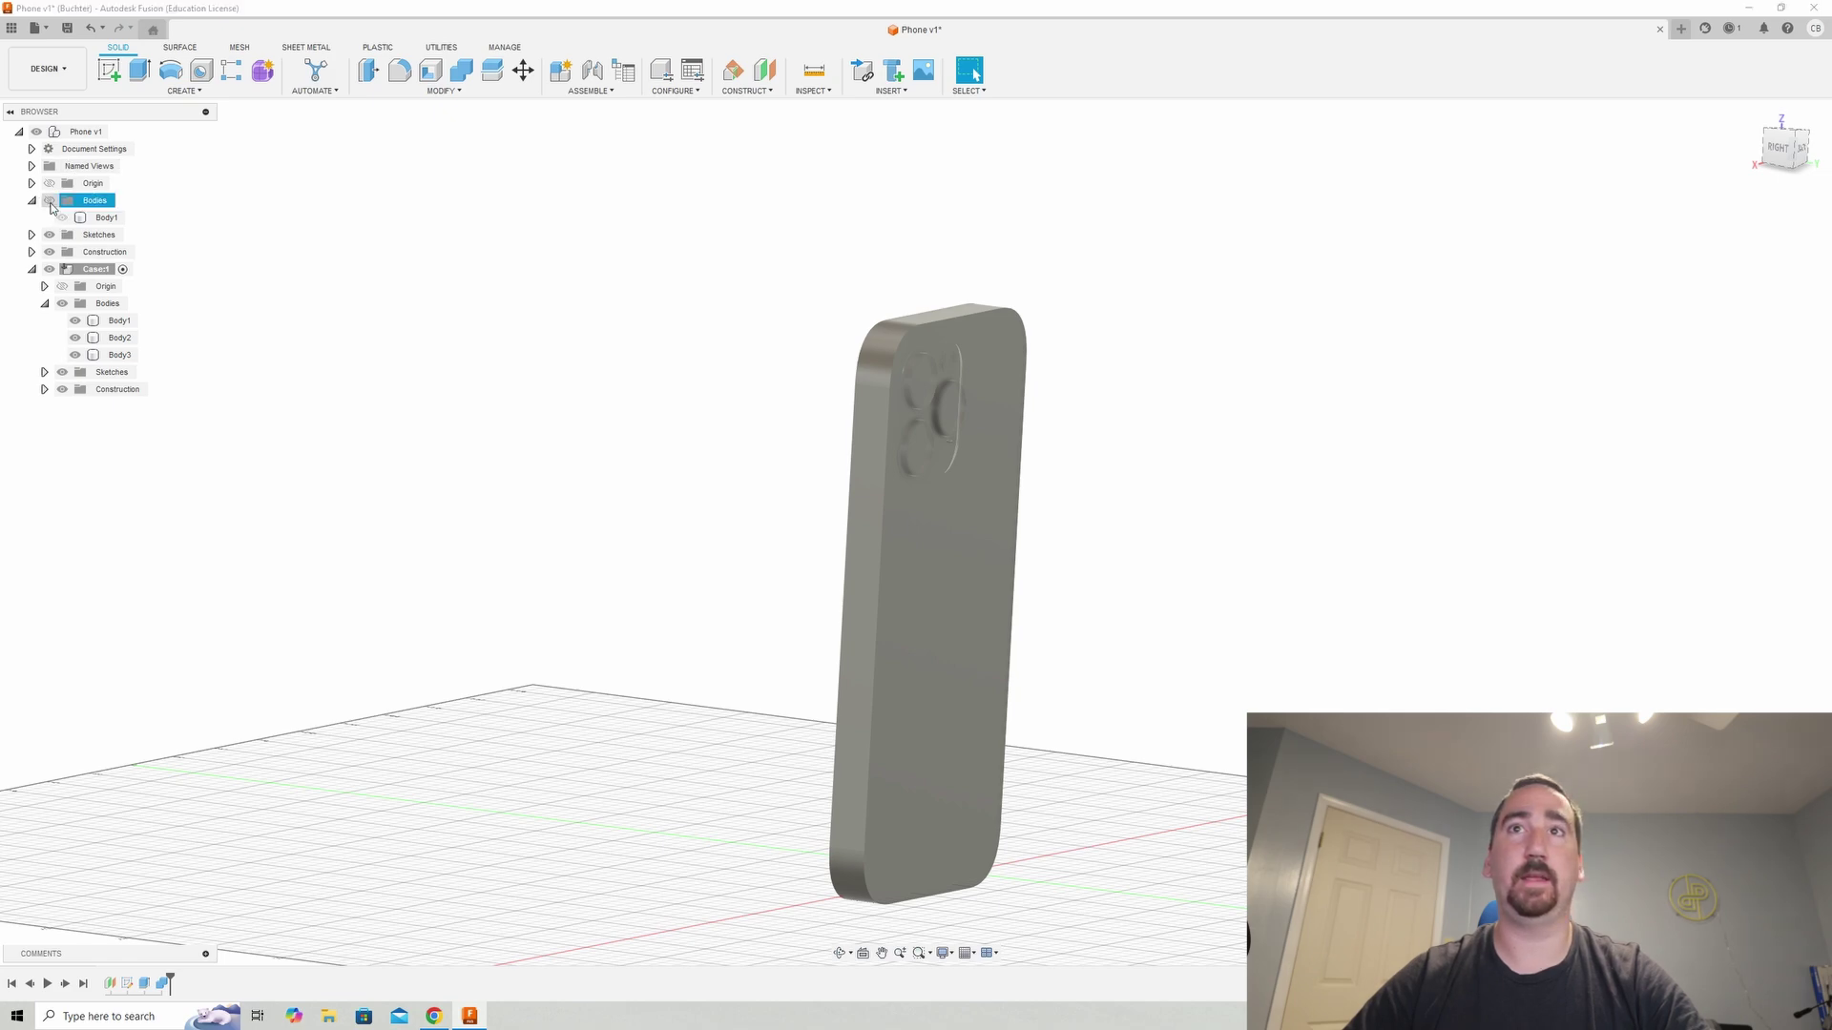
shift+middle_drag(1070, 351, 1078, 375)
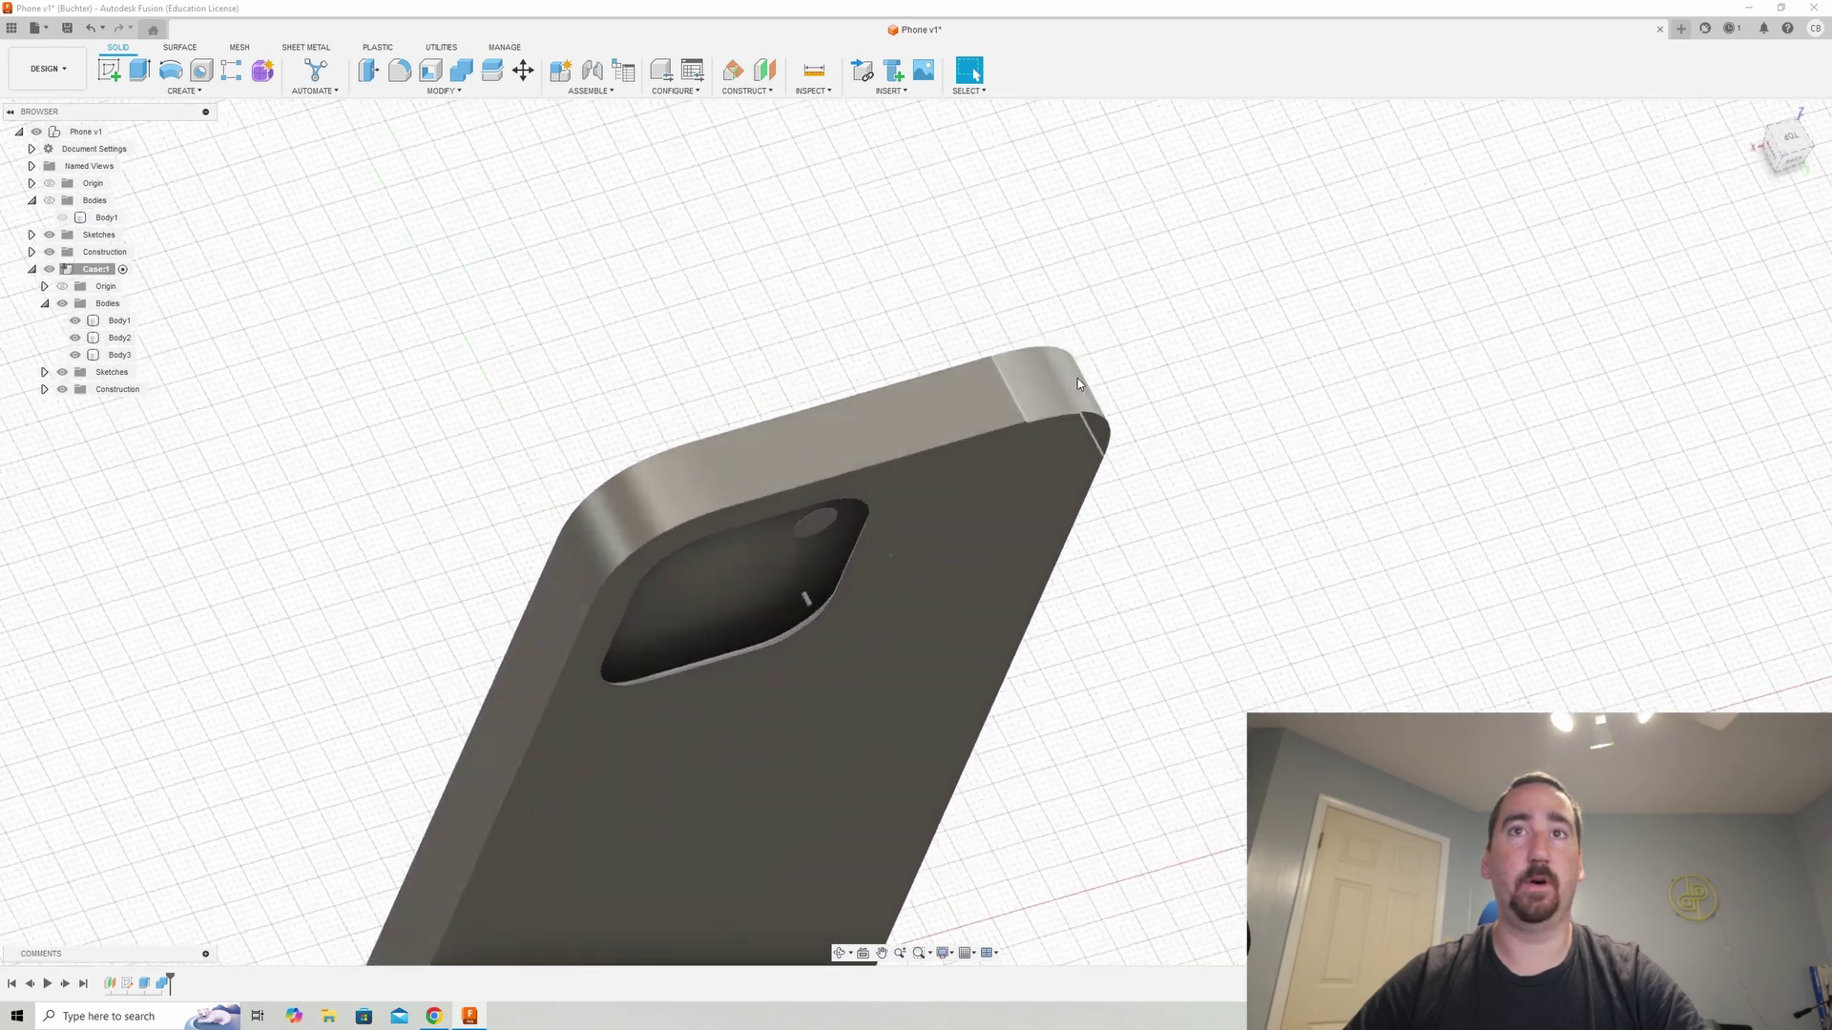
shift+middle_drag(940, 589, 1050, 237)
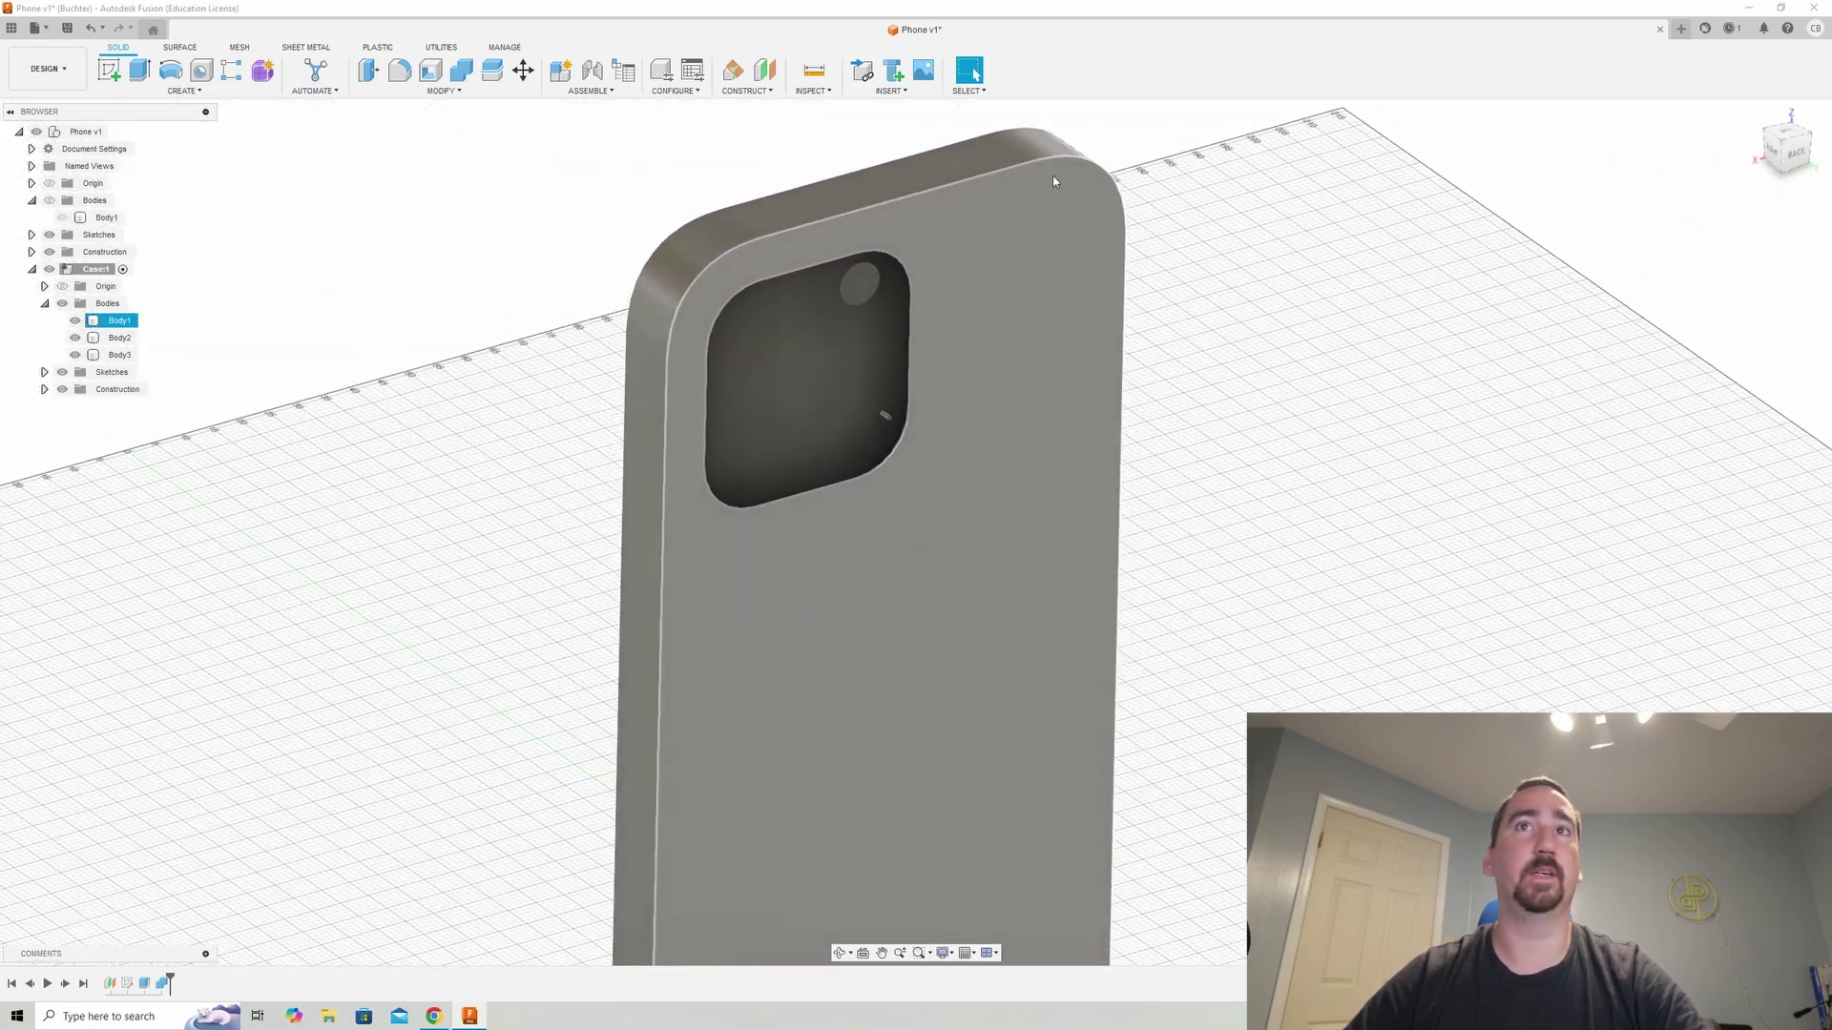
- Create a sketch on the case's inner face with Slice enabled, select the large inner profile and finish the sketch
click(111, 71)
drag(824, 457, 832, 480)
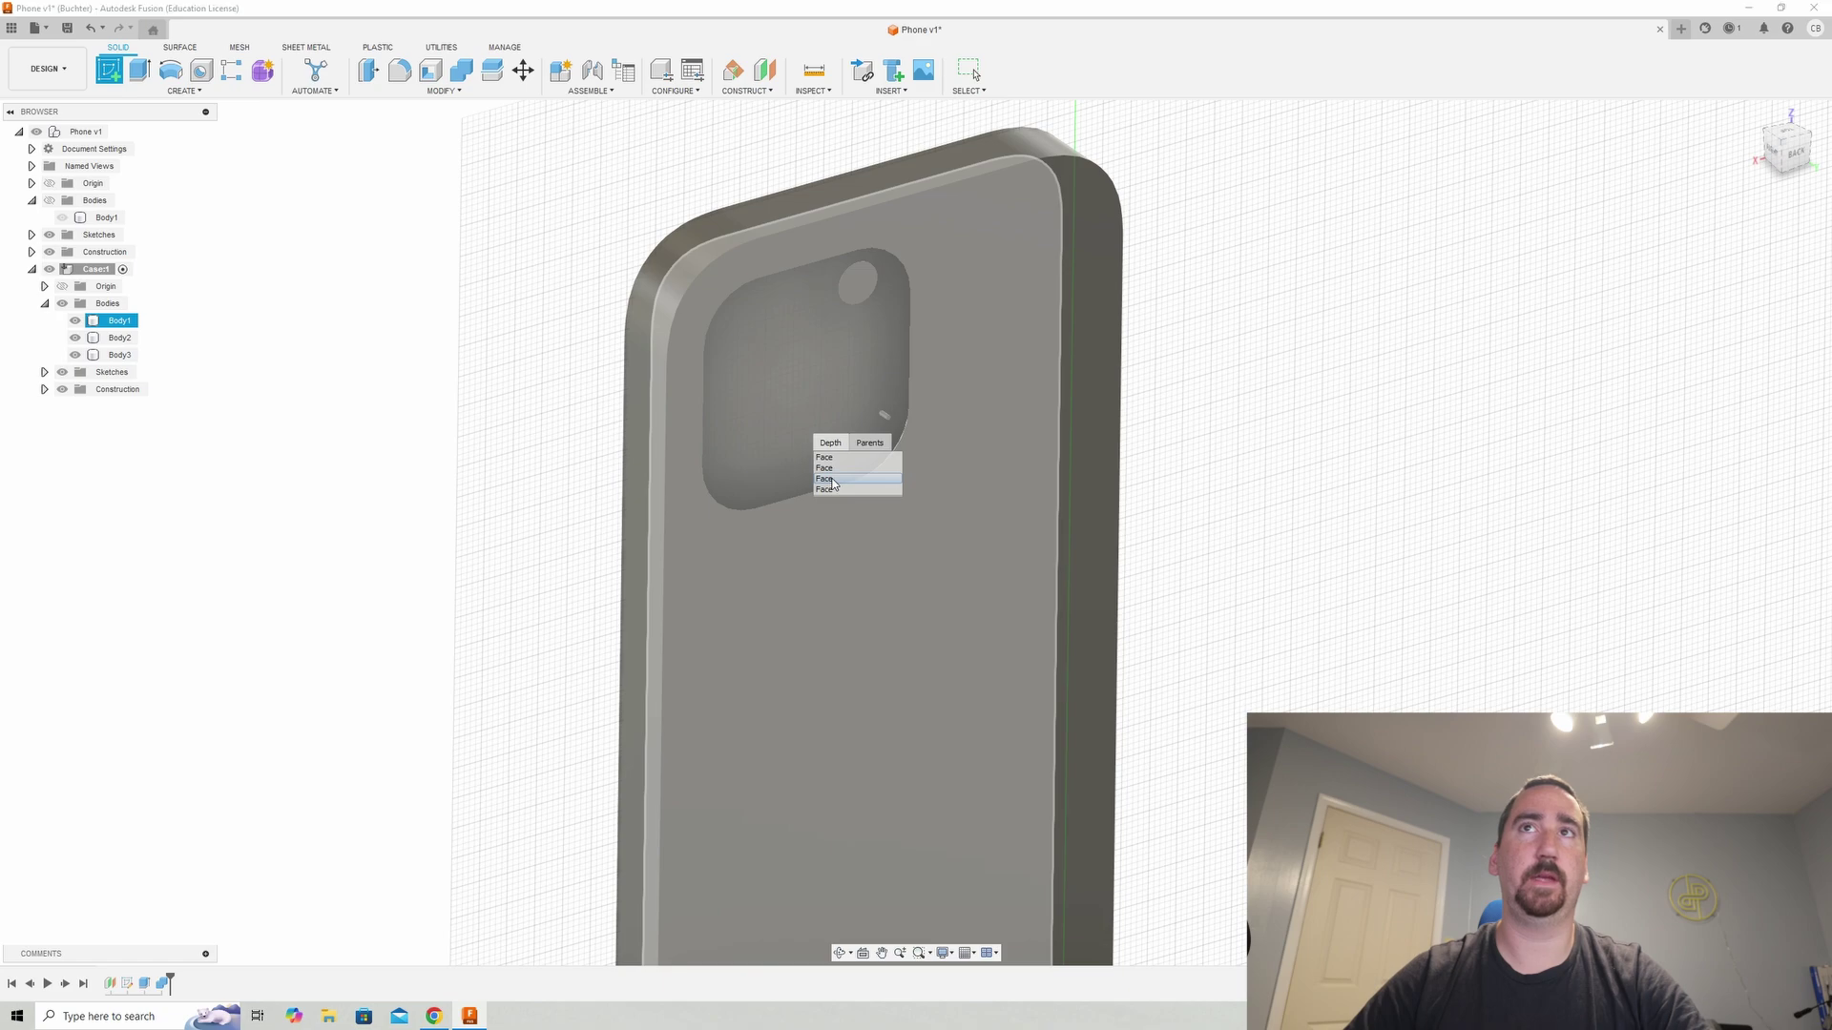
click(832, 482)
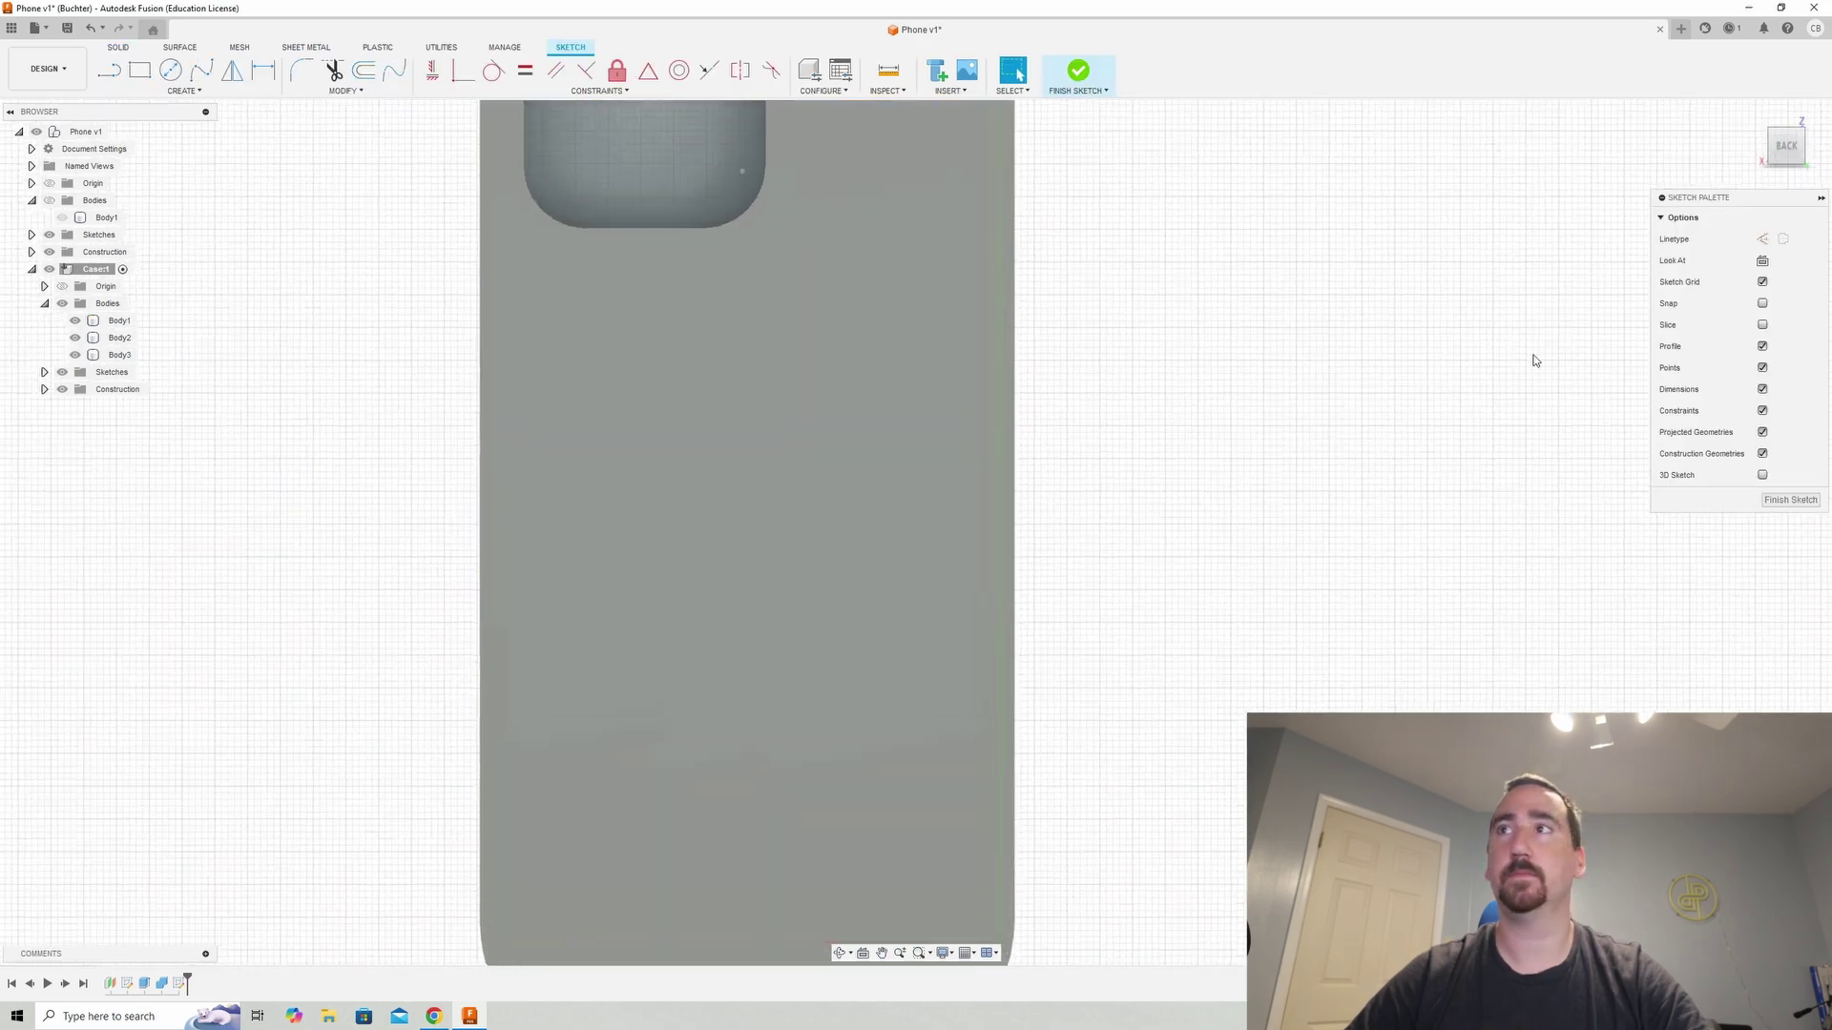
click(1762, 324)
scroll(1022, 408, down, 1)
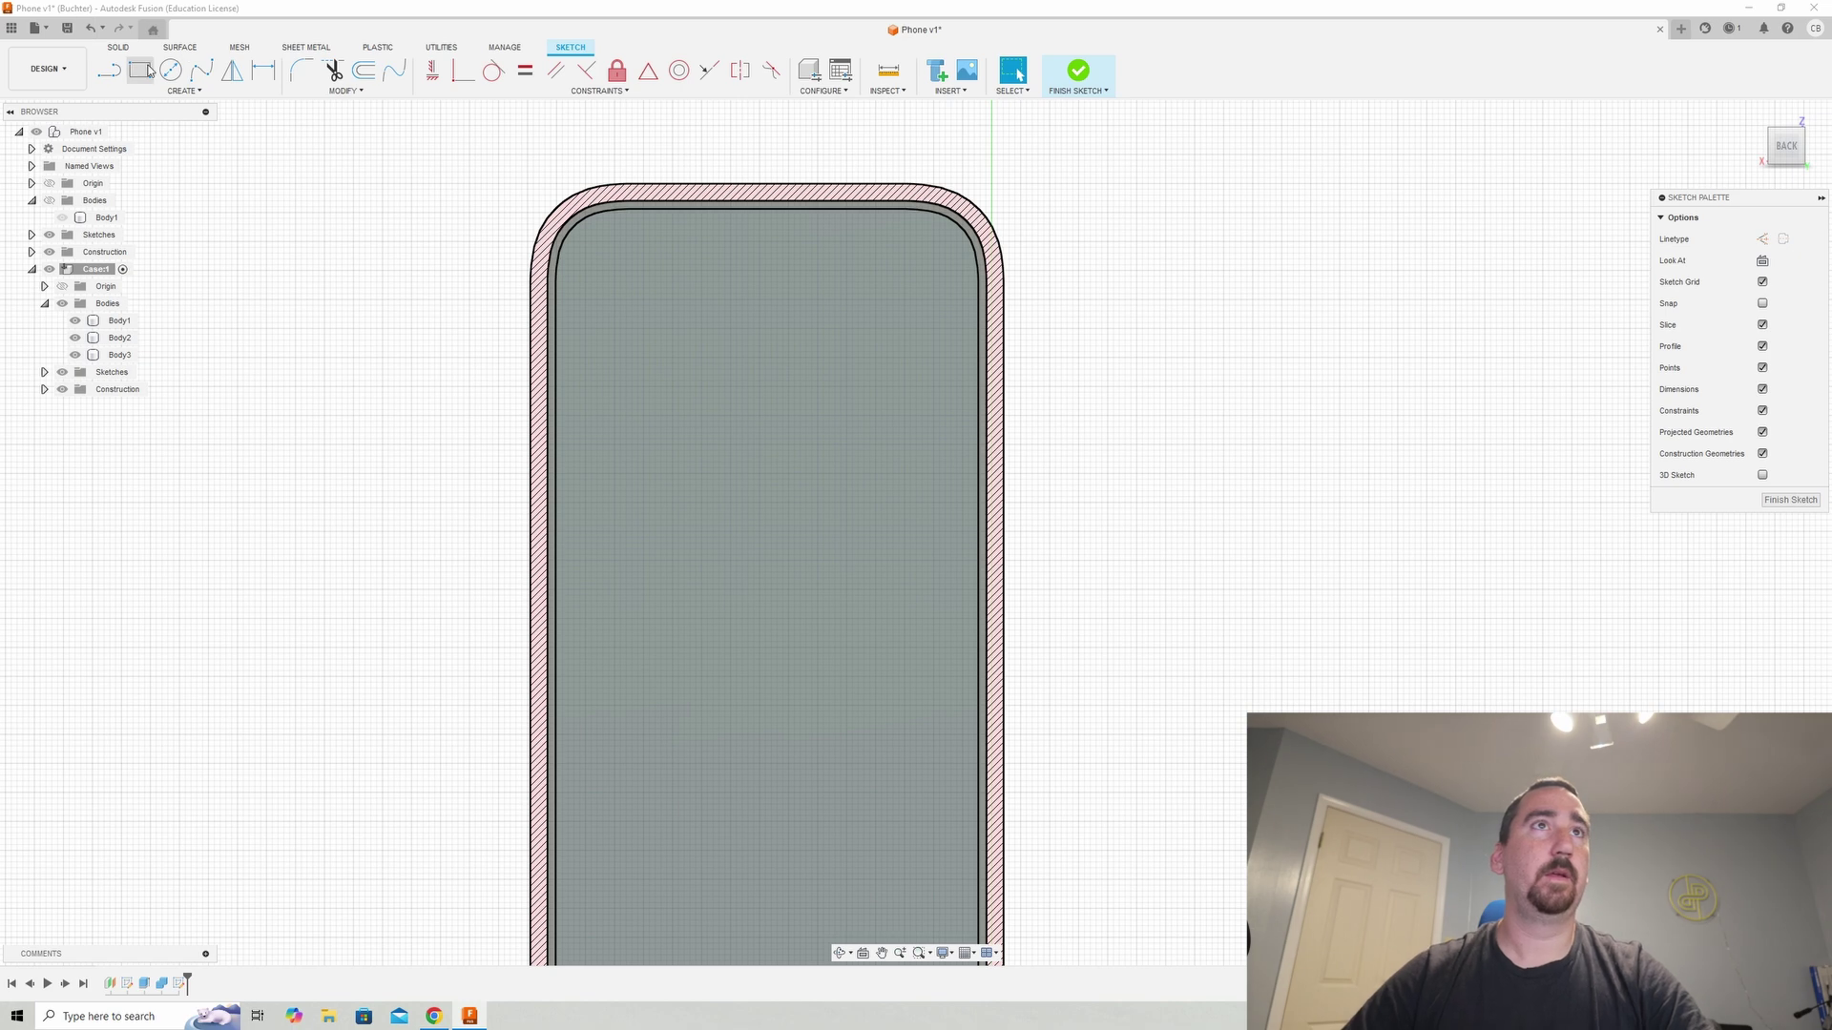
click(620, 281)
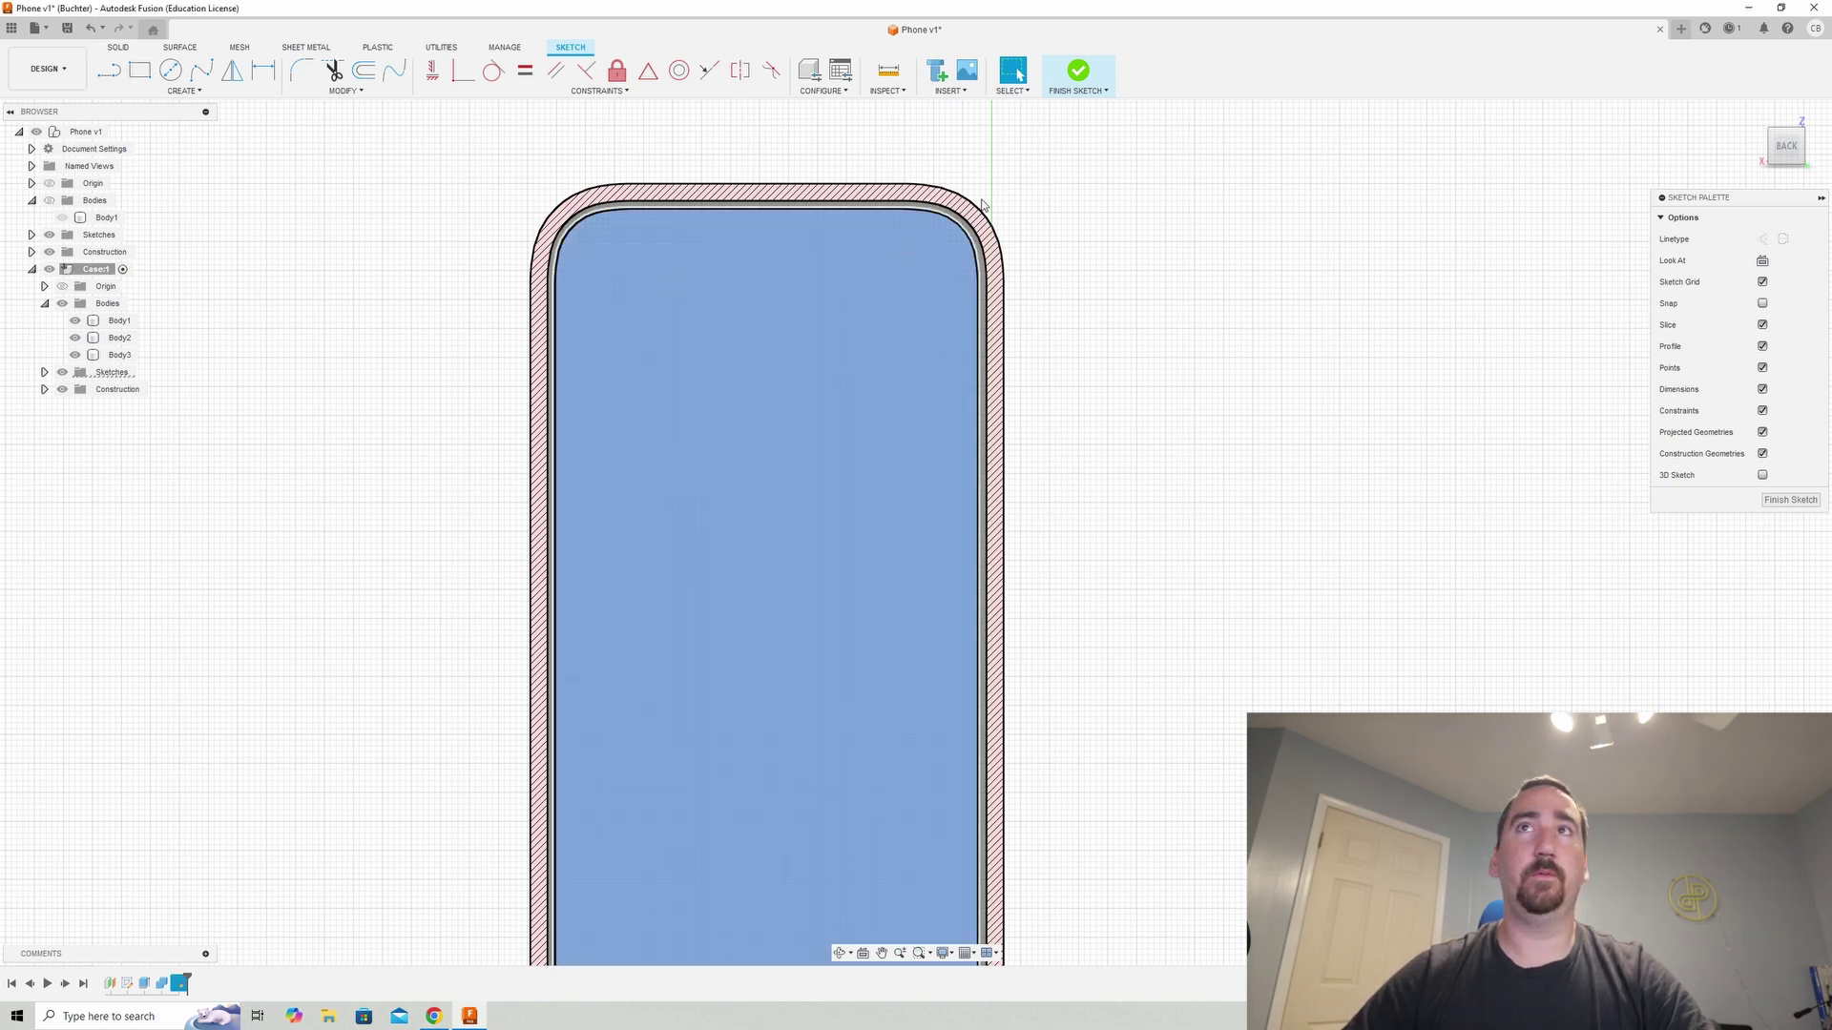
click(1078, 71)
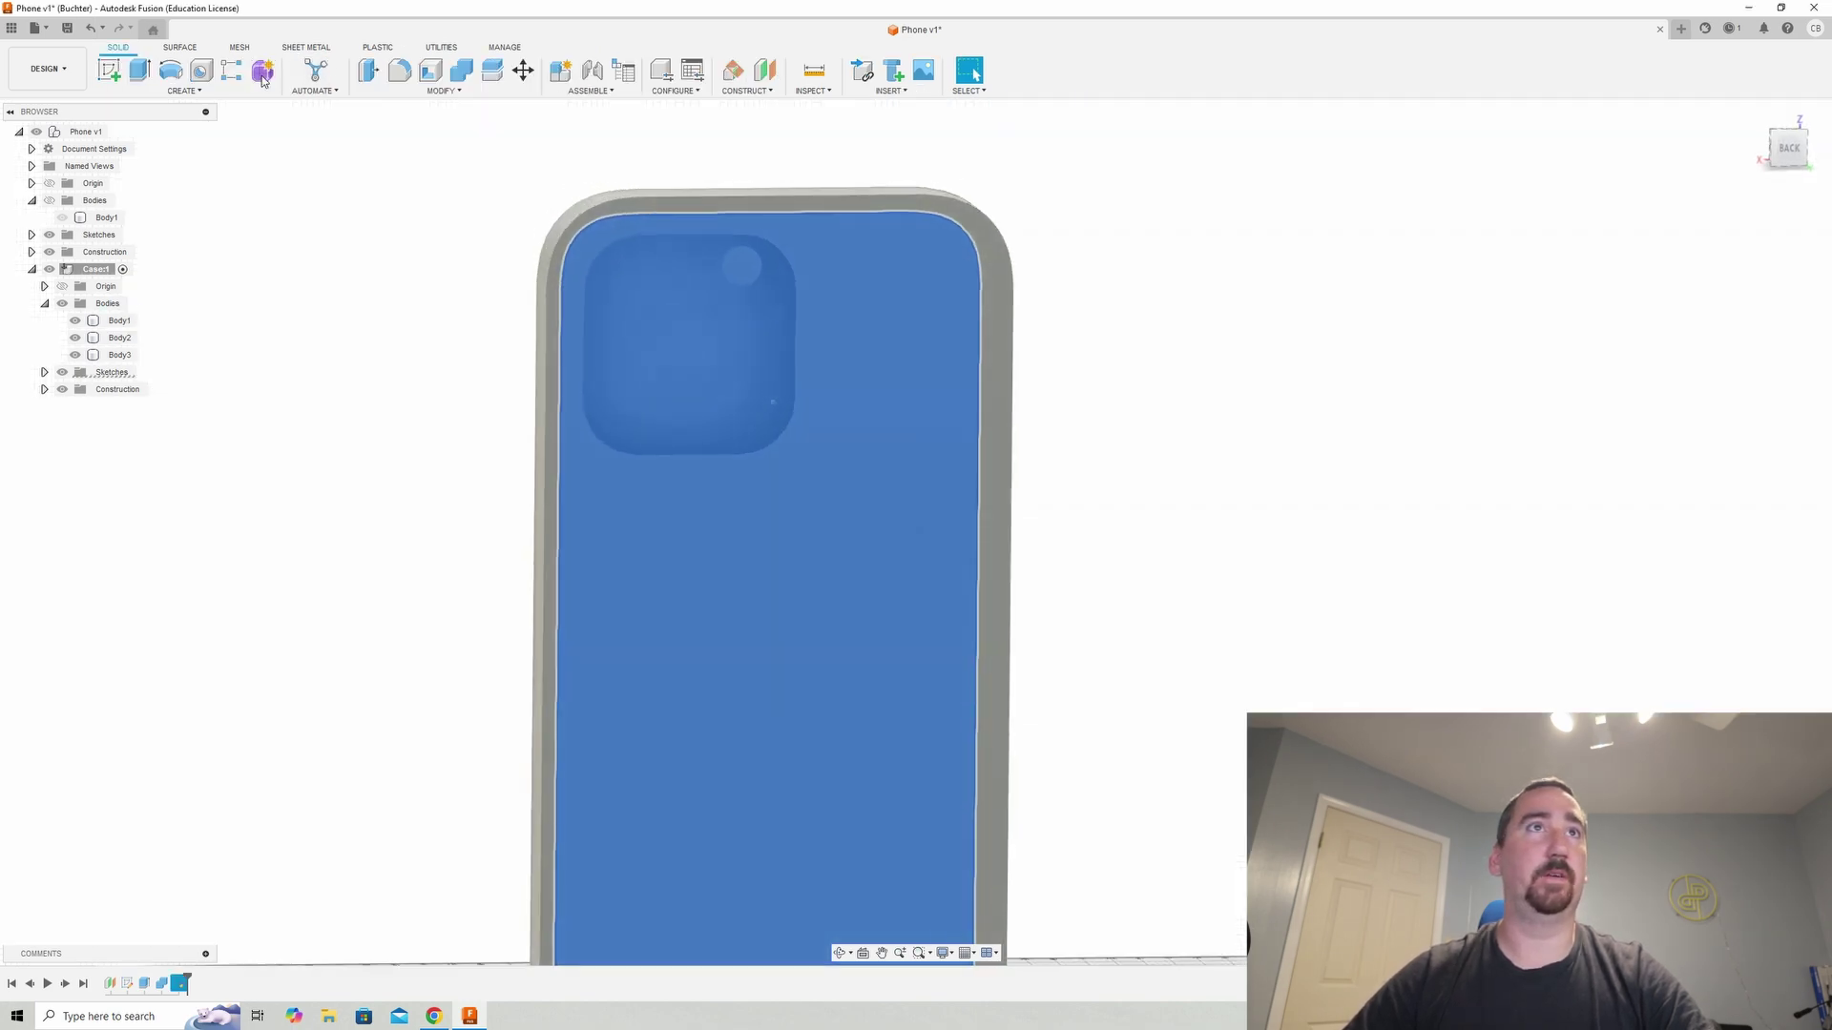
- Extrude the inner profile as a cut with extent All, flipped toward the screen side, to open the front of the case
click(142, 70)
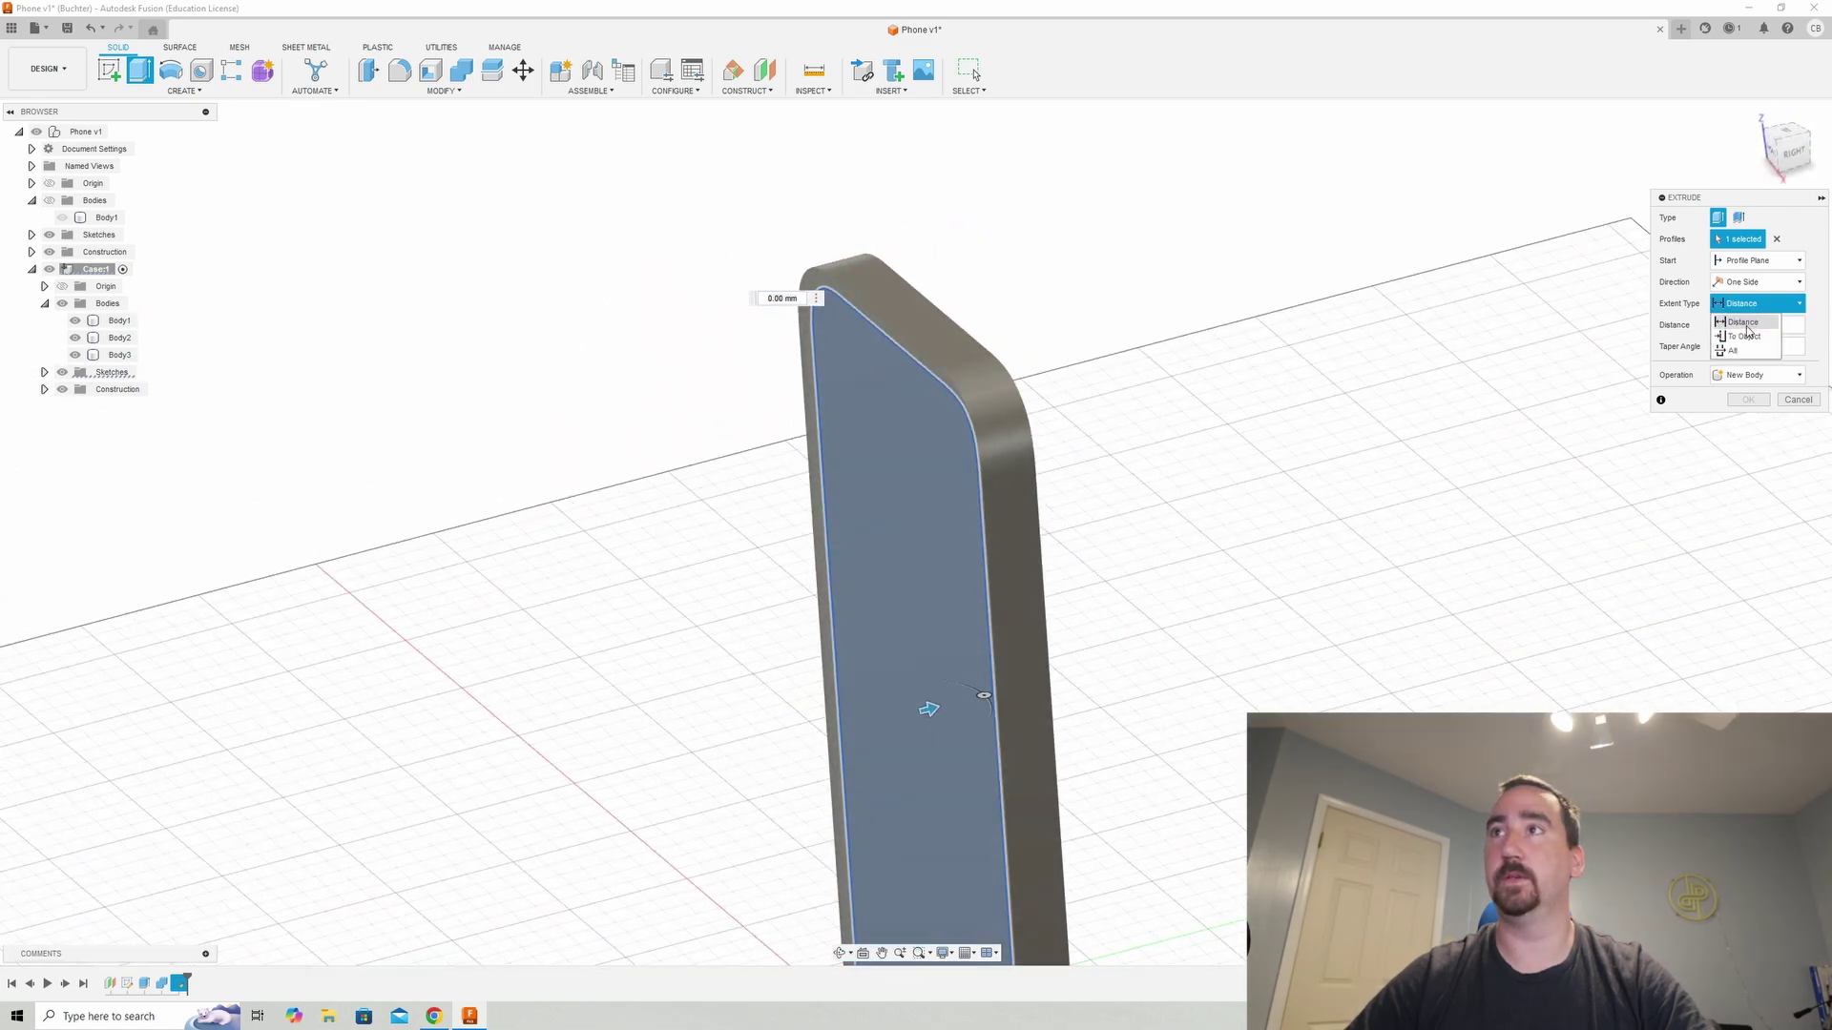
click(1760, 381)
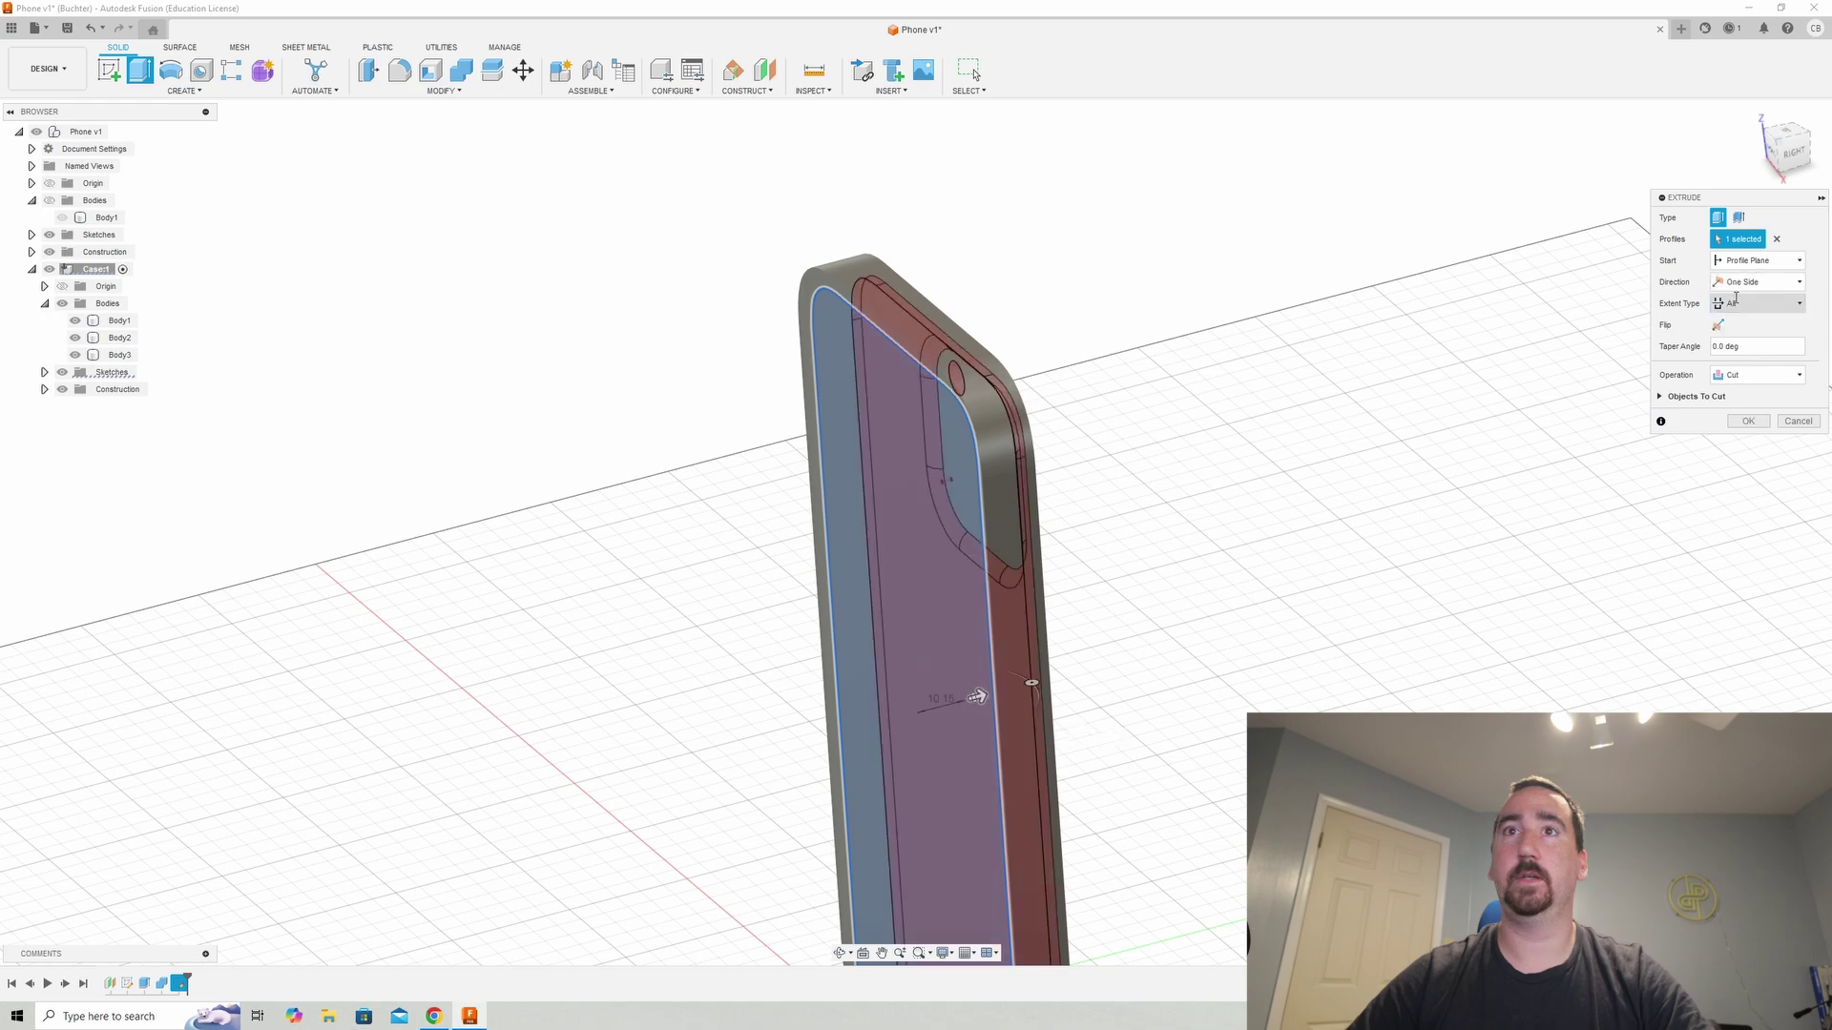
shift+middle_drag(1031, 683, 973, 639)
shift+middle_drag(852, 664, 859, 656)
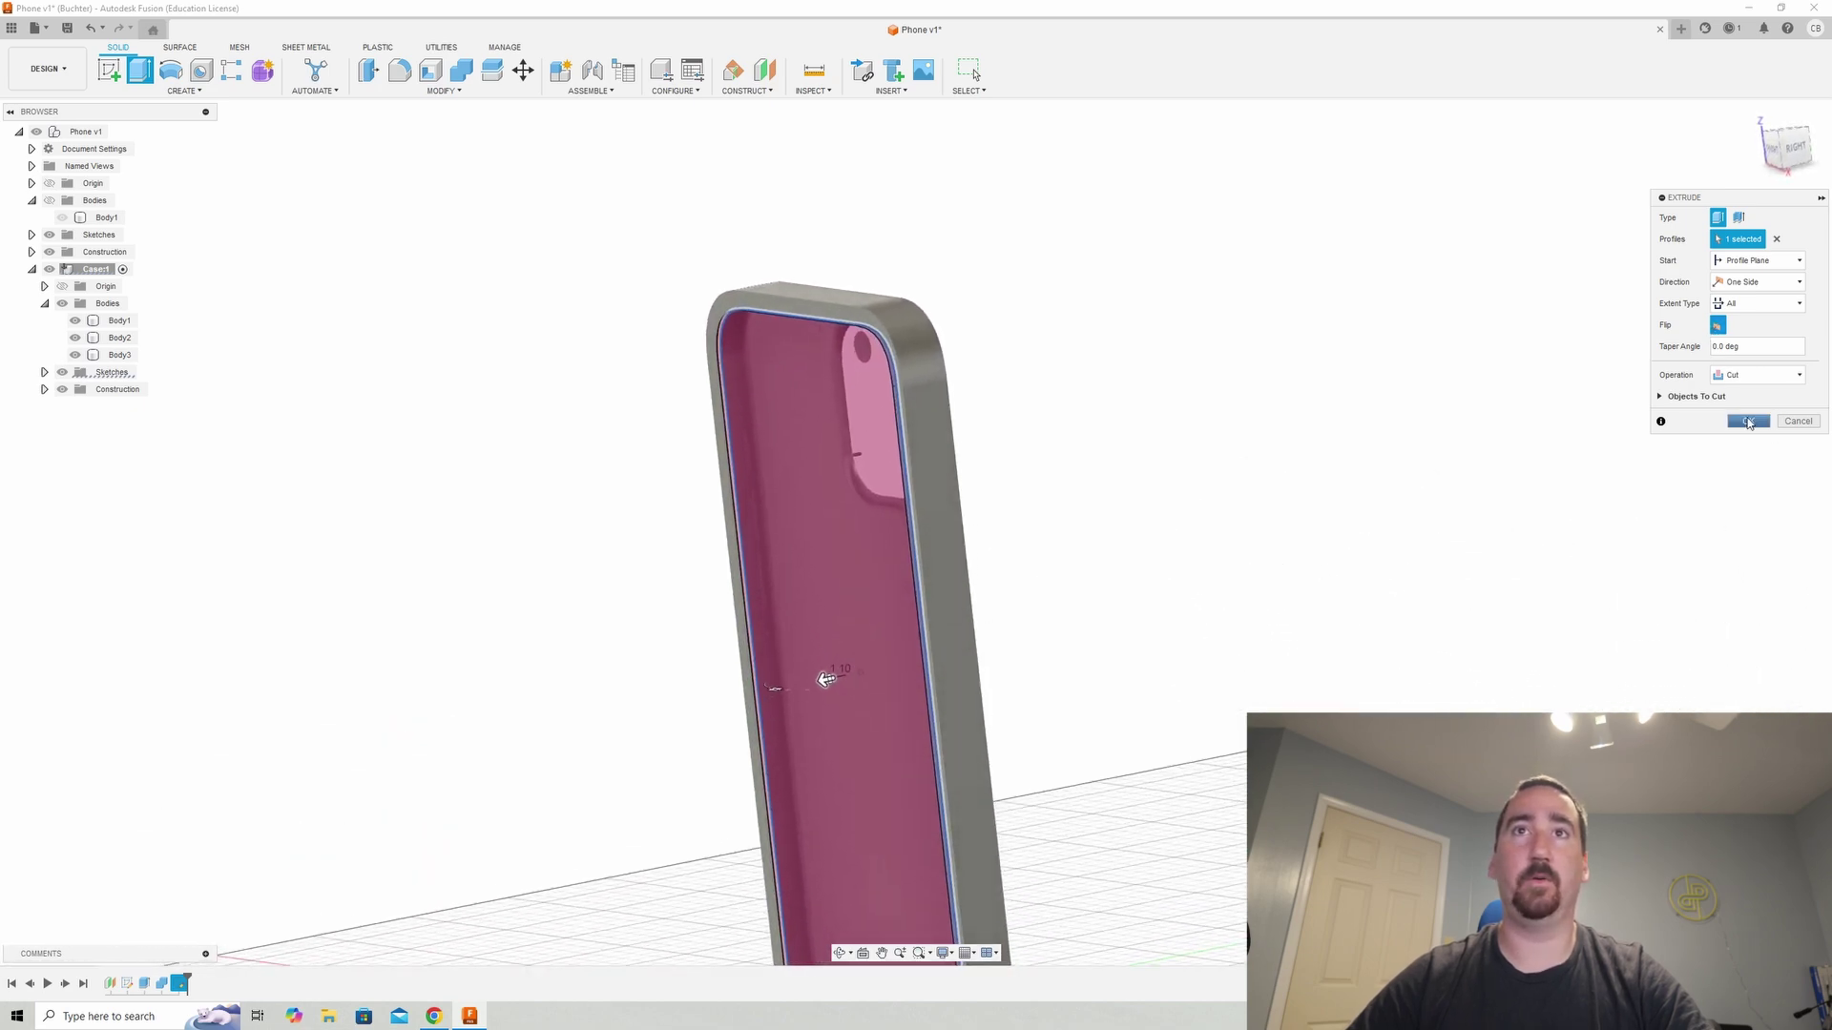
click(1749, 421)
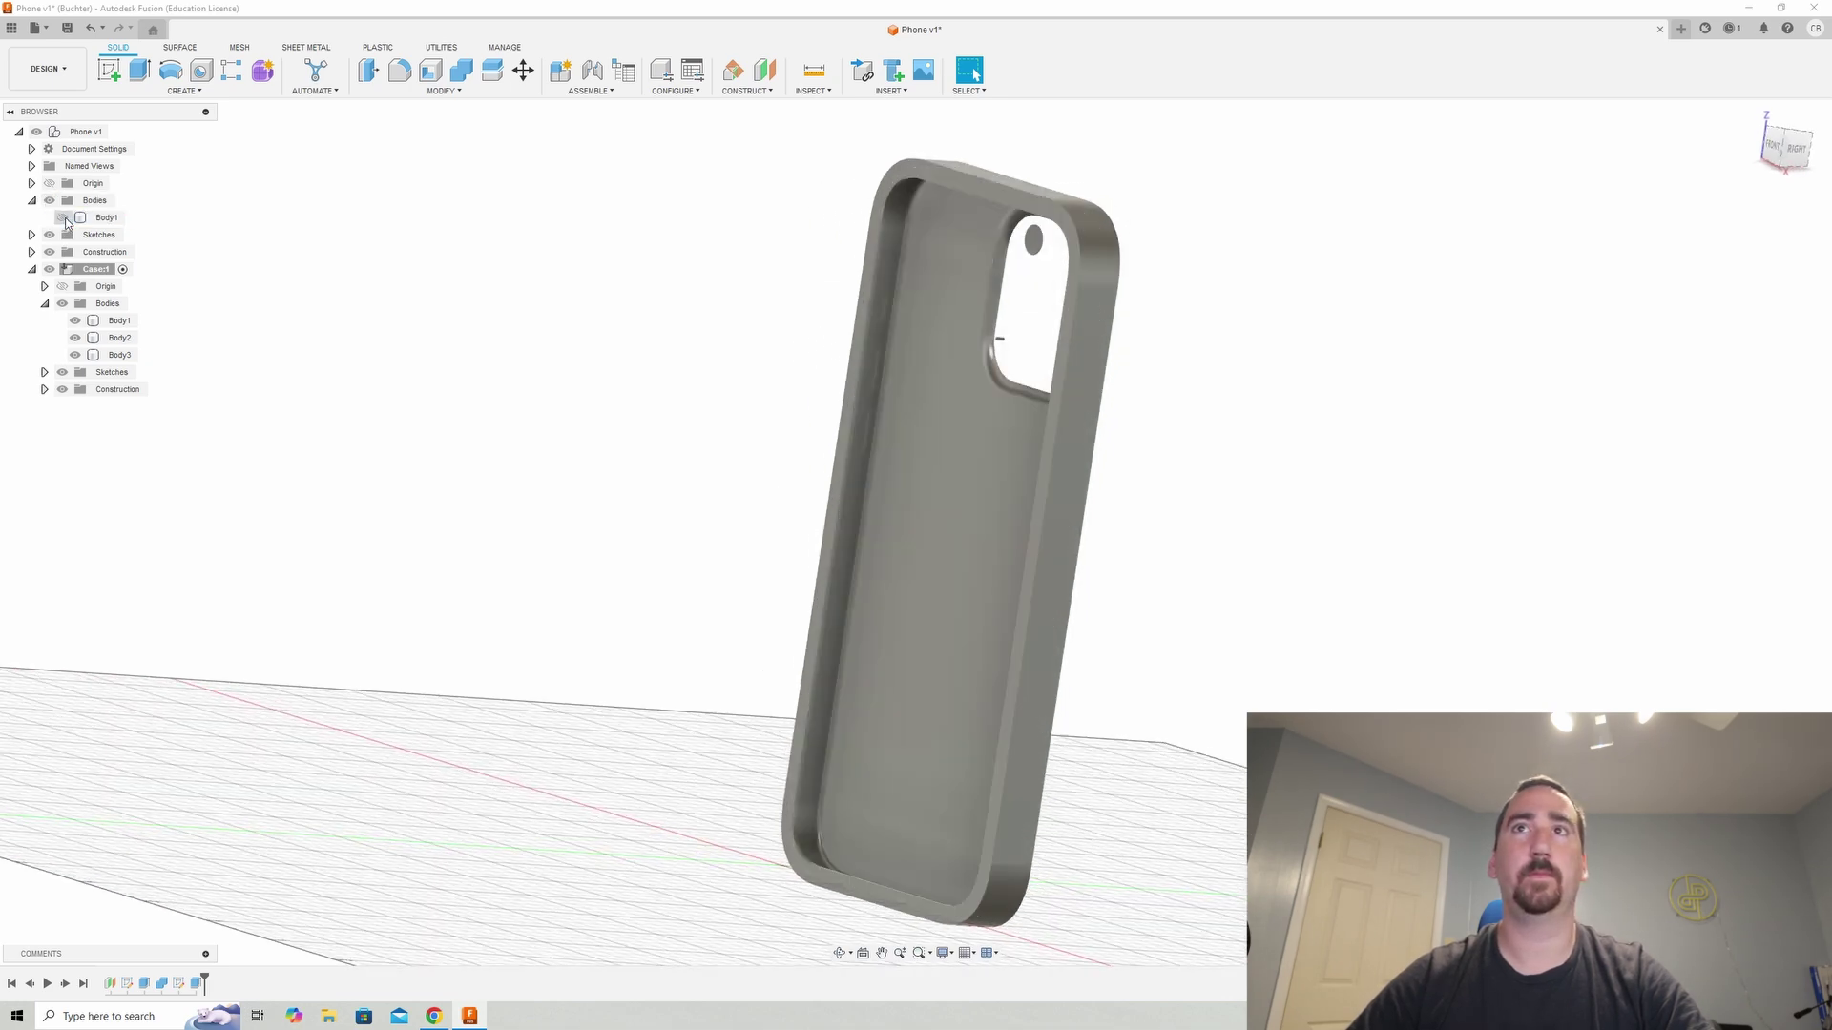
- Activate the top-level Phone v1 component and toggle the phone body's visibility to check its fit in the case
click(63, 219)
click(111, 132)
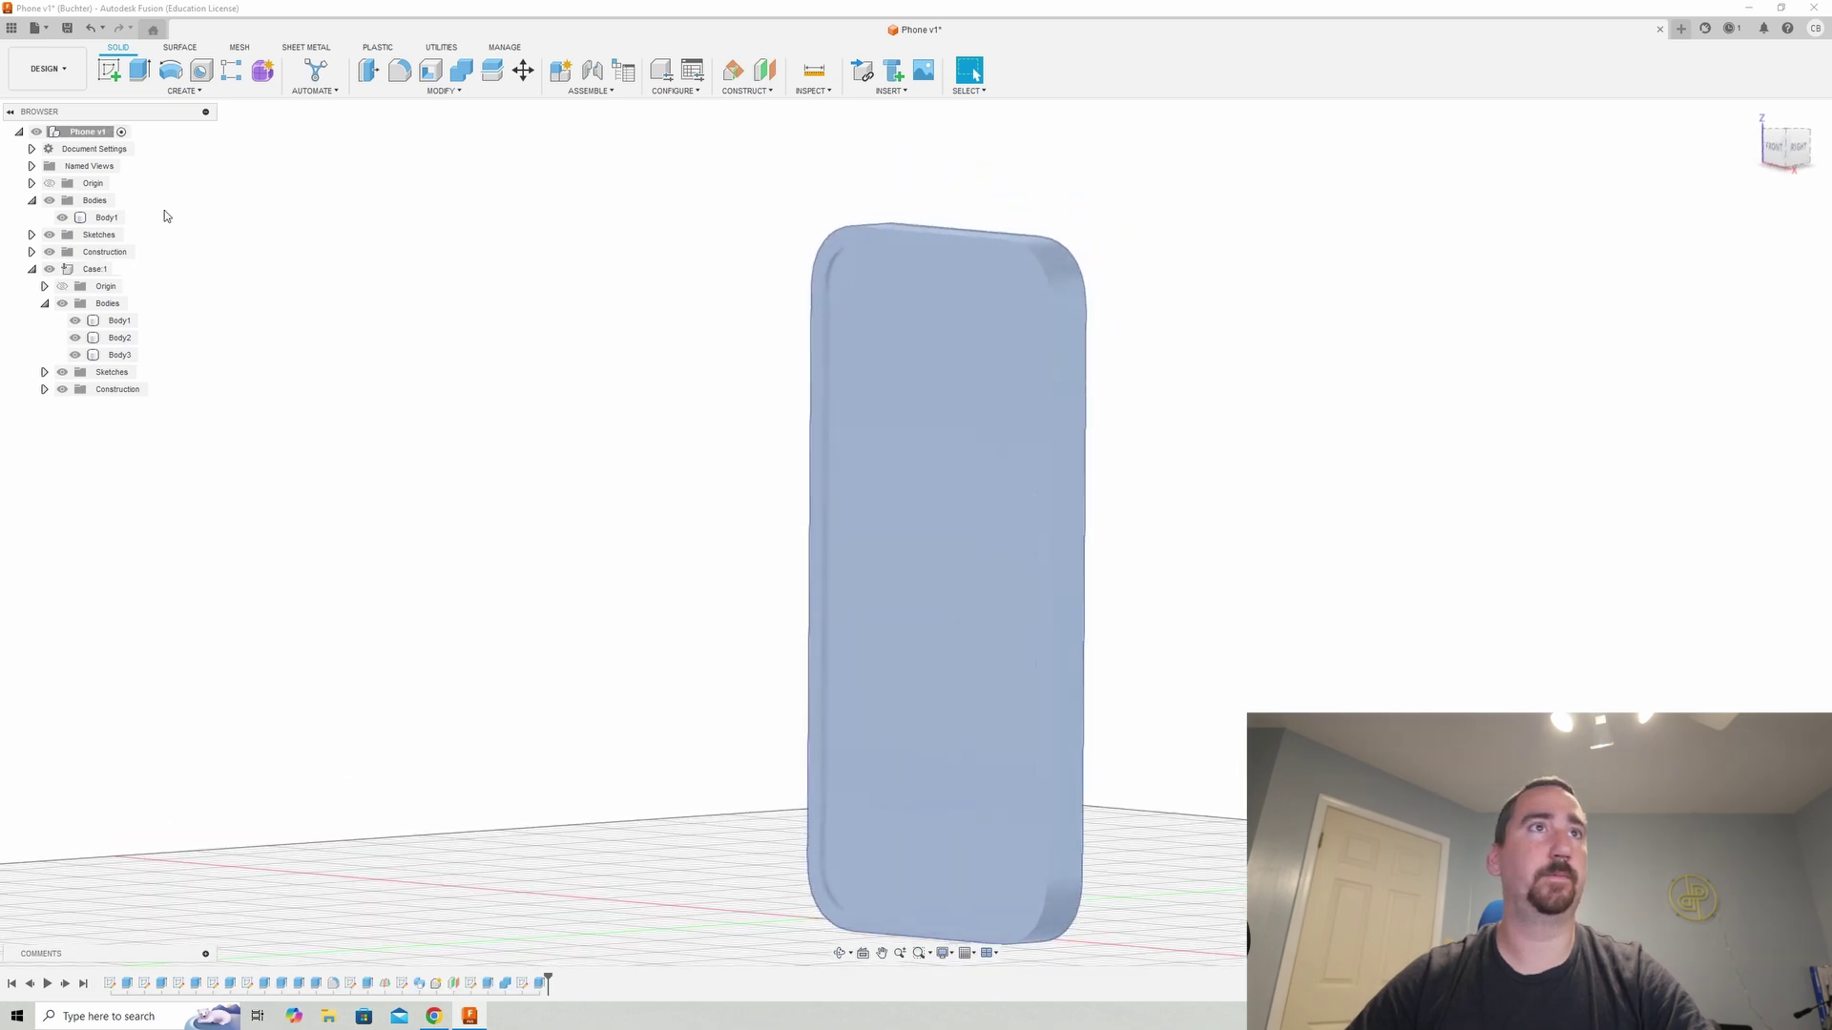
click(284, 228)
click(51, 203)
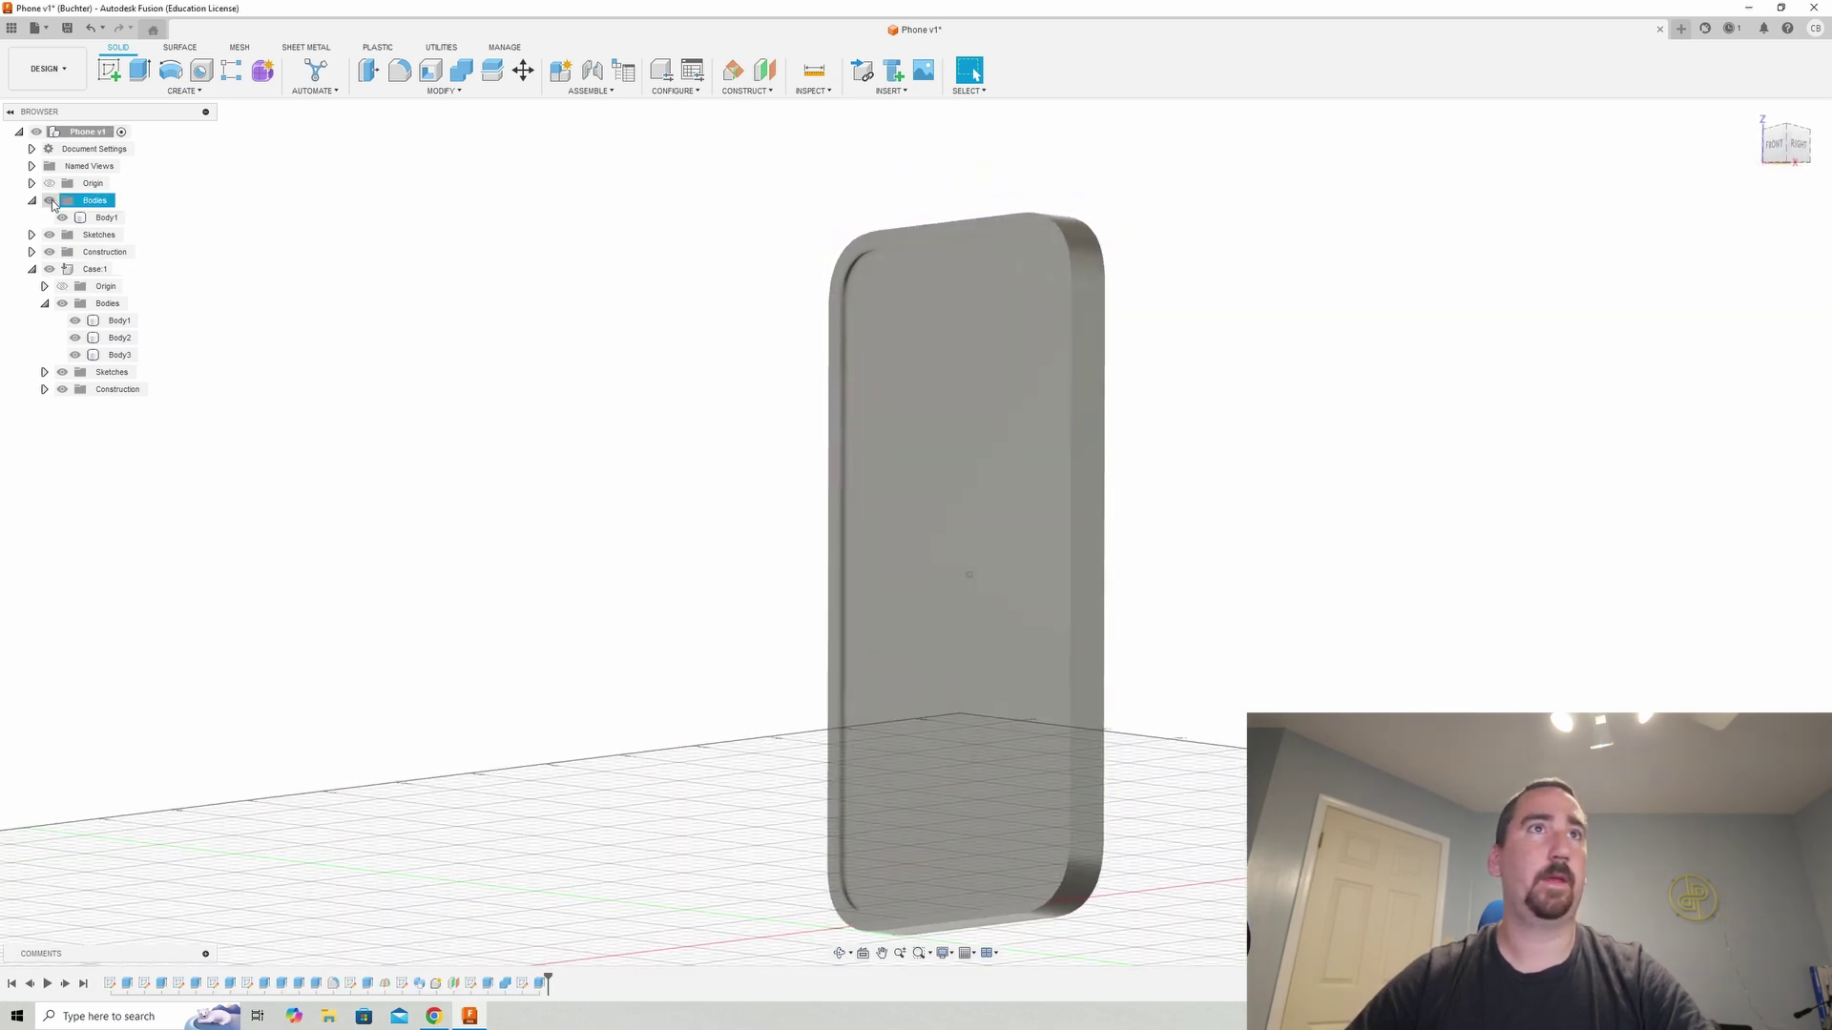
click(50, 201)
click(50, 201)
click(51, 202)
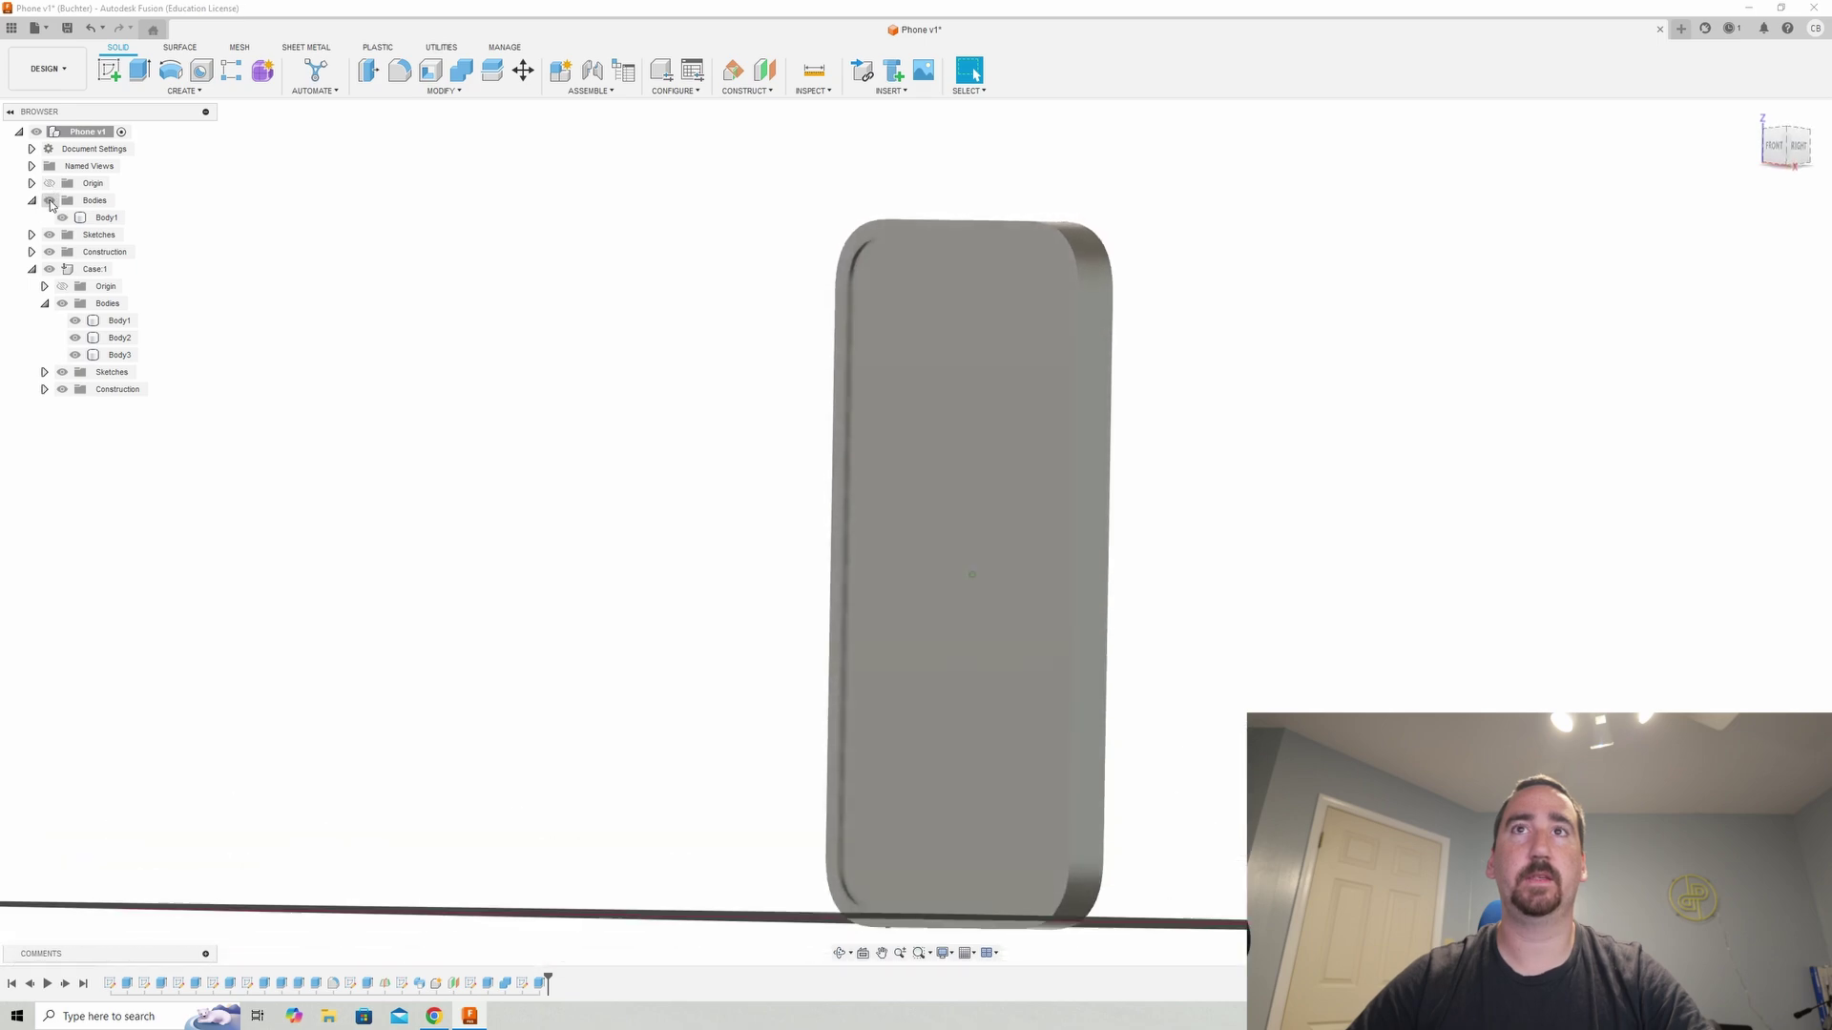
click(51, 201)
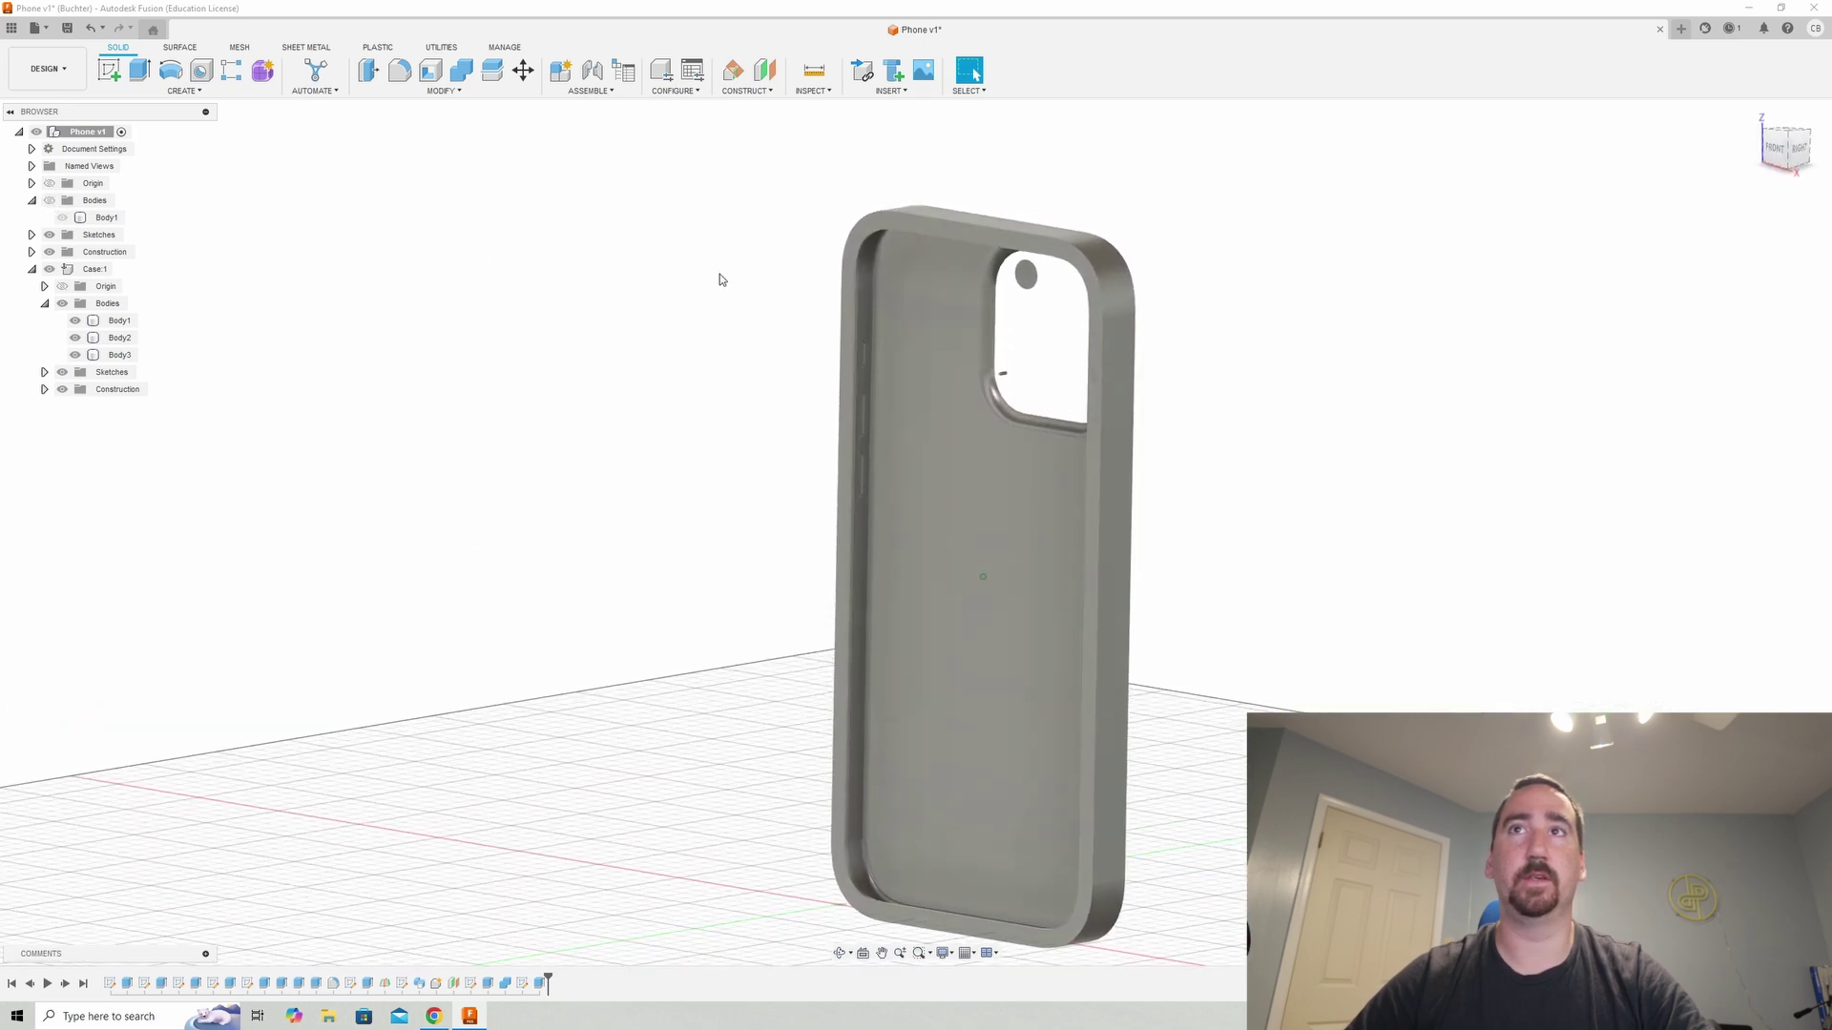
- Reactivate the Case component and select the loose pieces Body2 and Body3 in the camera opening
shift+middle_drag(662, 273, 1075, 424)
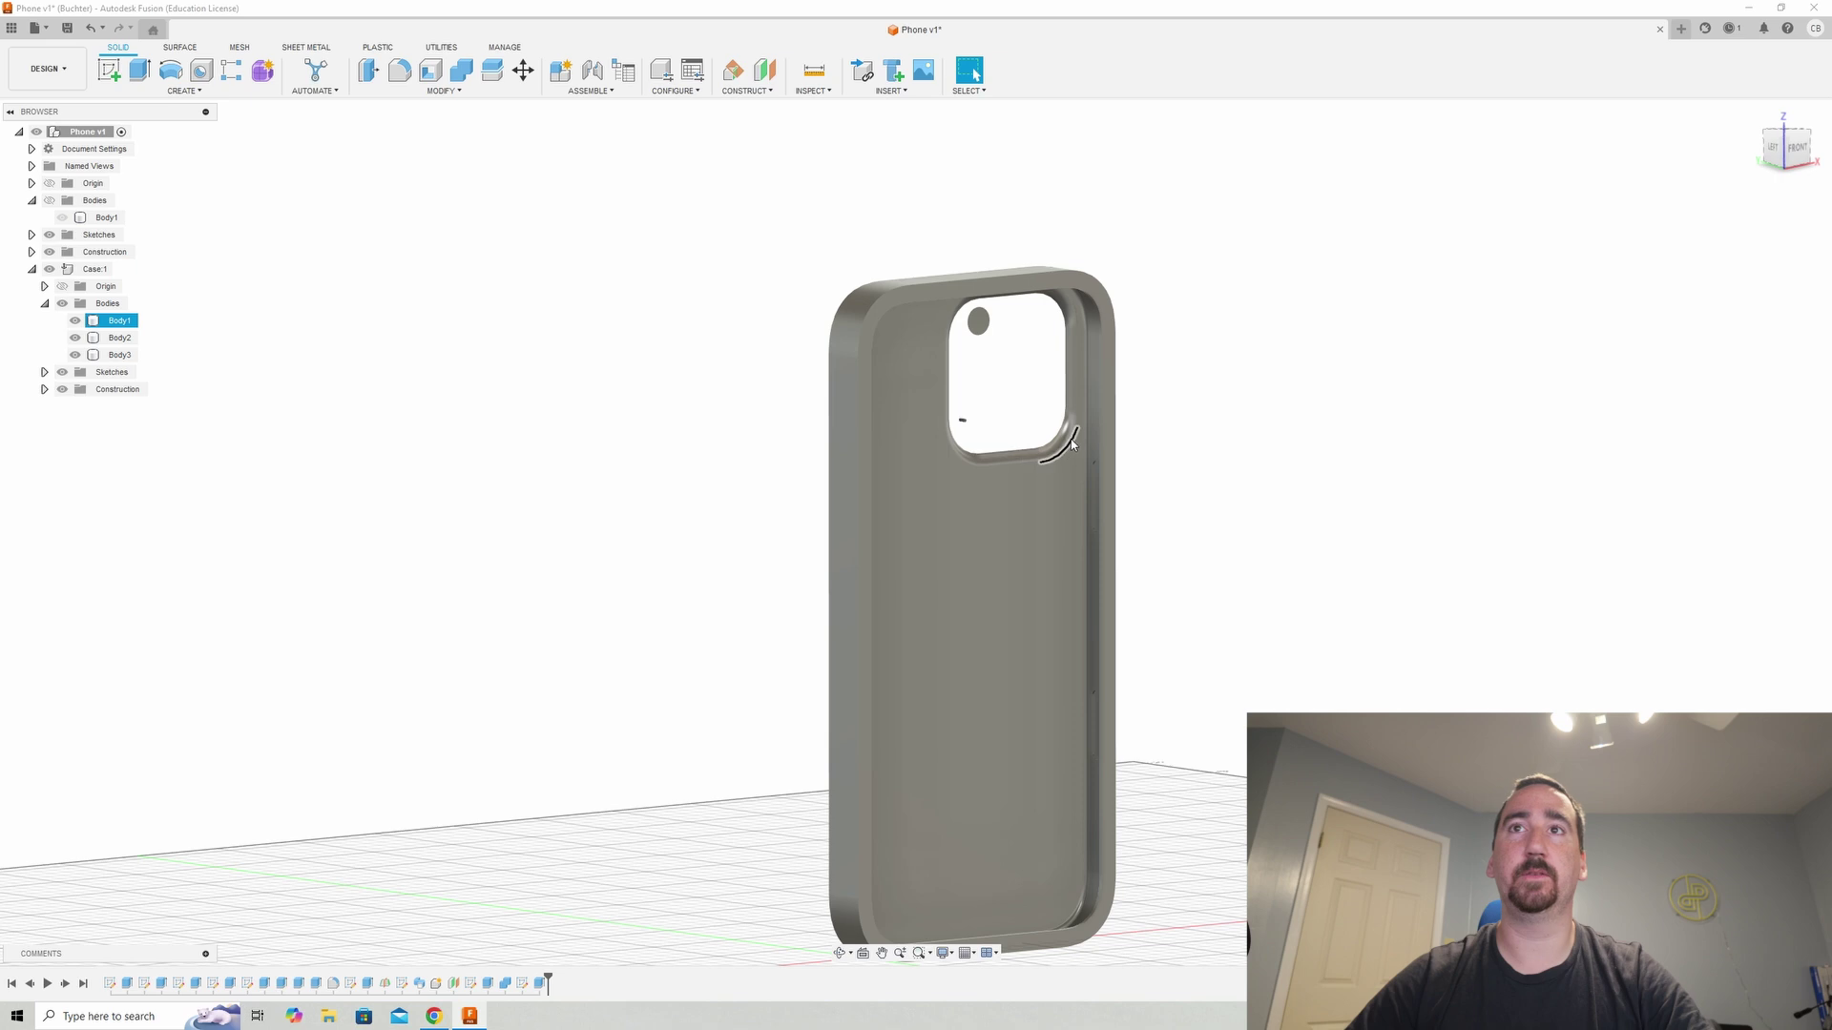
shift+middle_drag(1074, 342, 1165, 430)
scroll(836, 346, up, 3)
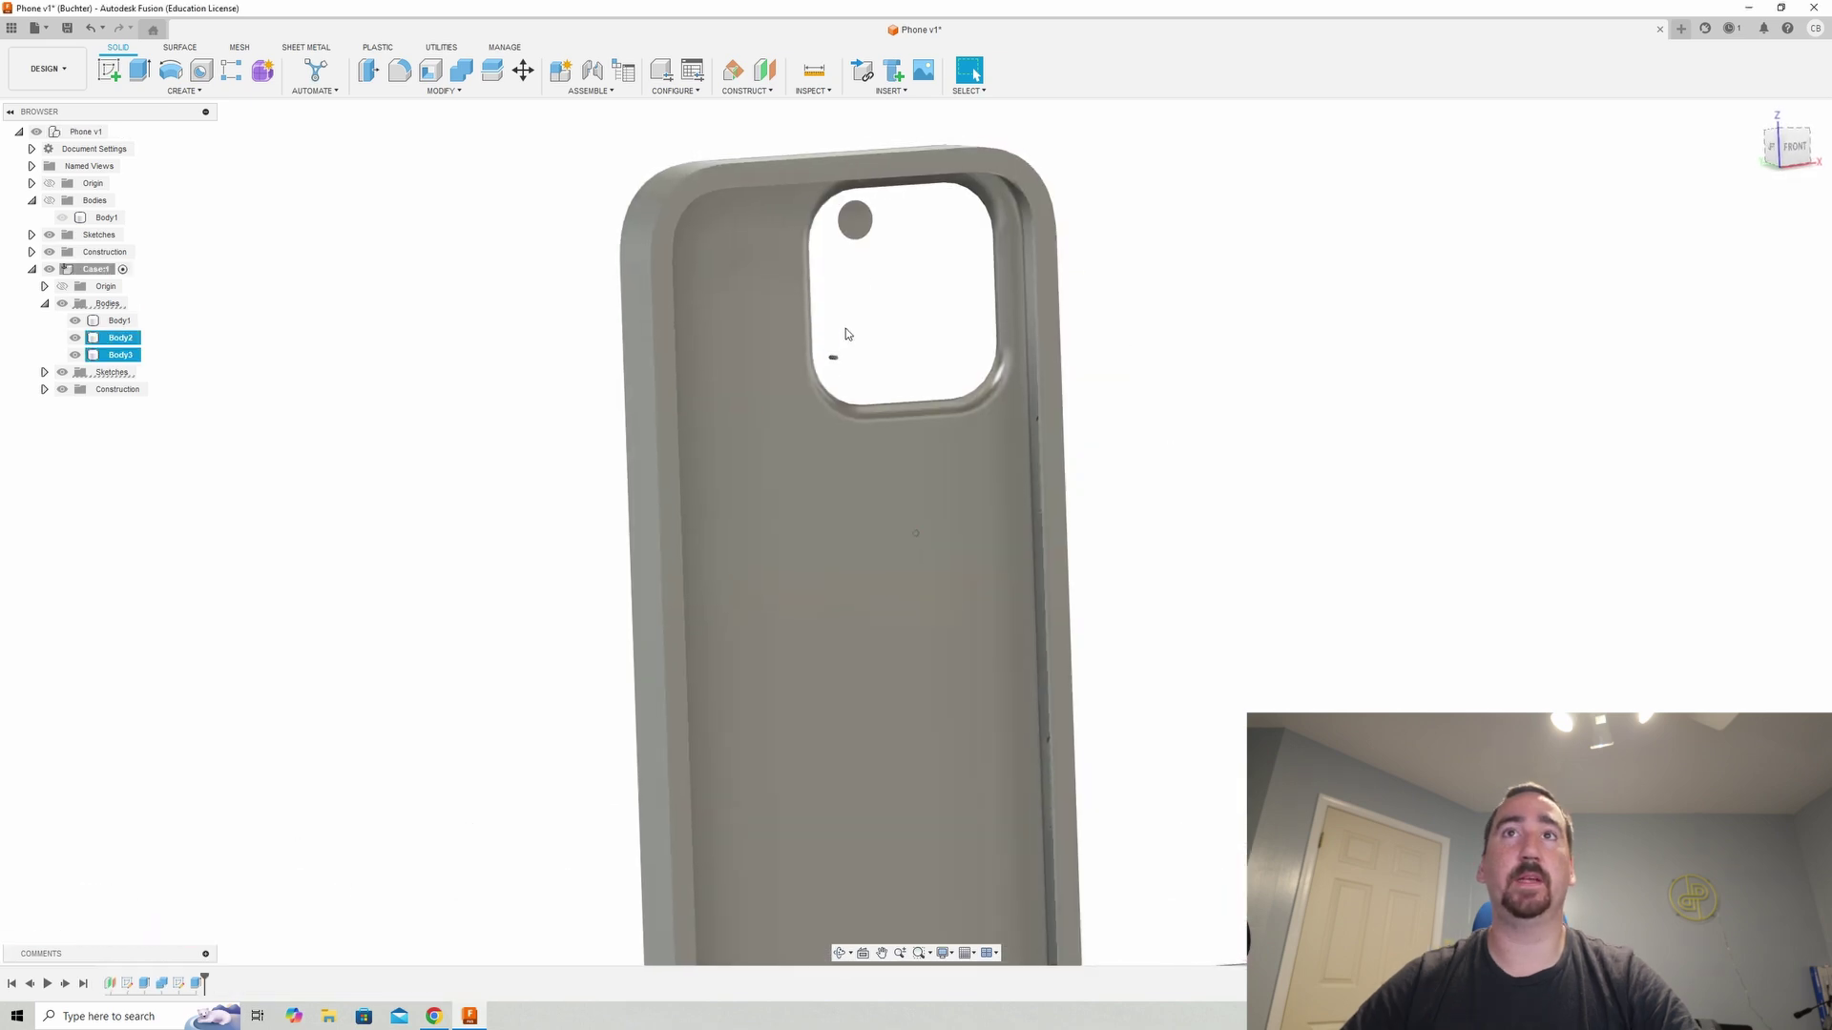
shift+middle_drag(862, 257, 933, 350)
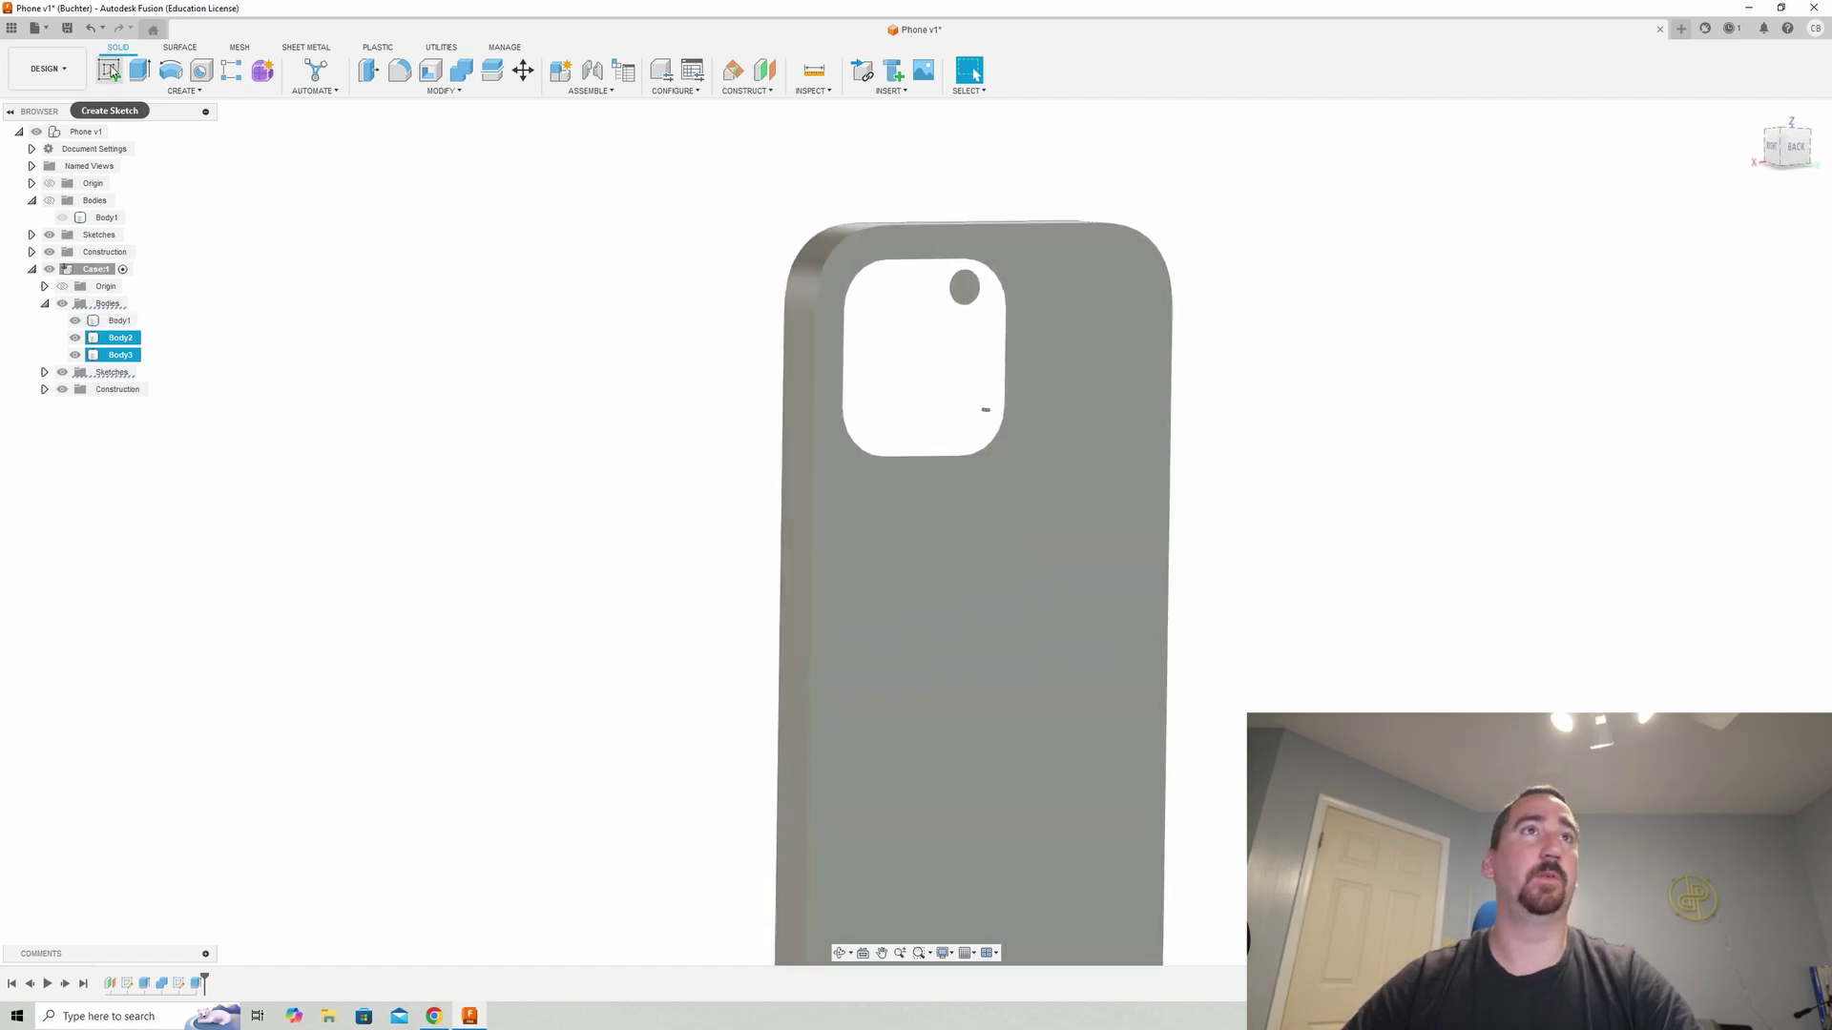
- Sketch on the case's back face and extrude the camera opening profile -5 mm as a cut to remove the loose pieces
click(1082, 373)
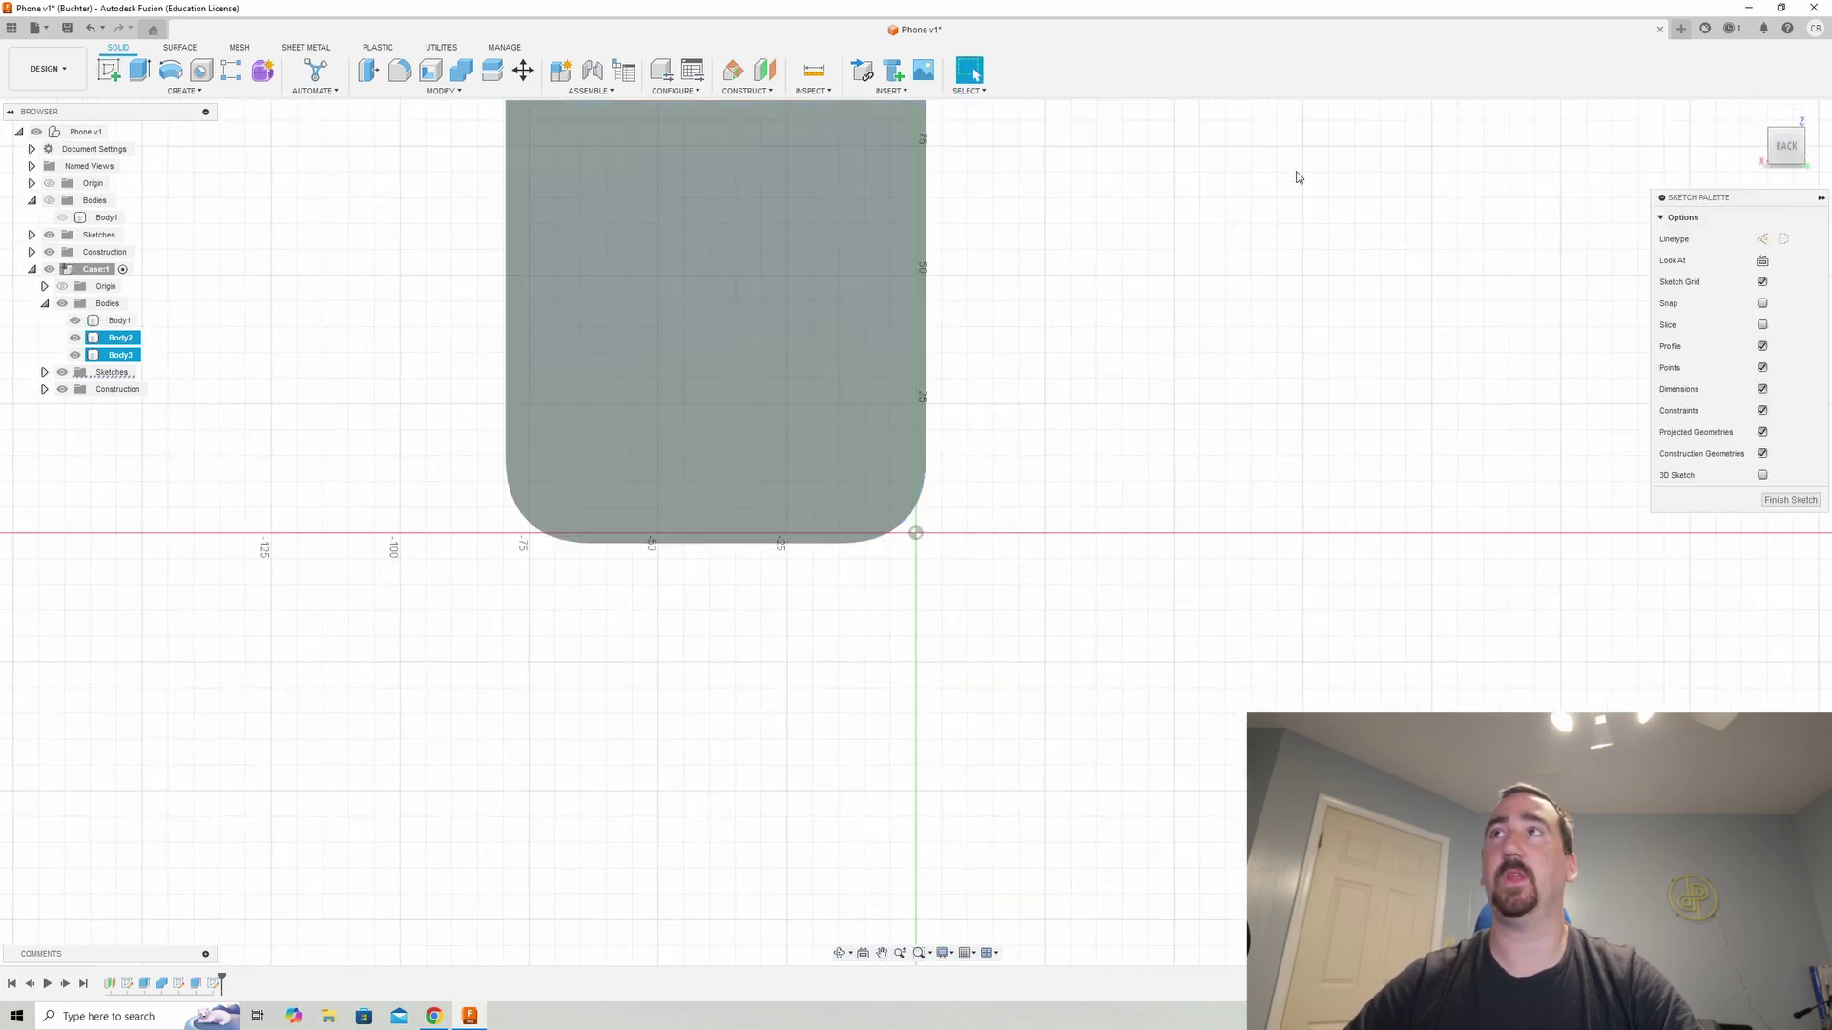
click(1079, 70)
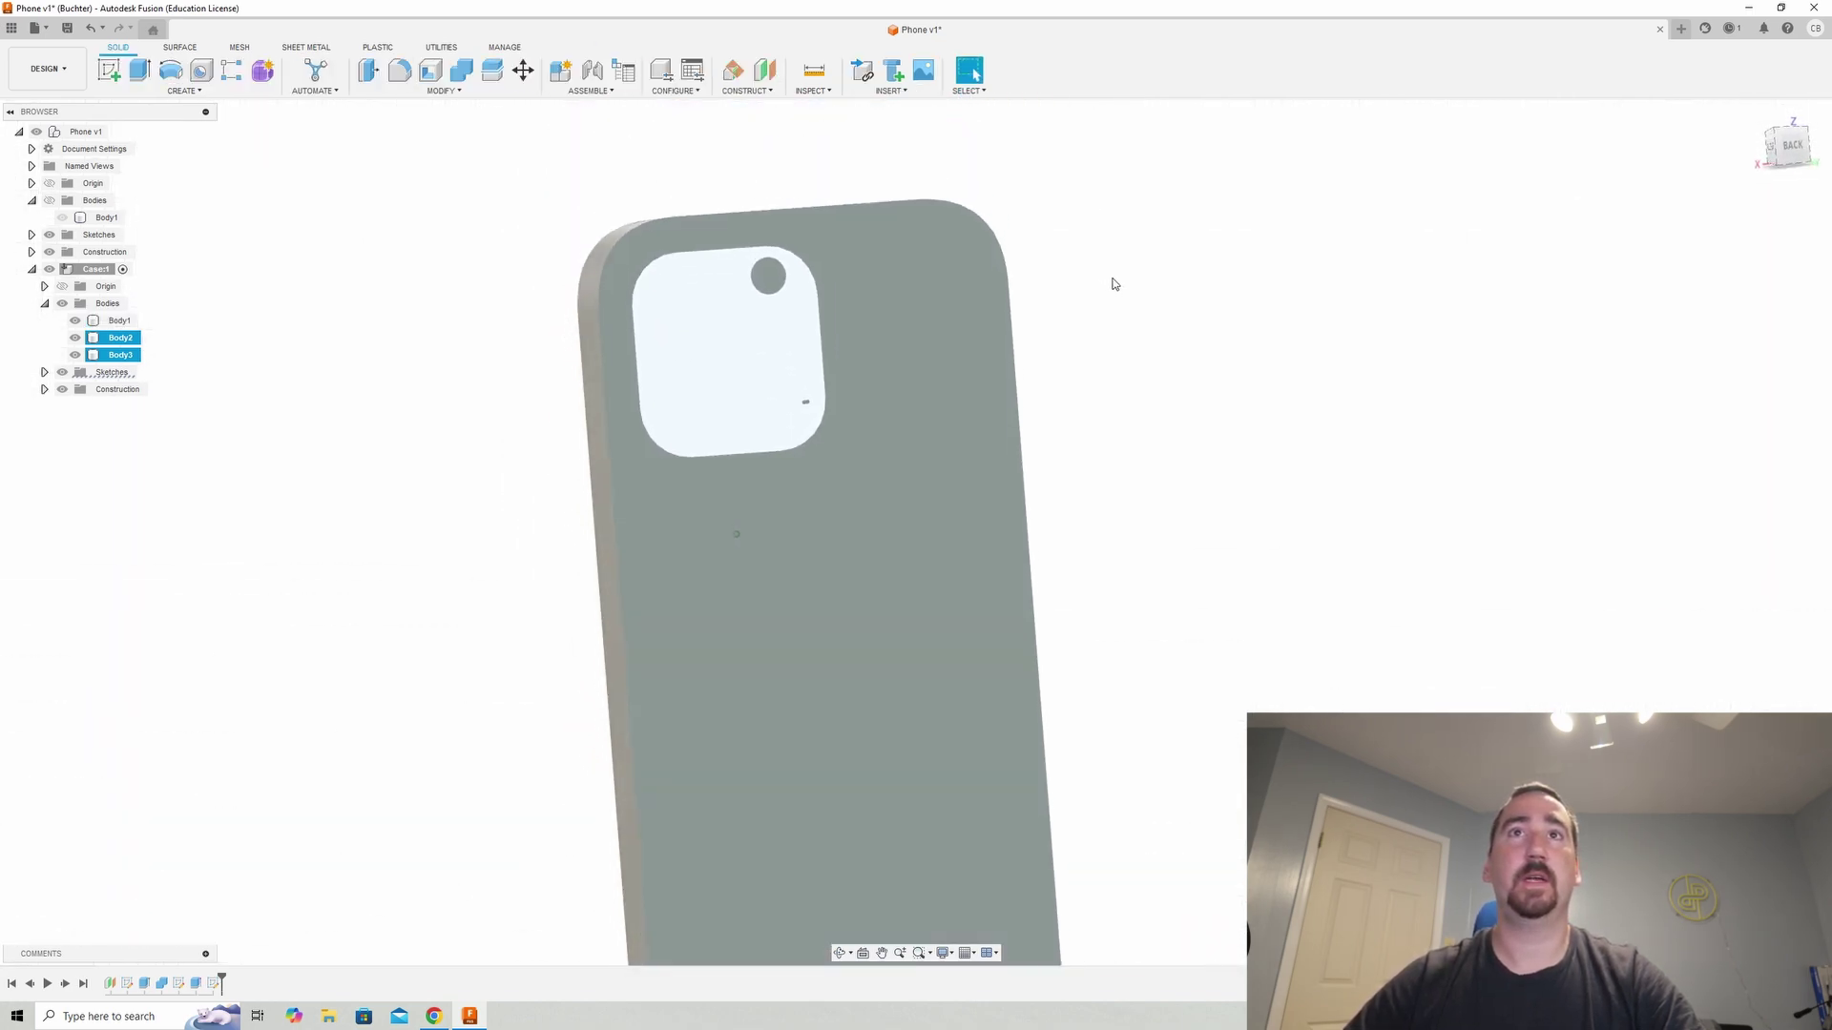
click(140, 69)
click(769, 396)
shift+middle_drag(769, 396, 983, 494)
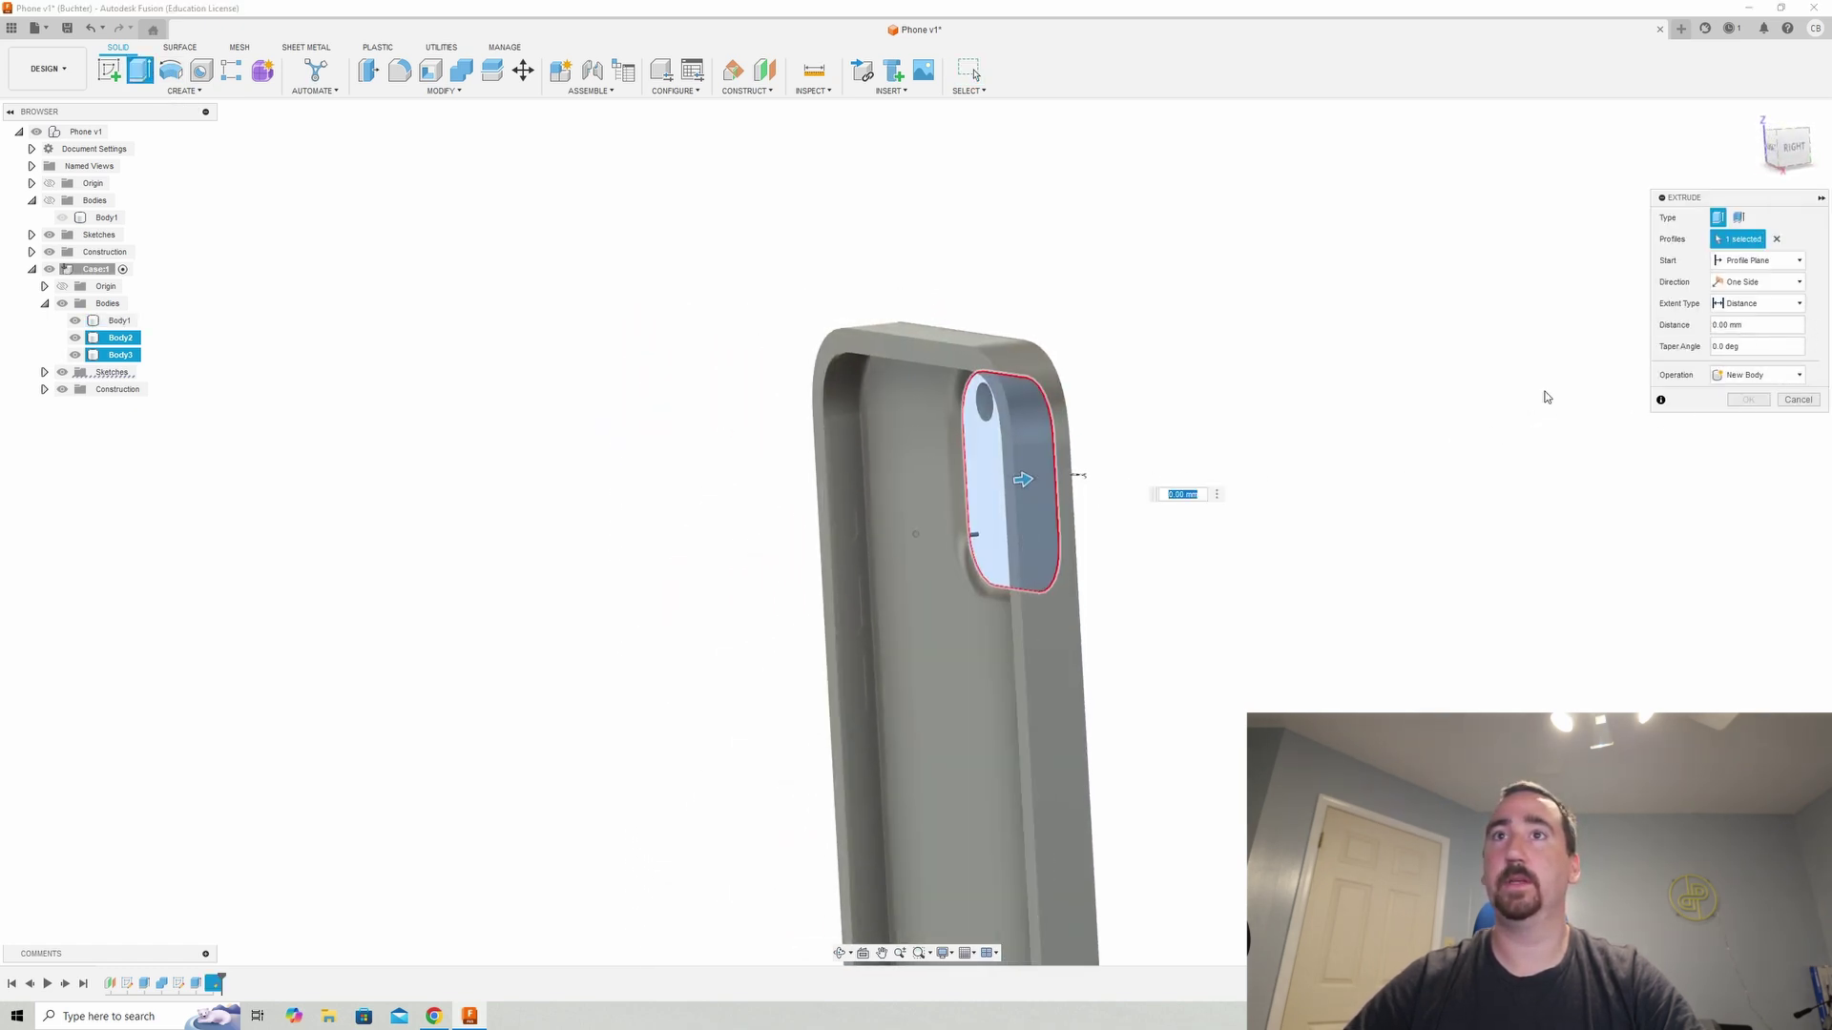
shift+middle_drag(1049, 500, 1081, 495)
drag(1081, 495, 1049, 501)
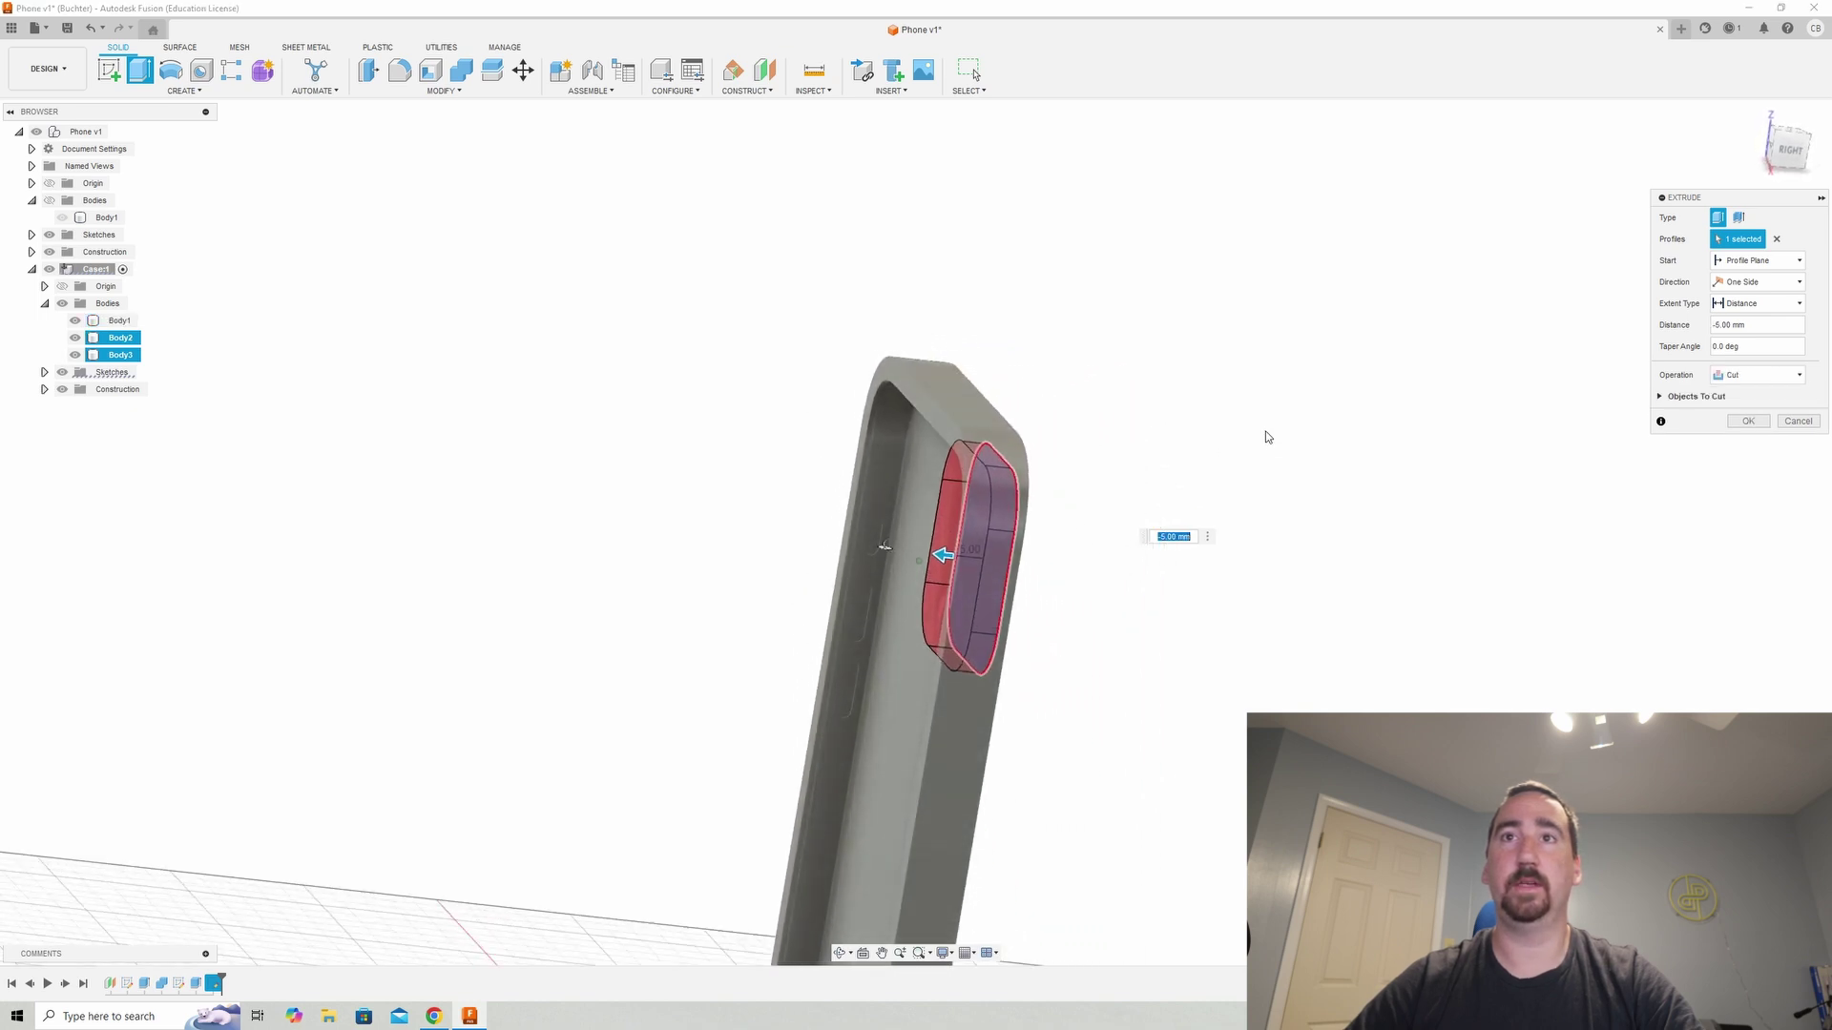
click(1742, 421)
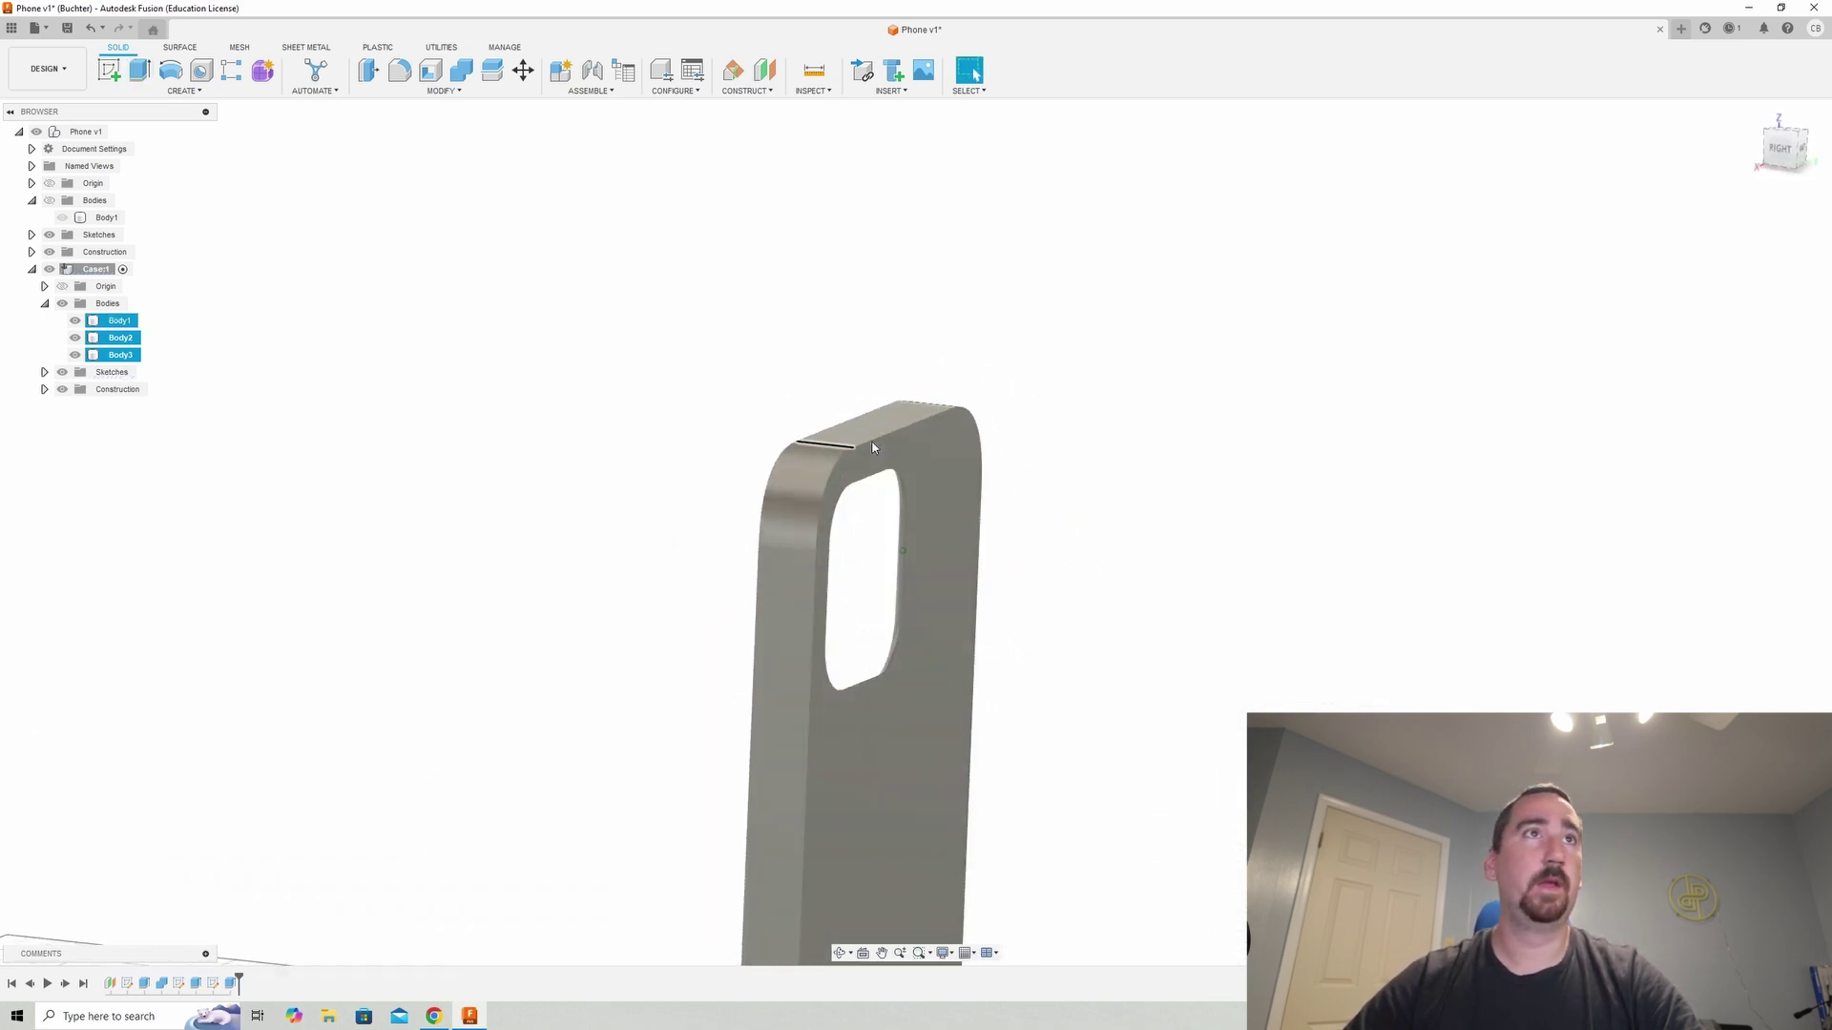
- Show the phone body and, in a sketch on the case's back face, offset the camera opening outline 2 mm outward
click(51, 200)
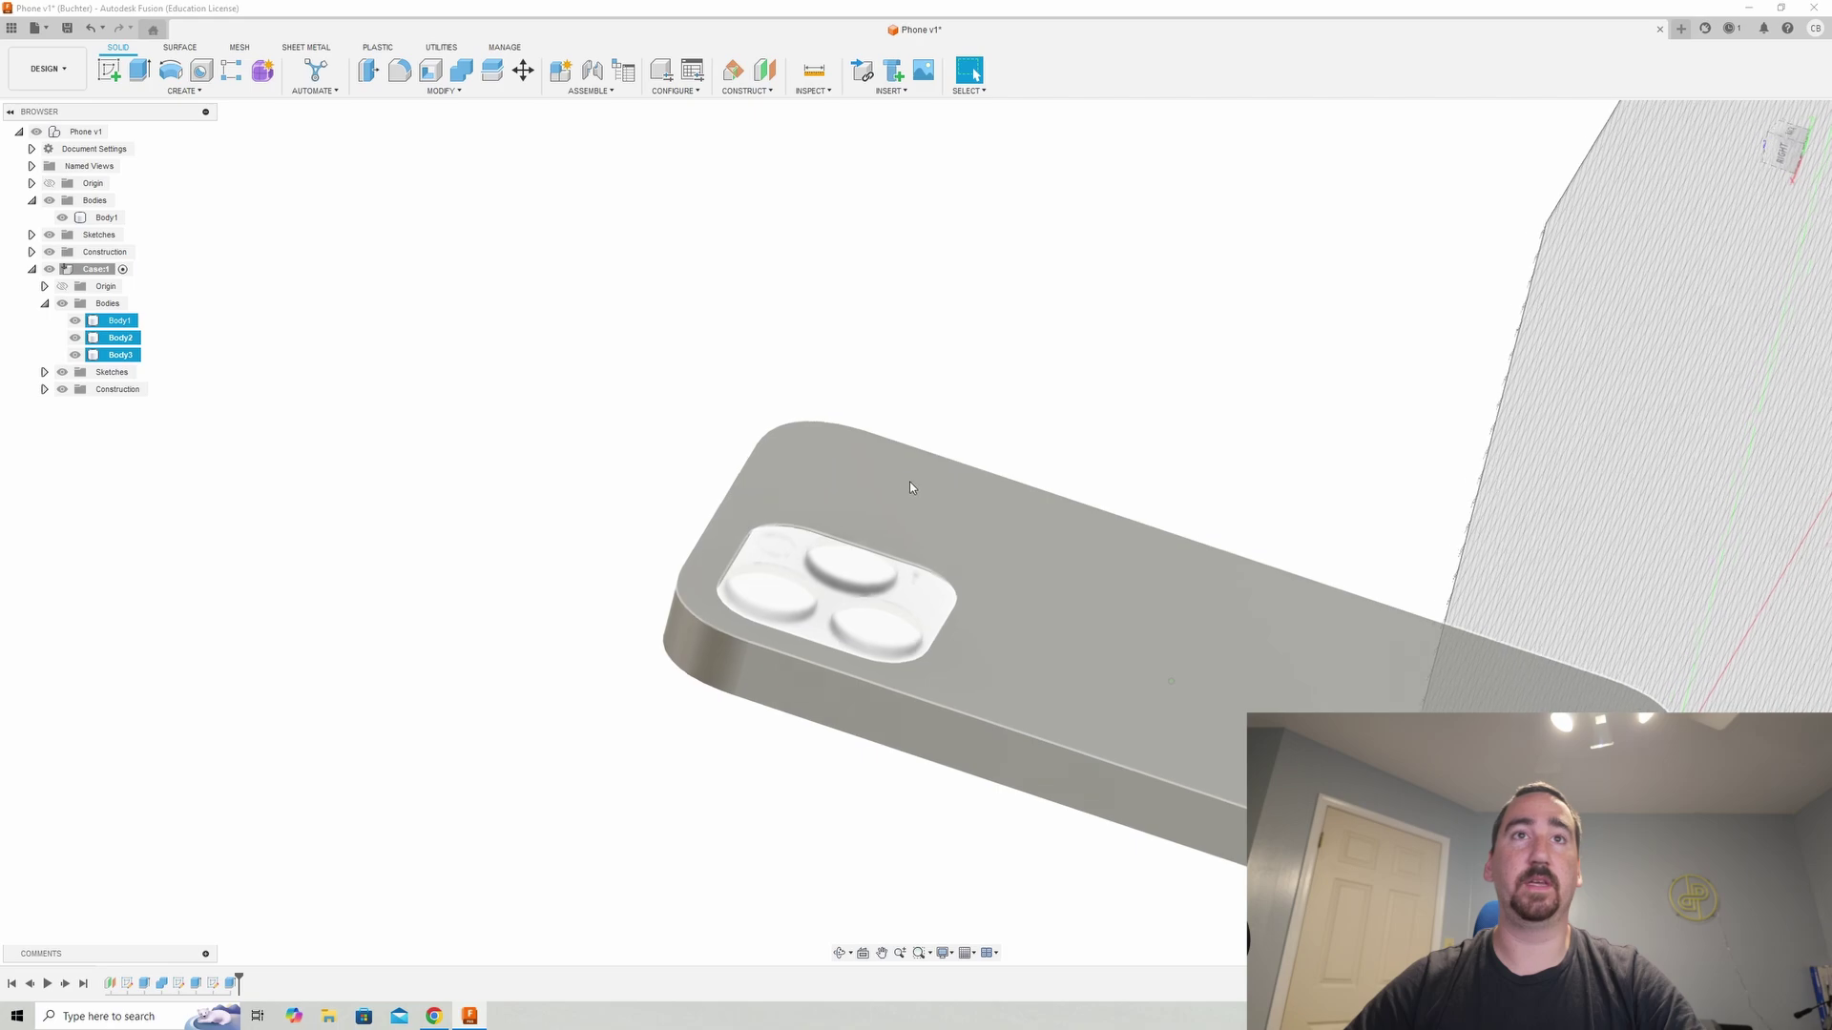
click(111, 70)
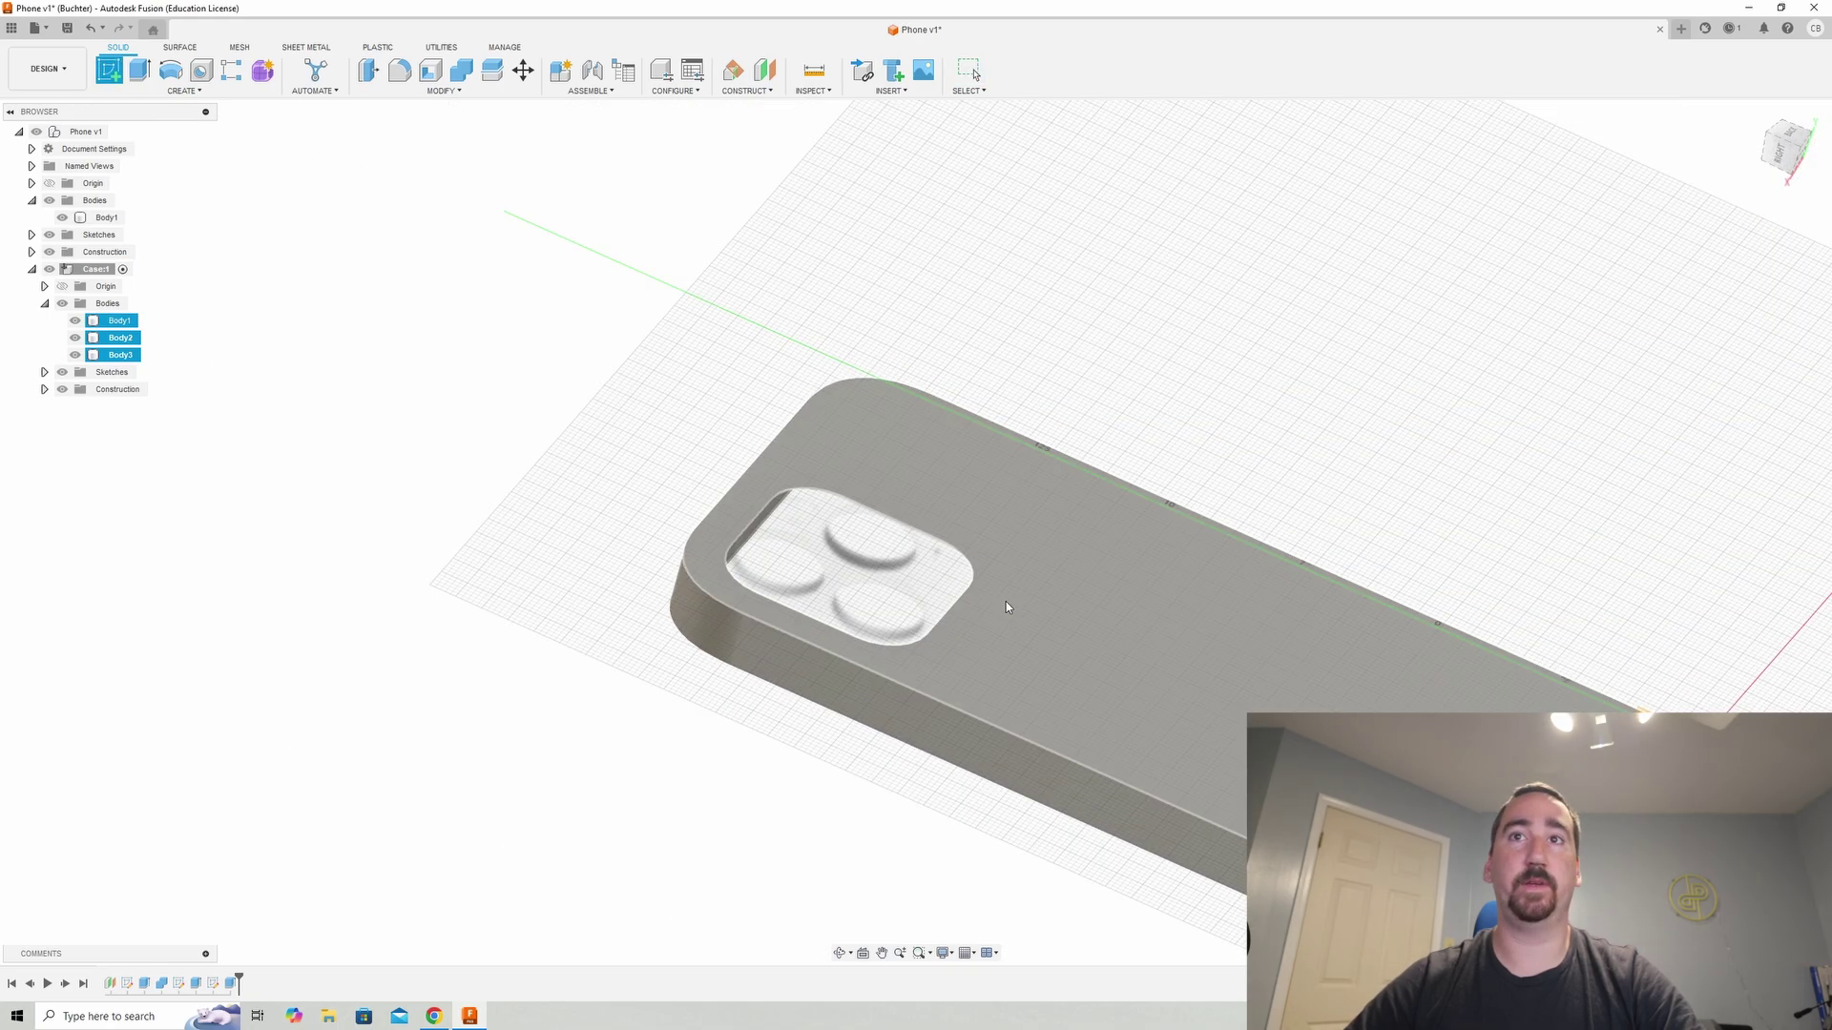
click(1007, 602)
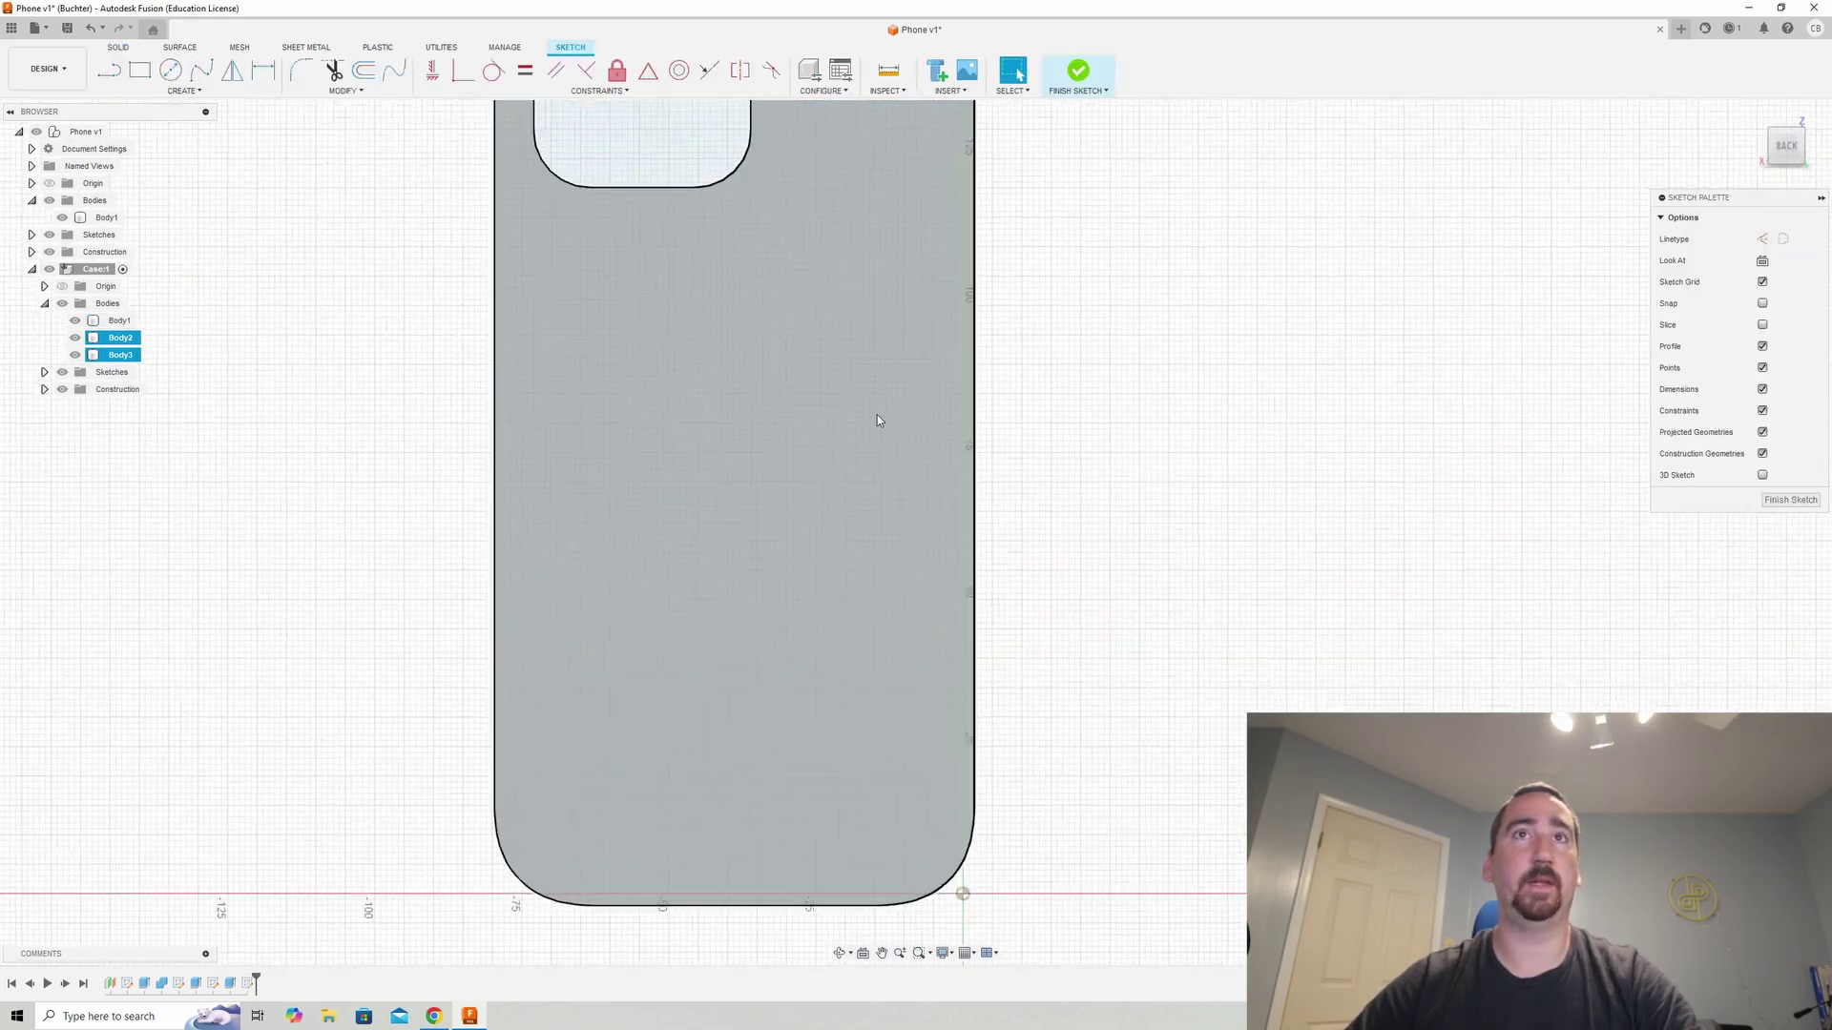
click(359, 72)
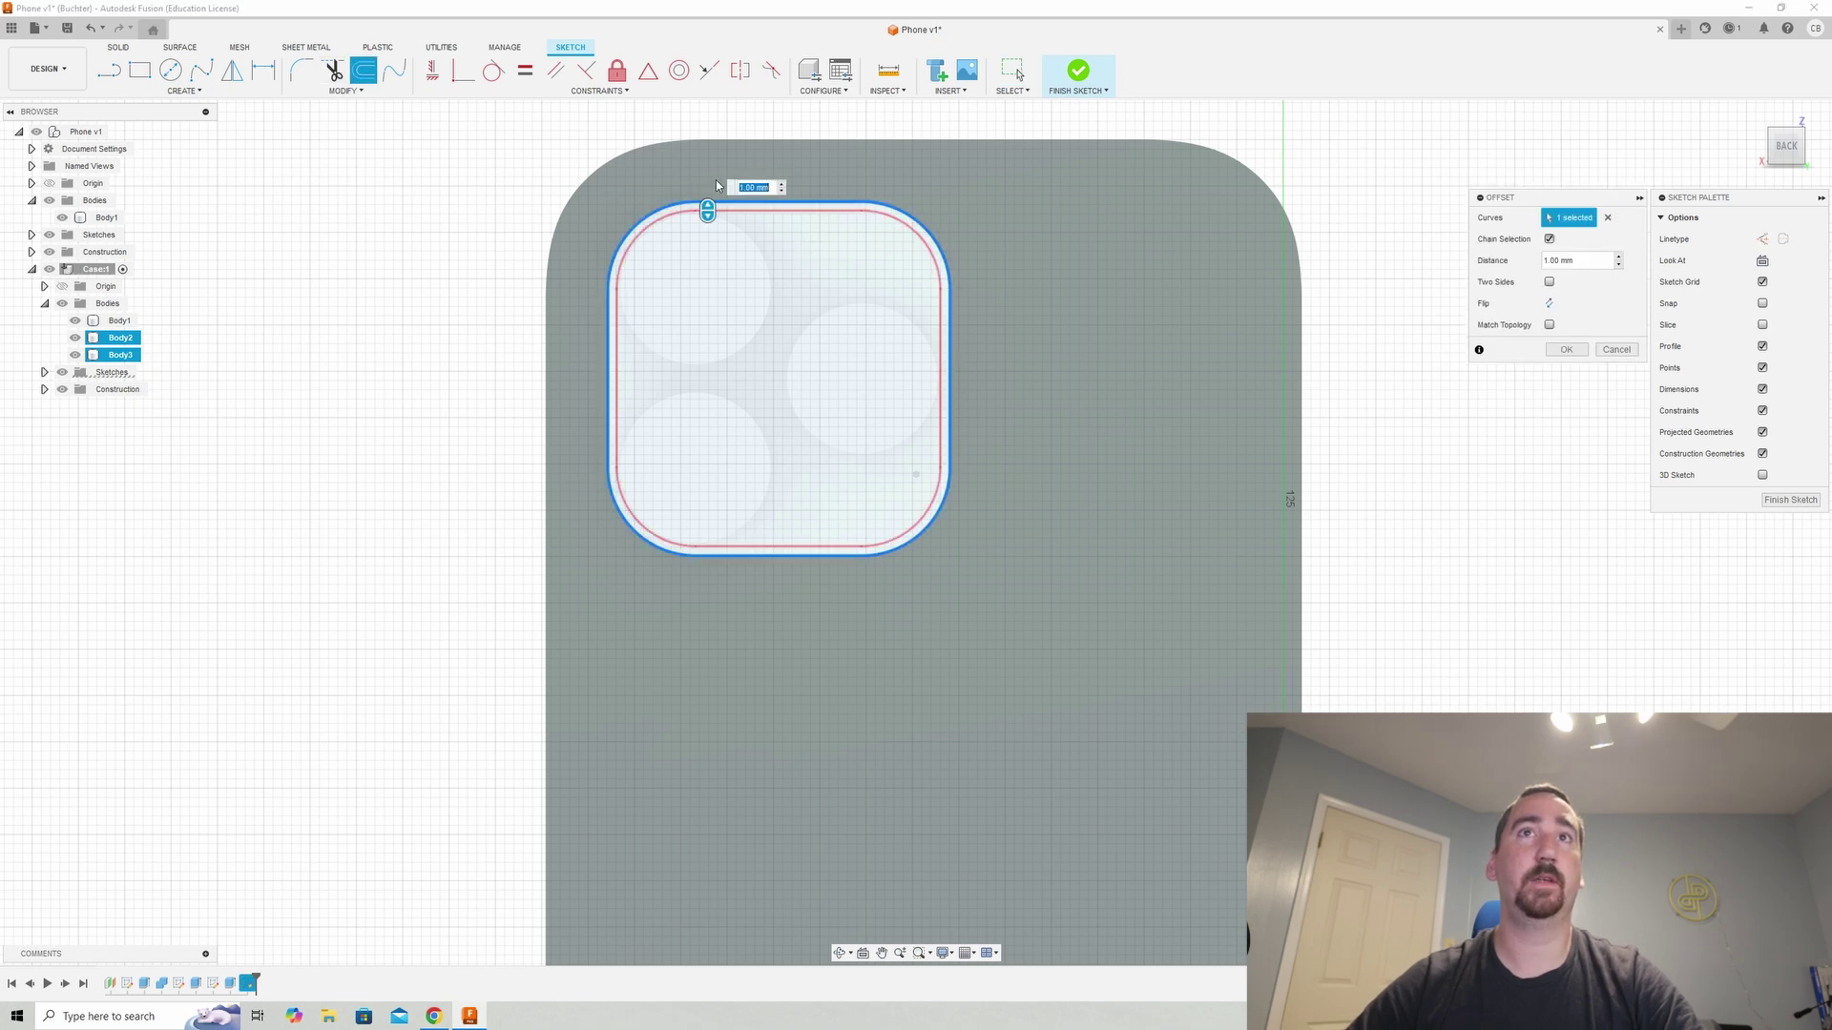
drag(707, 210, 706, 179)
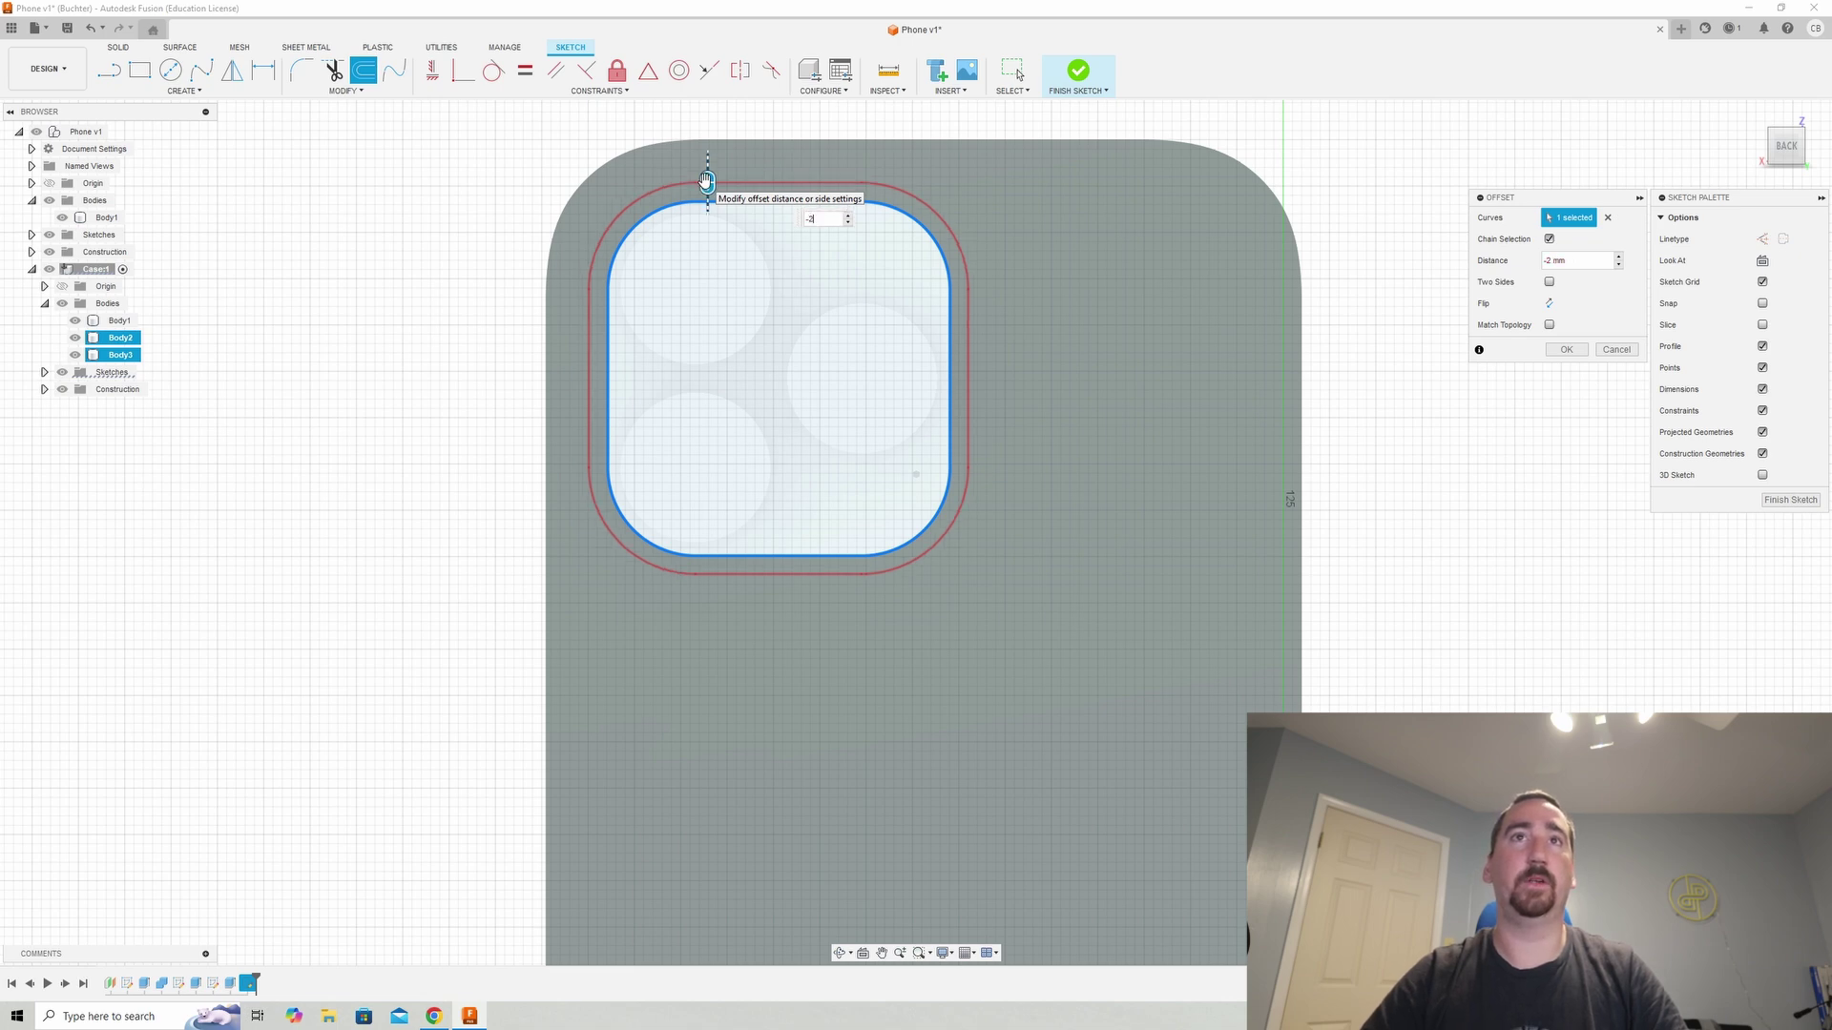
key(Return)
click(1079, 71)
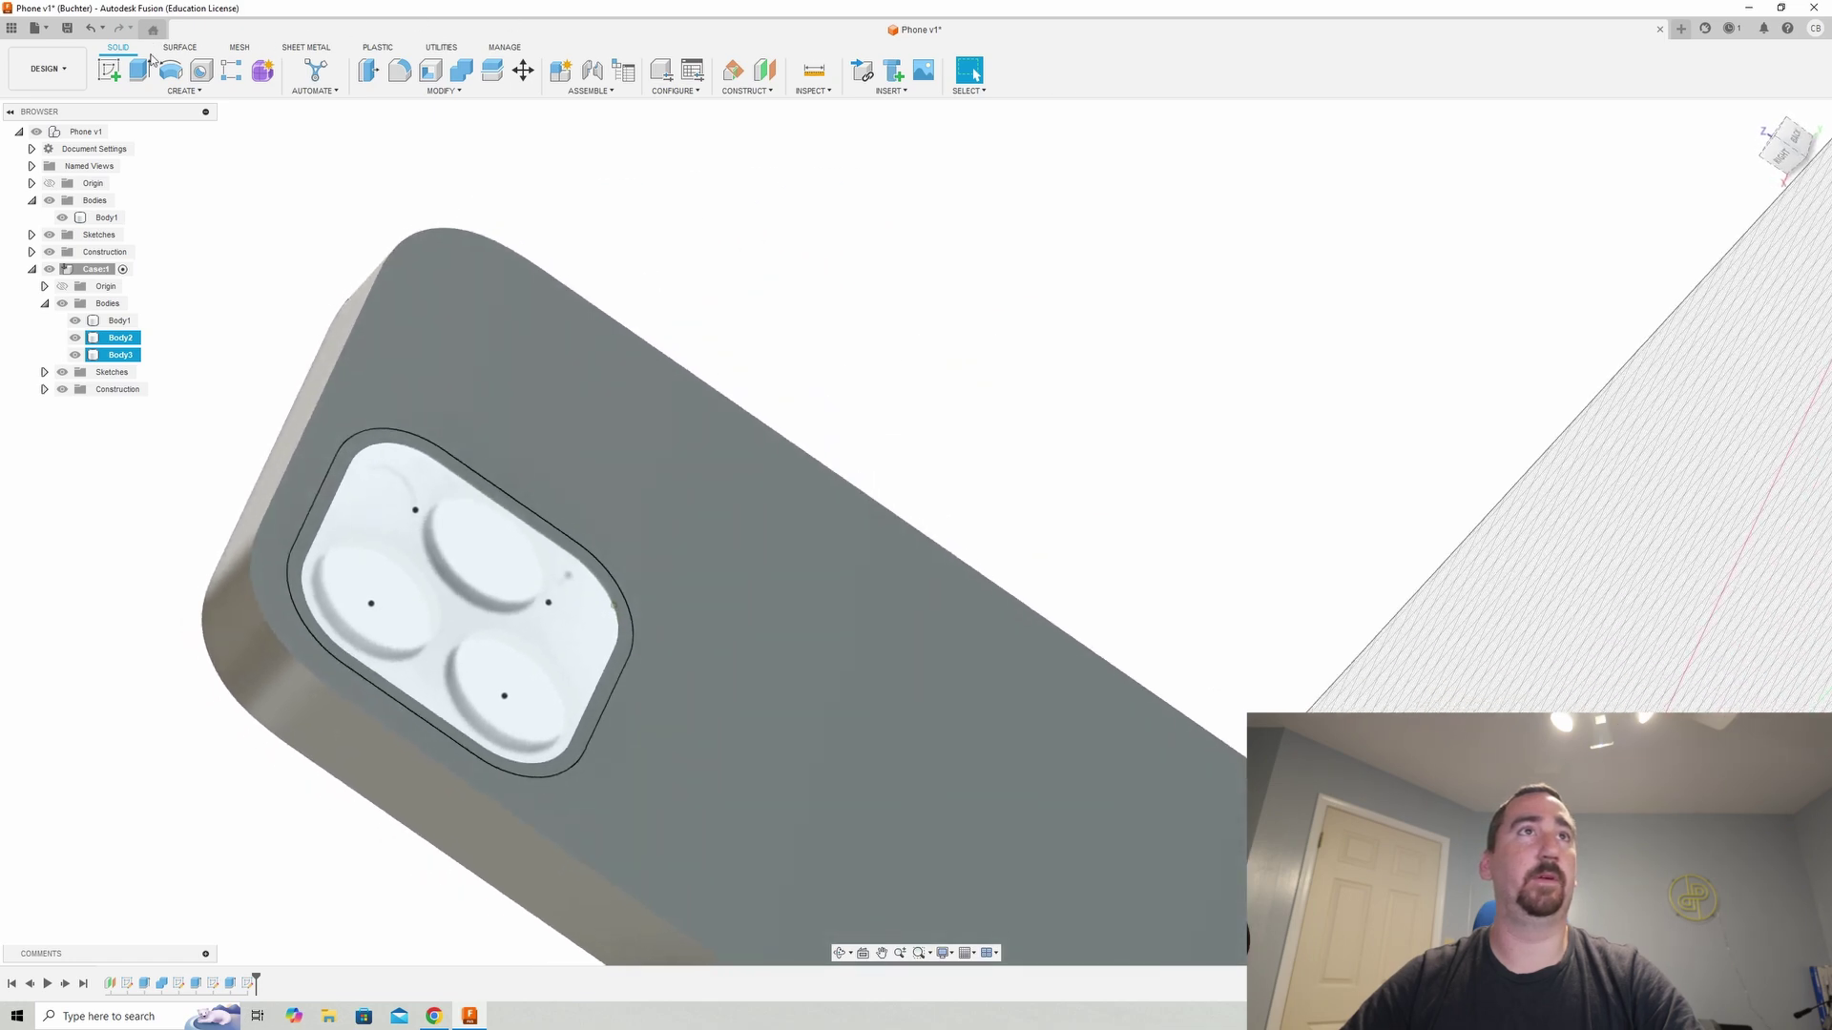
- Extrude the ring around the camera opening up to the phone's camera lens face with a 0.25 mm offset, joined to the case
click(139, 70)
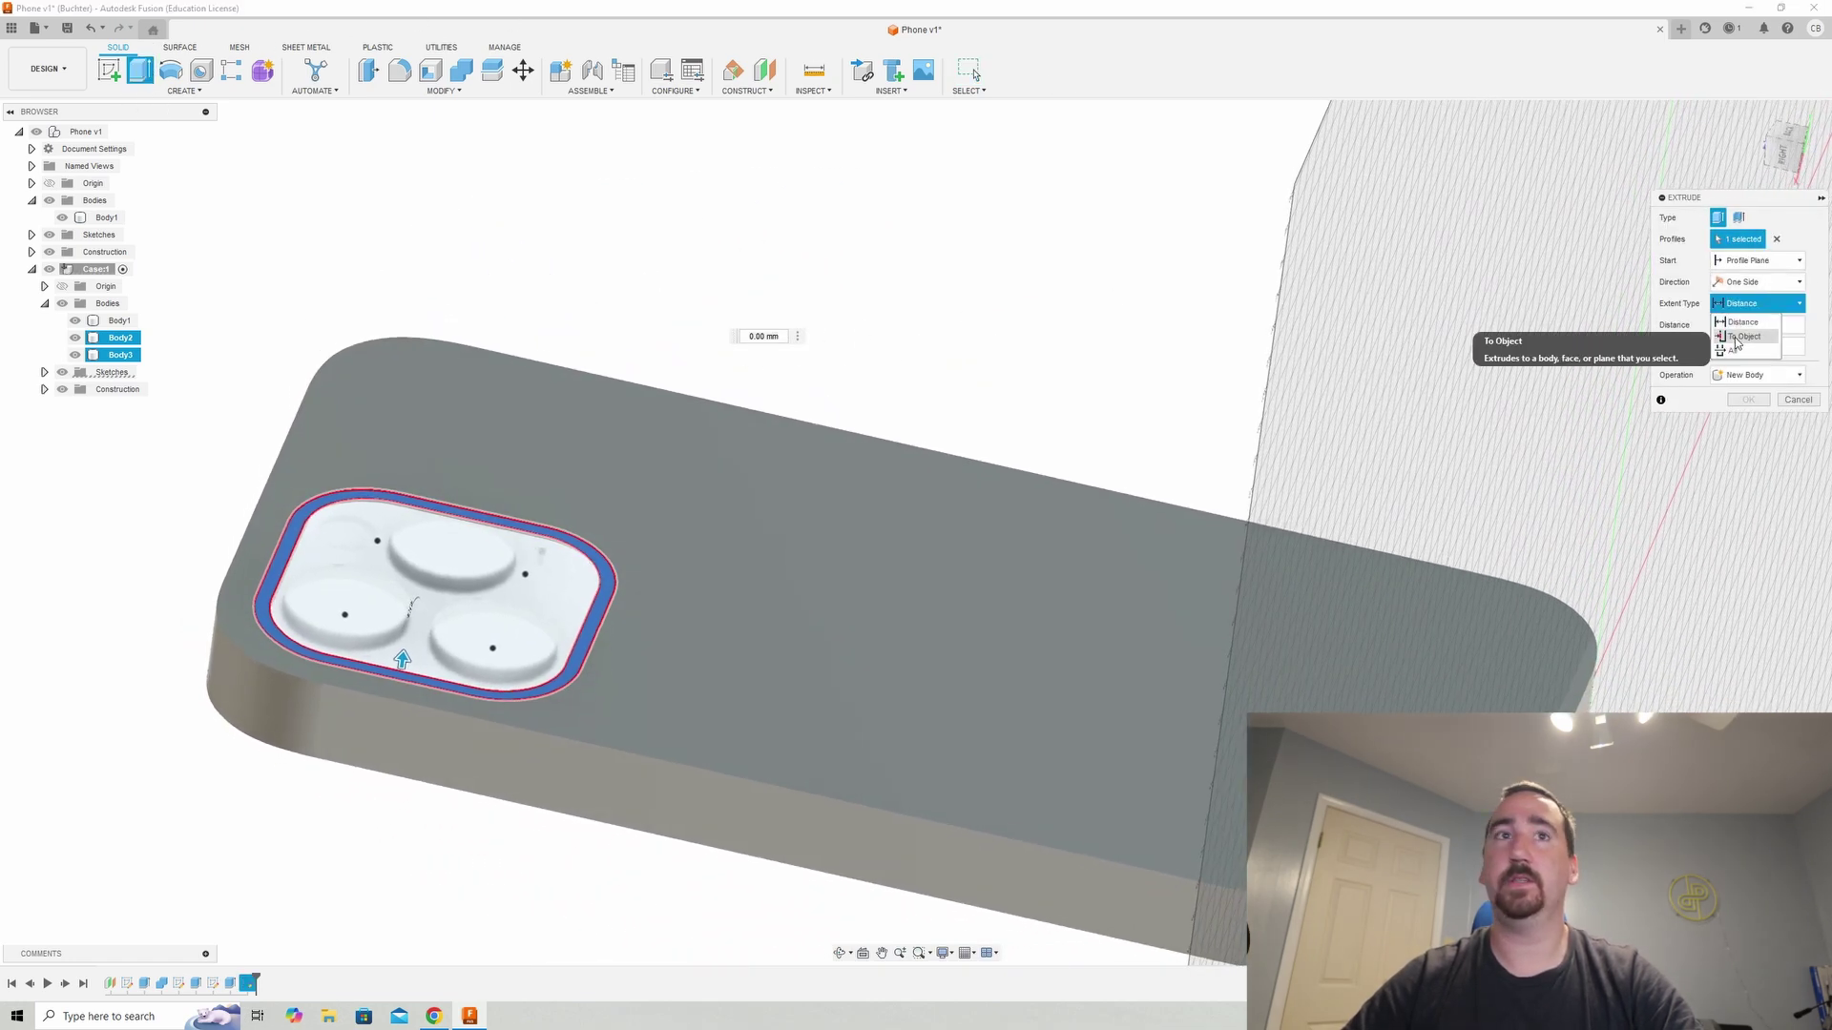
click(1739, 337)
click(603, 517)
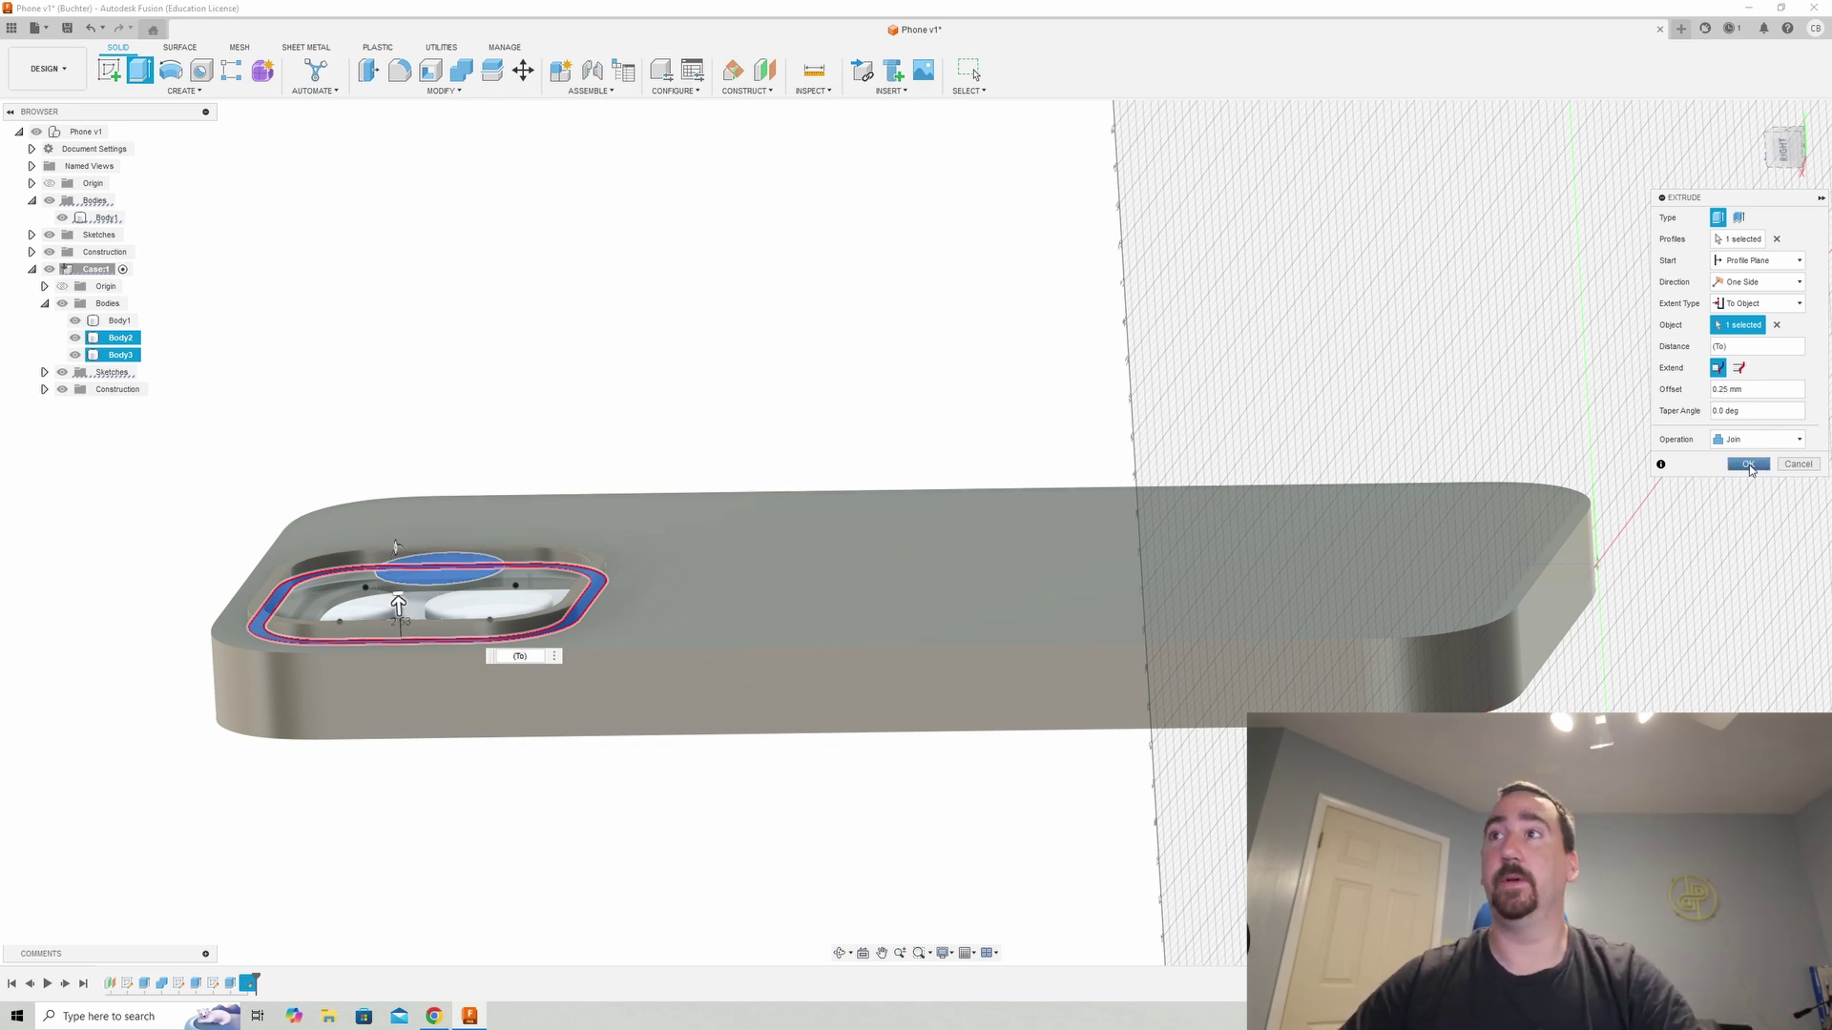
click(1746, 463)
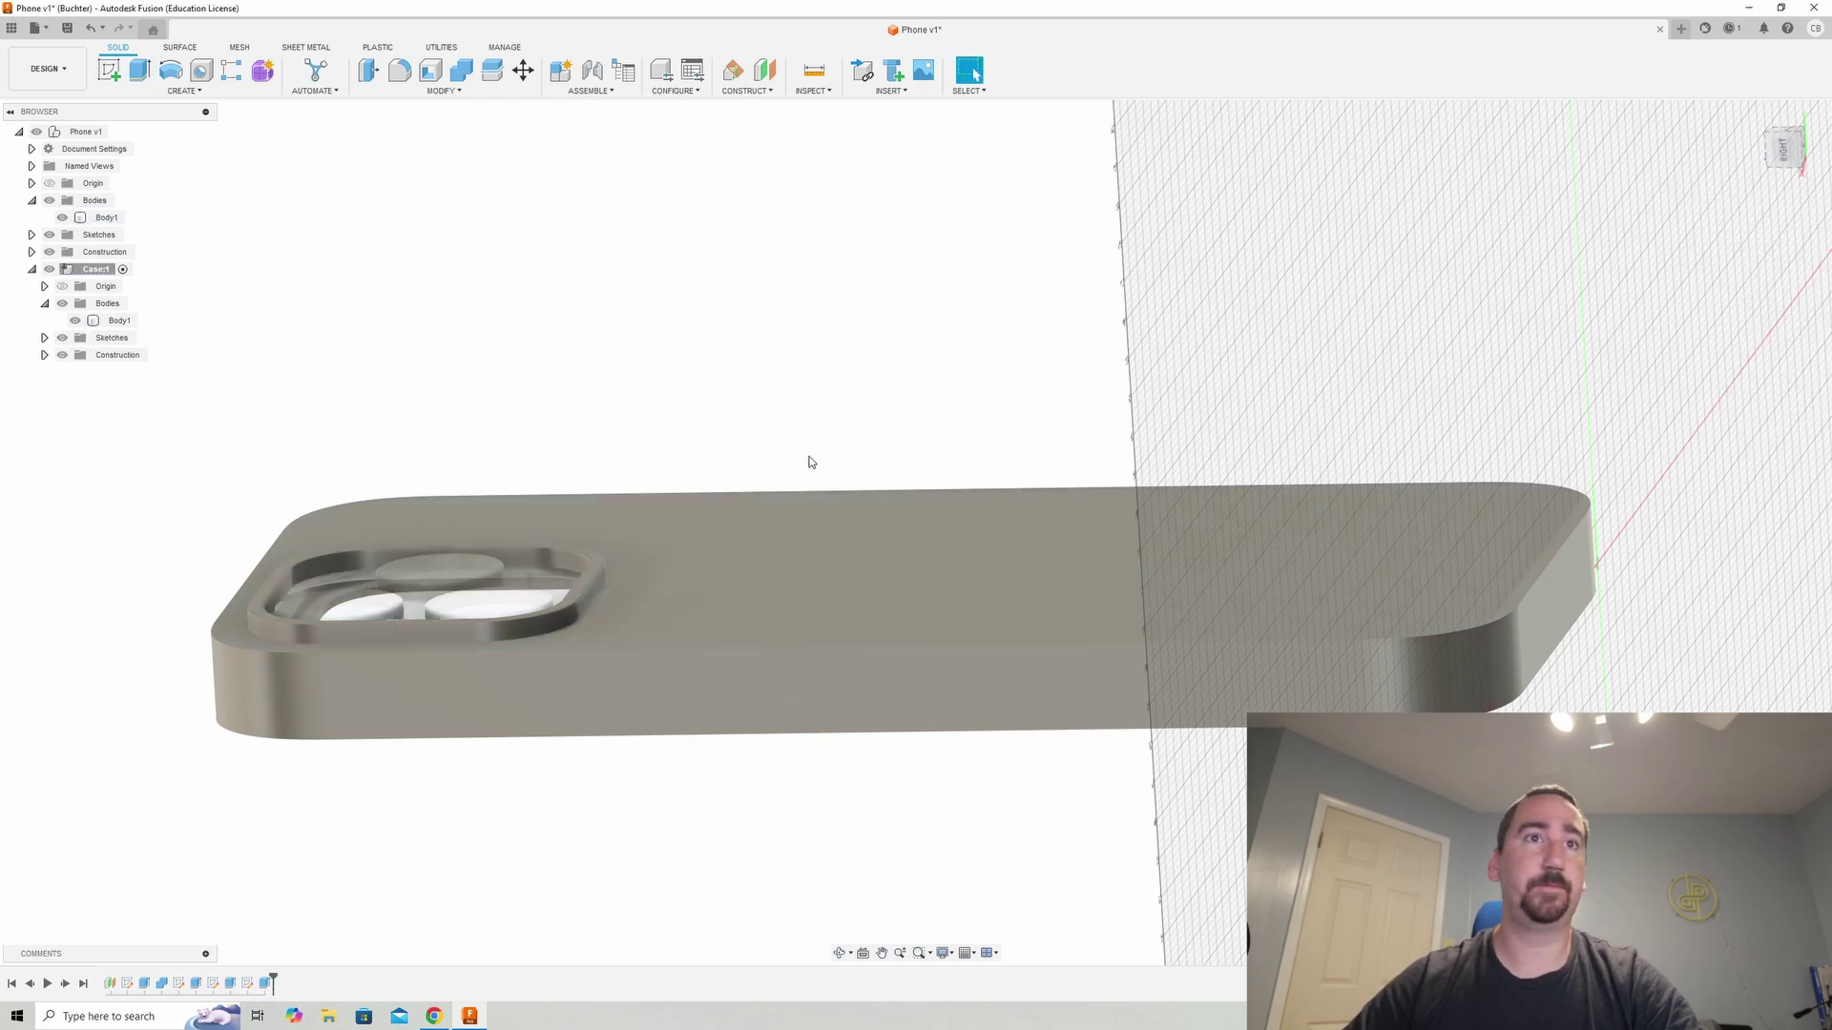
- Fillet the upper outer edge and the base edge of the raised camera lip with a 1.5 mm radius
scroll(769, 470, up, 4)
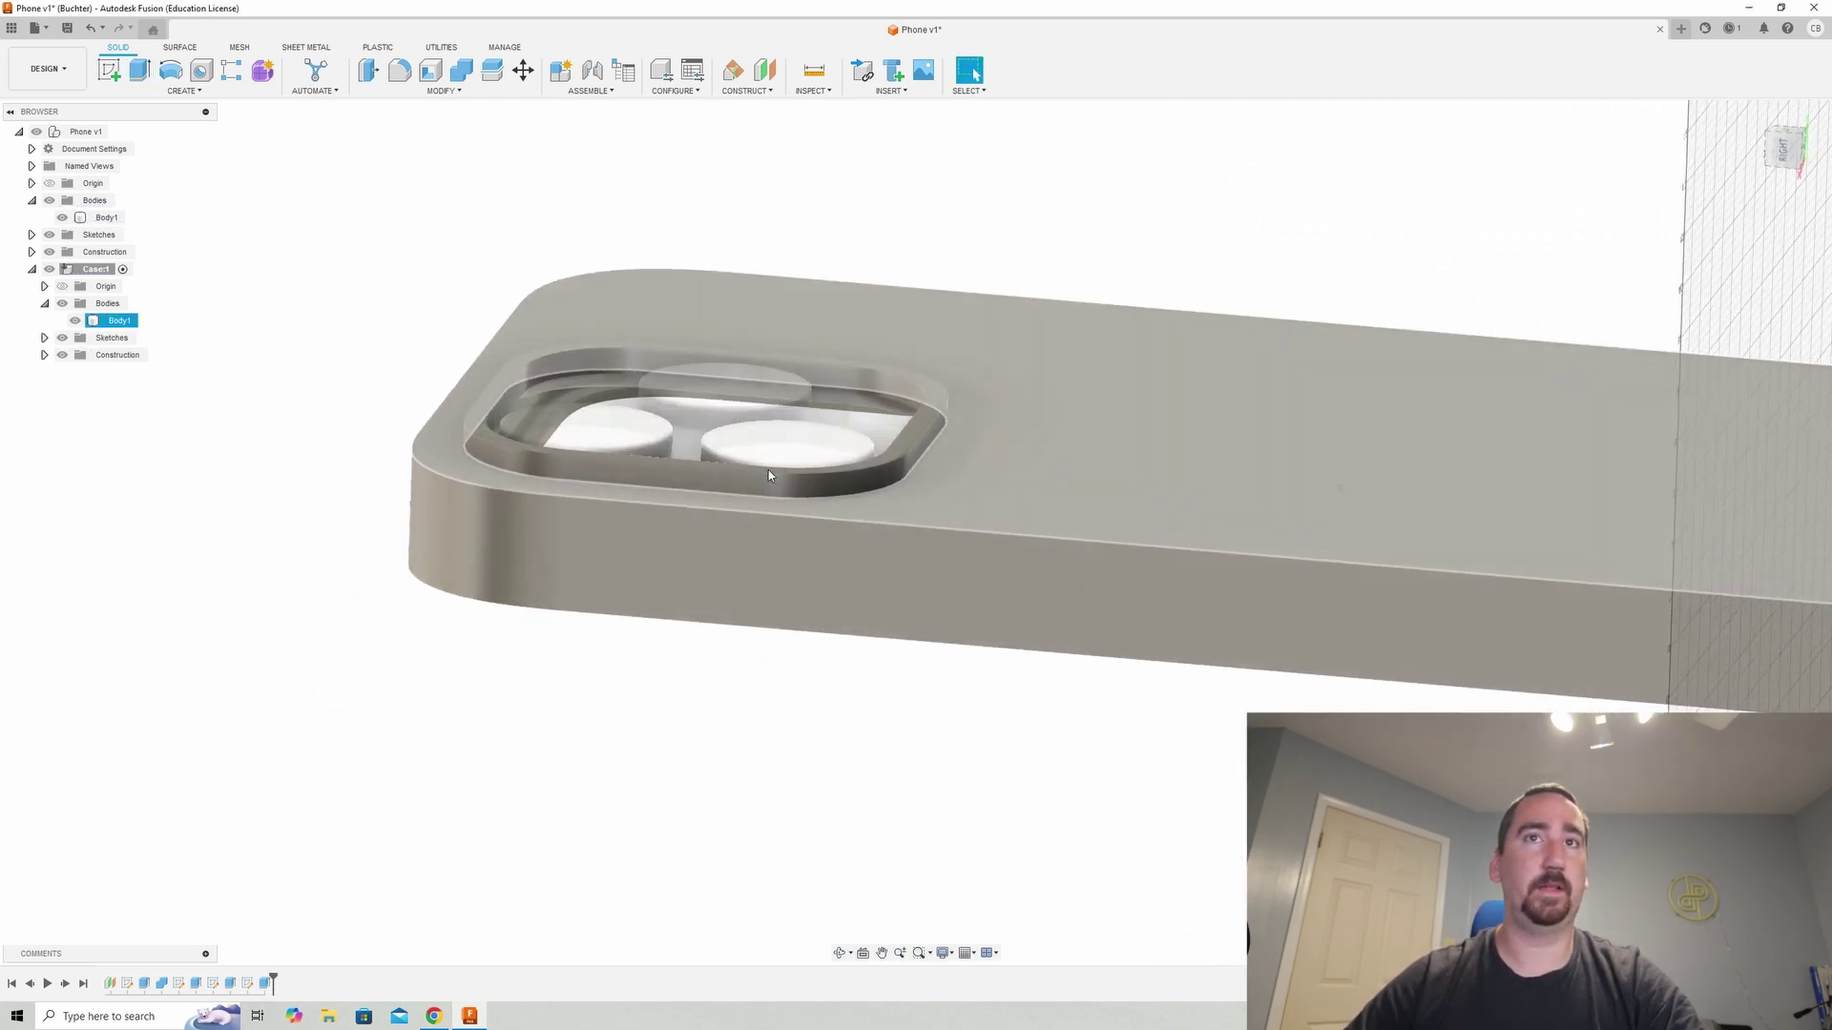
click(400, 71)
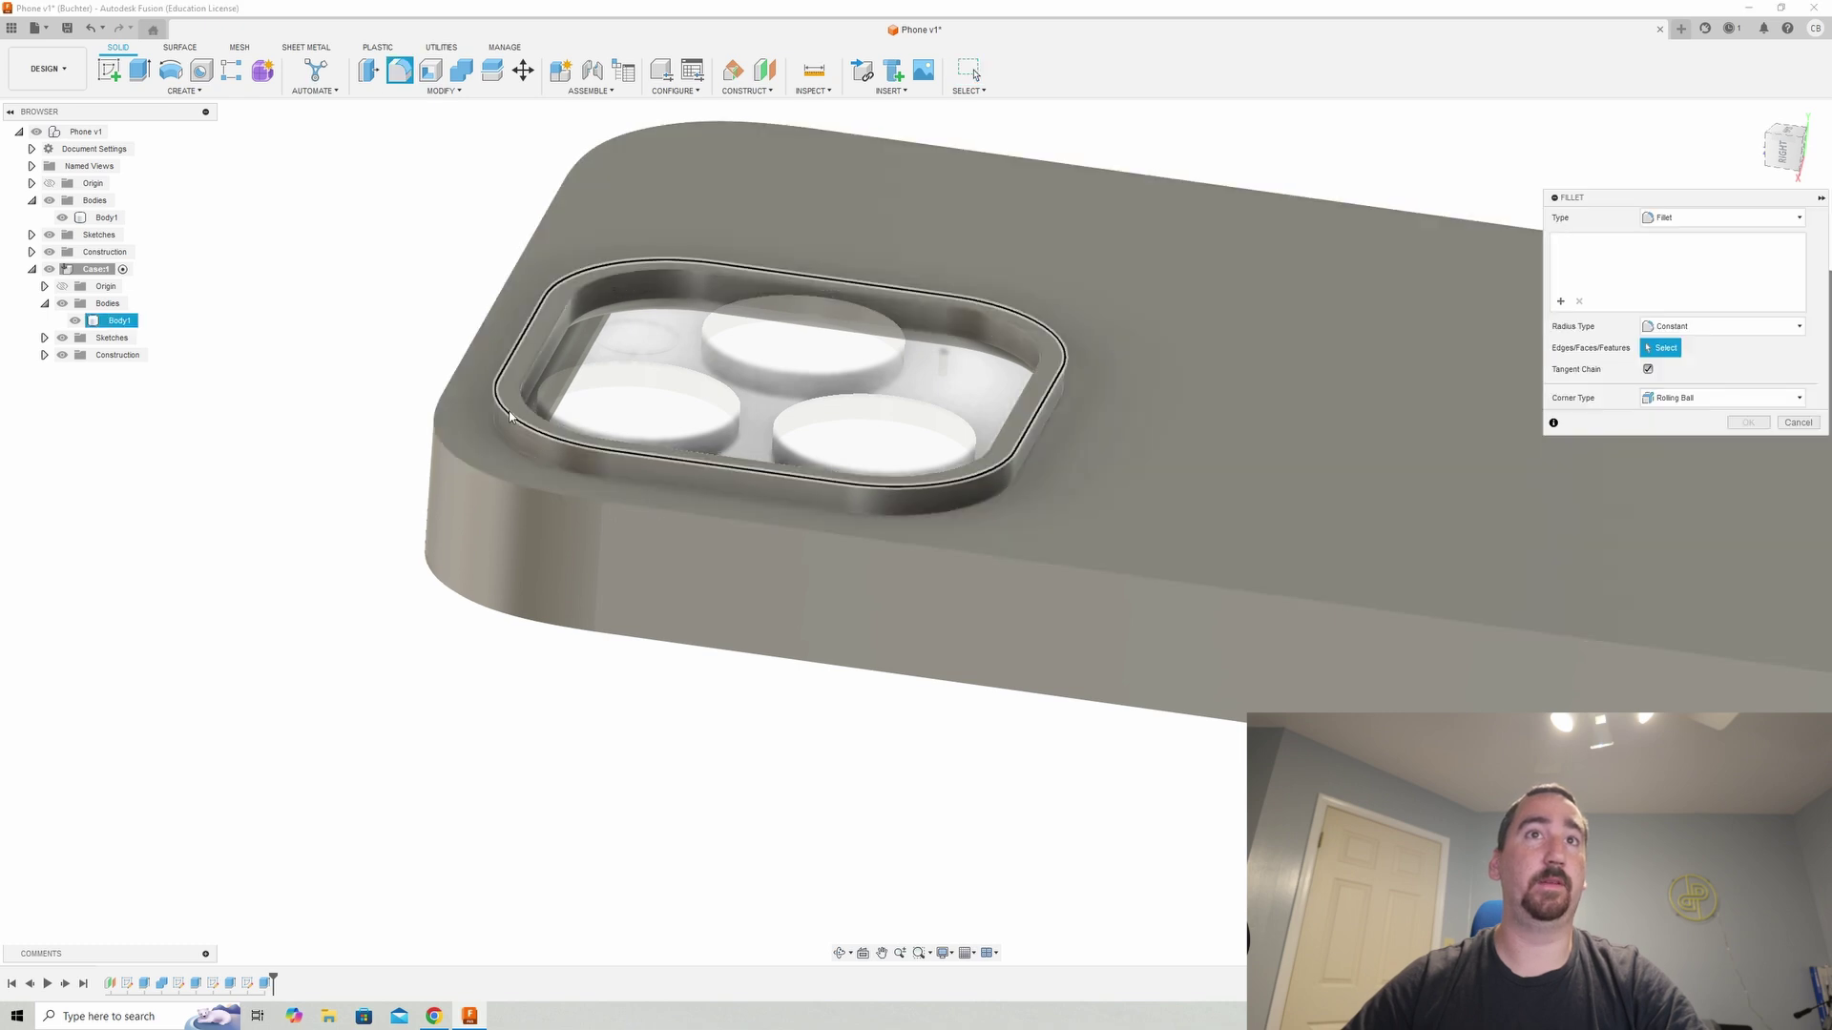
click(593, 430)
click(577, 474)
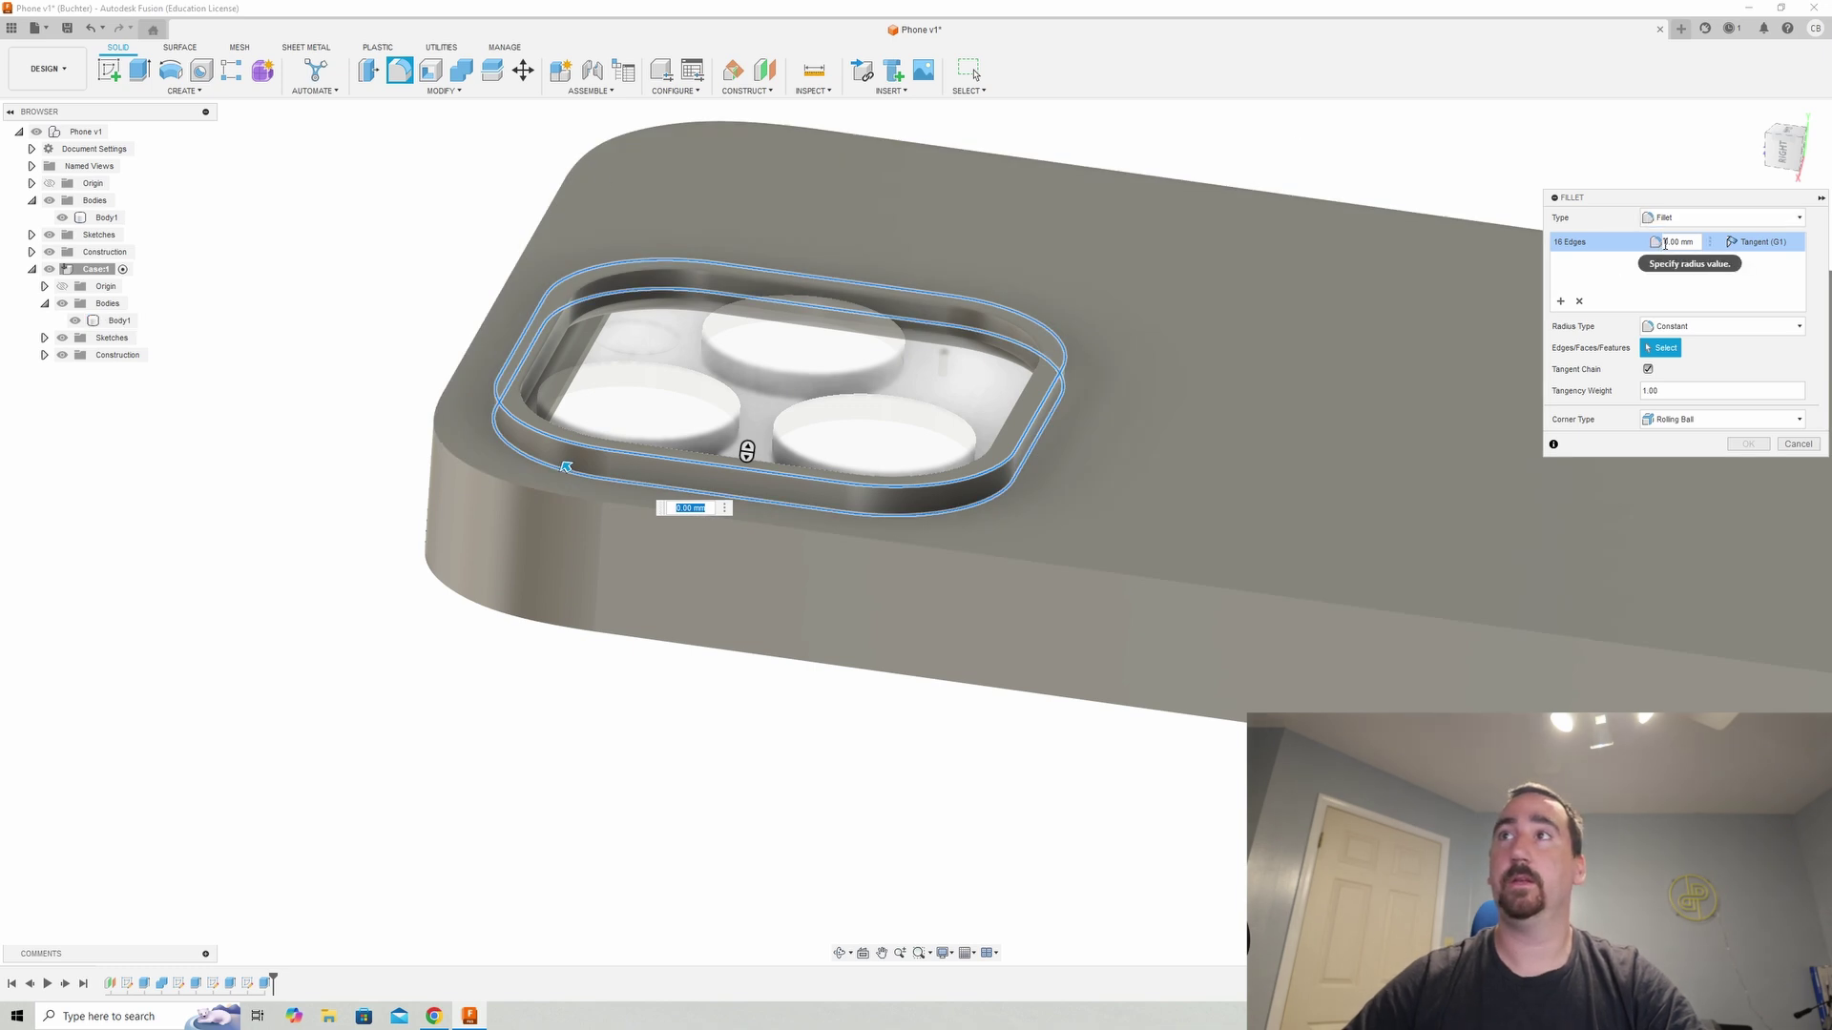
text(1)
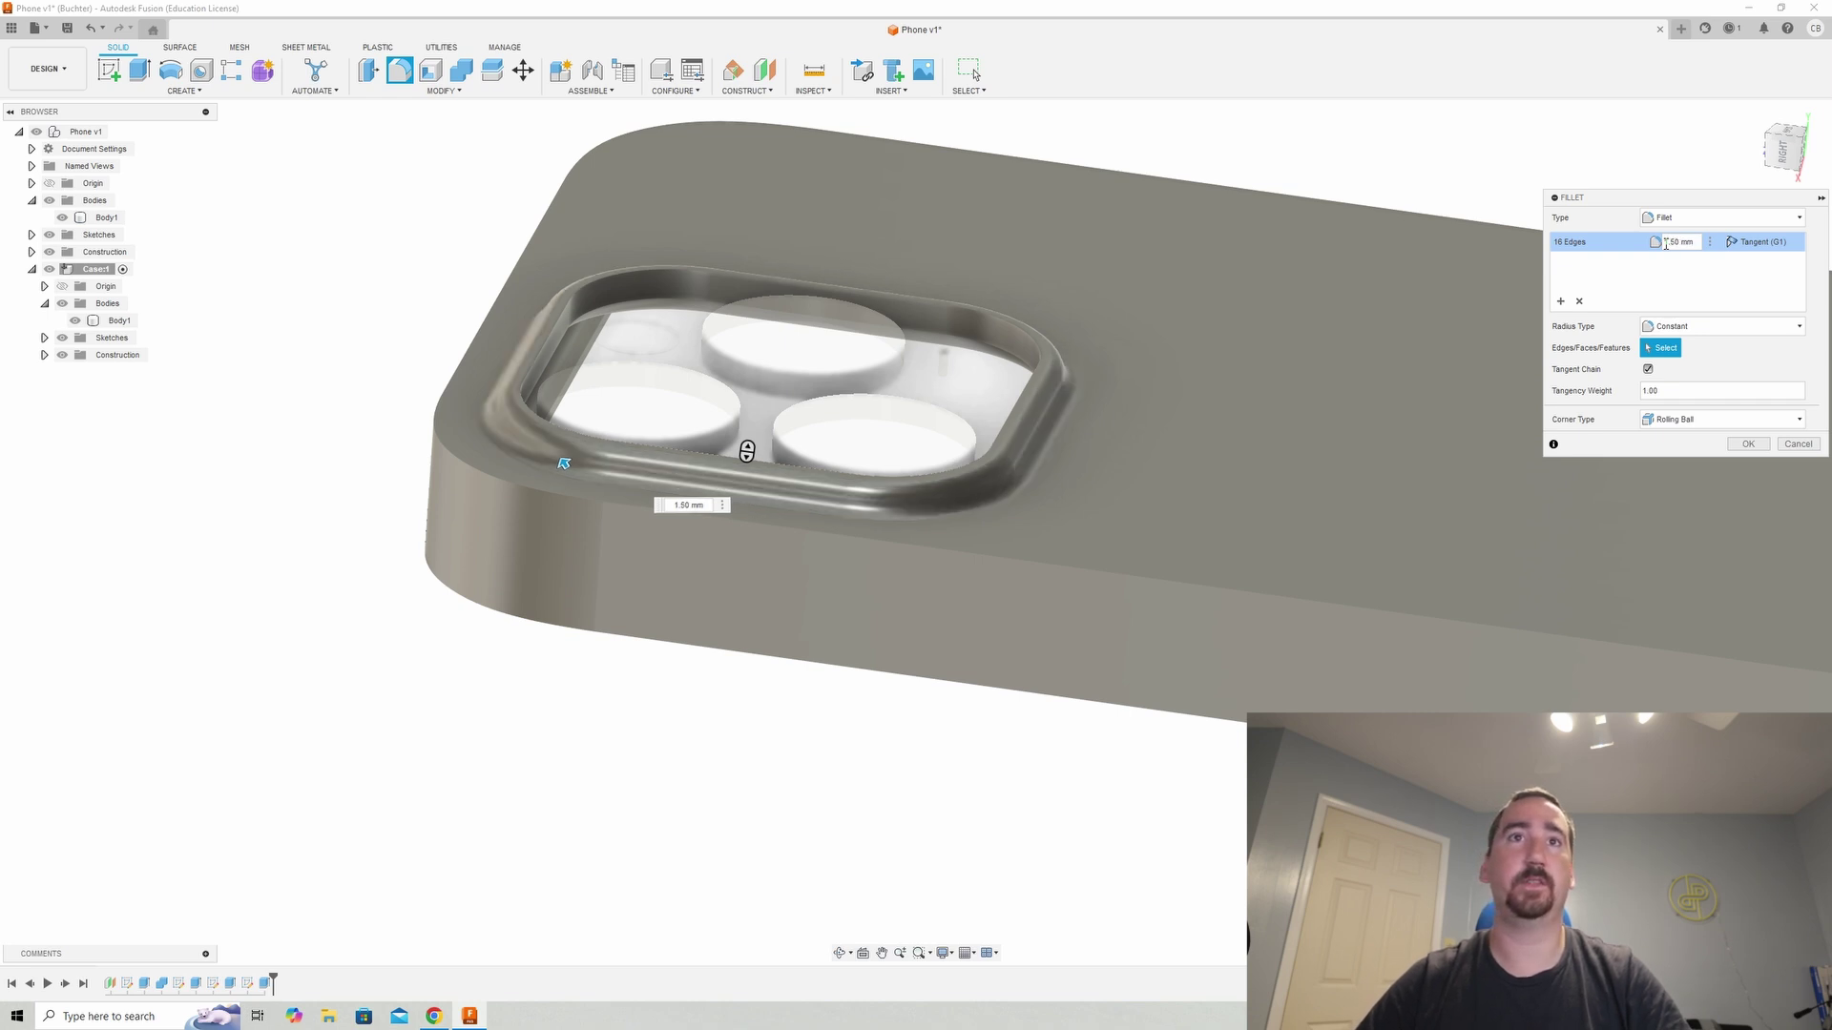
key(Return)
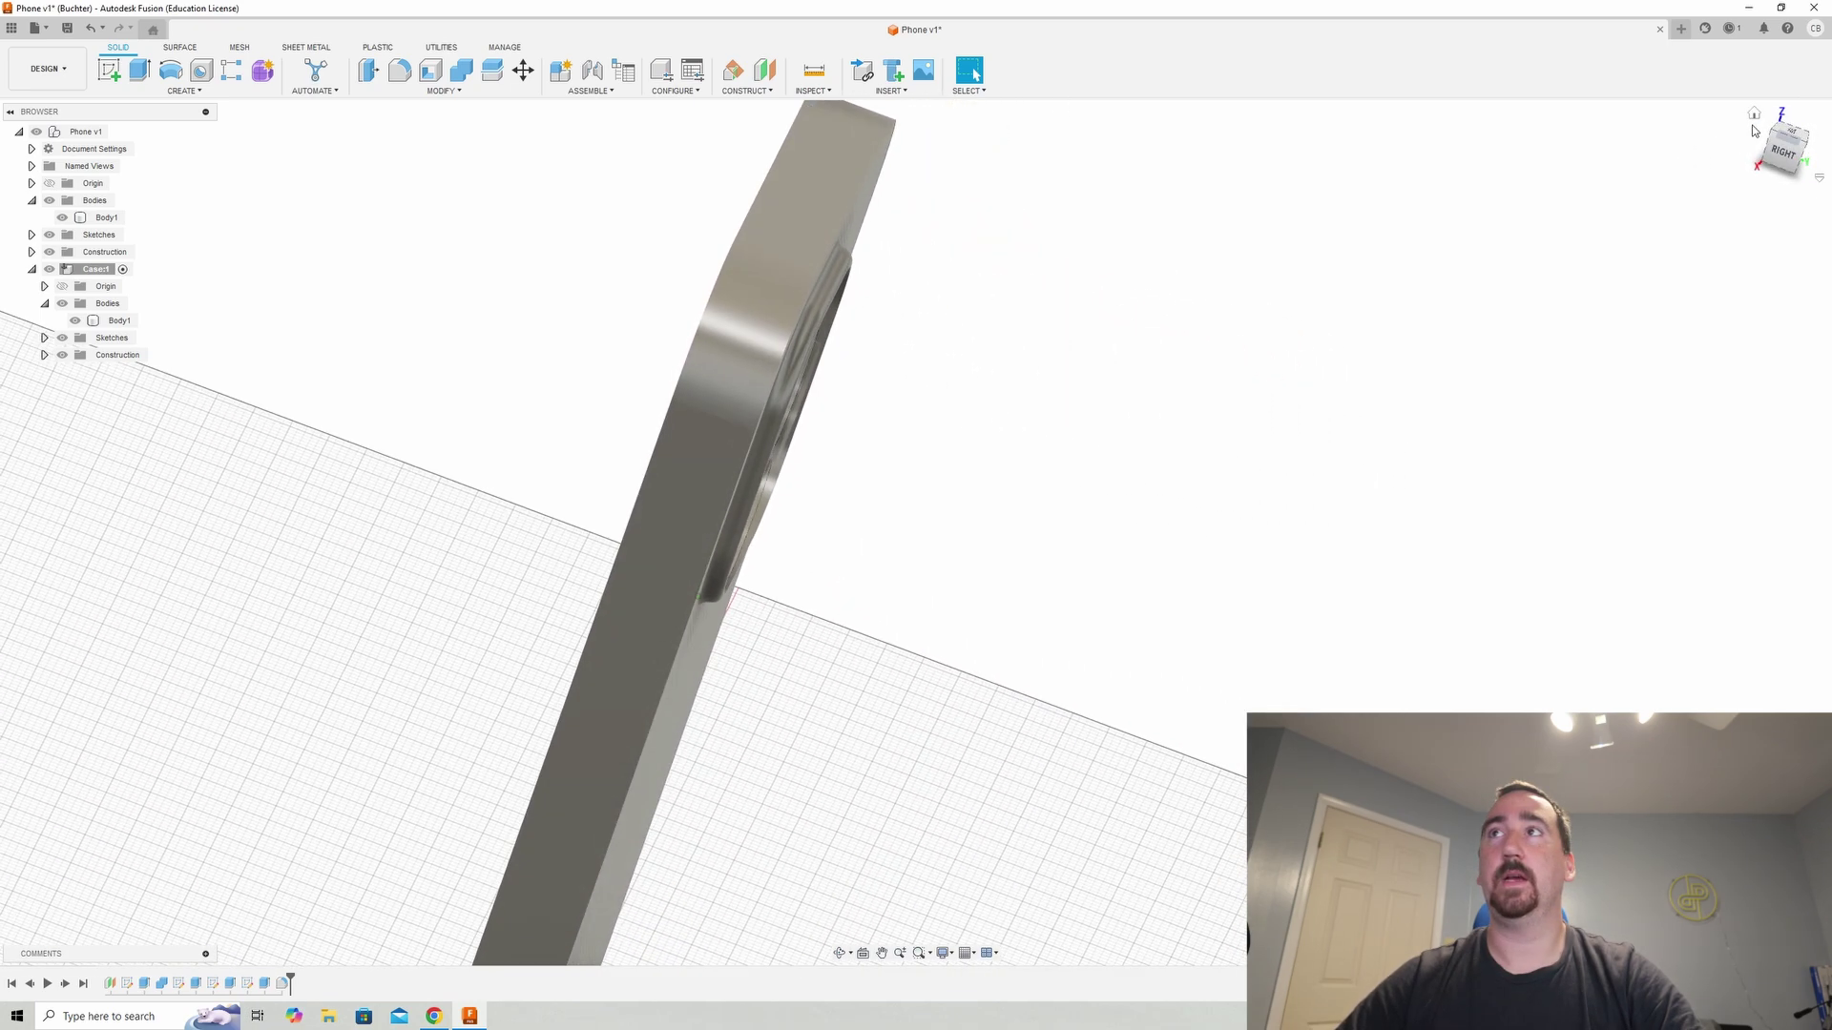
- Hide the phone body and create a sketch with Slice enabled on the case's inner side wall that holds the button recesses
click(1753, 120)
scroll(1101, 300, up, 5)
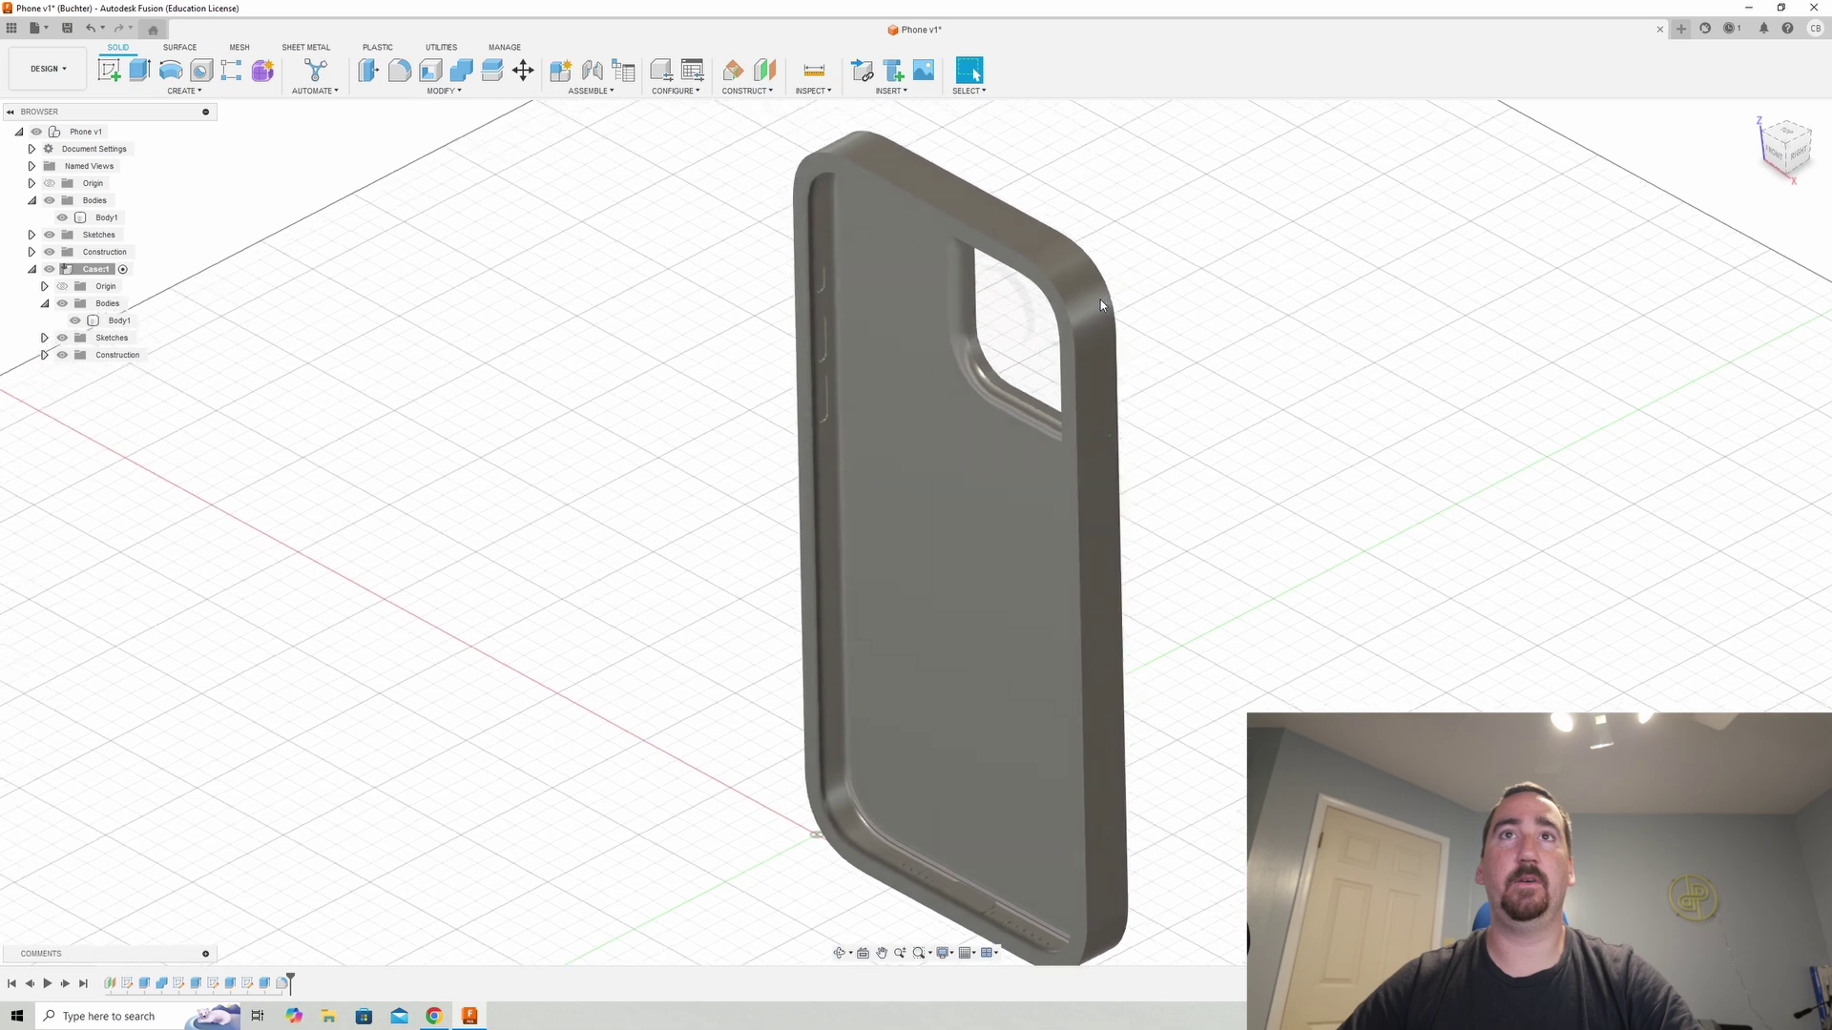
click(121, 76)
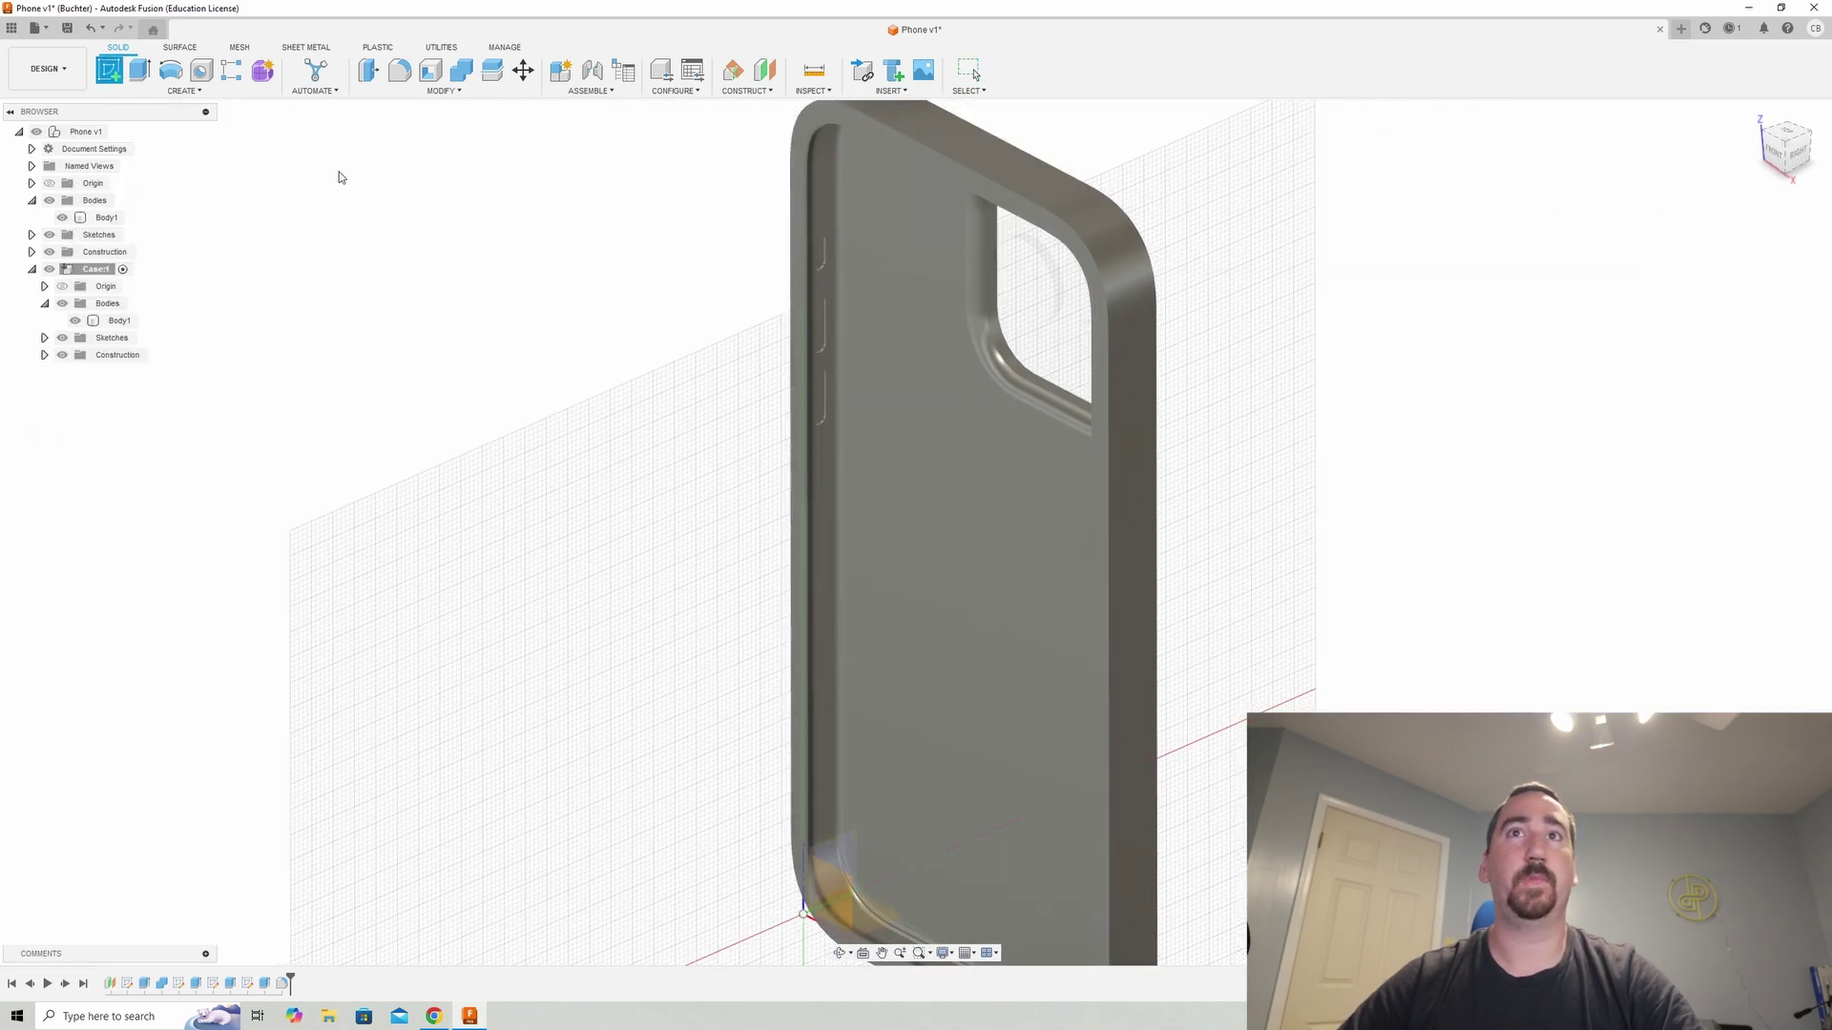
click(65, 218)
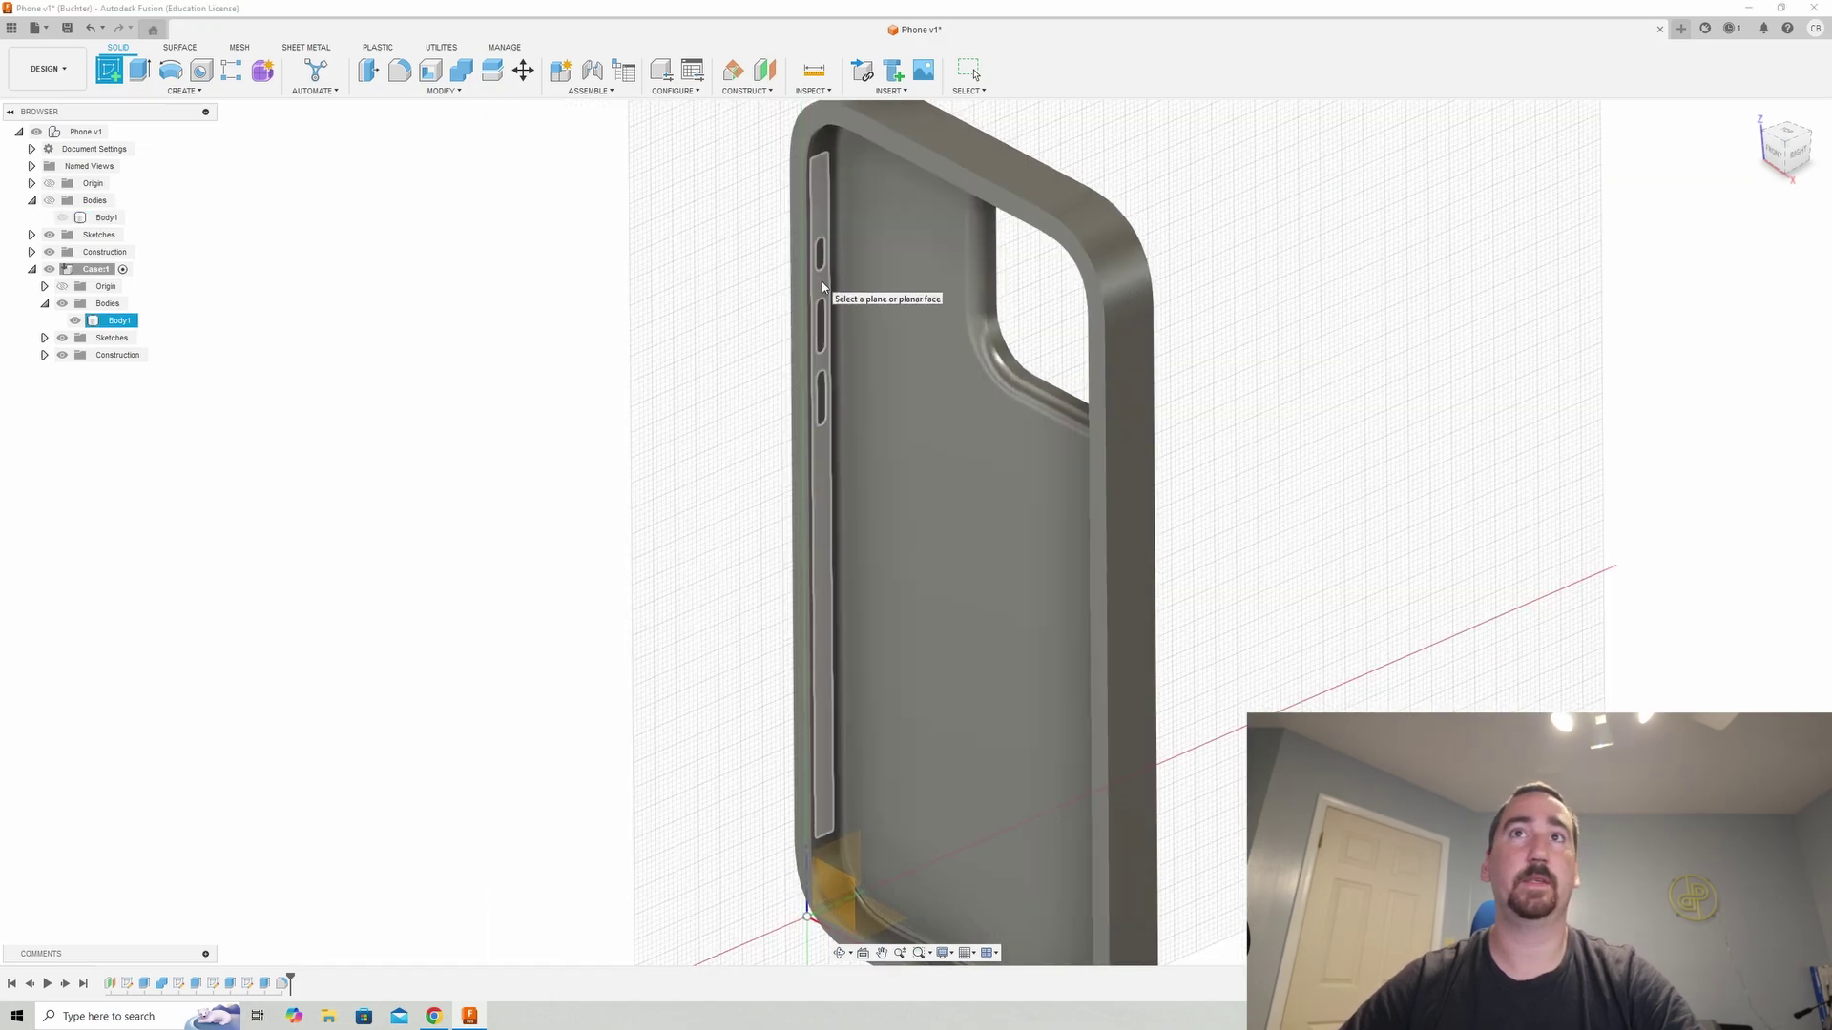
click(821, 282)
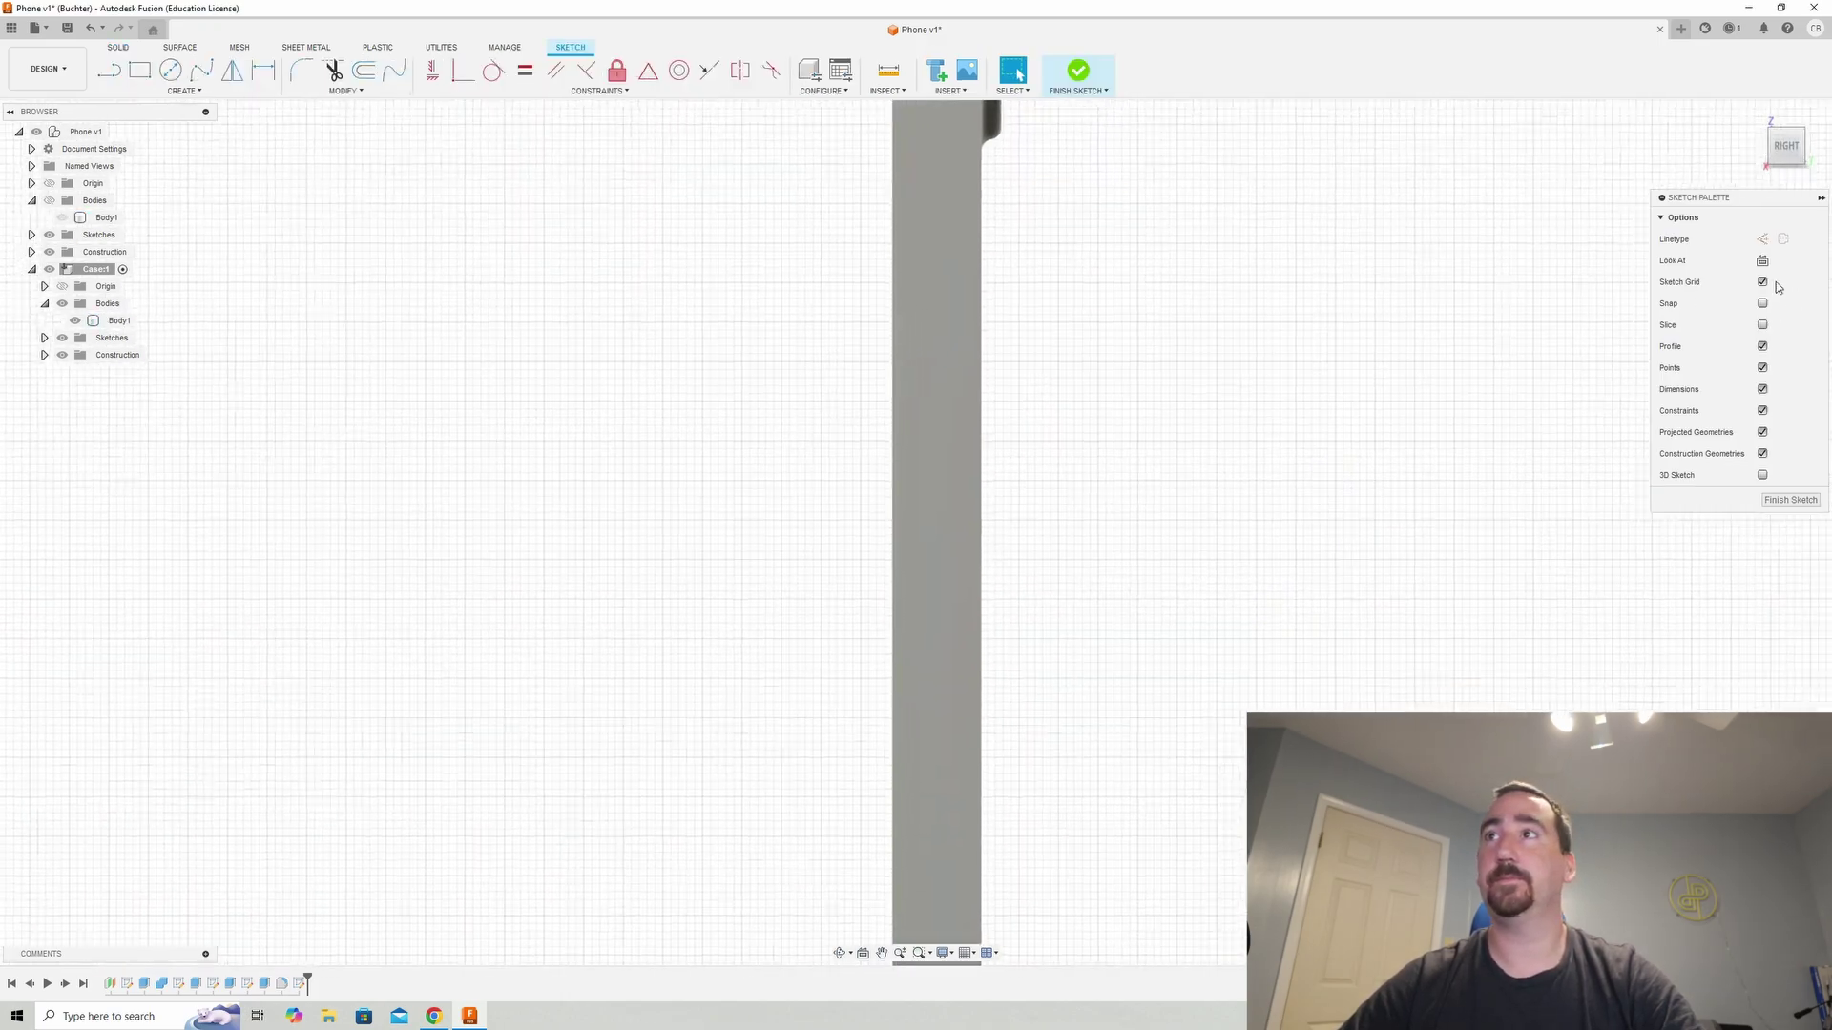
click(1762, 326)
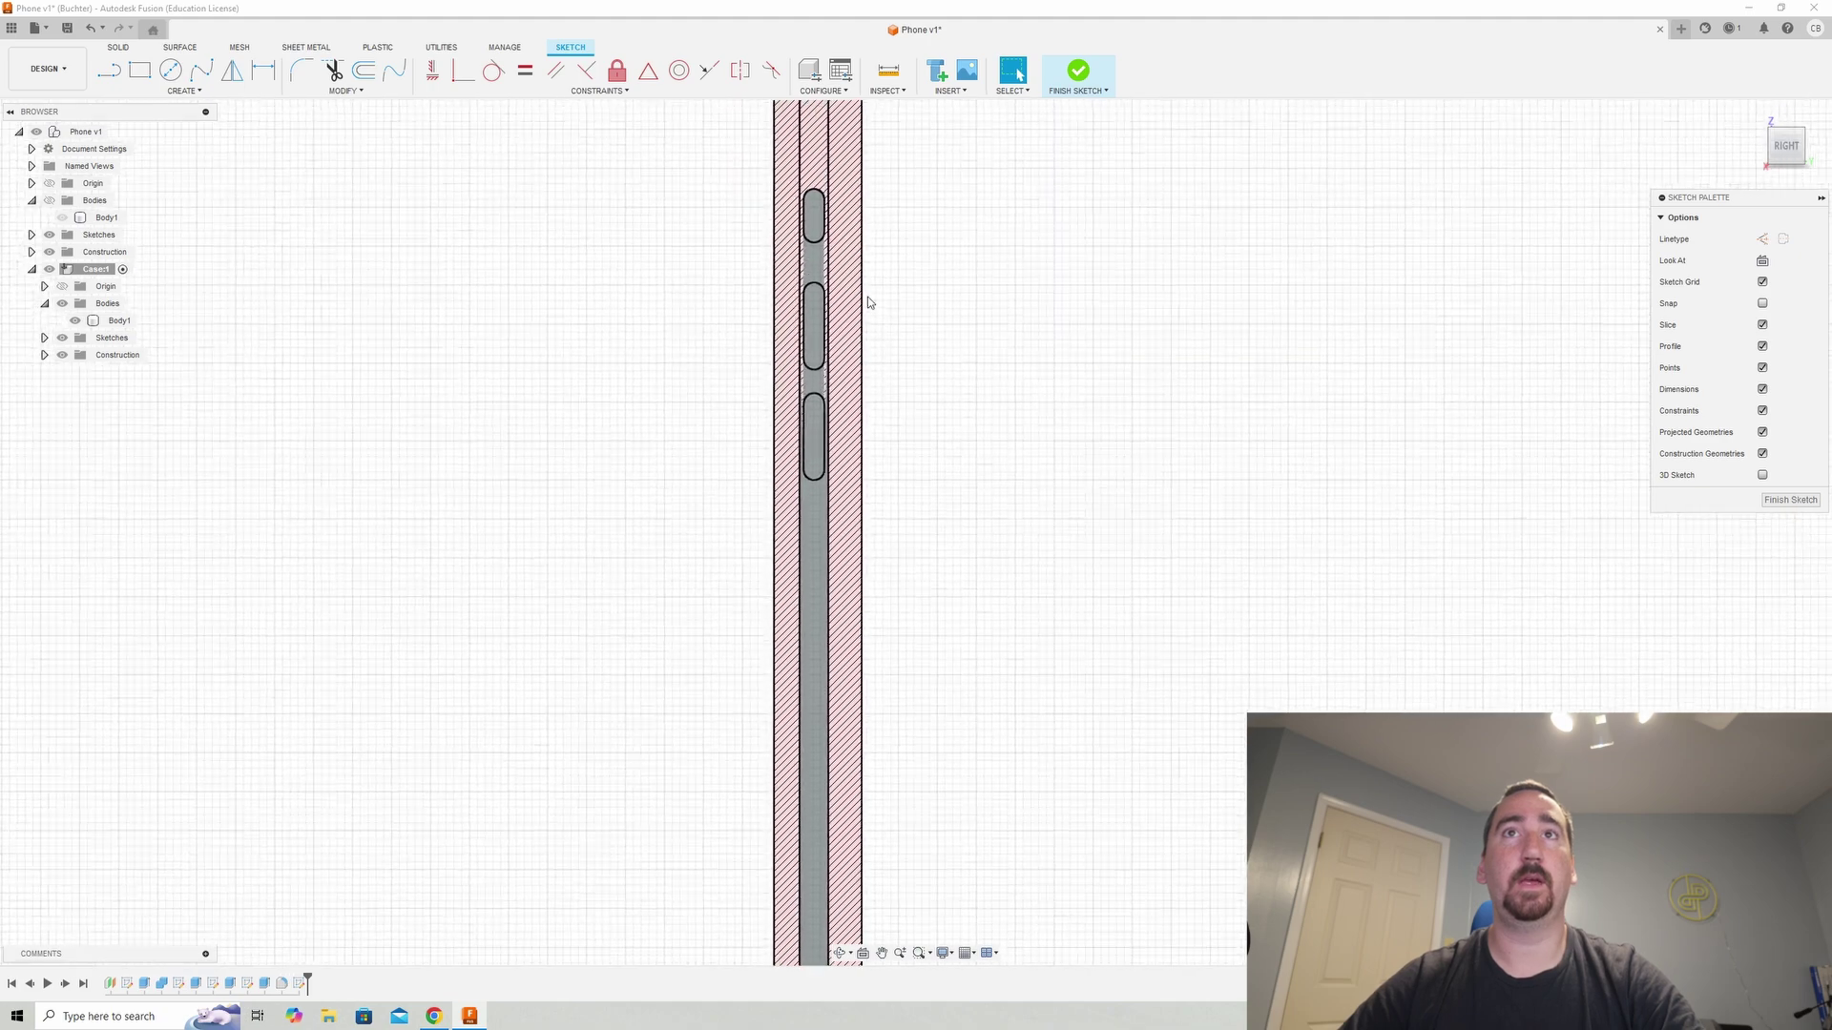
- Offset the uppermost button recess outline 1.5 mm outward and finish the sketch
scroll(845, 260, up, 2)
middle_drag(828, 242, 860, 318)
scroll(873, 359, up, 2)
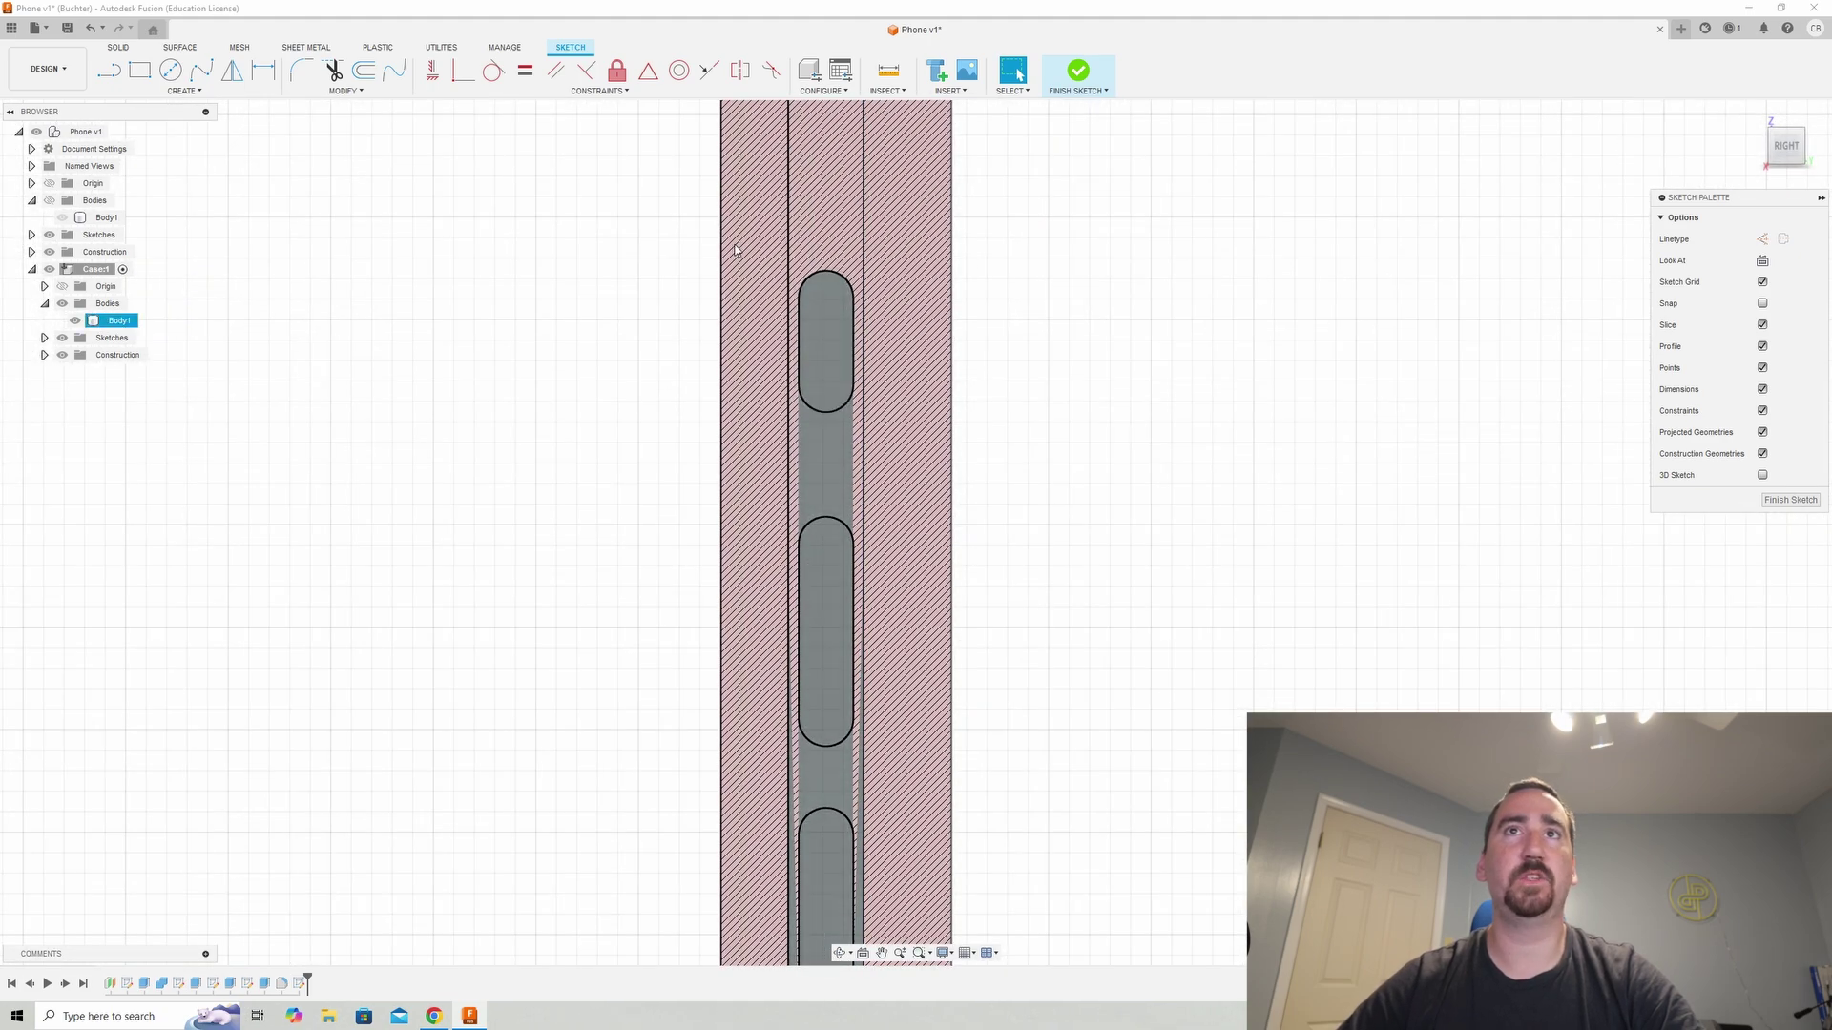
click(363, 71)
click(823, 276)
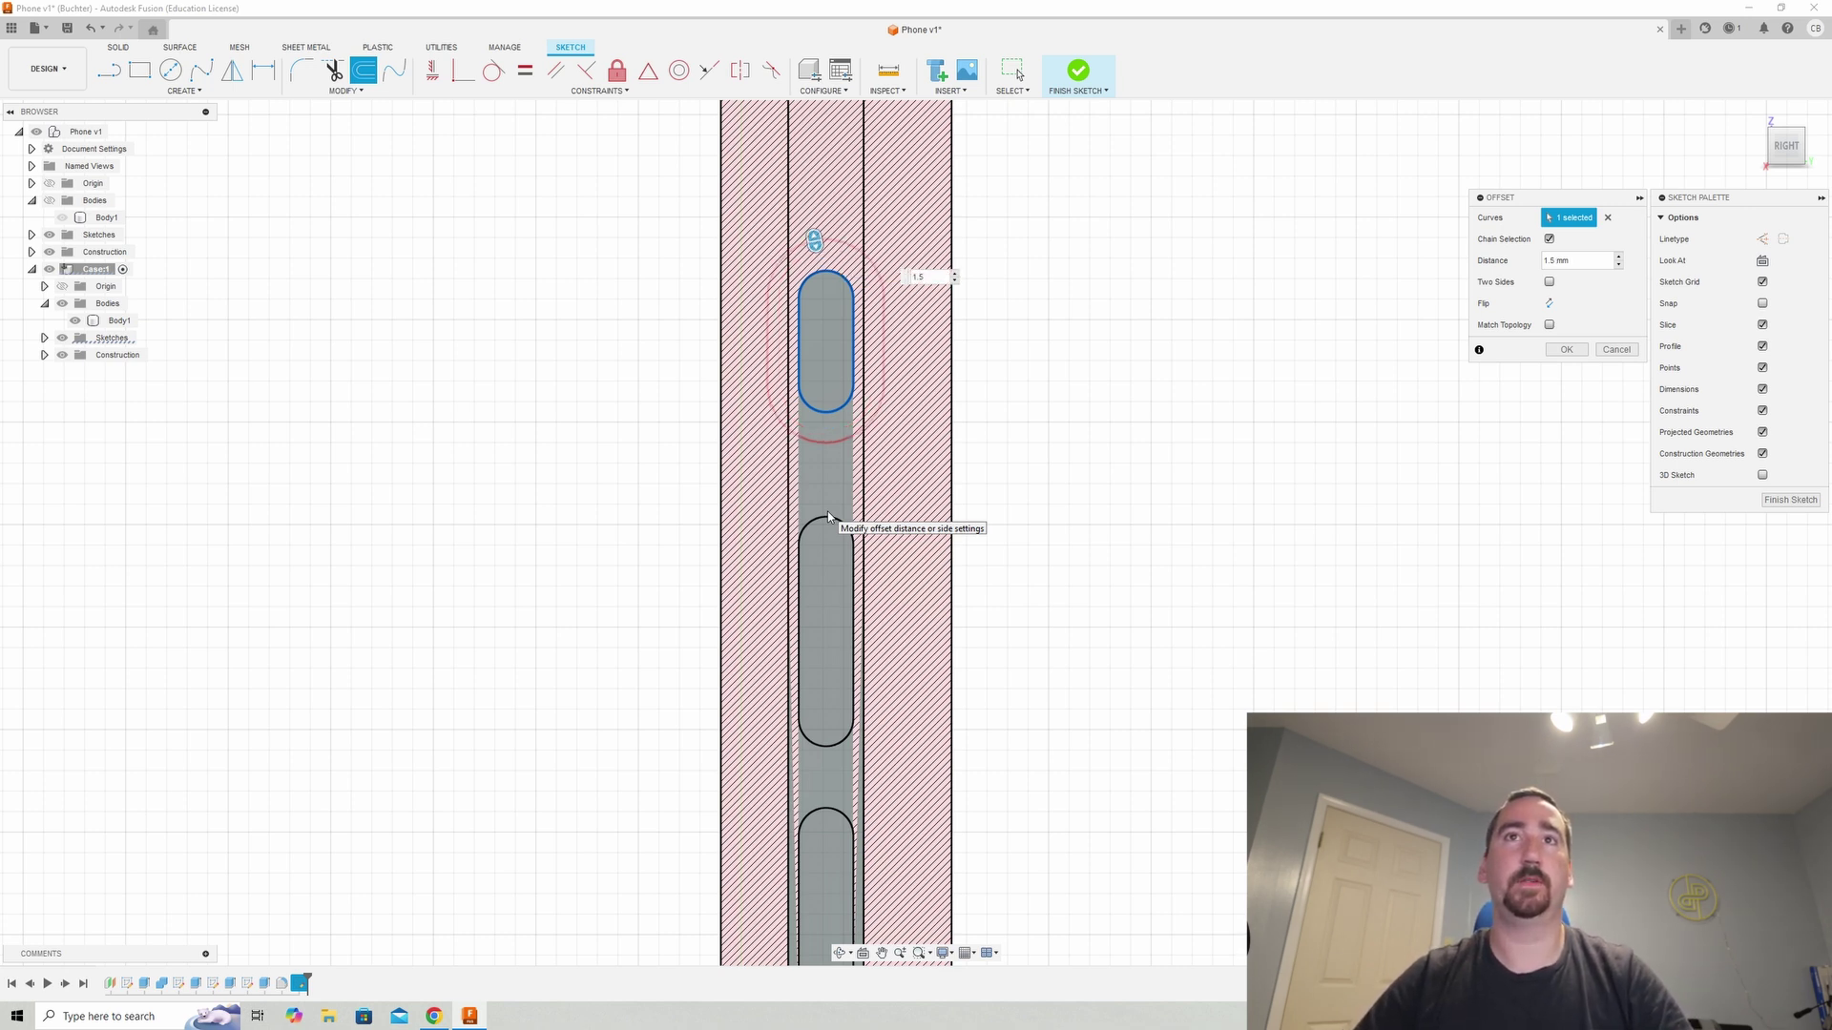
key(Return)
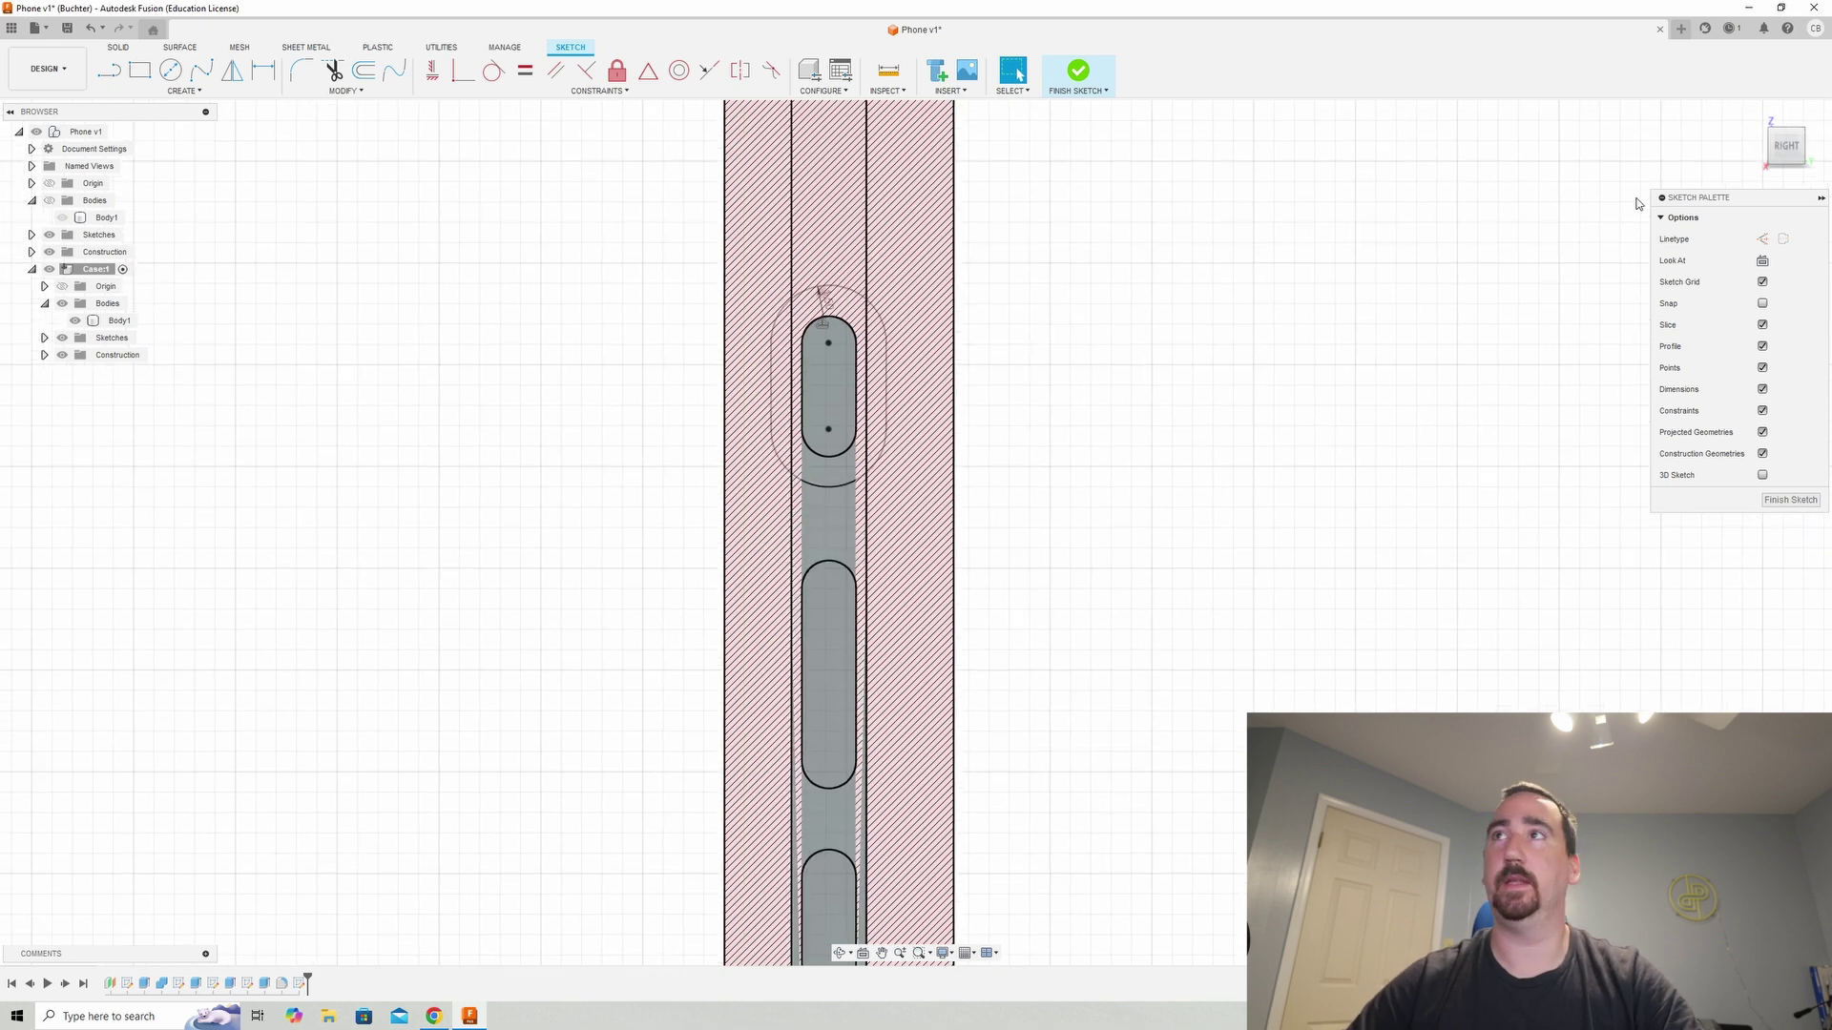
click(1096, 73)
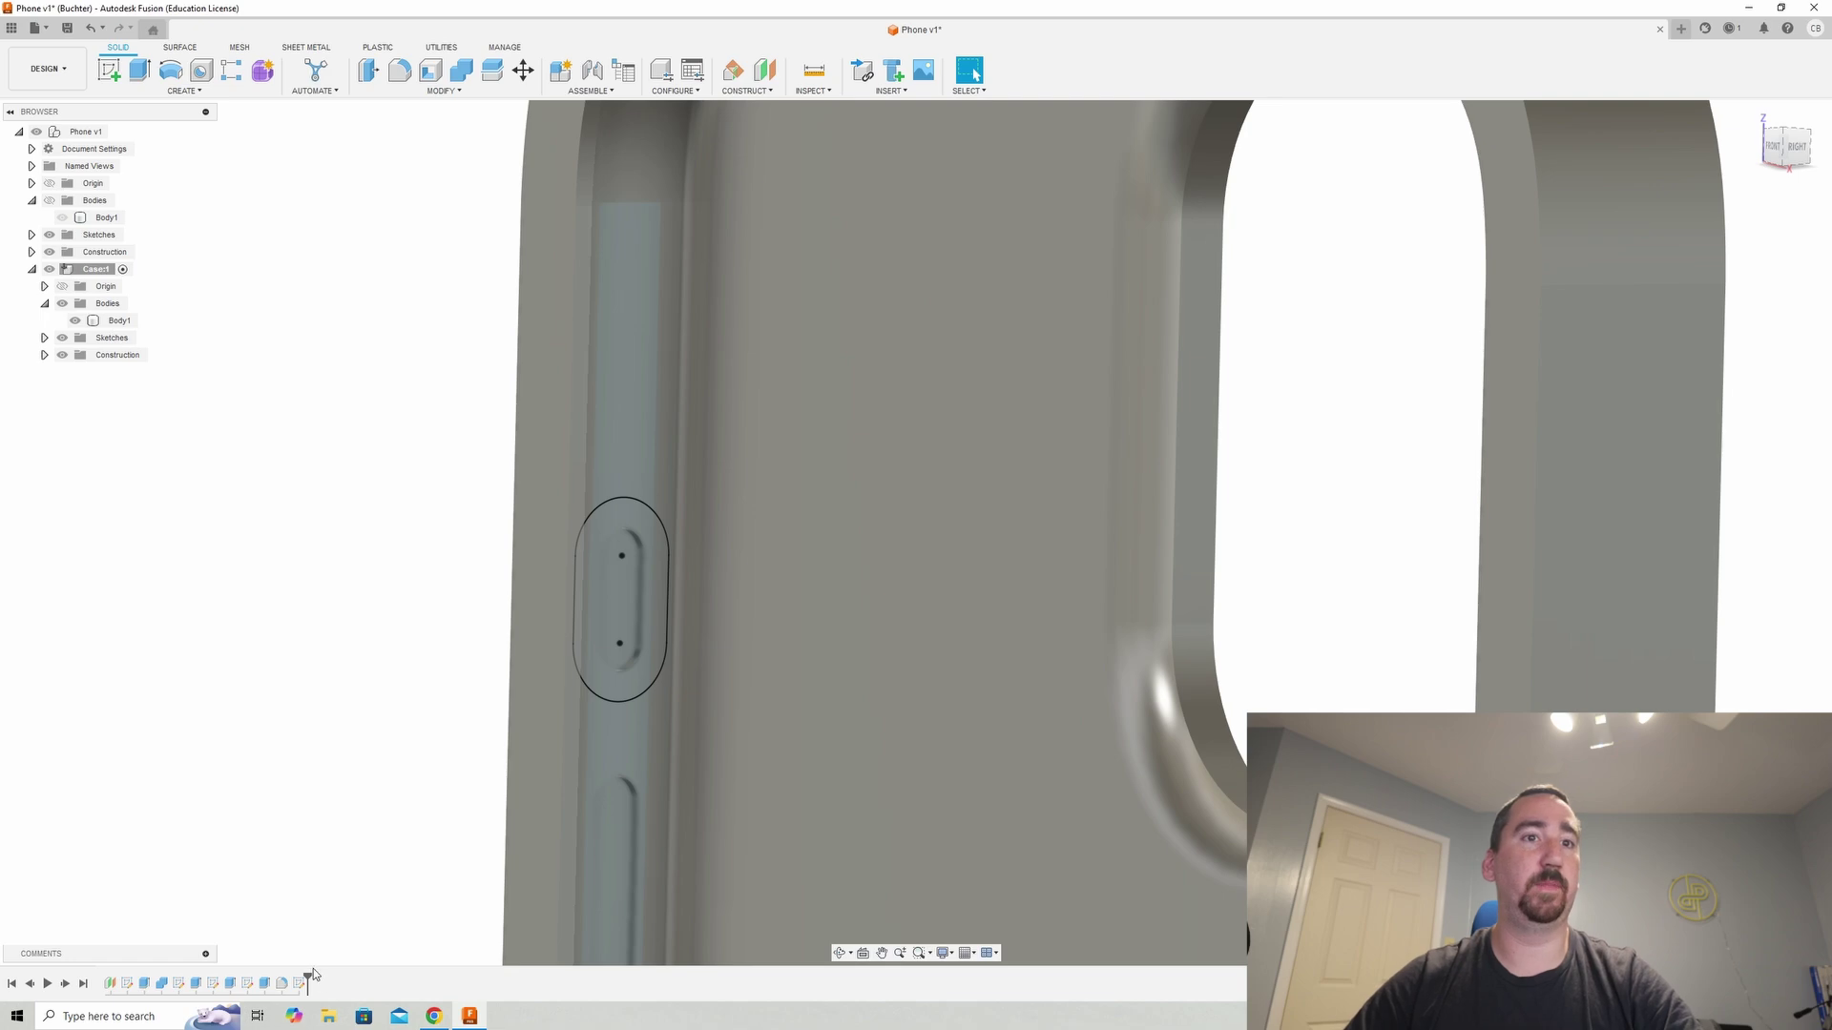
- Reopen the side wall sketch and offset the middle and lowest button recess outlines 1.5 mm outward
double_click(299, 982)
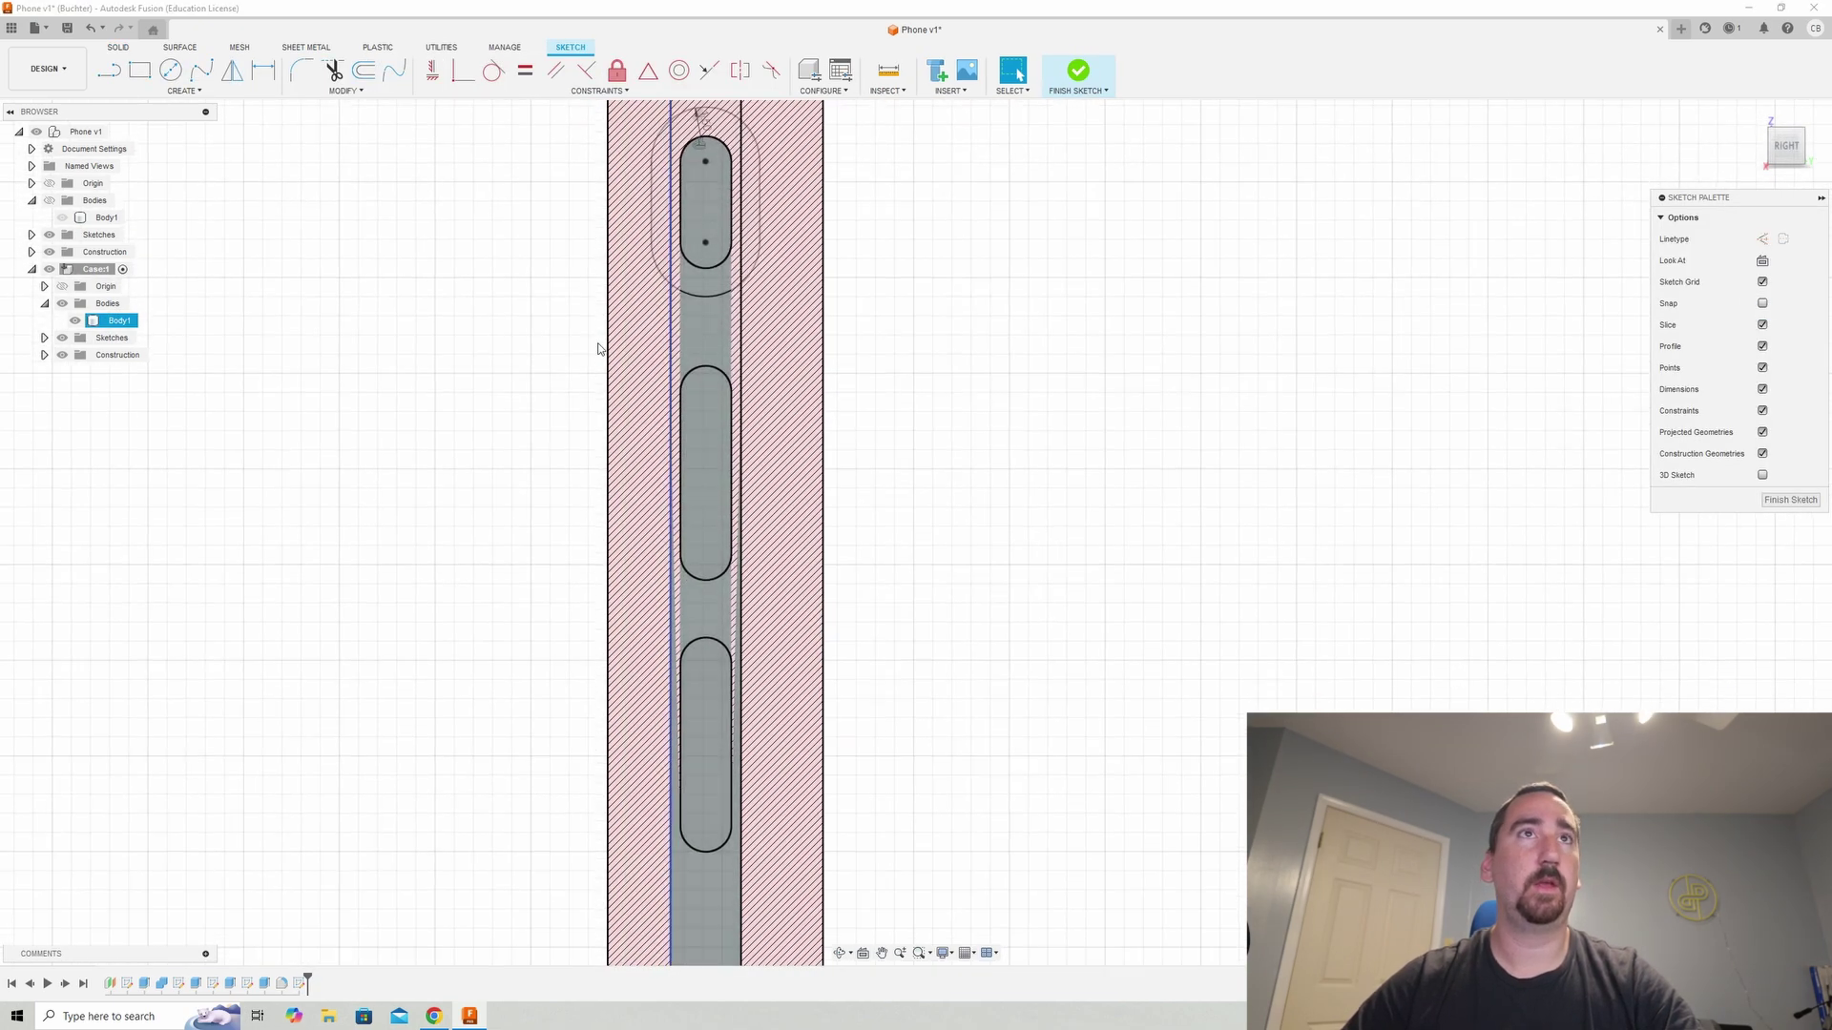
click(361, 70)
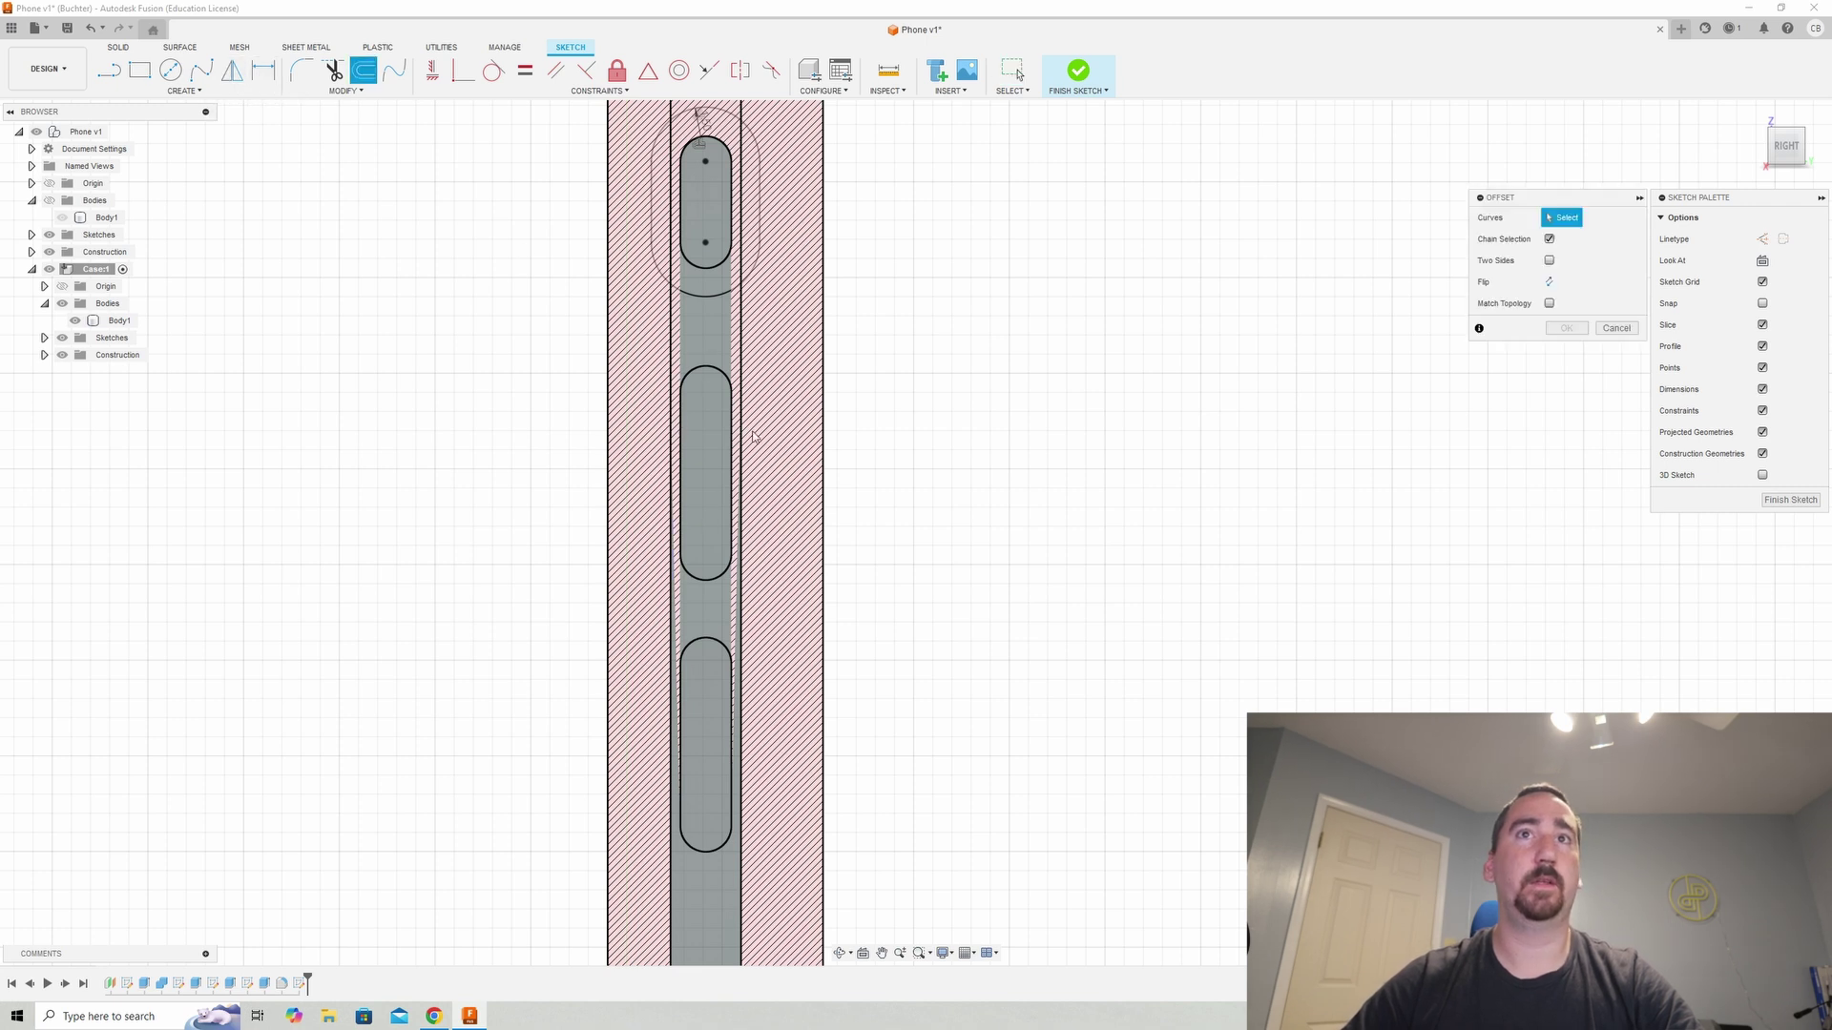
click(711, 373)
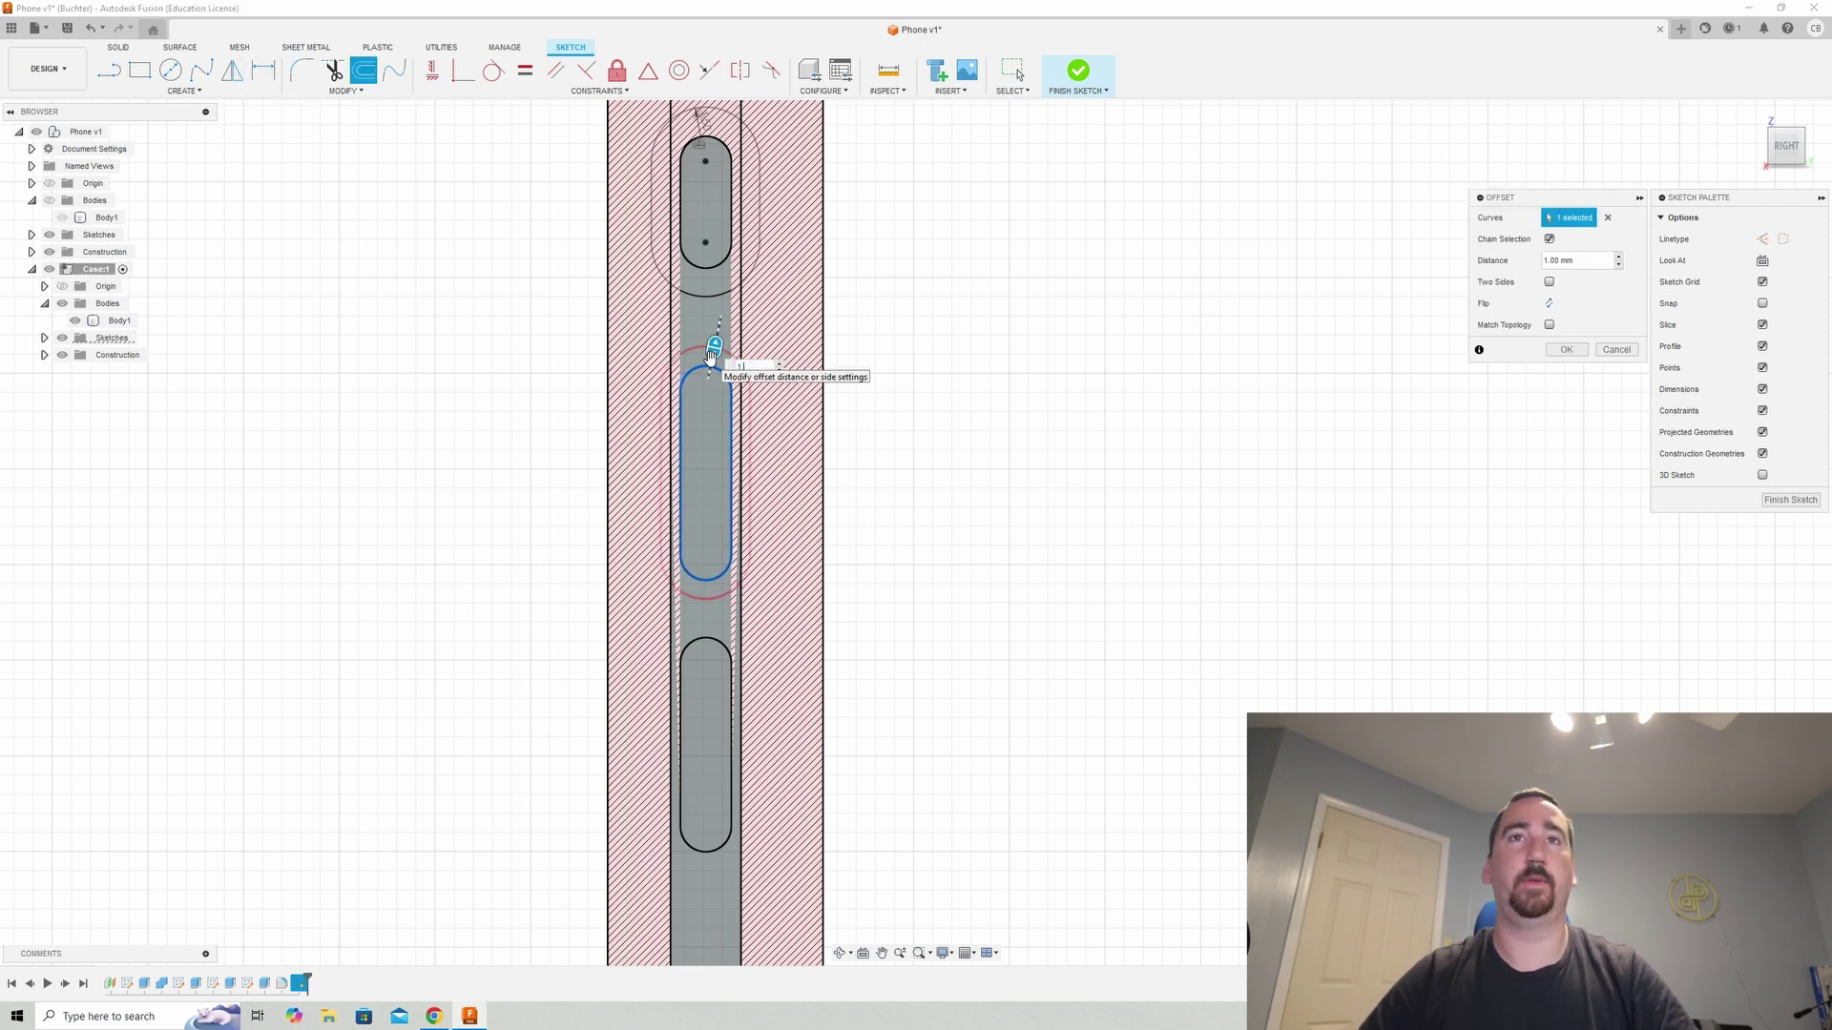
key(Return)
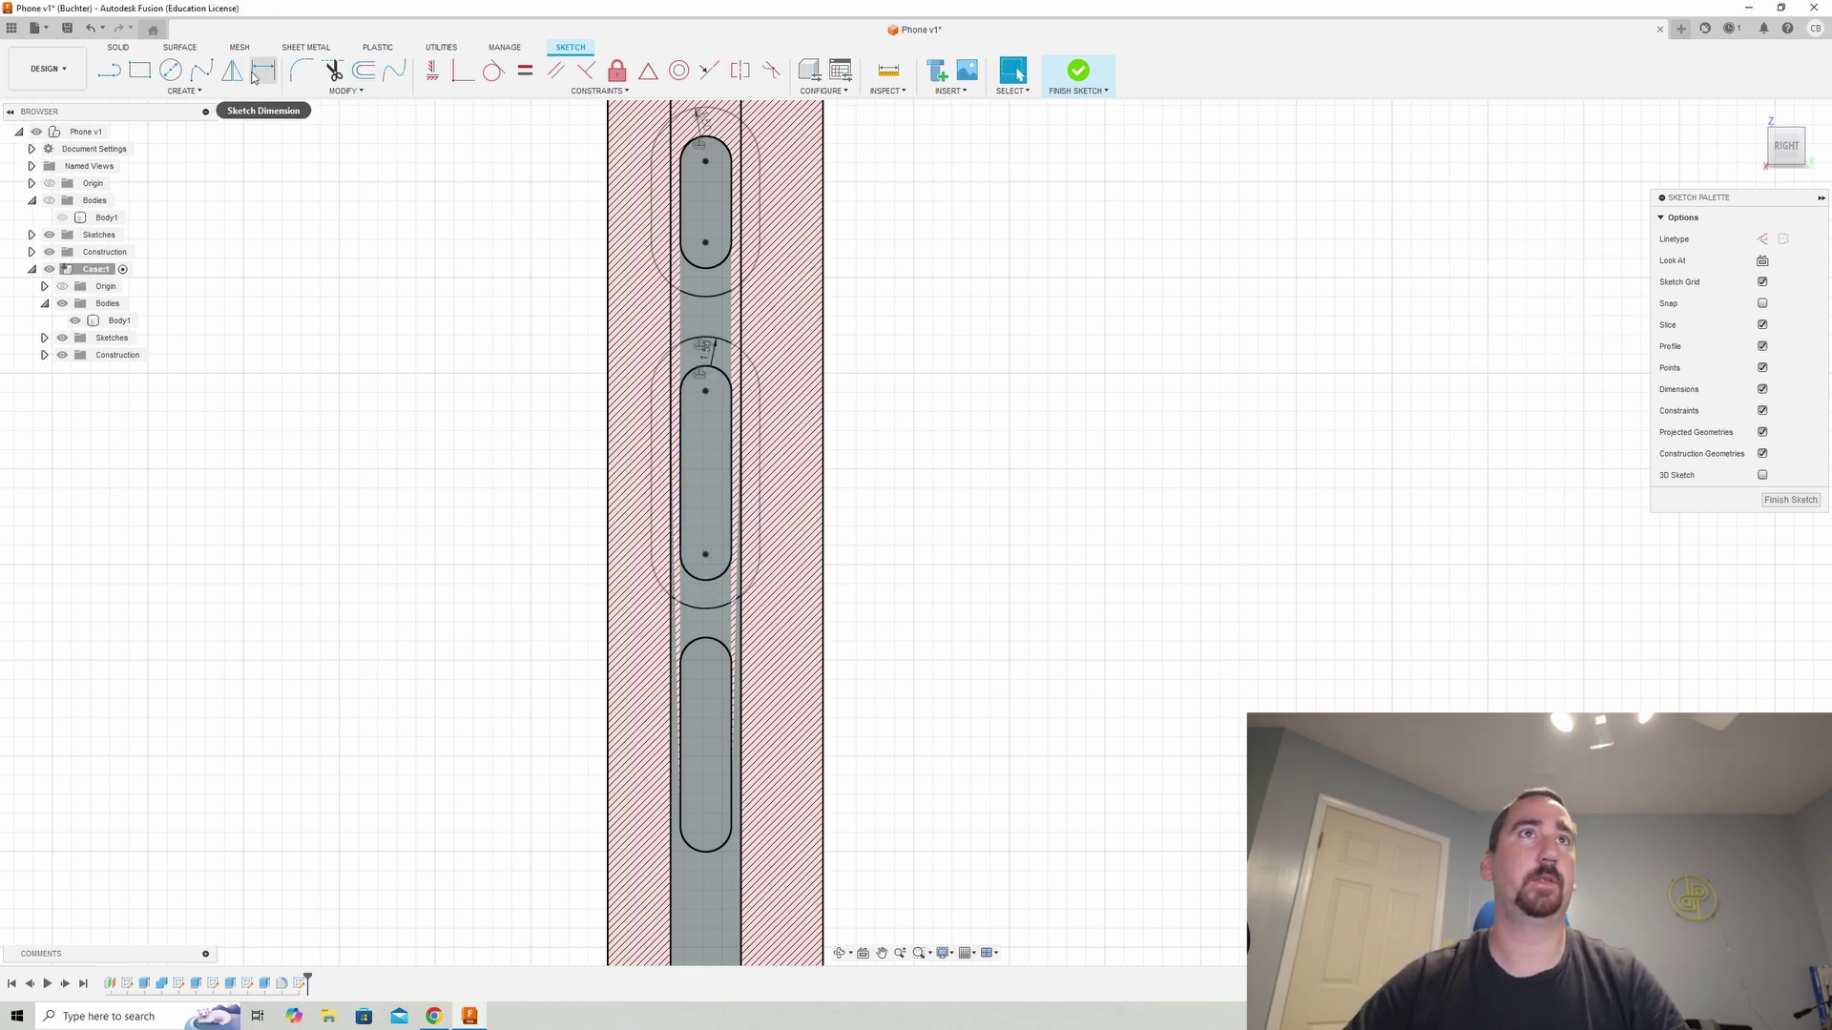
click(364, 71)
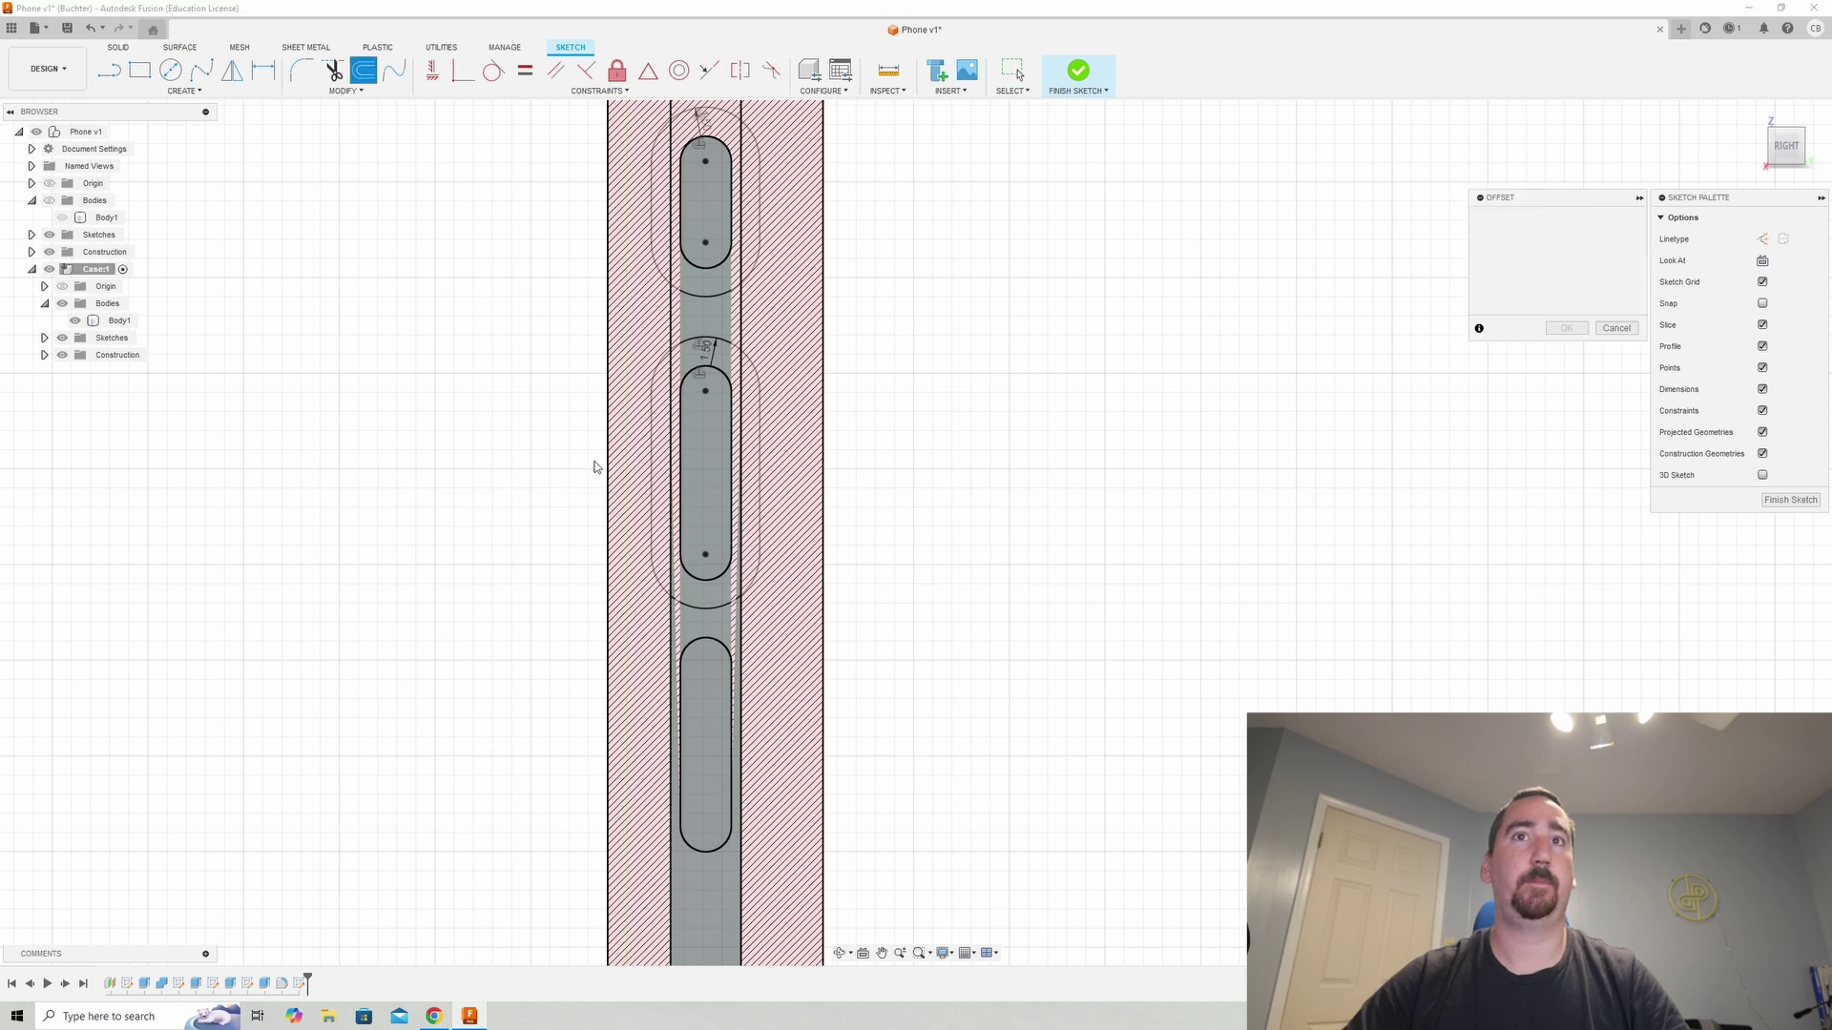
click(717, 645)
key(Return)
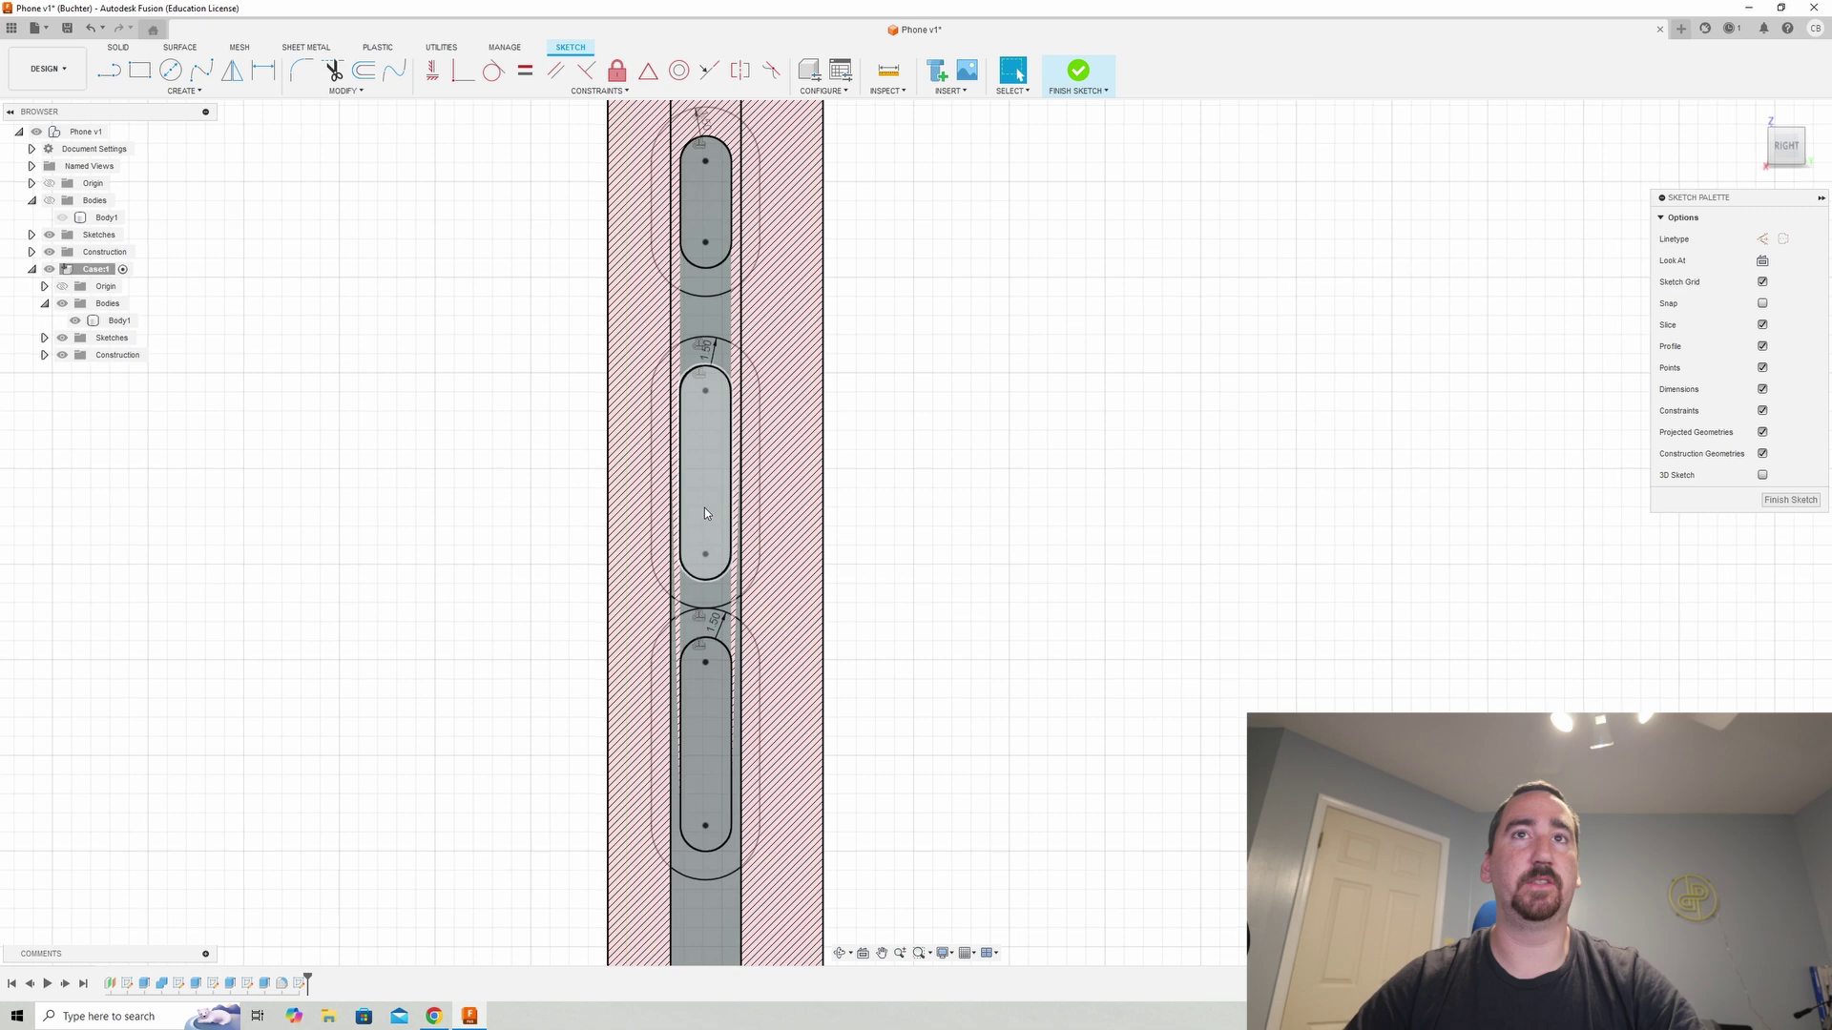
middle_drag(706, 513, 712, 396)
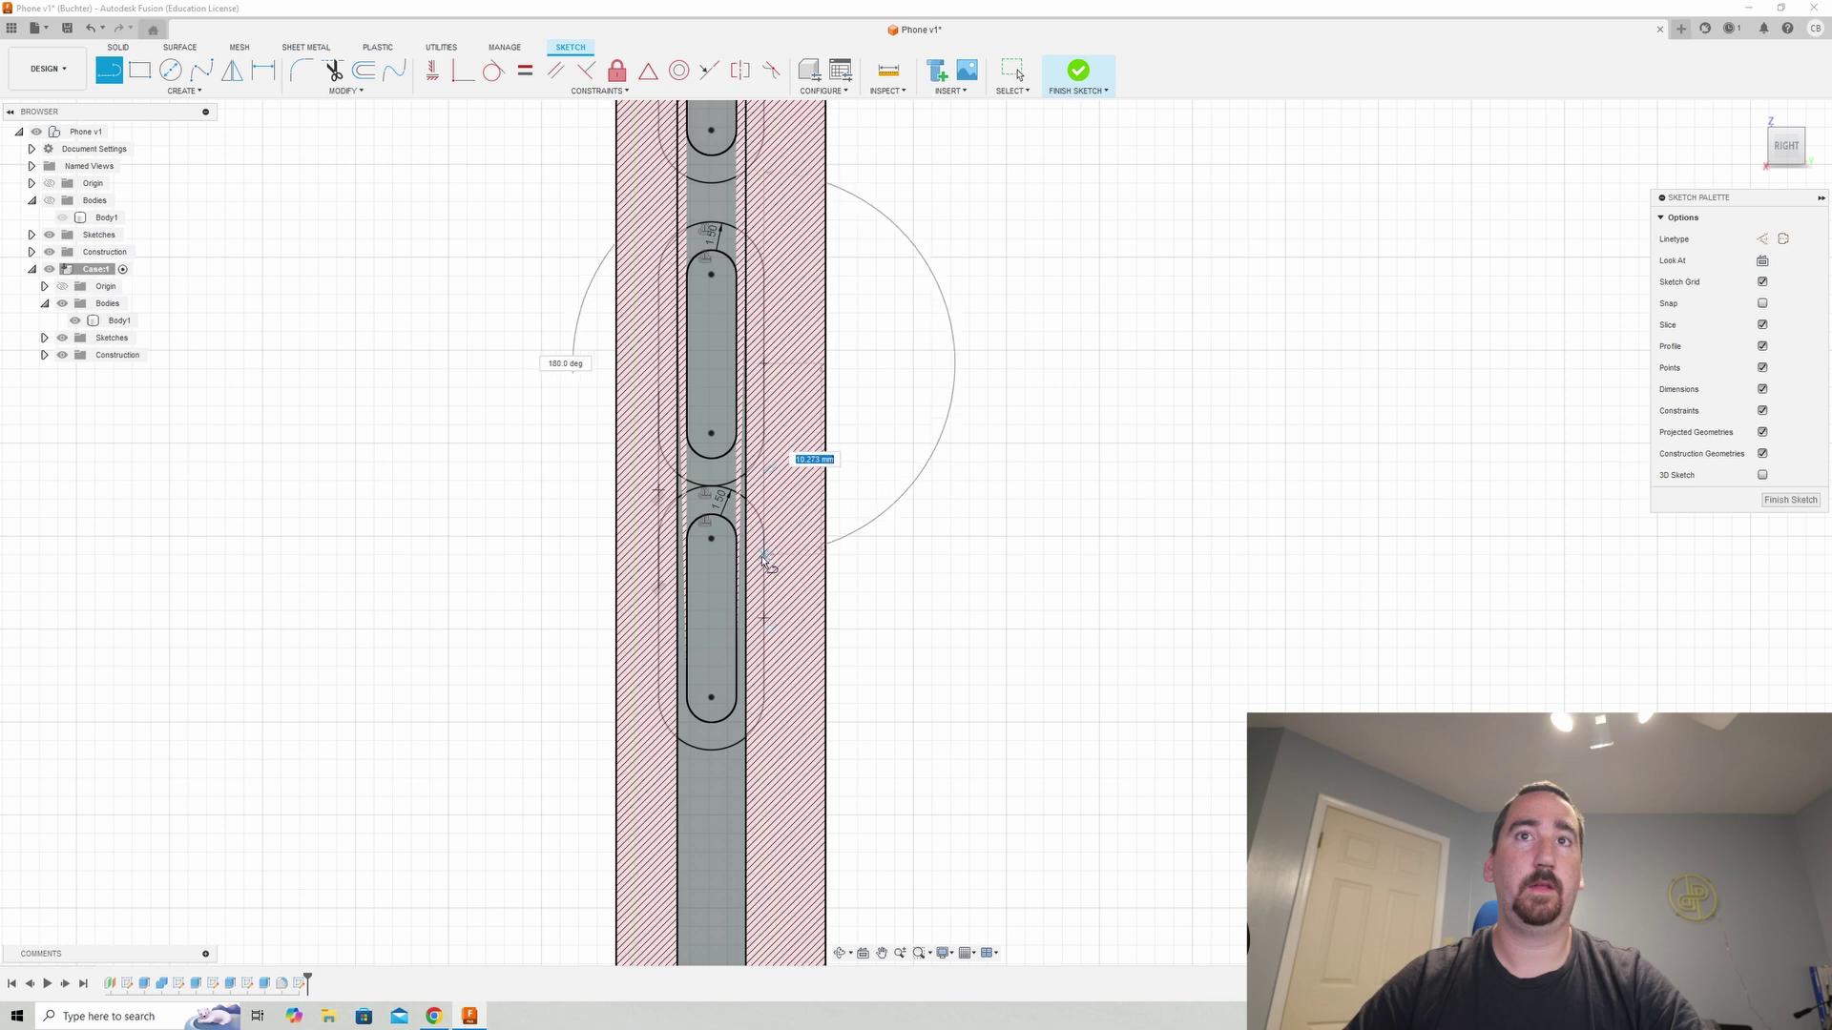
- Finish the sketch and cut the profiles within the three offset button outlines through the side wall, To Object up to the case's outer side face
click(1081, 73)
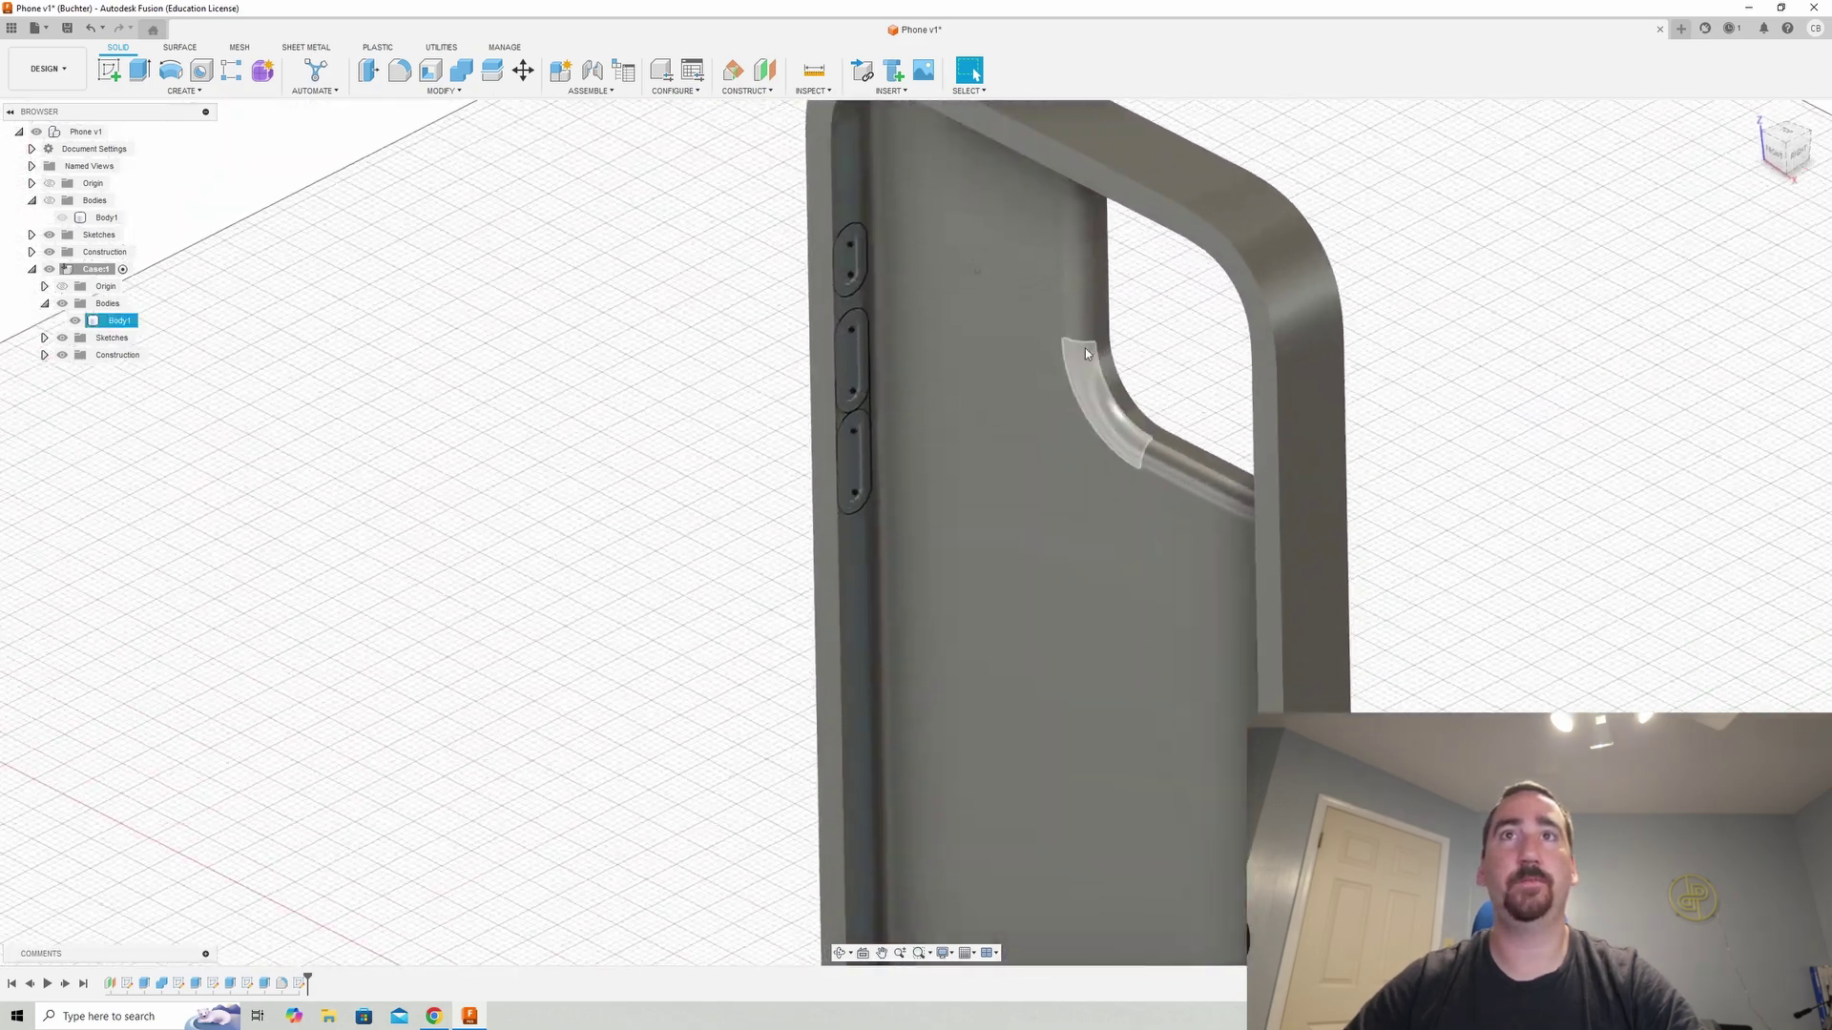
click(149, 67)
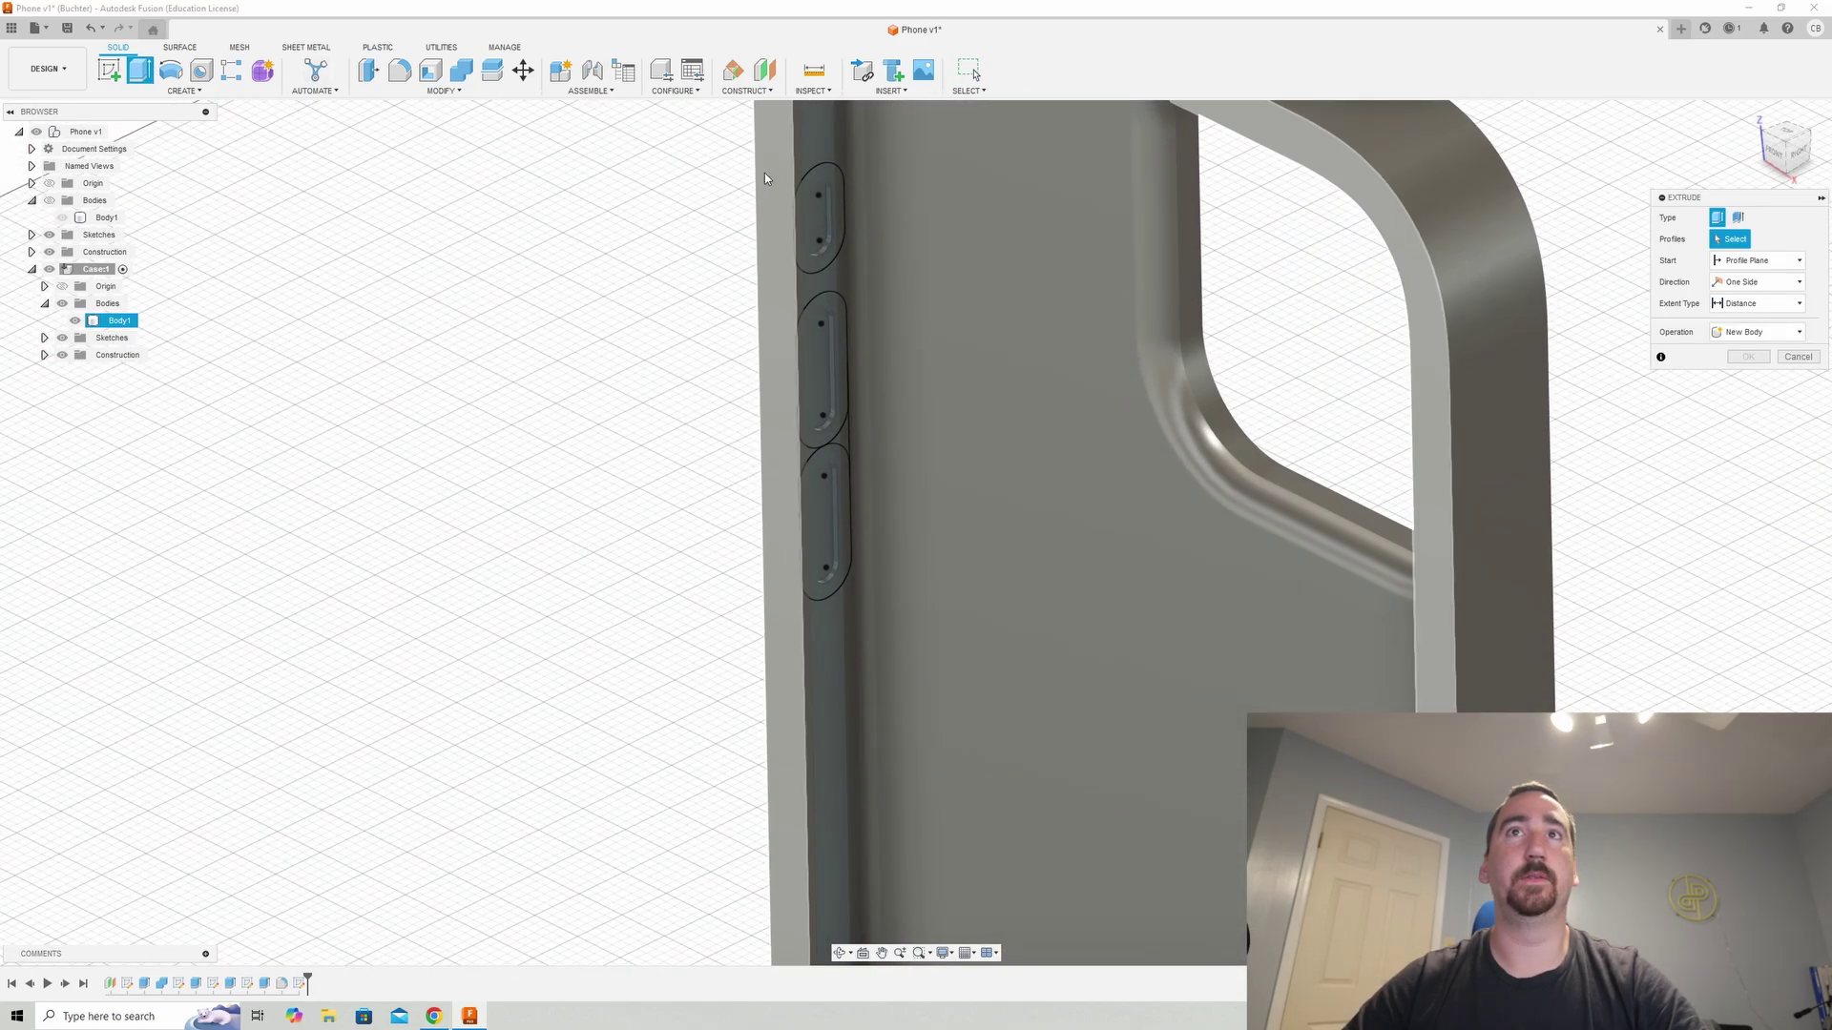
click(826, 189)
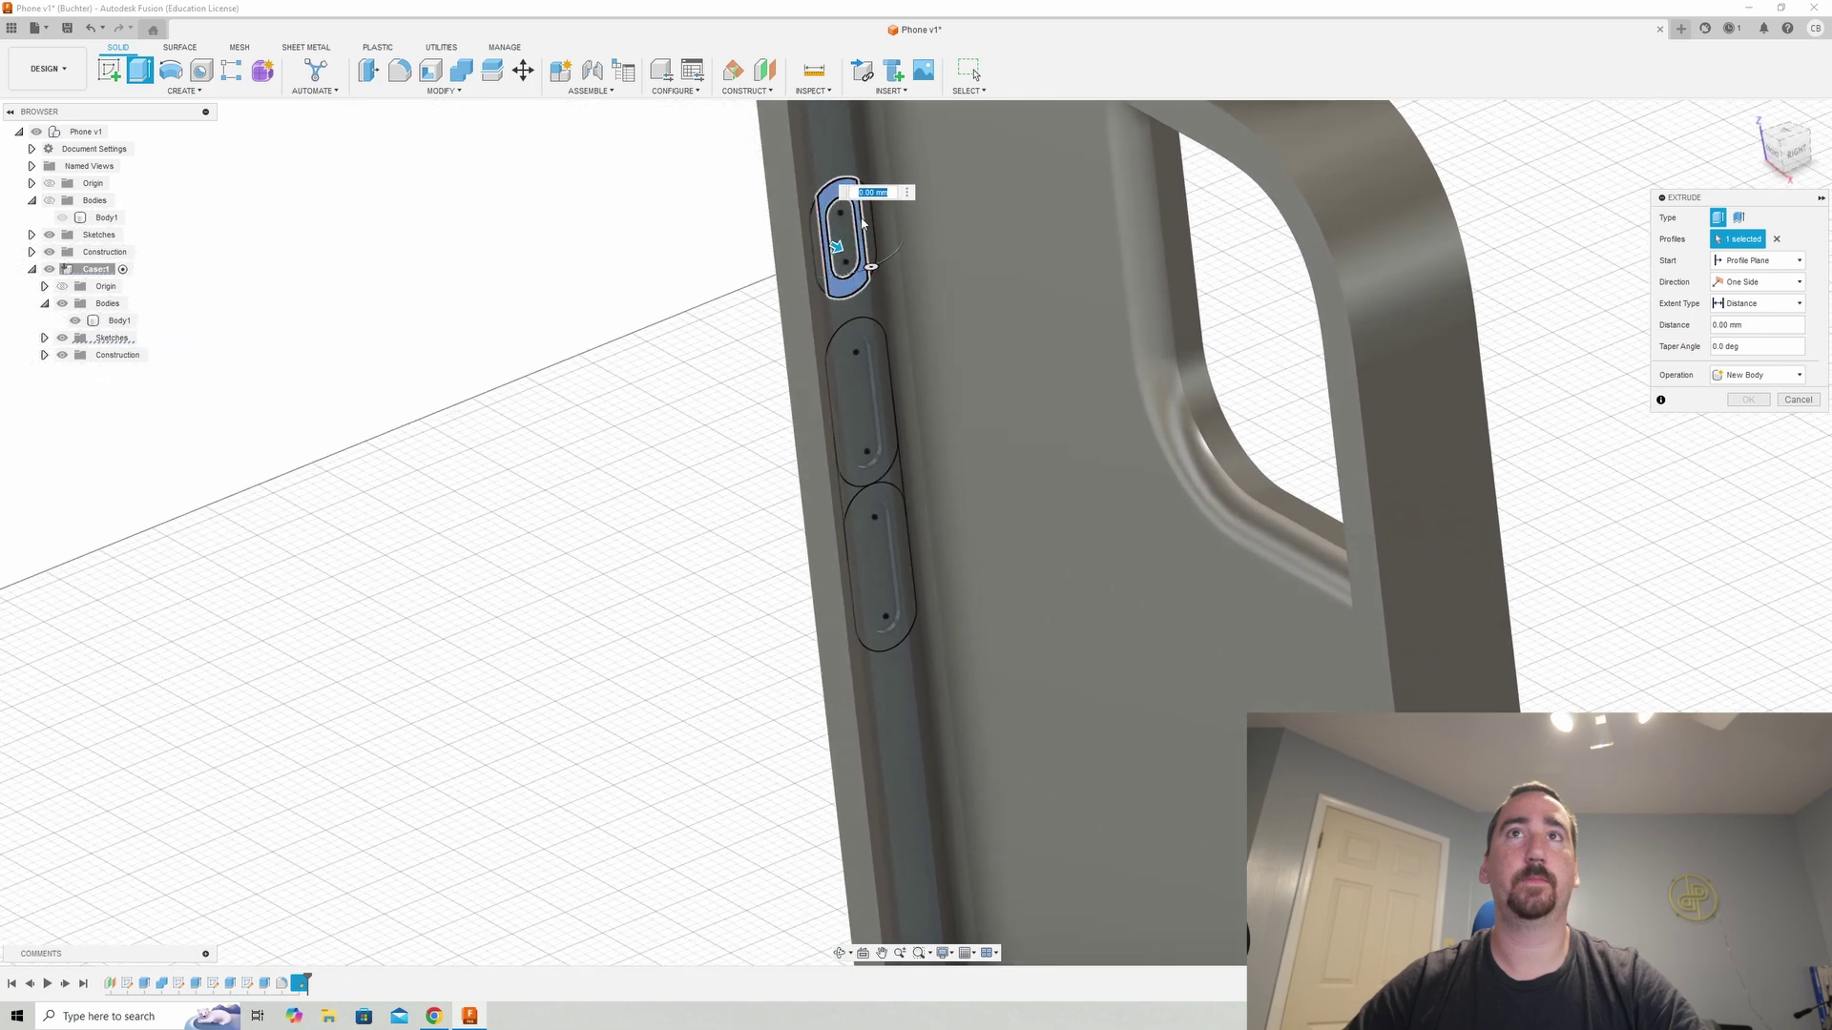
click(816, 238)
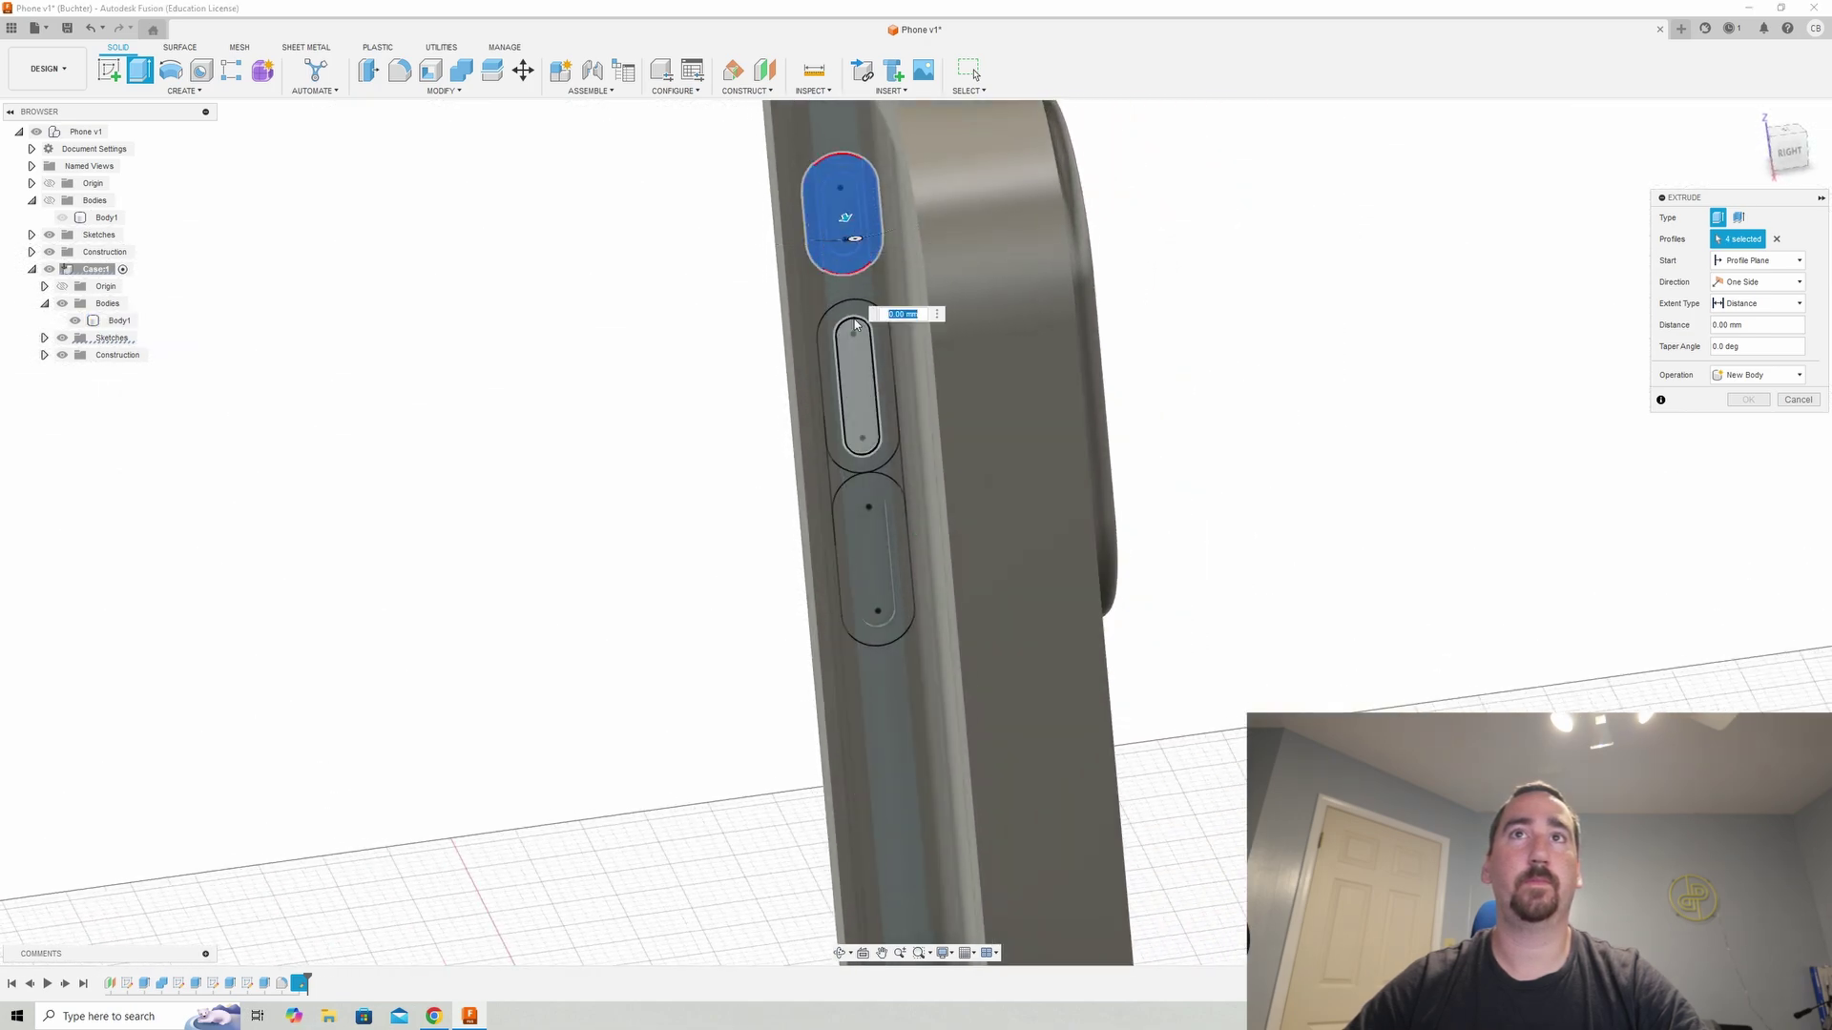
click(828, 336)
click(884, 381)
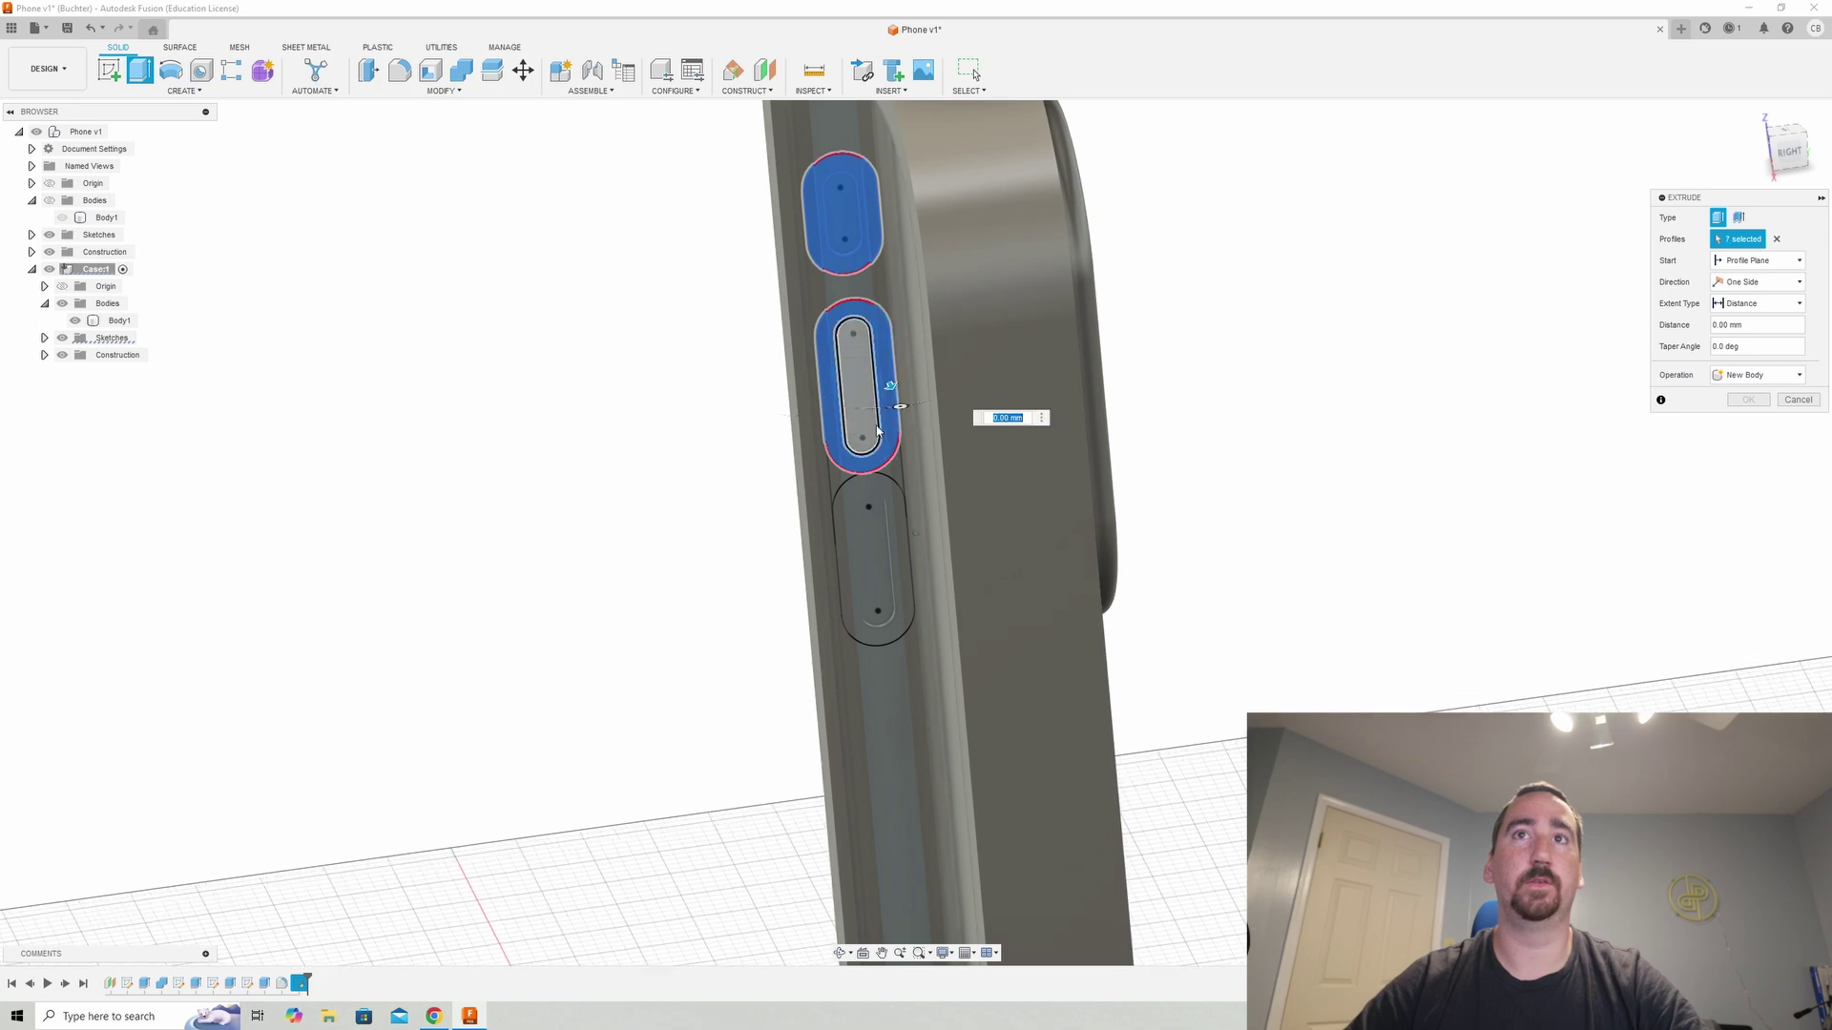
click(872, 611)
click(844, 572)
click(886, 522)
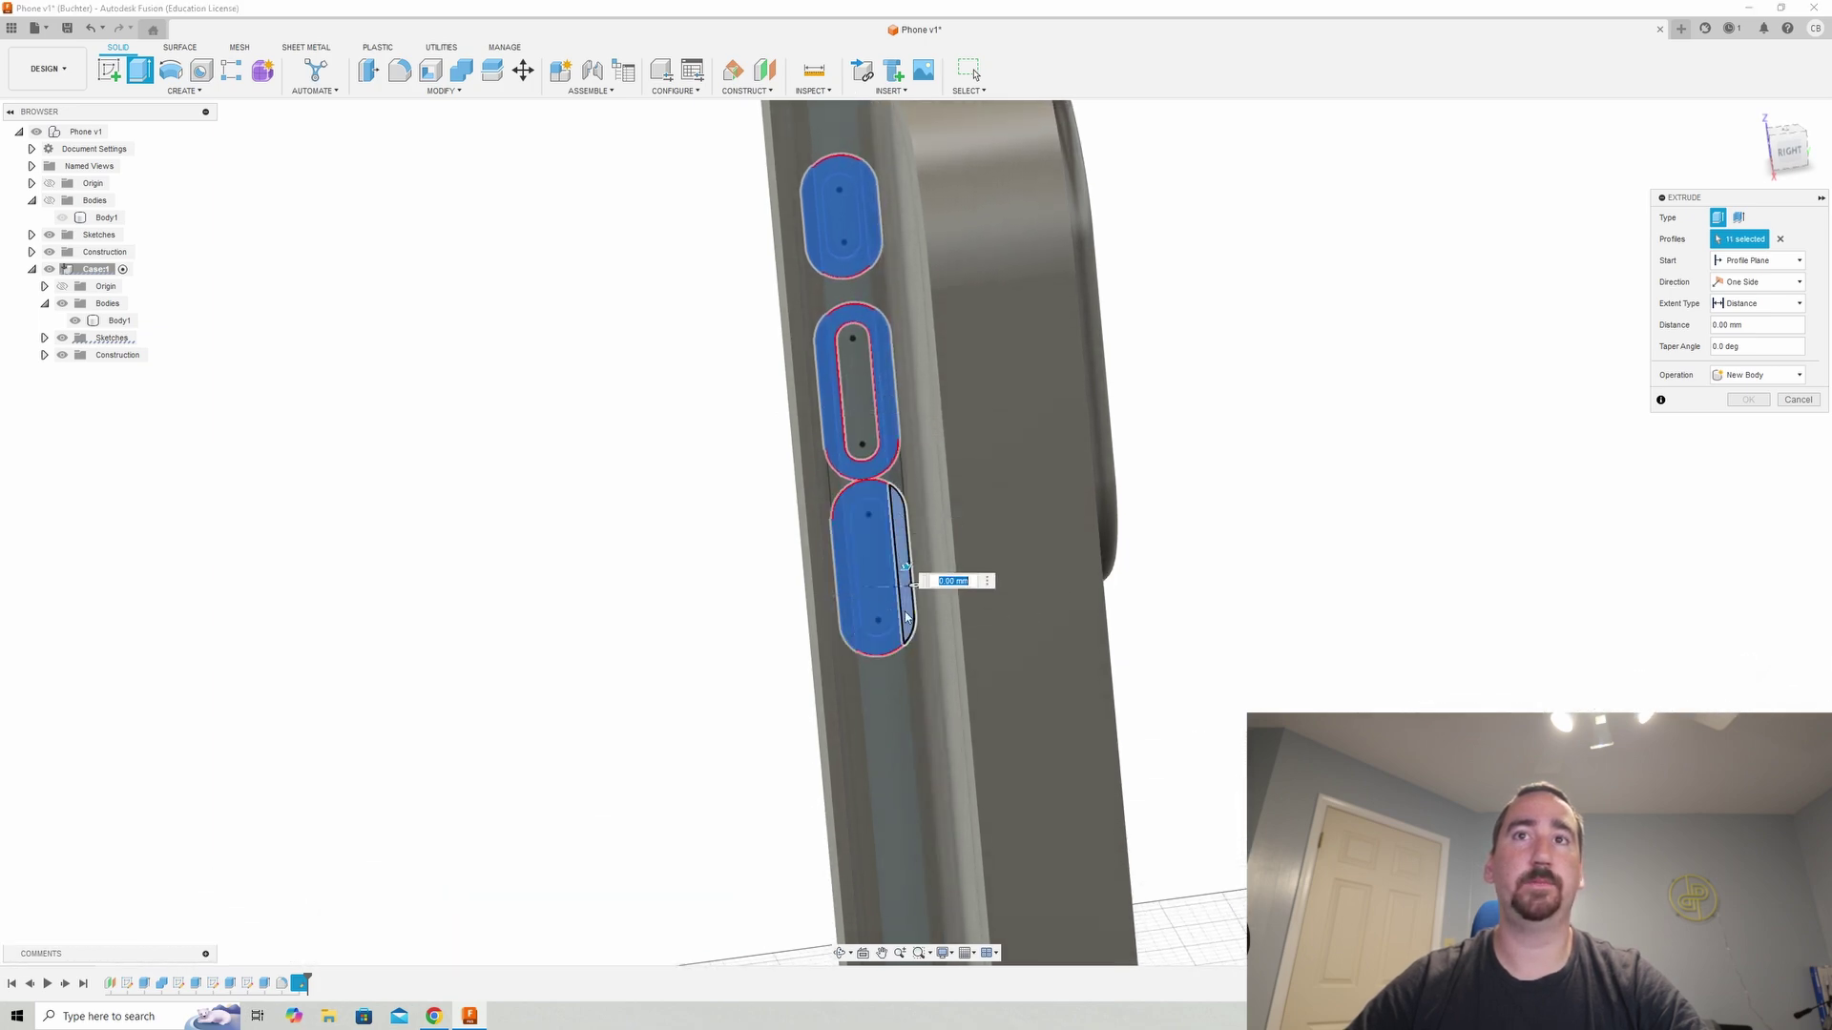
click(861, 391)
shift+middle_drag(862, 392, 1431, 258)
click(1758, 303)
click(1760, 337)
shift+middle_drag(1049, 410, 949, 397)
click(806, 413)
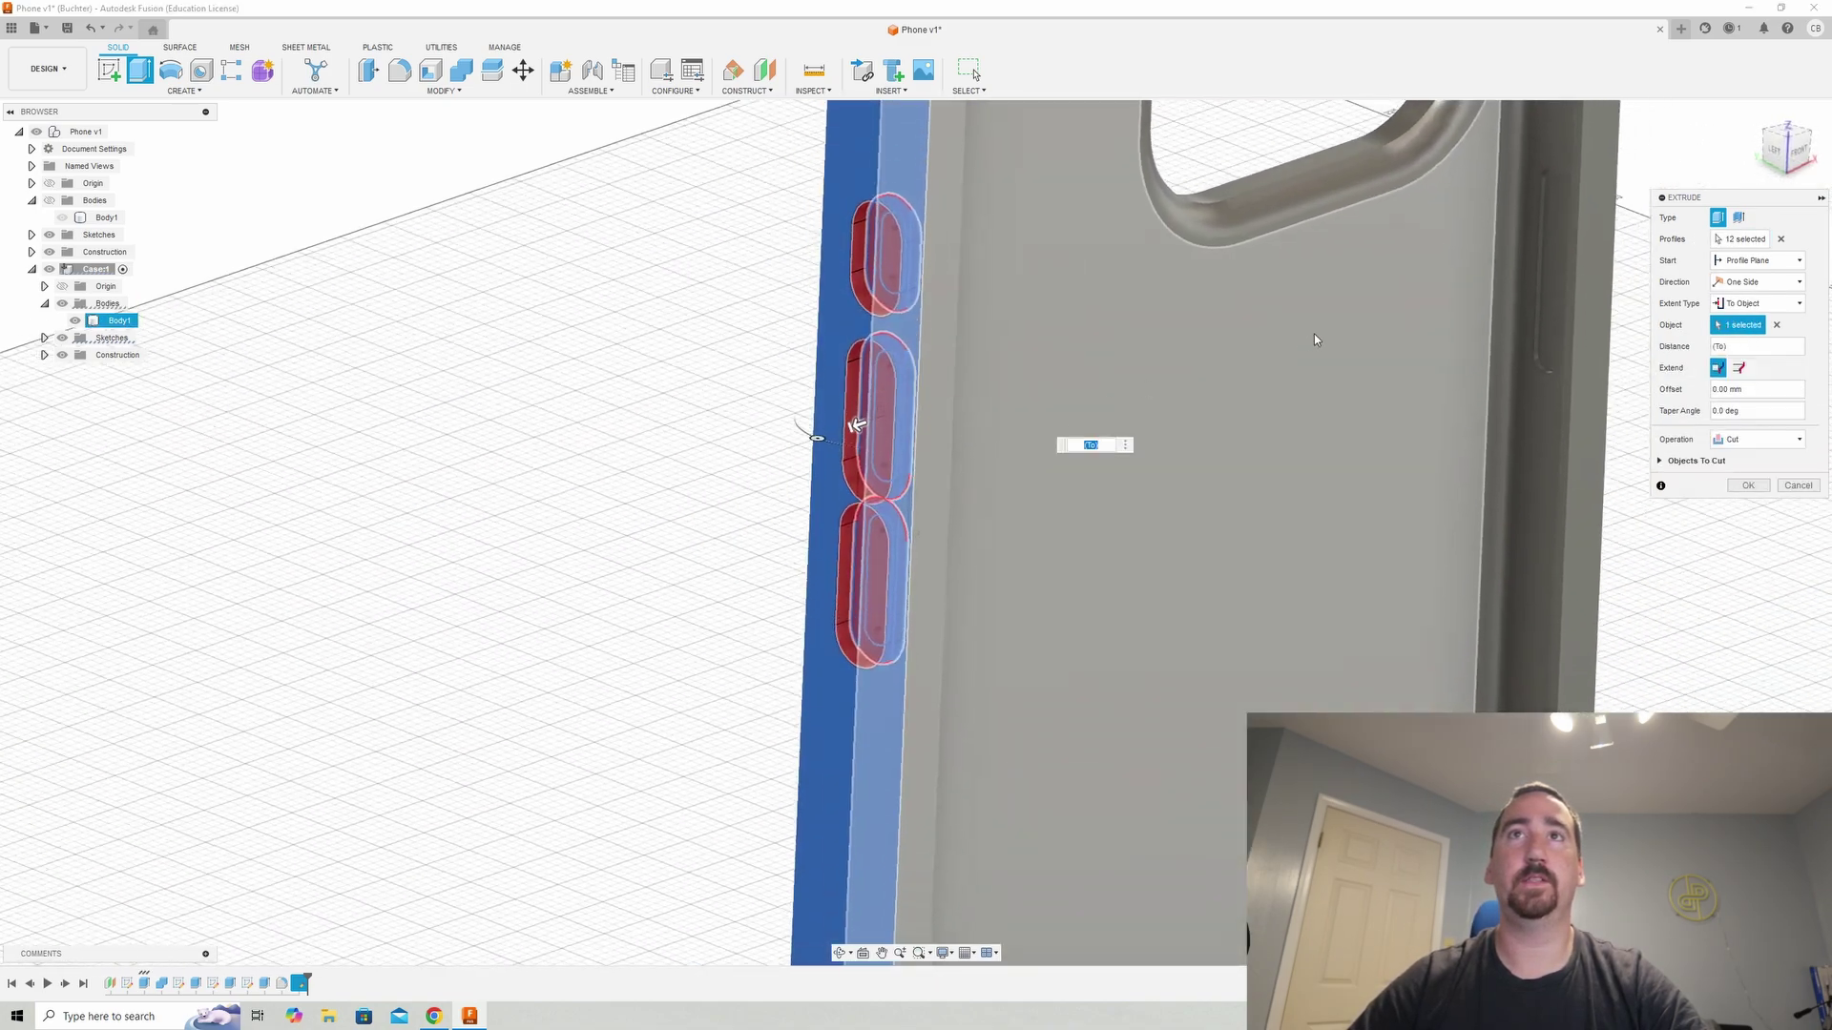
shift+middle_drag(1308, 341, 1364, 343)
click(1748, 485)
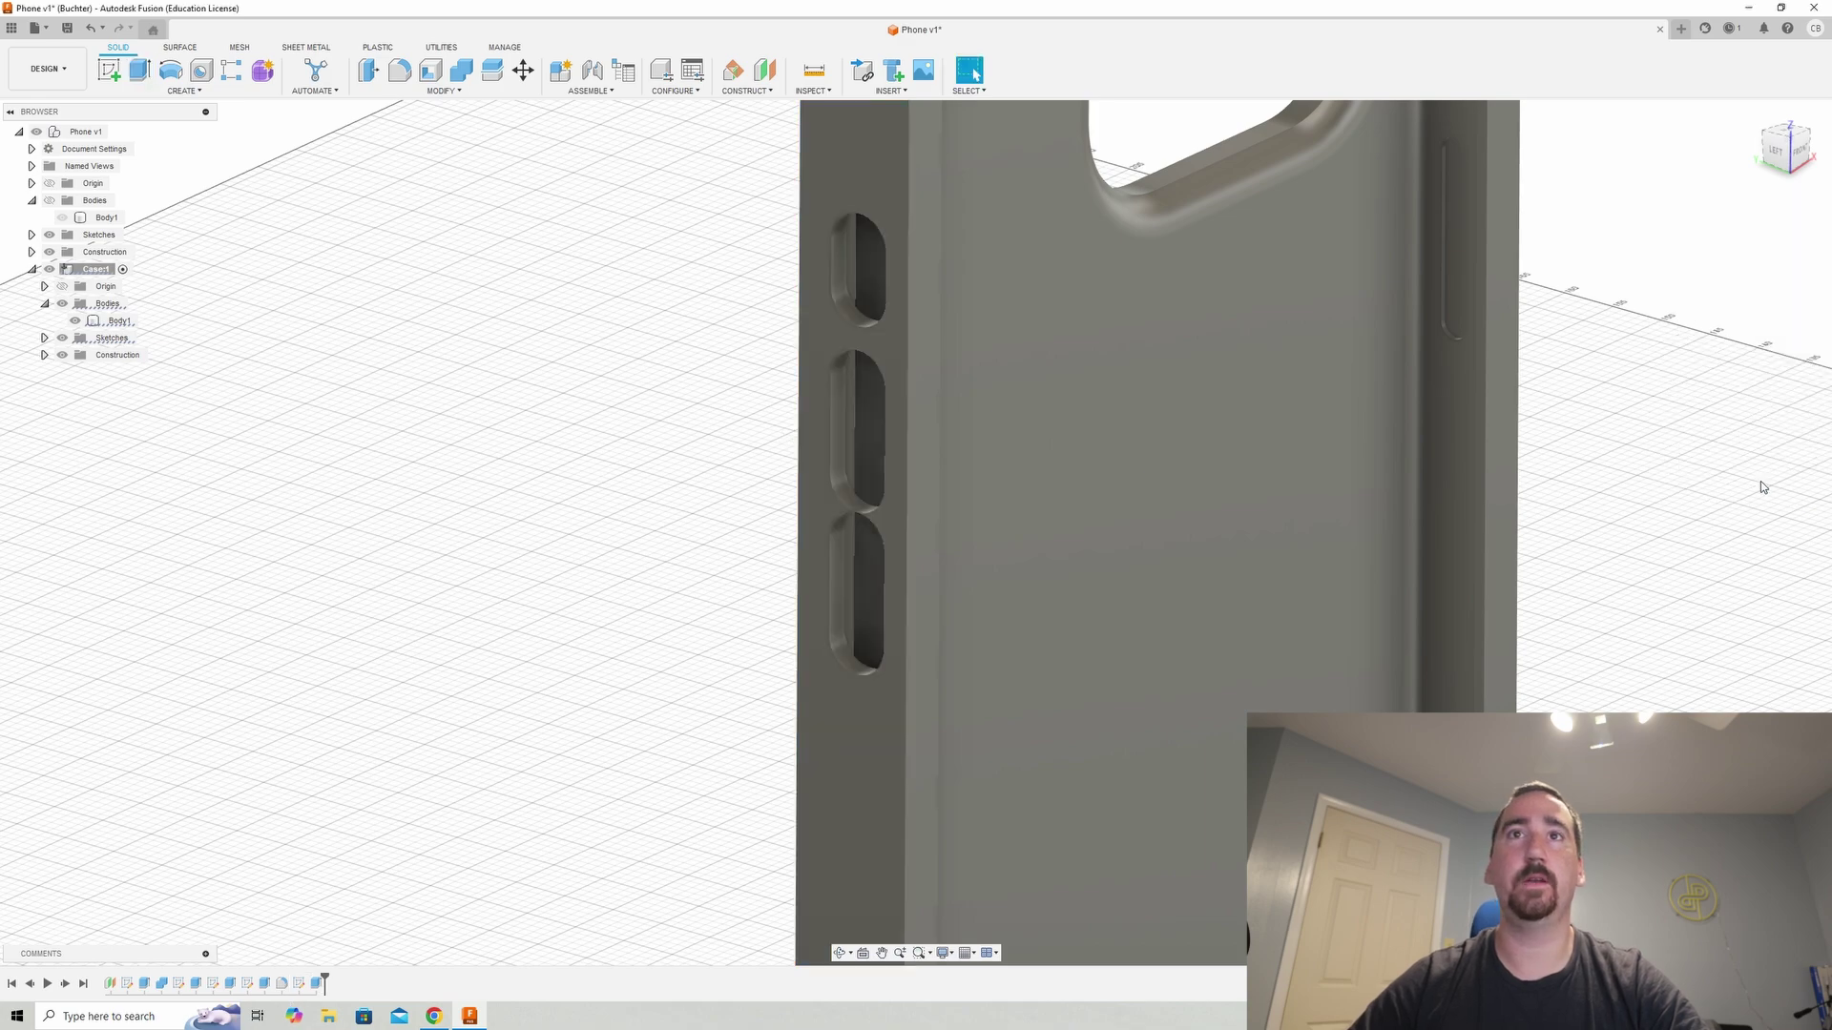
- Edit the button cut to include the leftover profiles between the middle and lowest outlines, joining both openings into one slot
click(1486, 409)
scroll(1474, 415, up, 5)
shift+middle_drag(1474, 415, 242, 396)
click(242, 397)
double_click(319, 983)
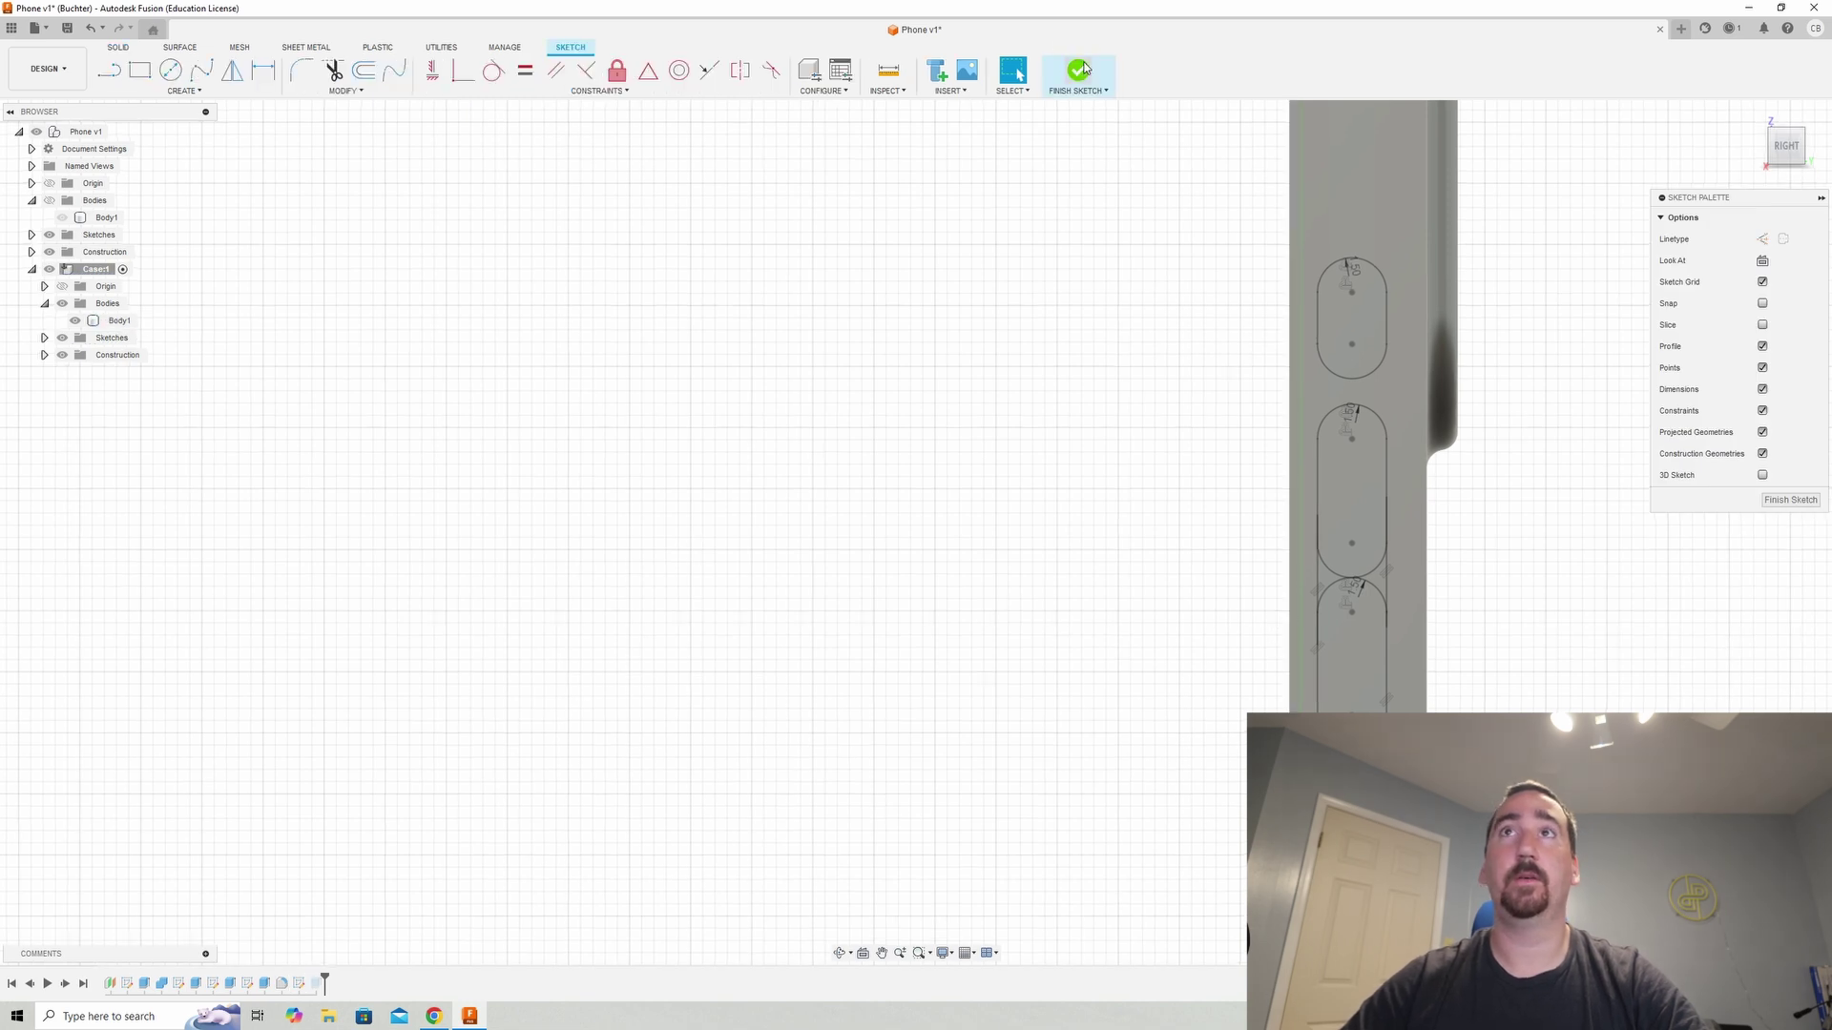
click(1085, 68)
double_click(316, 983)
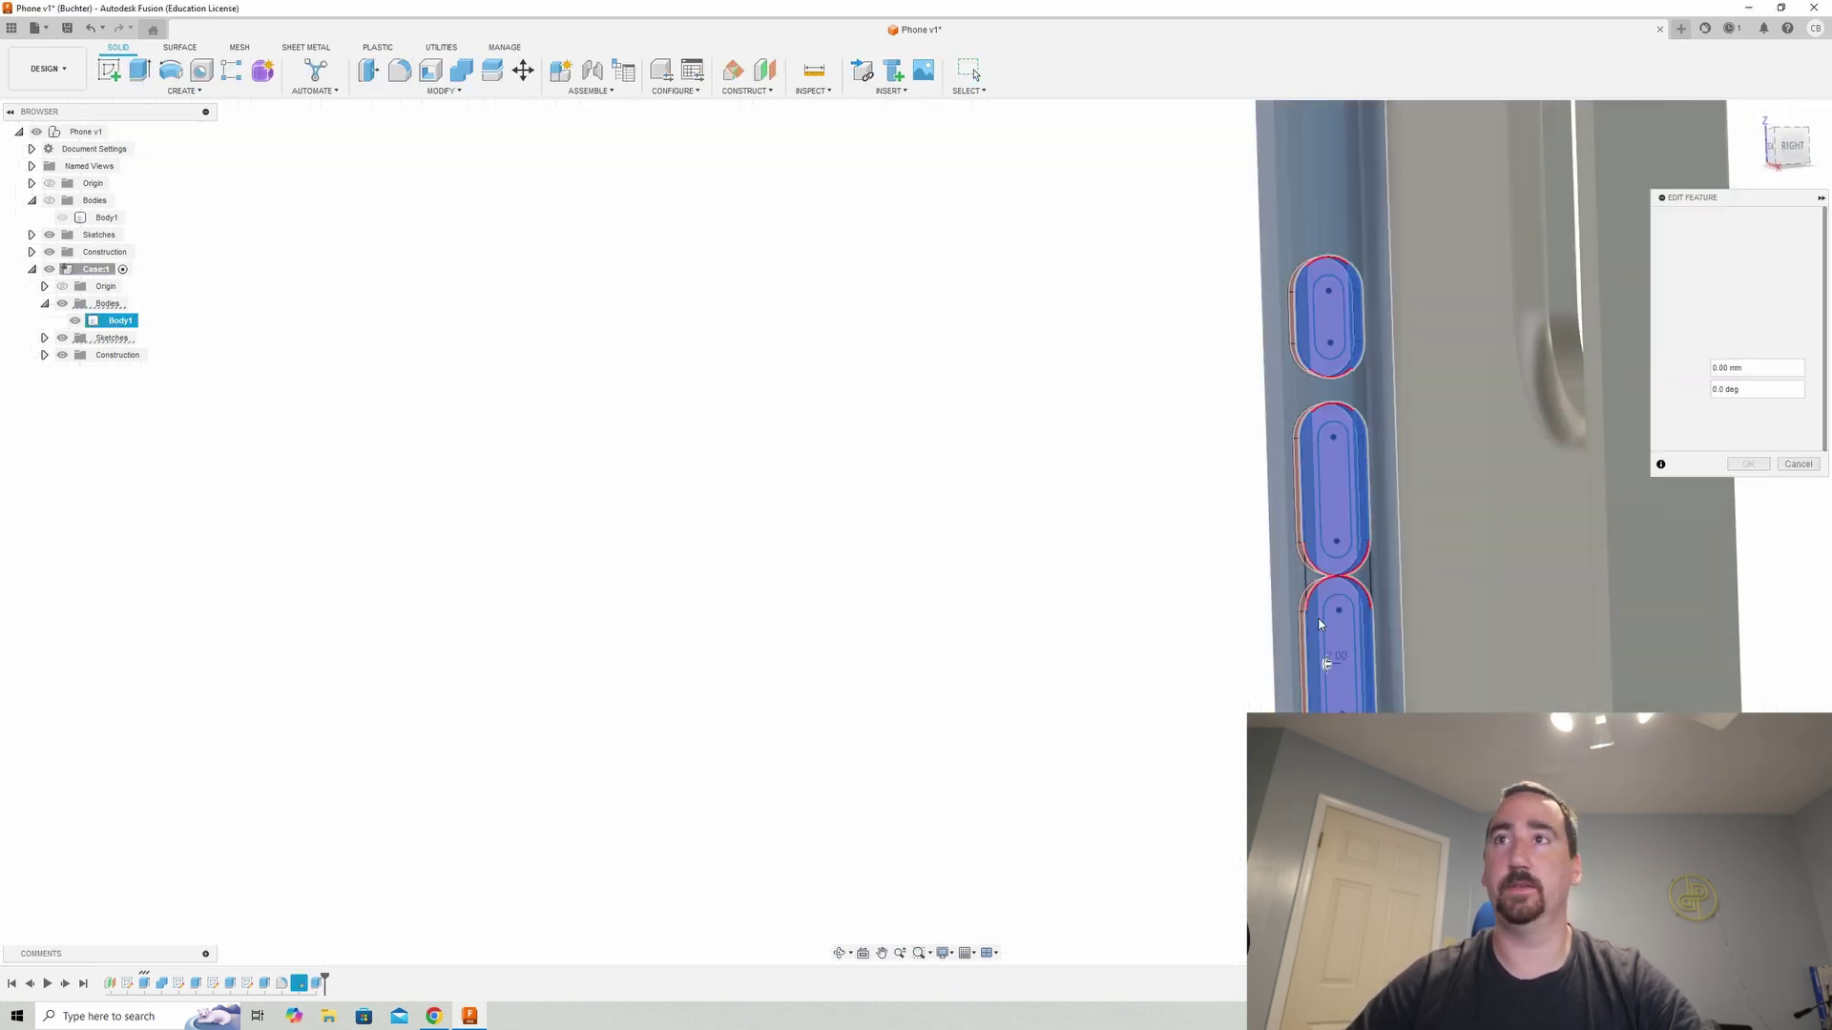
click(1313, 577)
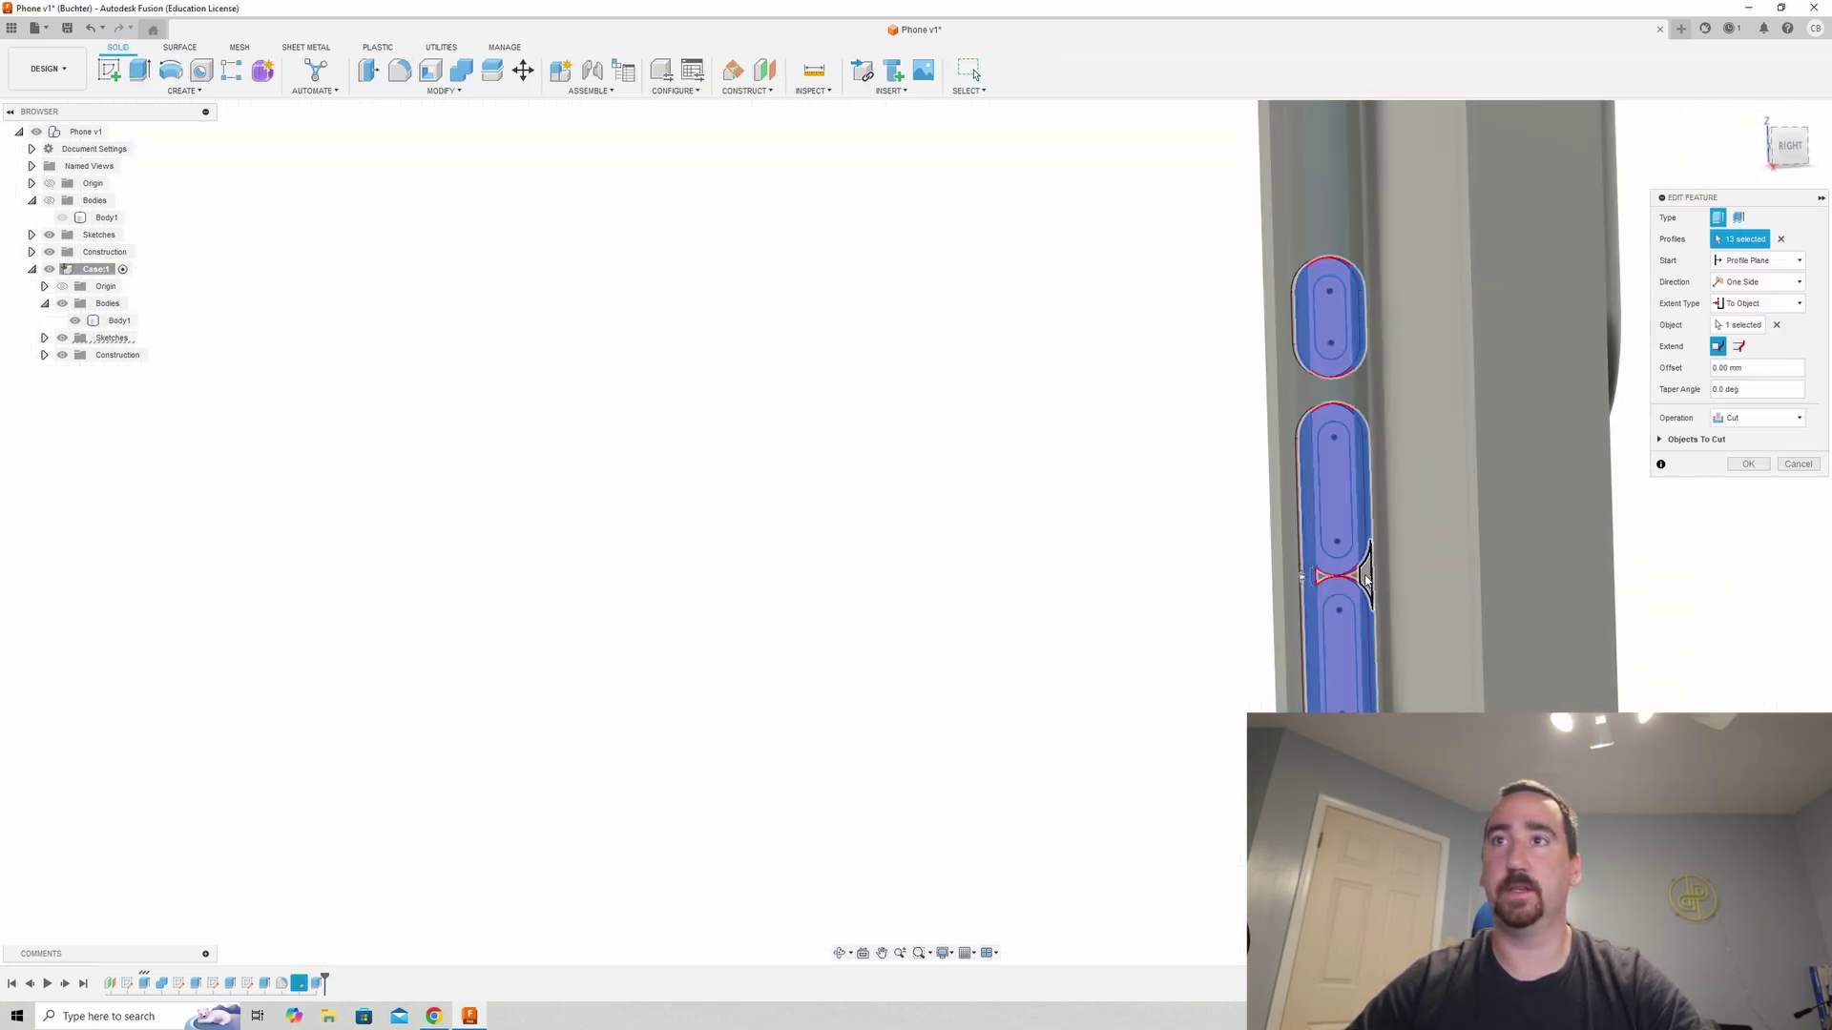
click(1330, 579)
click(1351, 577)
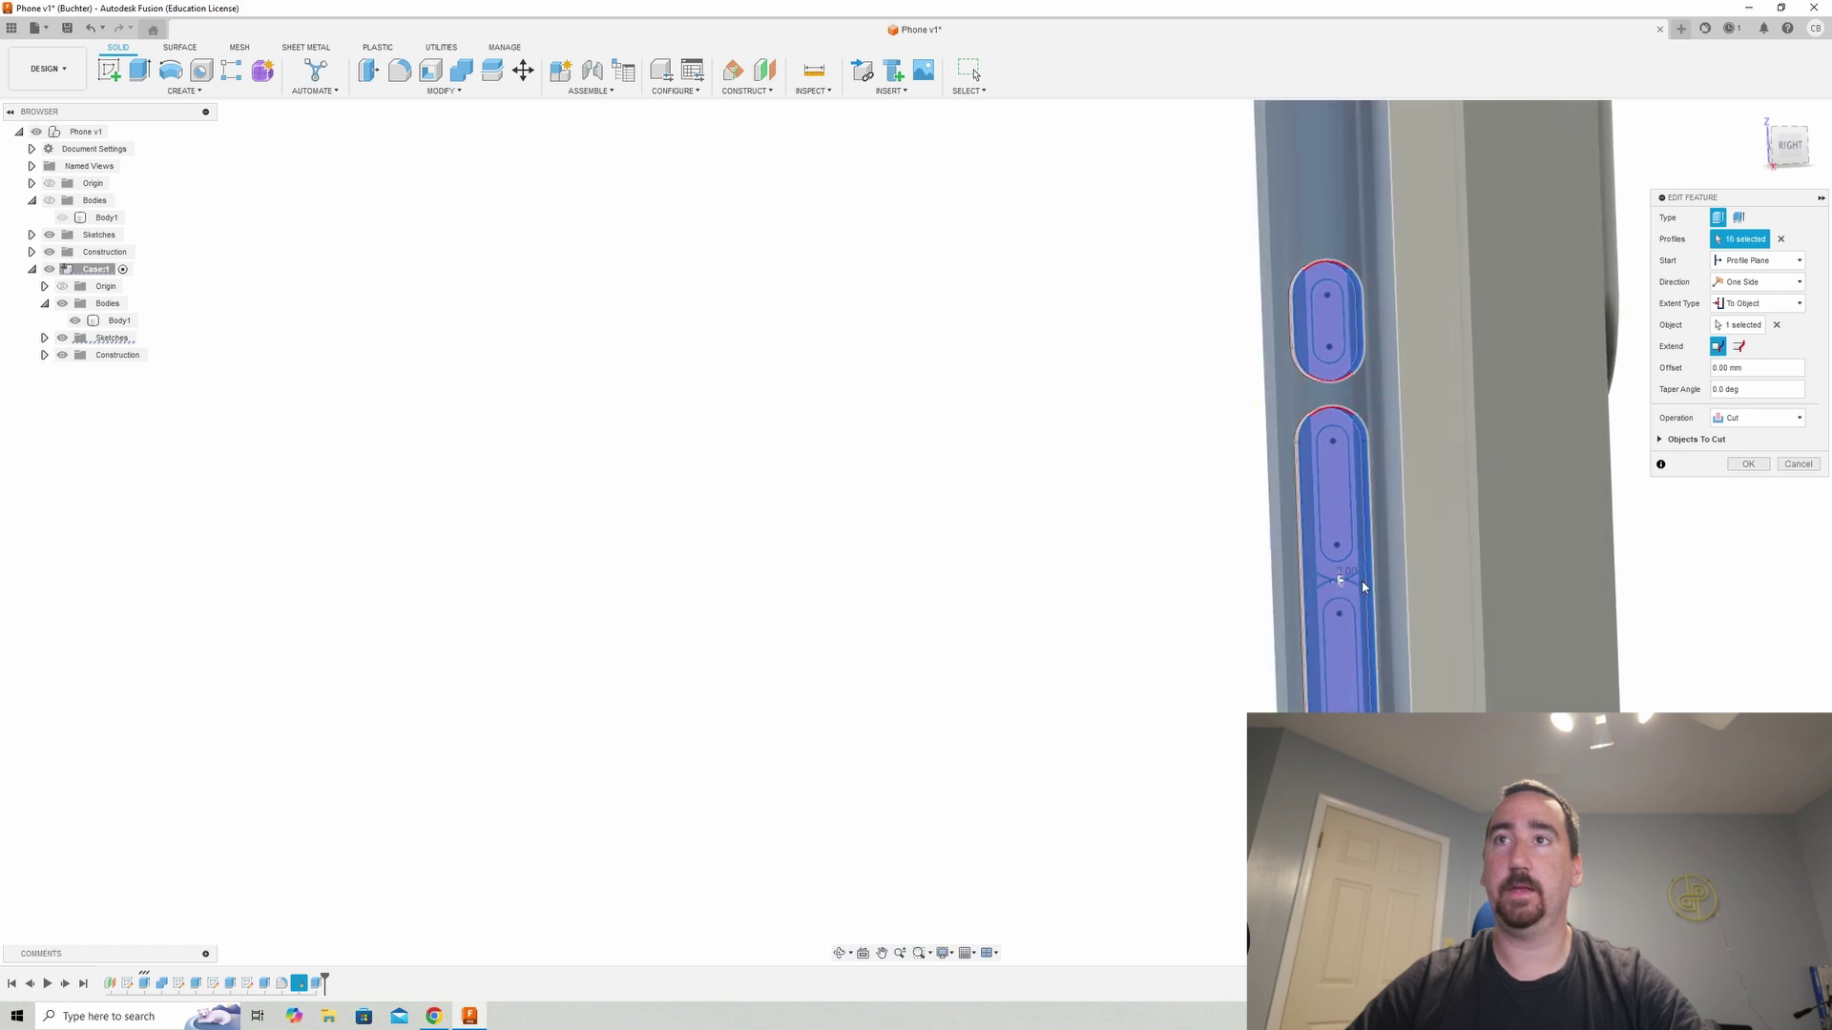
click(1749, 464)
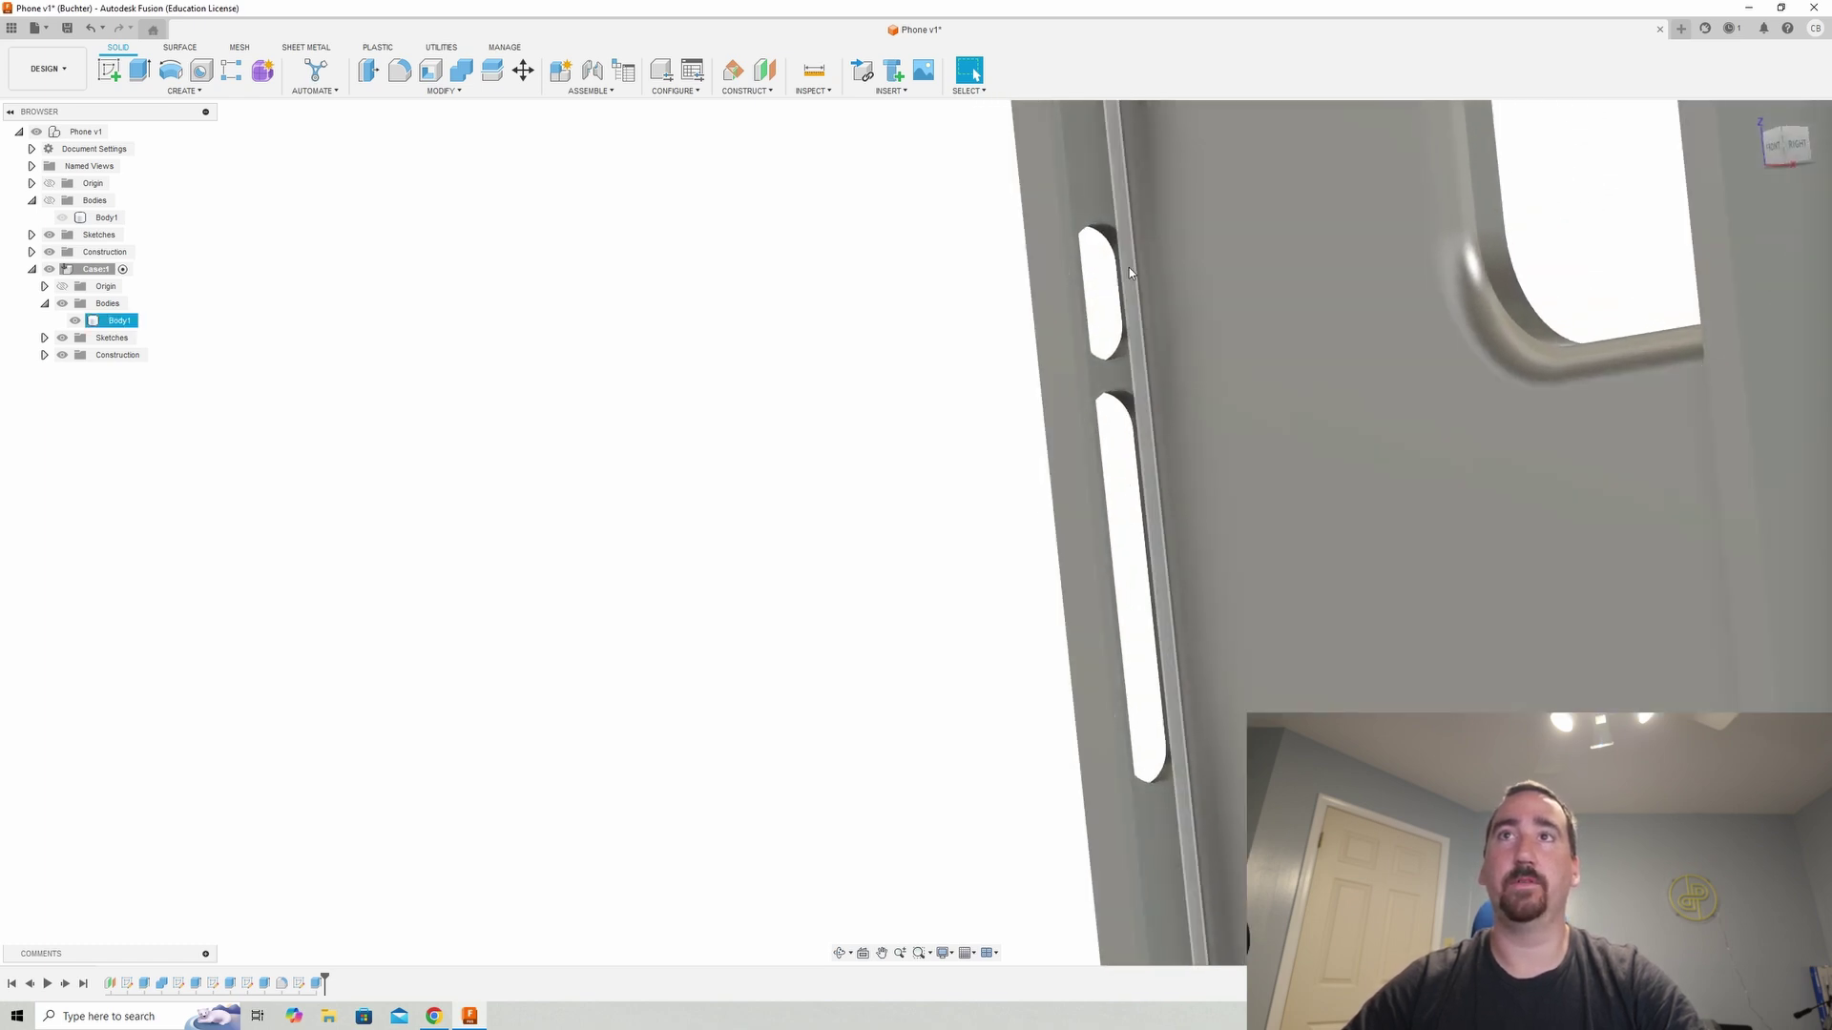
- Edit the button cut so it starts from an Offset of 0.2 mm from the profile plane
double_click(299, 983)
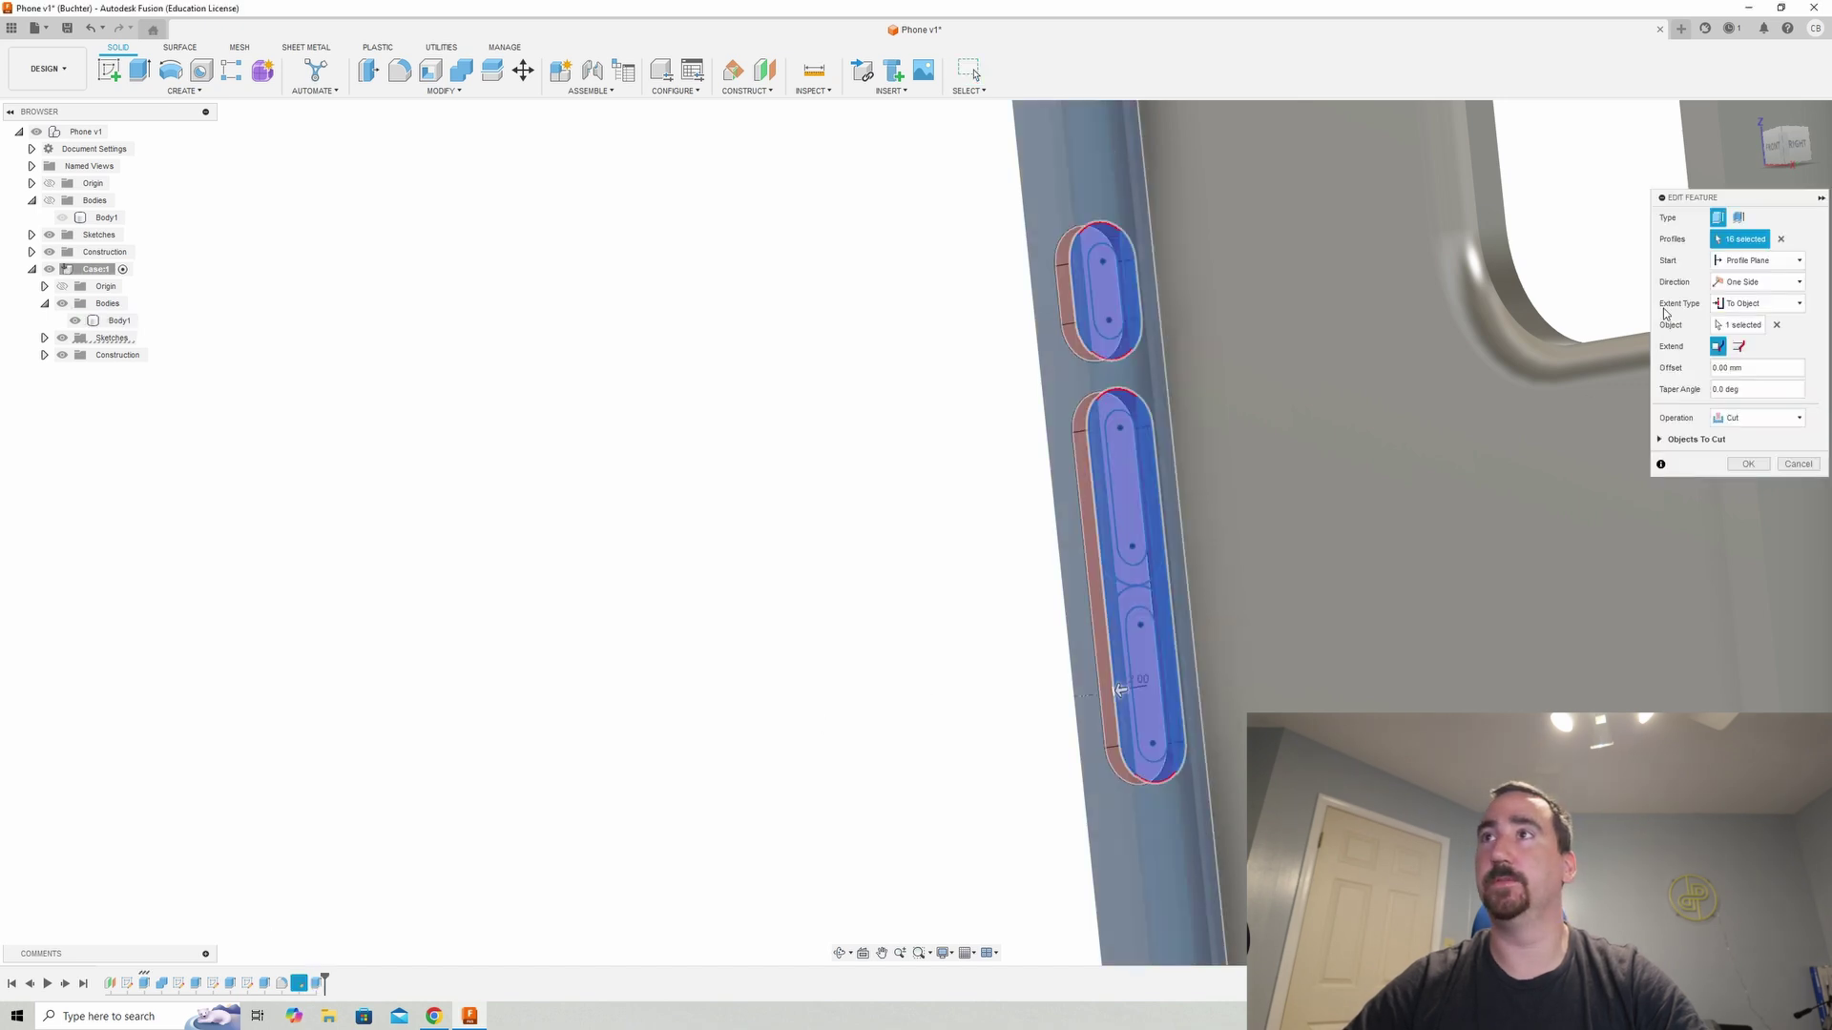
click(1766, 264)
click(1752, 287)
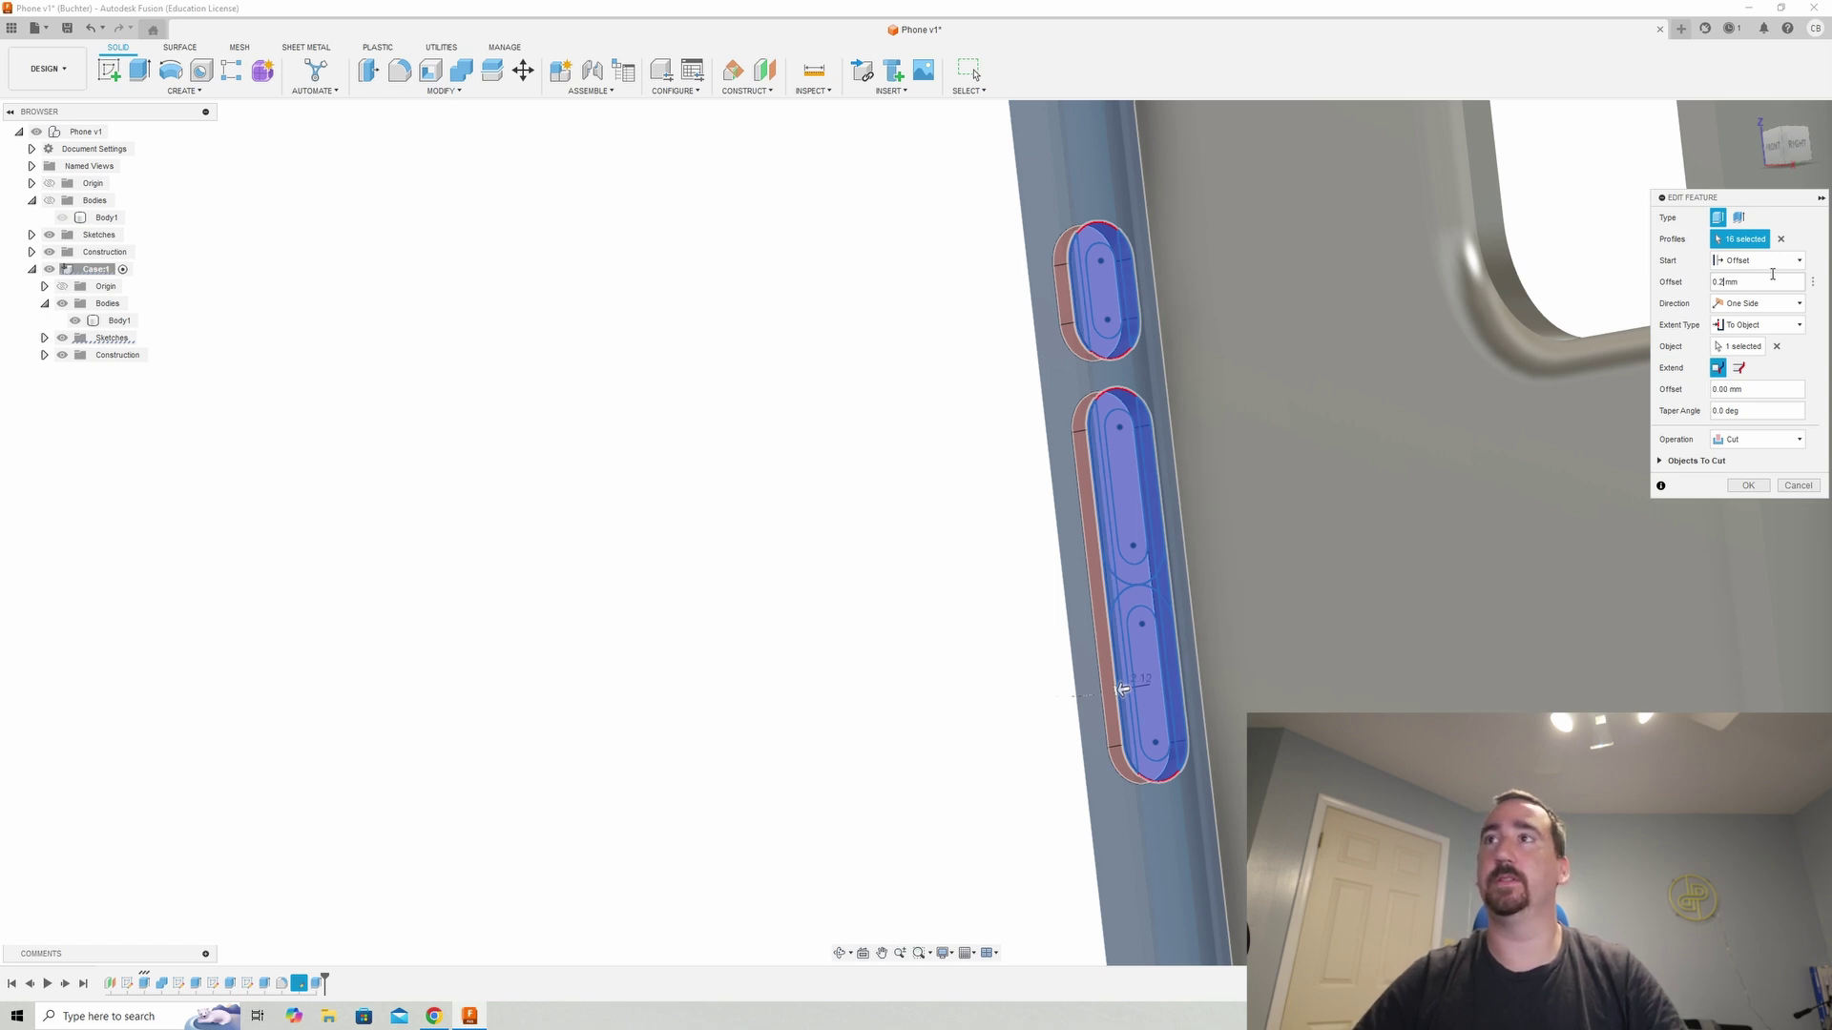
key(Return)
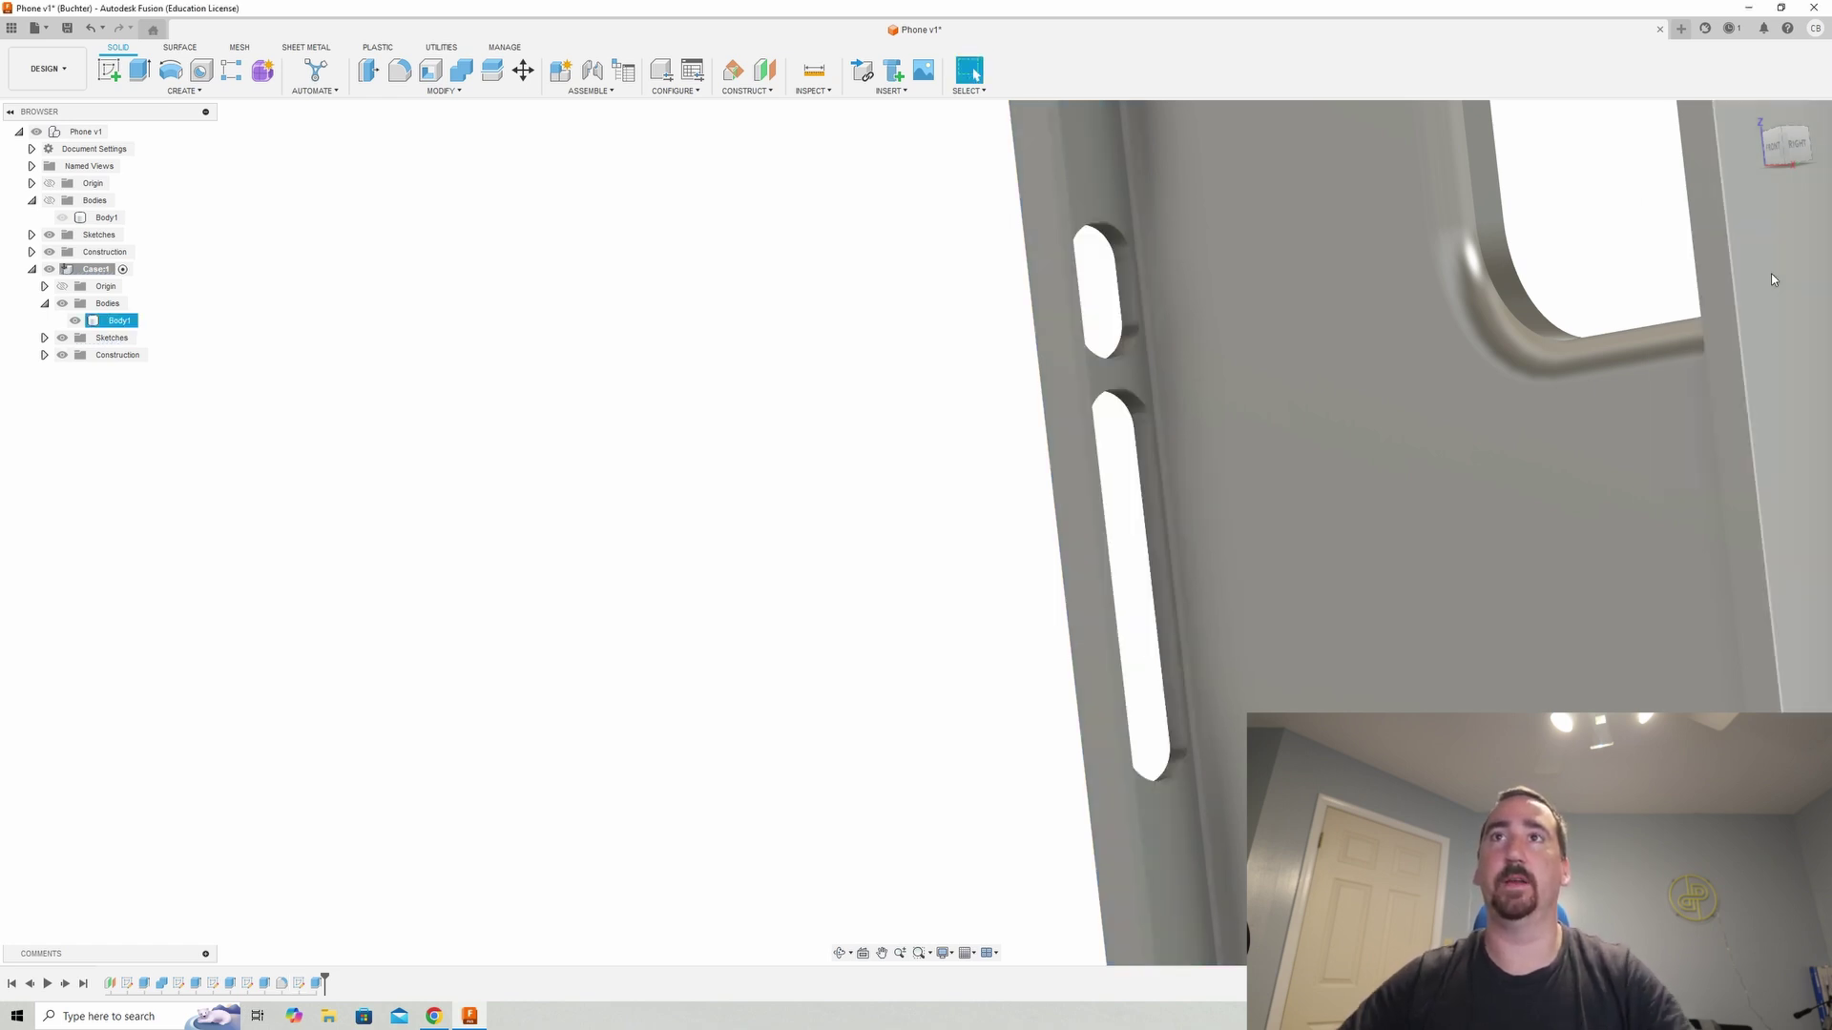
- Create a sketch on the case's opposite inner side wall with Slice enabled
shift+middle_drag(1771, 273, 1397, 446)
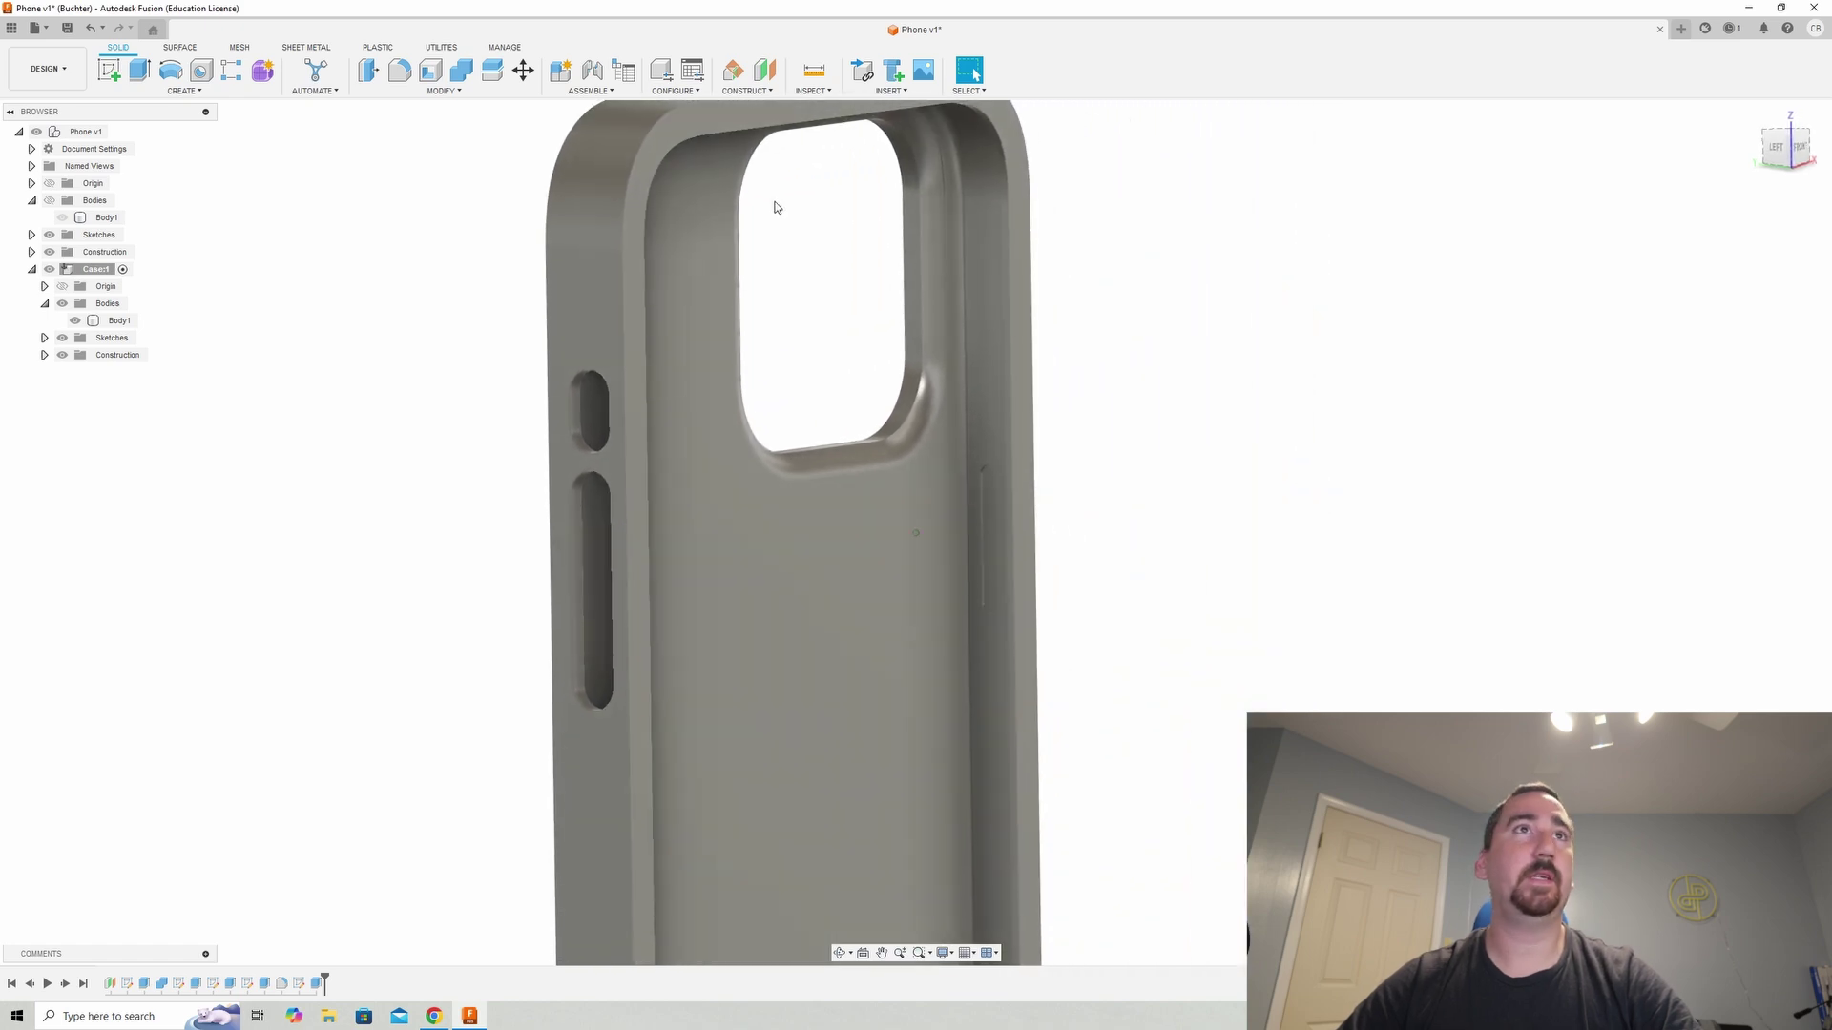
click(117, 72)
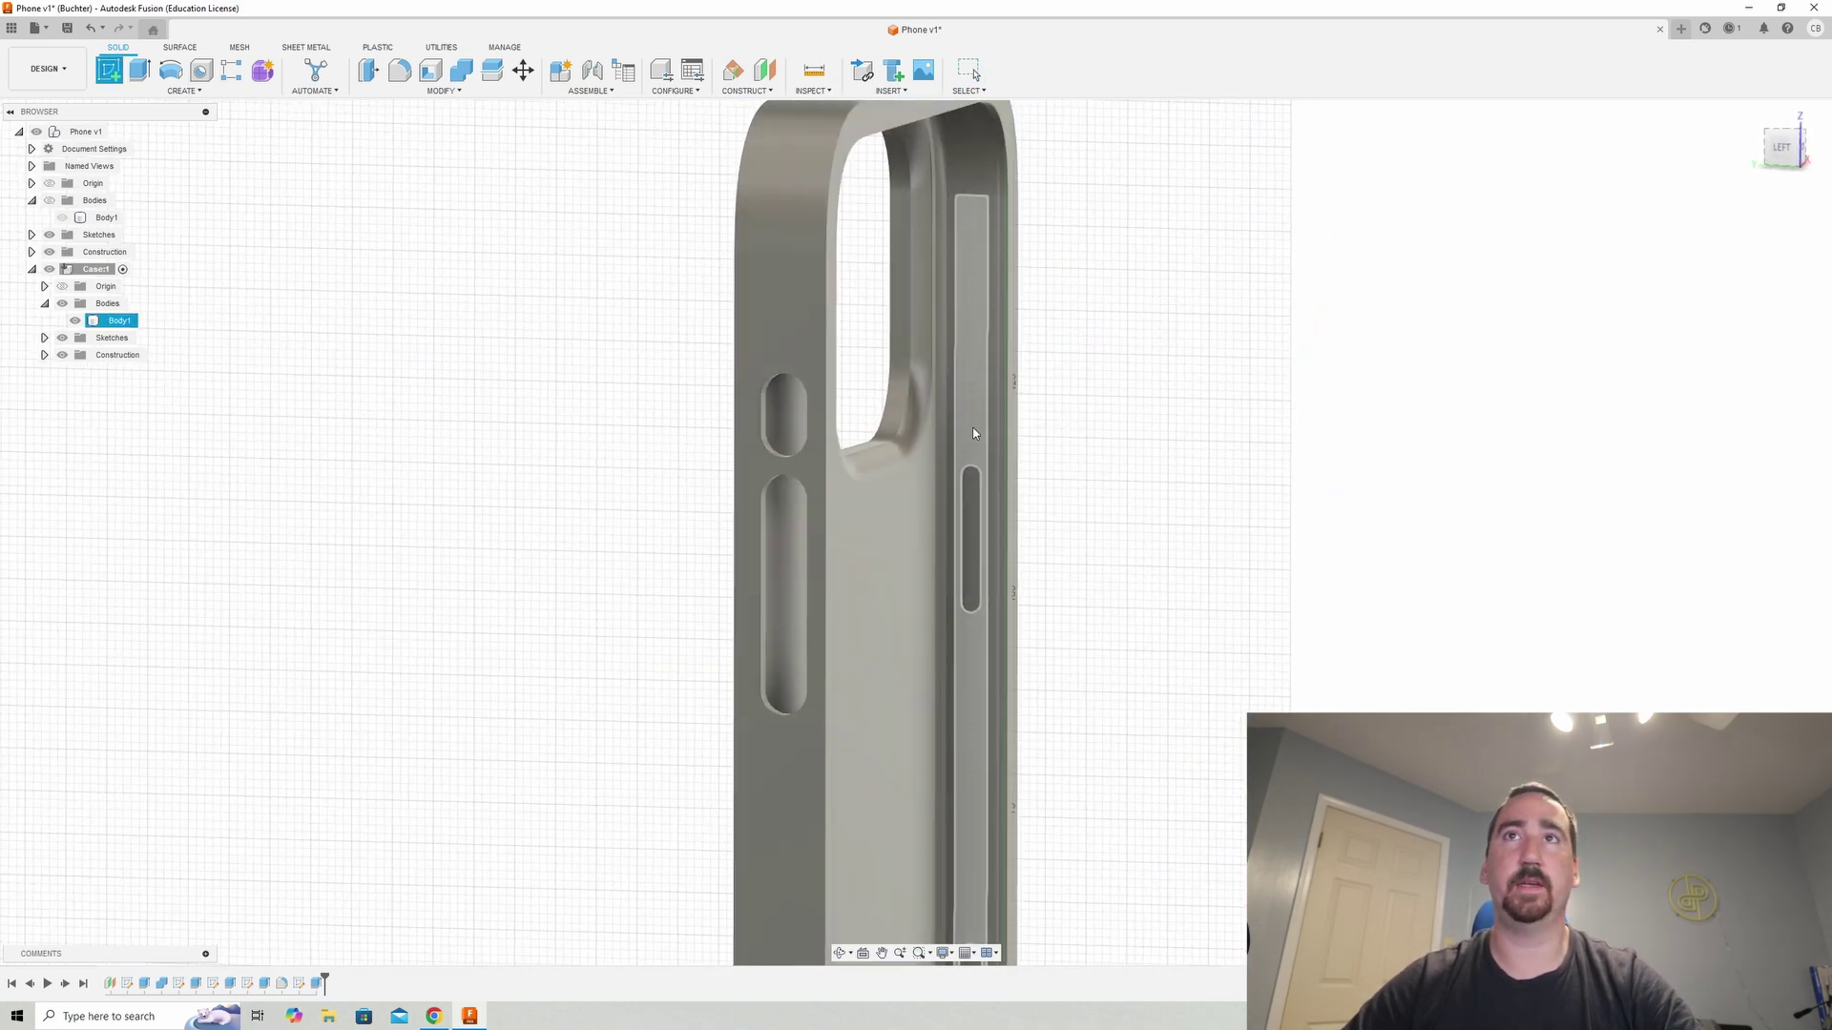
click(973, 427)
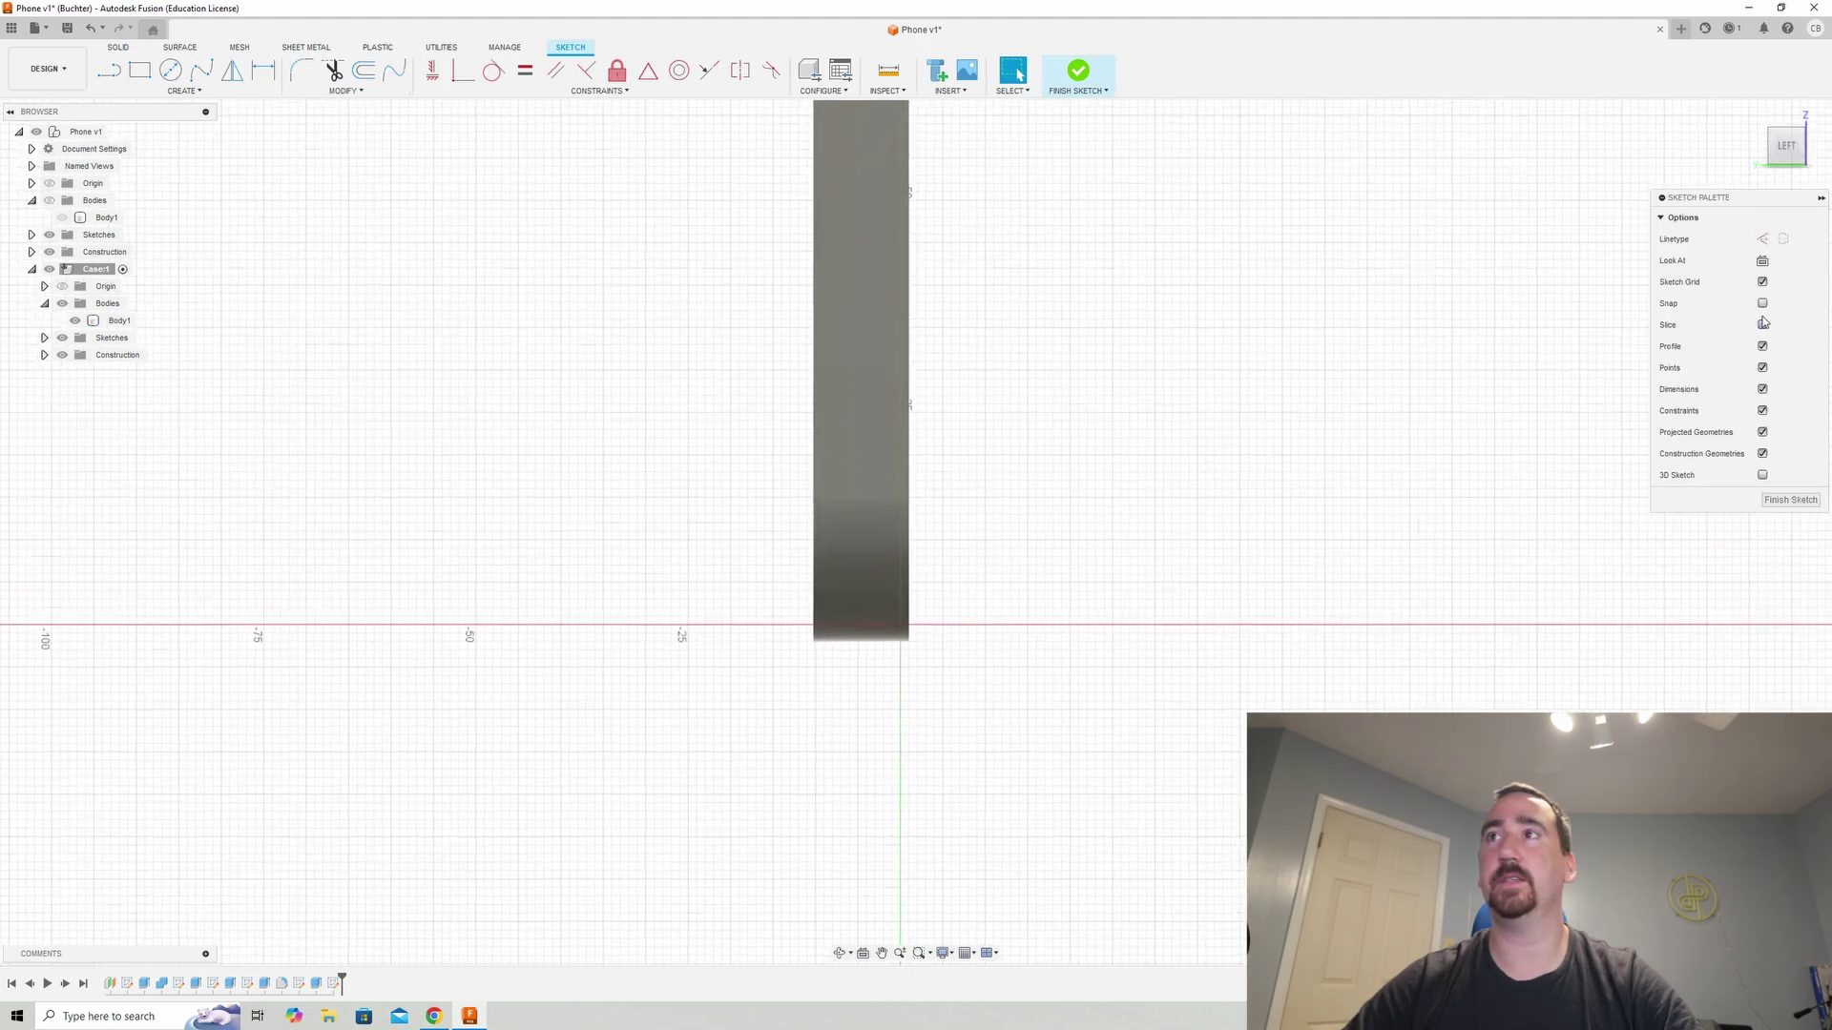
click(1763, 326)
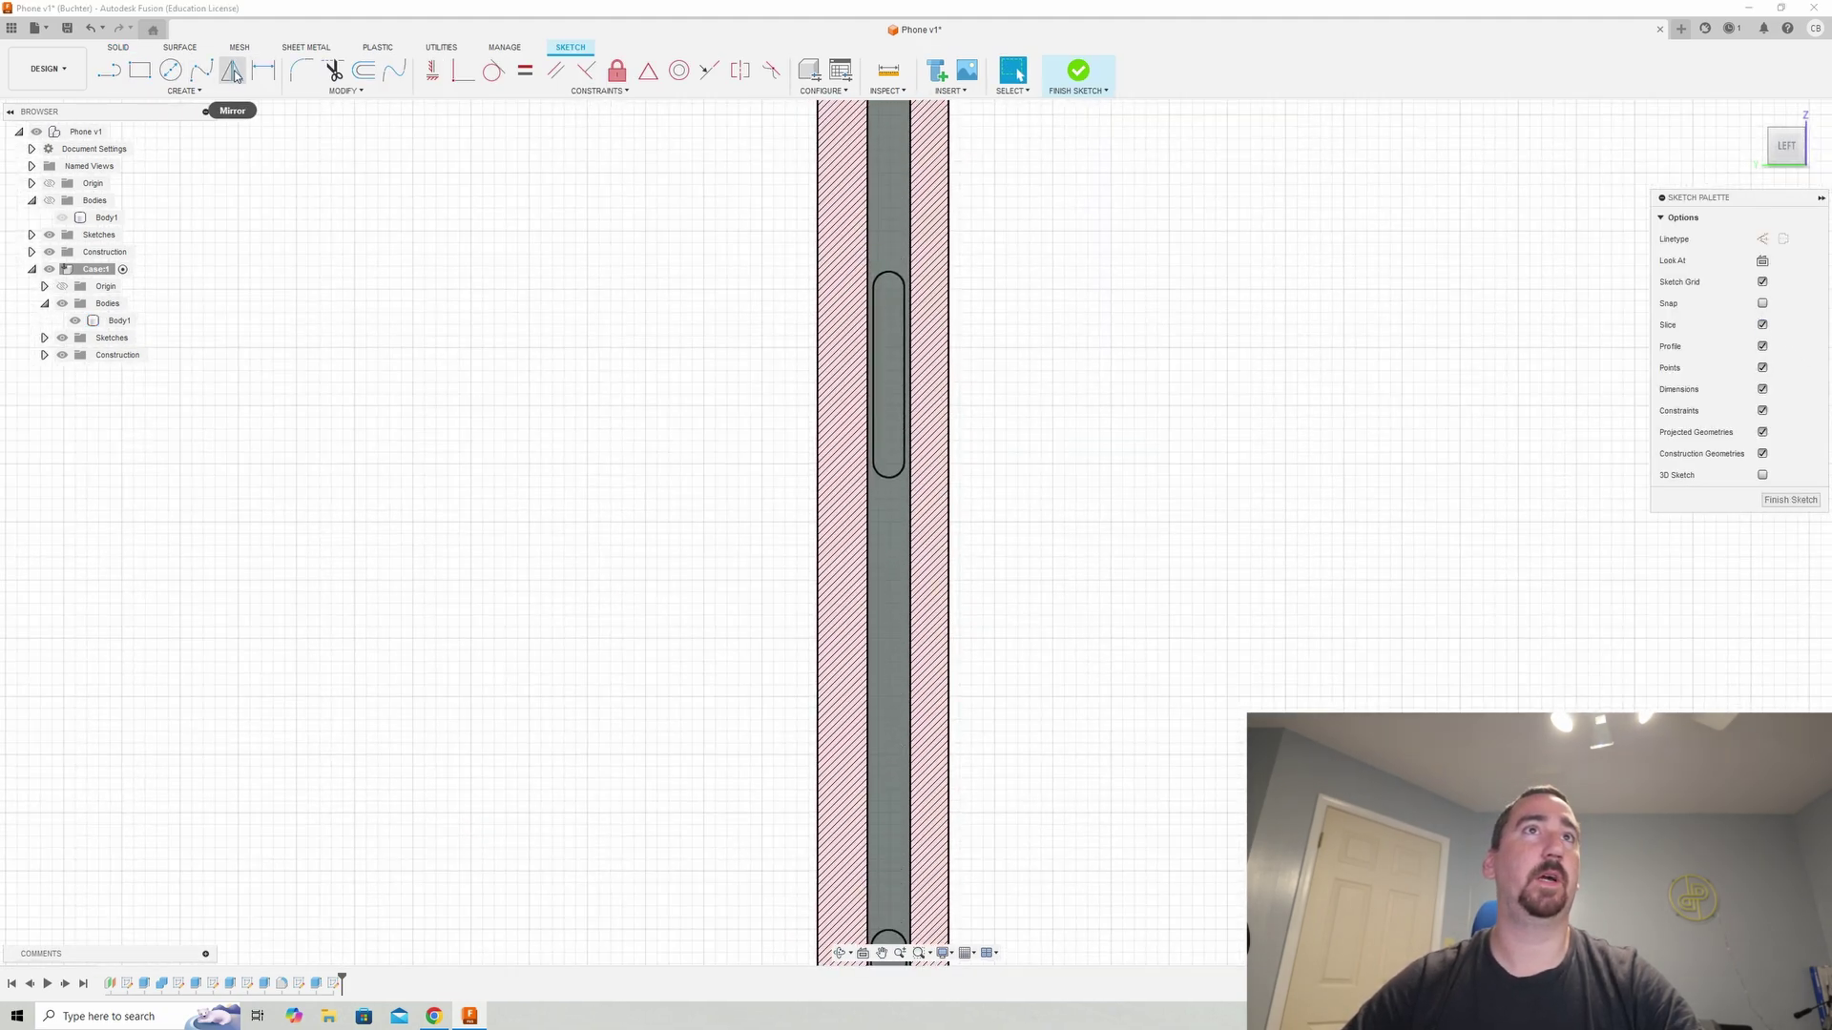
- Offset the upper and lower recess outlines on this wall 1.5 mm outward and finish the sketch
click(364, 71)
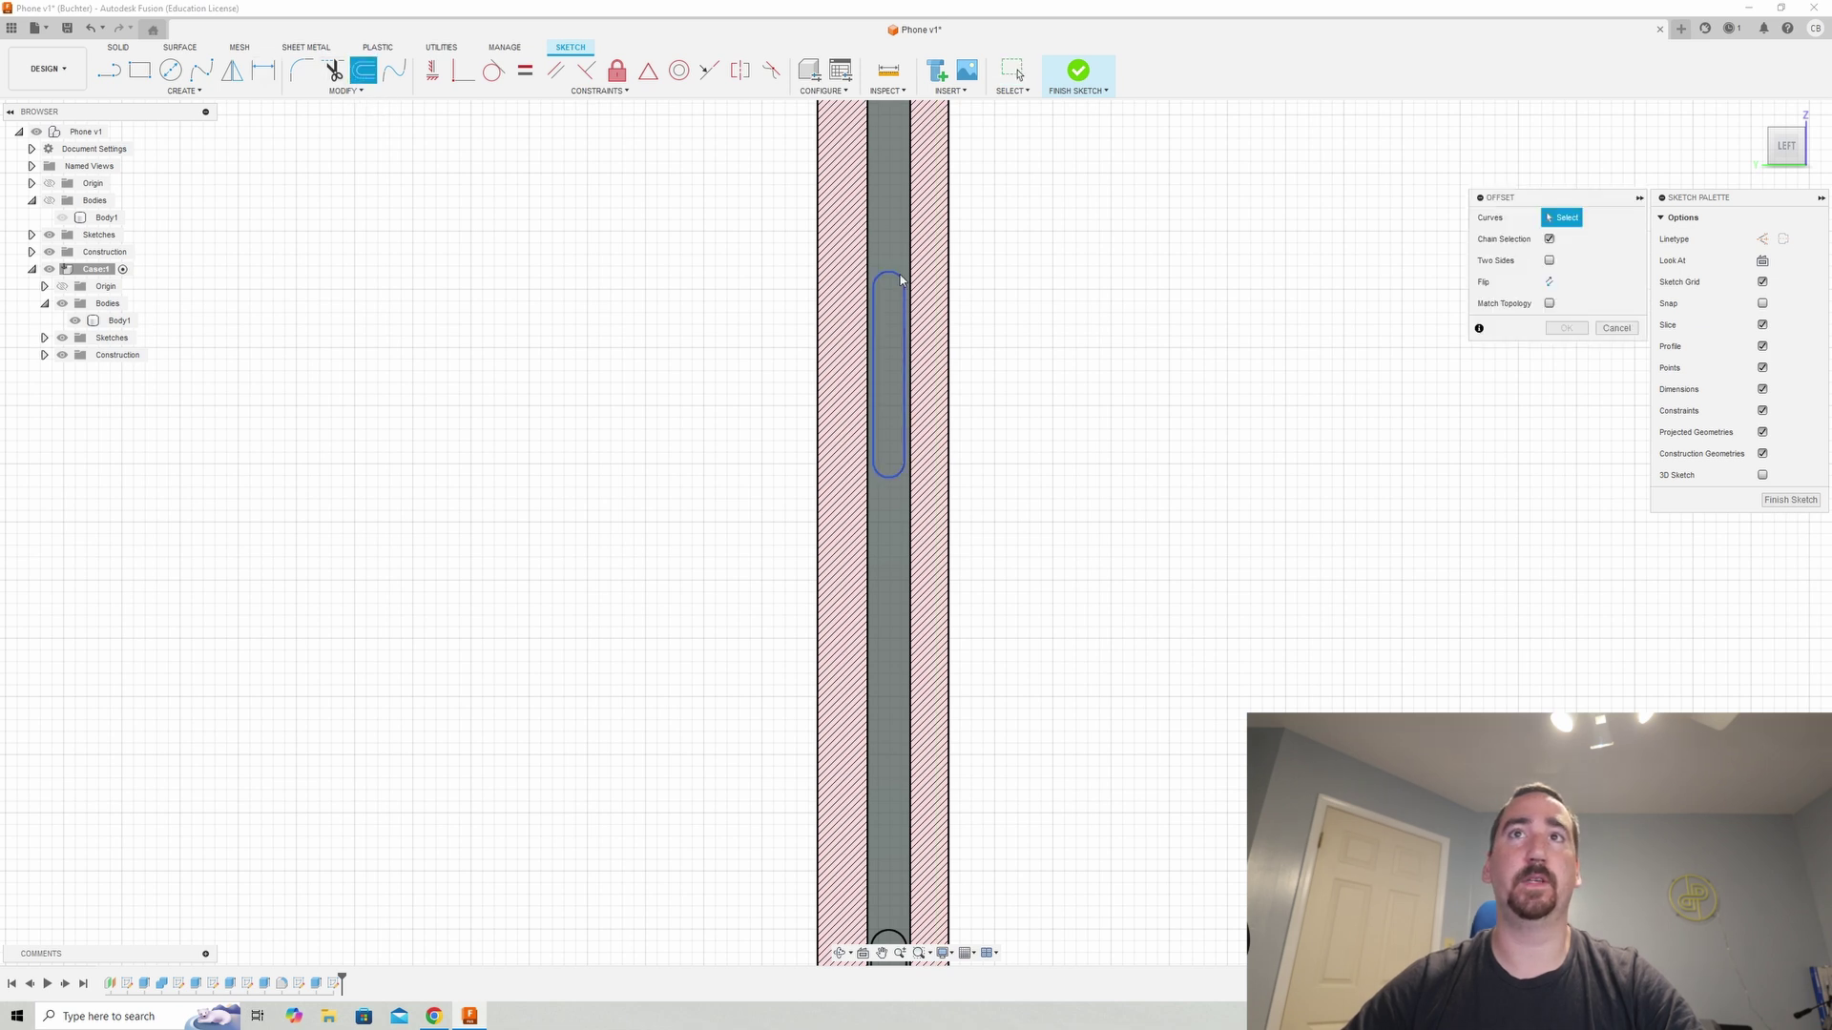
click(899, 279)
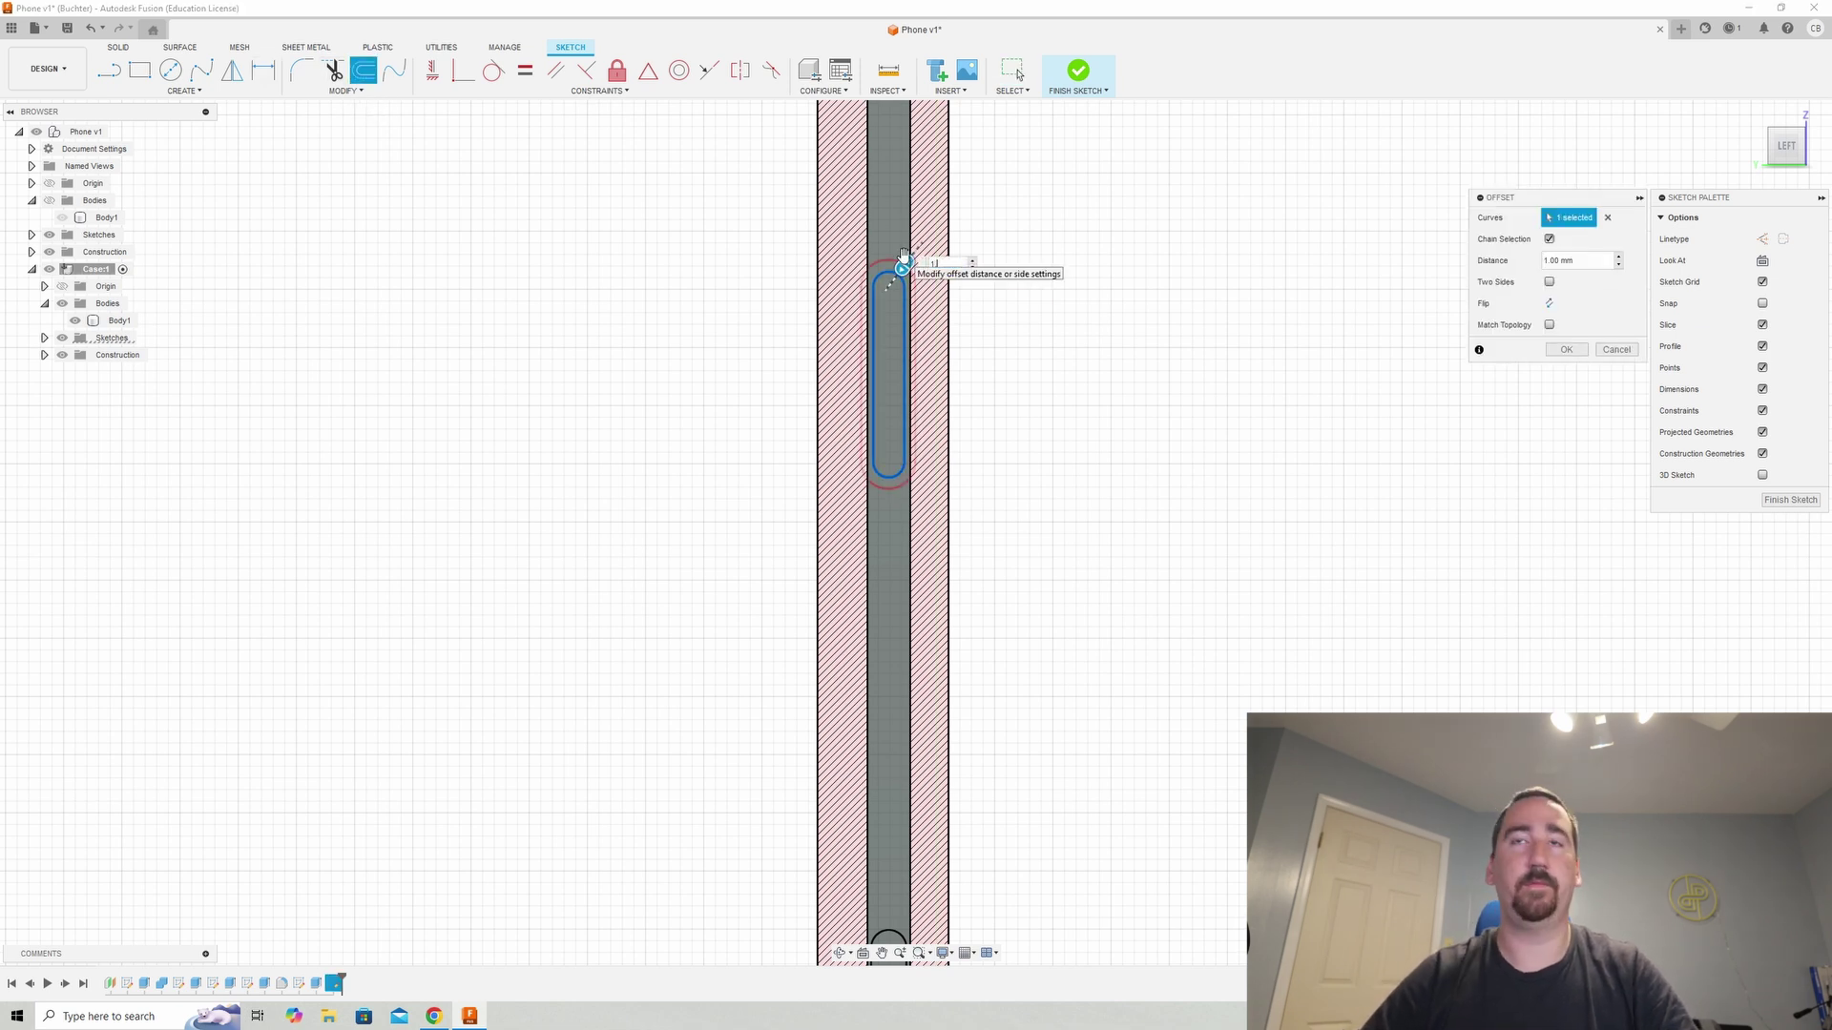
key(Return)
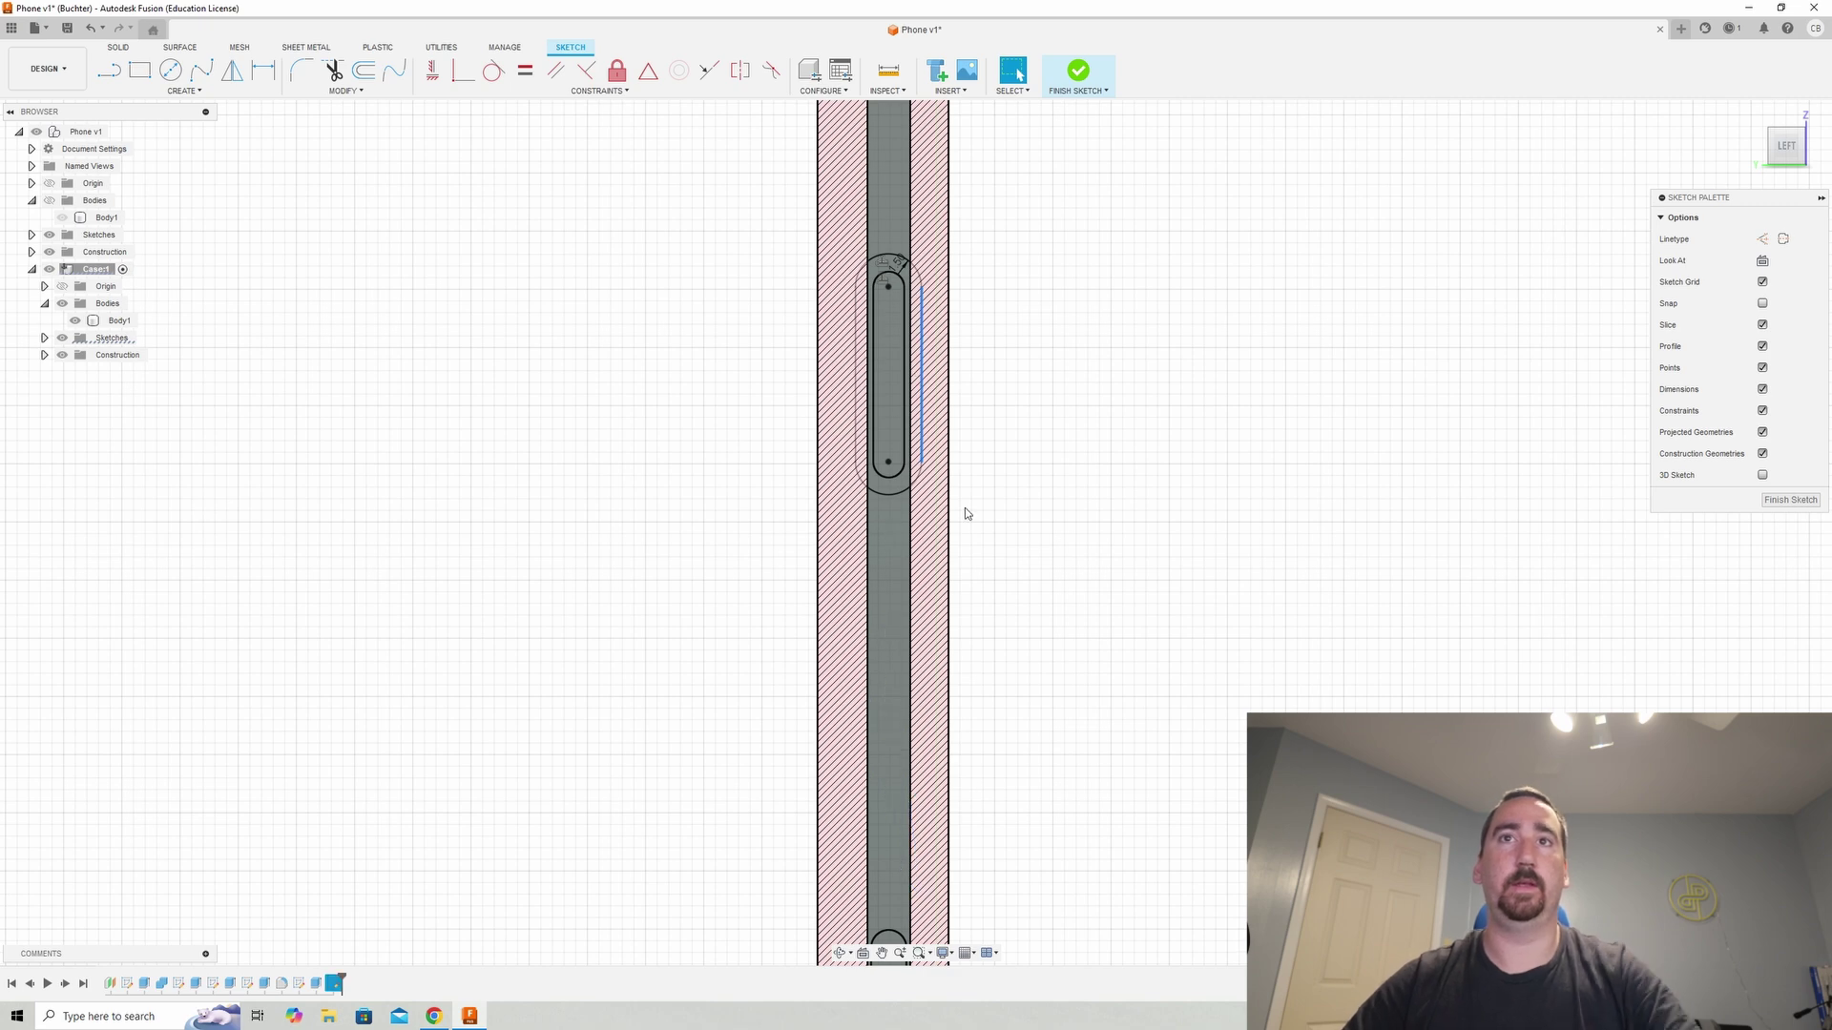
scroll(965, 511, down, 3)
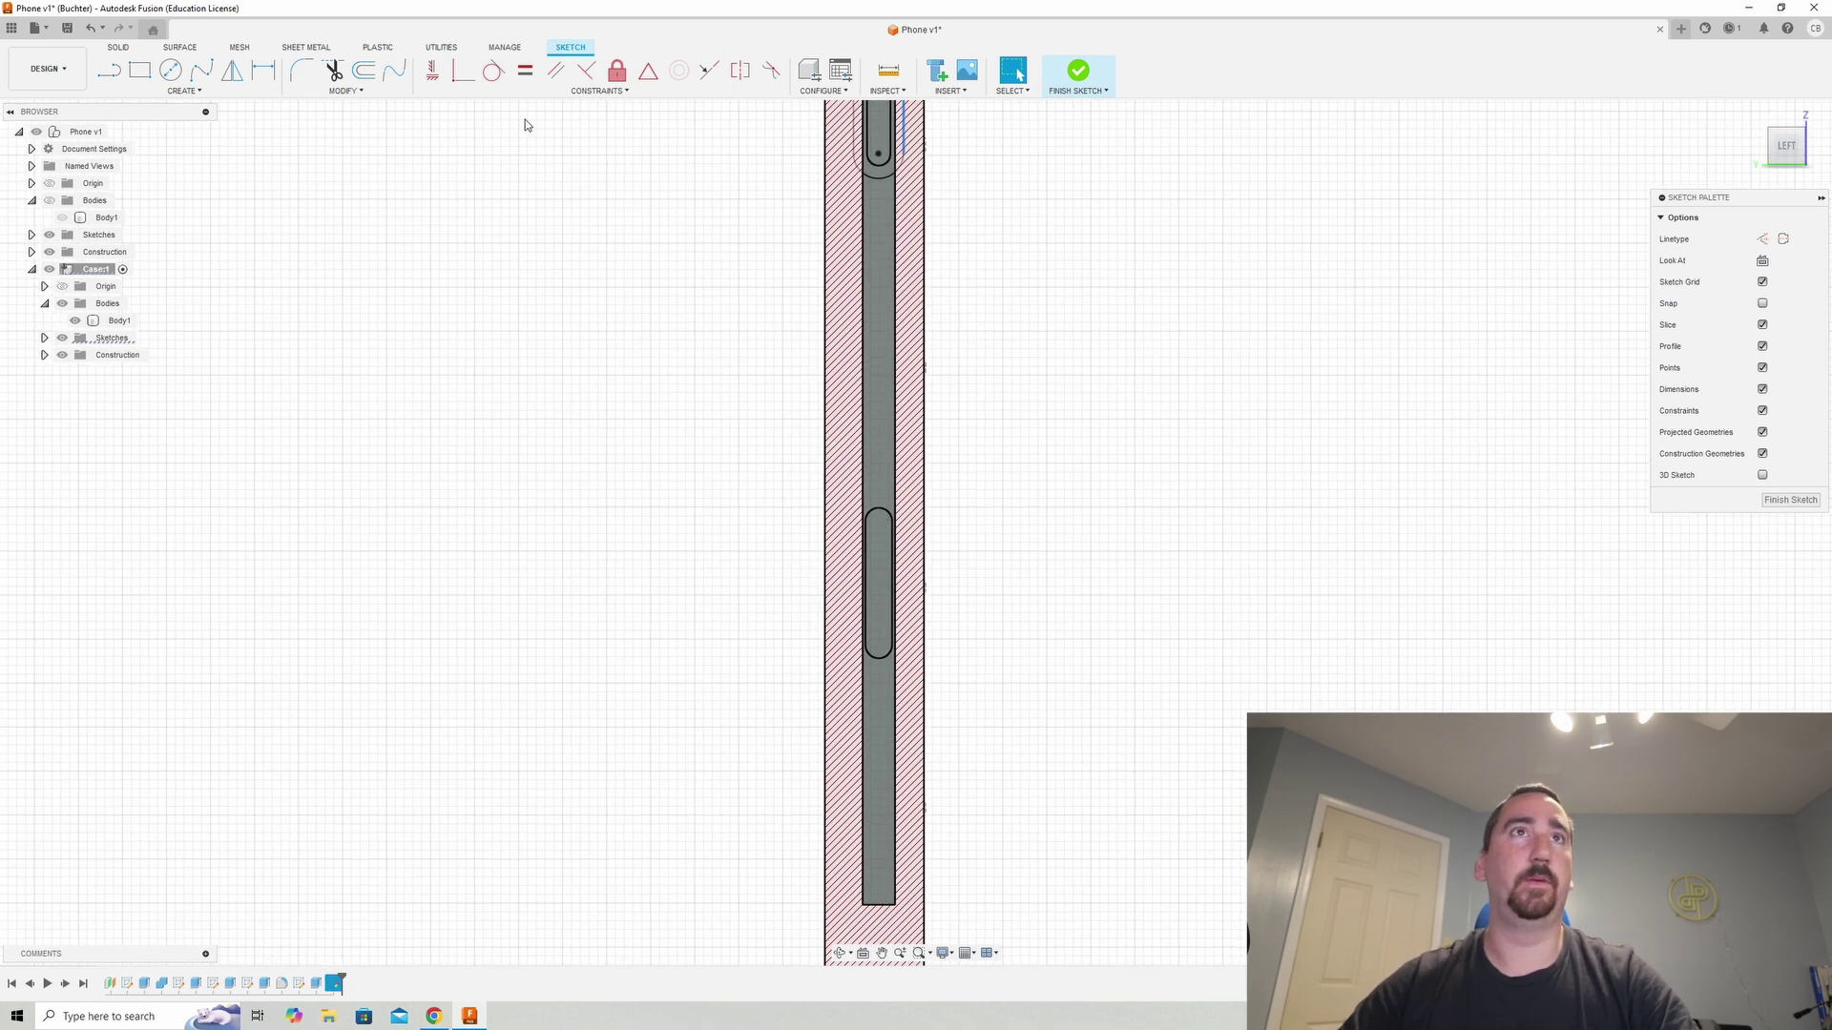
key(o)
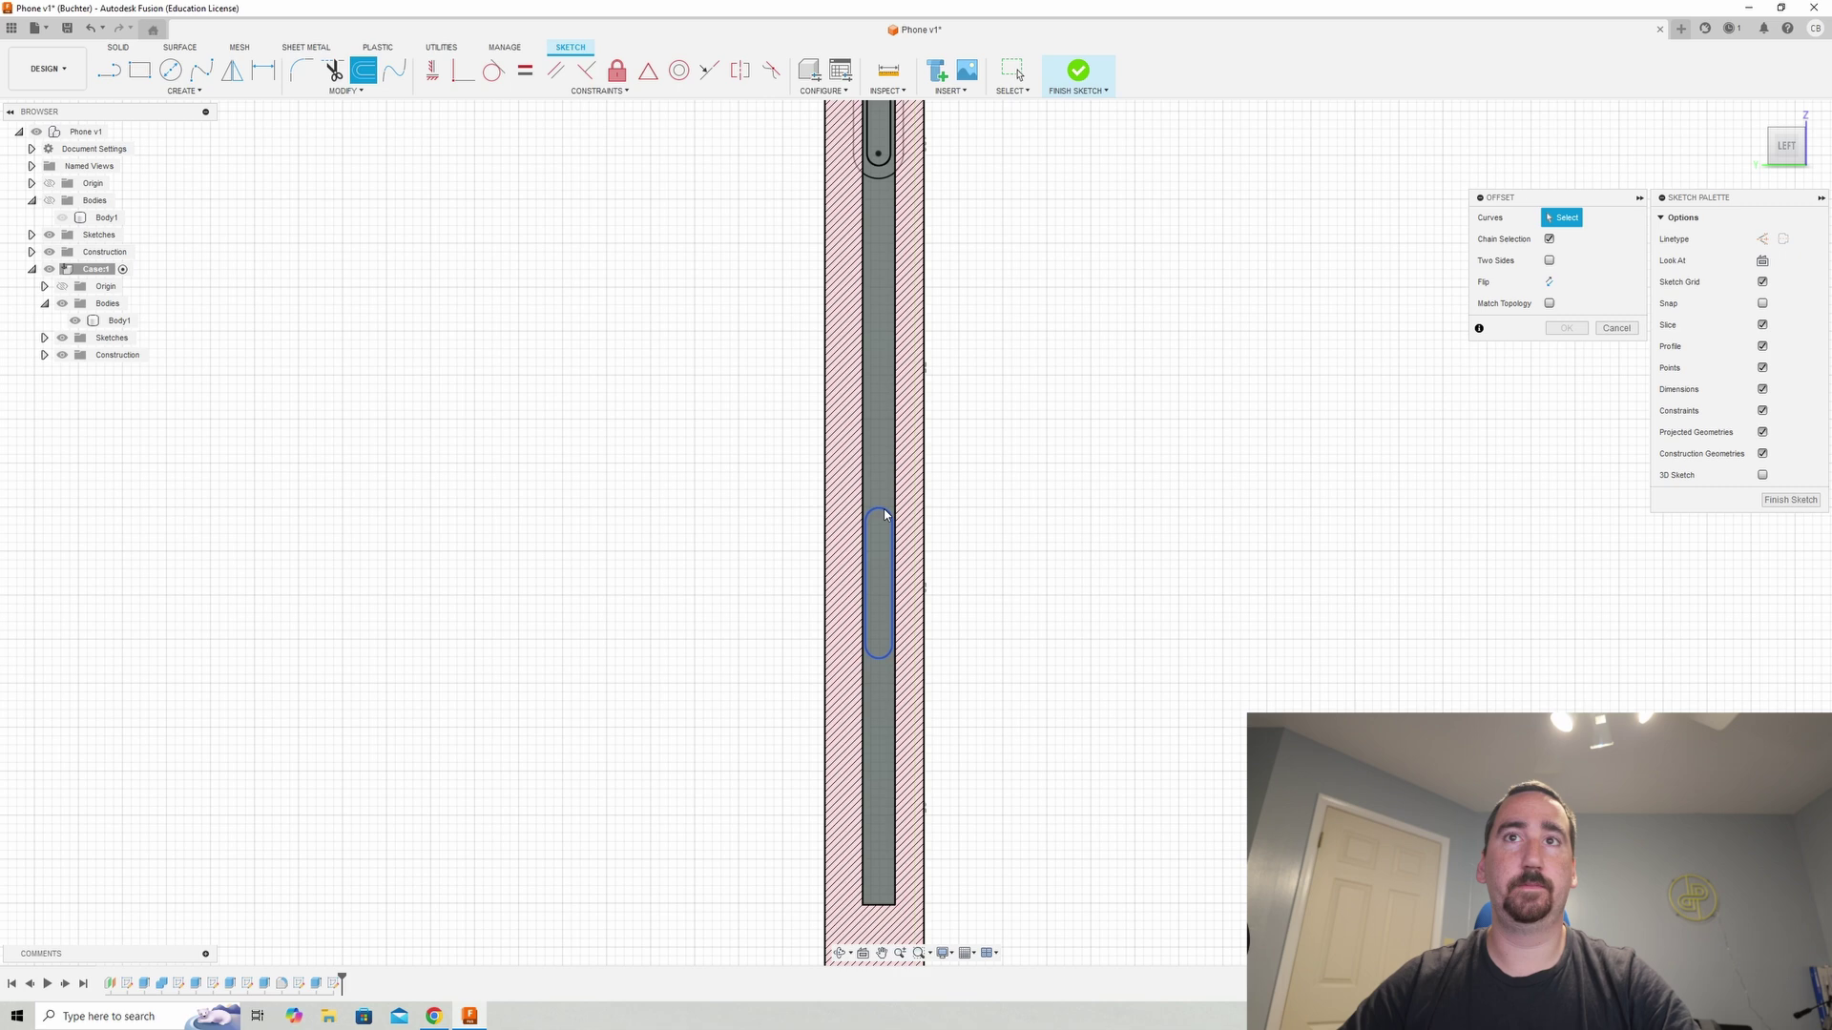
click(884, 515)
text(1.5)
key(Return)
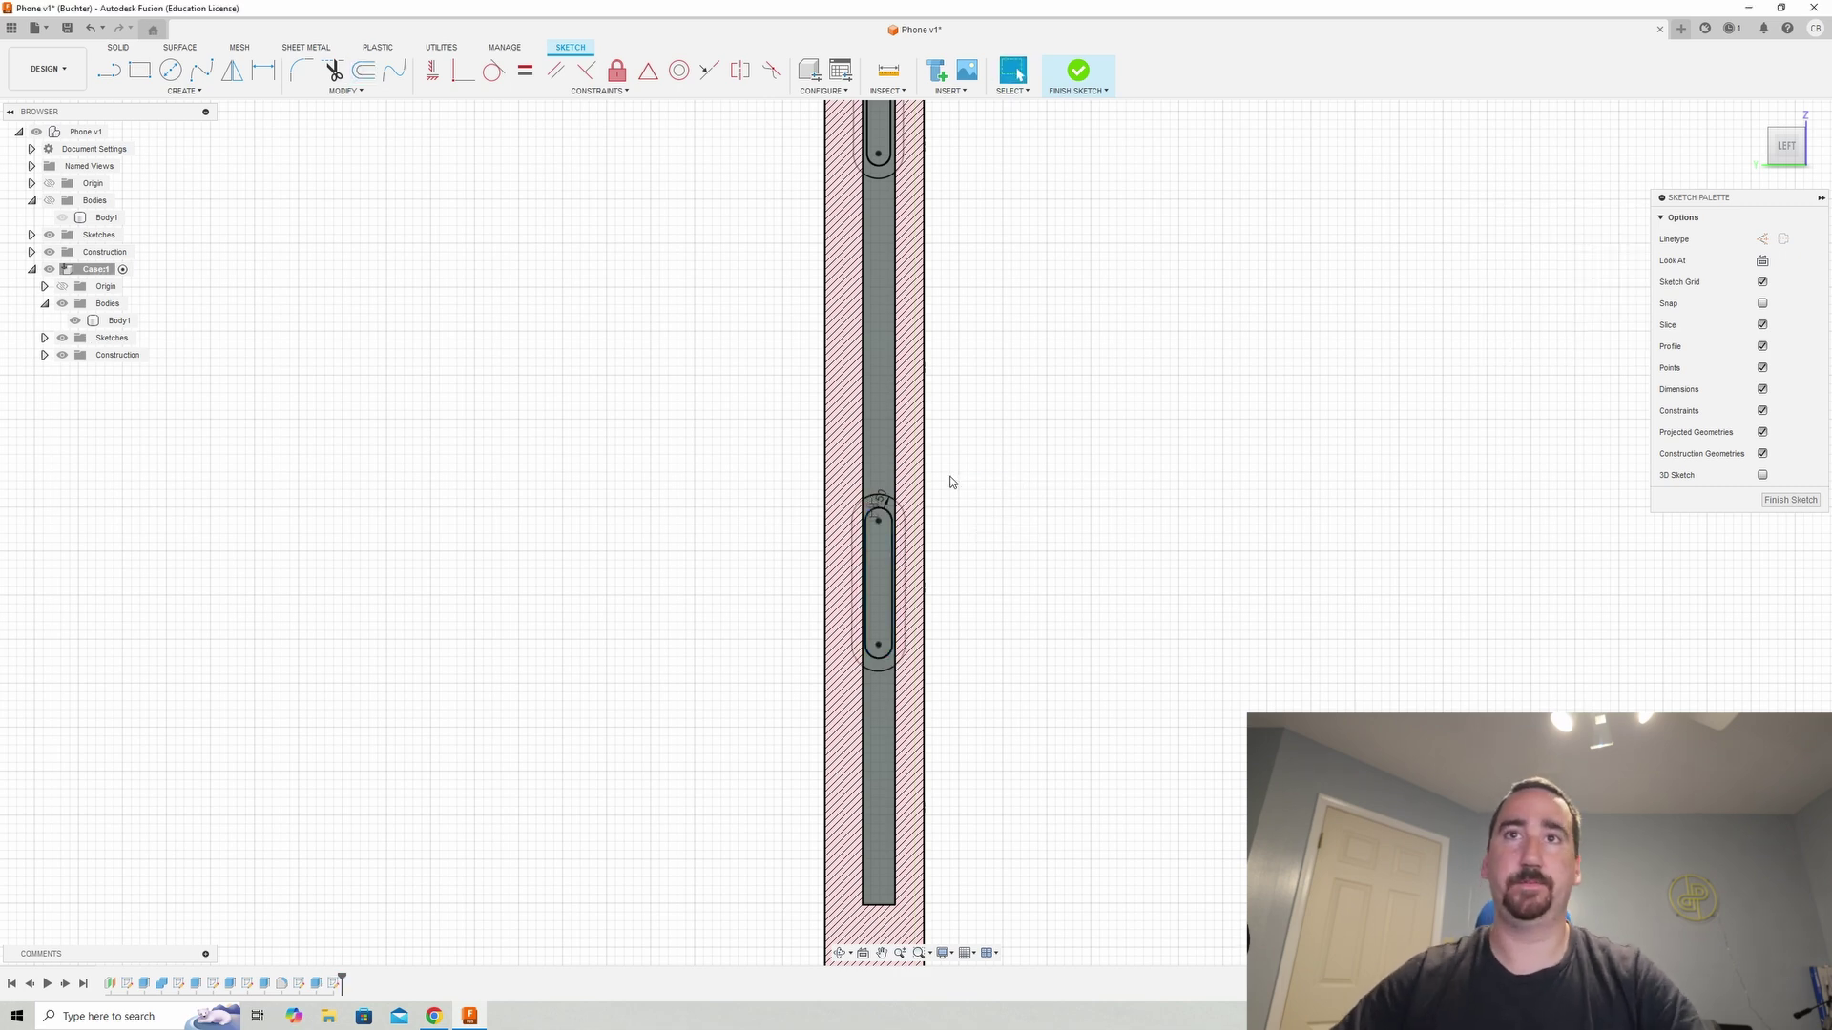
click(1078, 73)
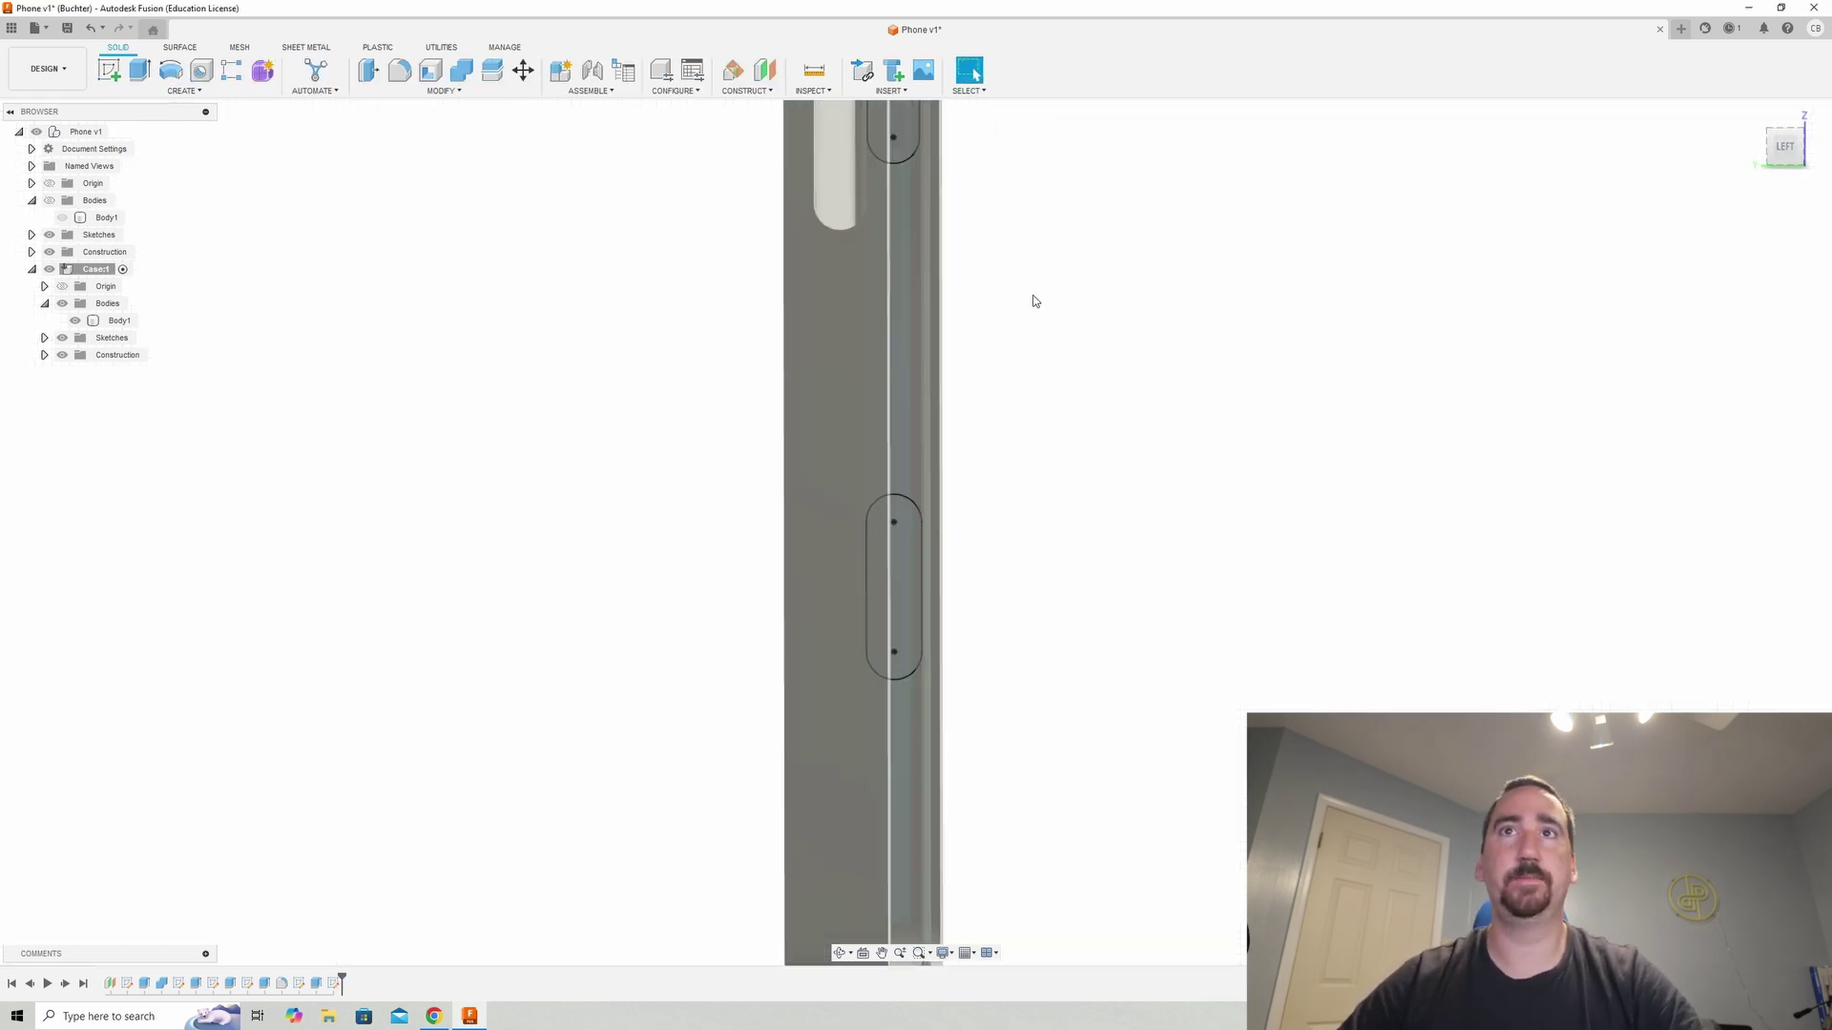
- Start an extrusion of all profiles inside both offset button outlines on the case's inner side wall
click(145, 72)
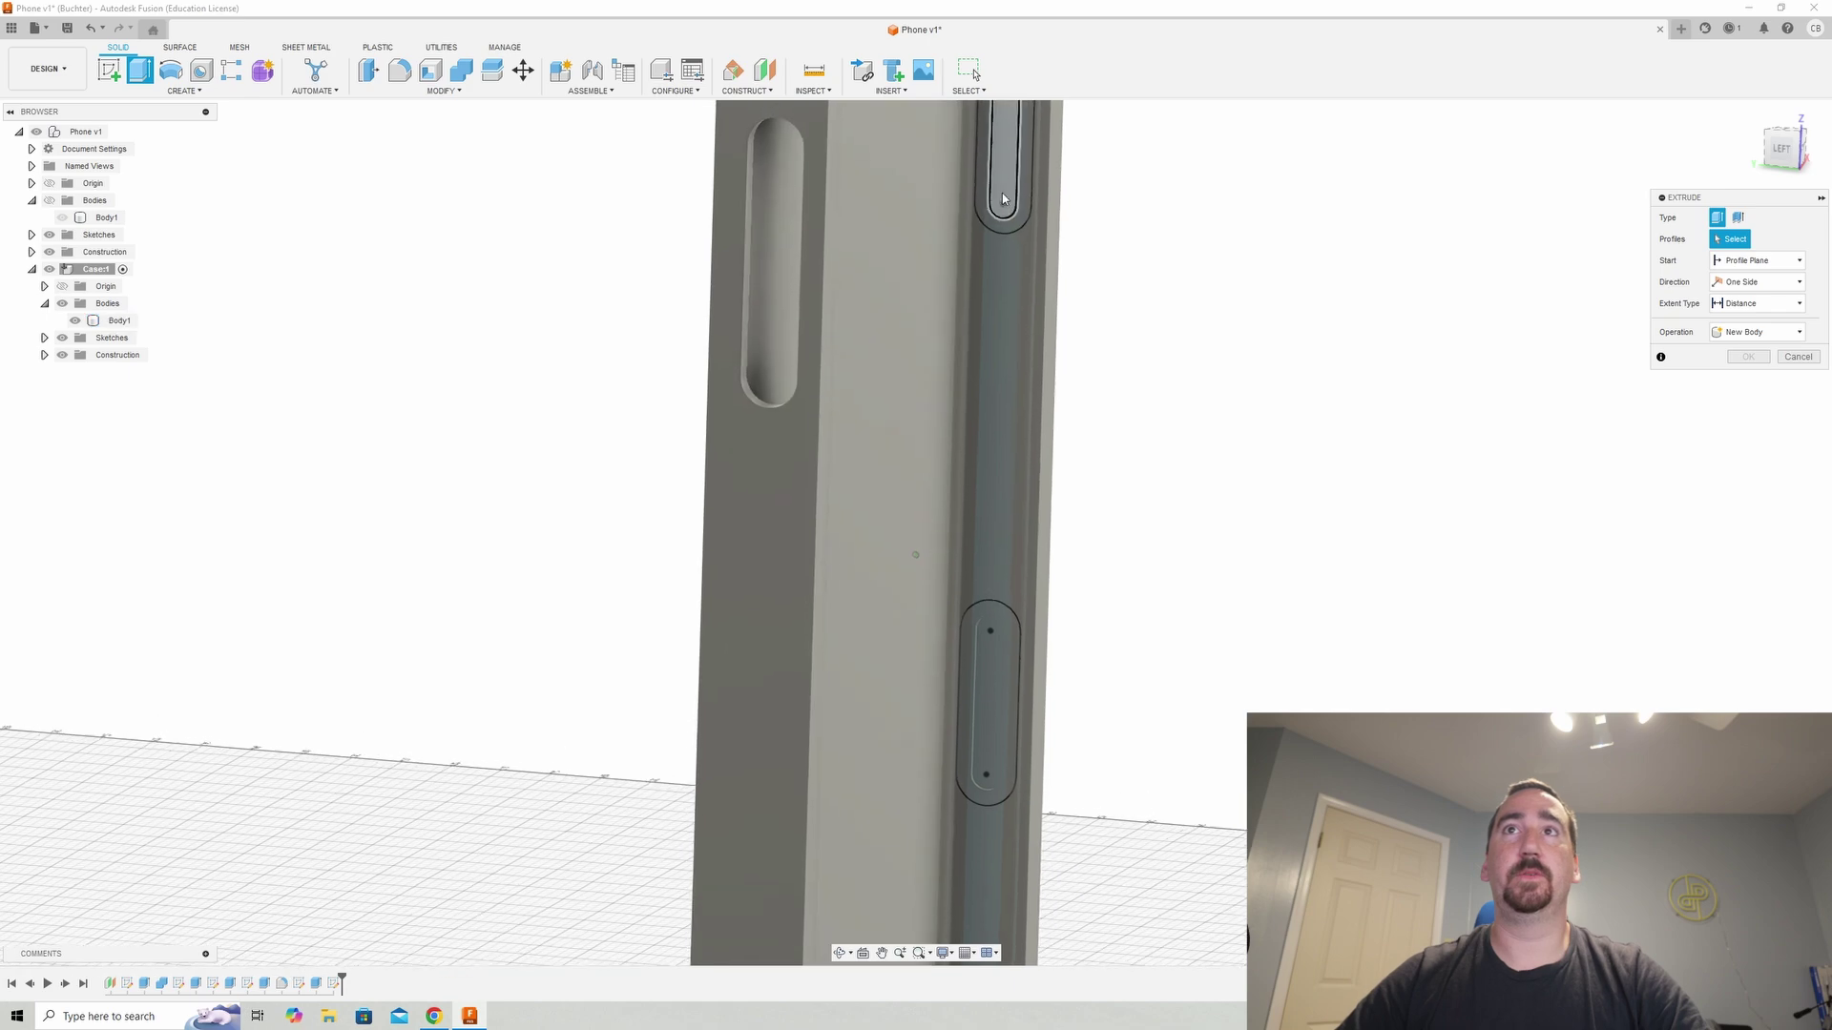
middle_drag(1009, 119, 1020, 239)
click(1018, 238)
click(1019, 145)
click(1036, 277)
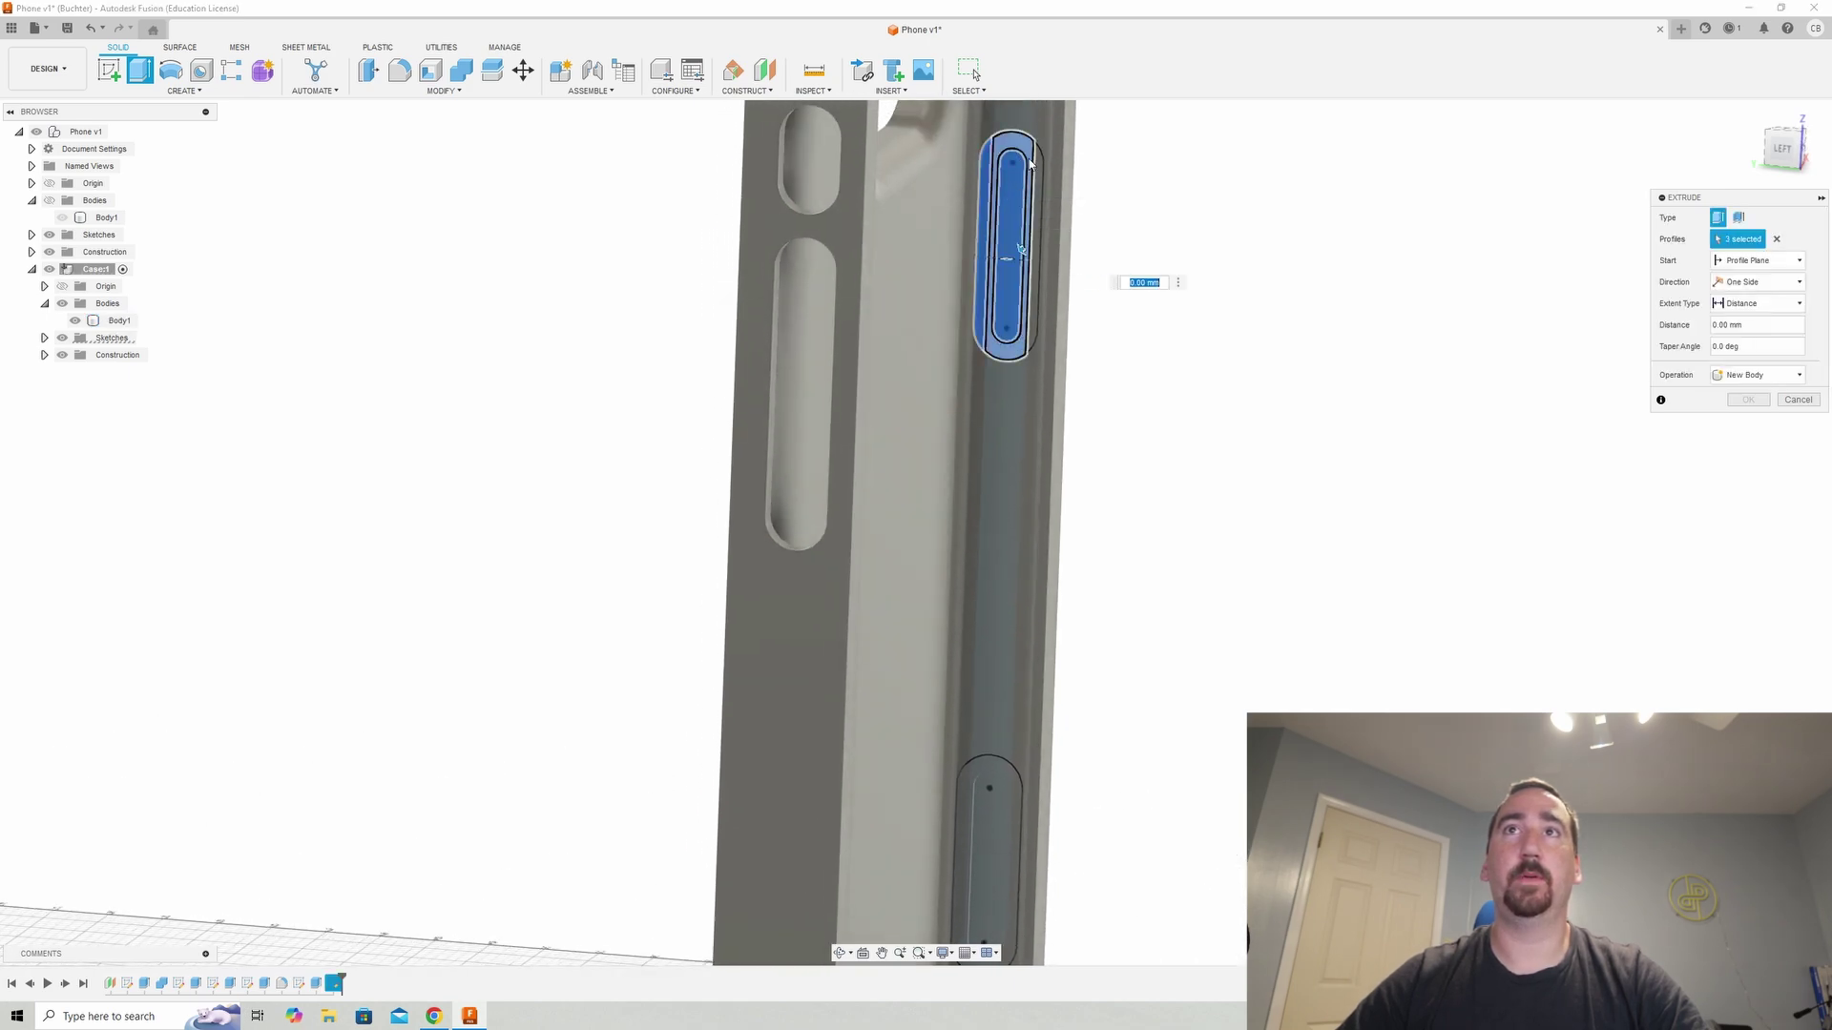
click(1014, 139)
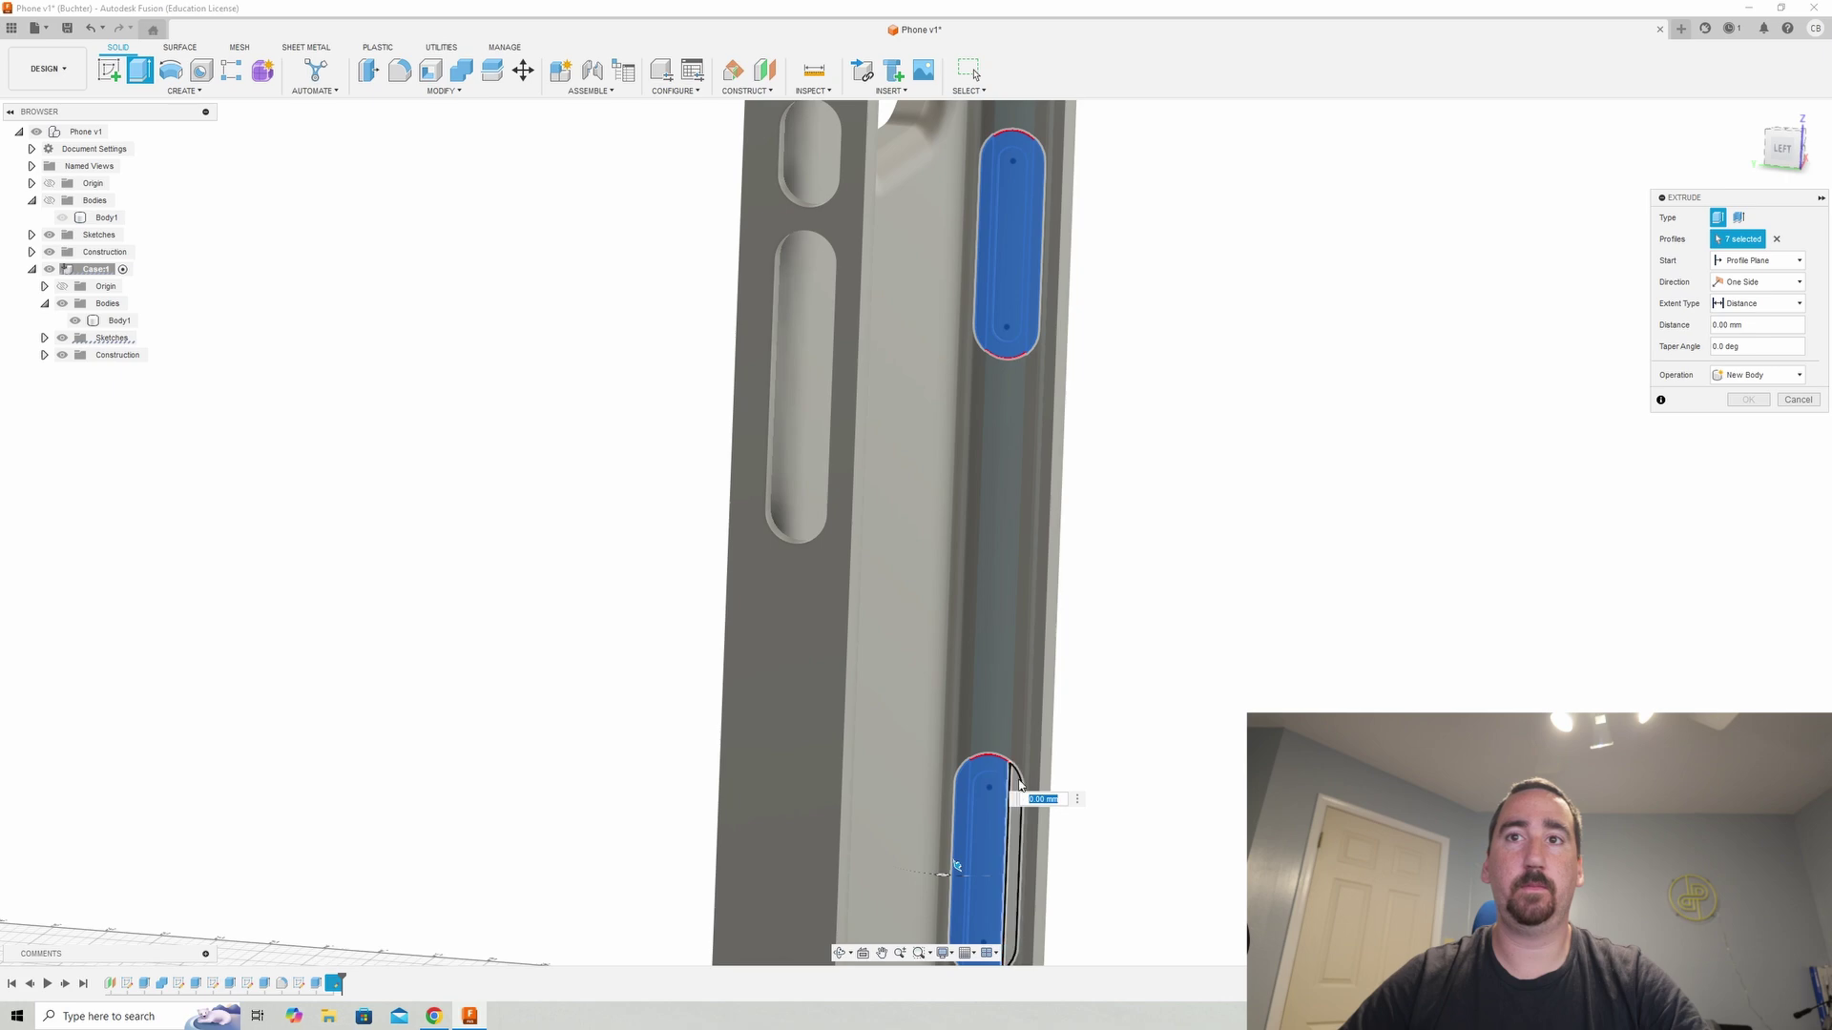
click(1019, 786)
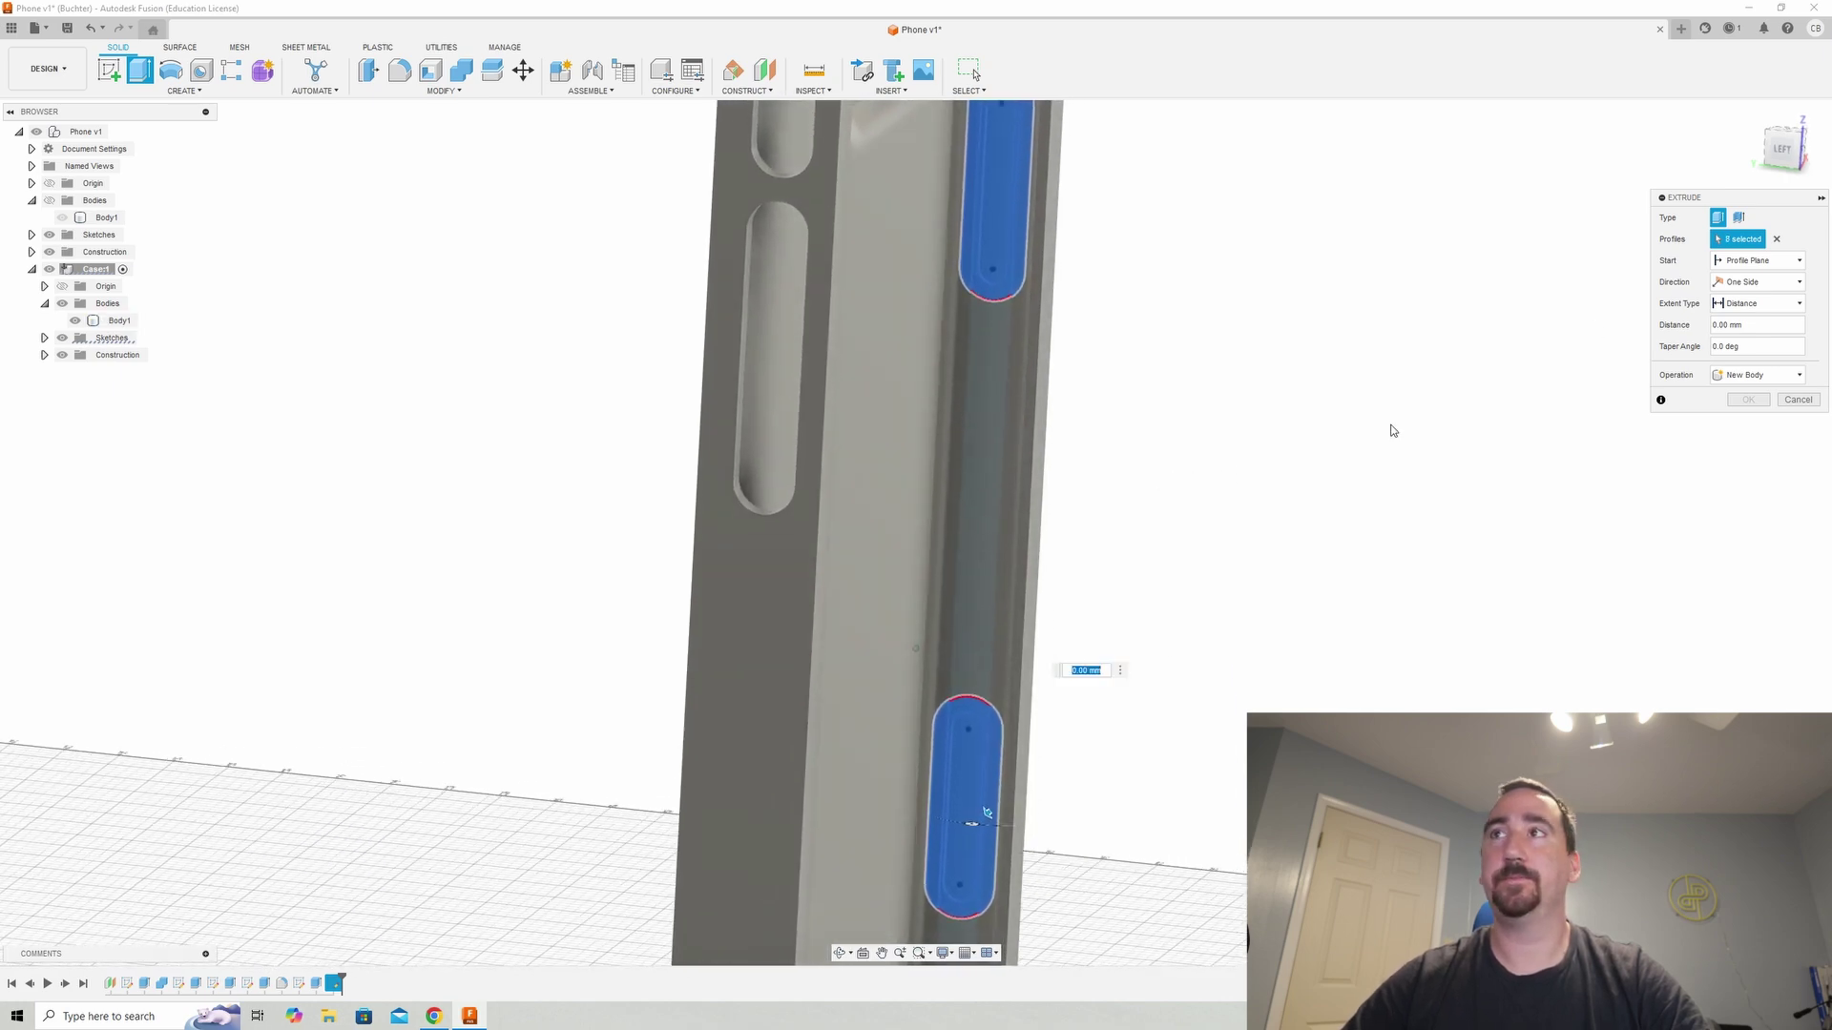
- Cut the selected profiles to the case's outer side face, starting from an Offset of 0.2 mm from the profile plane
click(1772, 304)
click(1746, 341)
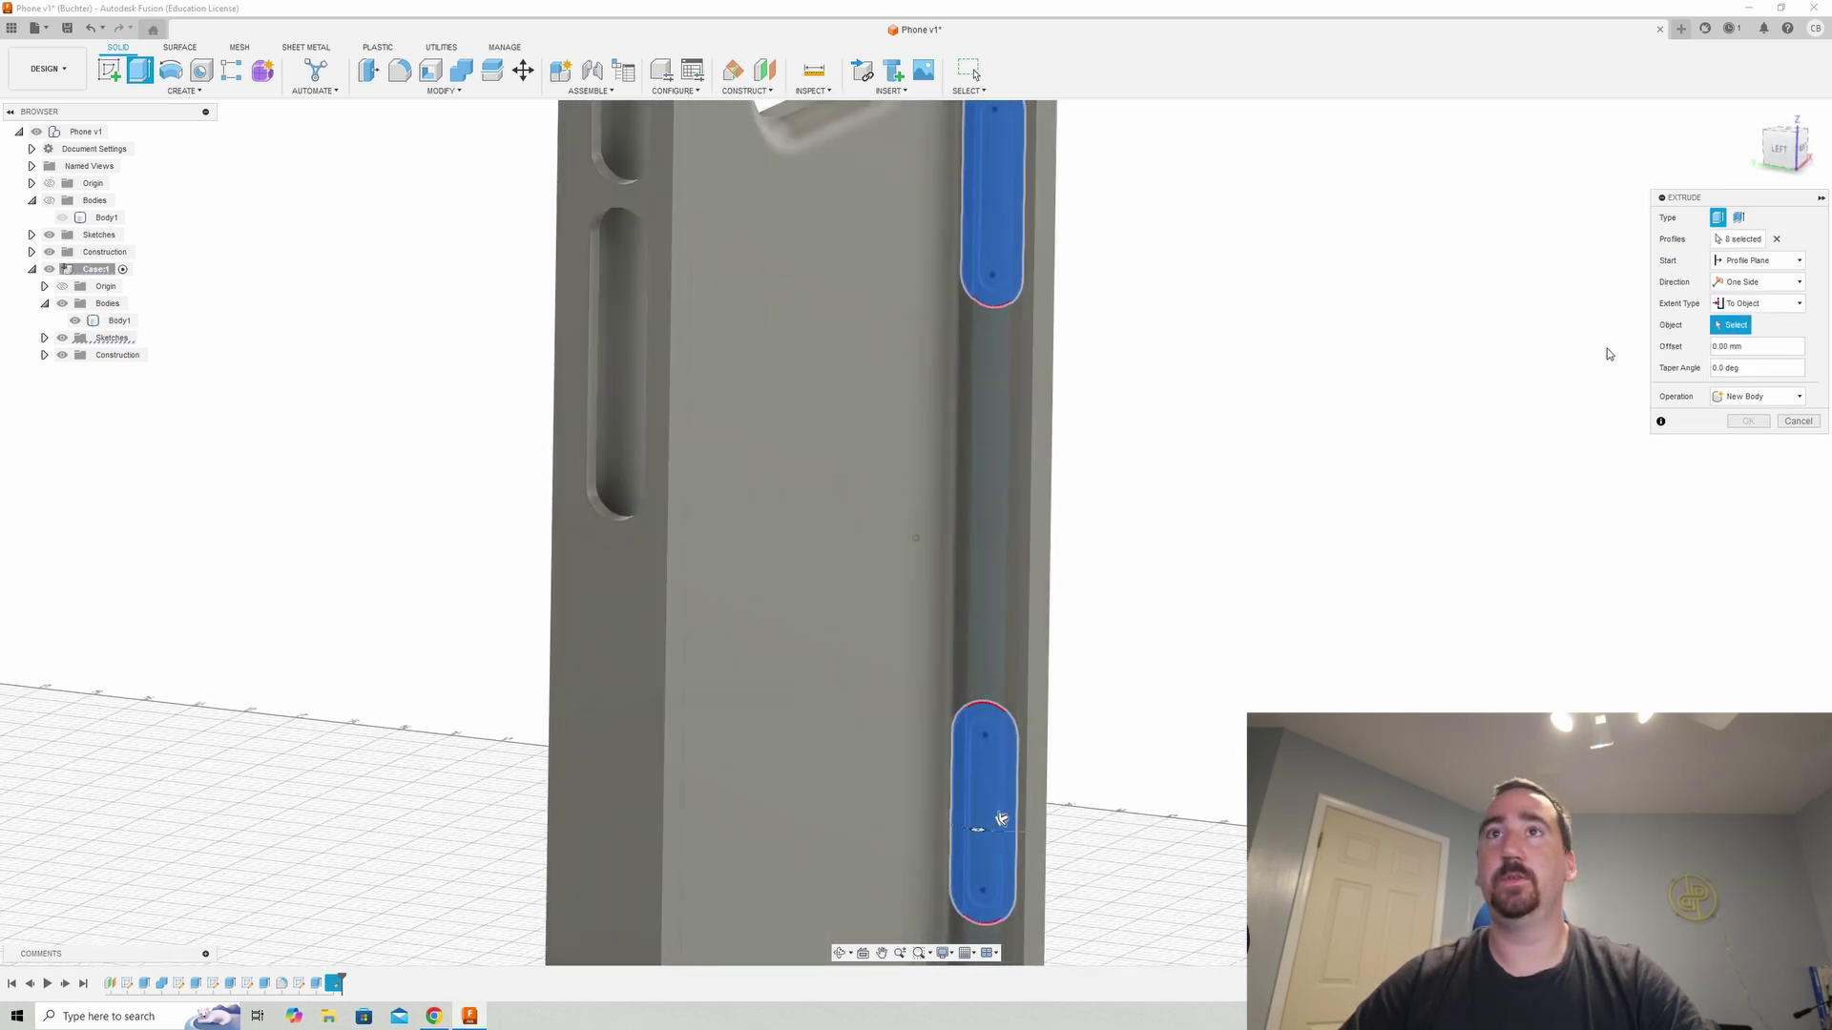
click(902, 431)
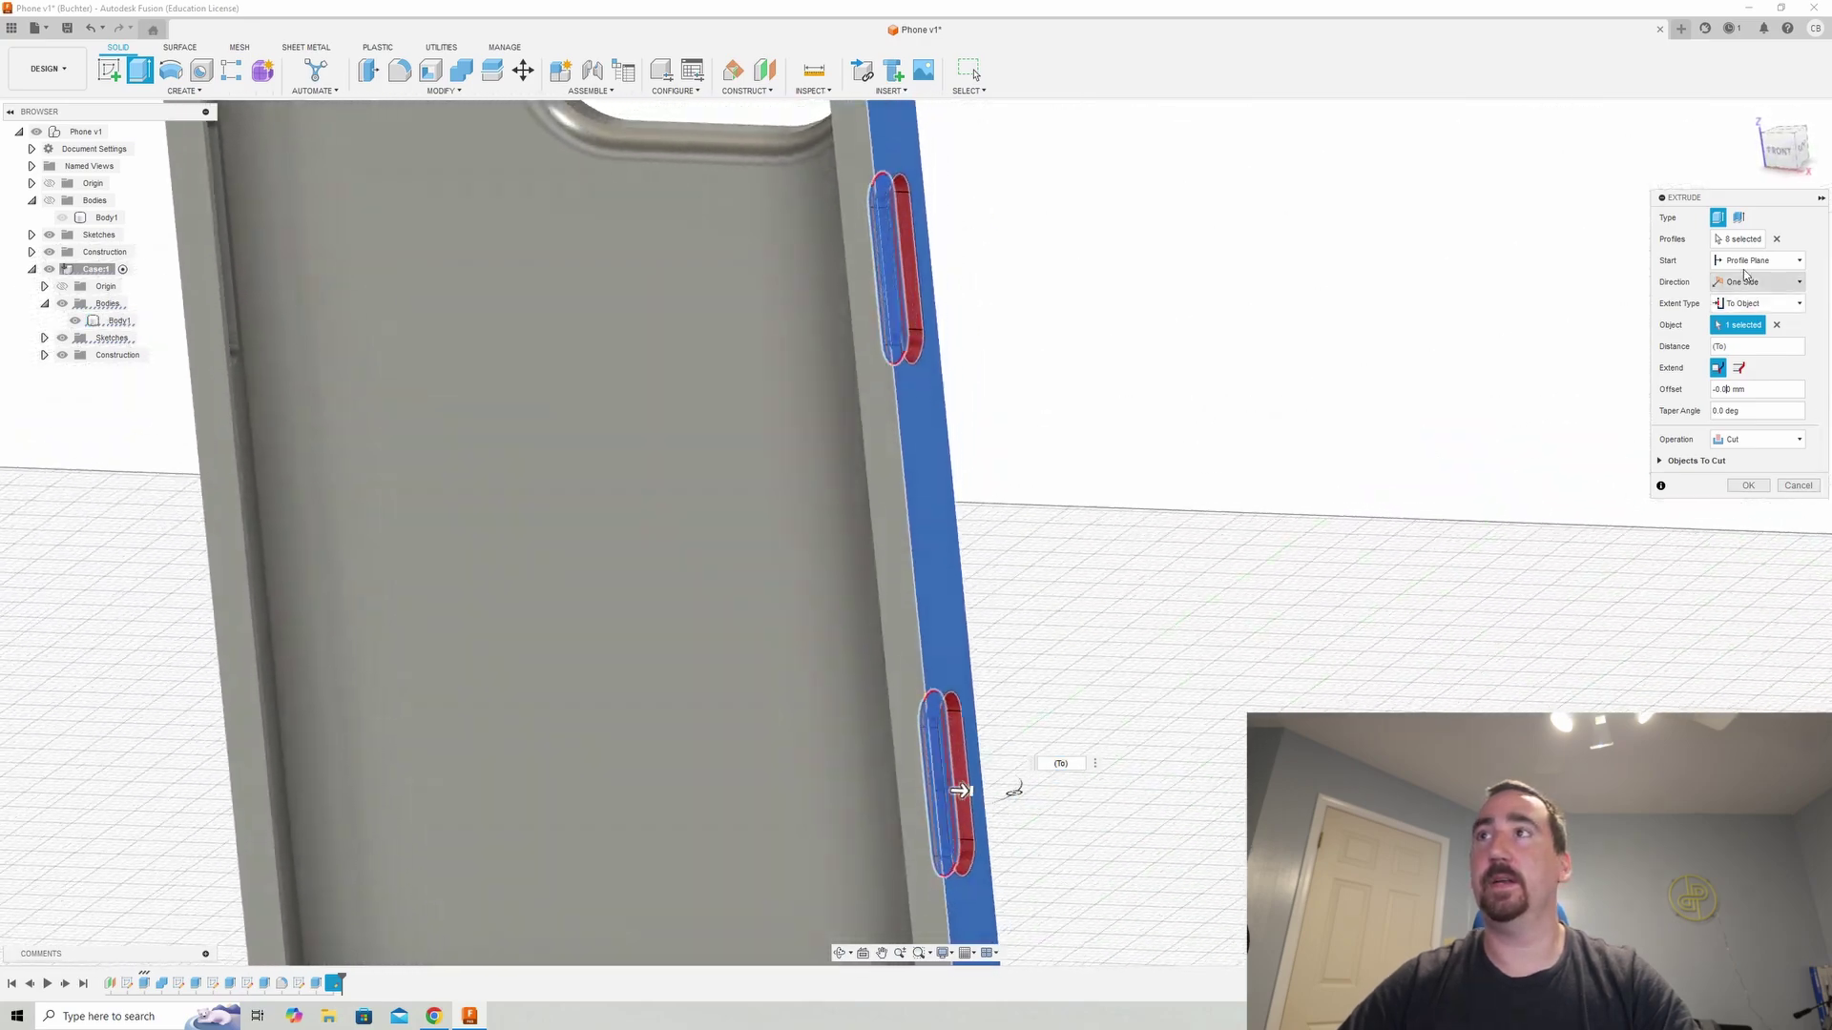
click(1746, 260)
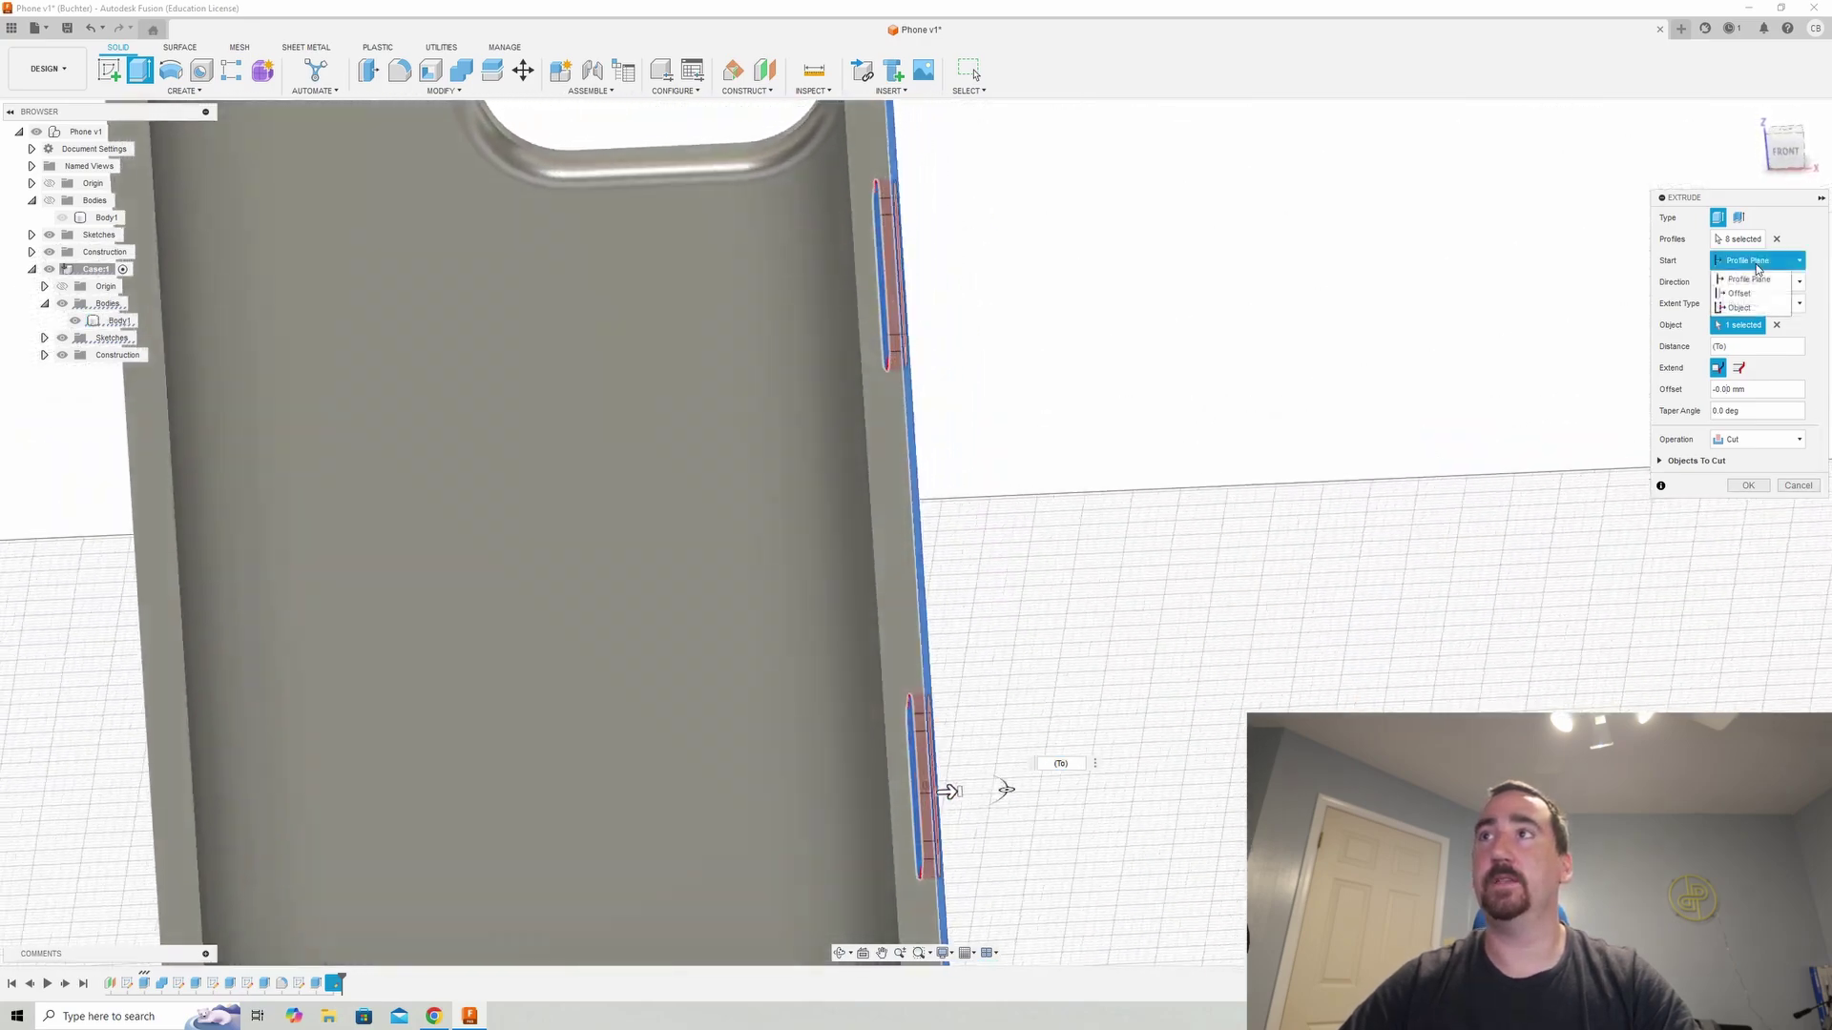
click(1749, 294)
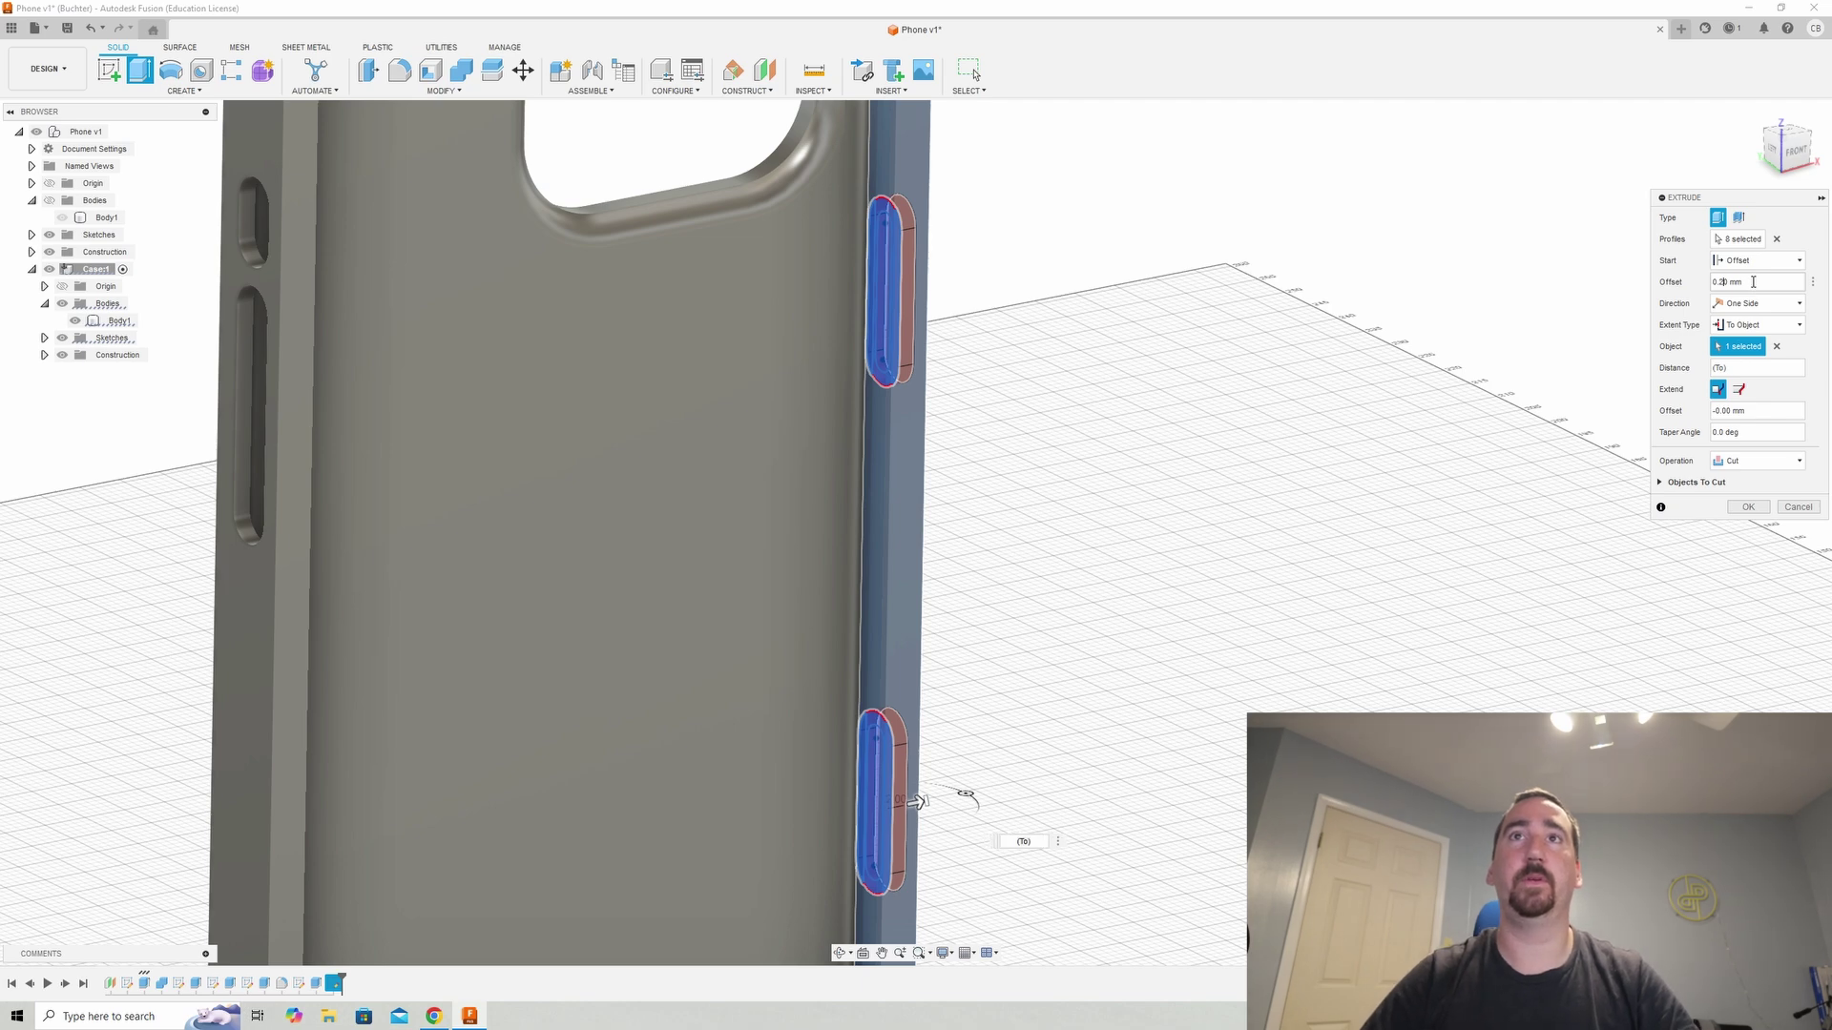
key(Return)
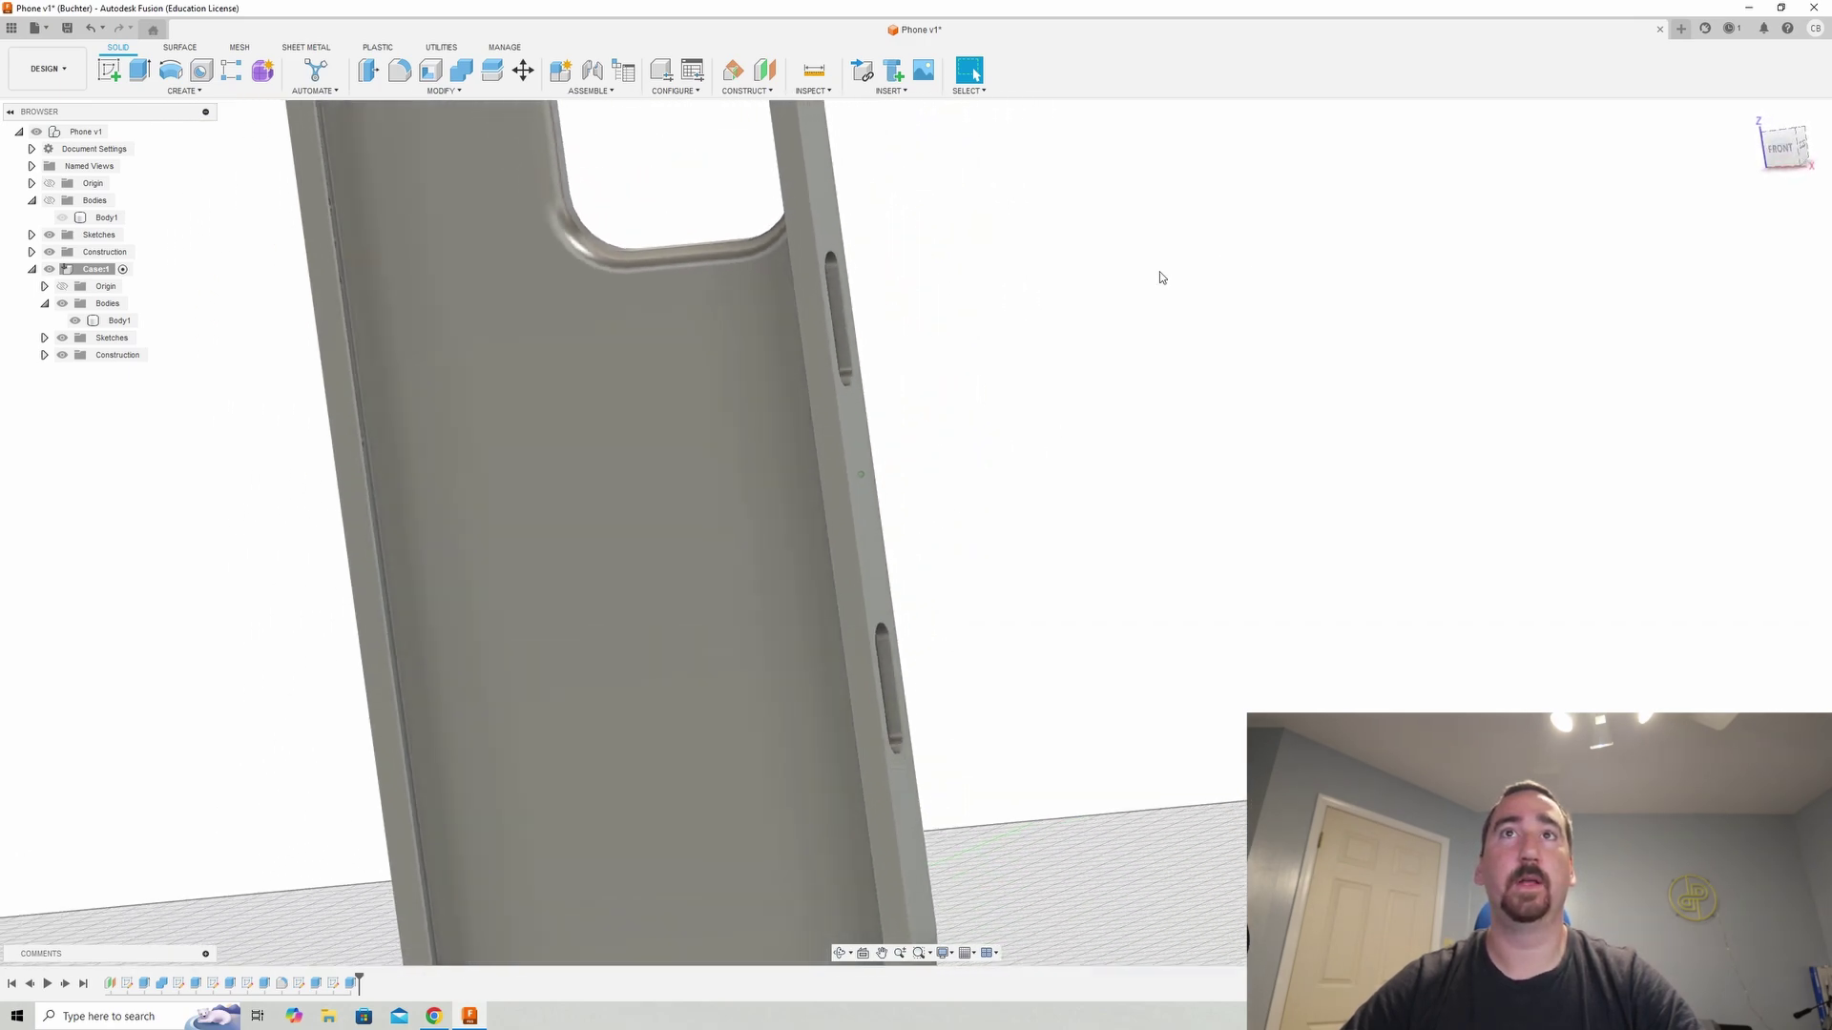
- Create a sketch on the inner face of the case's bottom wall with Slice enabled
shift+middle_drag(868, 661, 1707, 158)
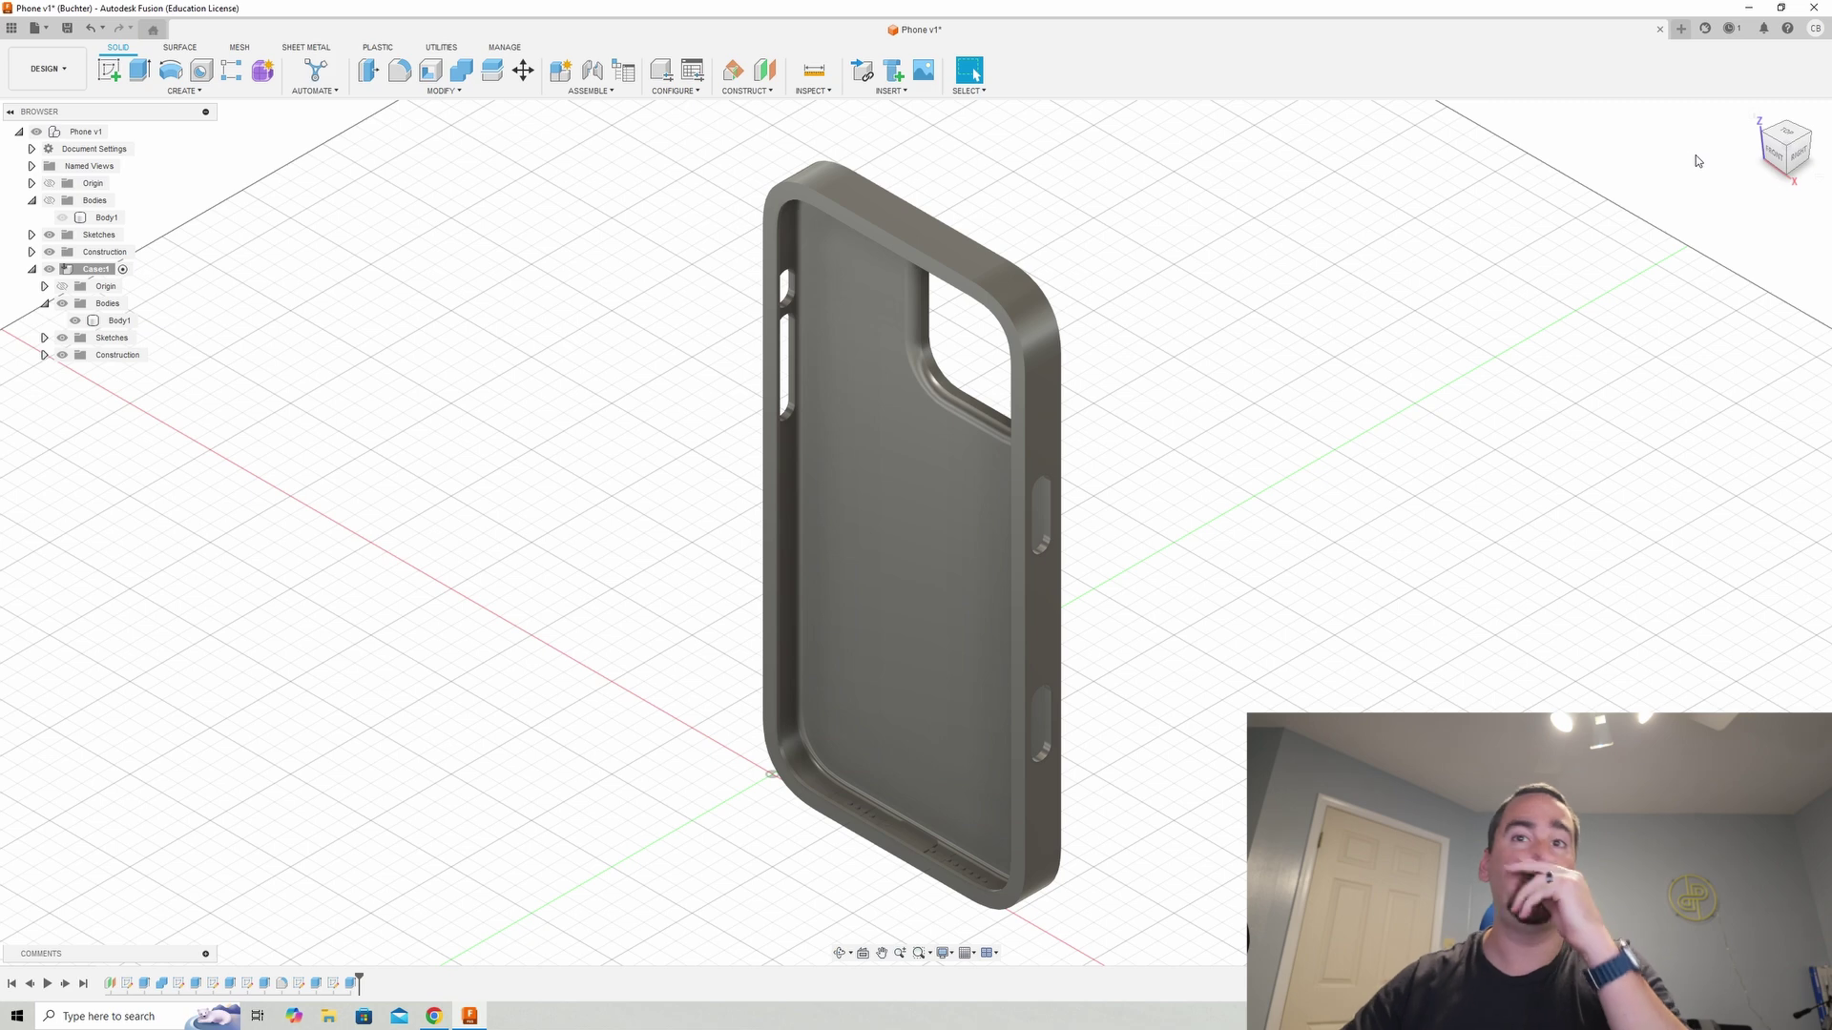
click(105, 71)
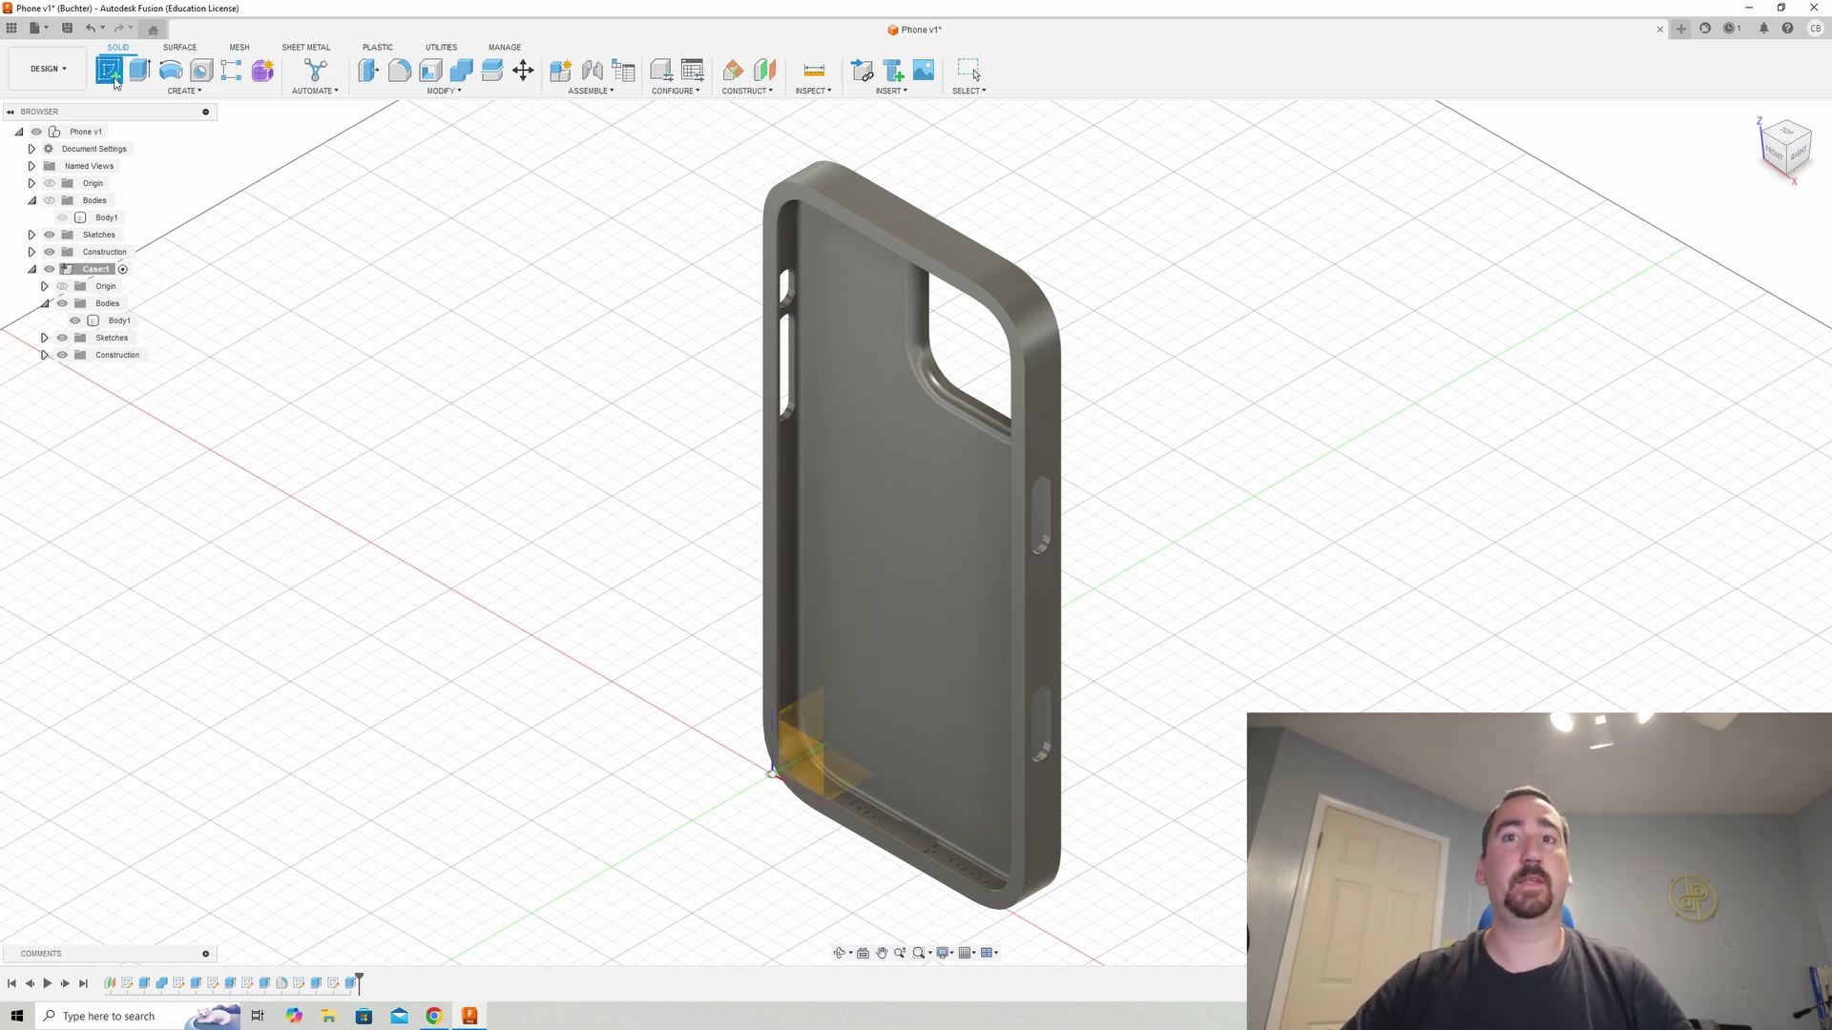
click(923, 838)
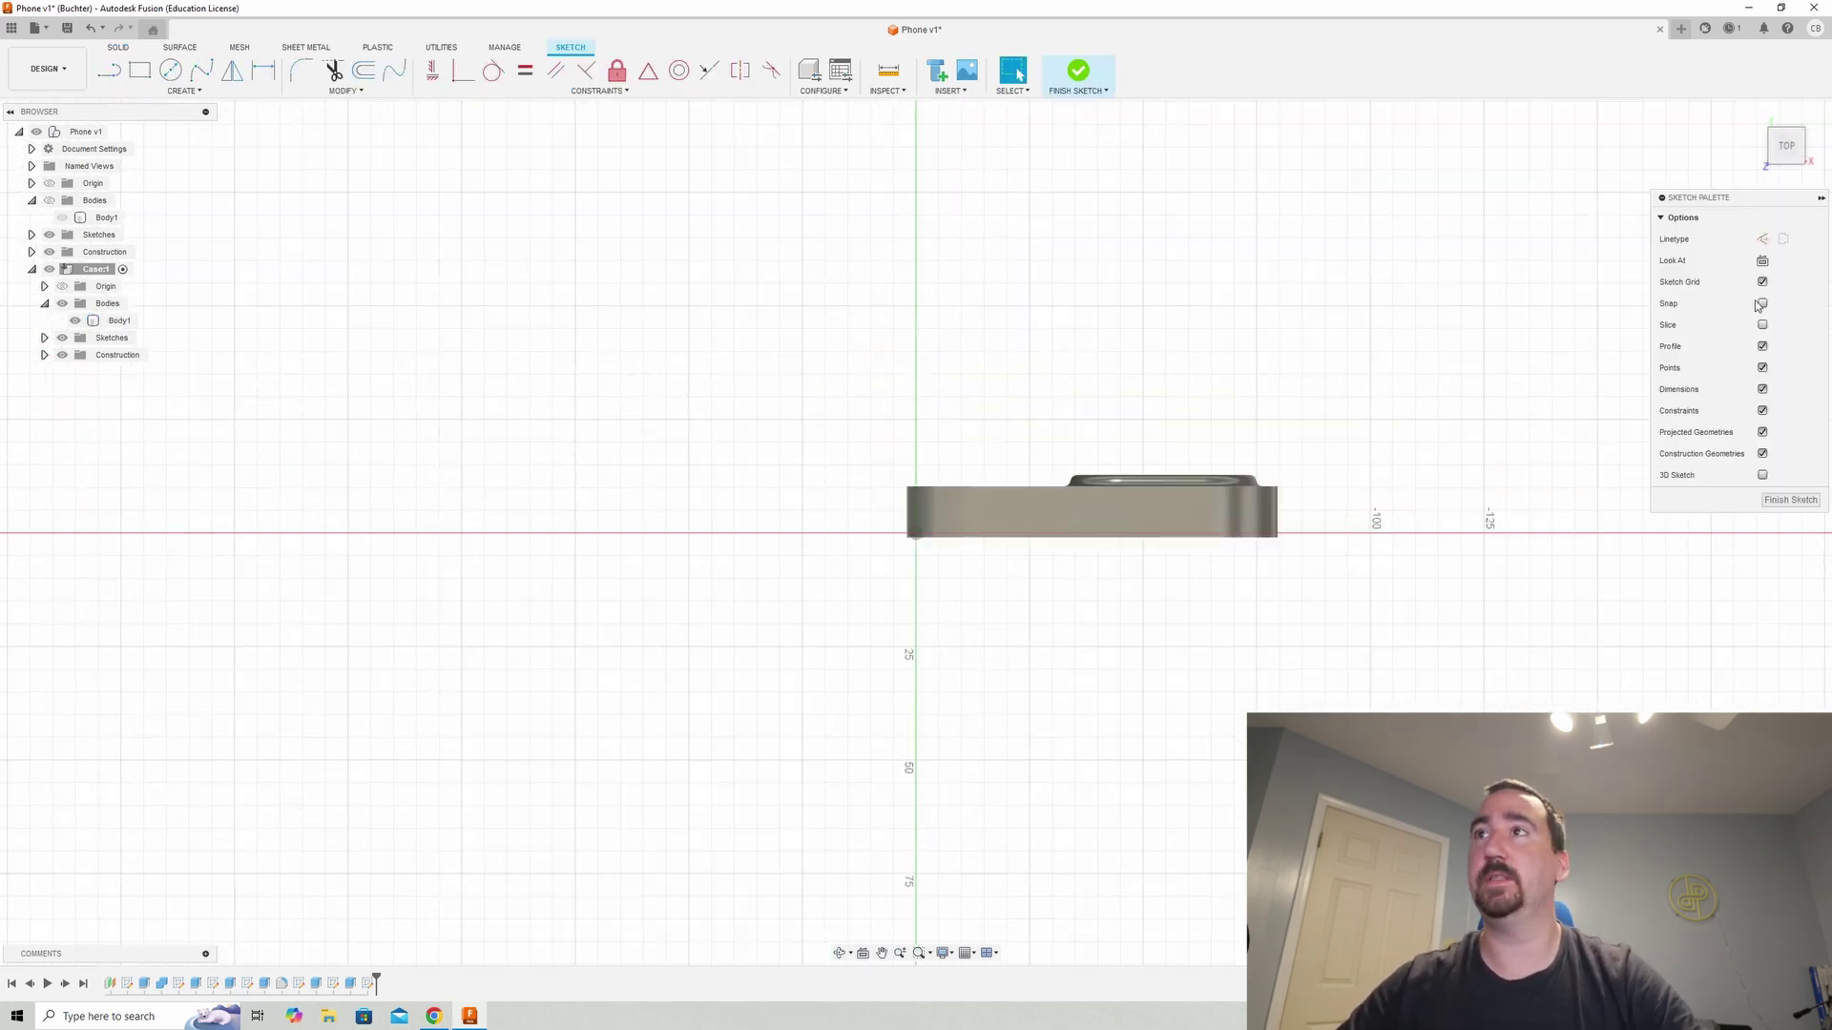
click(1763, 326)
scroll(1384, 541, up, 5)
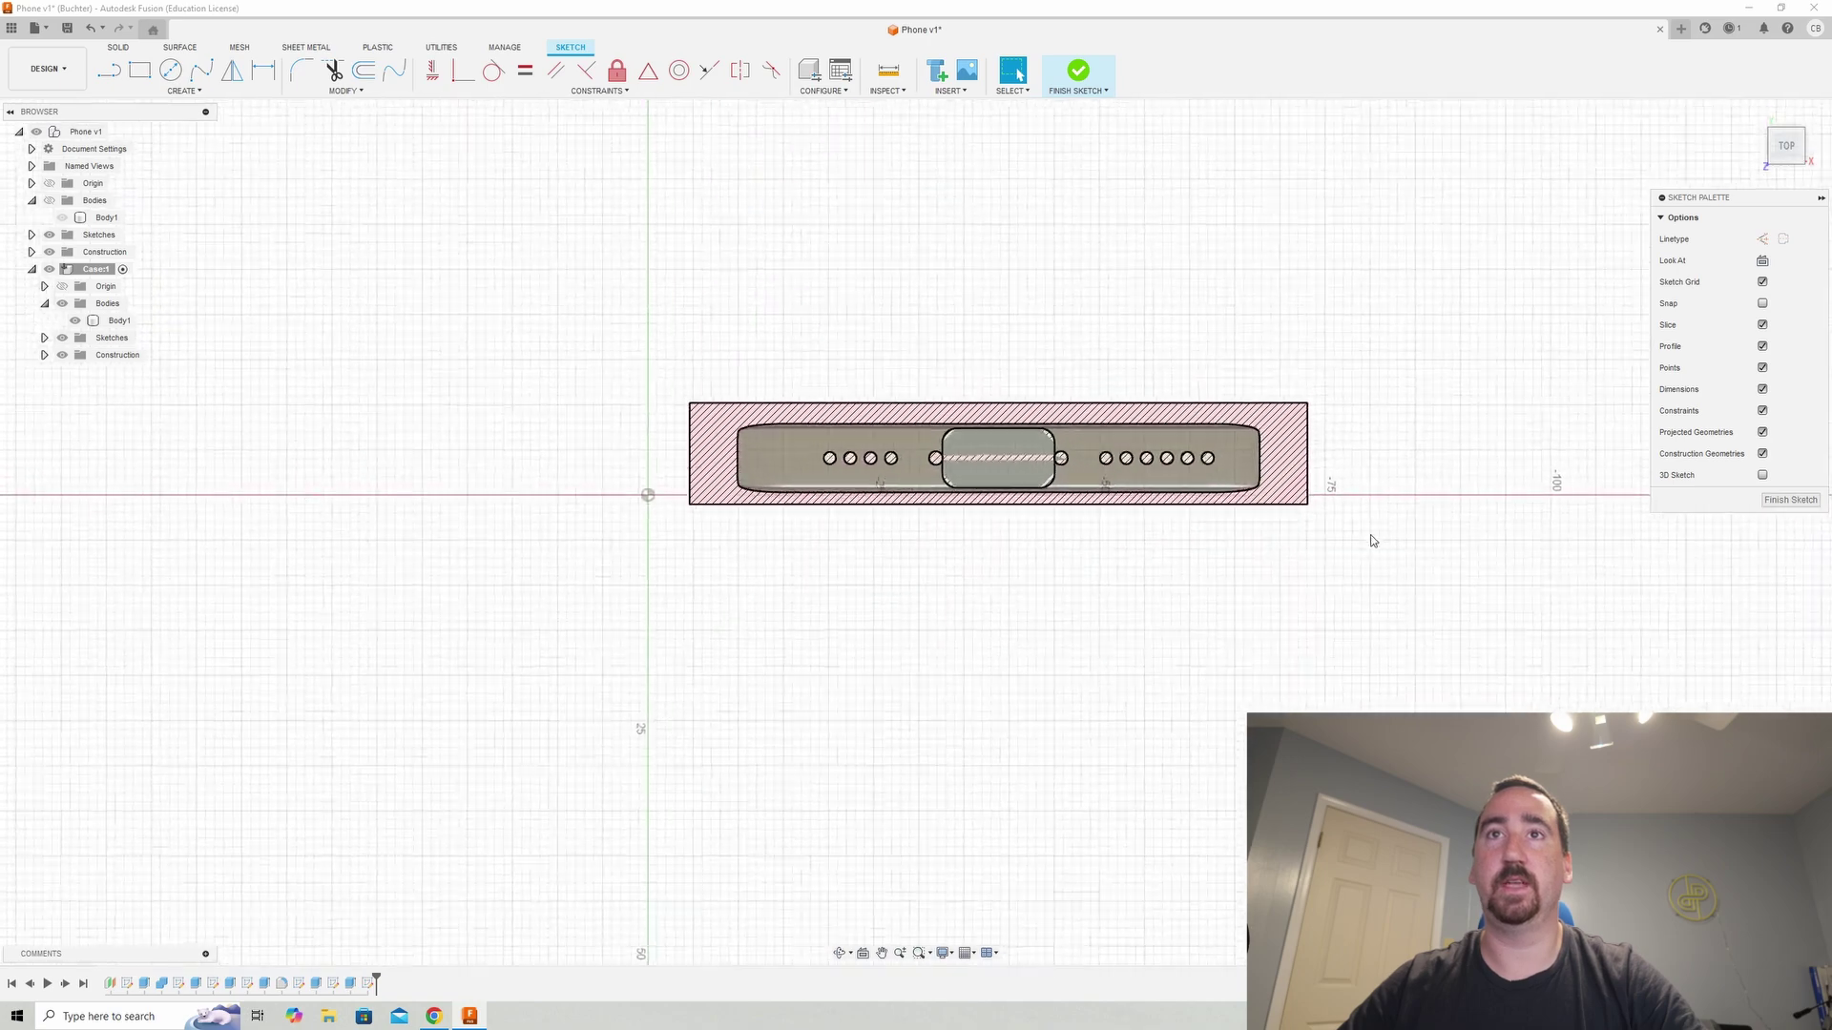
scroll(1240, 531, up, 6)
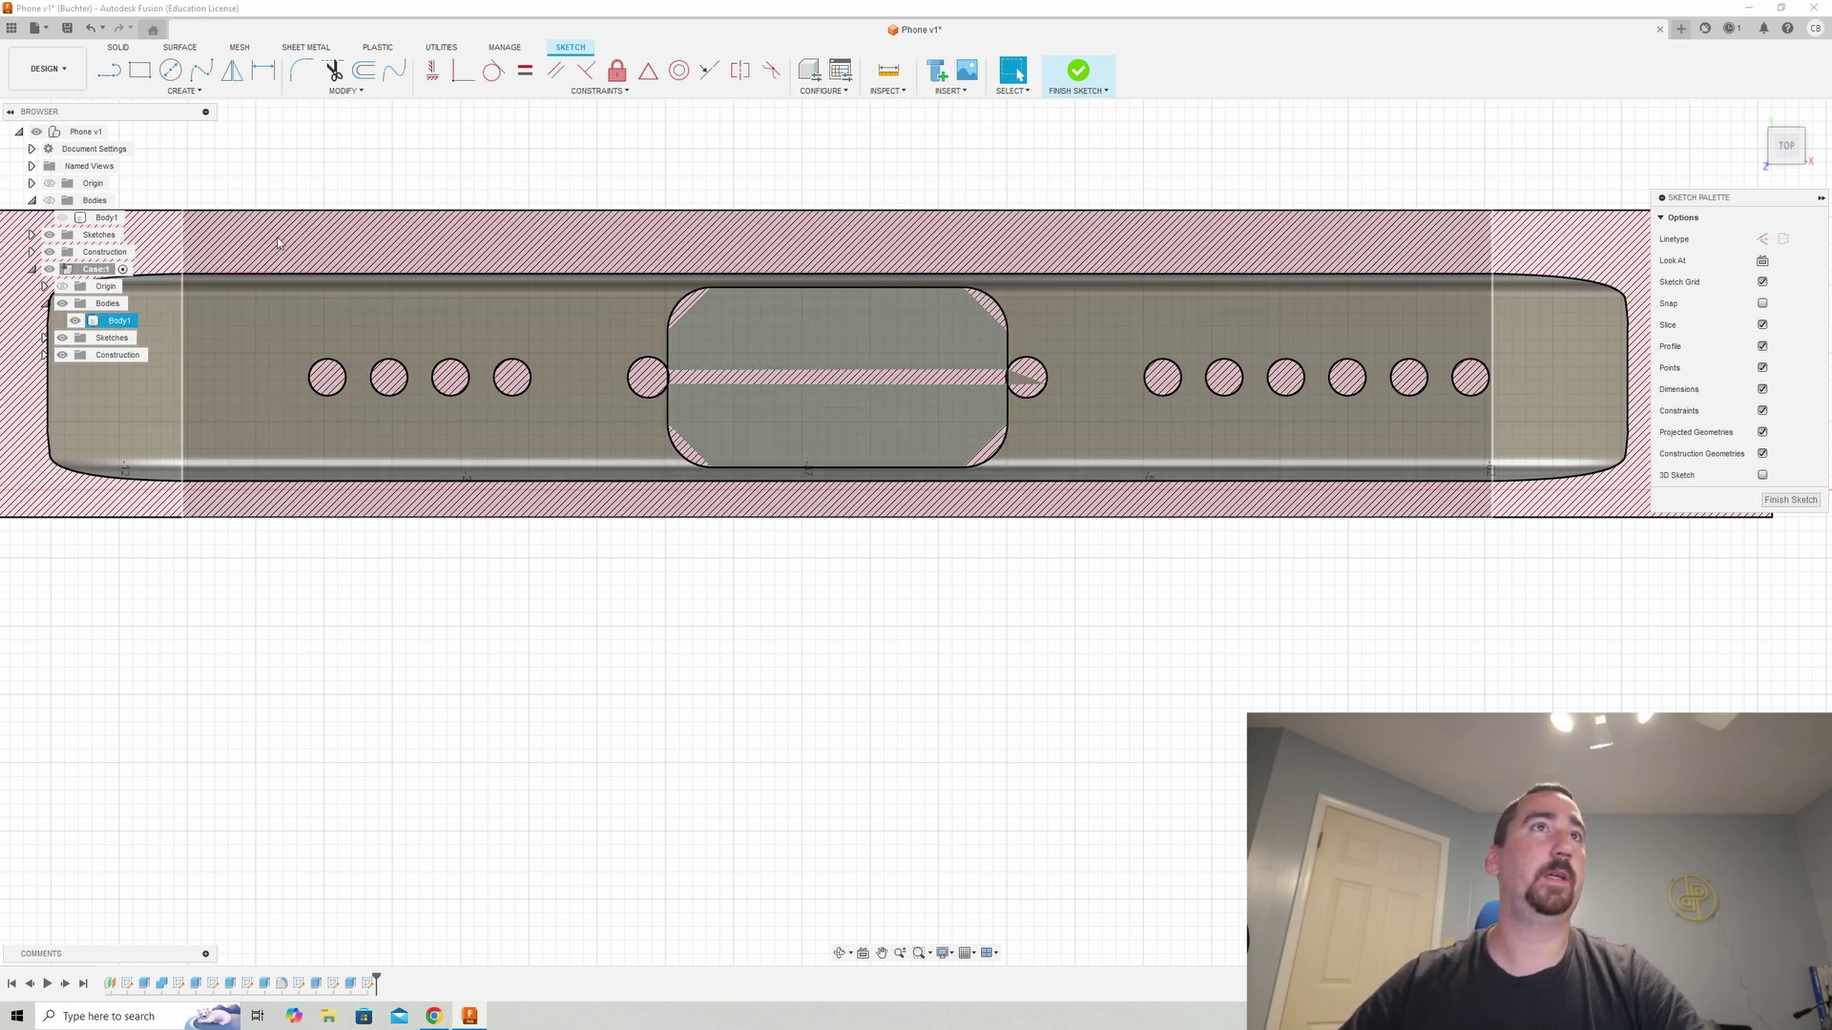
- Project the four small round hole edges on one side of the charging port and the six on the other
key(p)
click(346, 375)
click(448, 368)
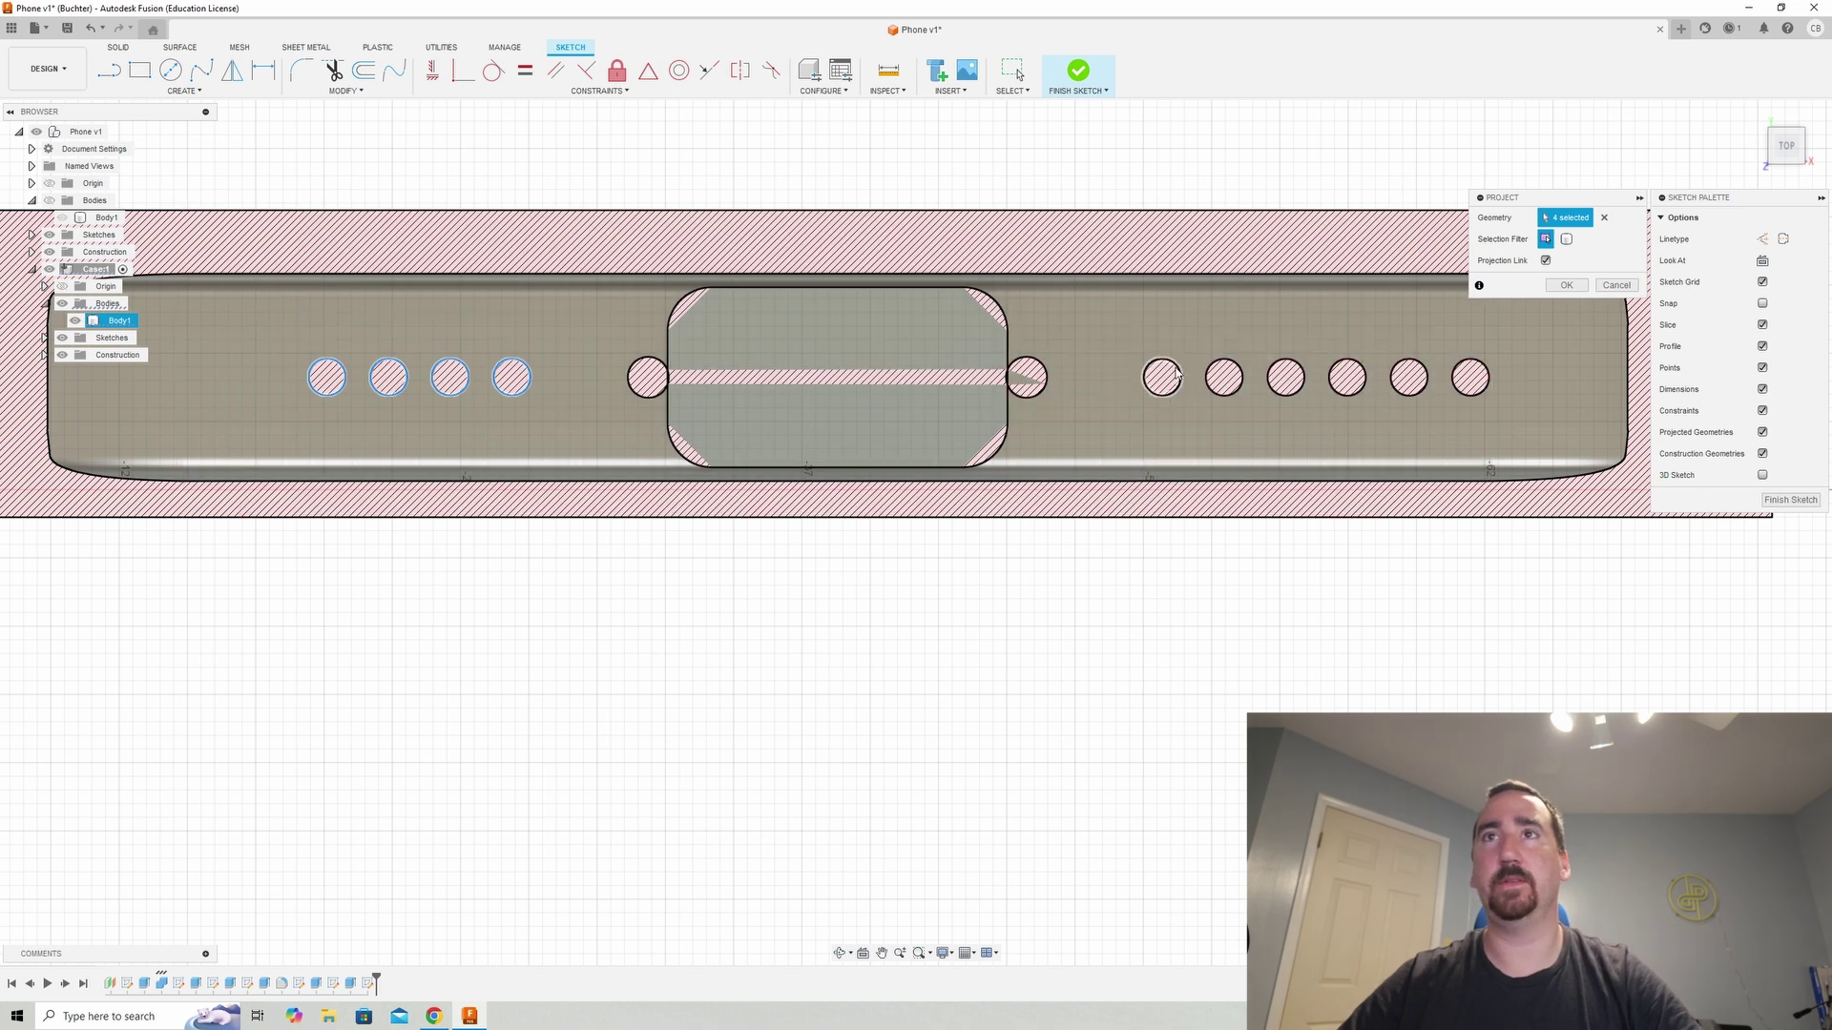
click(1281, 370)
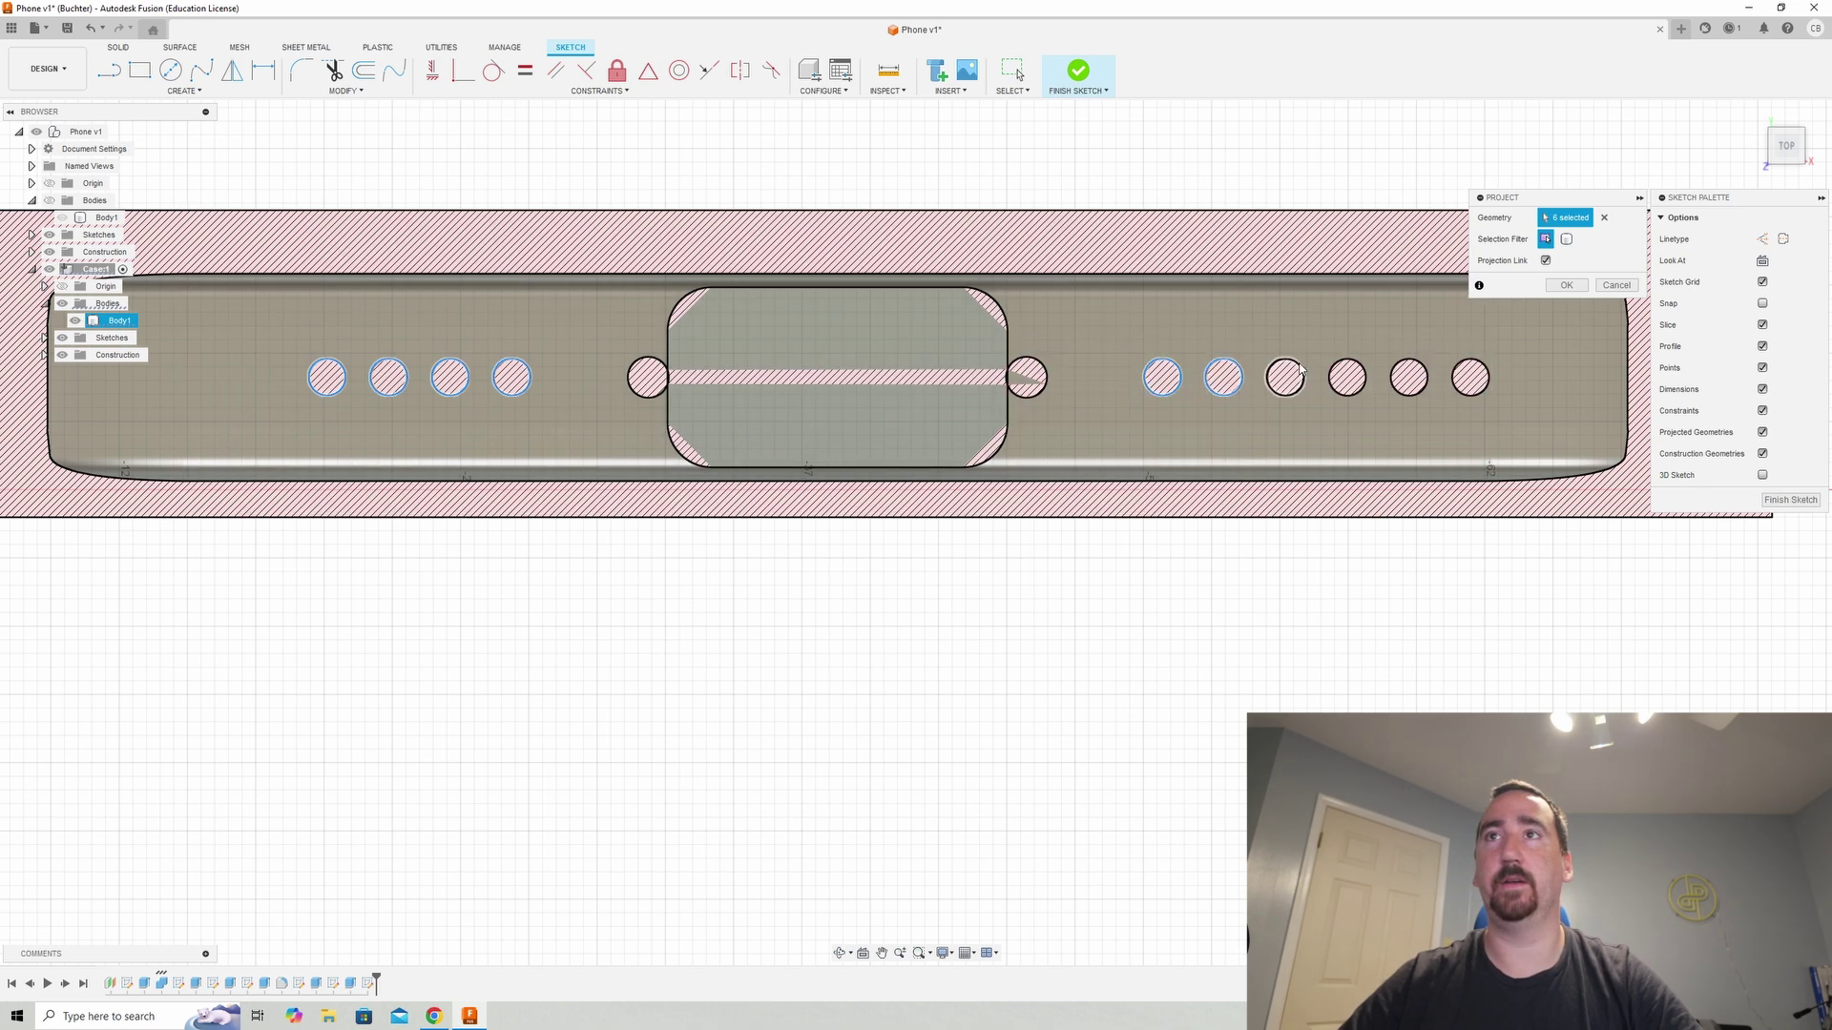
click(1356, 368)
click(1416, 372)
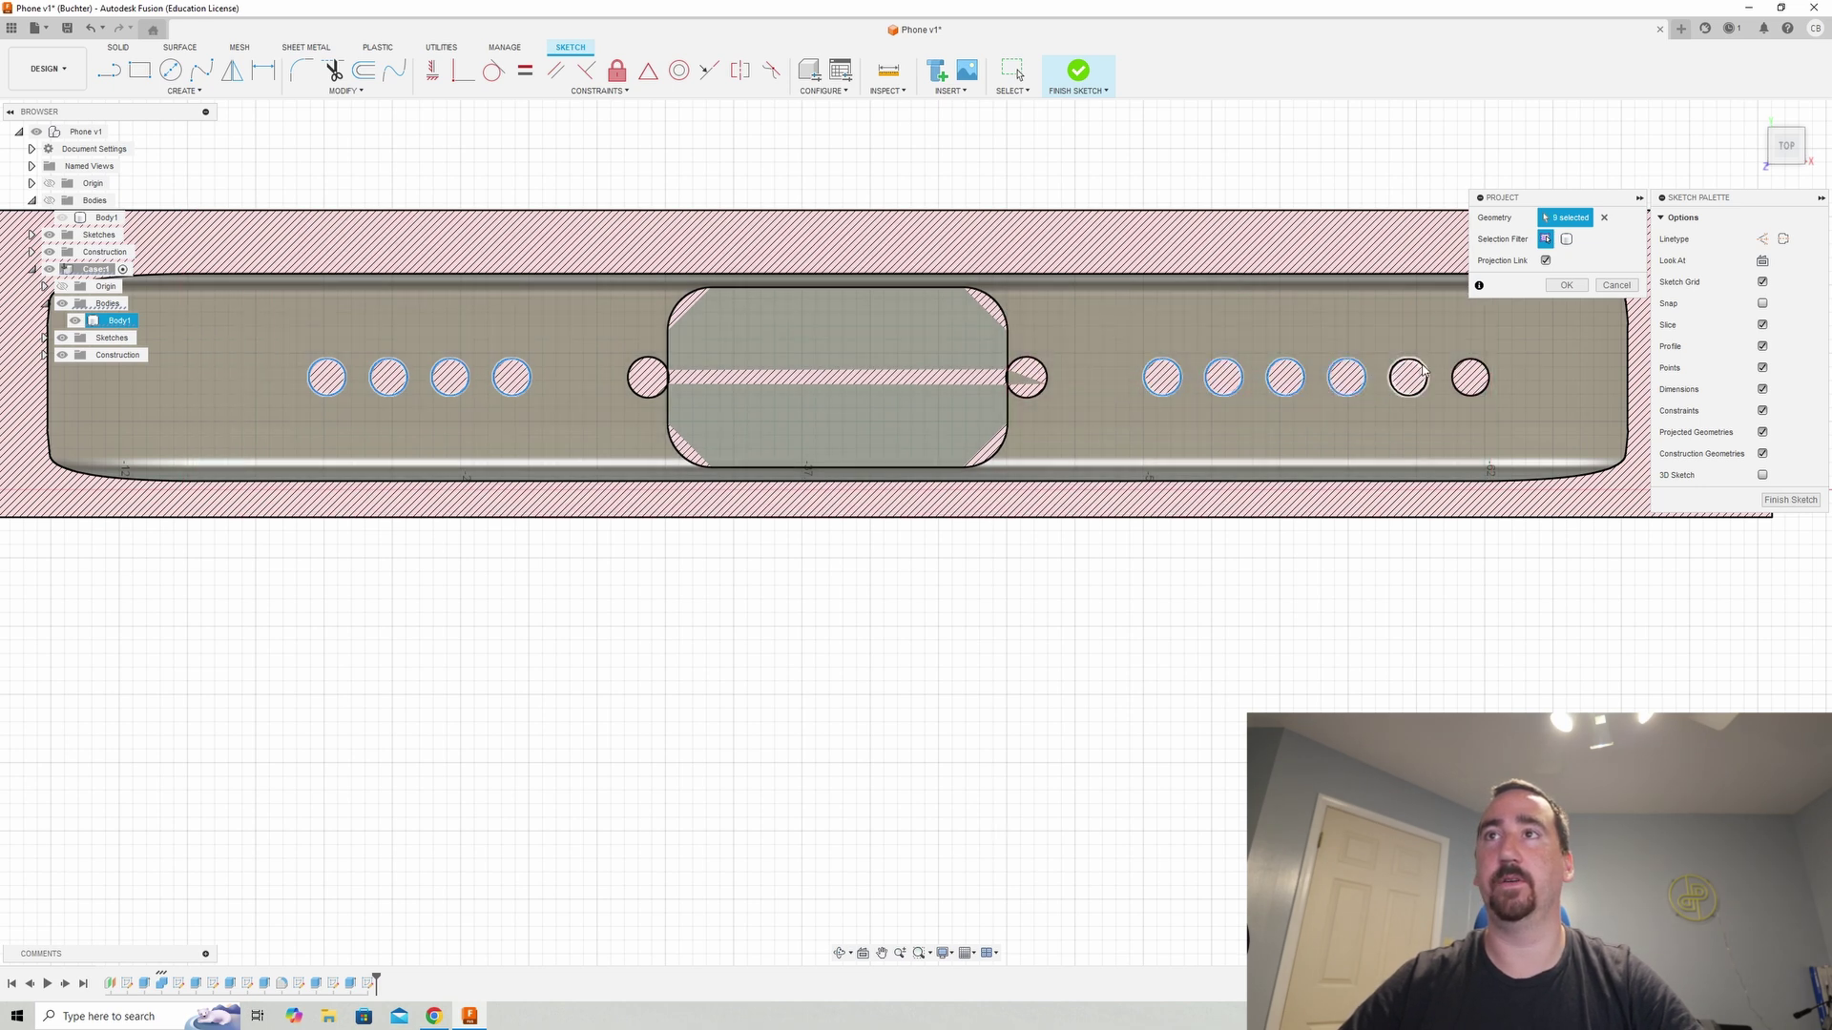
click(1479, 372)
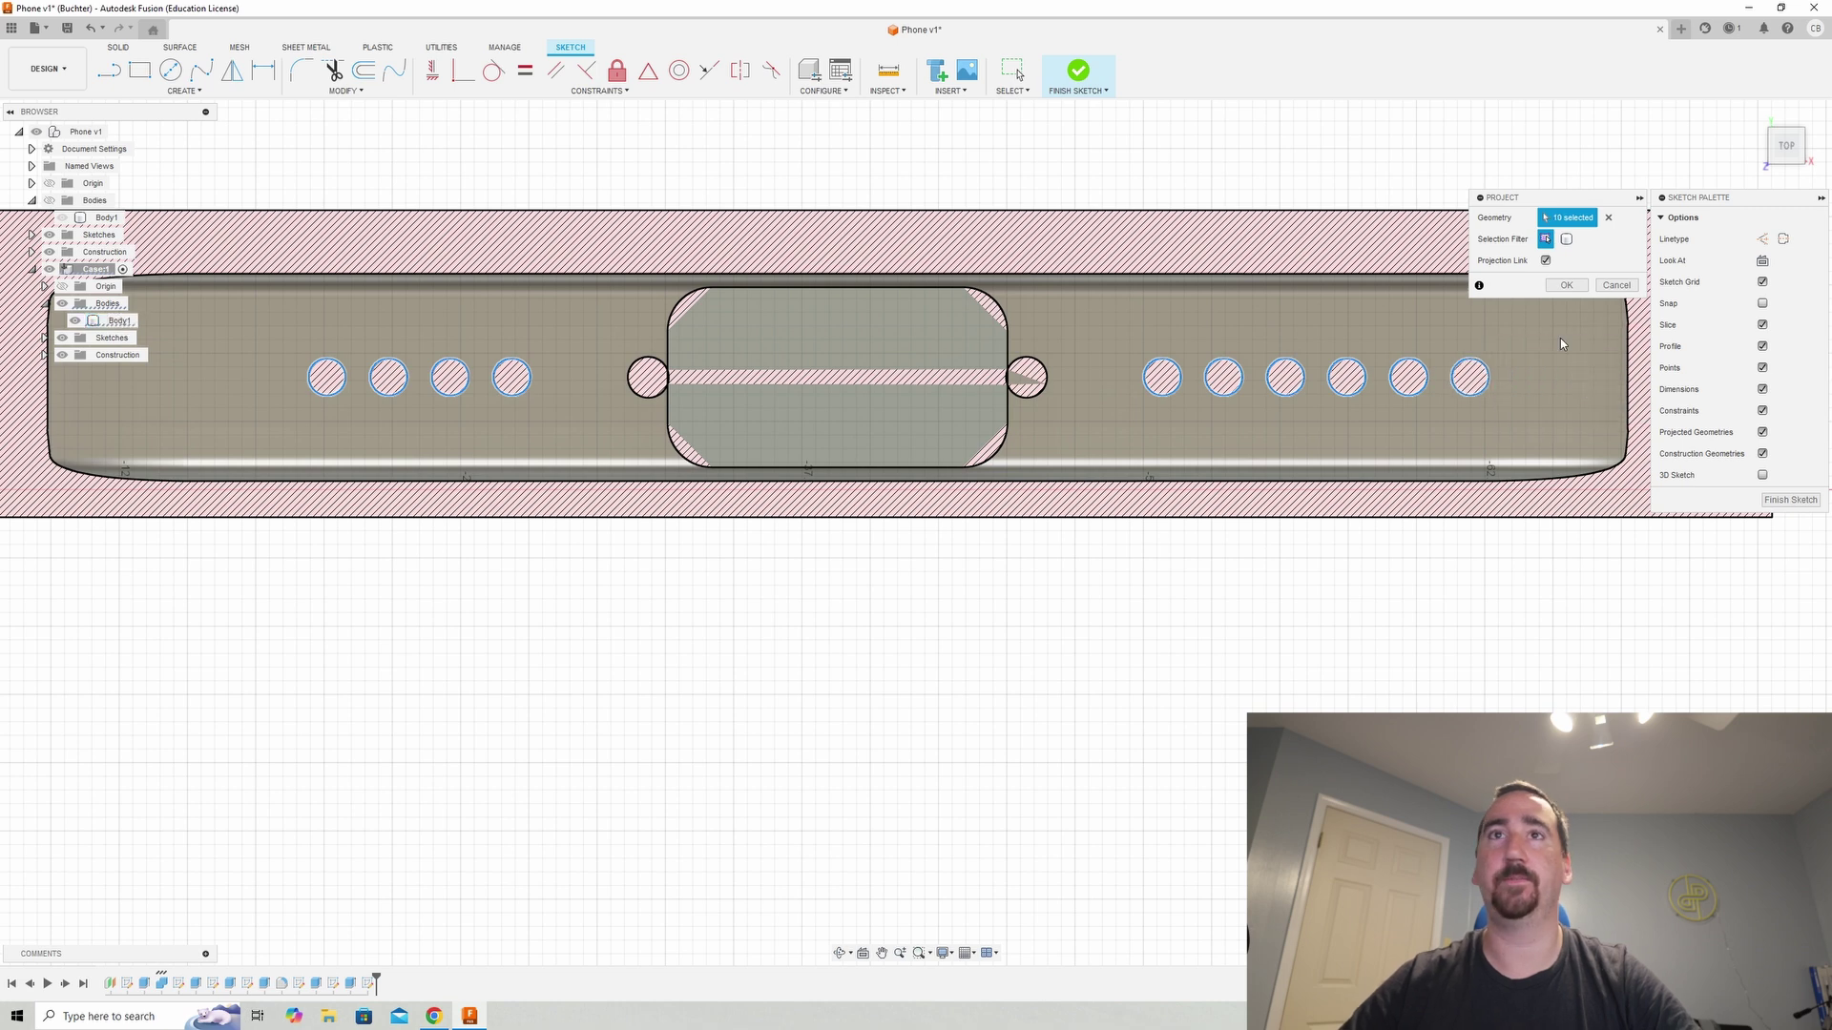
- Add the charging port outline's long edges, left side and left corner arcs to the projection
click(931, 288)
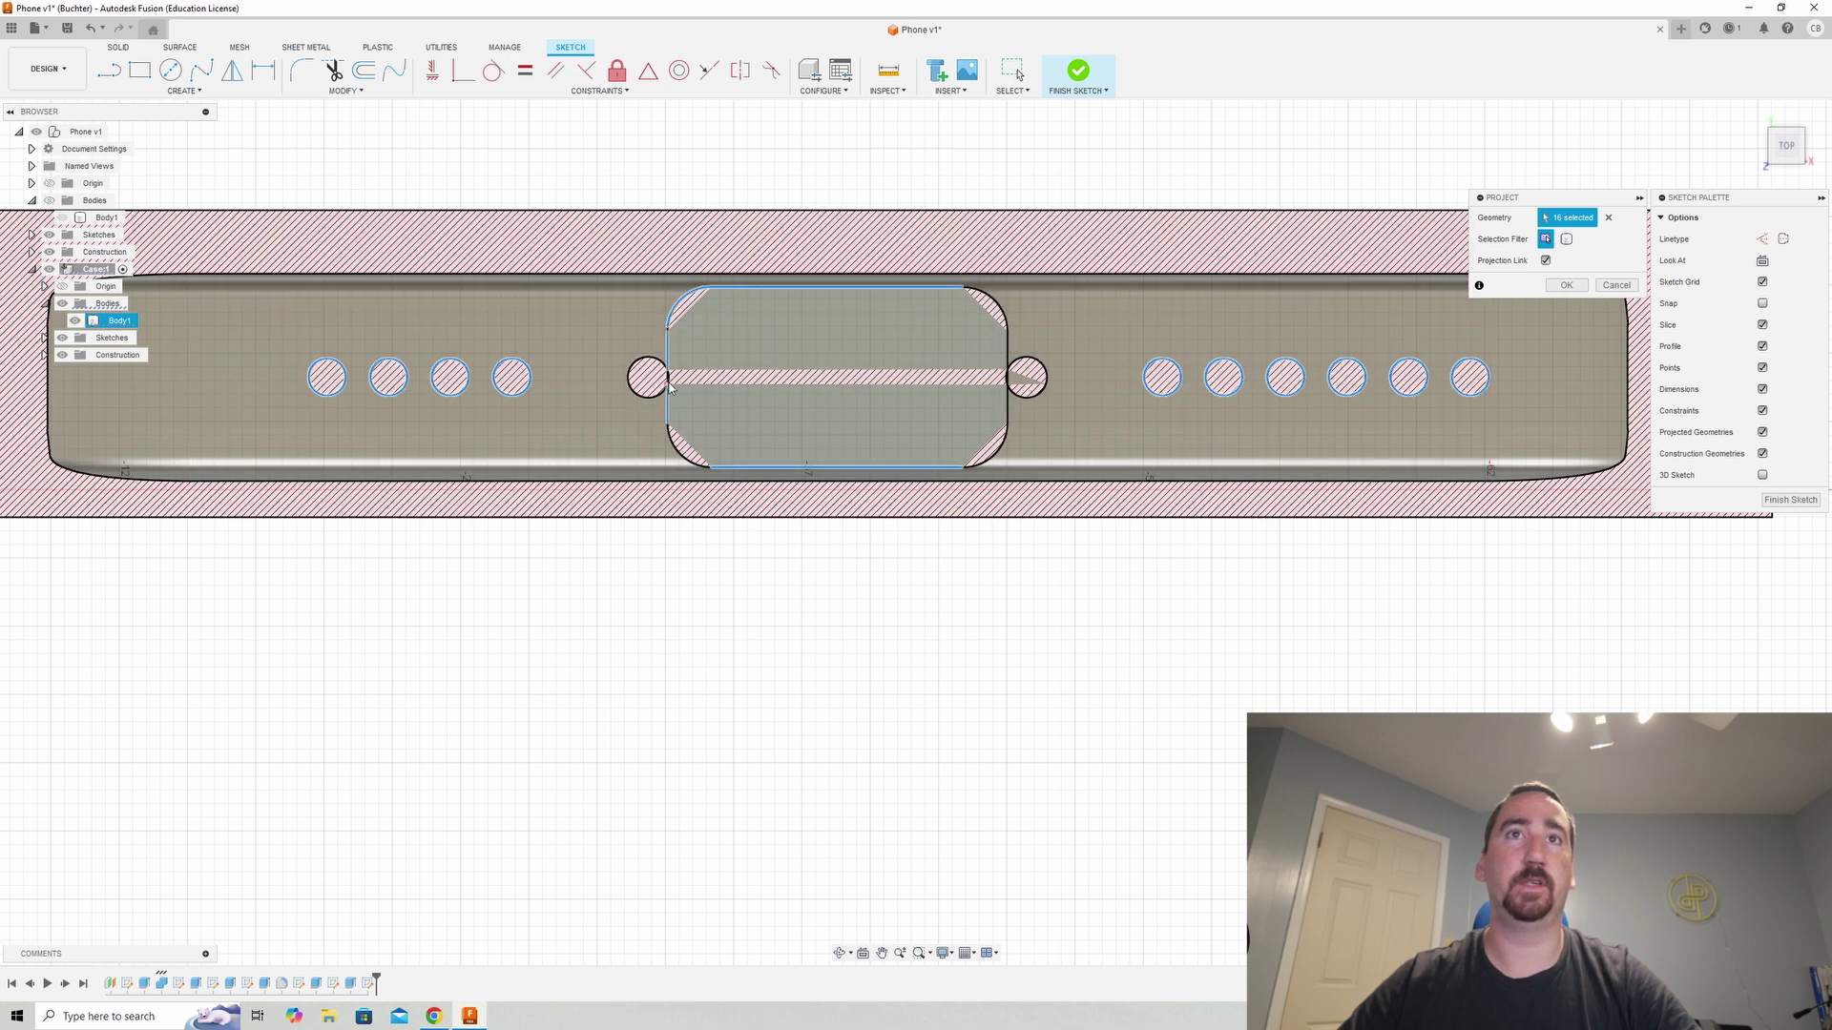
scroll(670, 388, up, 6)
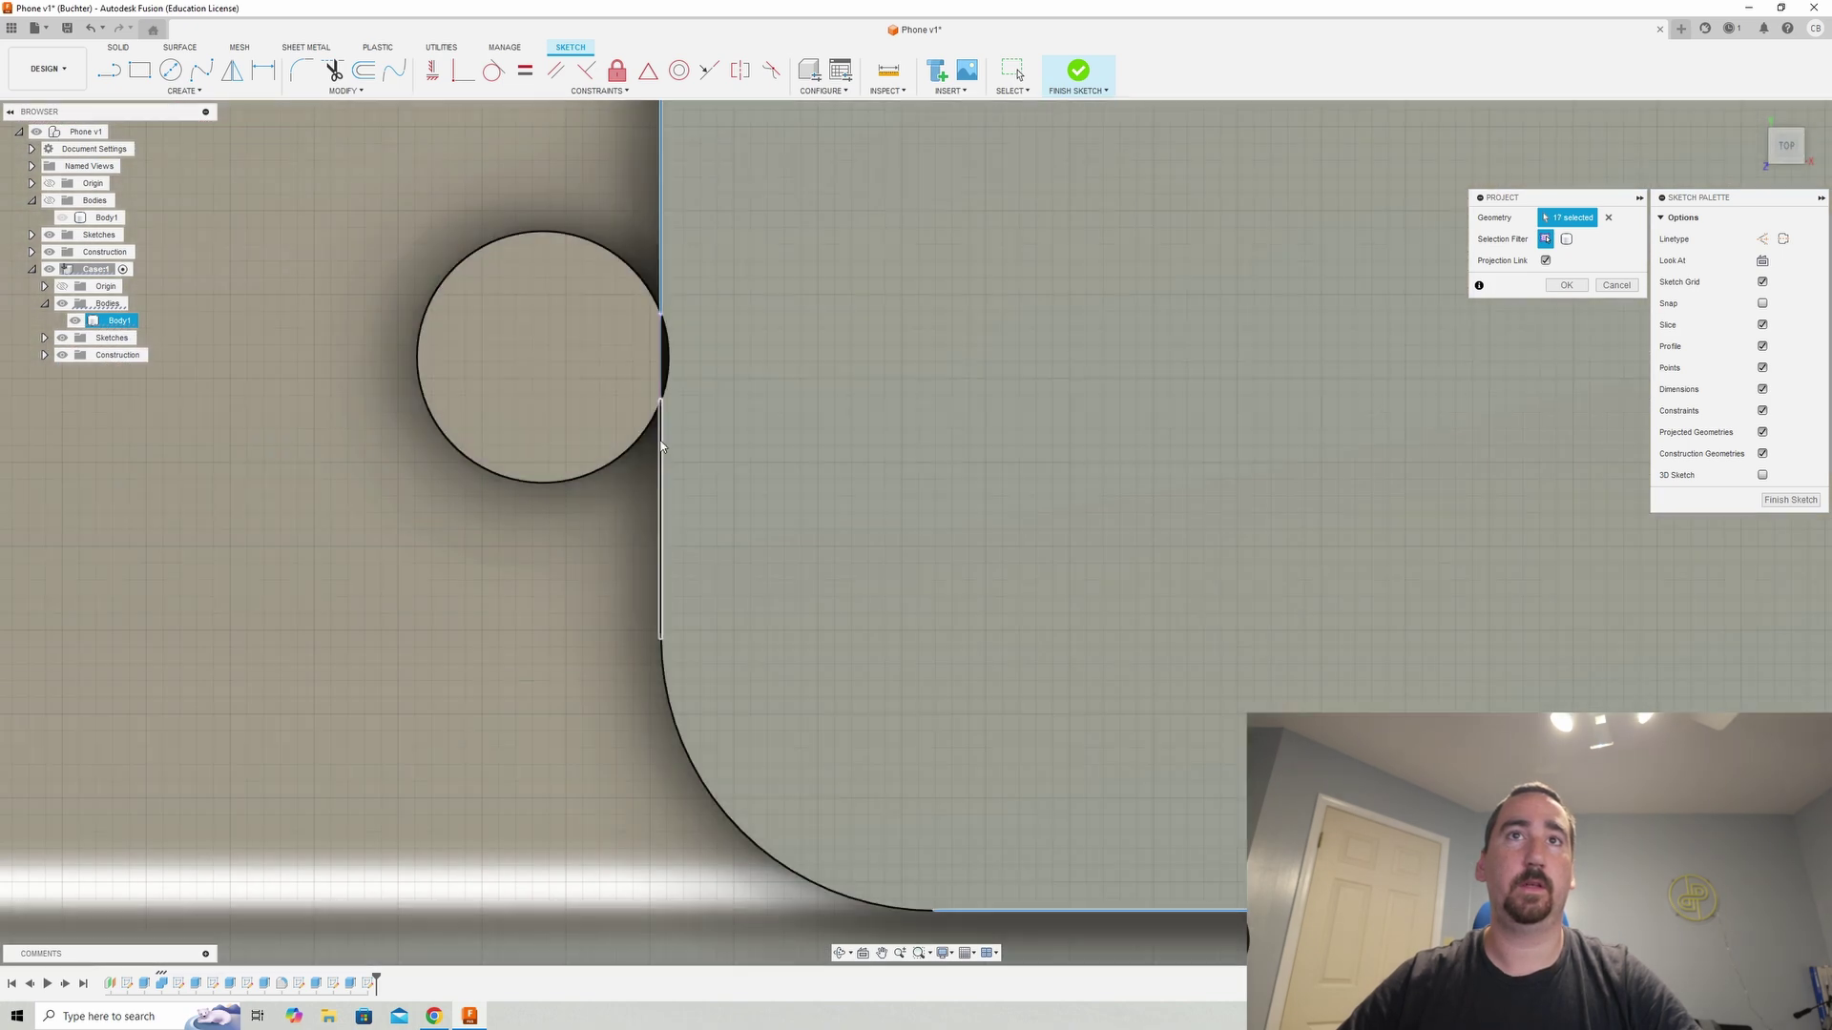
click(659, 370)
scroll(671, 386, down, 5)
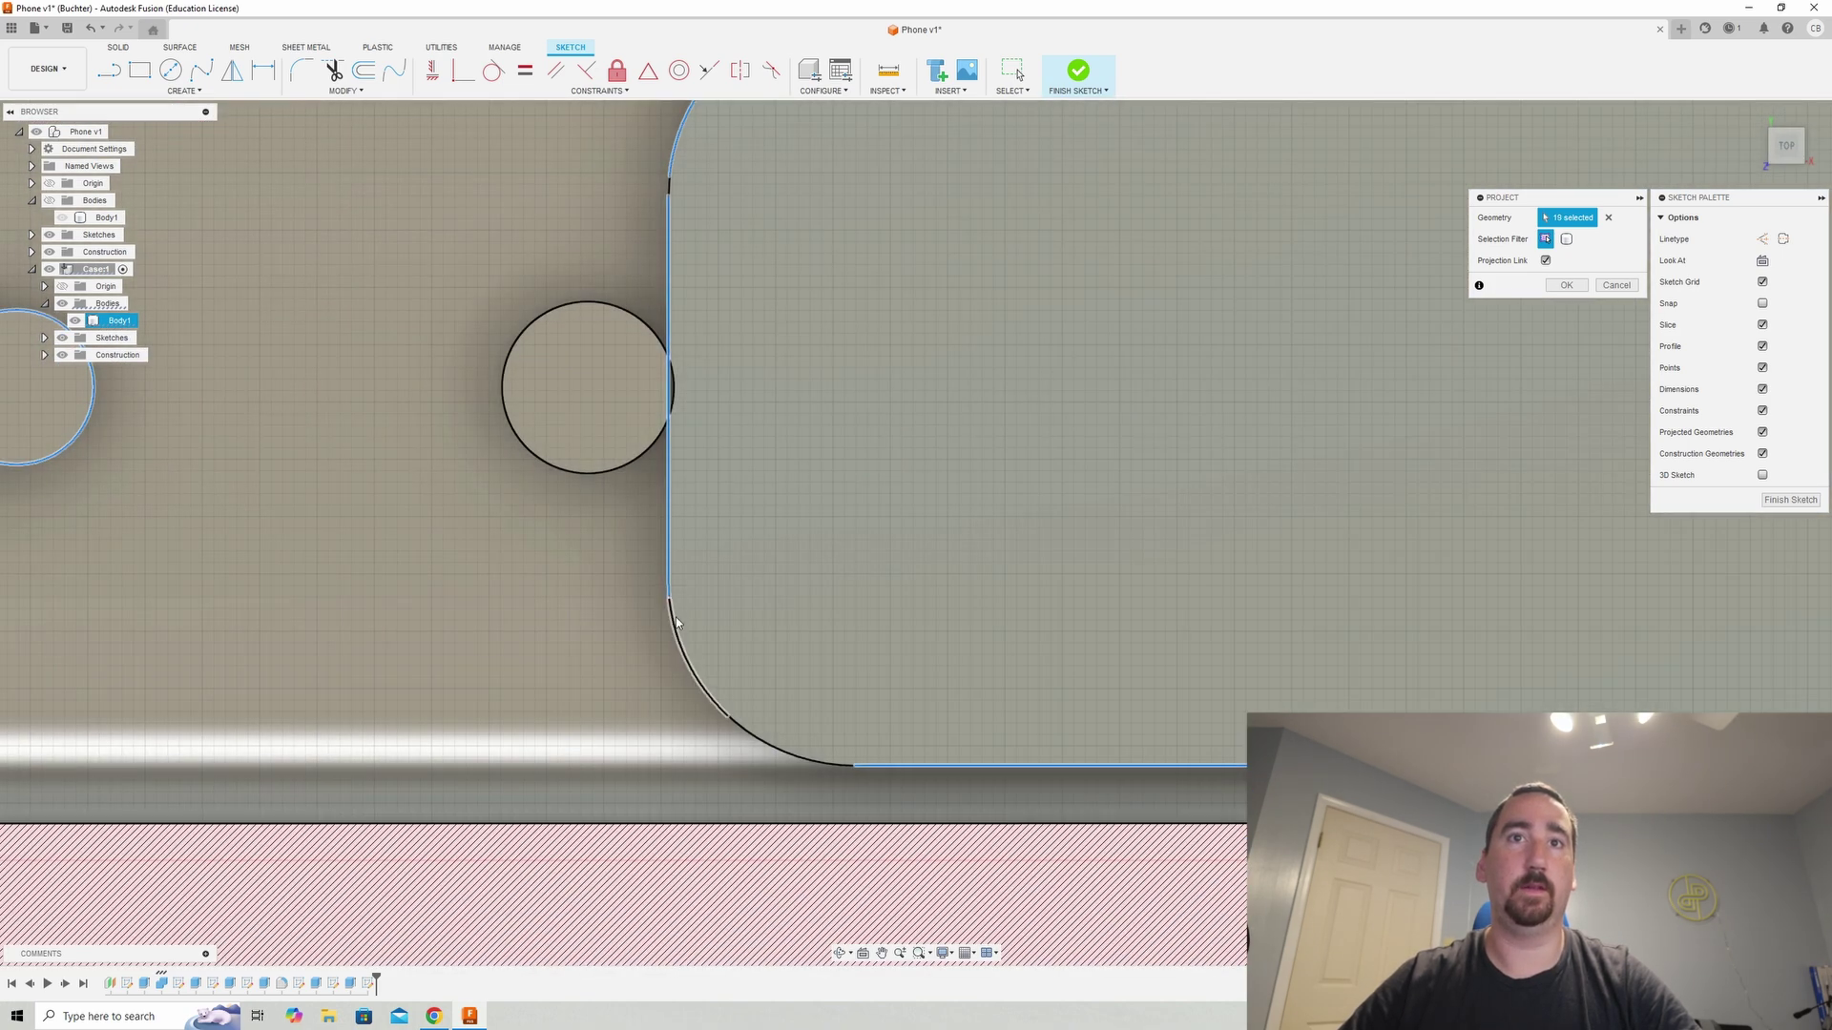
click(676, 622)
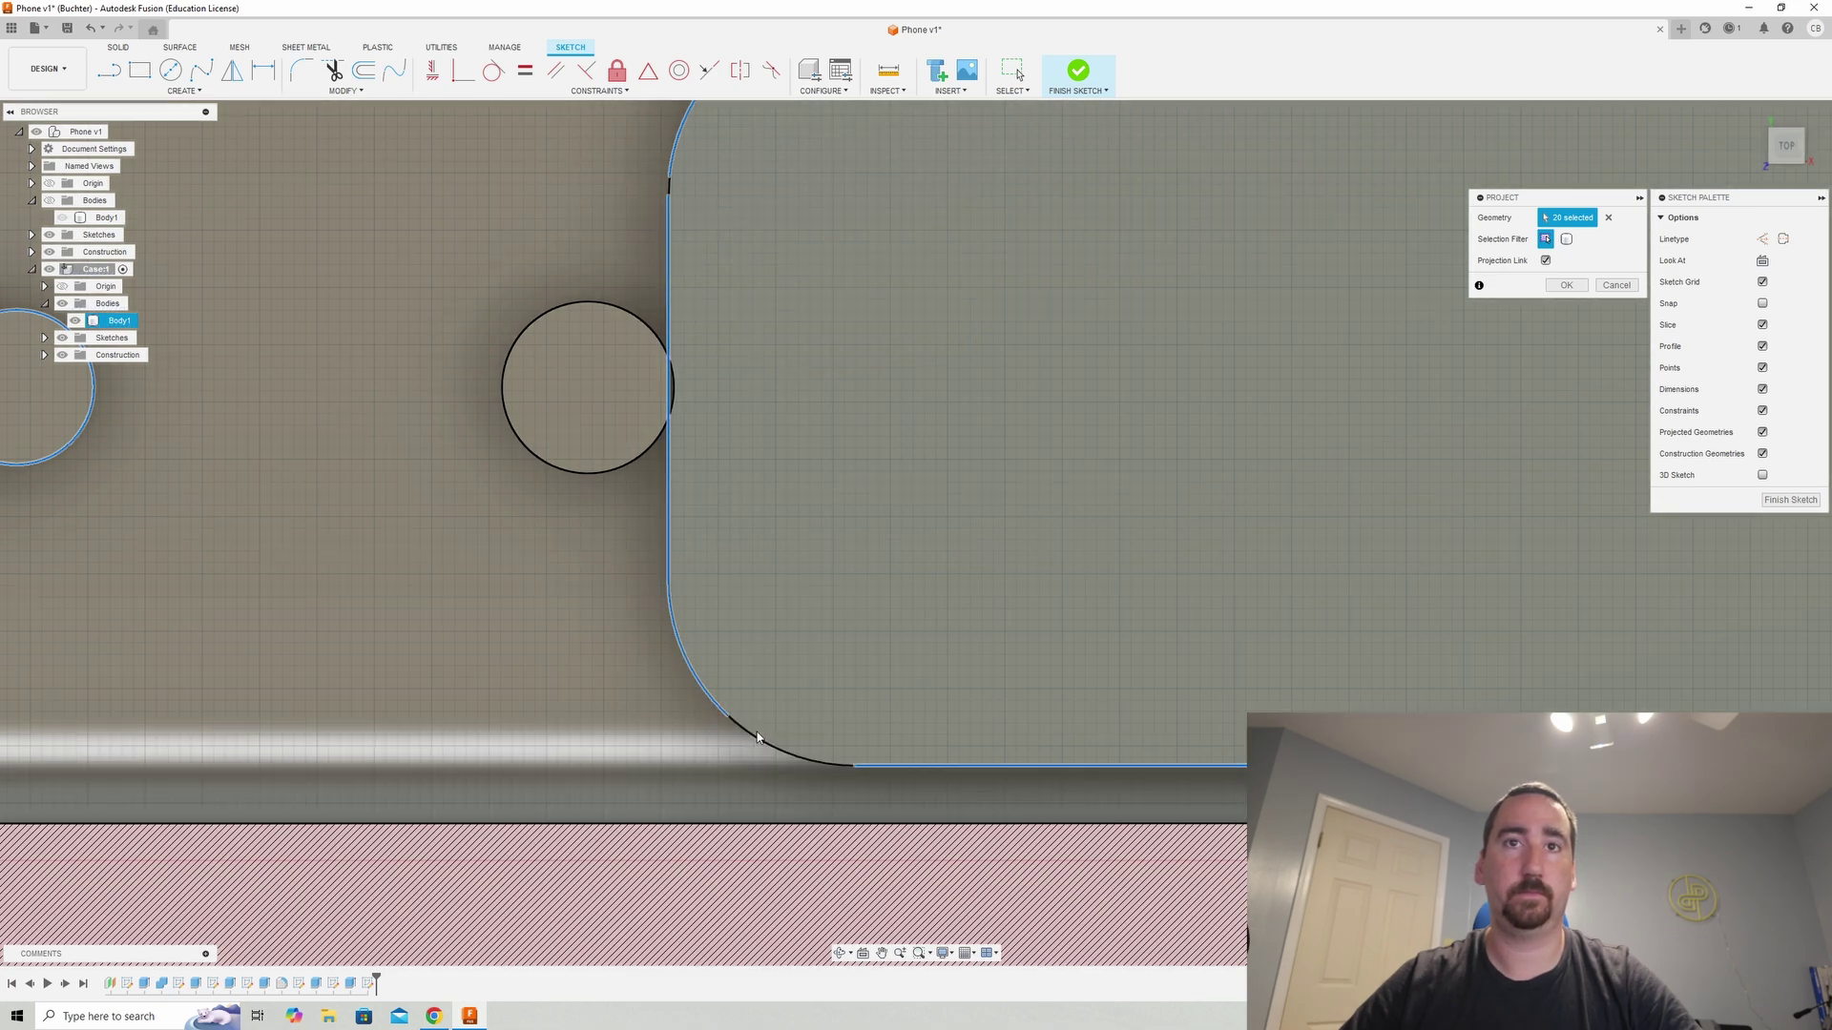
click(756, 740)
scroll(769, 401, down, 5)
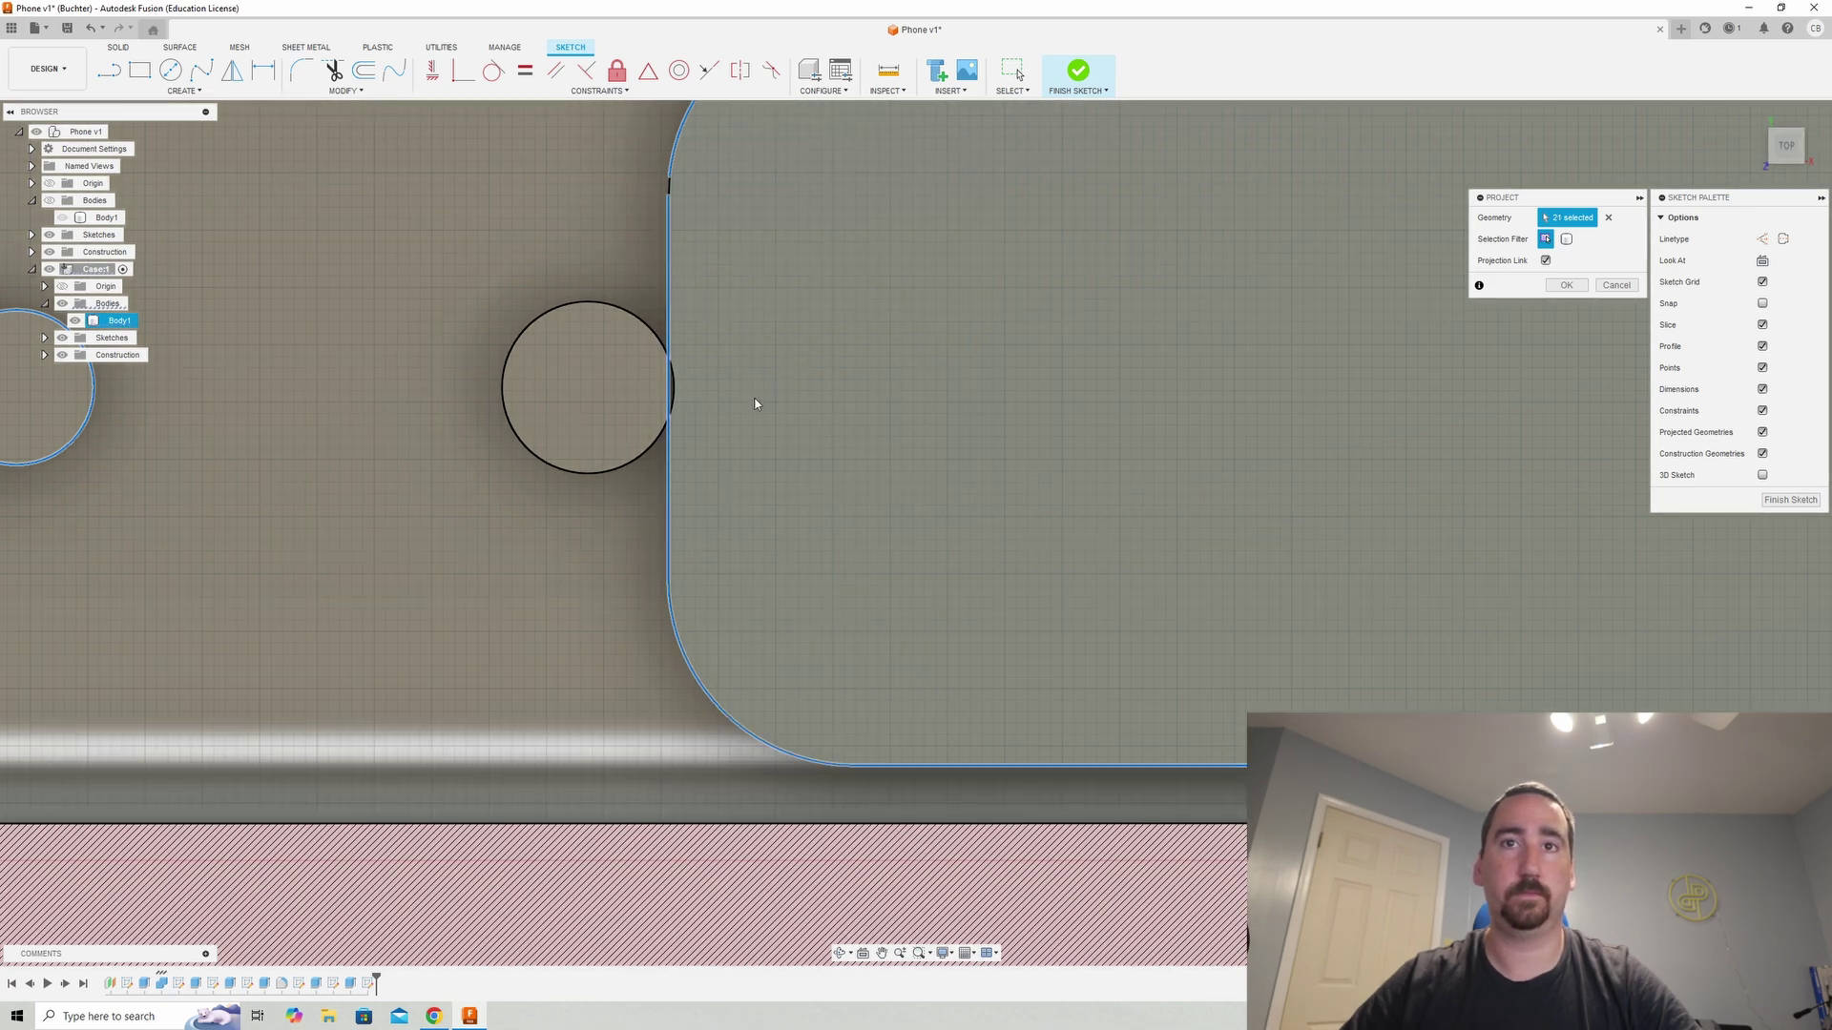
- Add the charging port outline's lower-right corner arcs and right side segments to the projection
scroll(1136, 508, up, 3)
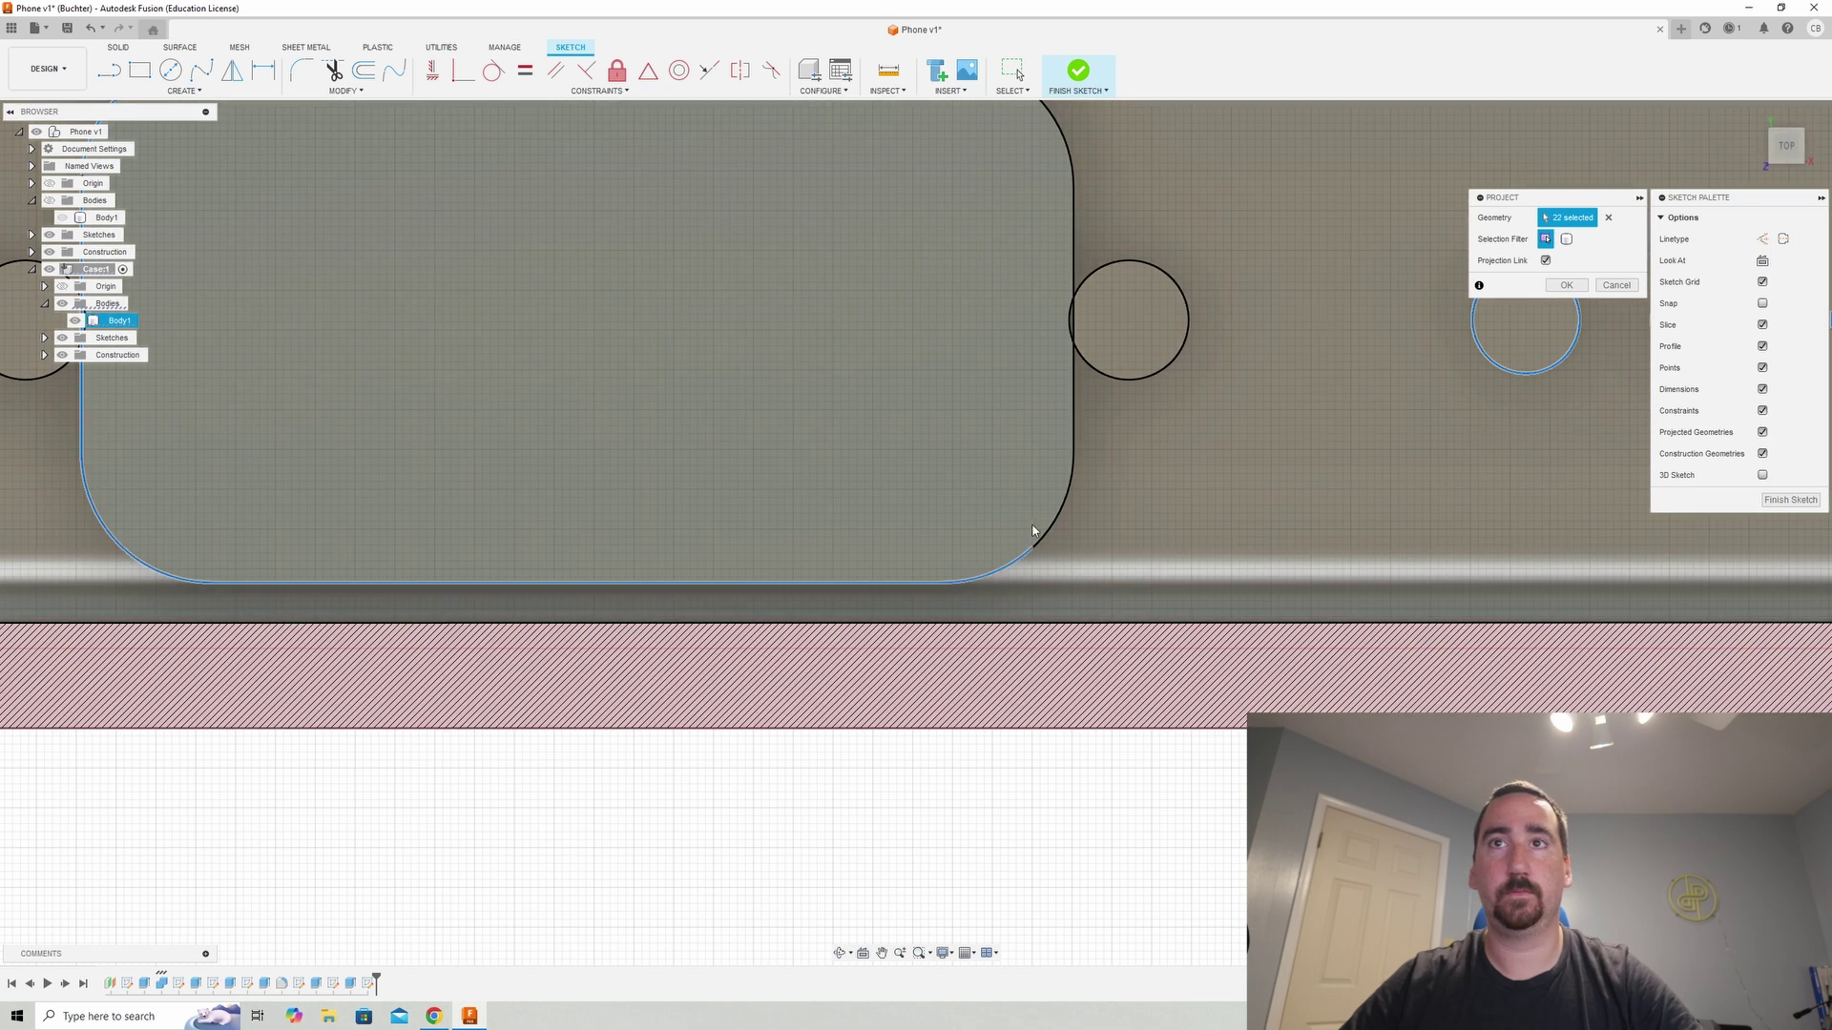
click(1055, 532)
click(1054, 531)
click(1074, 448)
scroll(1074, 463, up, 3)
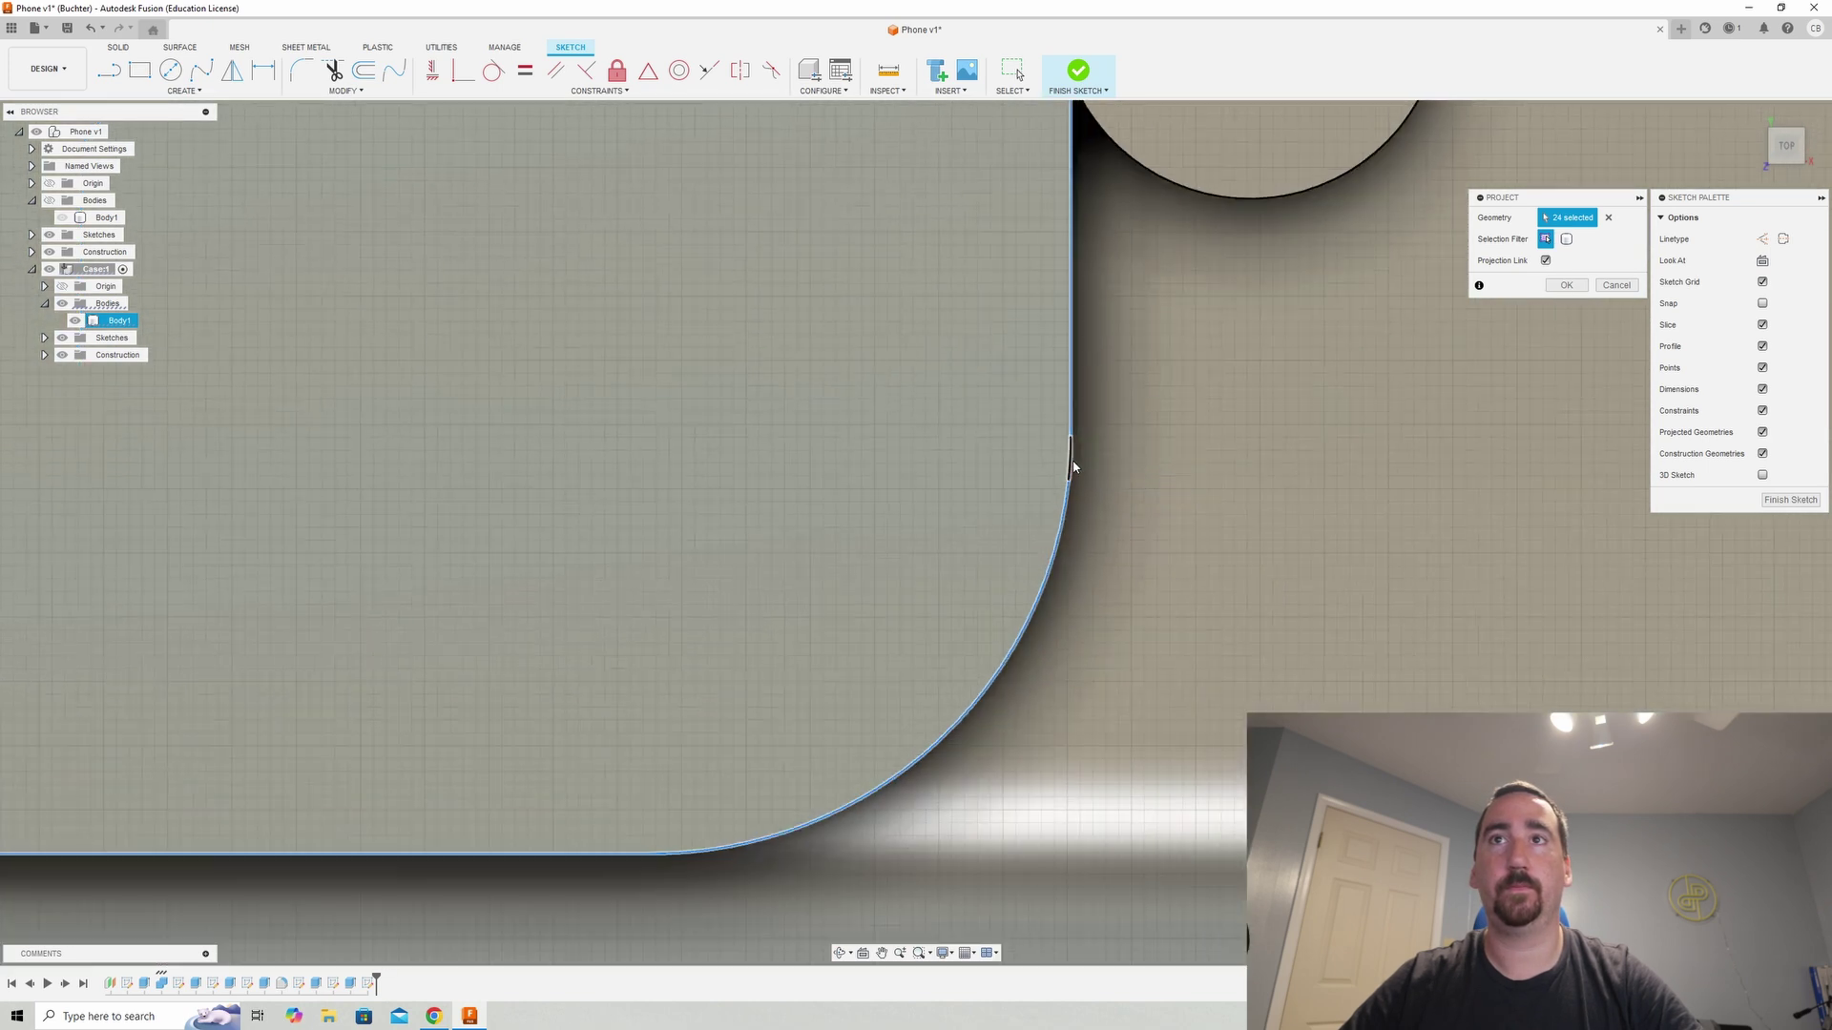
scroll(1070, 464, down, 5)
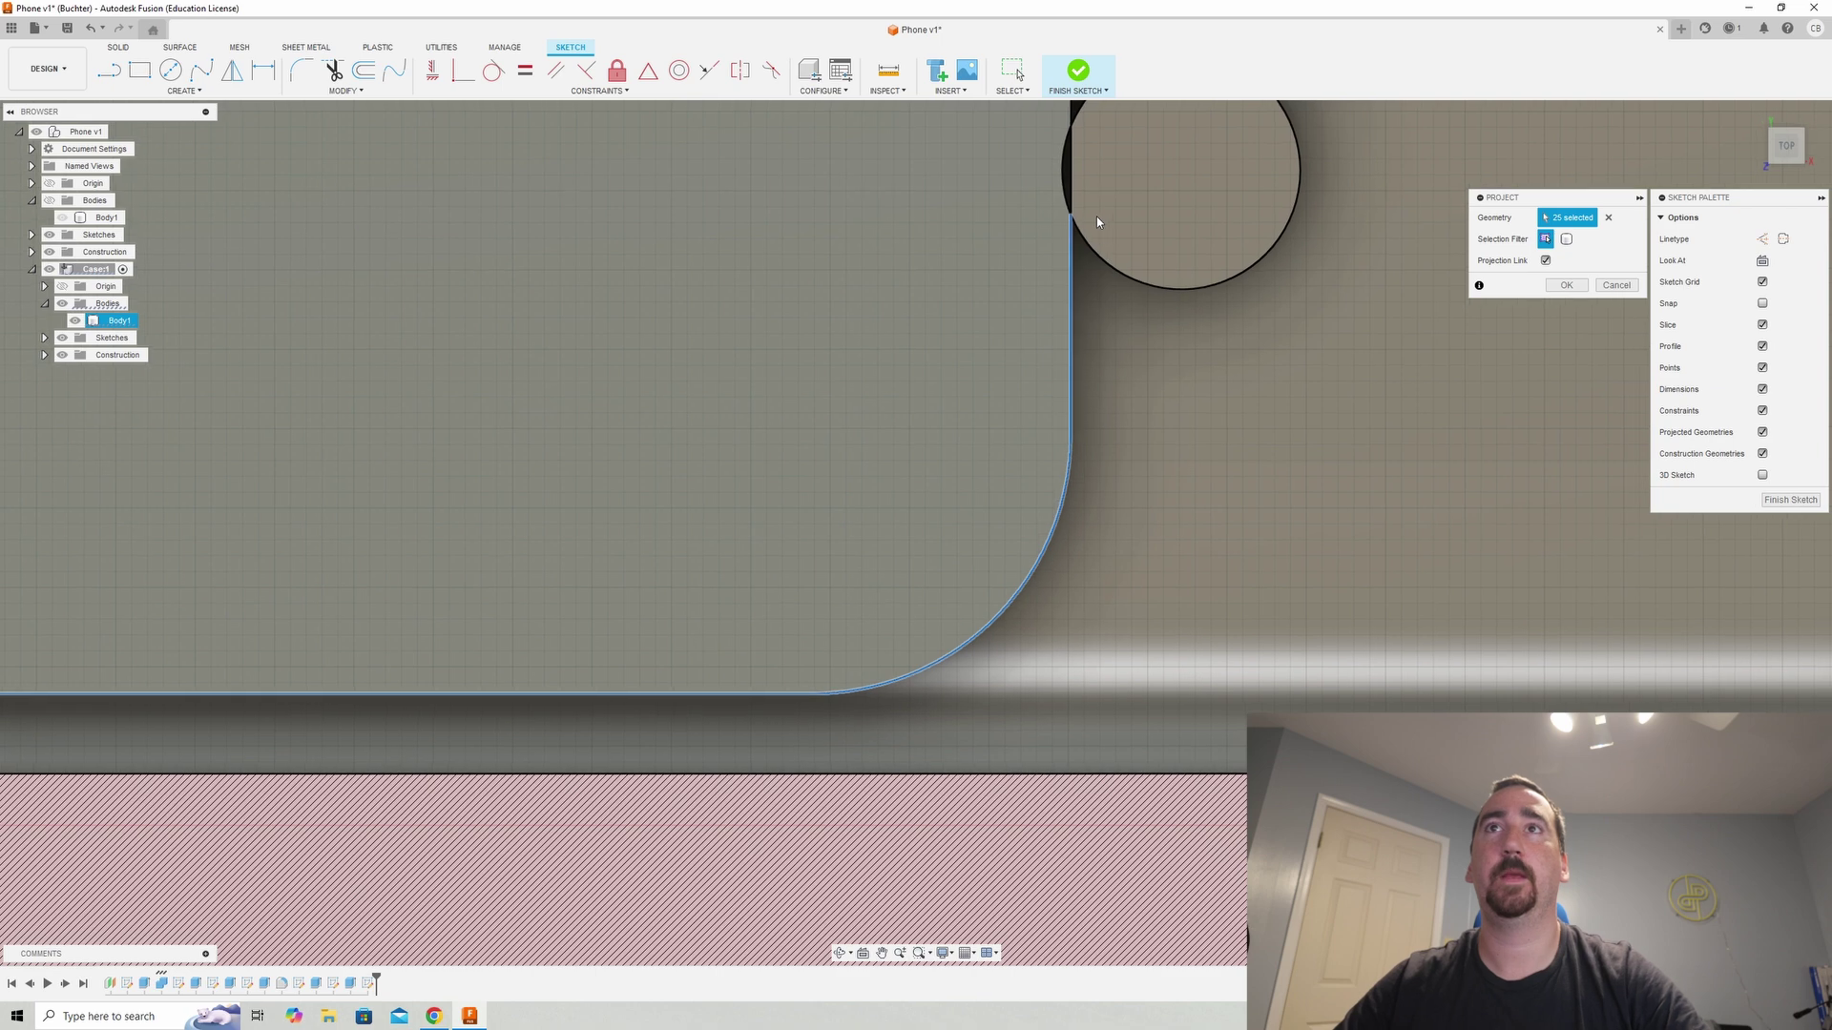
click(1096, 216)
scroll(1099, 206, up, 5)
scroll(1341, 340, down, 3)
scroll(1326, 565, up, 3)
click(1195, 673)
scroll(1183, 238, down, 4)
click(1182, 334)
scroll(998, 394, up, 5)
scroll(998, 395, down, 1)
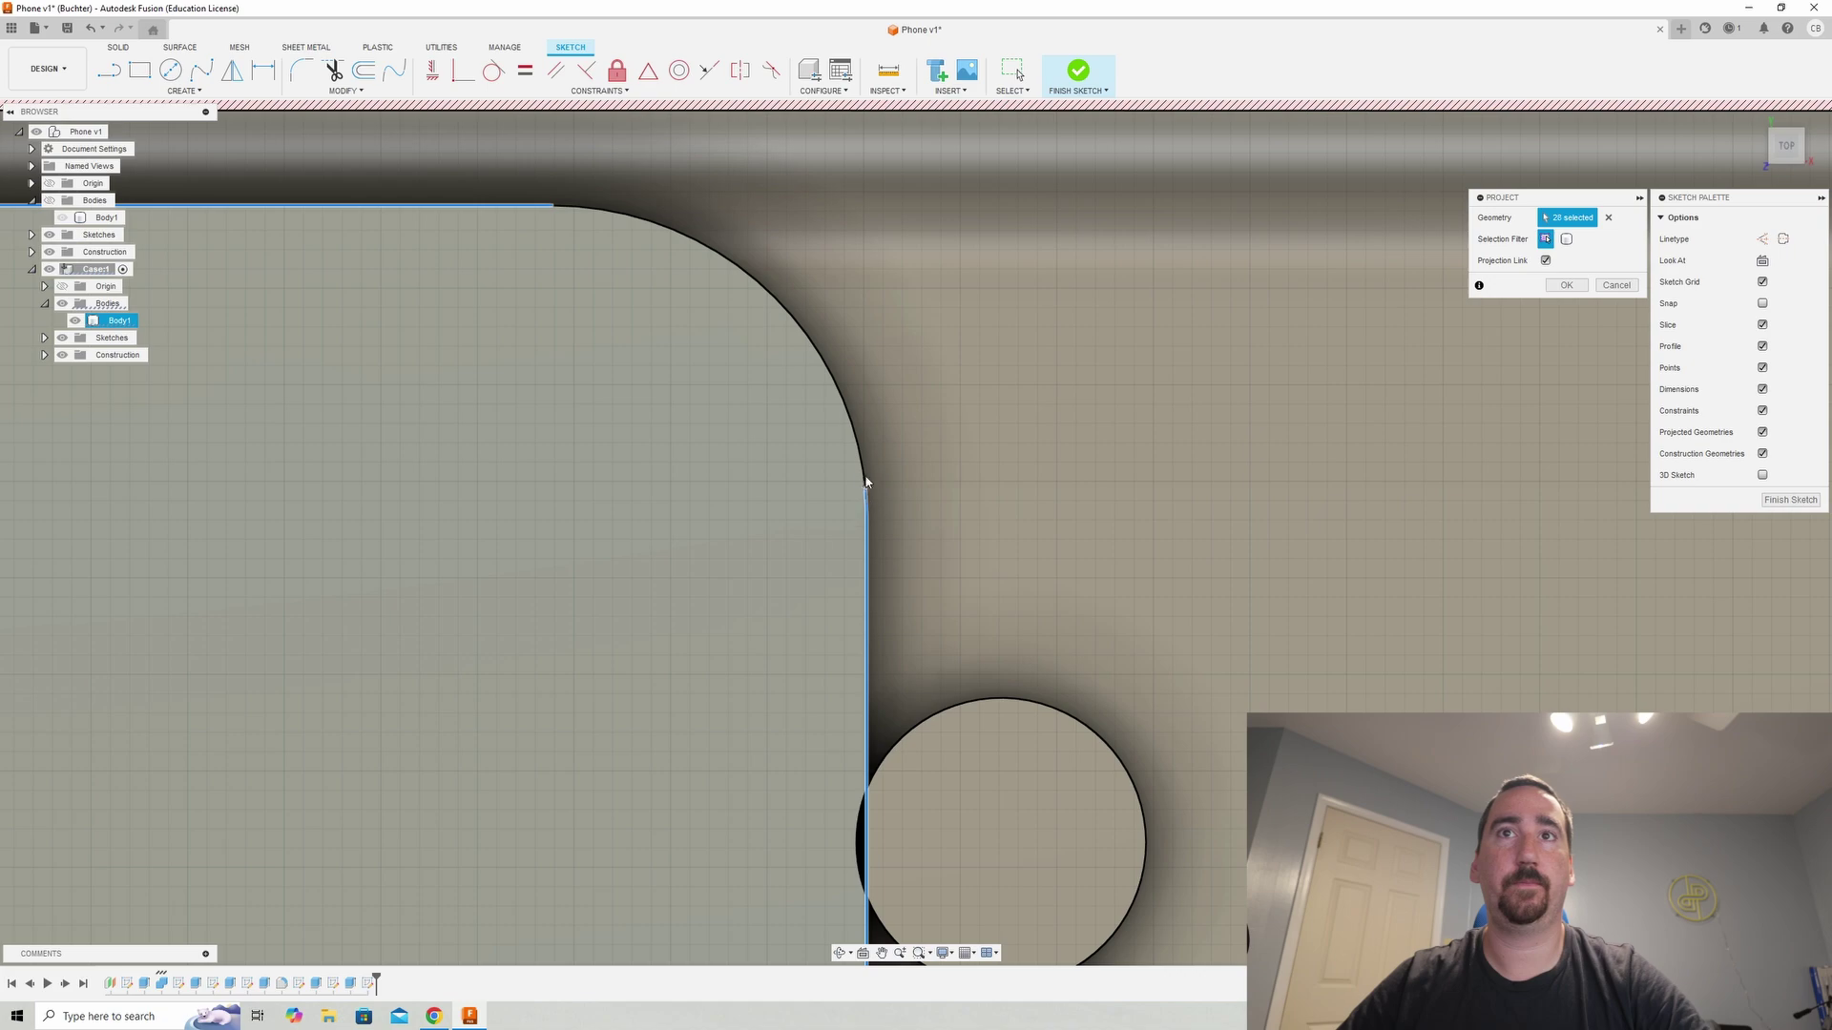
- Add the upper-right corner arcs and the short missing left segment of the port outline, and complete the projection
click(860, 459)
click(753, 280)
scroll(744, 269, down, 4)
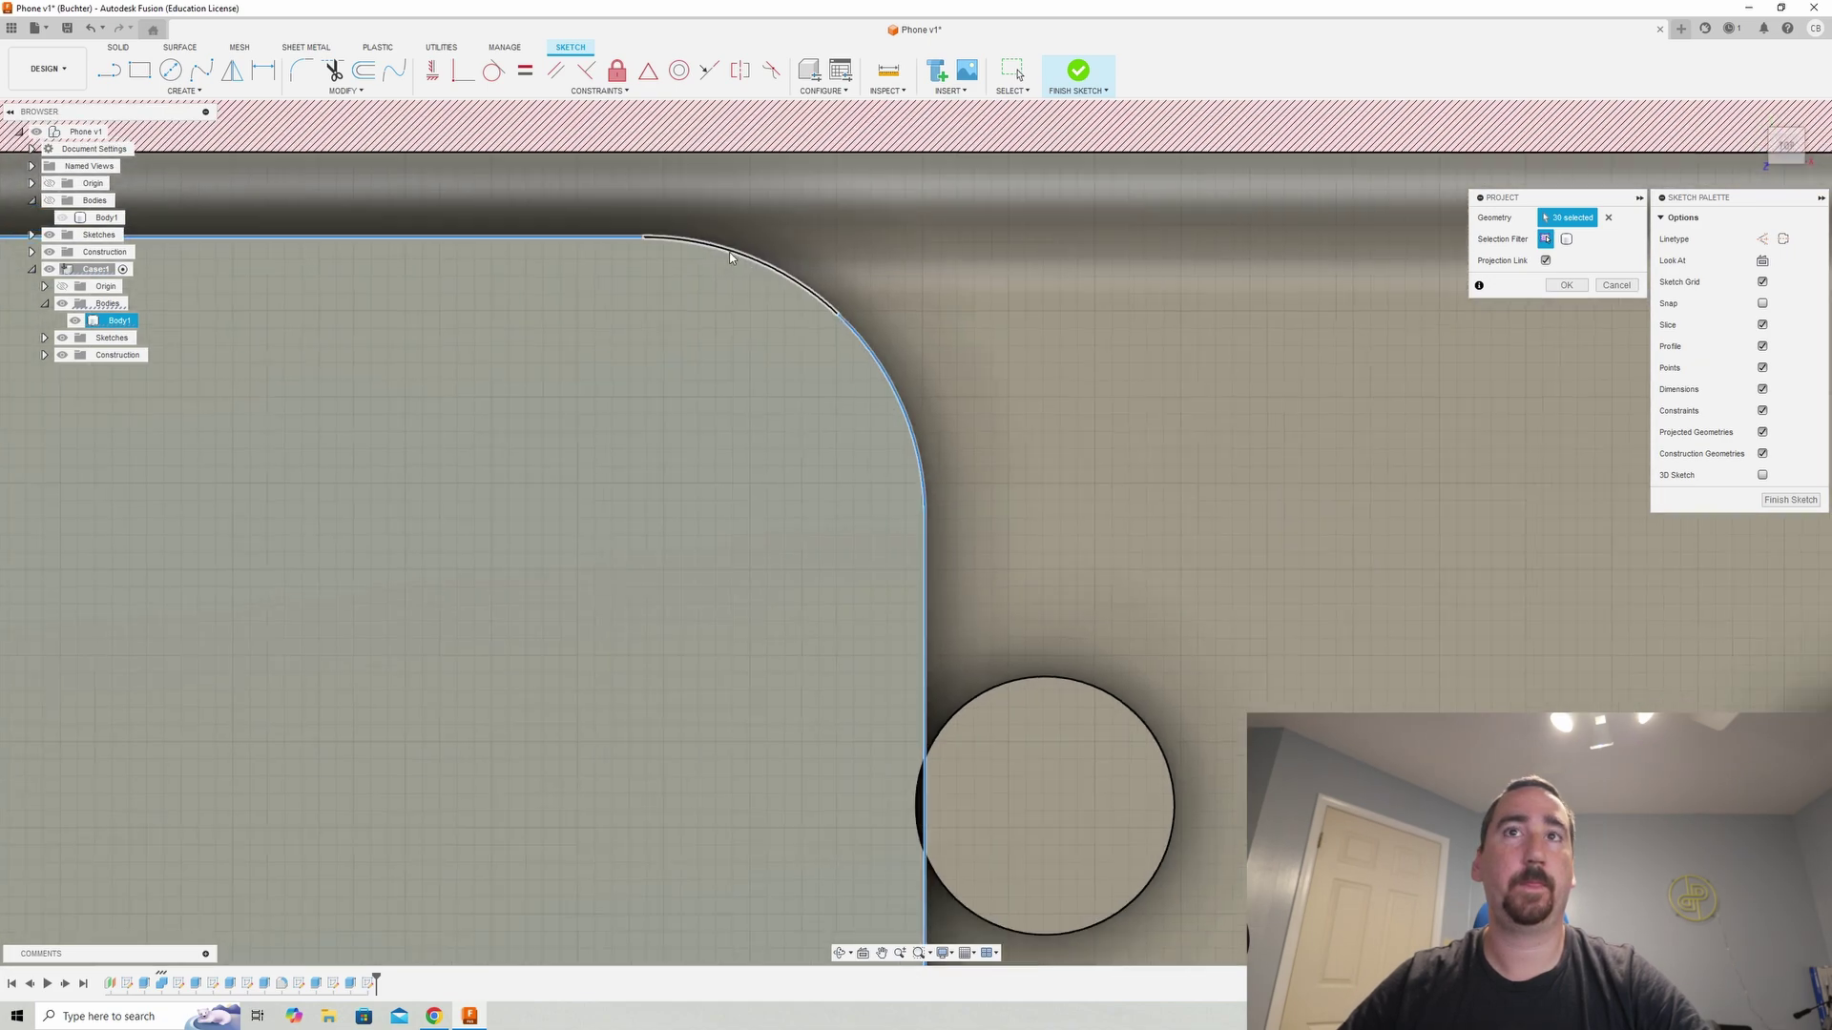
scroll(1088, 352, down, 4)
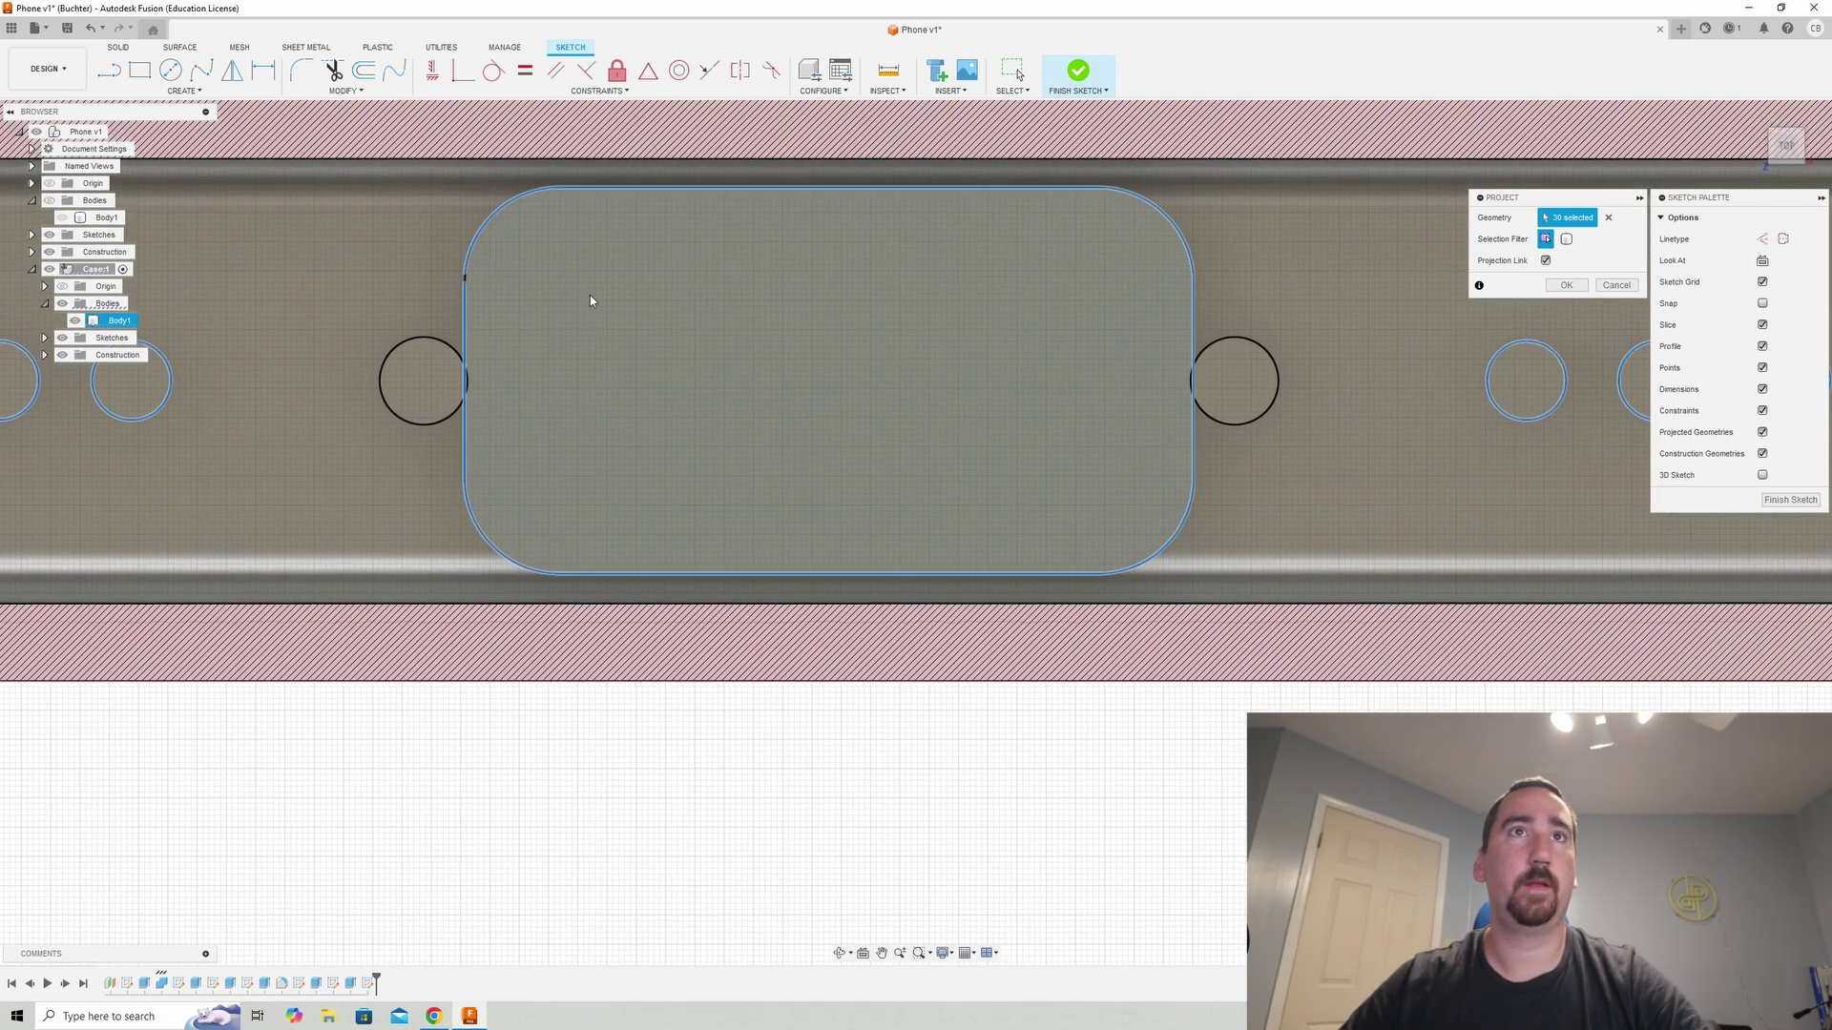
scroll(560, 325, up, 2)
scroll(559, 329, up, 6)
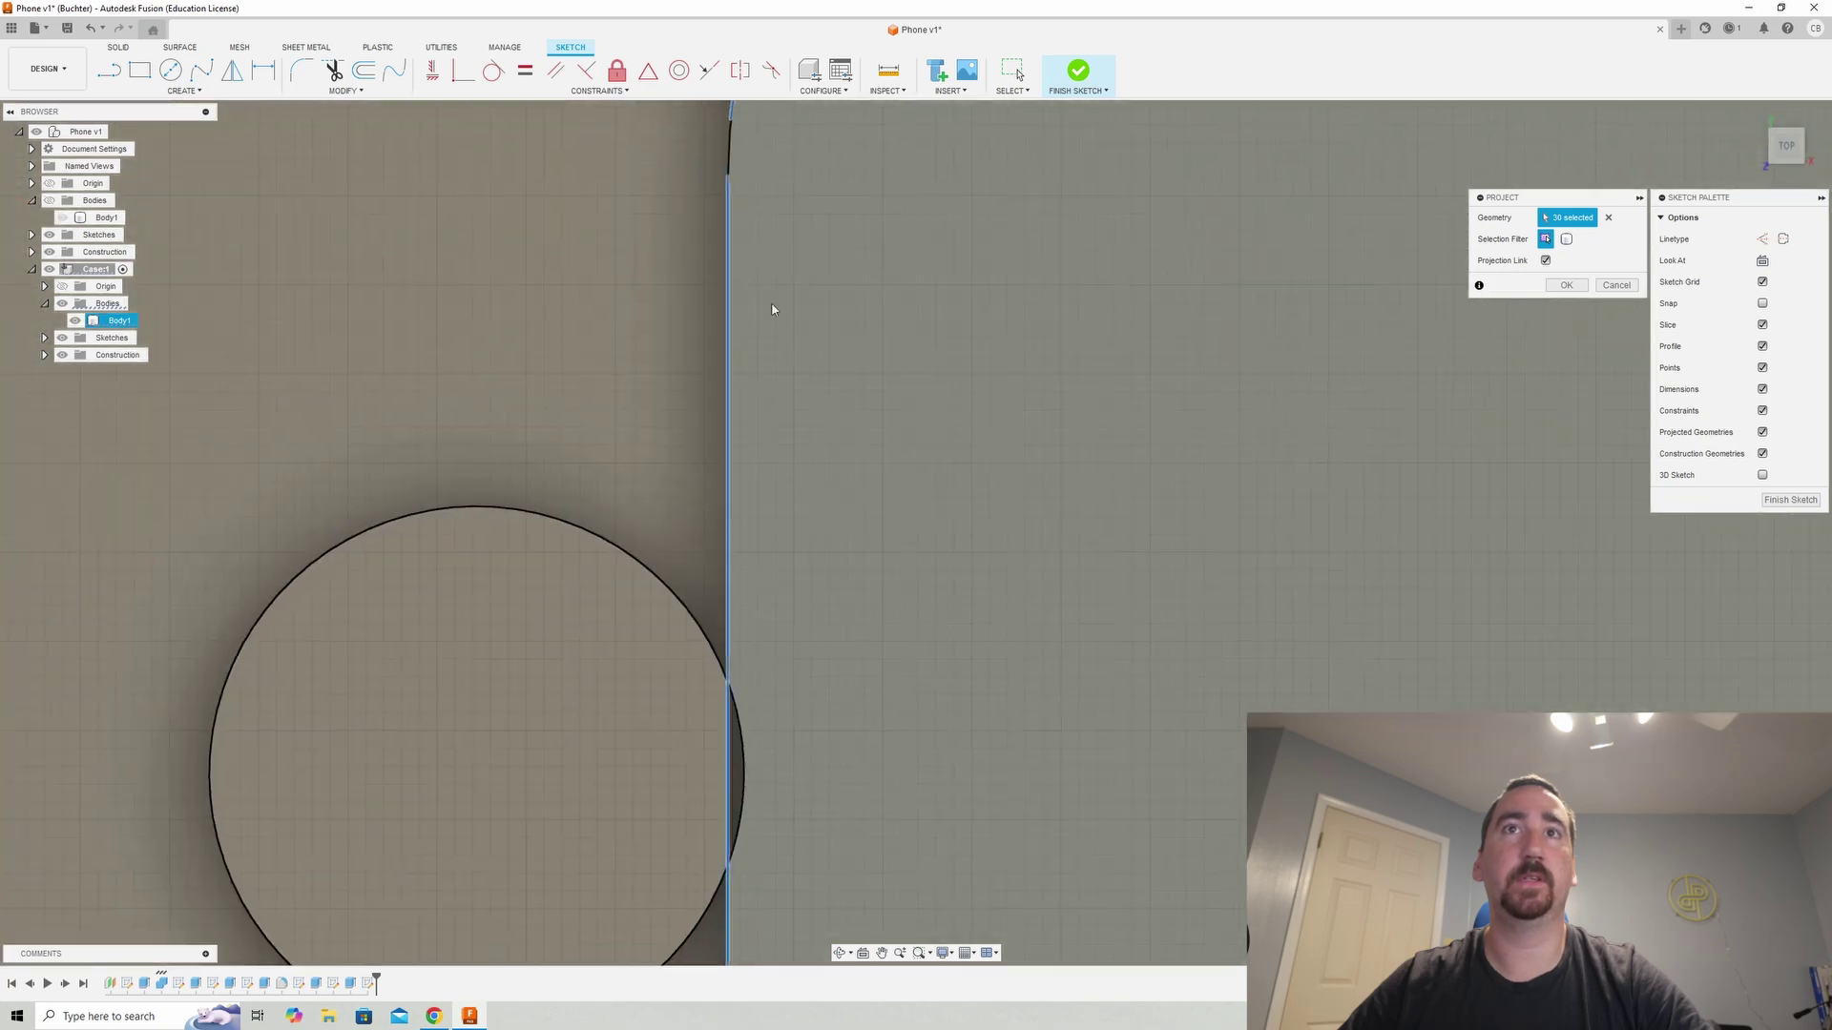
click(728, 162)
scroll(992, 319, down, 7)
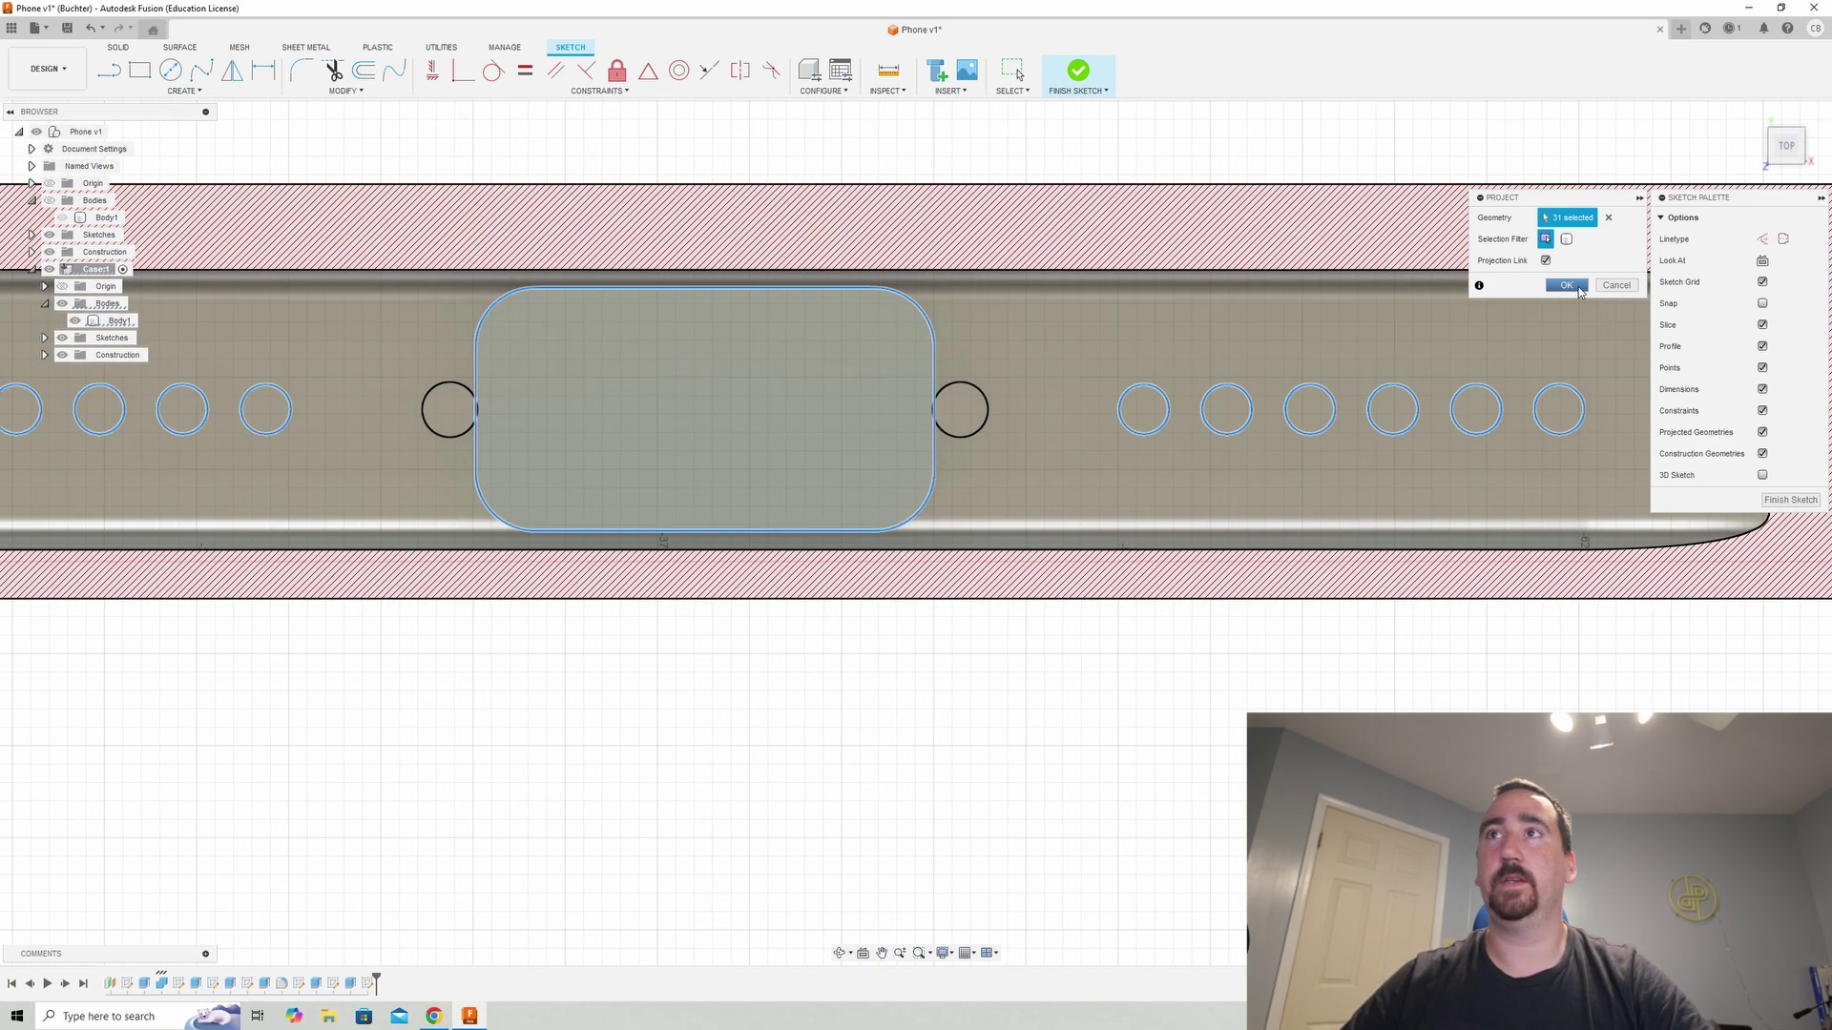
click(1566, 285)
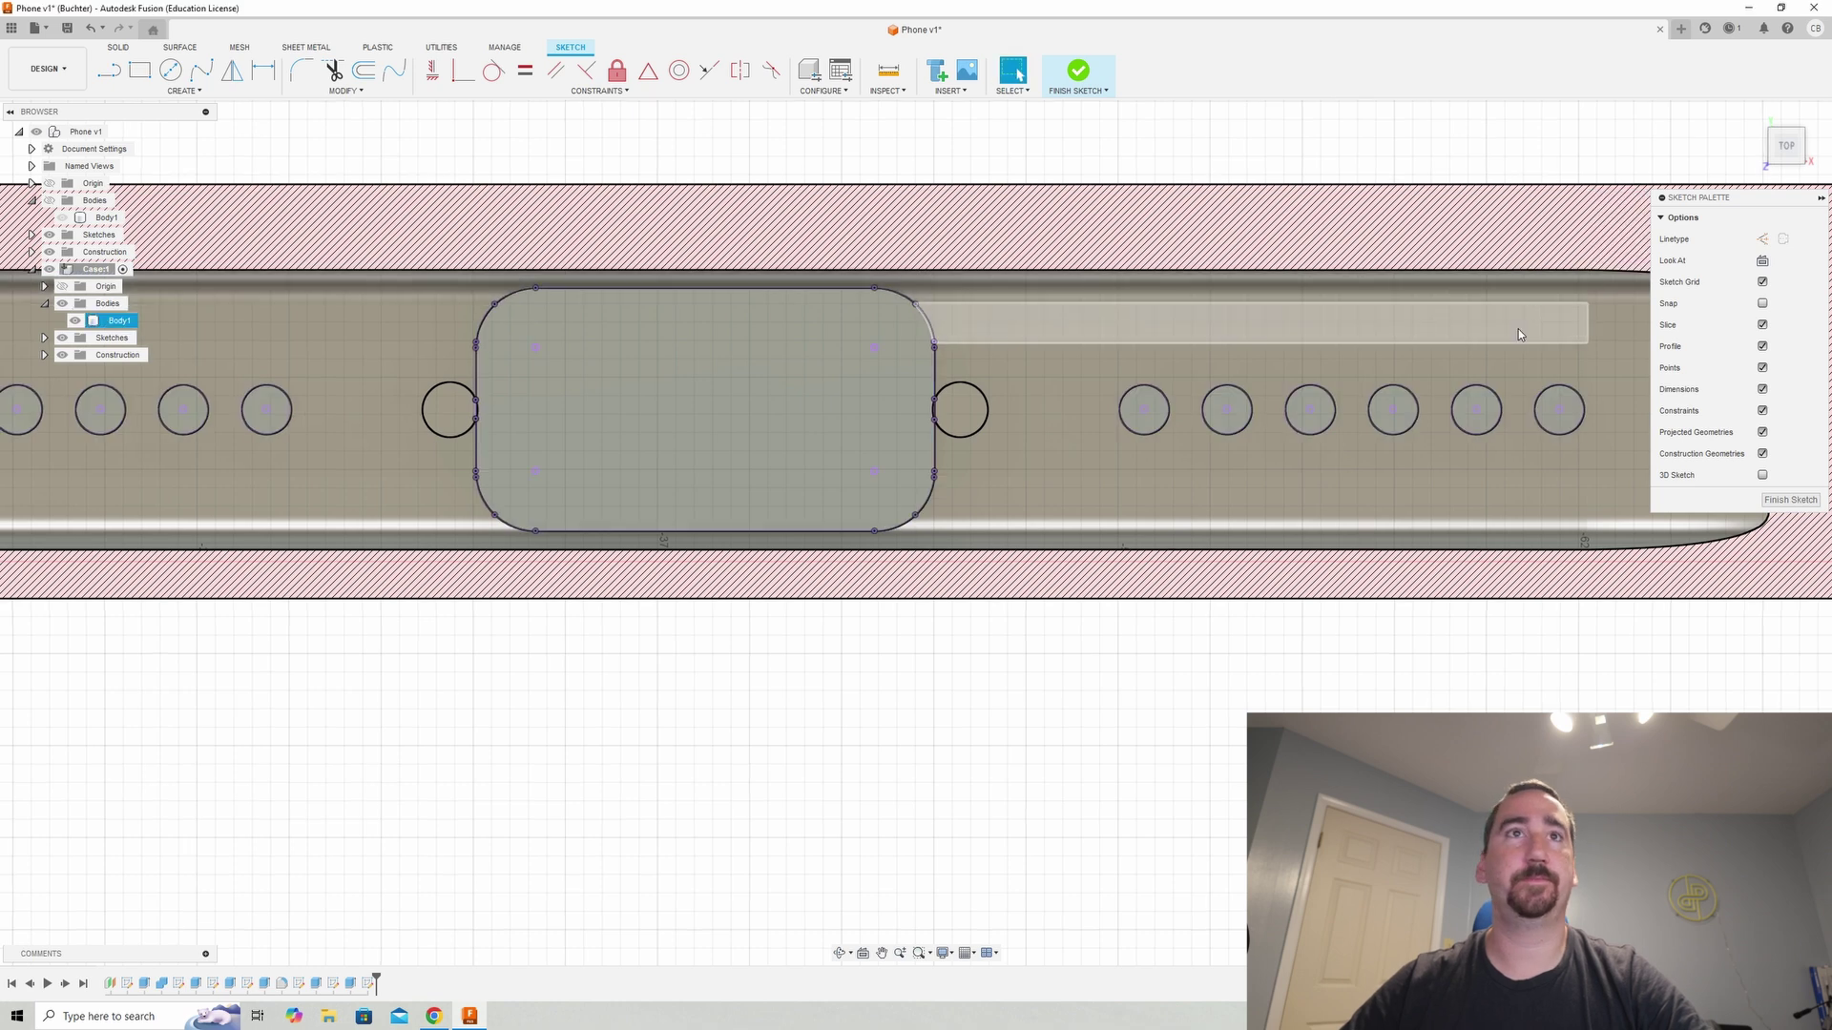
- Sketch a rectangle loosely around the group of four holes and another around the group of six holes
scroll(1431, 347, down, 2)
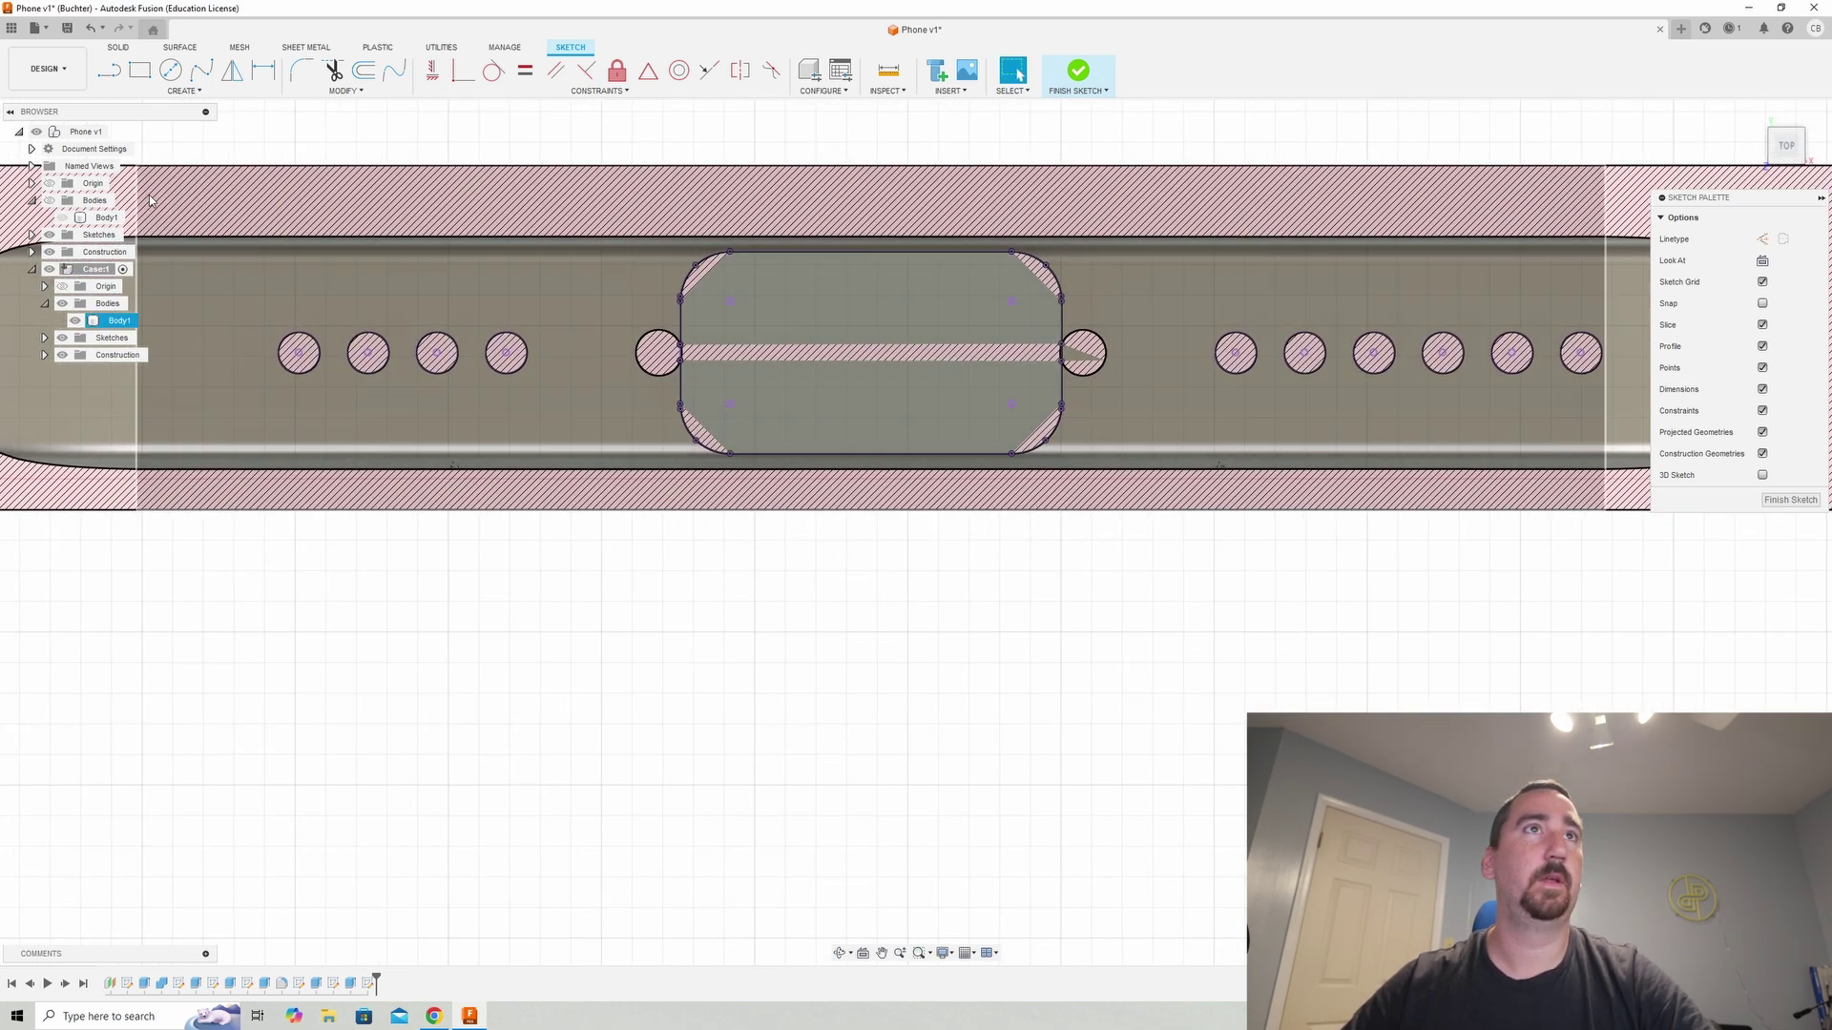
click(139, 71)
click(259, 324)
click(552, 395)
click(1183, 324)
click(1530, 397)
- Make all four sides of the rectangle around the four-hole group tangent to the outer edges of its end holes
scroll(1530, 397, down, 2)
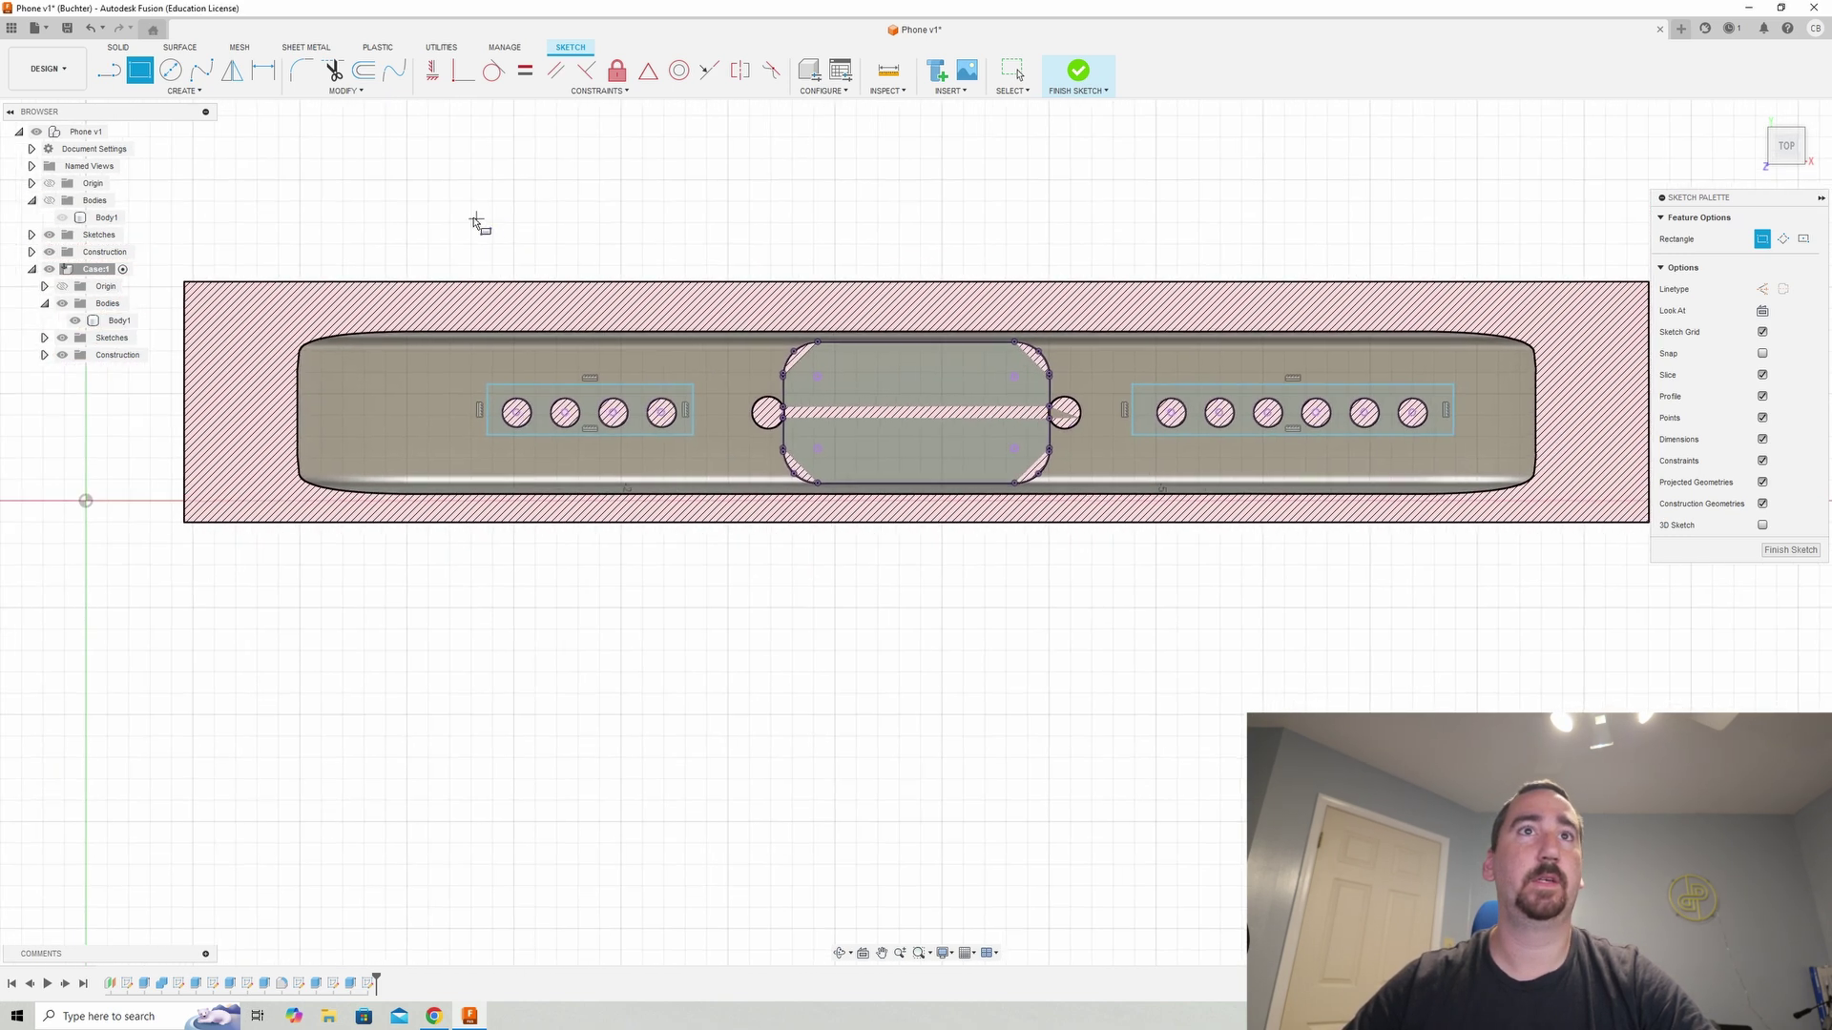
click(494, 70)
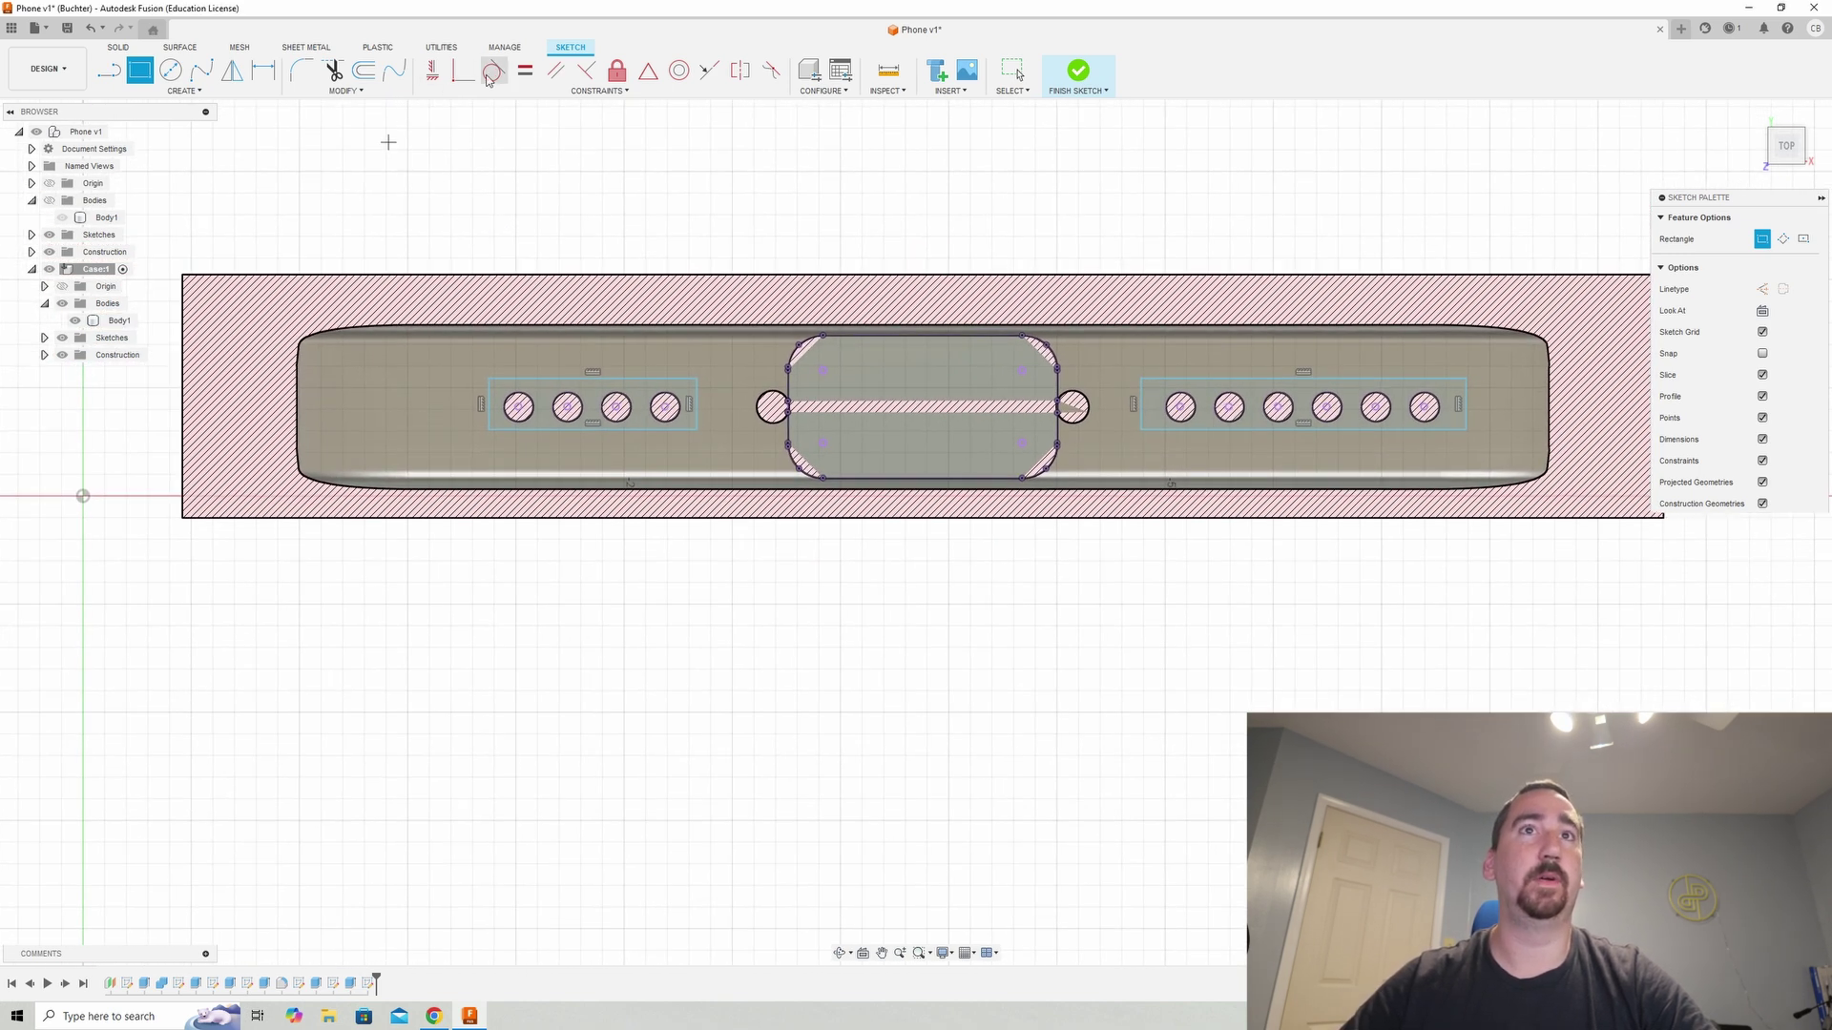
click(516, 380)
click(520, 399)
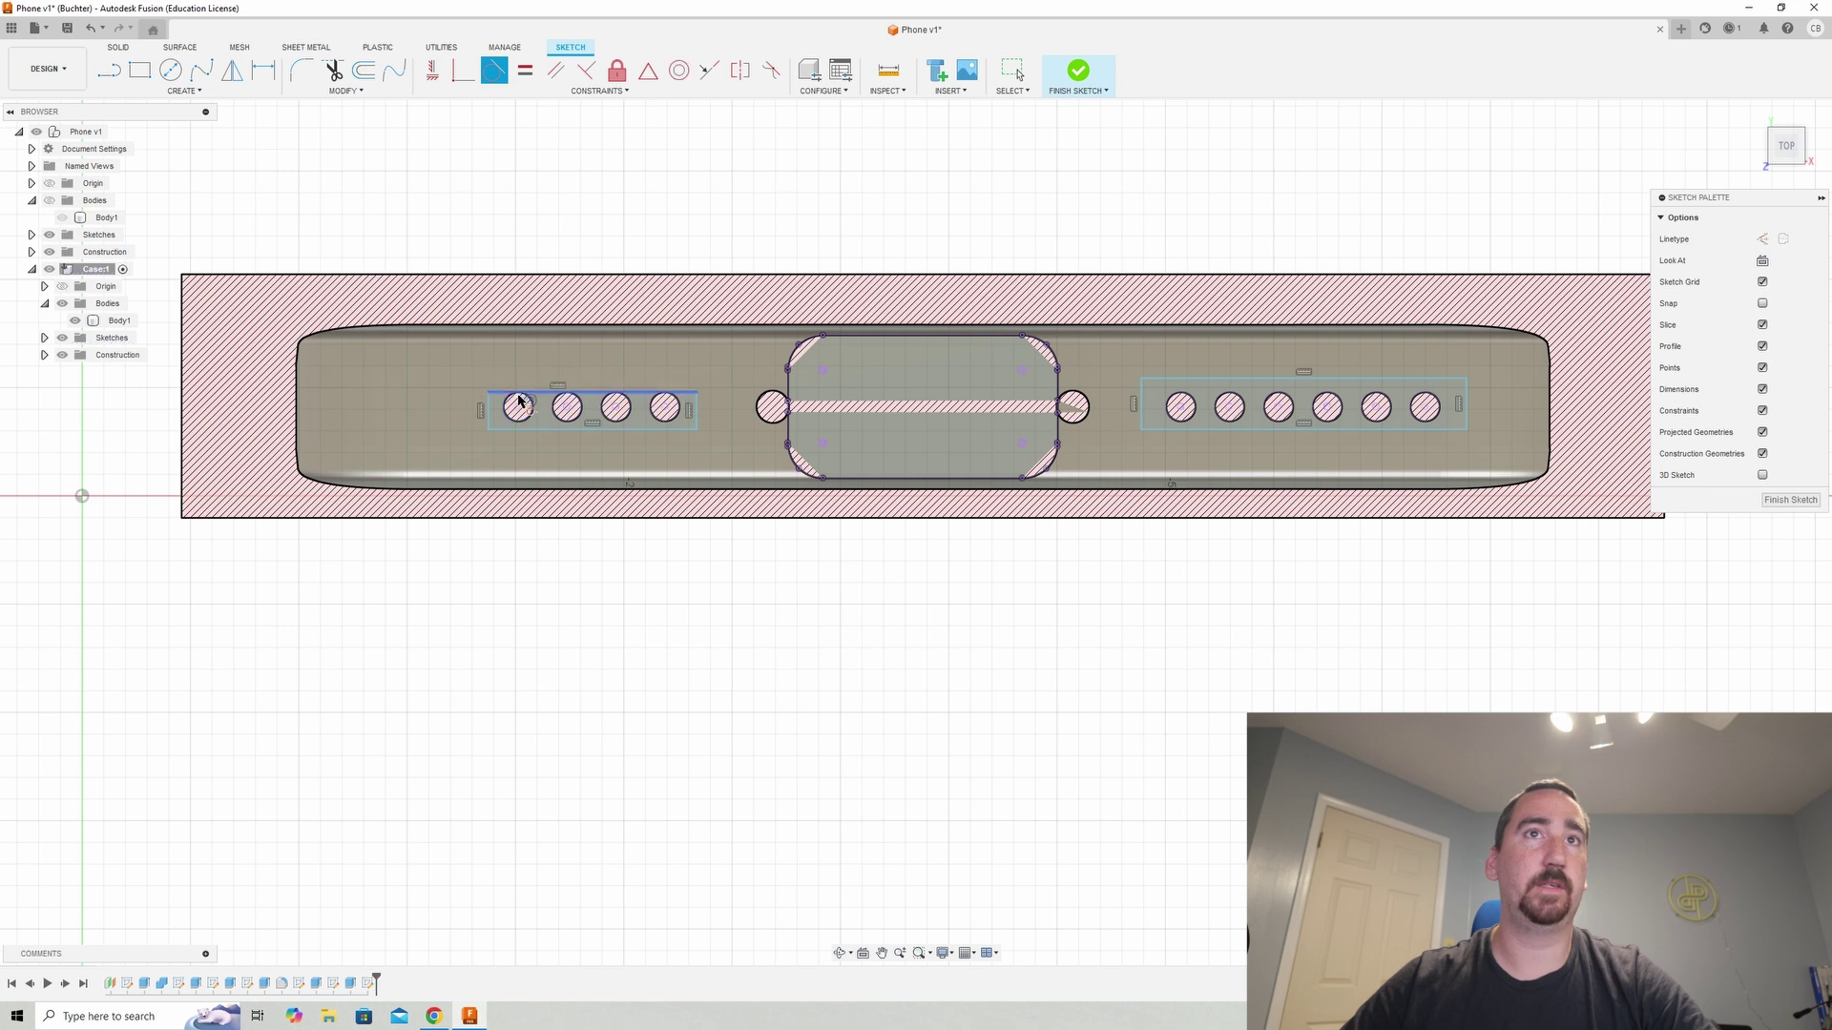
click(518, 422)
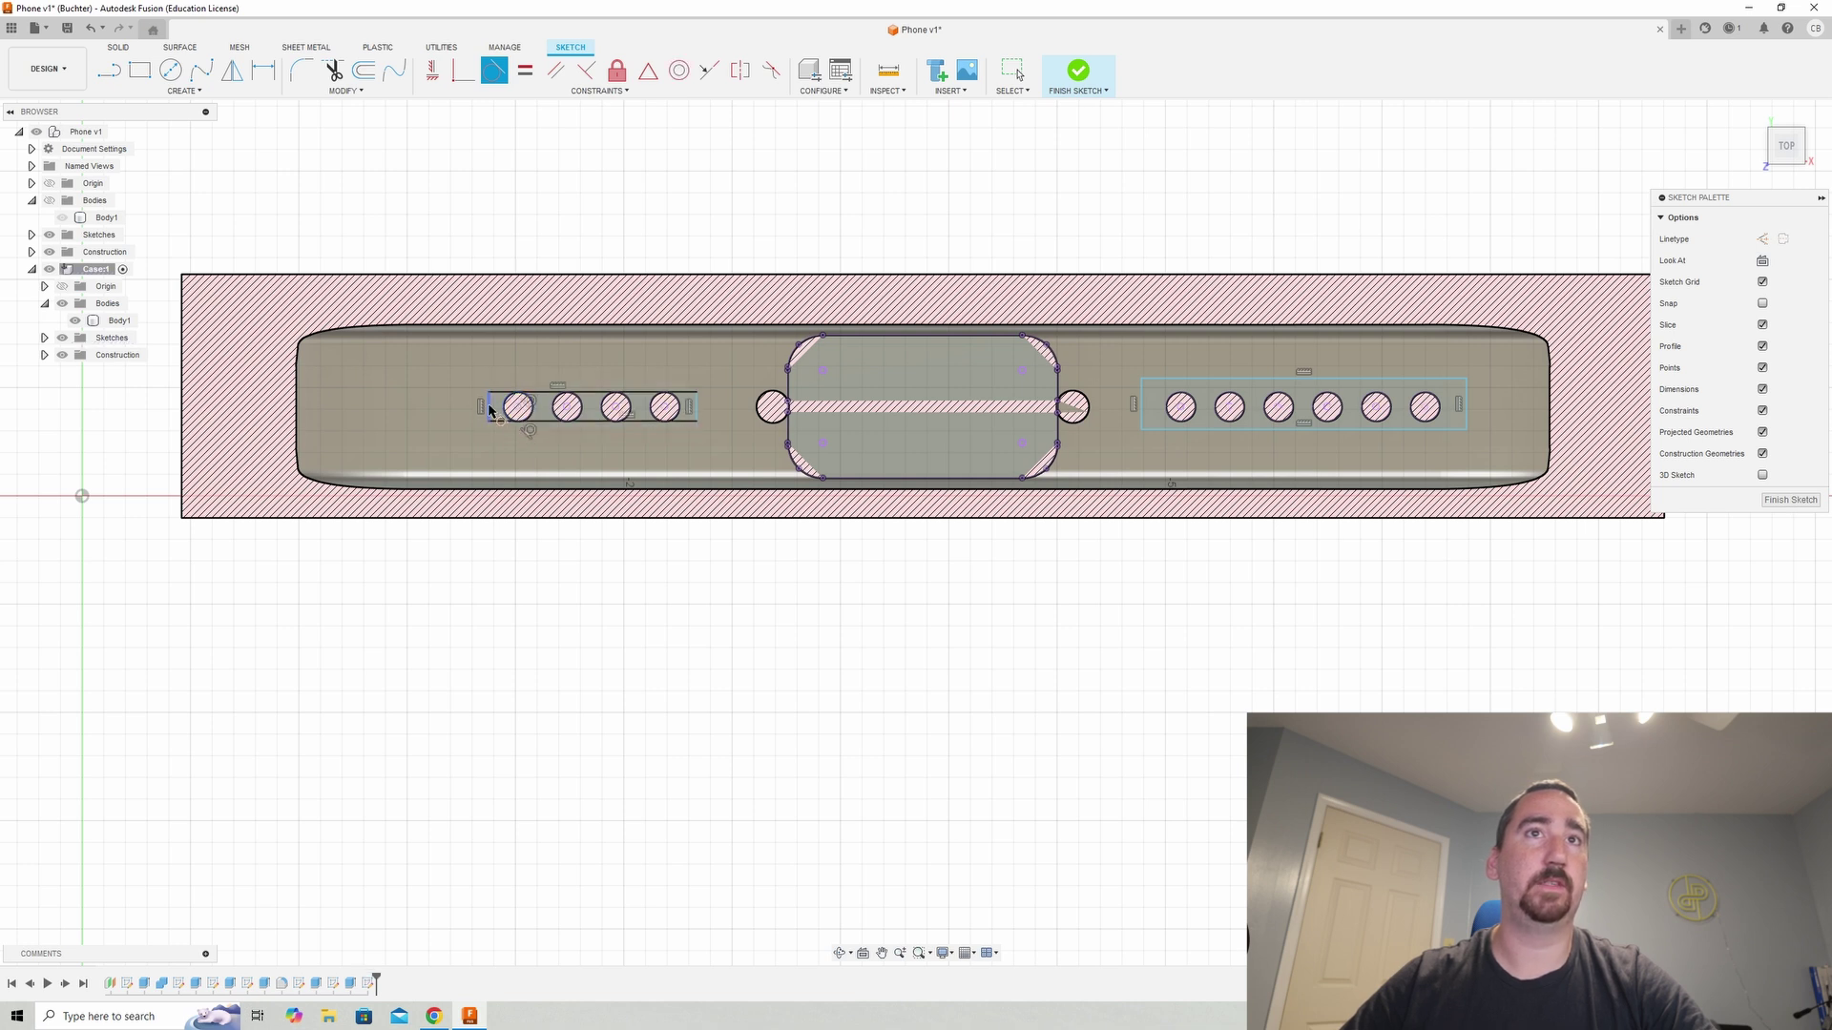
click(505, 412)
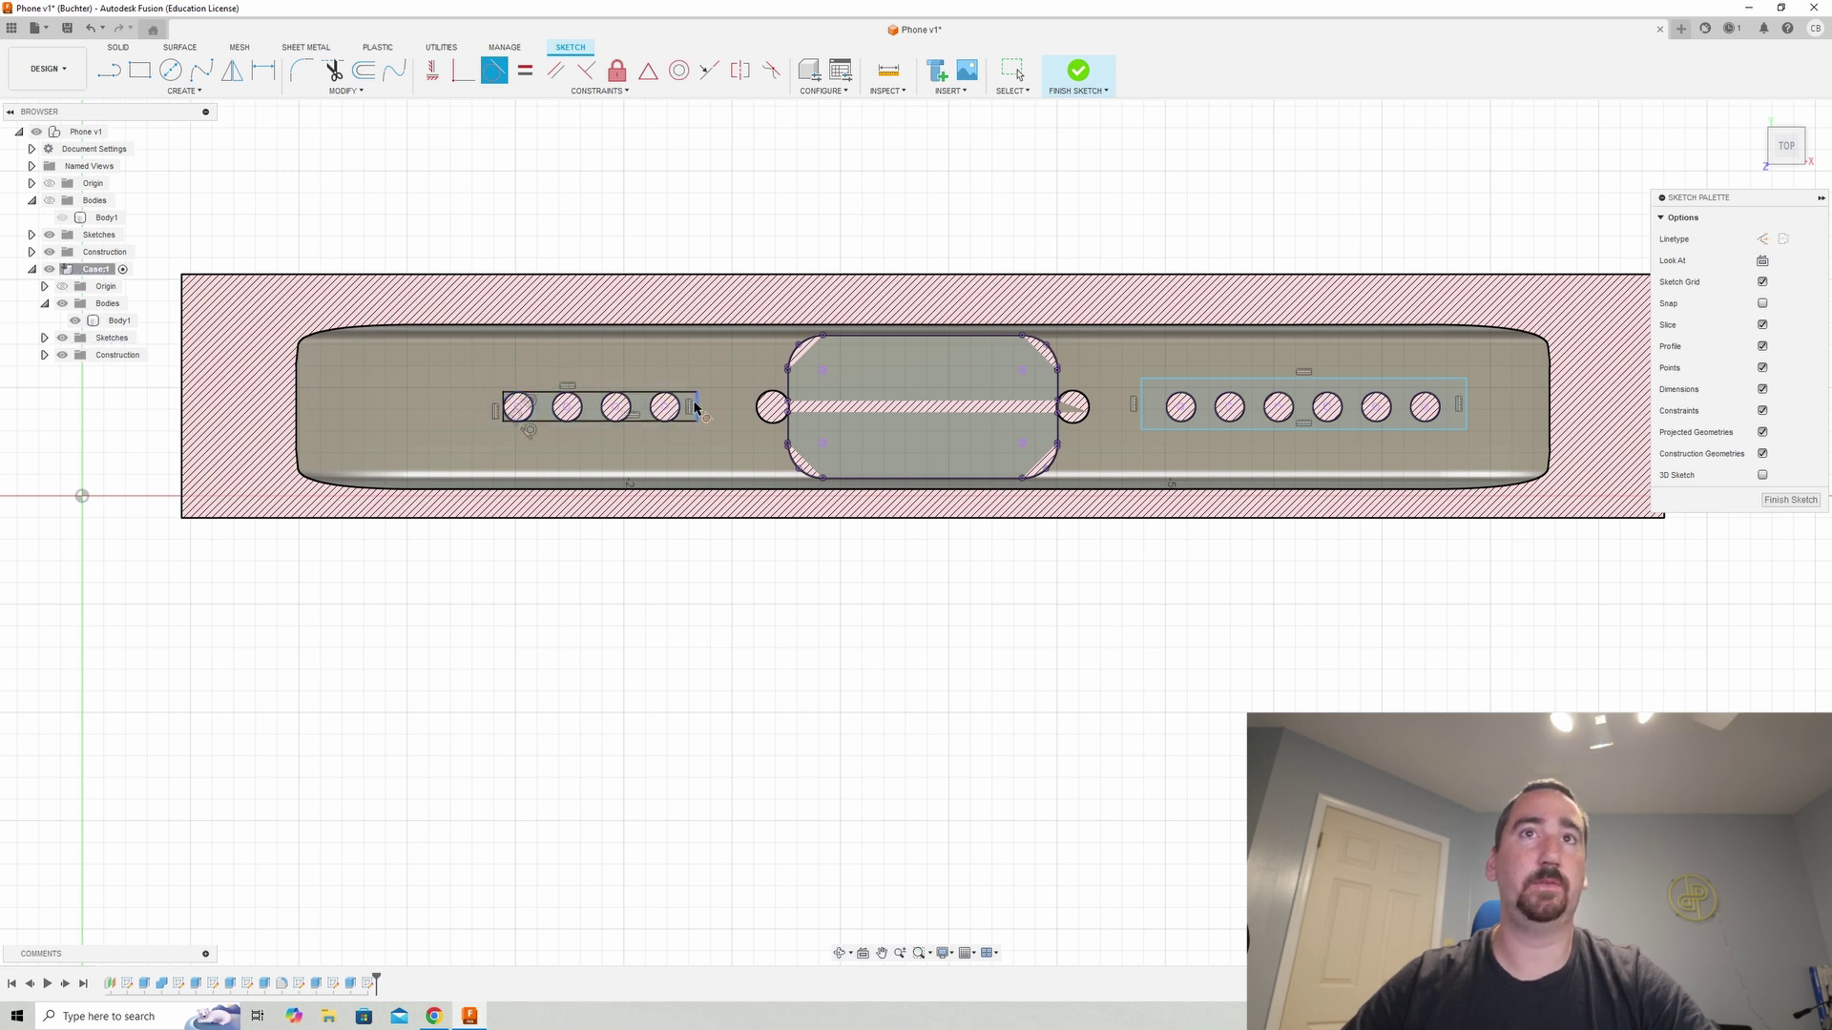
click(682, 406)
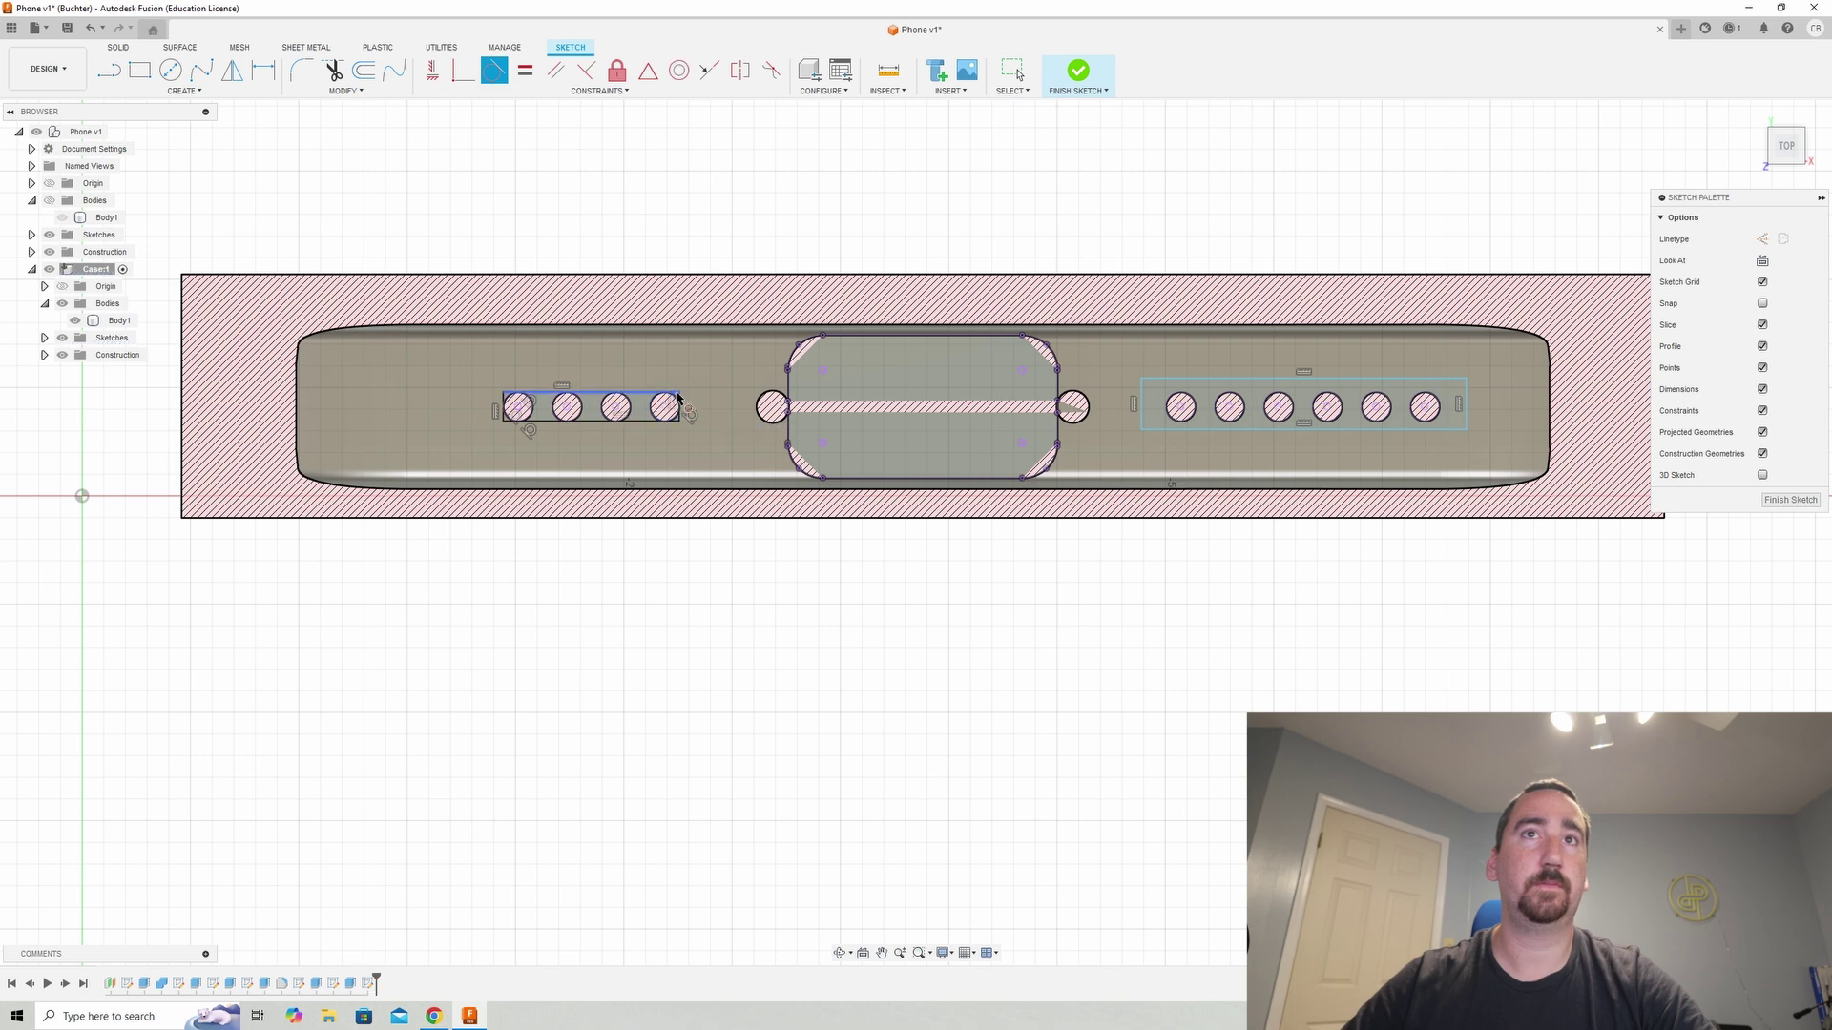
click(666, 421)
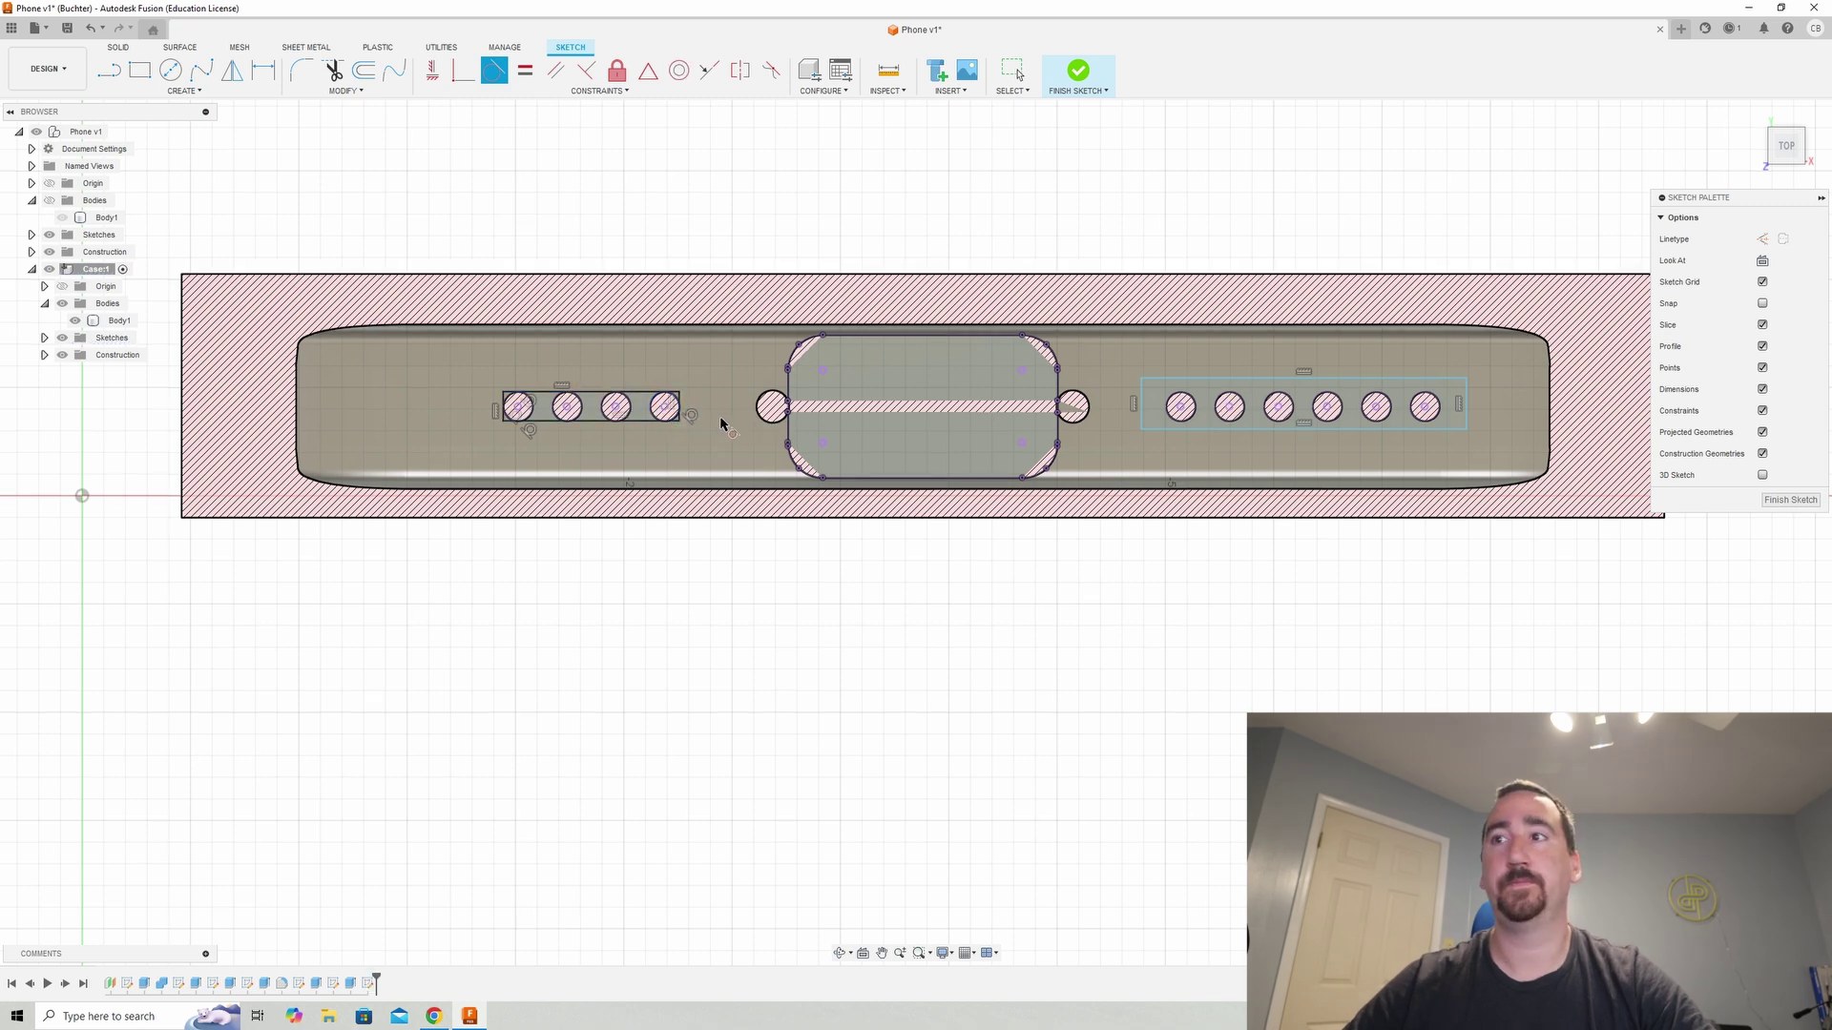
- Make the sides of the rectangle around the six-hole group tangent to its end holes and finish the sketch
scroll(1046, 401, up, 3)
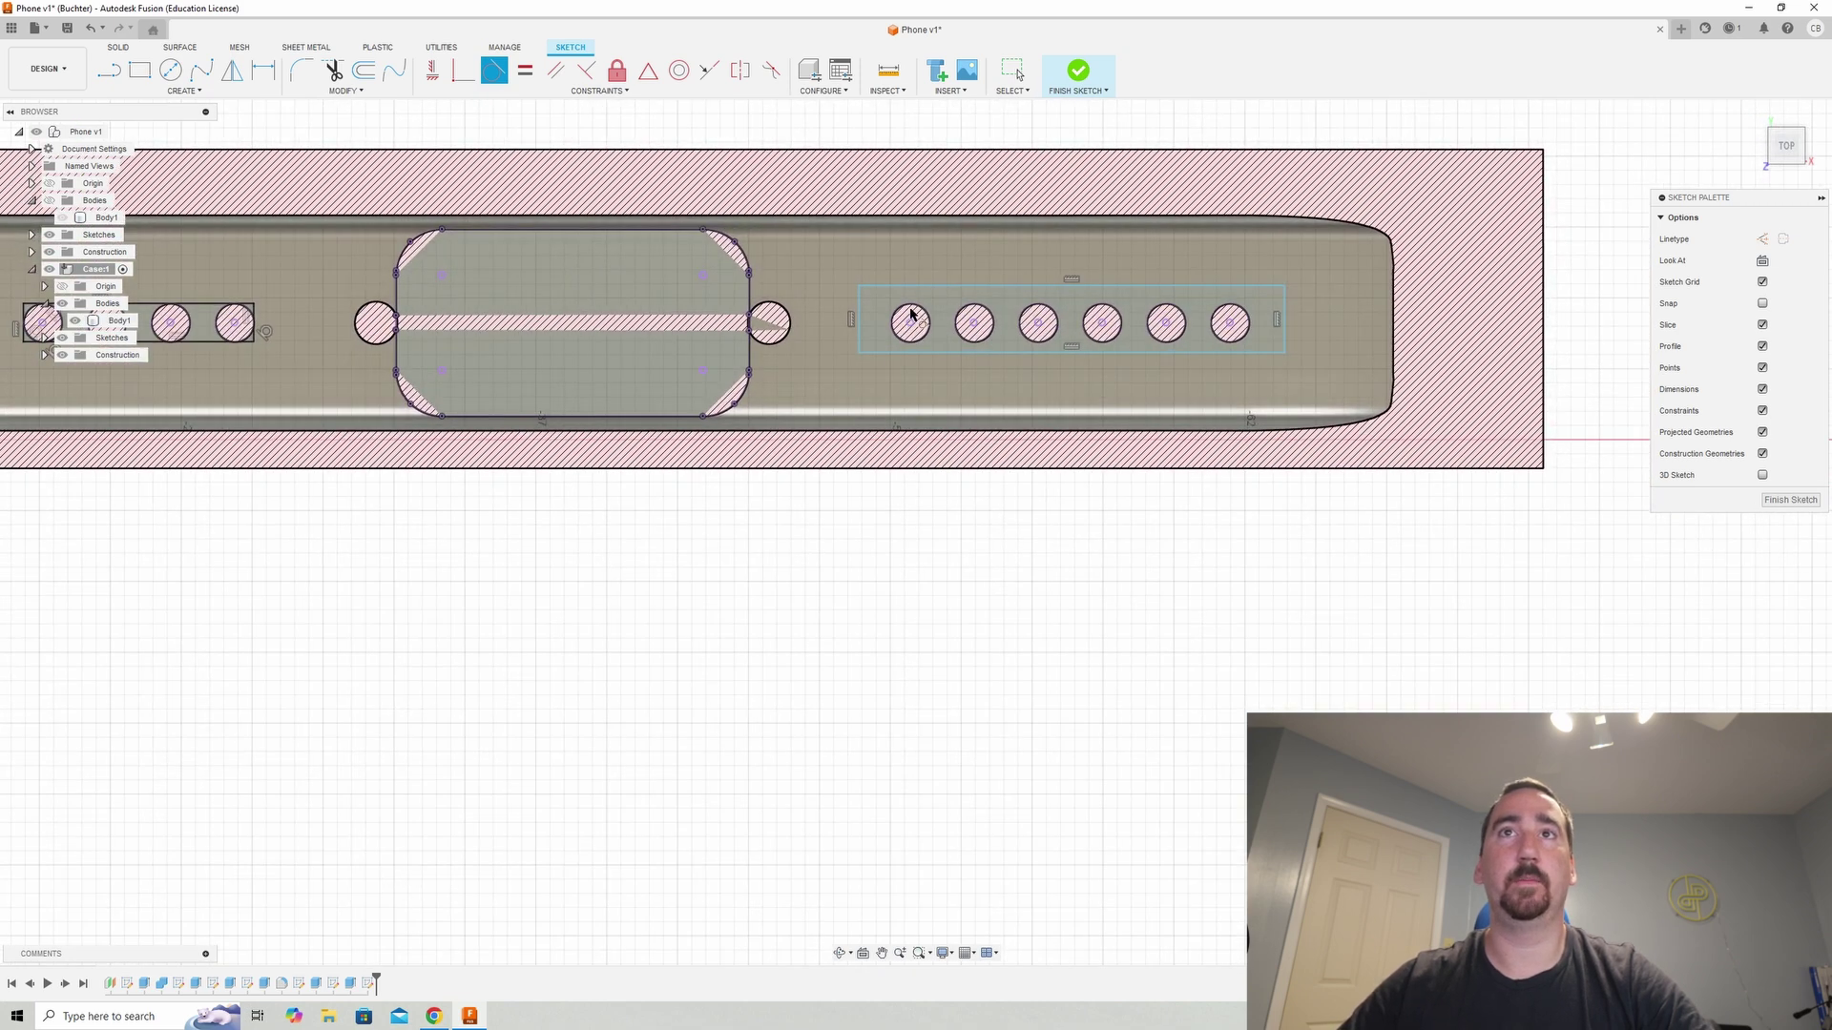
click(911, 311)
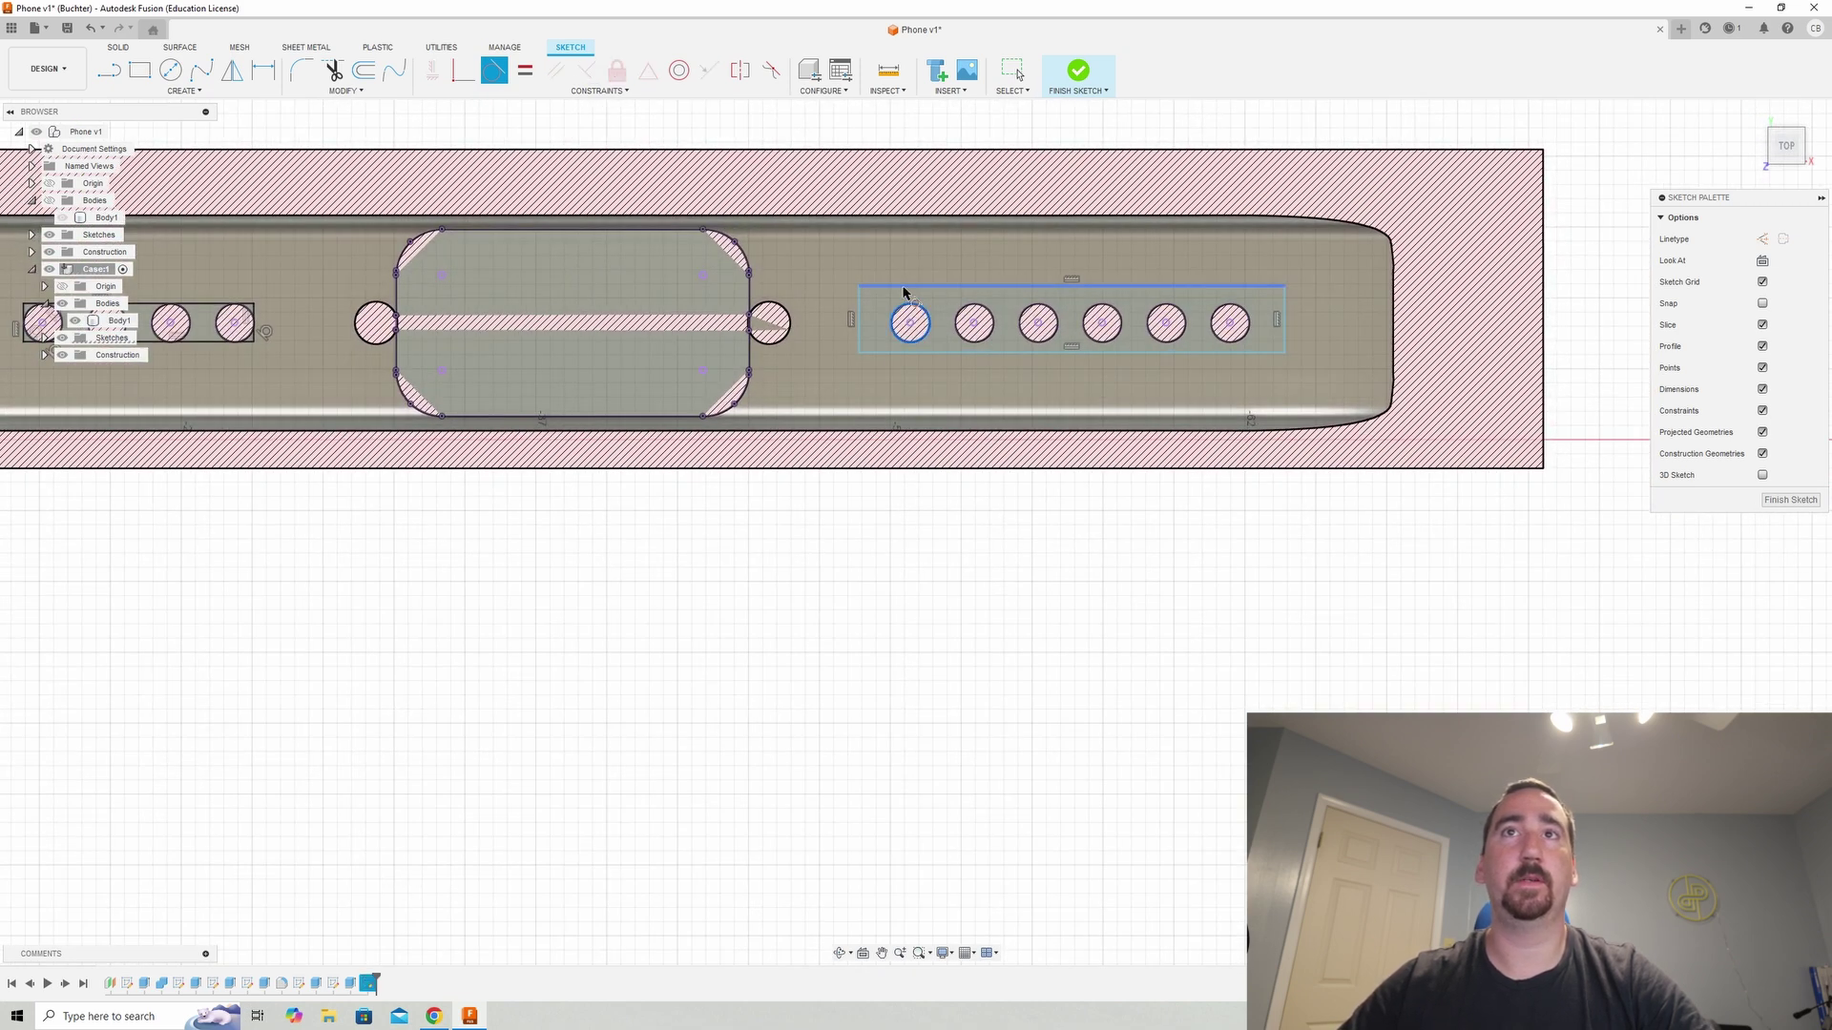
click(909, 357)
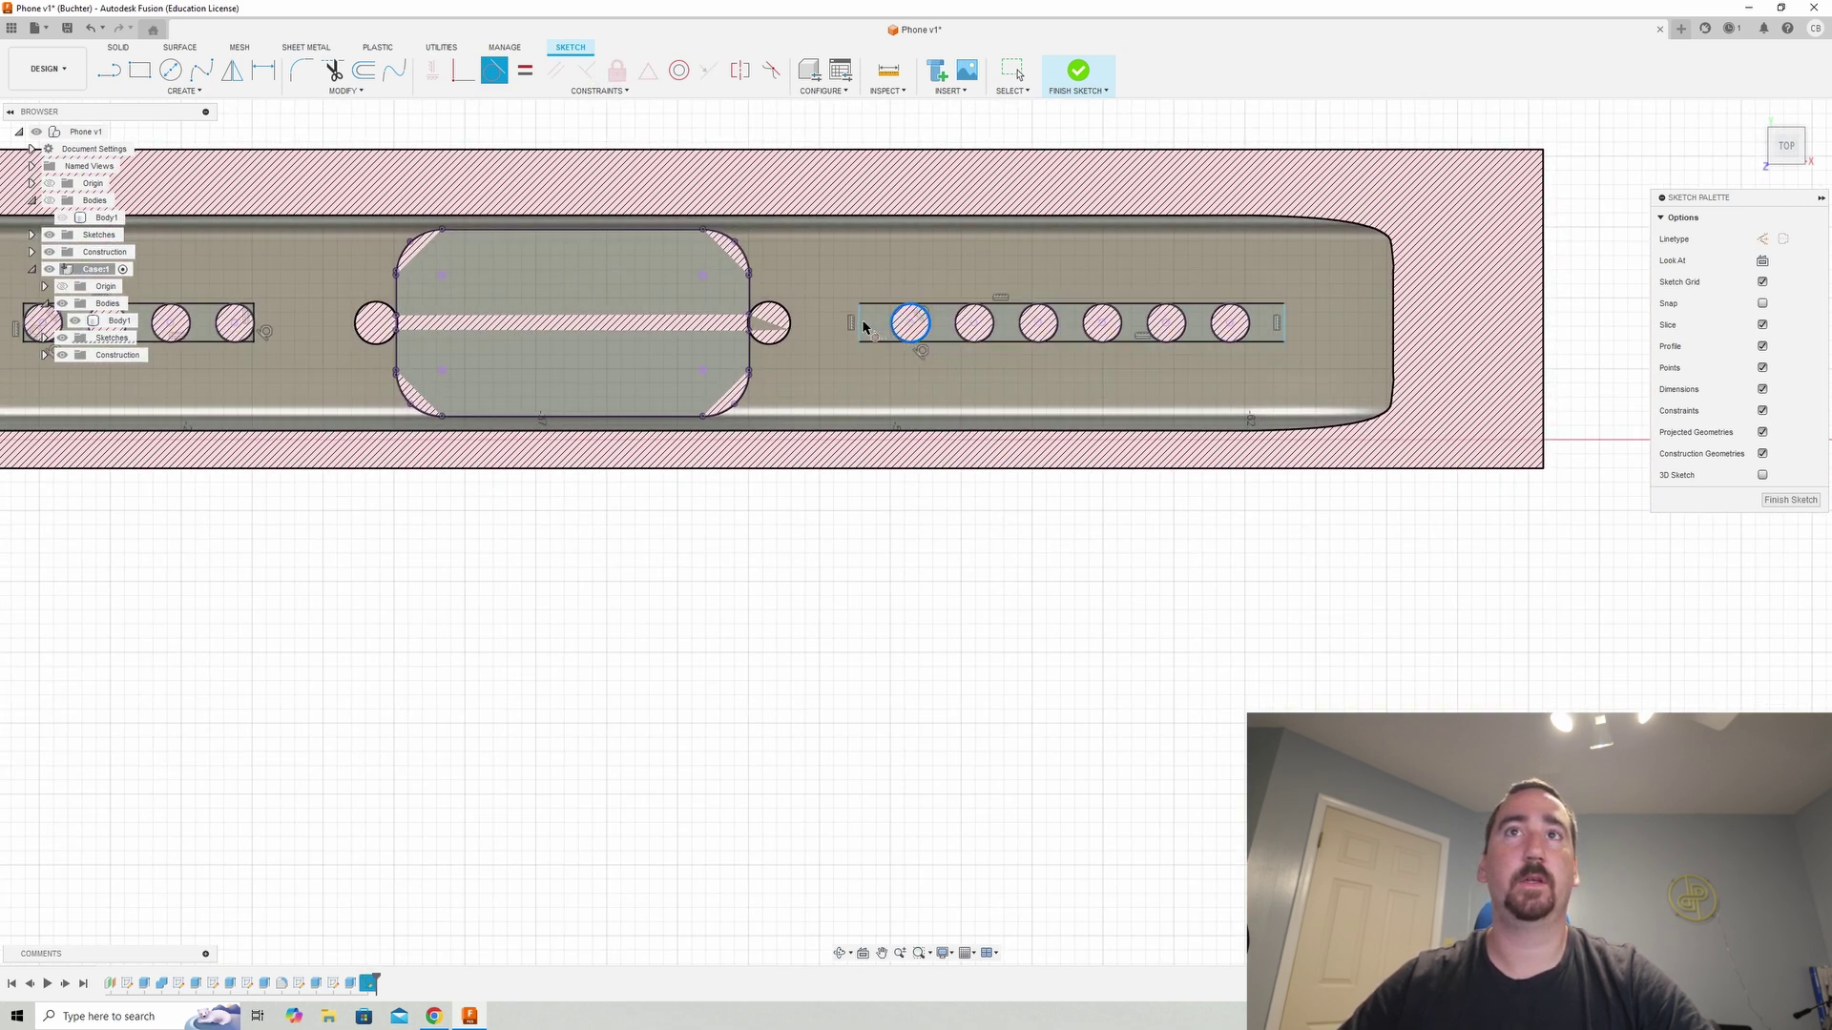
click(860, 324)
click(1248, 322)
click(1284, 322)
key(Escape)
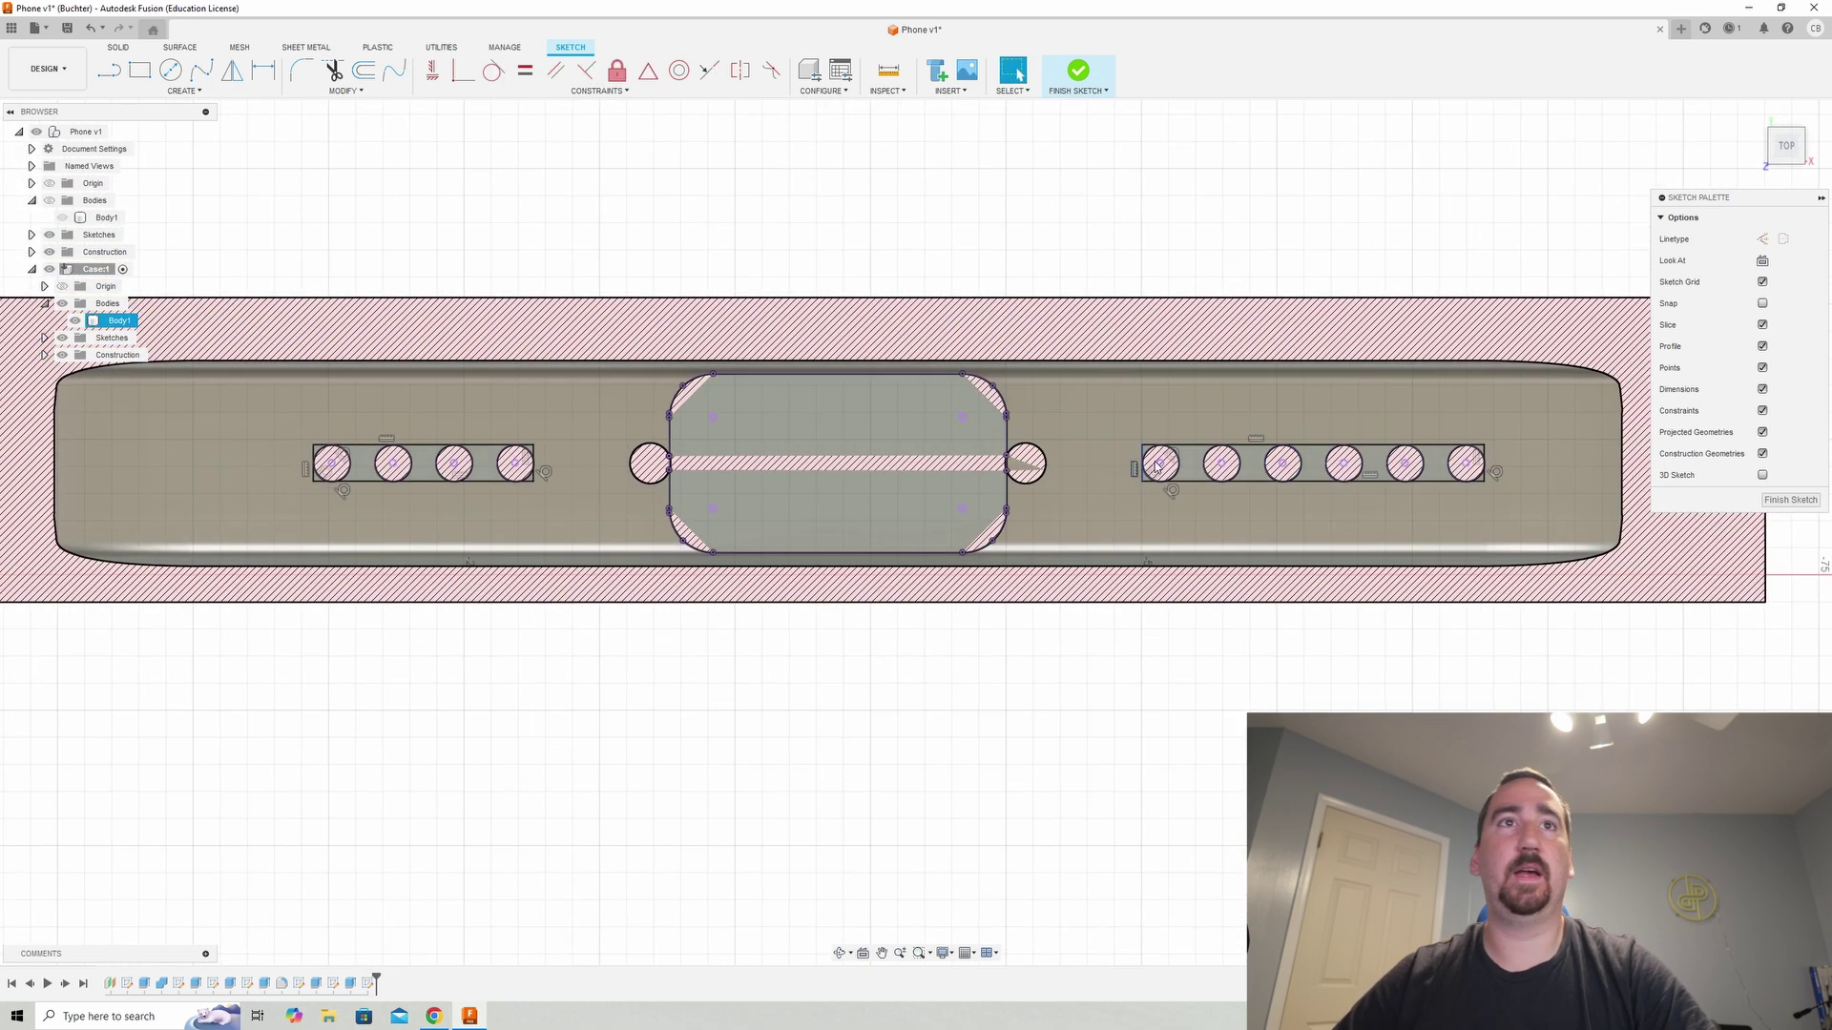
click(1078, 74)
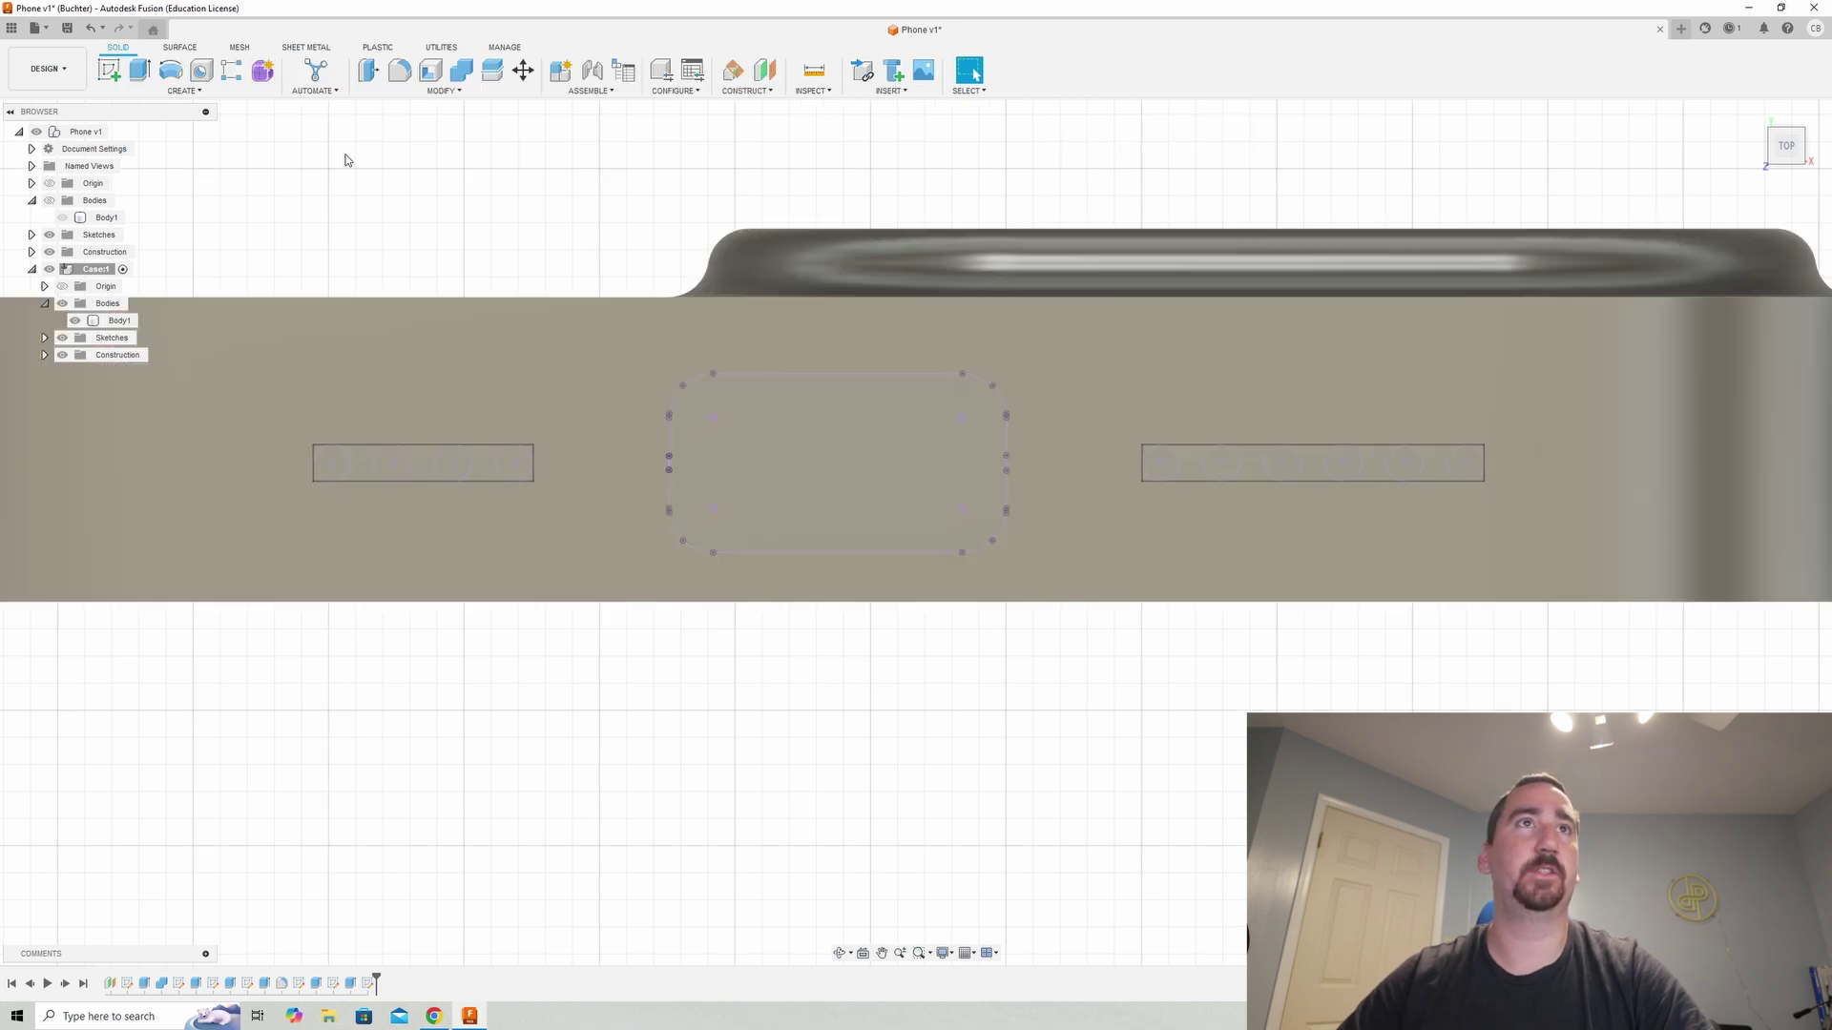
- Start an Extrude with all regions of the four-hole rectangle, including its corners, and the charging port outline as profiles
key(e)
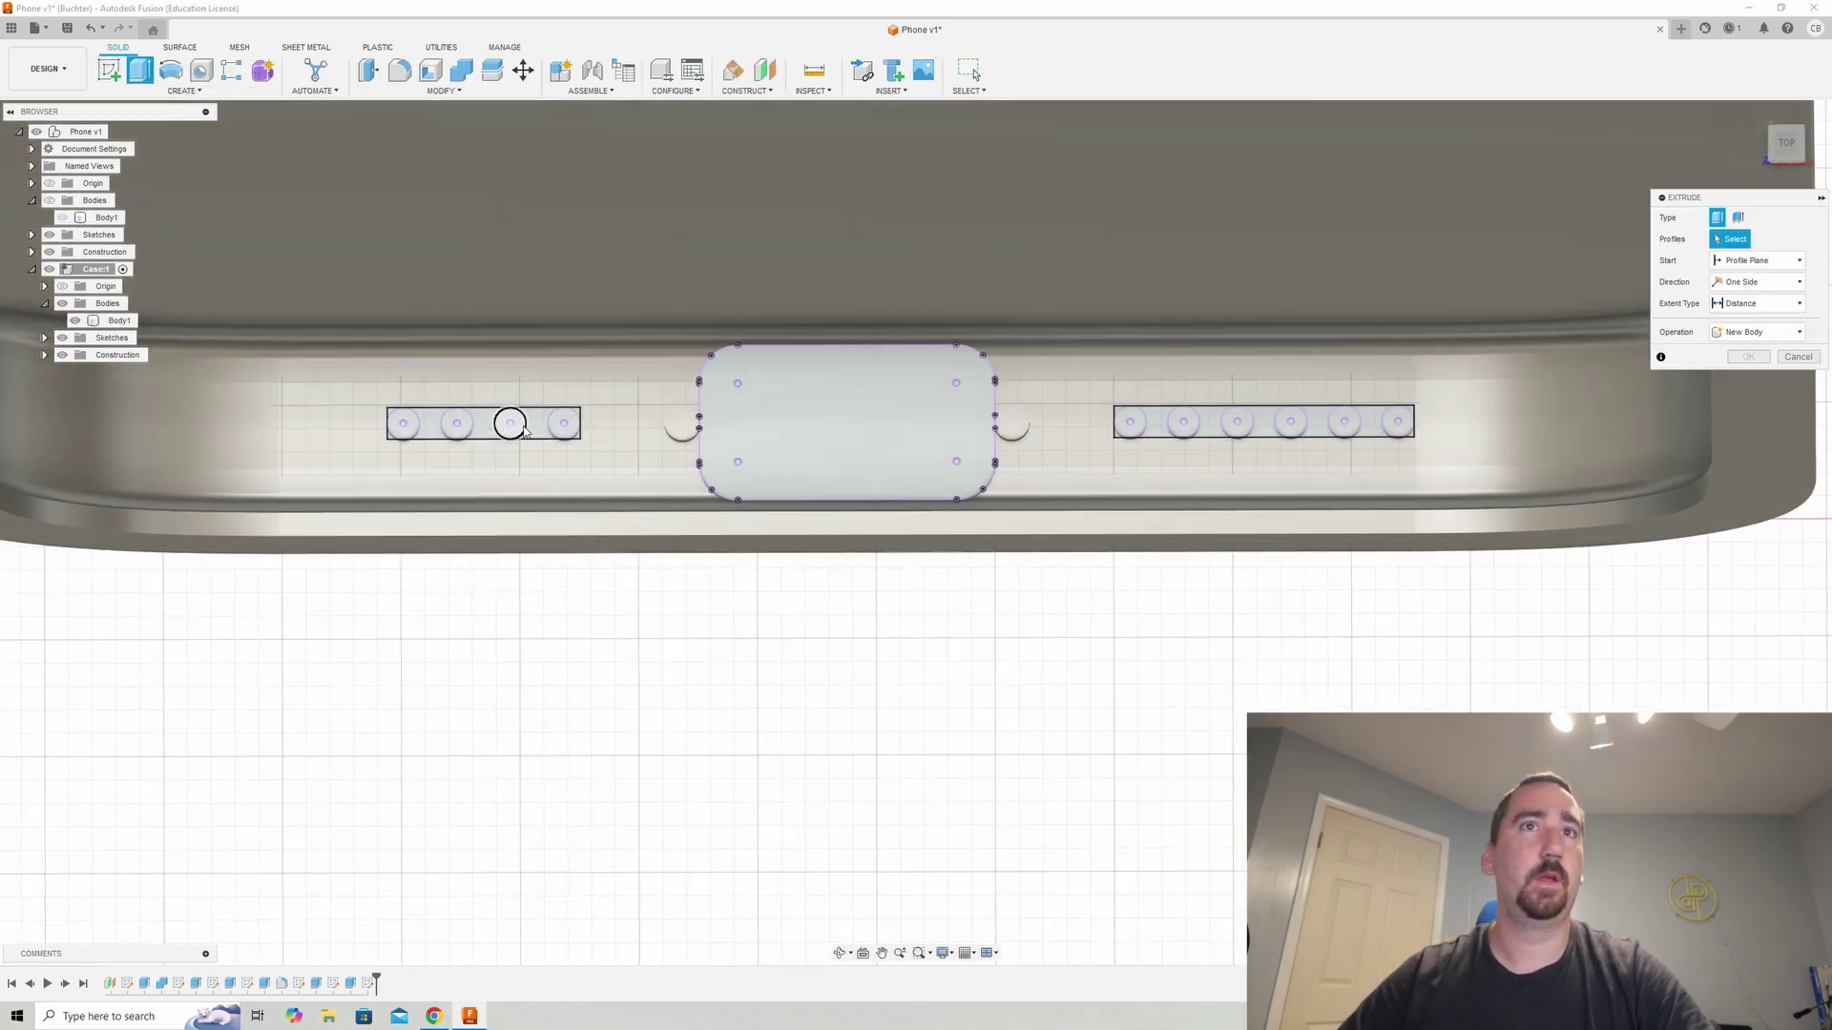
click(561, 429)
click(537, 427)
click(510, 428)
click(484, 428)
click(457, 430)
click(434, 432)
click(393, 437)
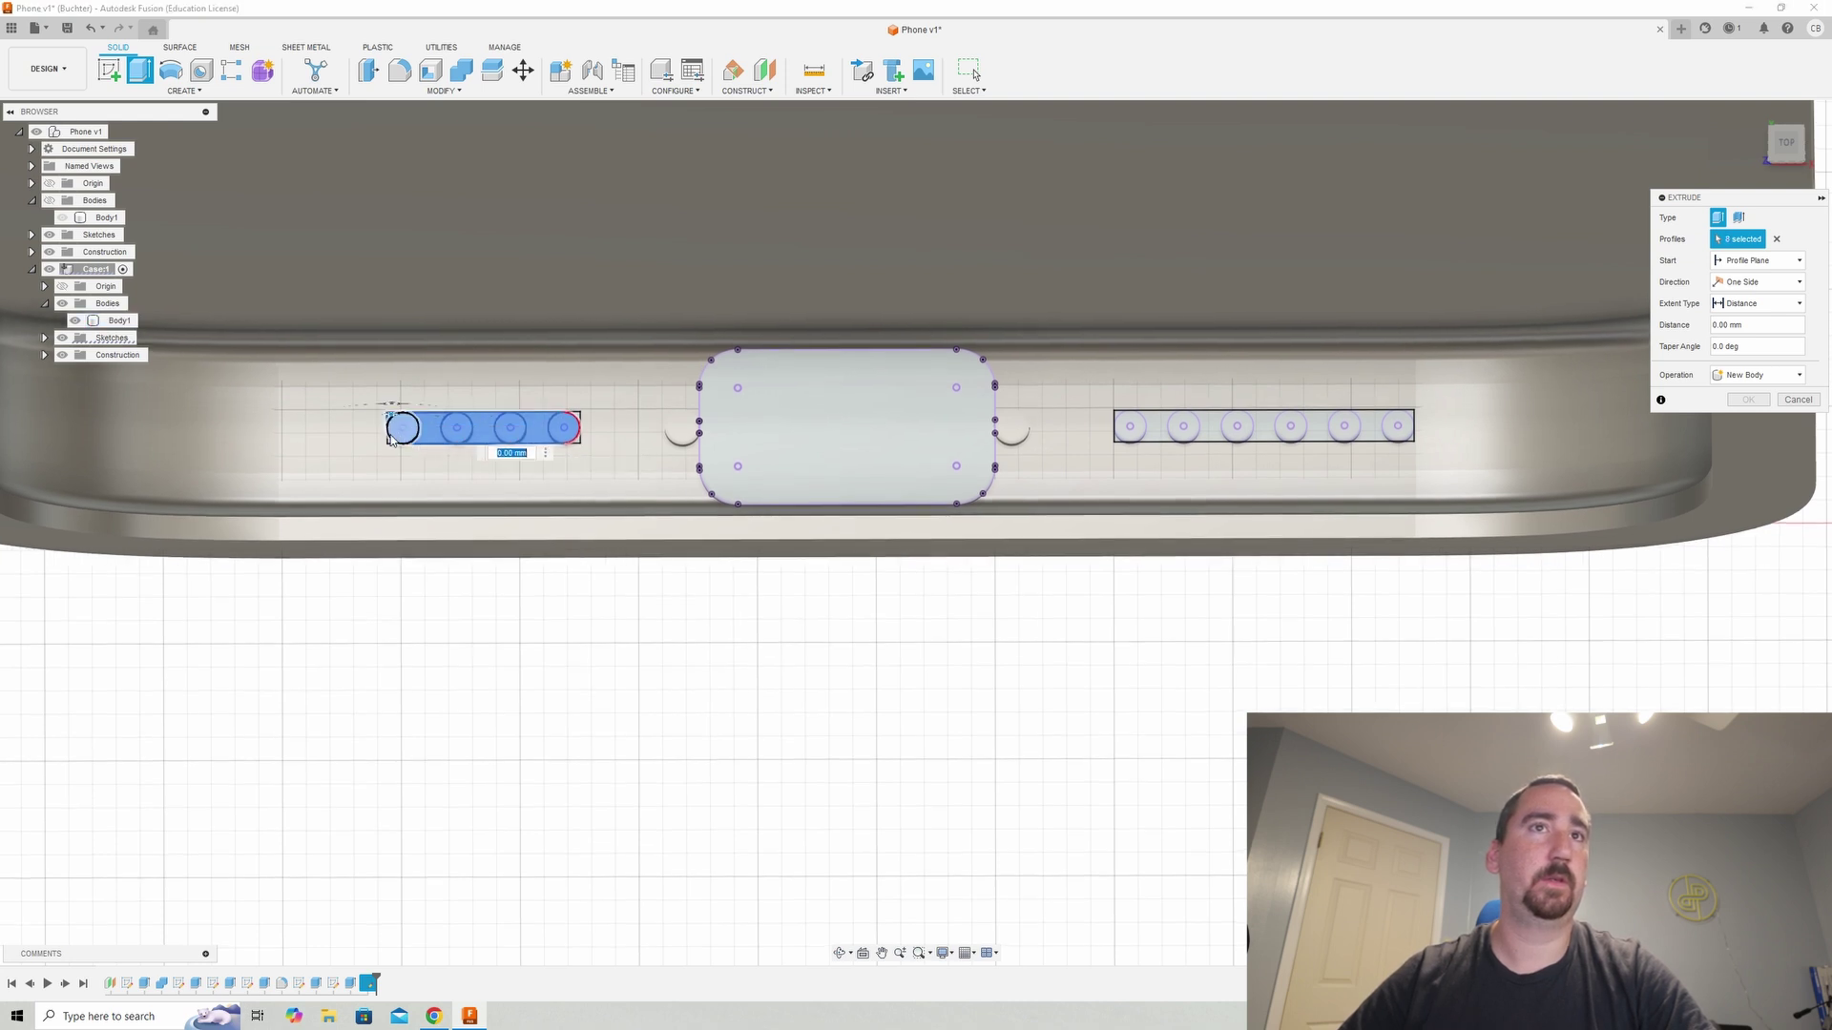
click(399, 438)
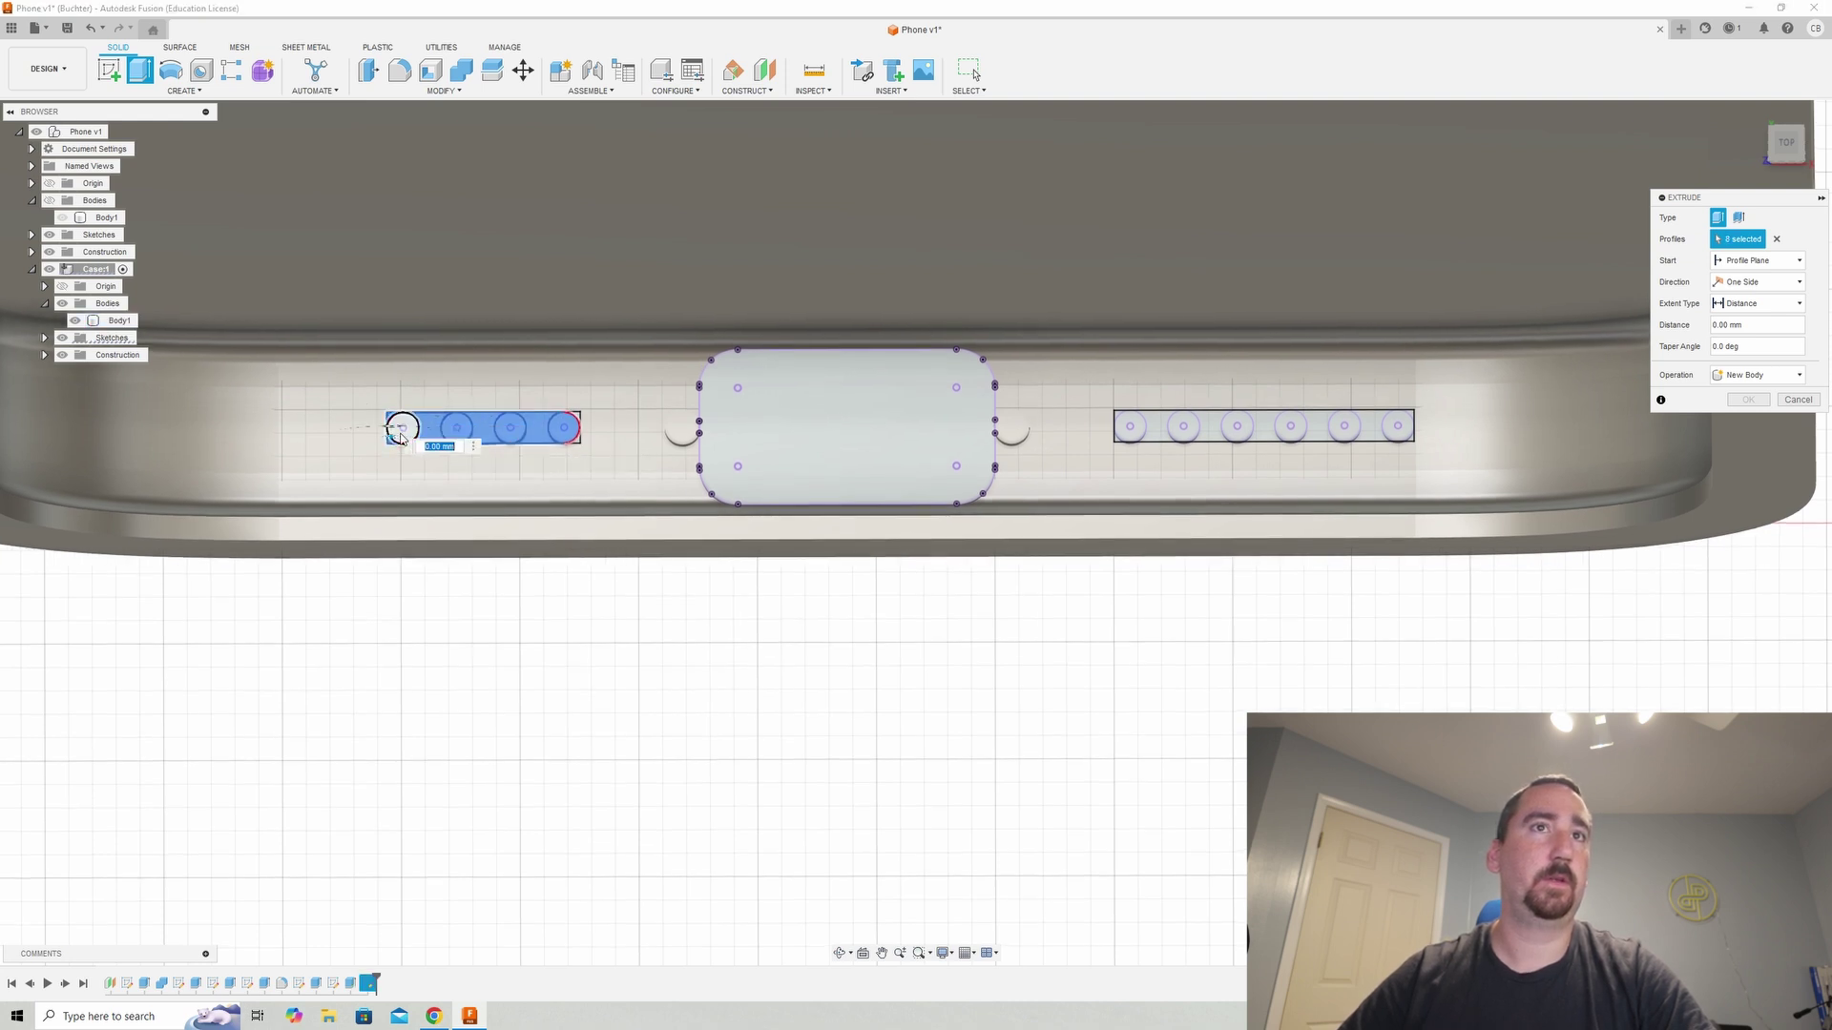
click(578, 417)
click(577, 440)
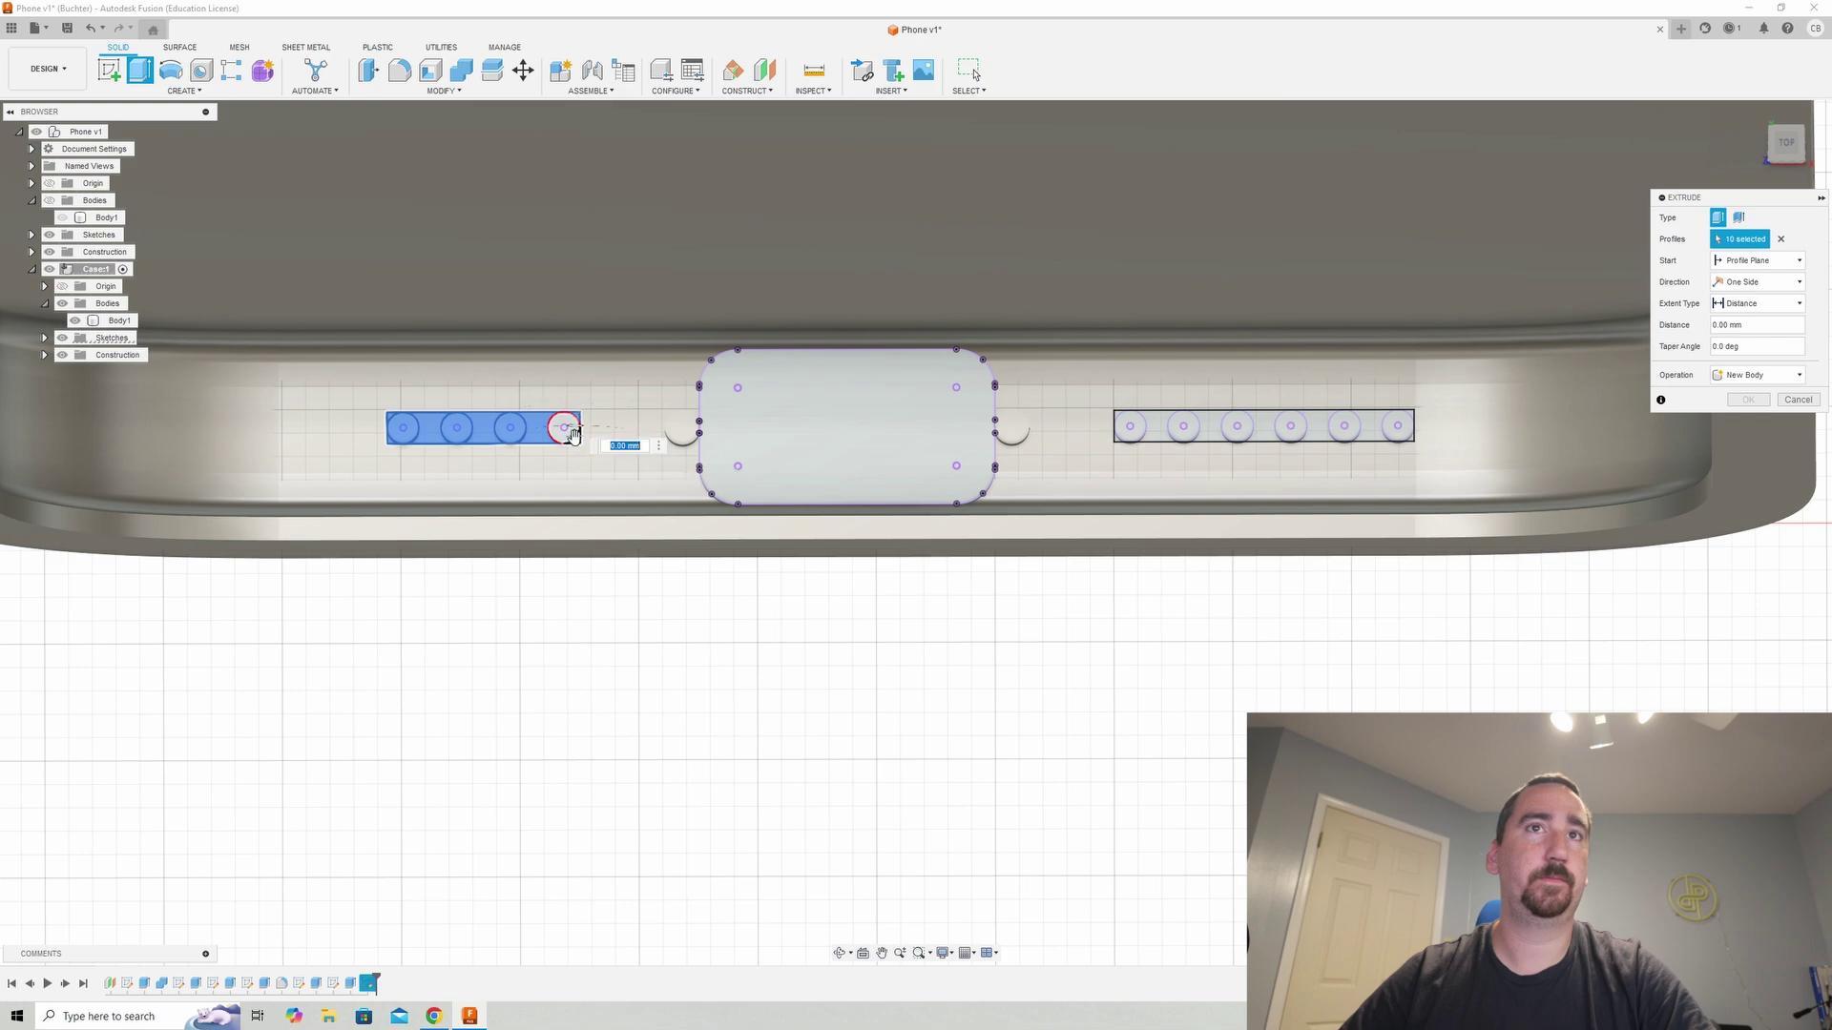
scroll(590, 446, up, 10)
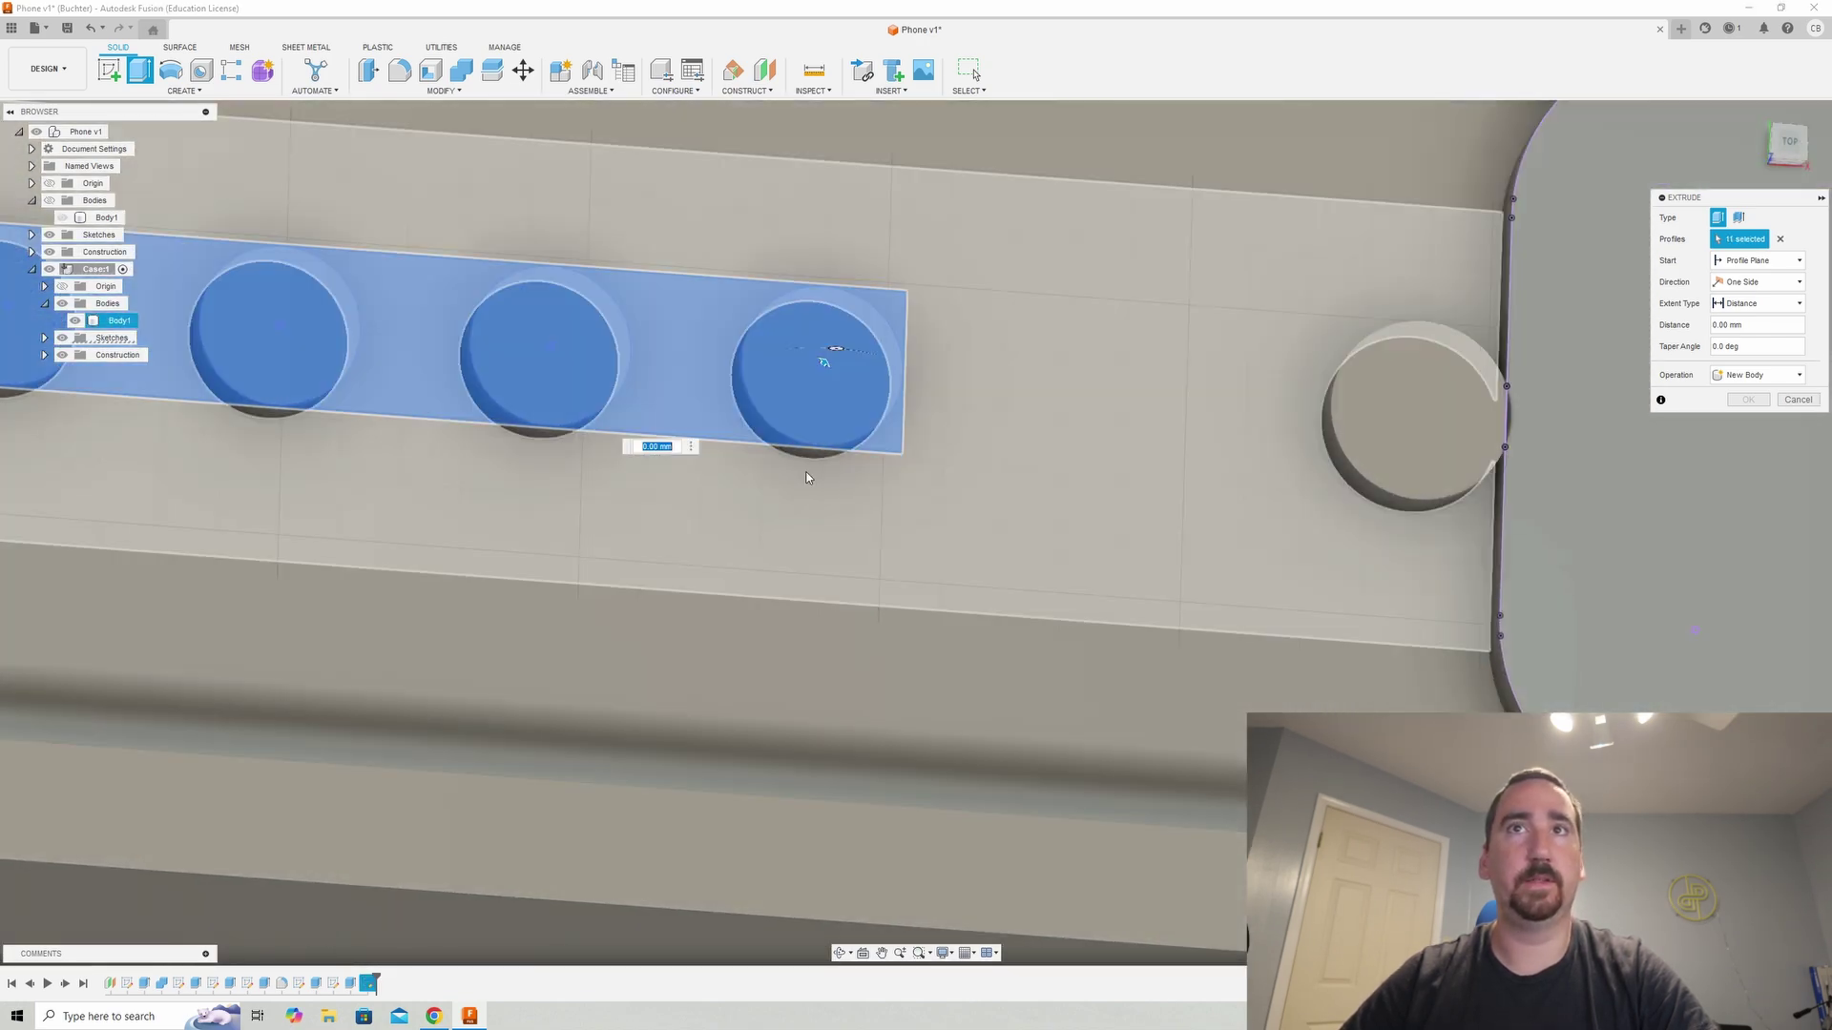
scroll(806, 477, down, 10)
click(807, 419)
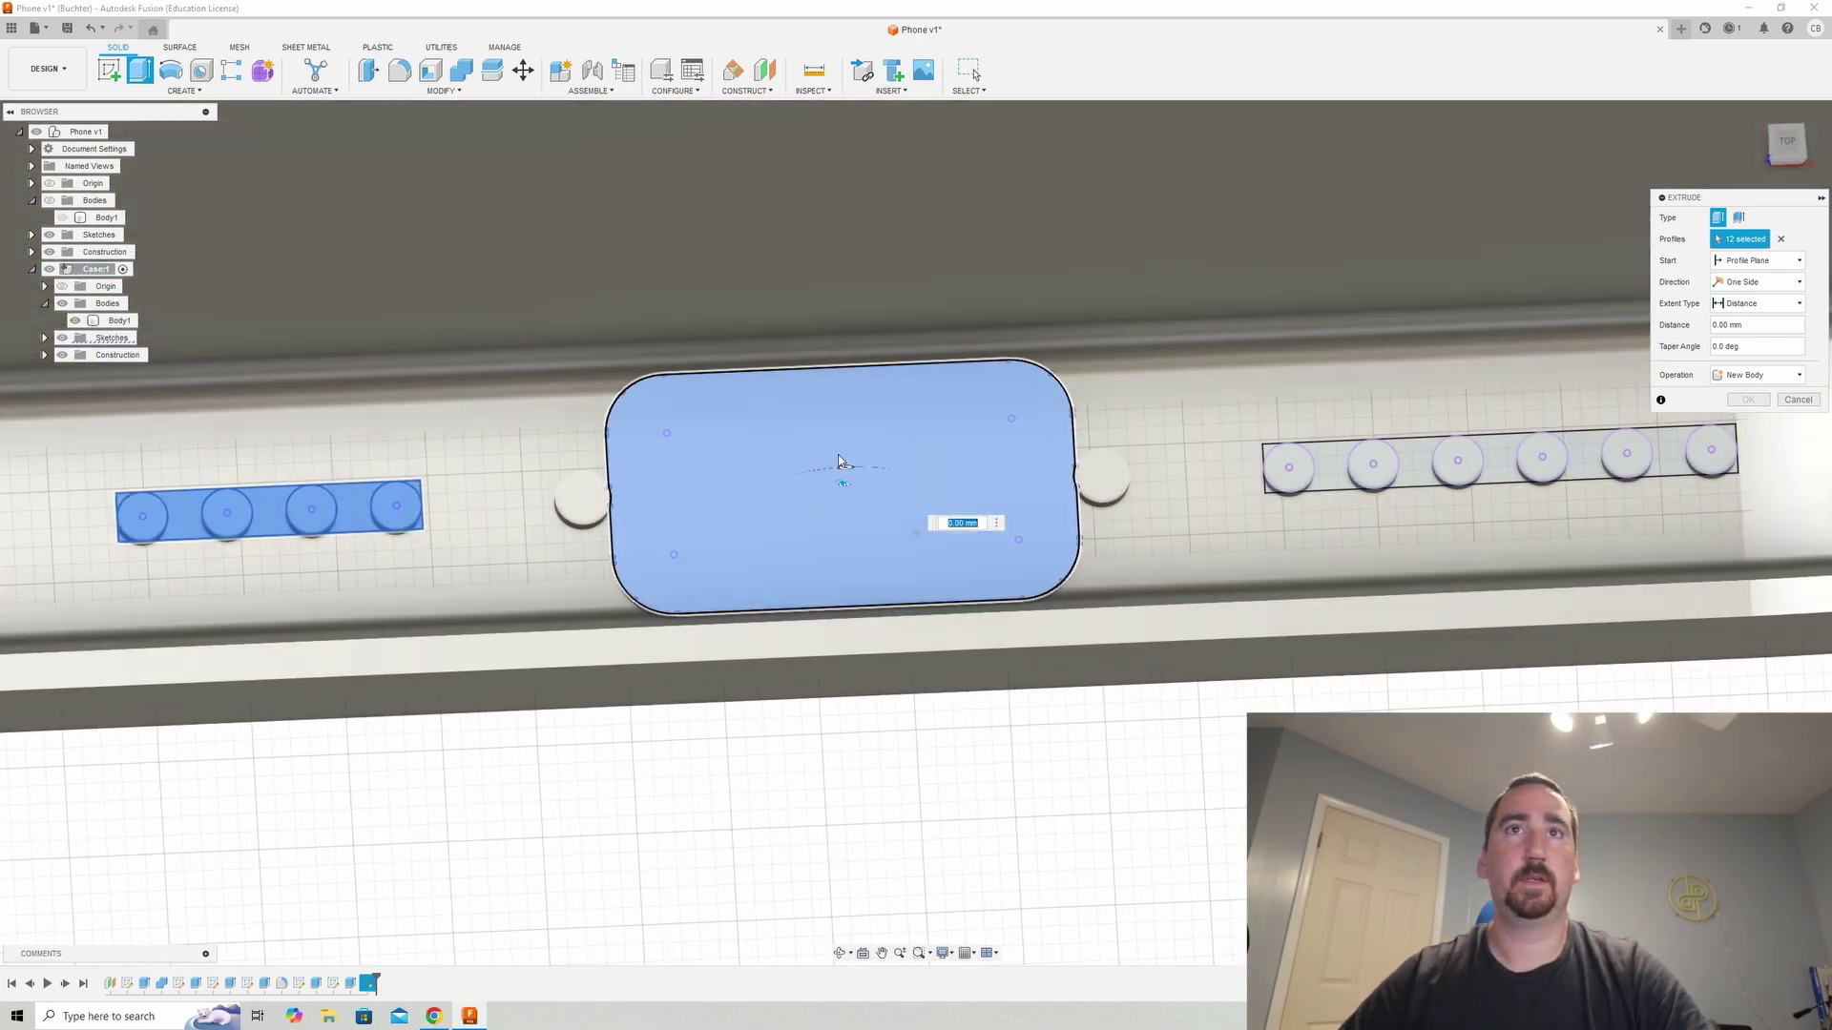
- Add the six-hole rectangle's regions from the end nearest the port up to the fourth hole to the extrusion profiles
scroll(1062, 496, up, 10)
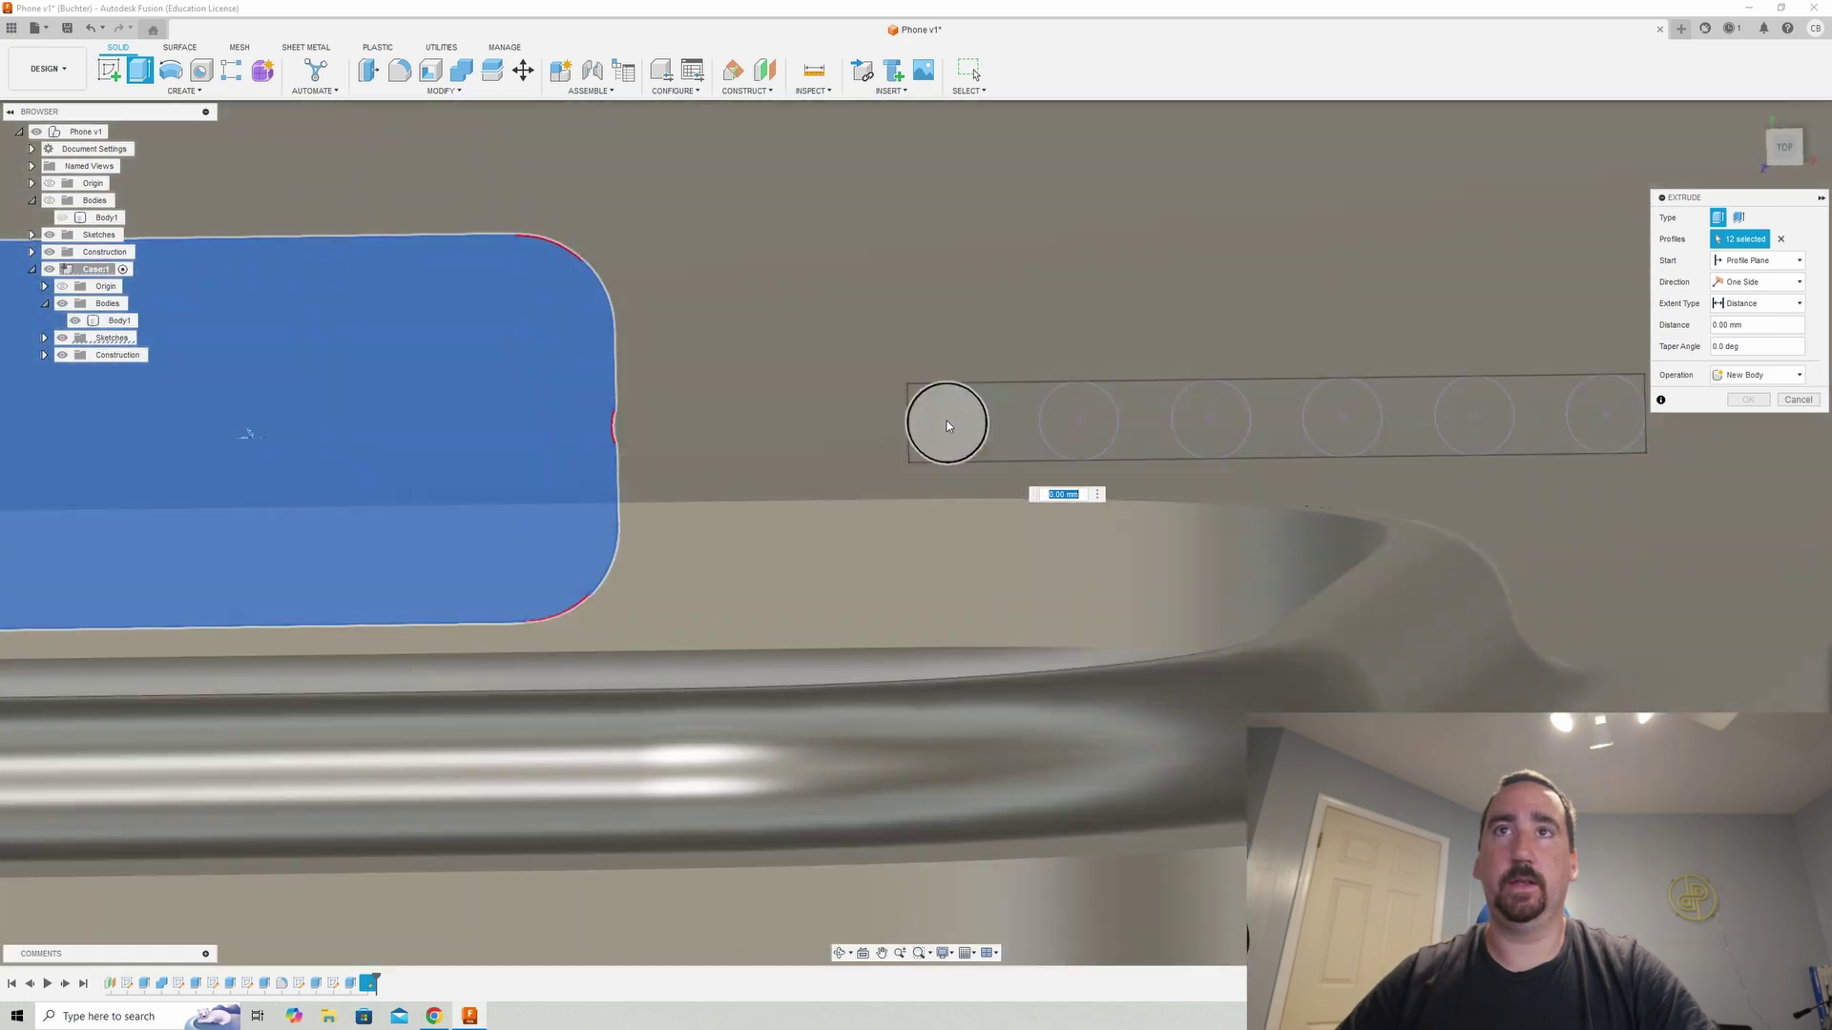
scroll(997, 632, down, 8)
scroll(859, 496, up, 8)
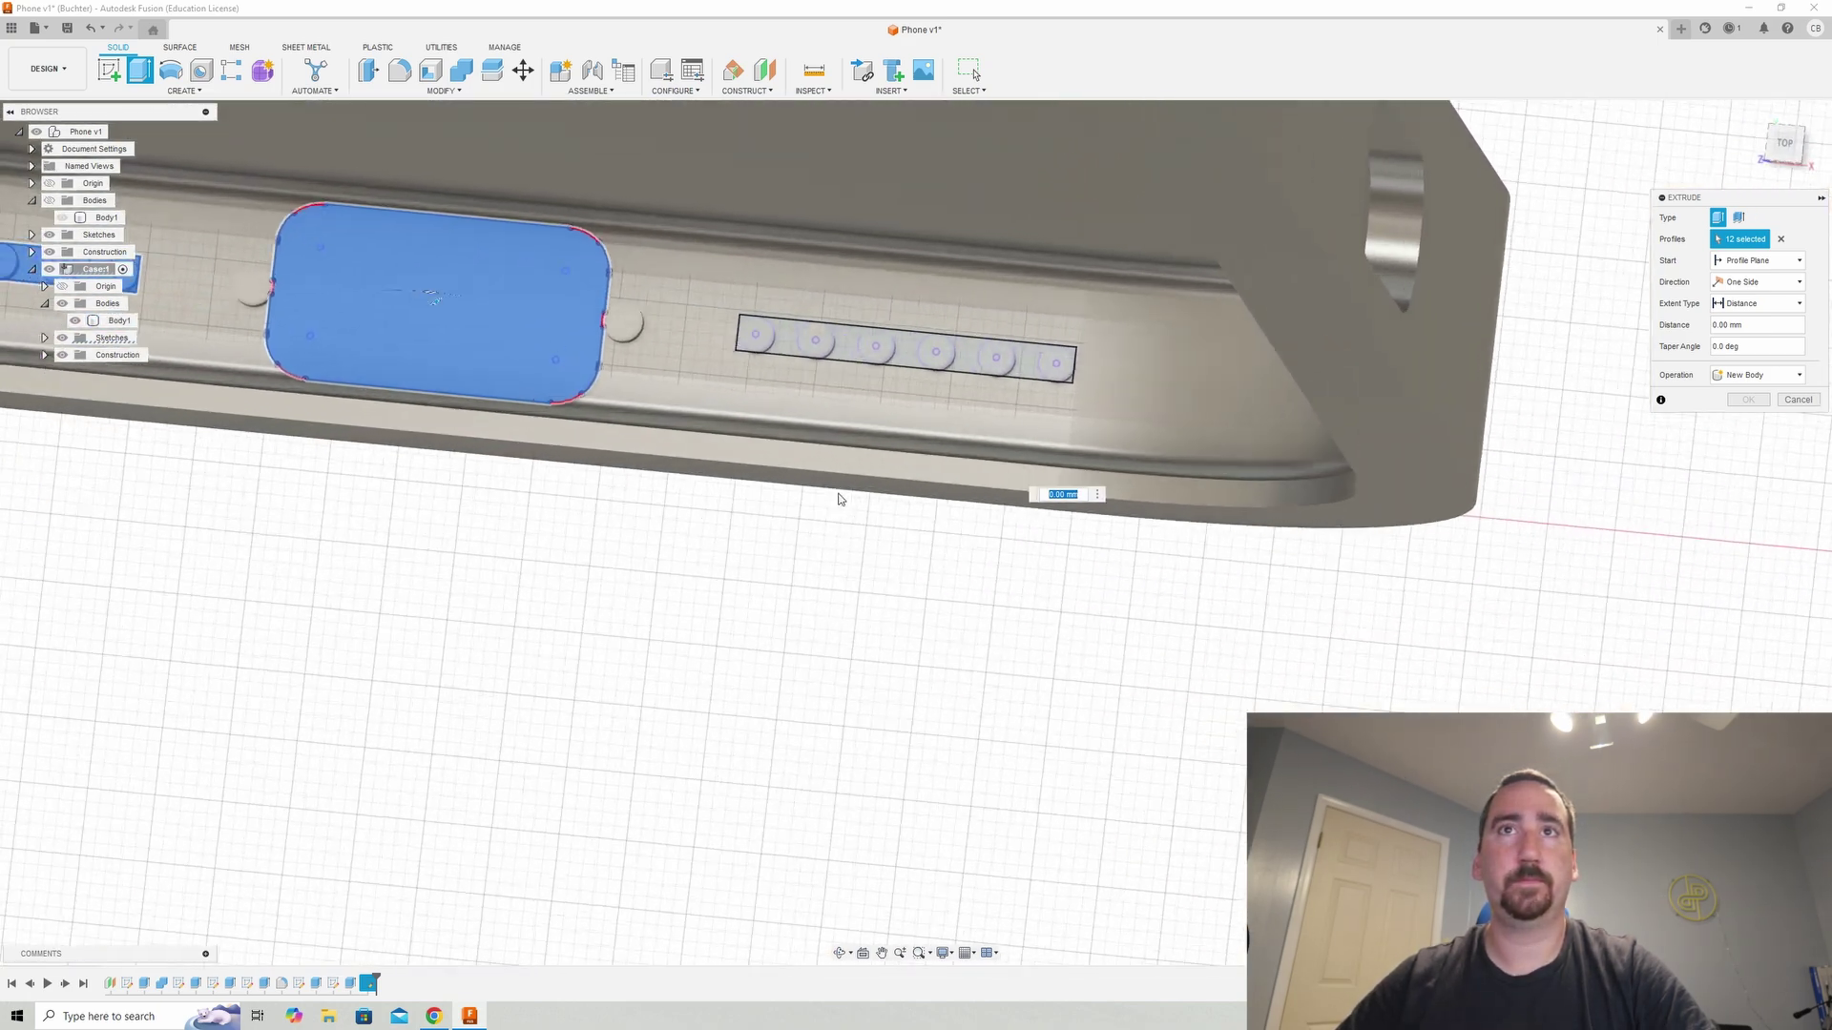
scroll(864, 377, up, 5)
click(611, 377)
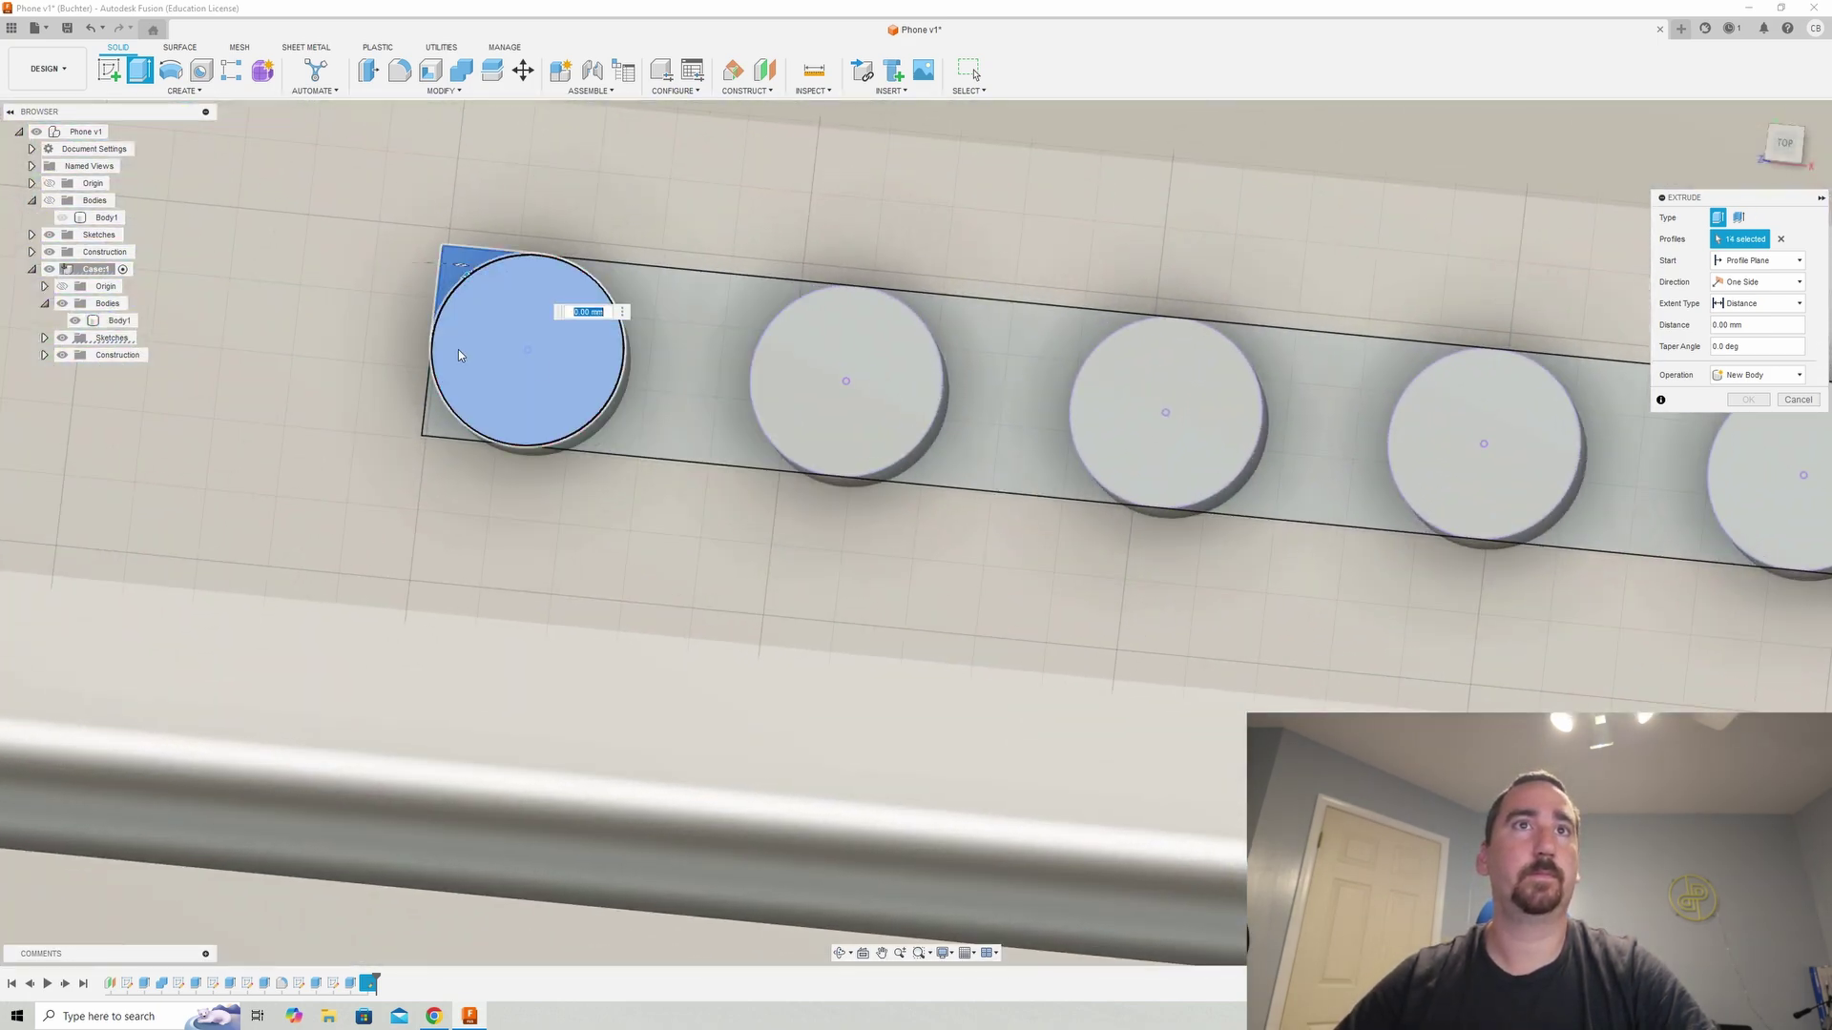
click(725, 387)
click(906, 401)
click(1031, 405)
click(1221, 420)
middle_drag(1313, 409, 1236, 379)
click(1236, 380)
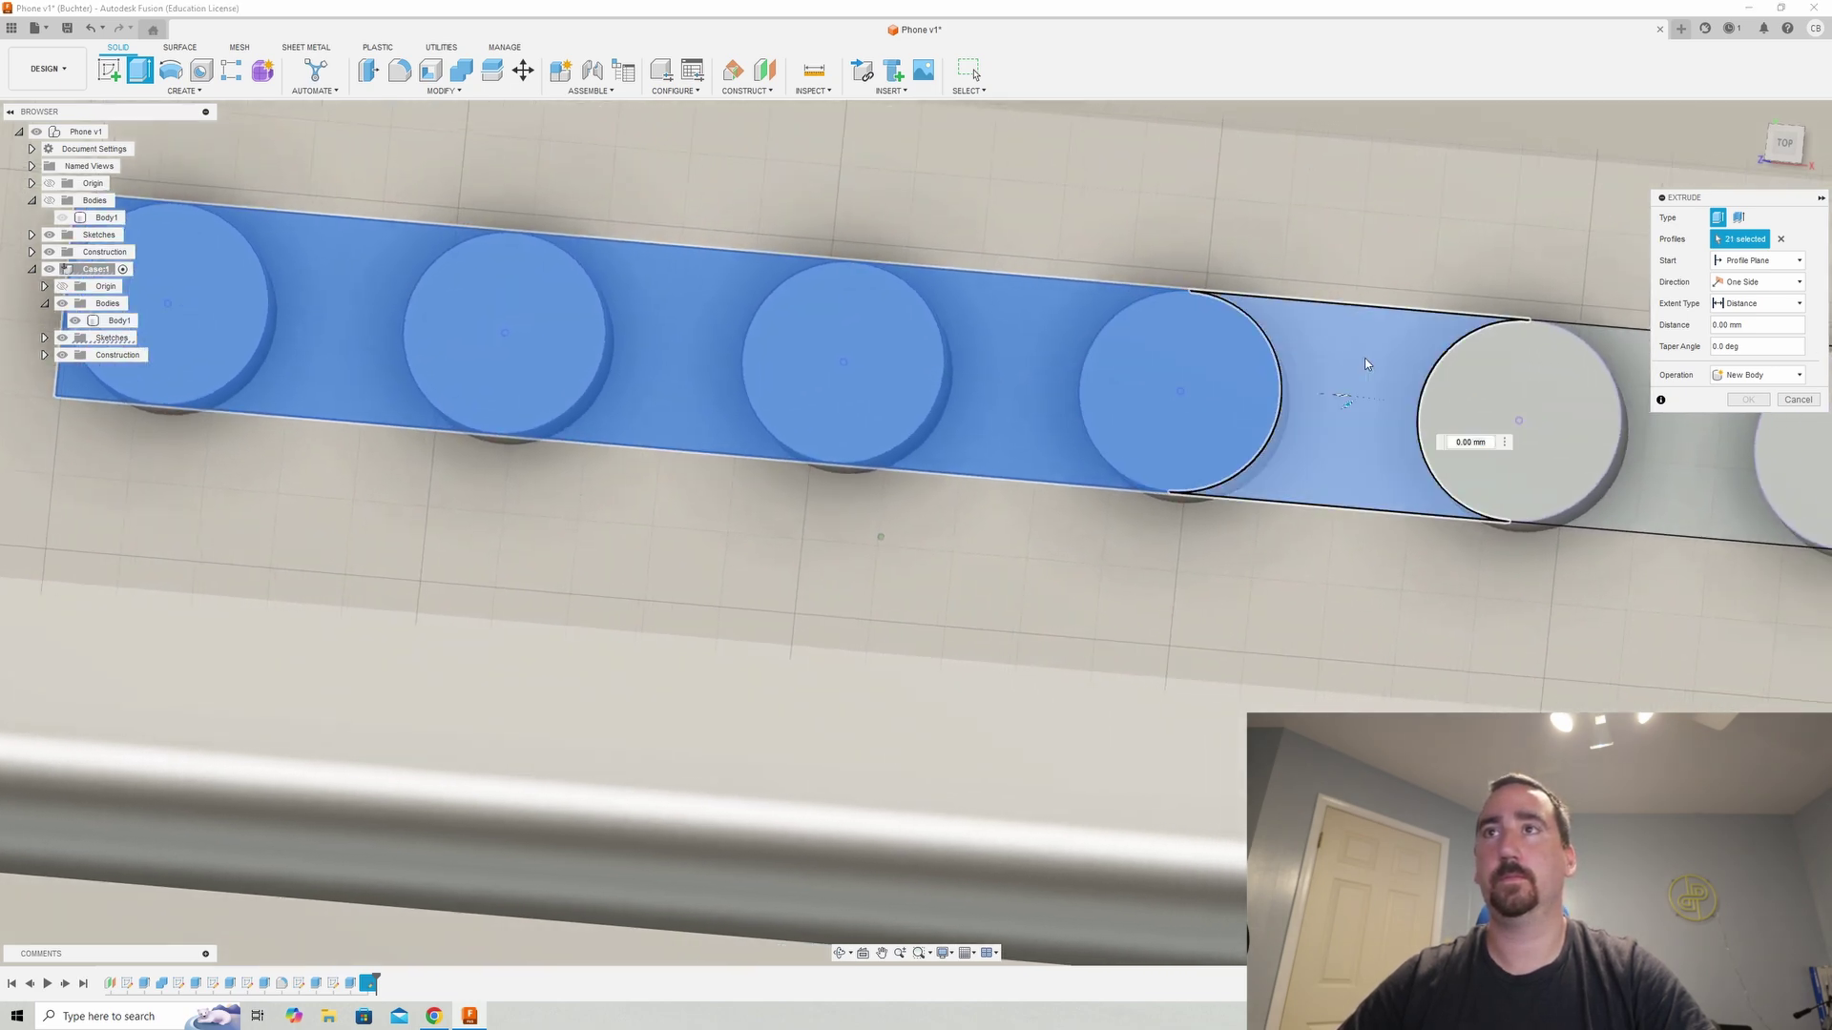
- Add the six-hole rectangle's remaining regions, from beyond the fourth hole to the far corner pieces, to the extrusion profiles
click(1374, 408)
click(1481, 403)
middle_drag(1717, 420, 1571, 425)
click(1488, 431)
click(1620, 435)
middle_drag(1684, 491, 1449, 500)
click(1463, 547)
click(1476, 391)
scroll(1410, 485, down, 6)
middle_drag(1335, 702, 1374, 474)
scroll(1374, 471, down, 6)
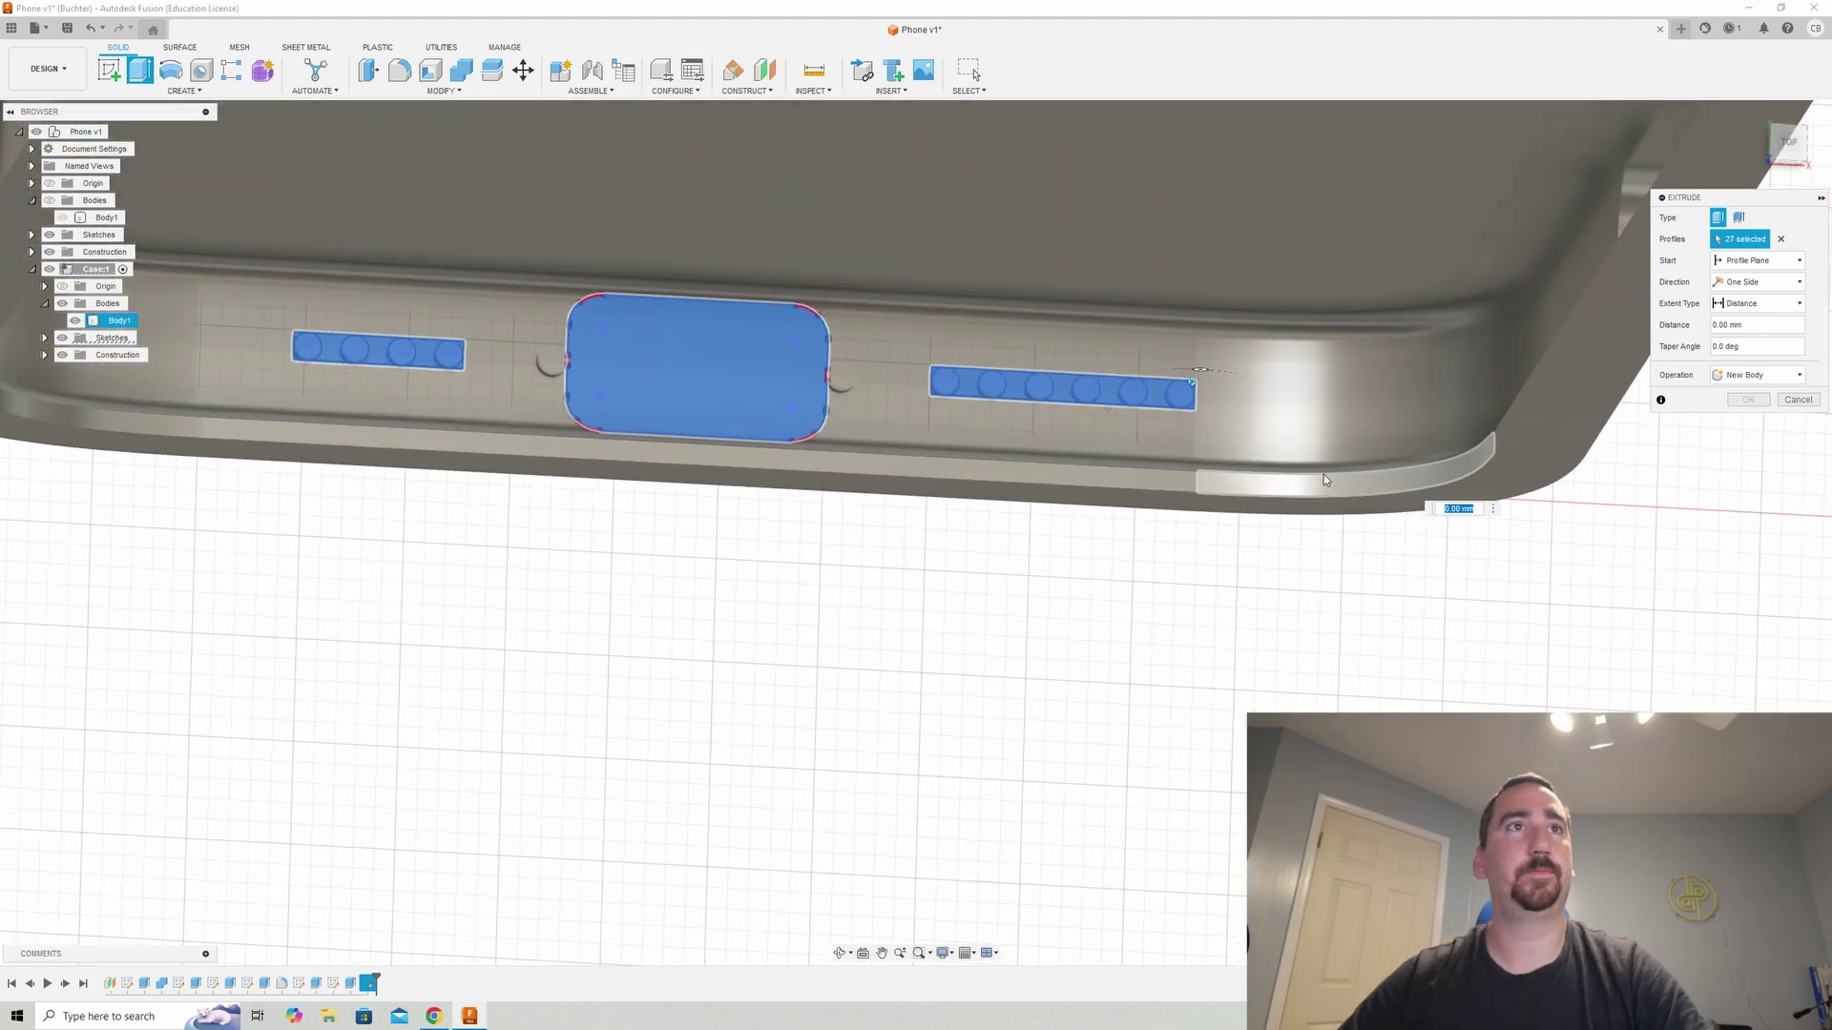
- Cut the selected port and speaker profiles through the case wall, with the extent To Object at the case's outer bottom face
click(1755, 375)
click(1757, 411)
click(1773, 304)
click(1760, 337)
shift+middle_drag(1650, 364, 940, 582)
click(944, 364)
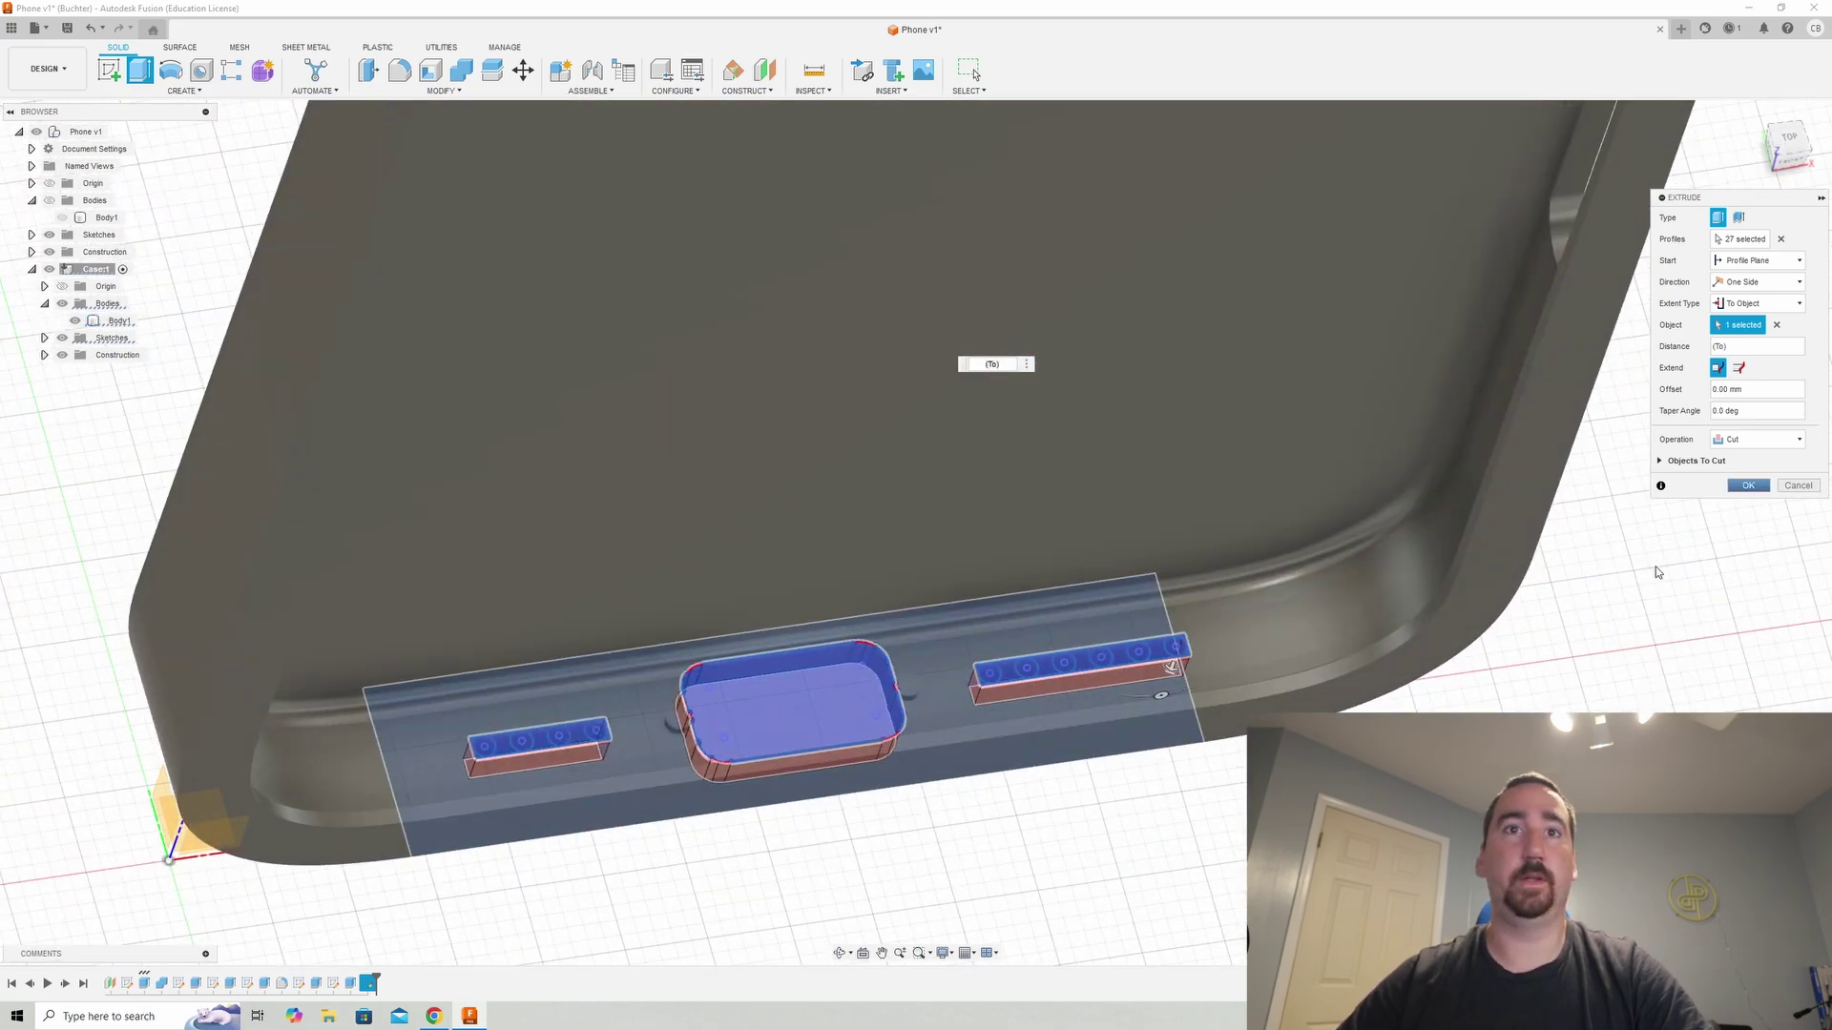
click(1748, 486)
- Edit the port and speaker cut to exclude the four corner regions of the four-hole slot, rounding its ends
shift+middle_drag(1135, 625, 1084, 683)
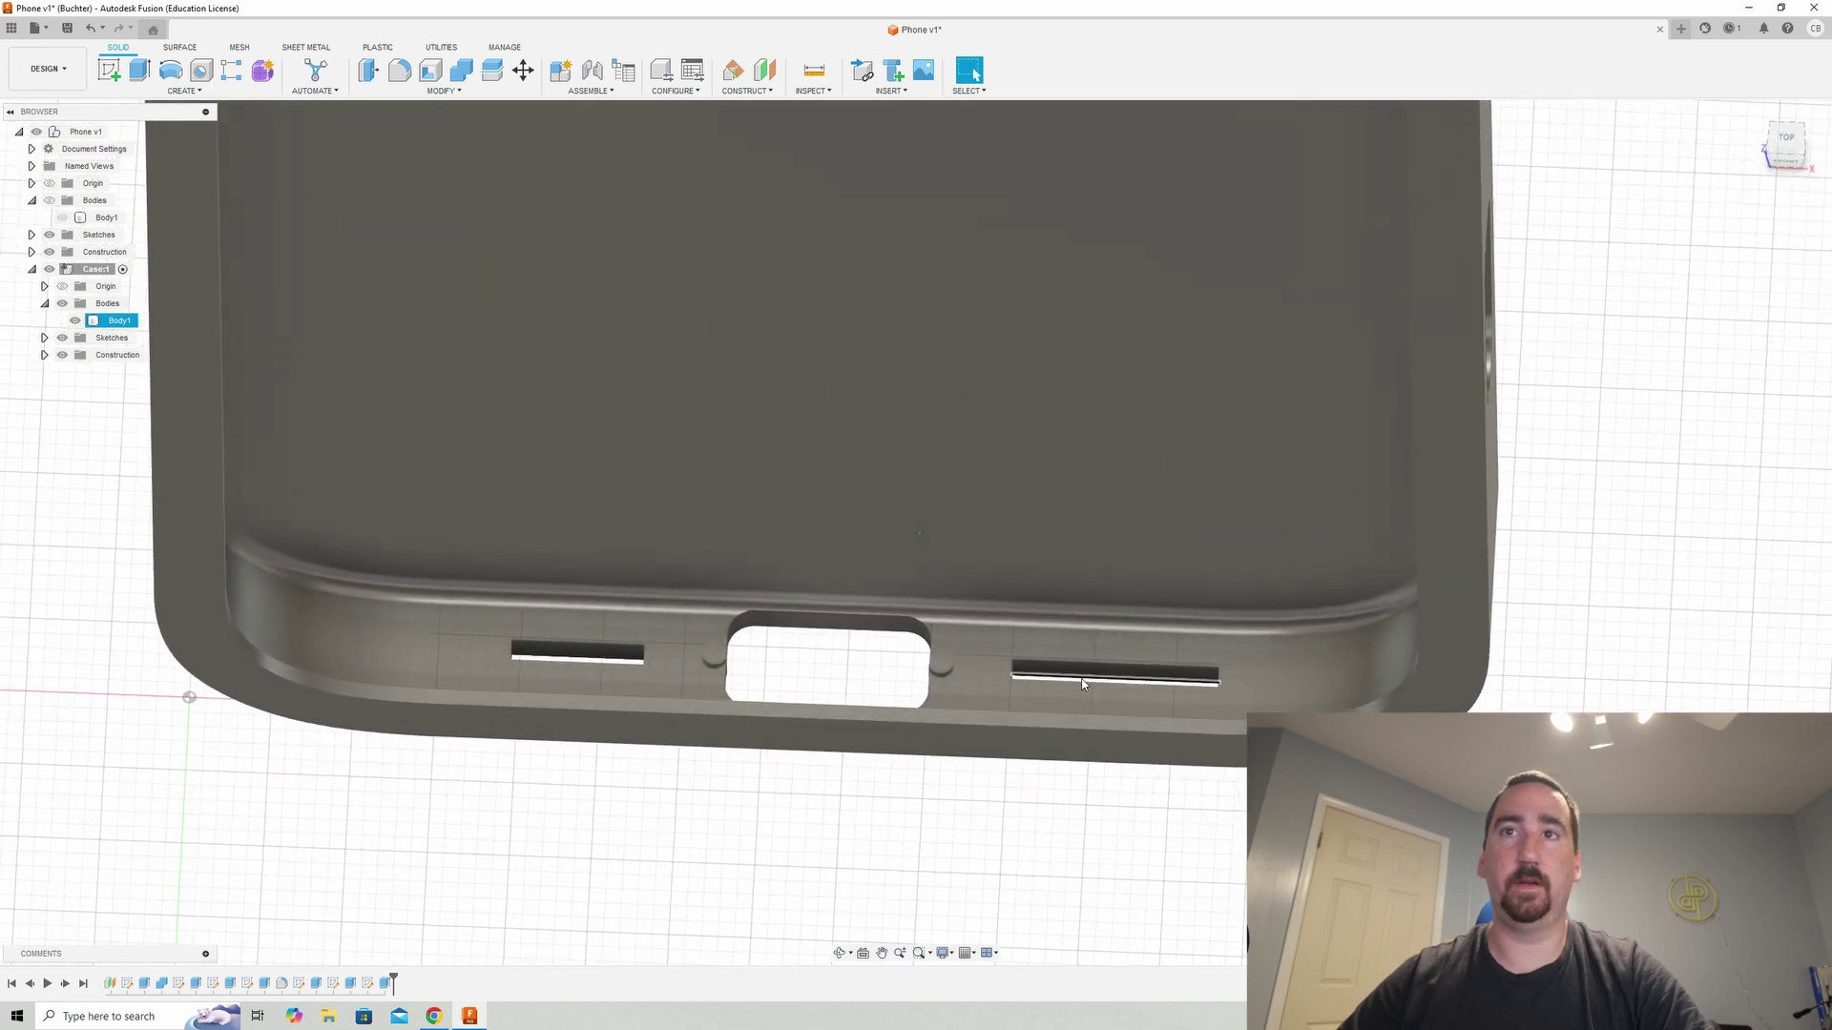
double_click(371, 985)
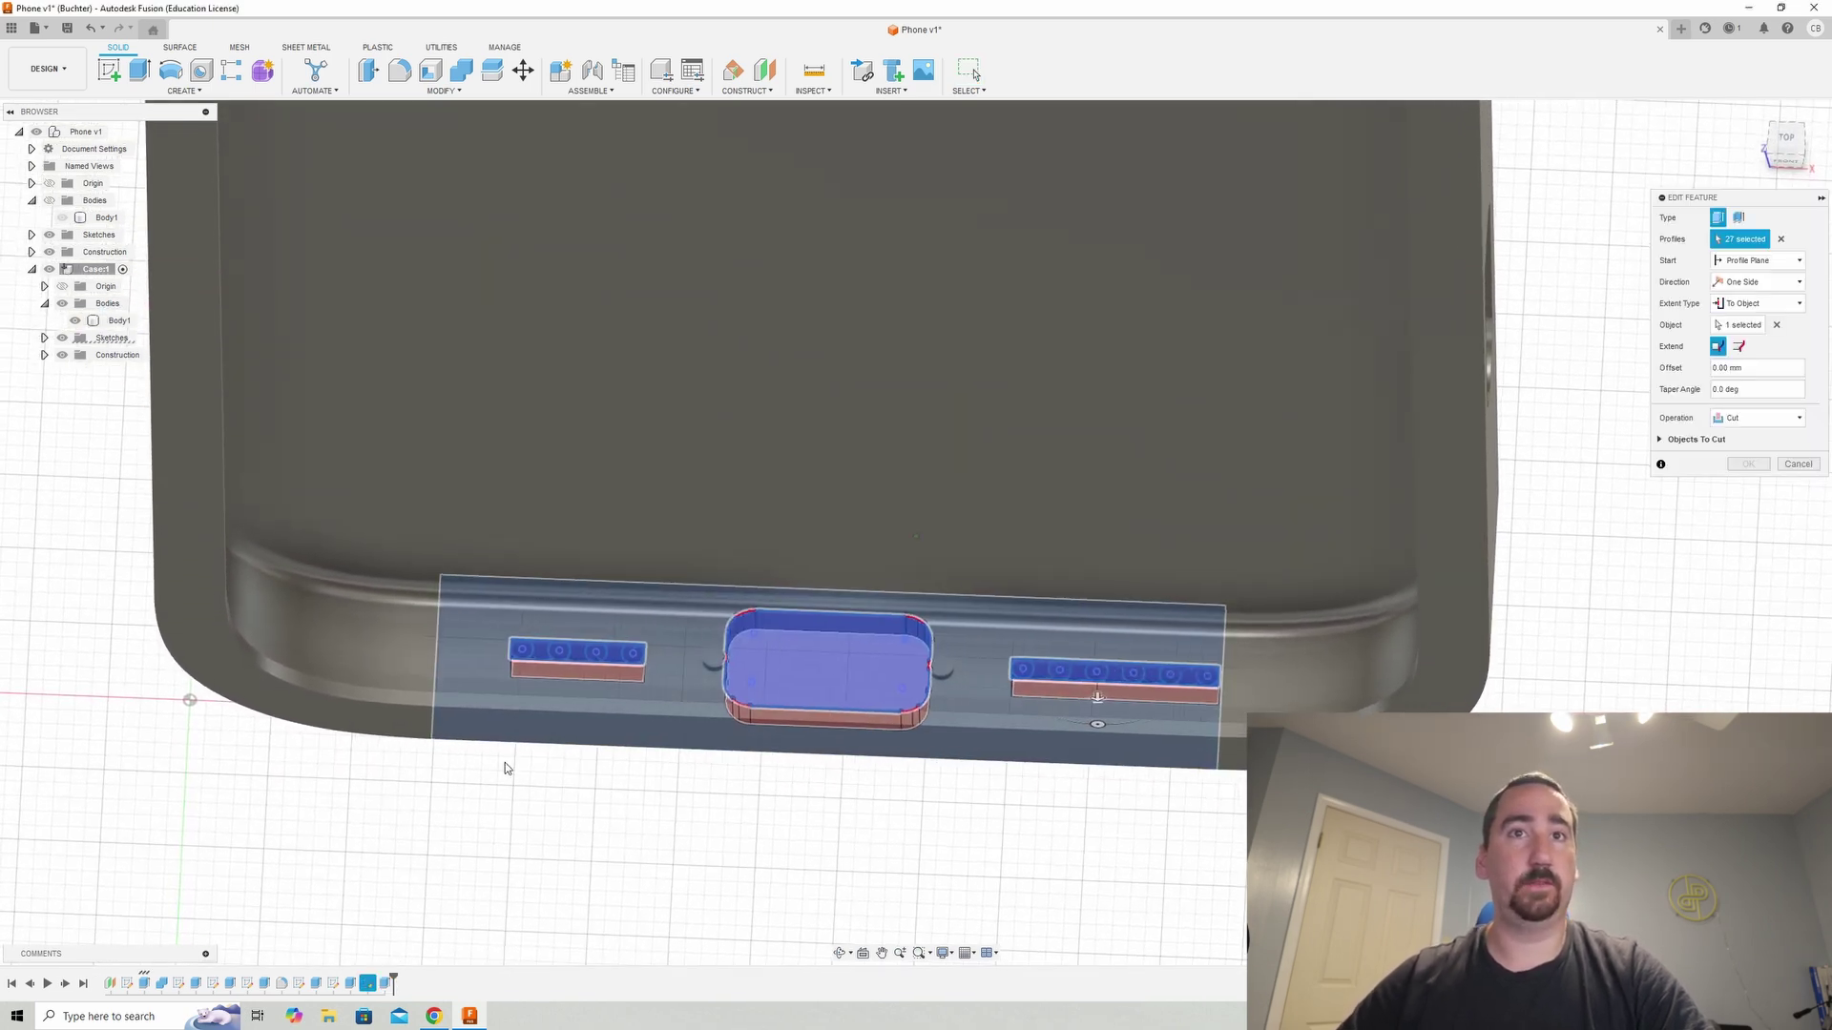
shift+middle_drag(526, 754, 634, 640)
scroll(620, 672, up, 3)
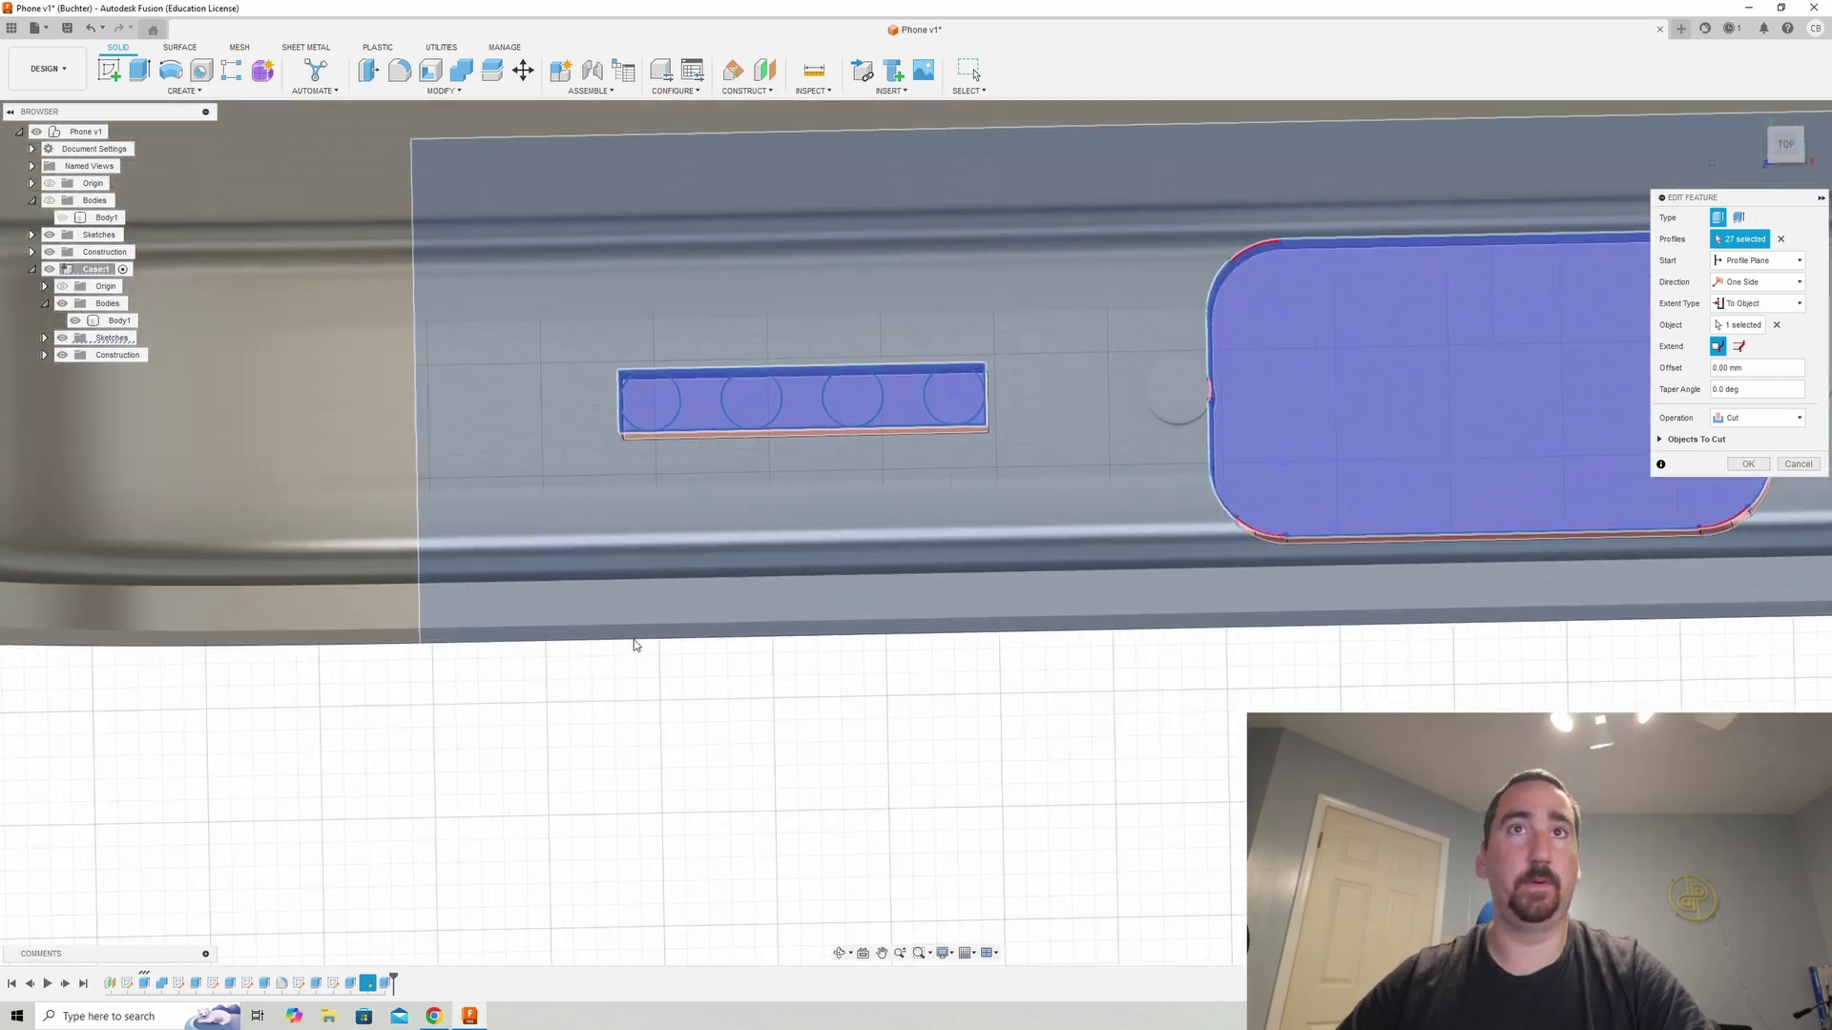
scroll(610, 477, up, 3)
click(560, 405)
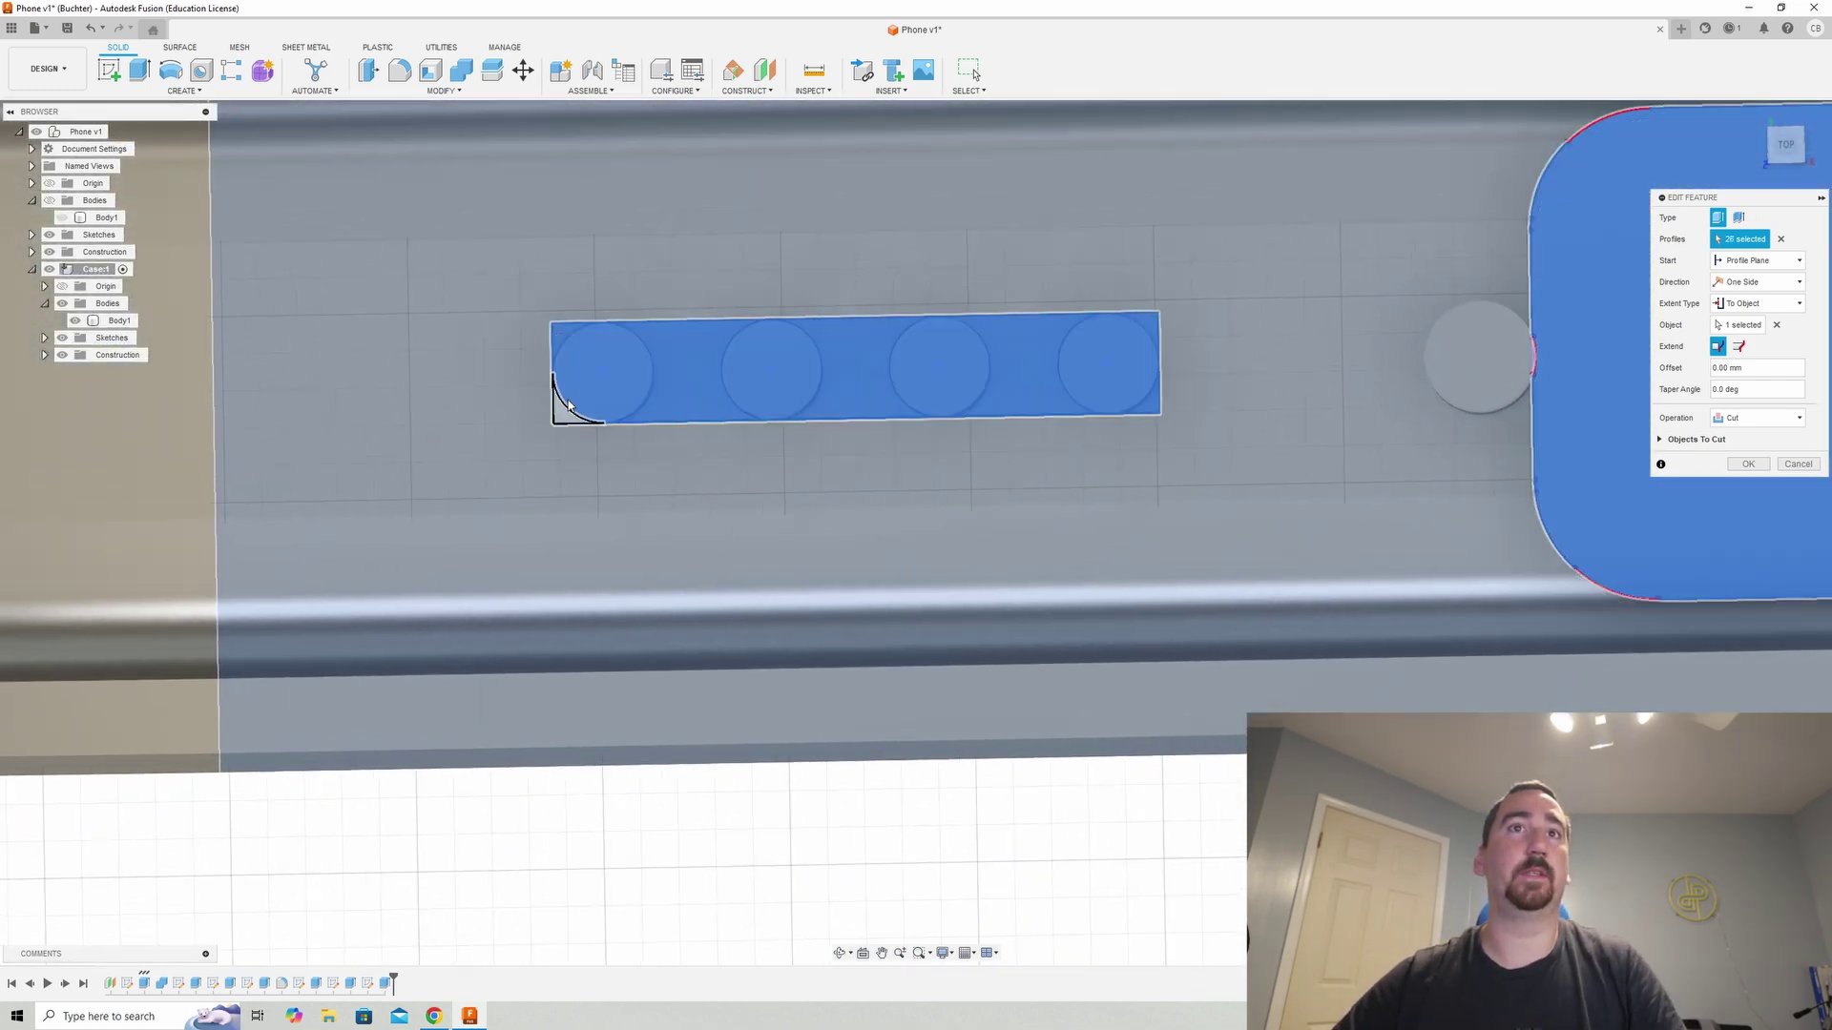
click(567, 342)
click(1151, 325)
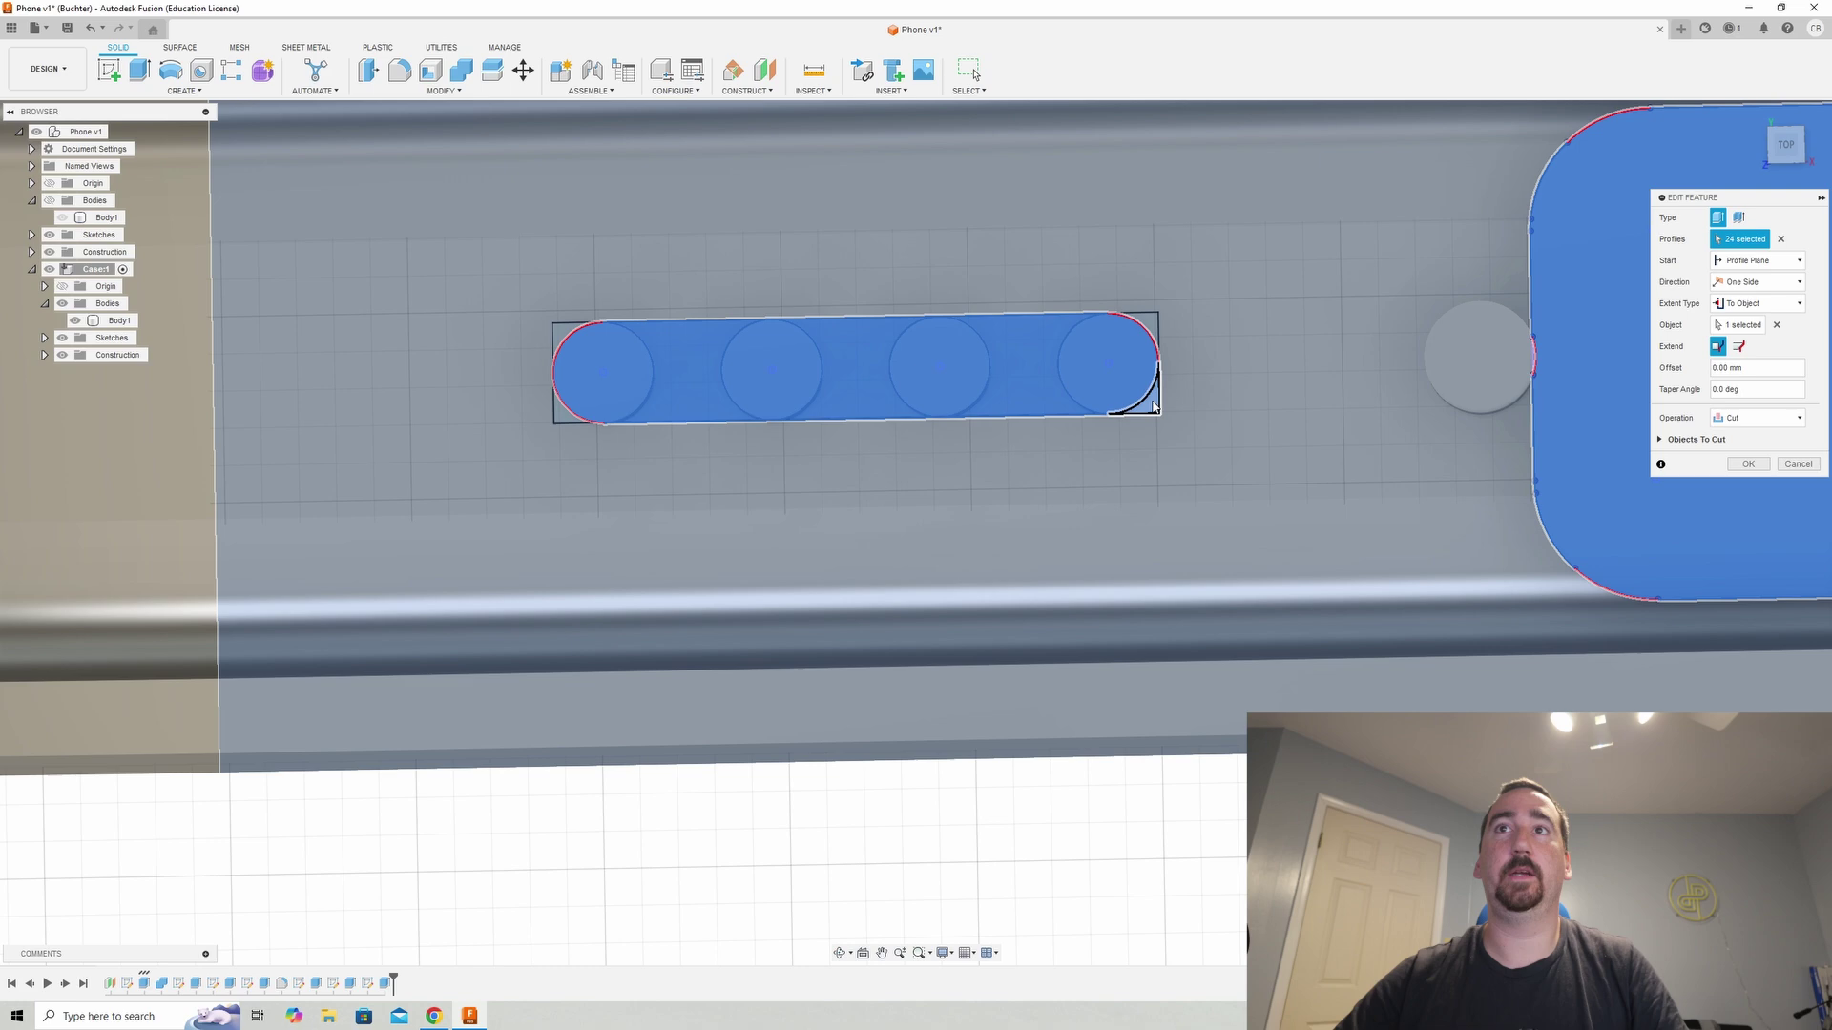
click(1153, 405)
- Exclude the corner regions of the six-hole slot from the cut as well and apply the edited extrusion
shift+middle_drag(1149, 271, 1147, 270)
shift+middle_drag(1147, 264, 954, 517)
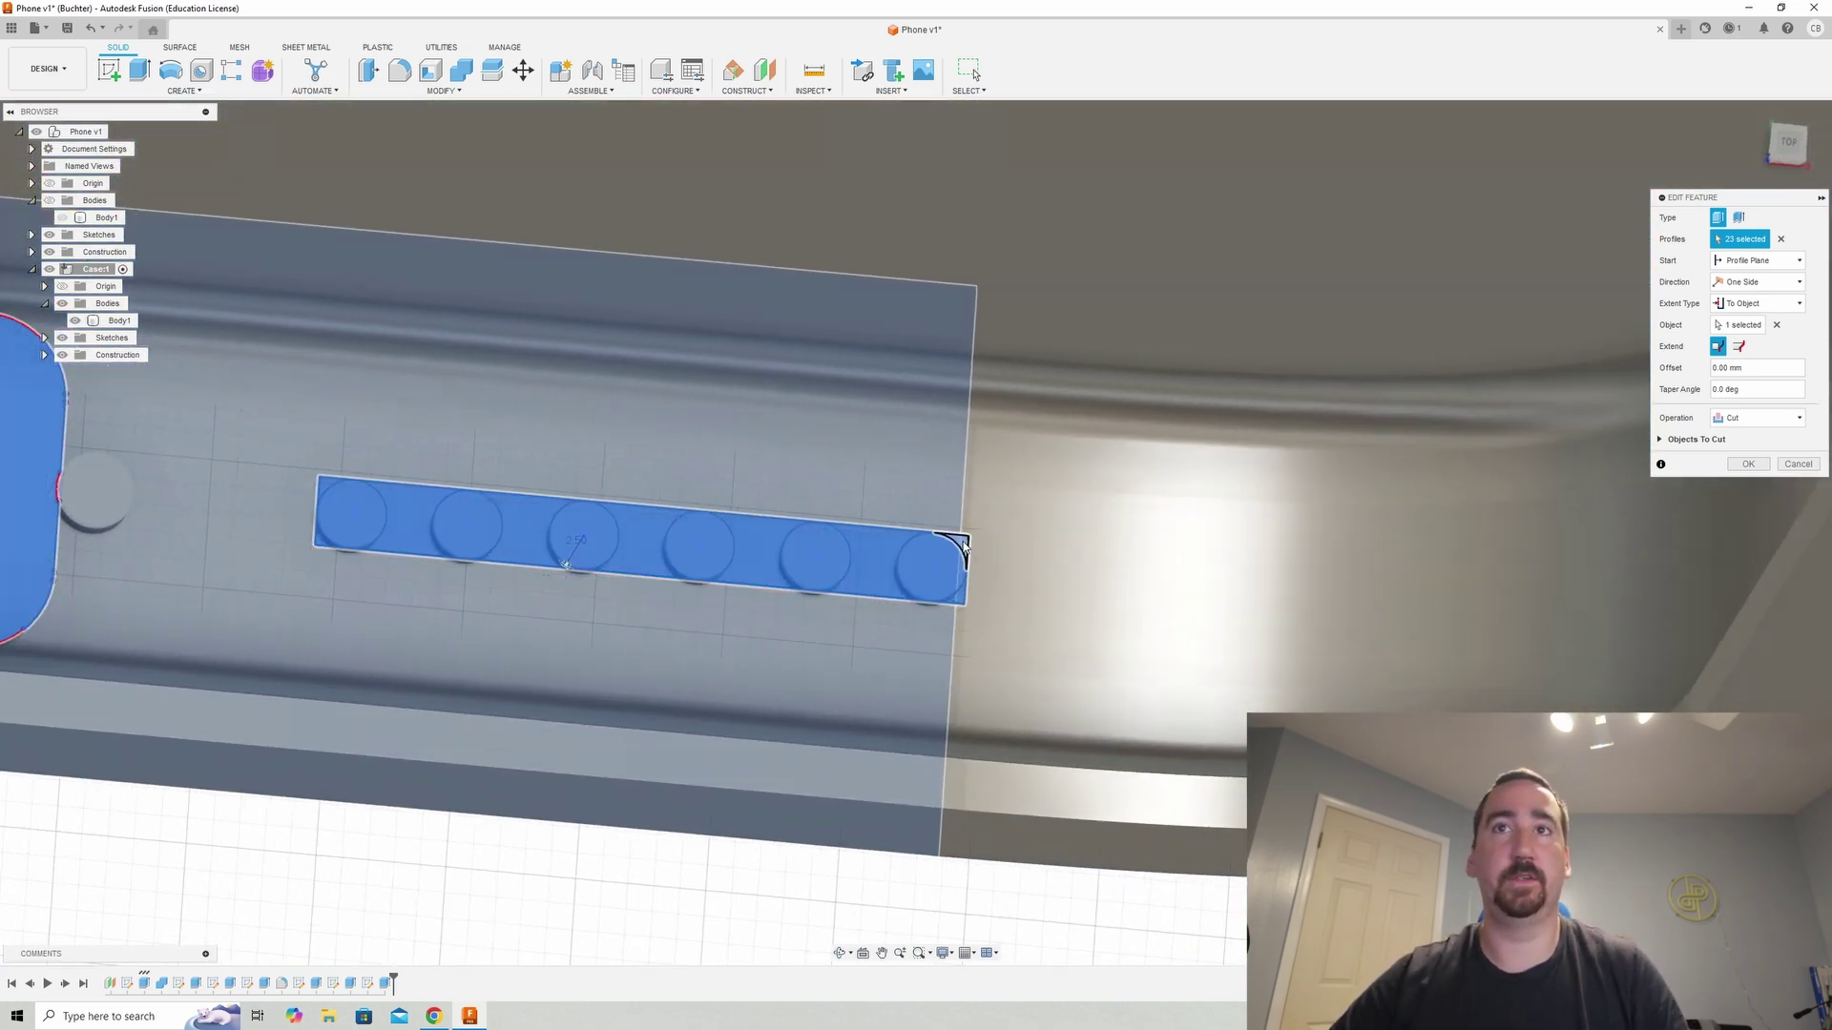
click(327, 484)
click(1752, 465)
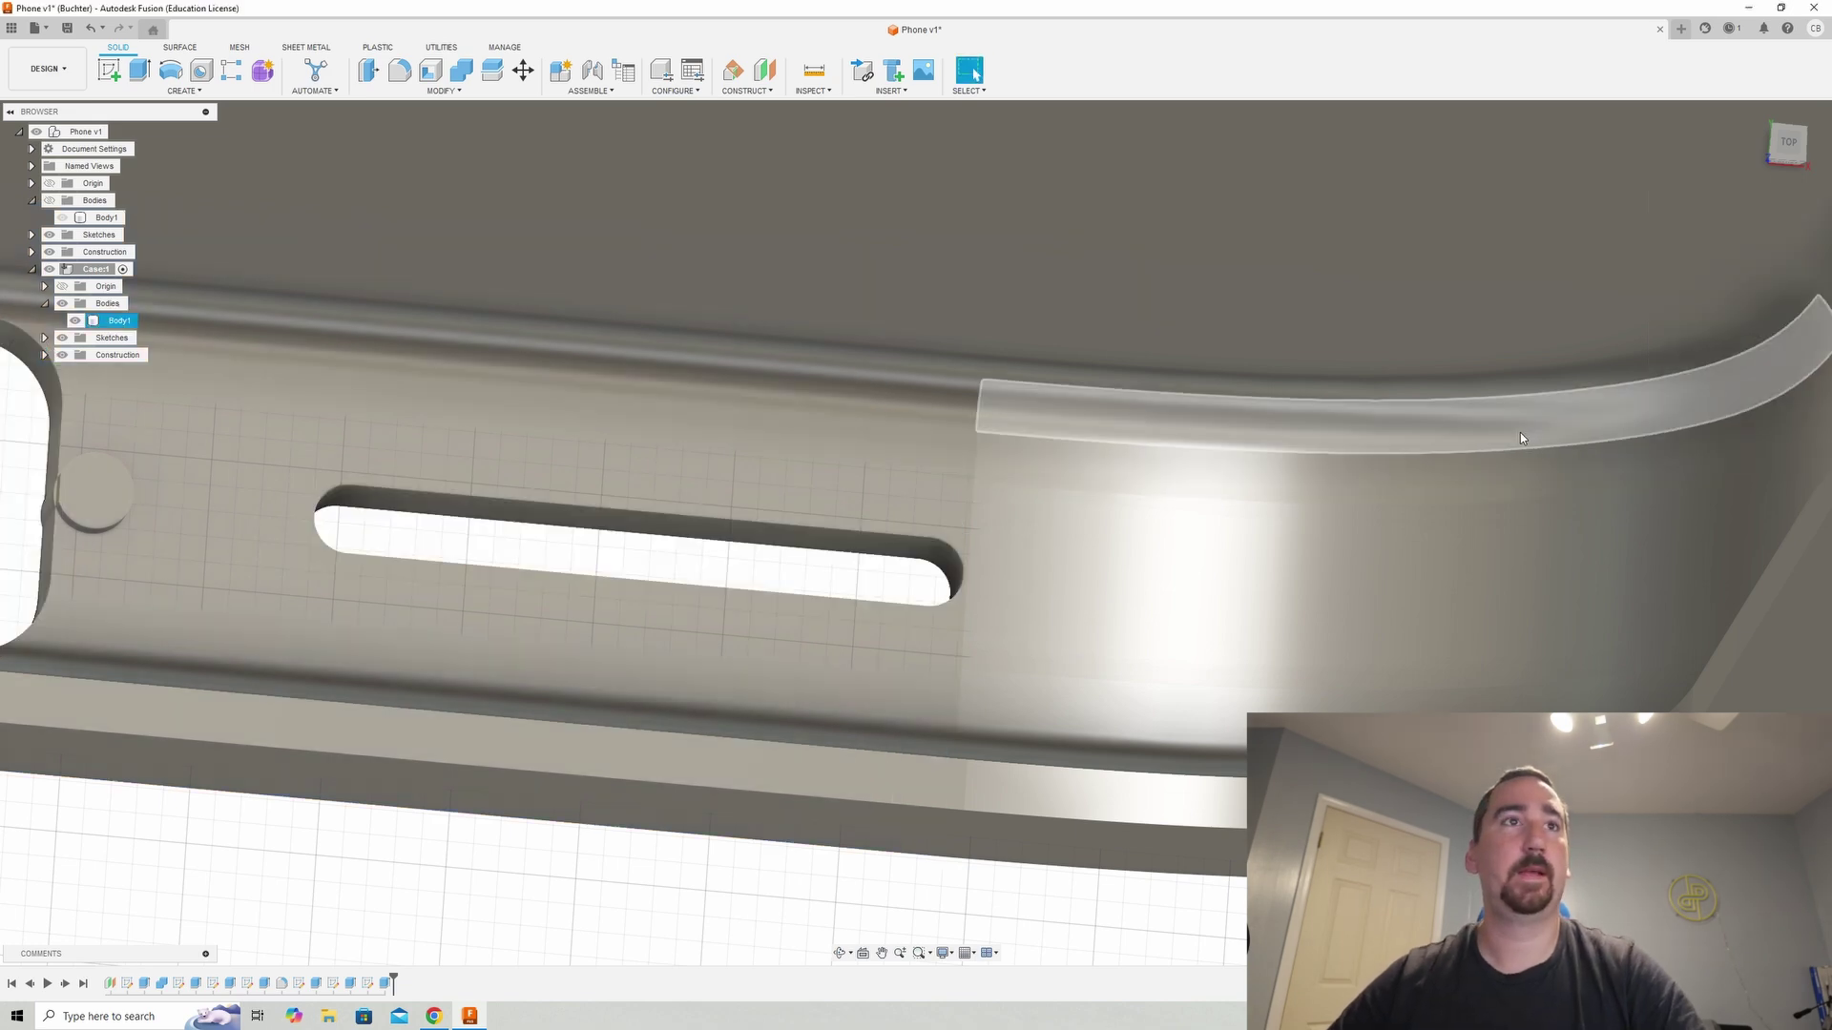
- Cut away the round boss between the charging port and the longer speaker slot, extruding its top face To Object at the inner wall face
scroll(1520, 433, down, 3)
scroll(1498, 447, down, 2)
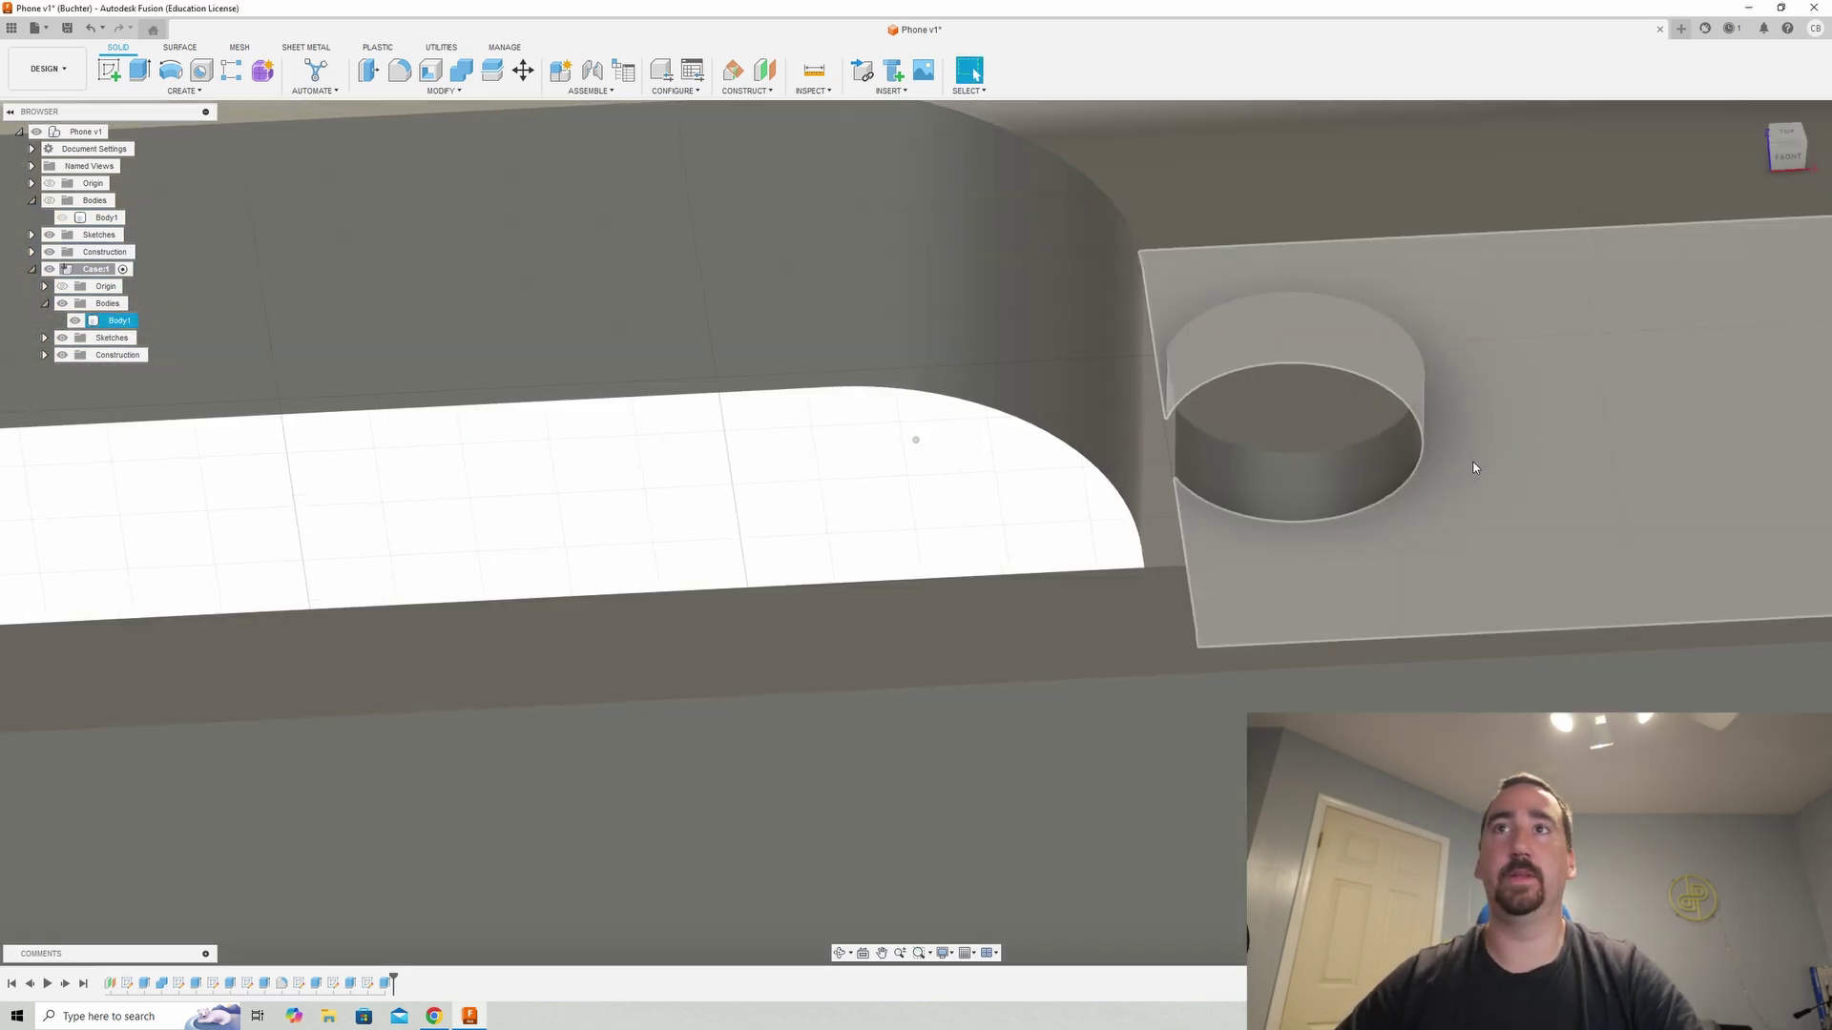
scroll(1474, 467, down, 5)
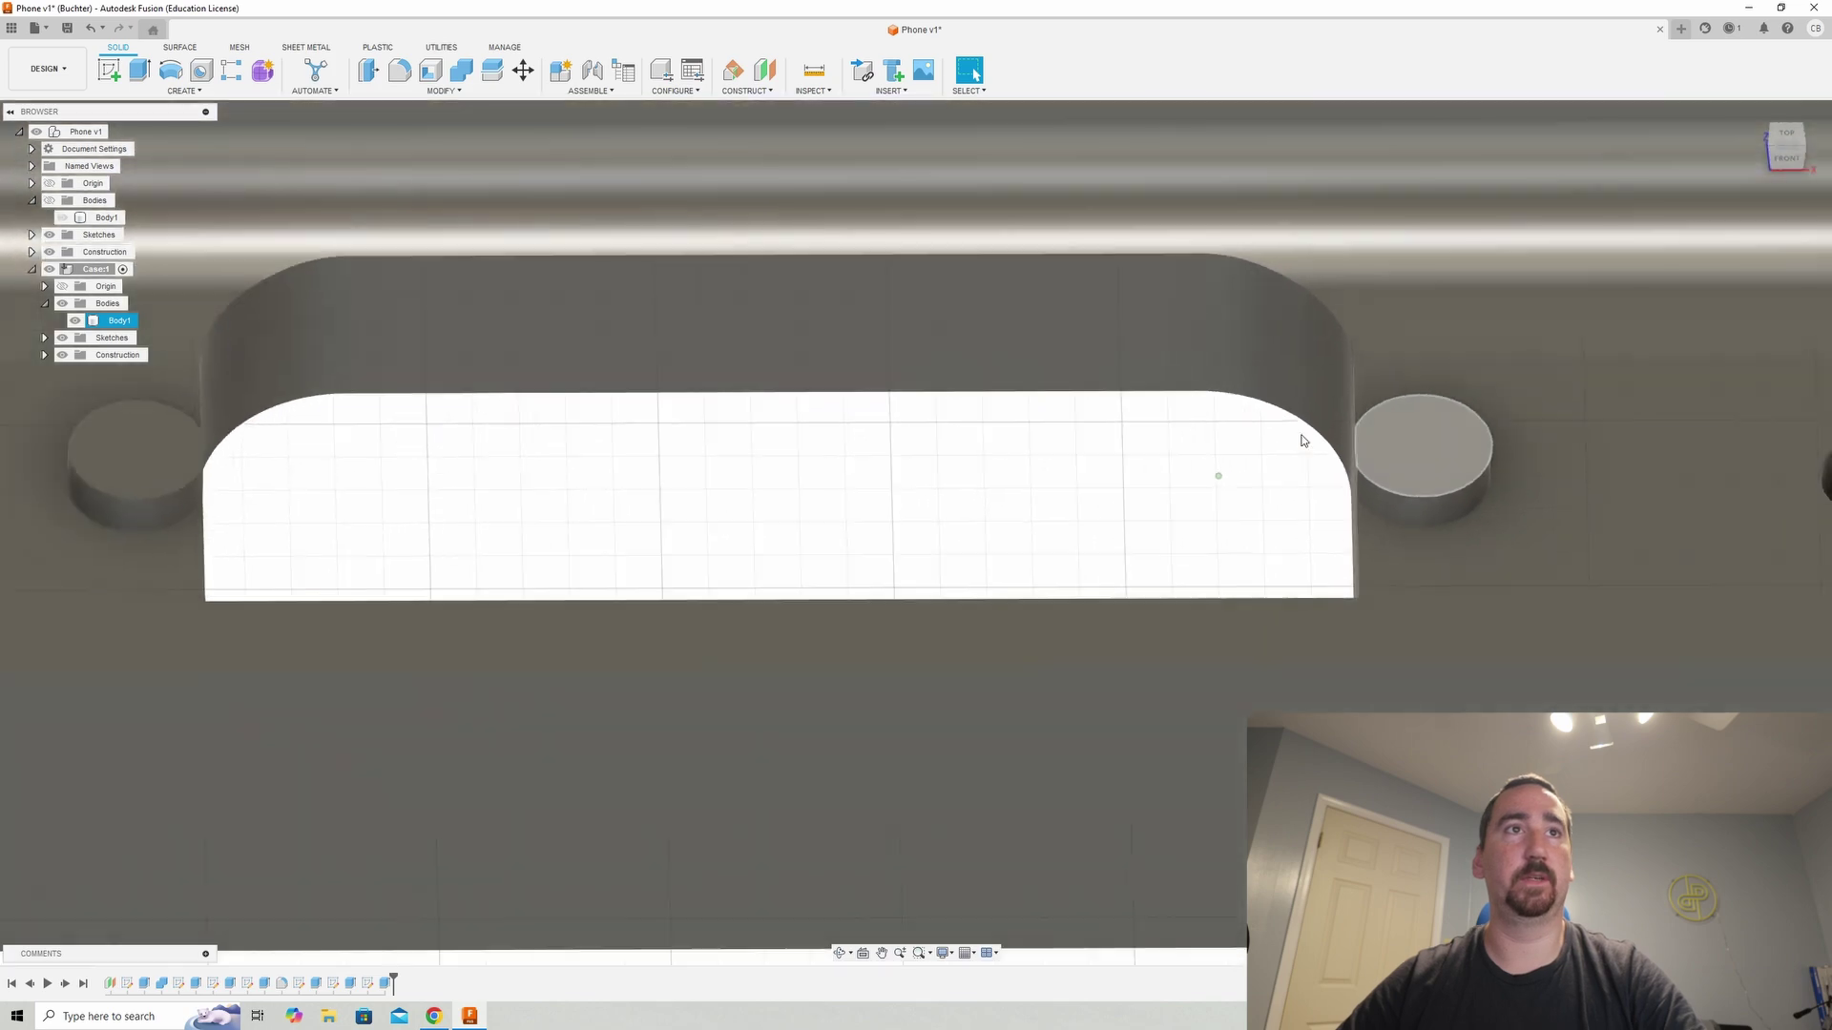
scroll(1302, 441, down, 5)
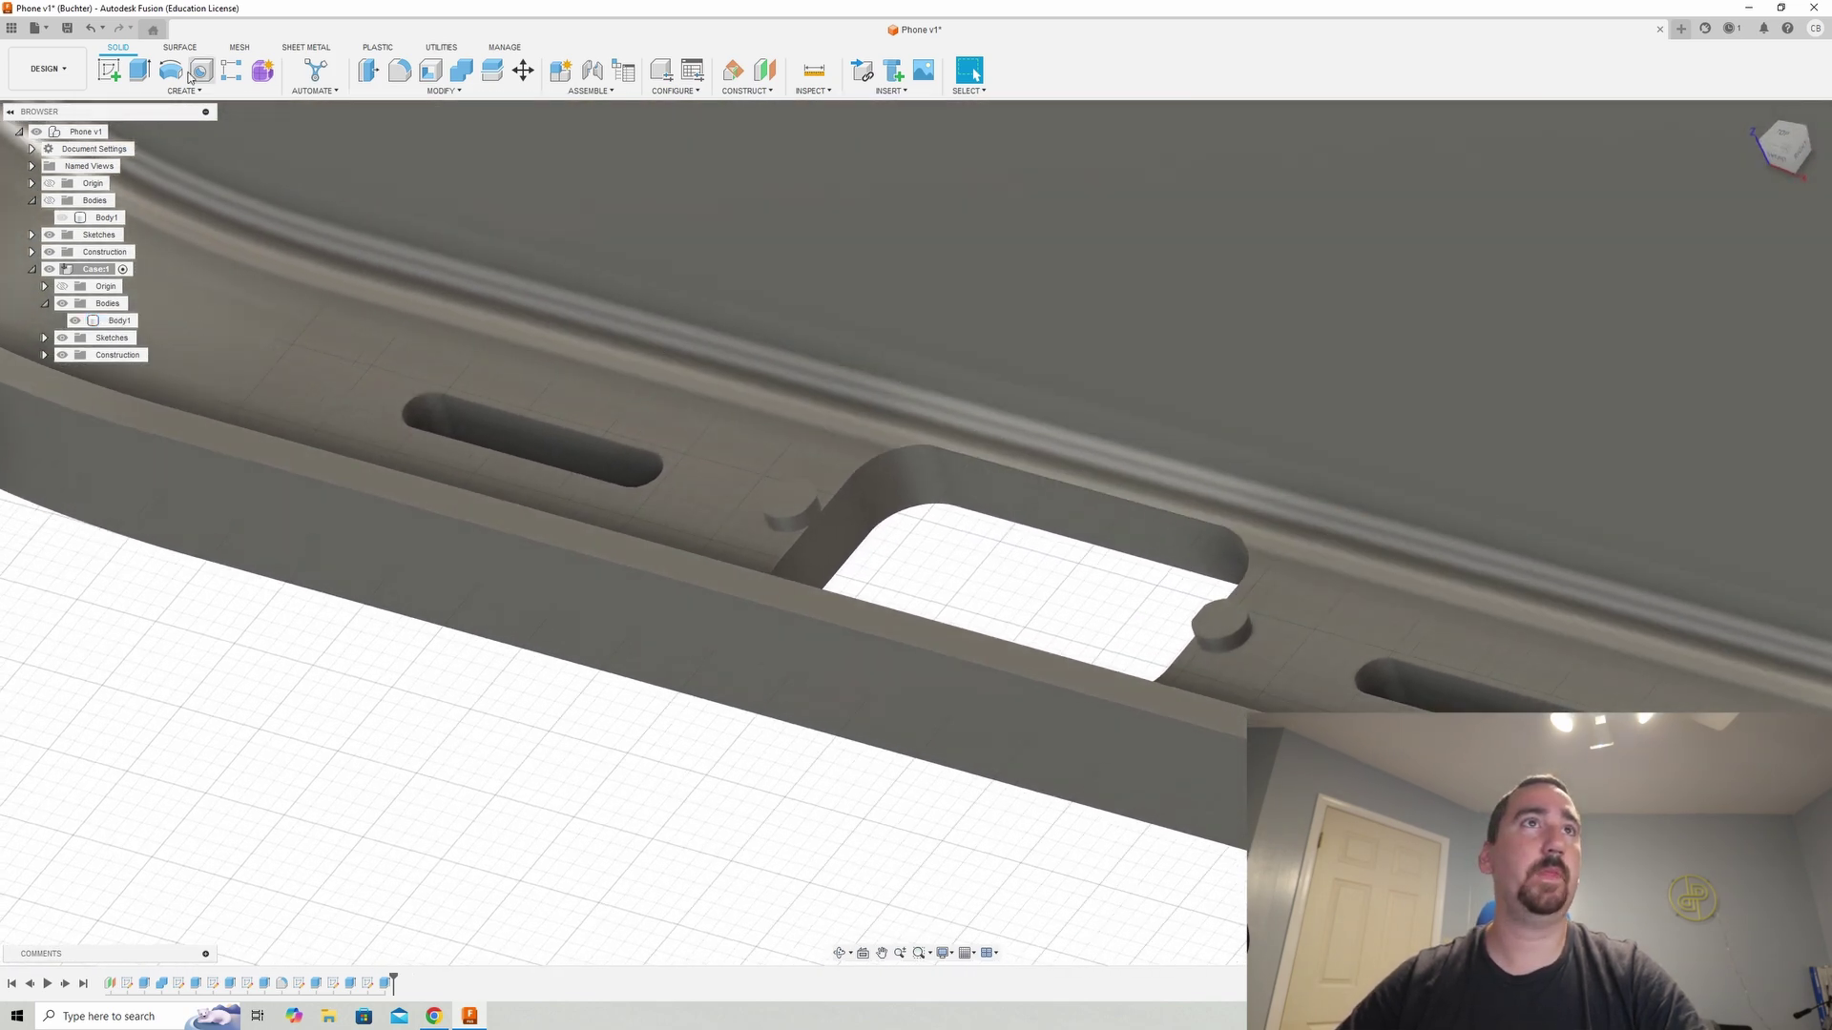
click(142, 72)
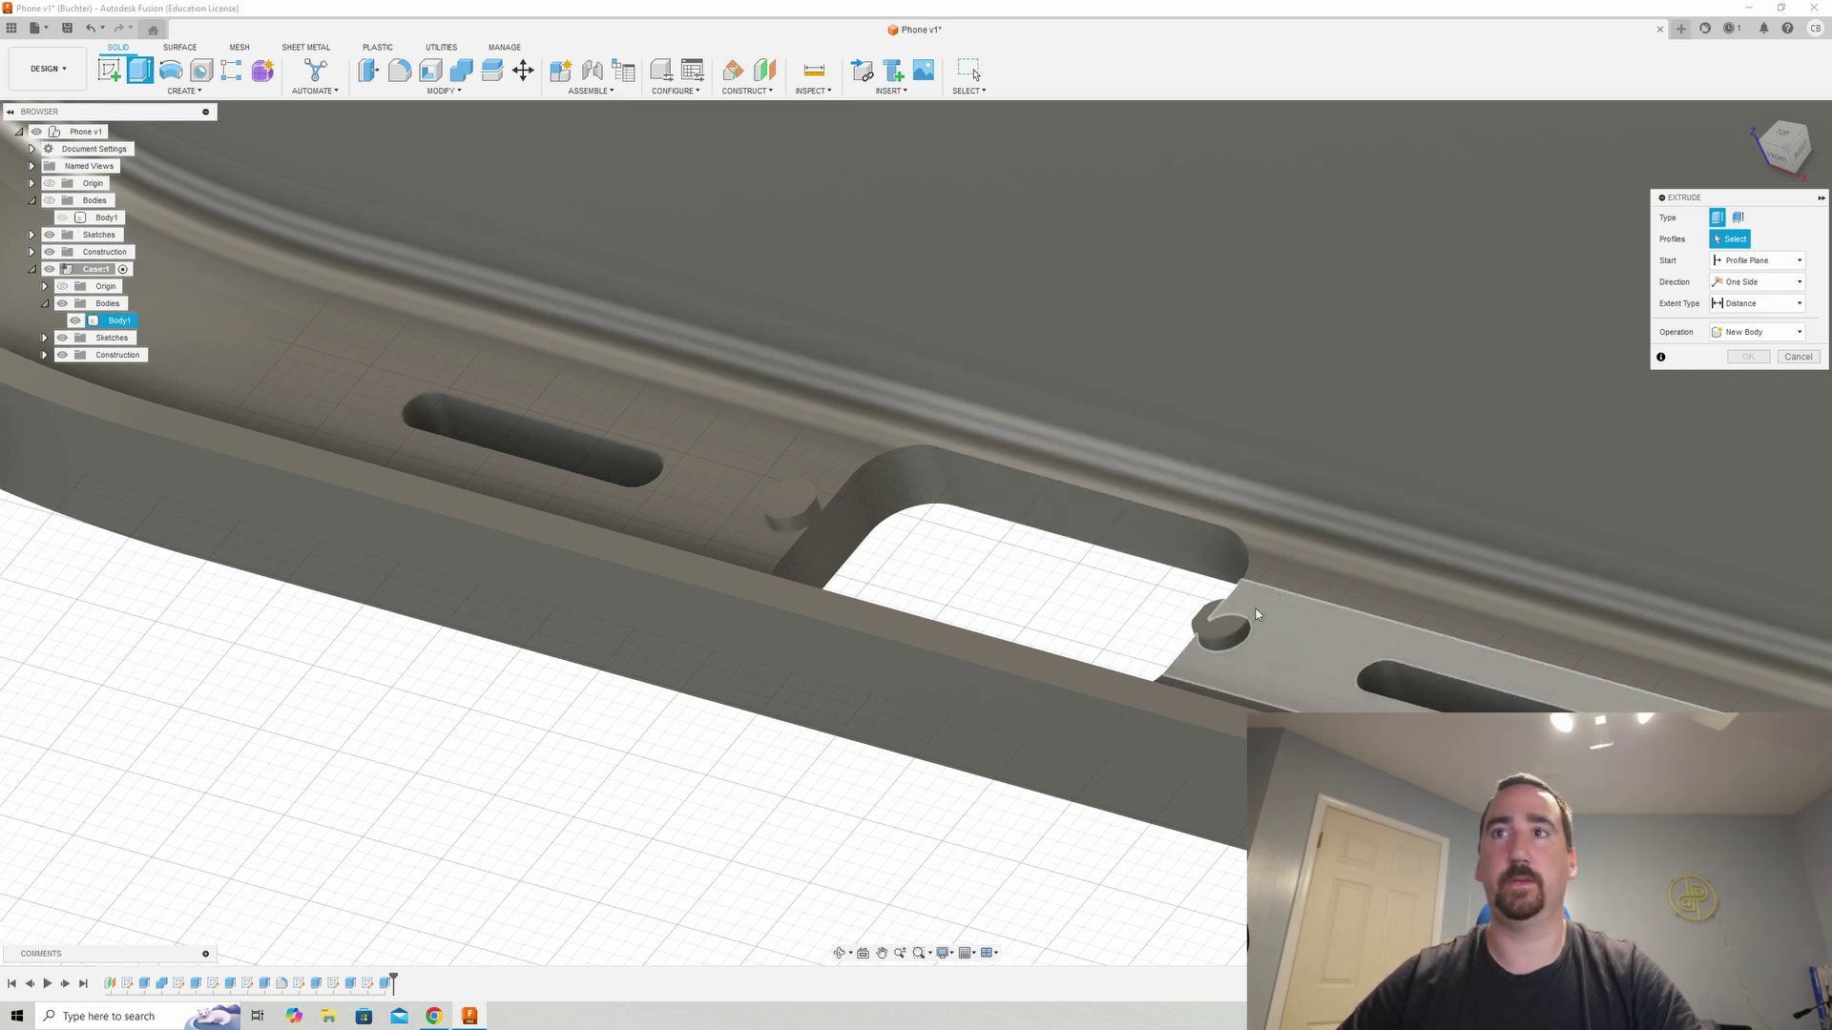
click(1221, 622)
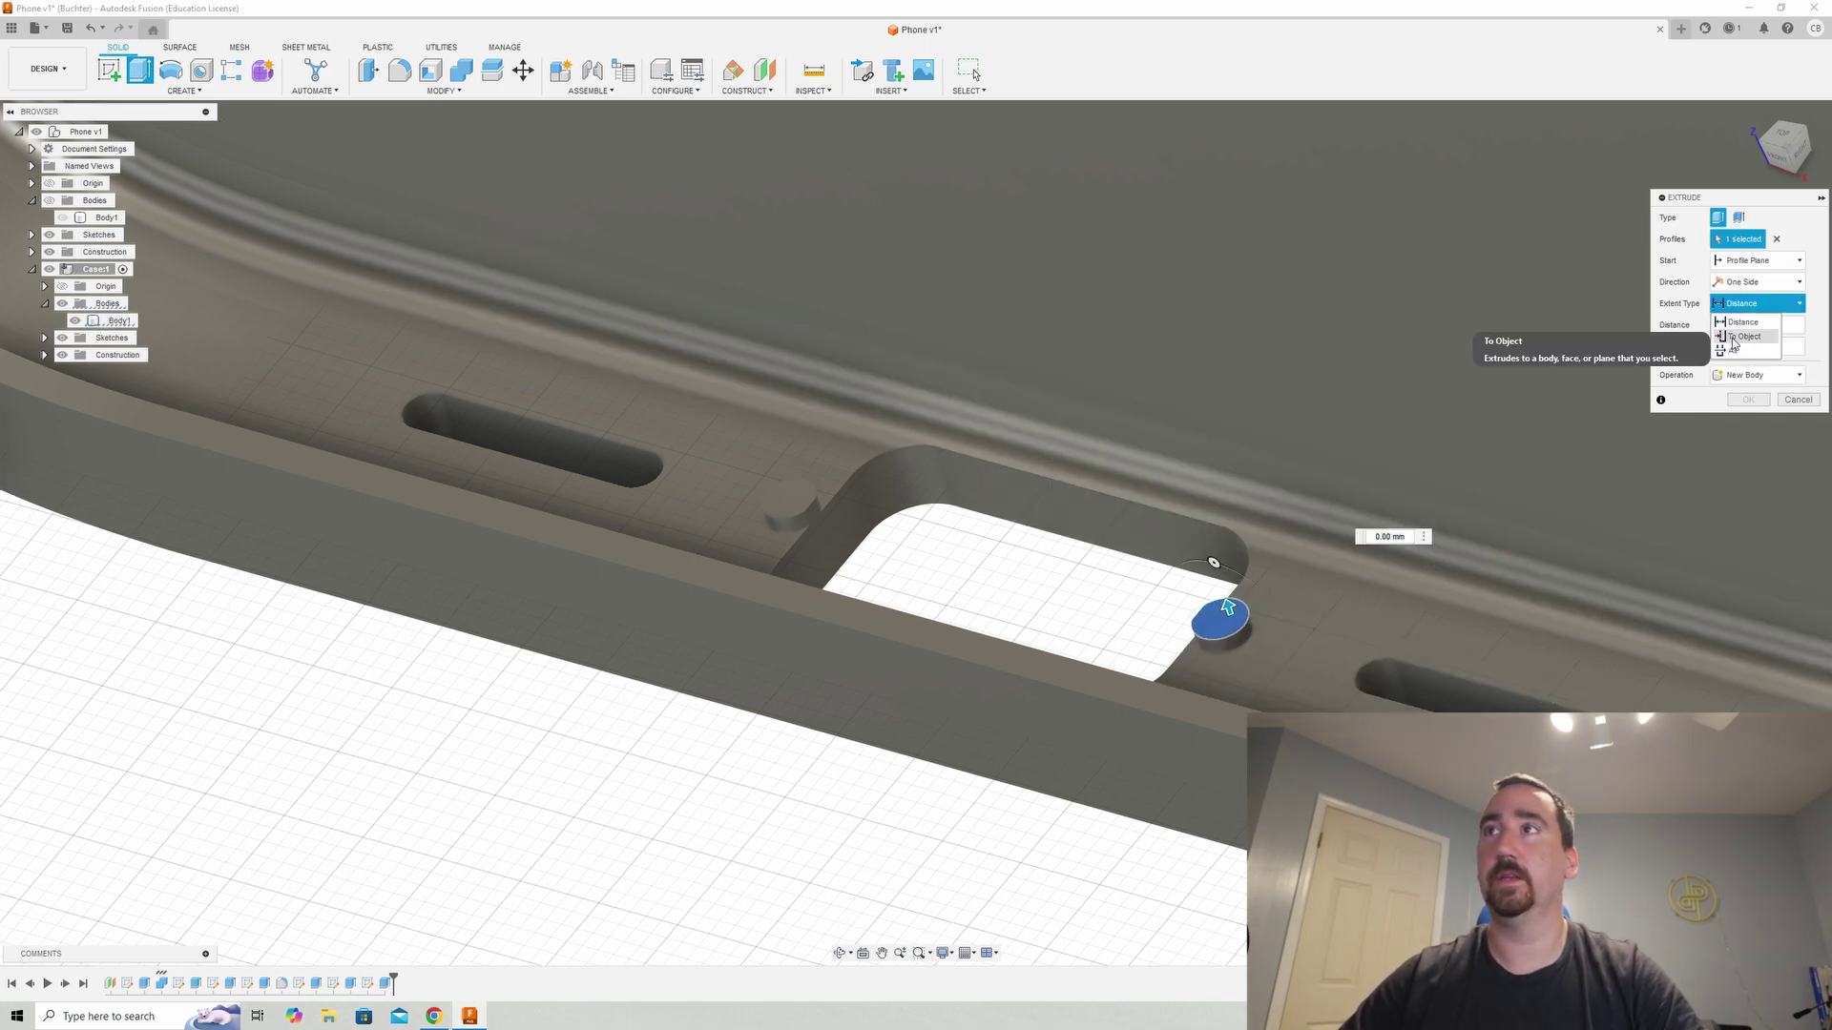
click(1742, 336)
click(1240, 639)
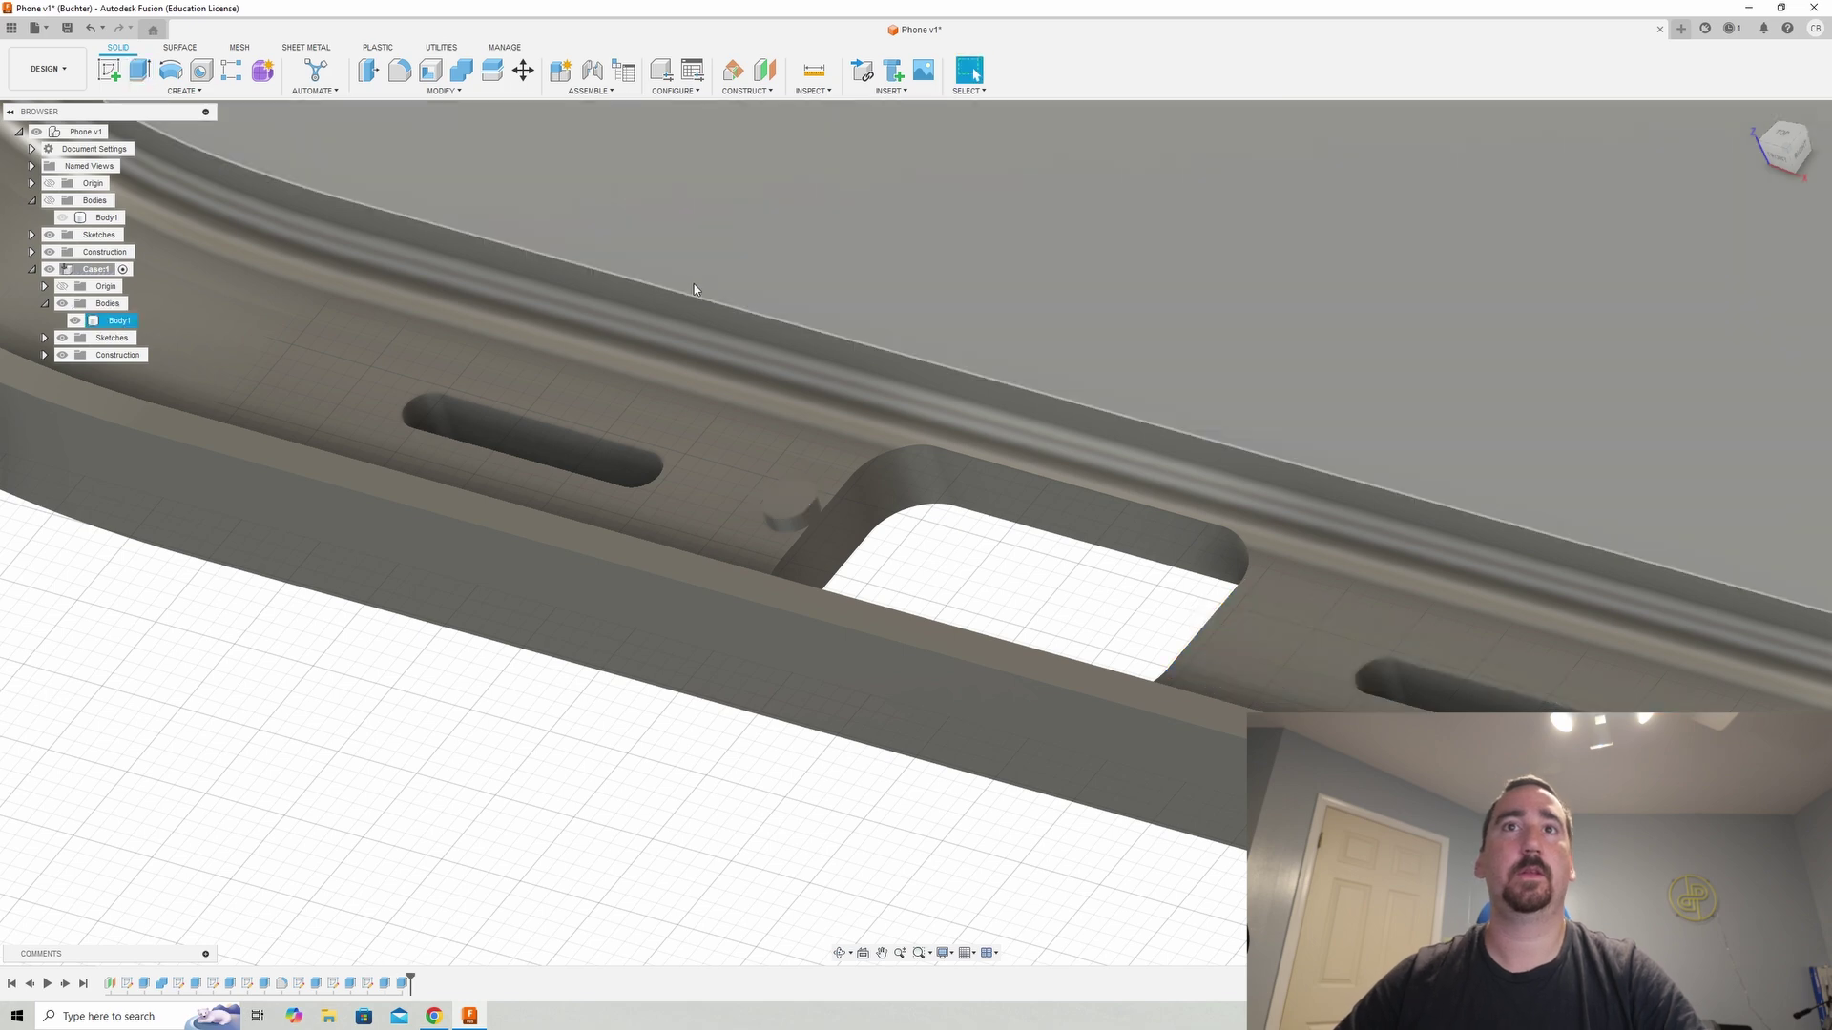
- Cut away the other round boss, beside the shorter speaker slot, with the extrude extent To Object at the inner wall face
click(138, 72)
click(787, 494)
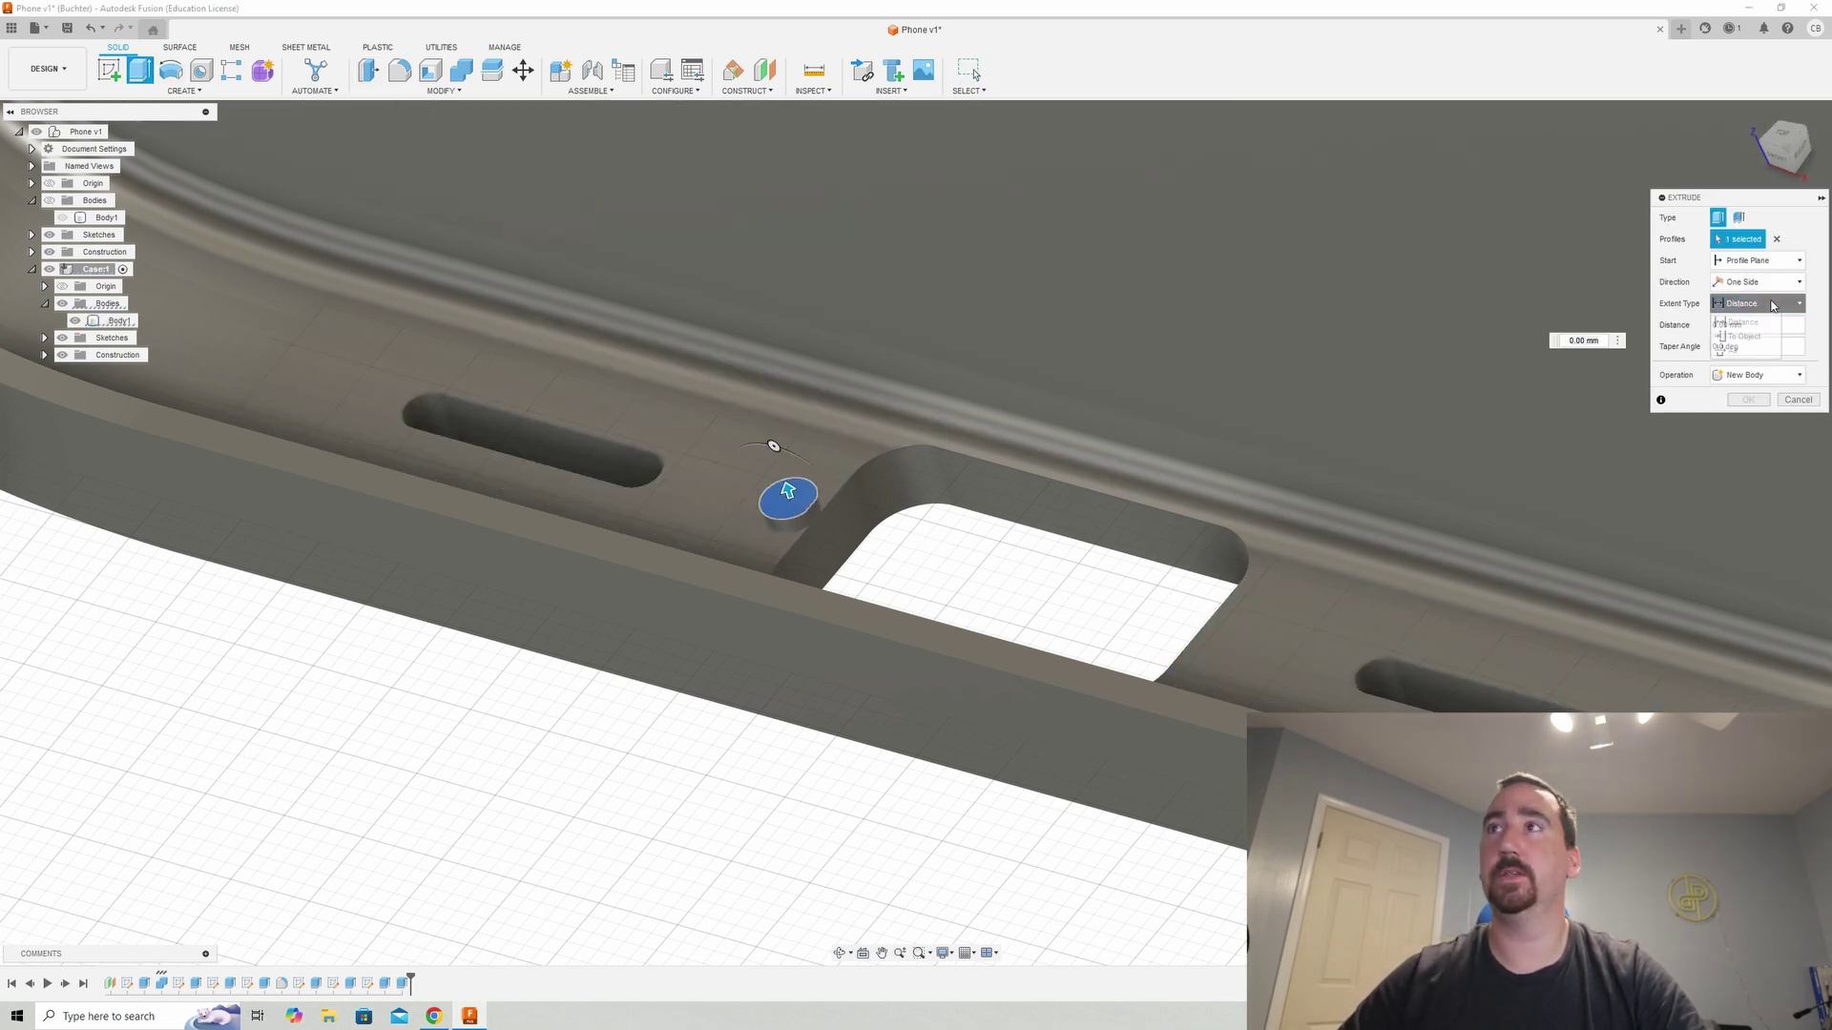
click(1741, 338)
click(735, 477)
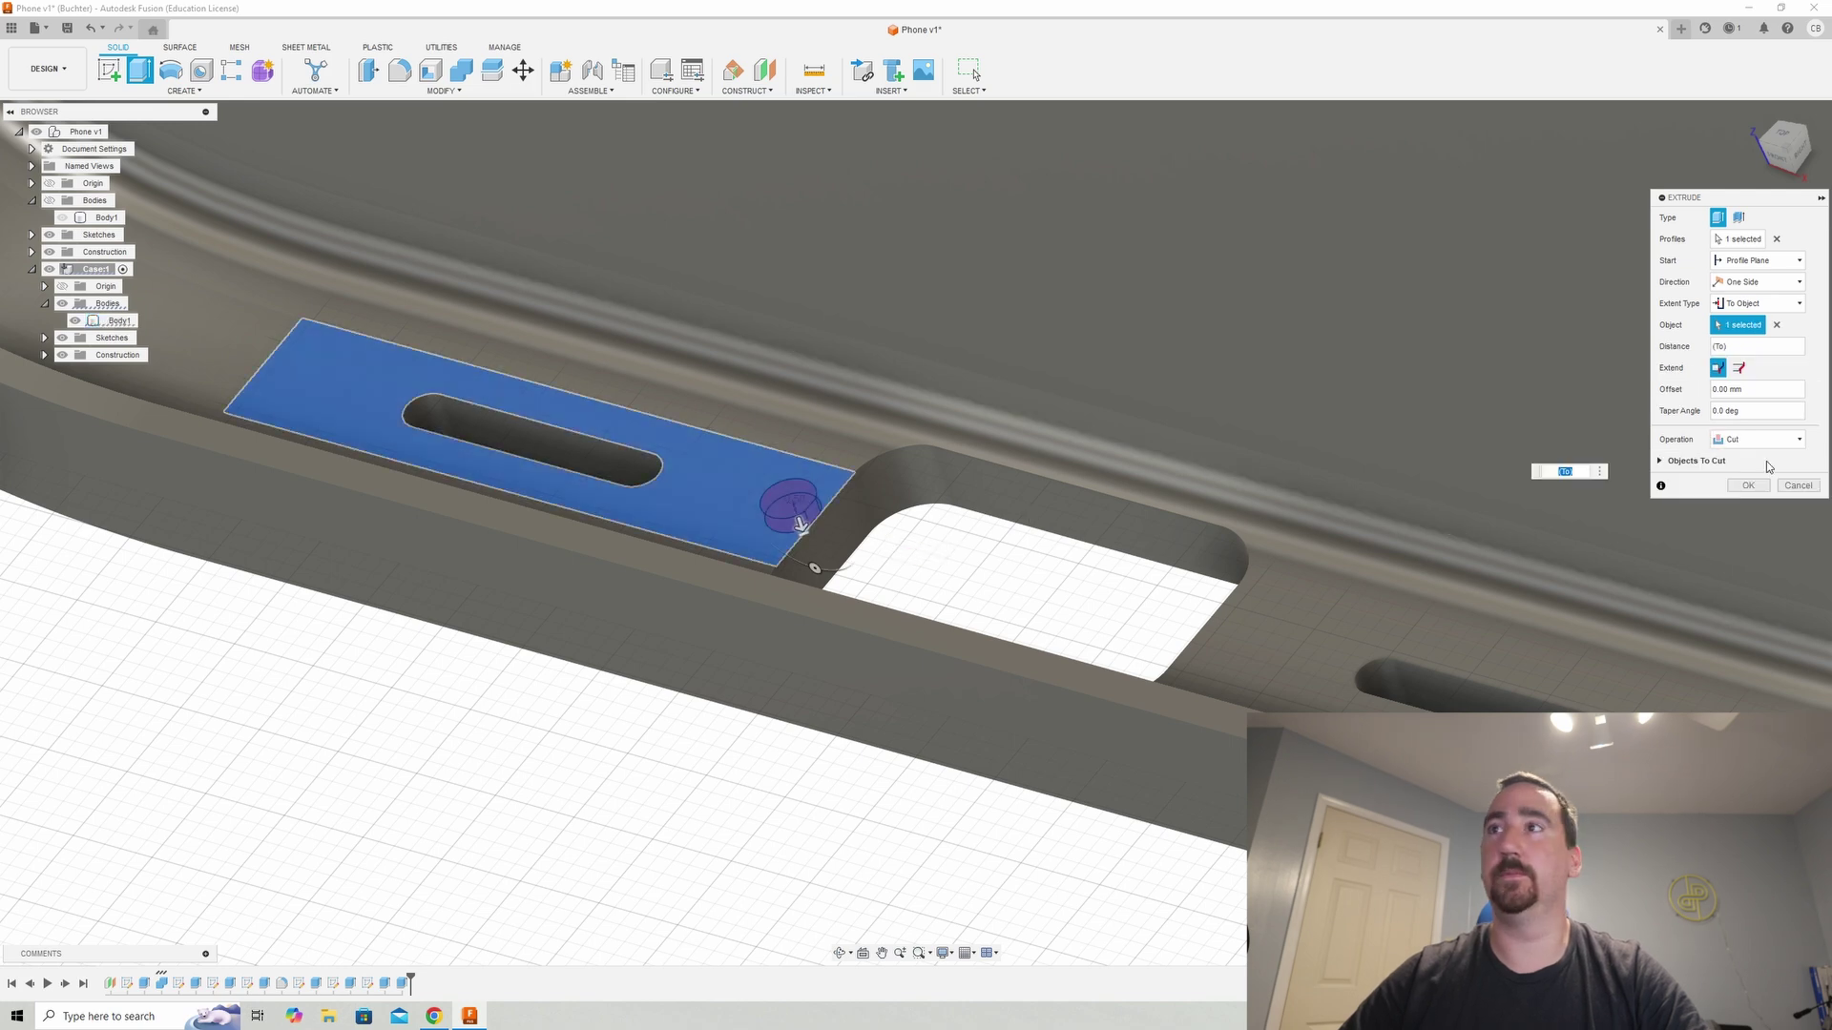
click(1729, 486)
- Start an Offset Face operation and select all four inner walls of the shorter speaker slot
shift+middle_drag(1320, 330, 1331, 349)
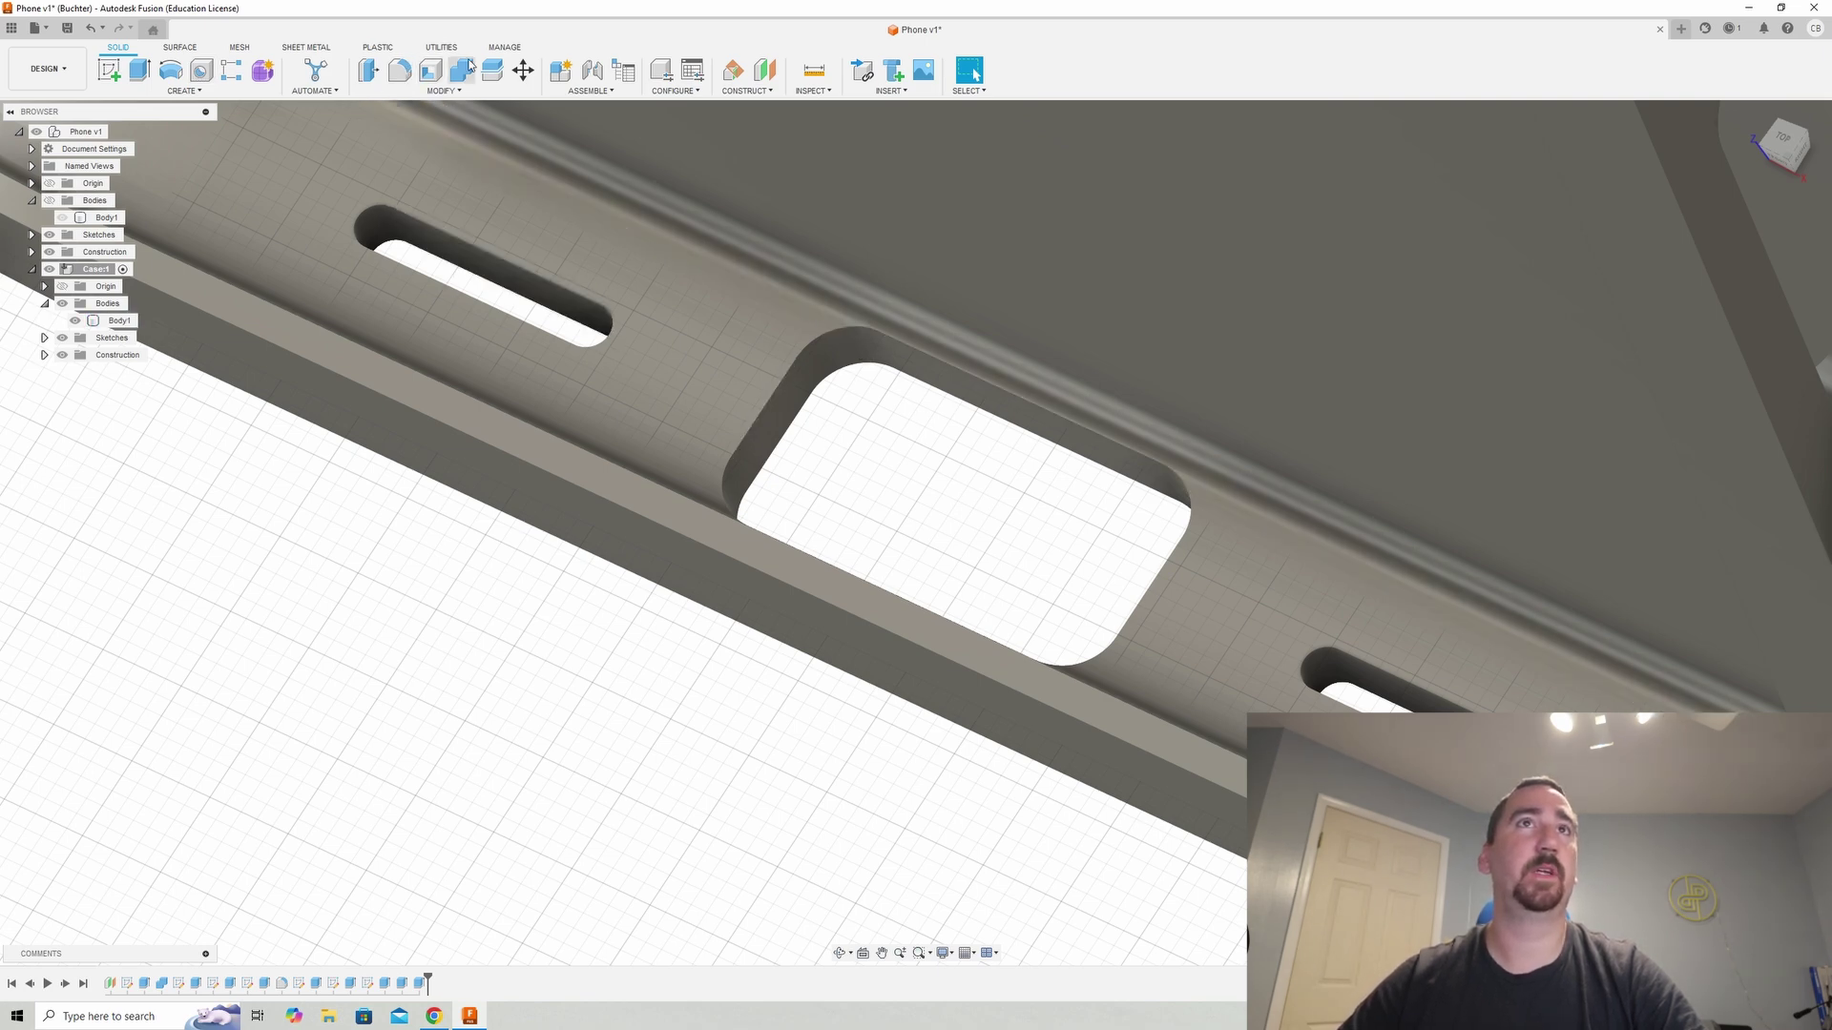
click(472, 92)
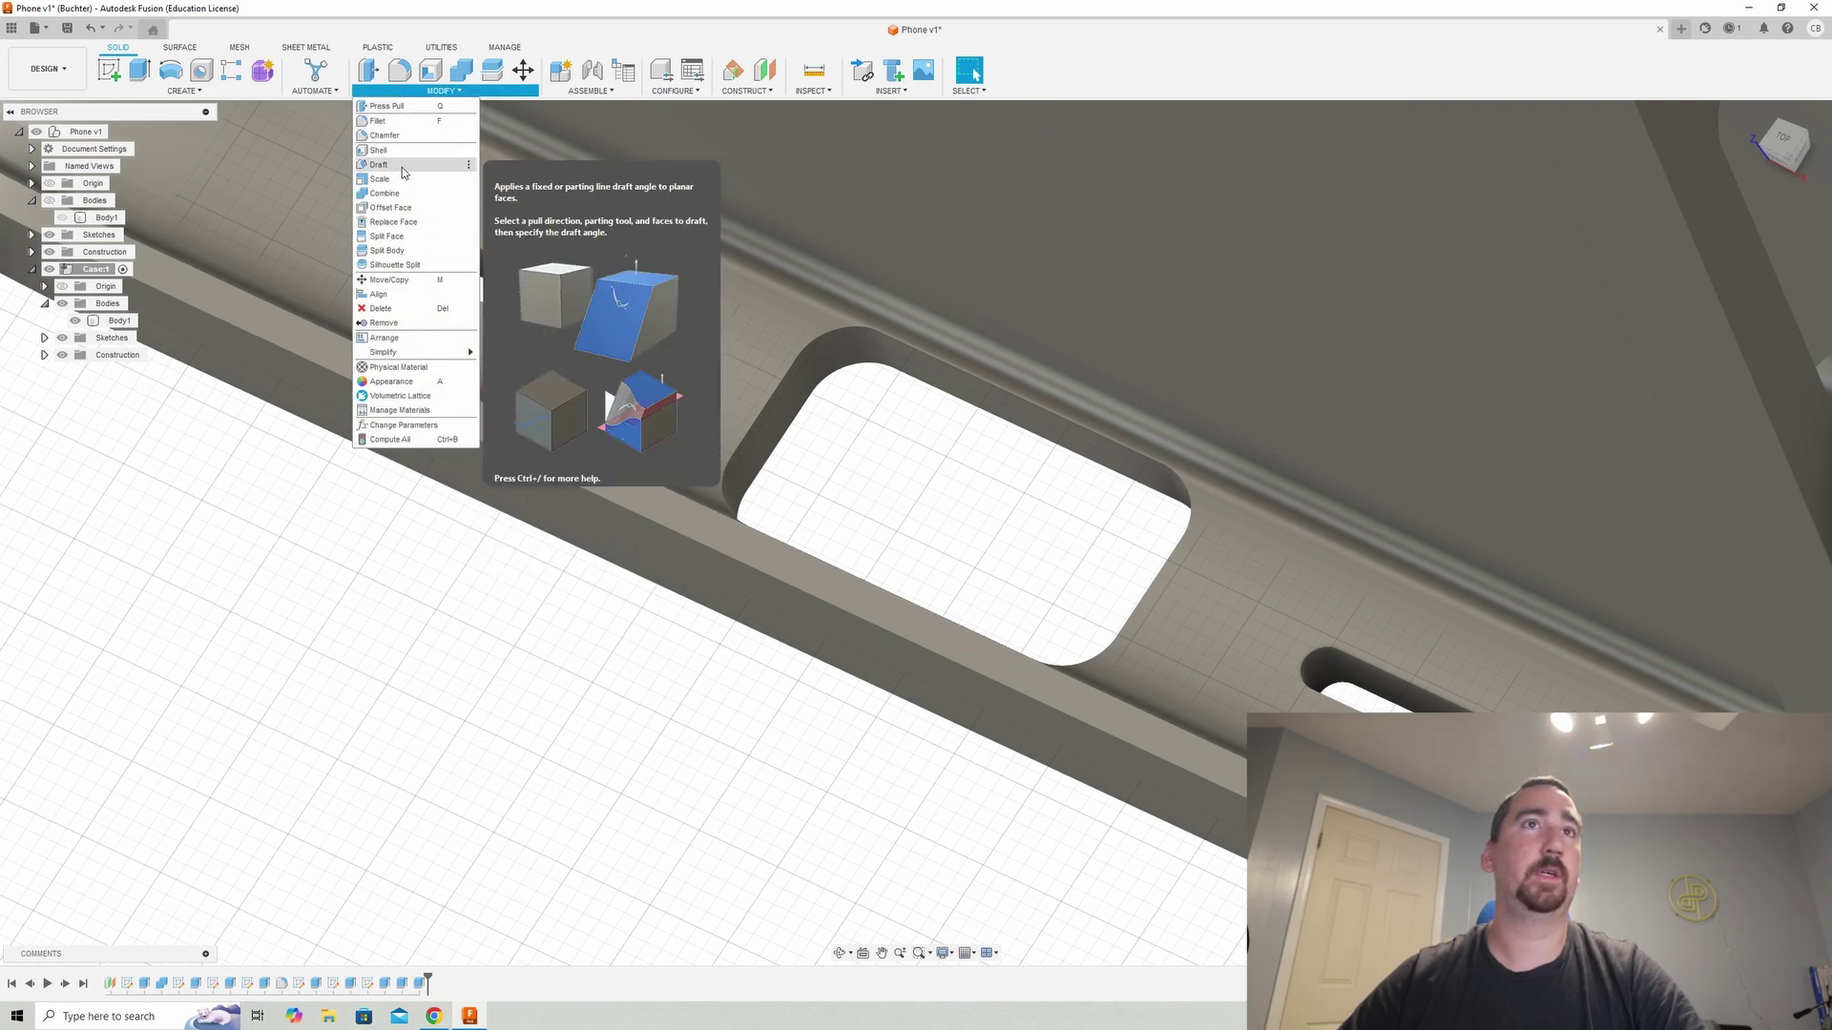
click(368, 81)
click(412, 236)
shift+middle_drag(410, 239, 1336, 601)
click(1335, 601)
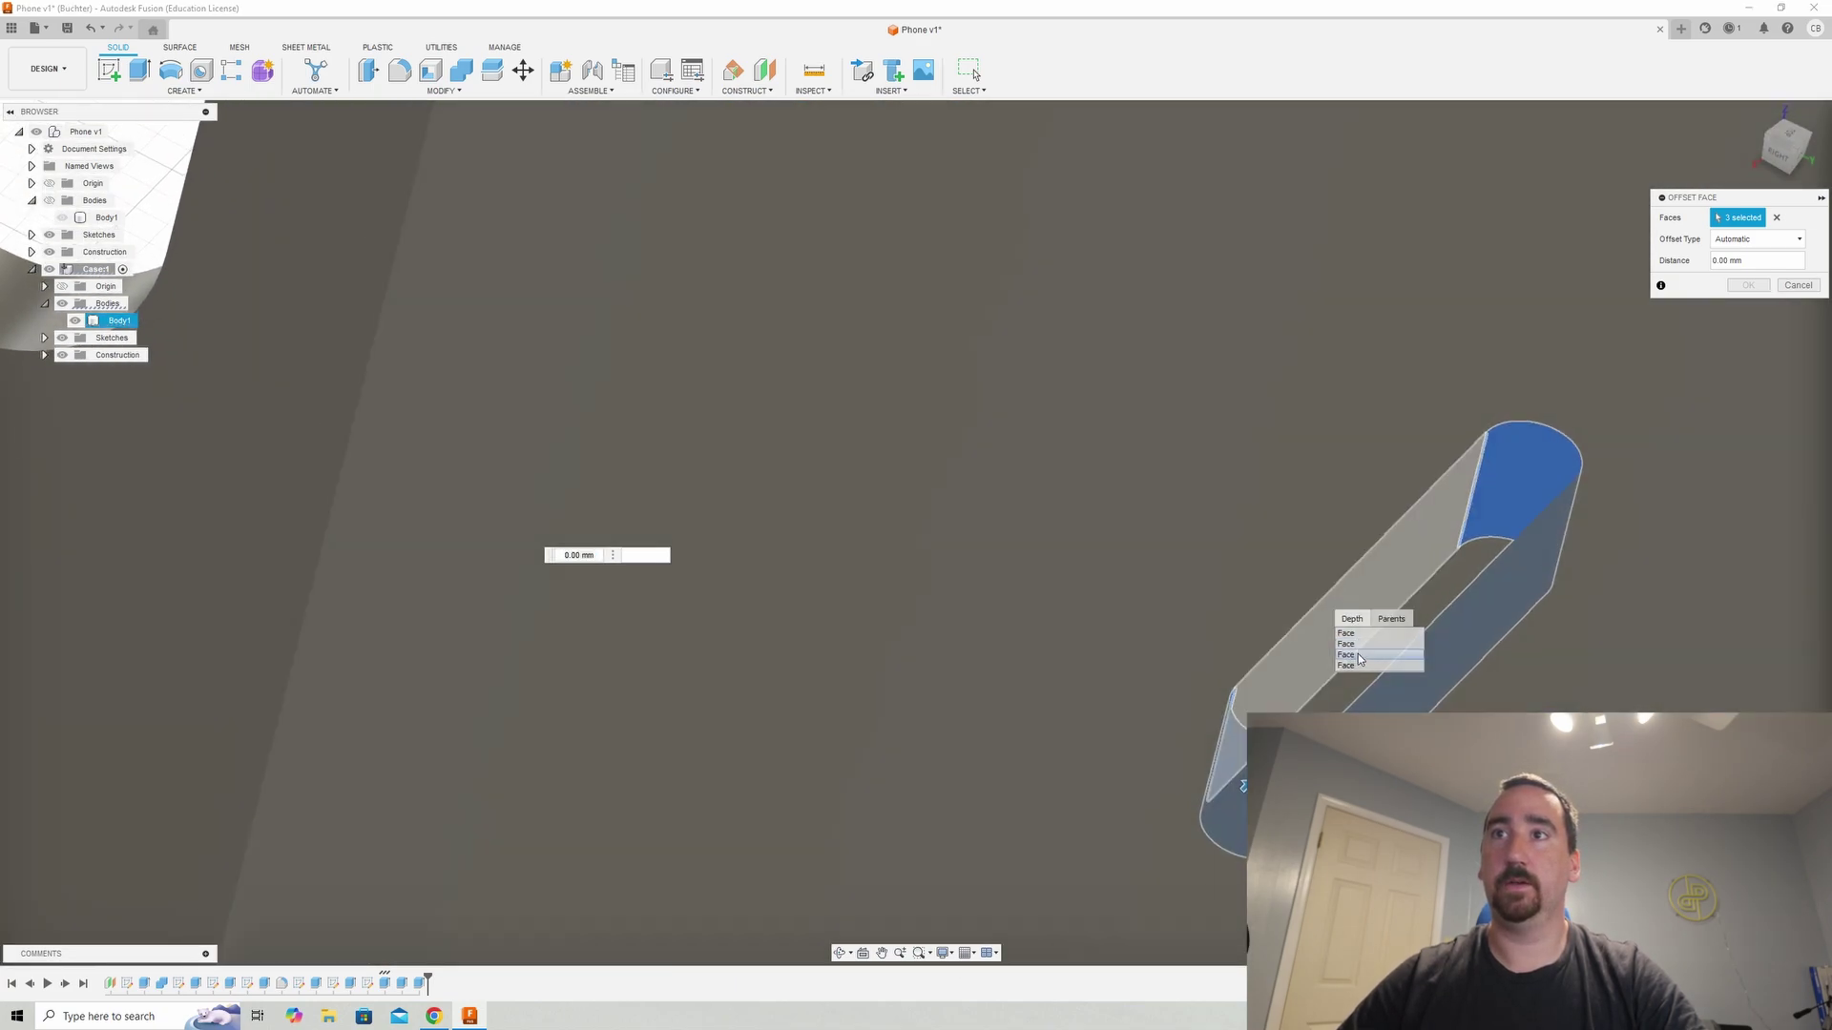
click(1360, 658)
- Add the four inner walls of the longer speaker slot to the selection and apply the offset to enlarge both slots
shift+middle_drag(1359, 659, 1164, 687)
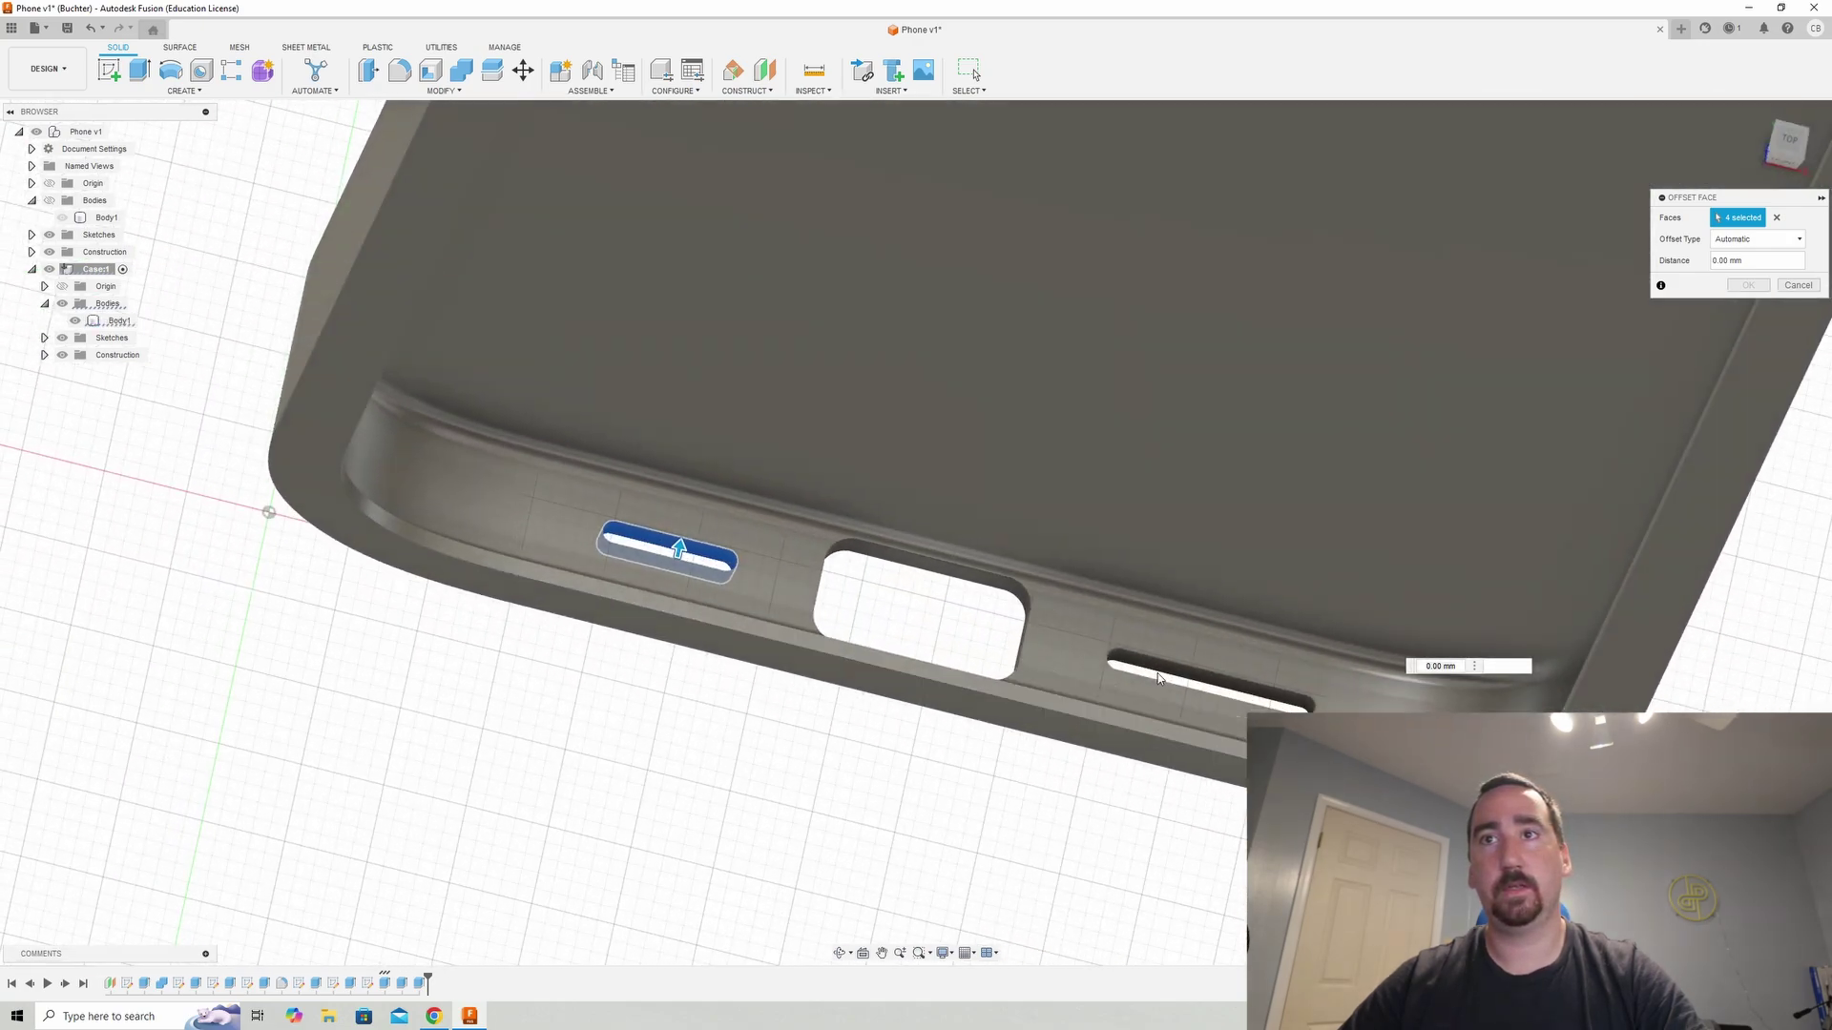
scroll(1154, 673, up, 5)
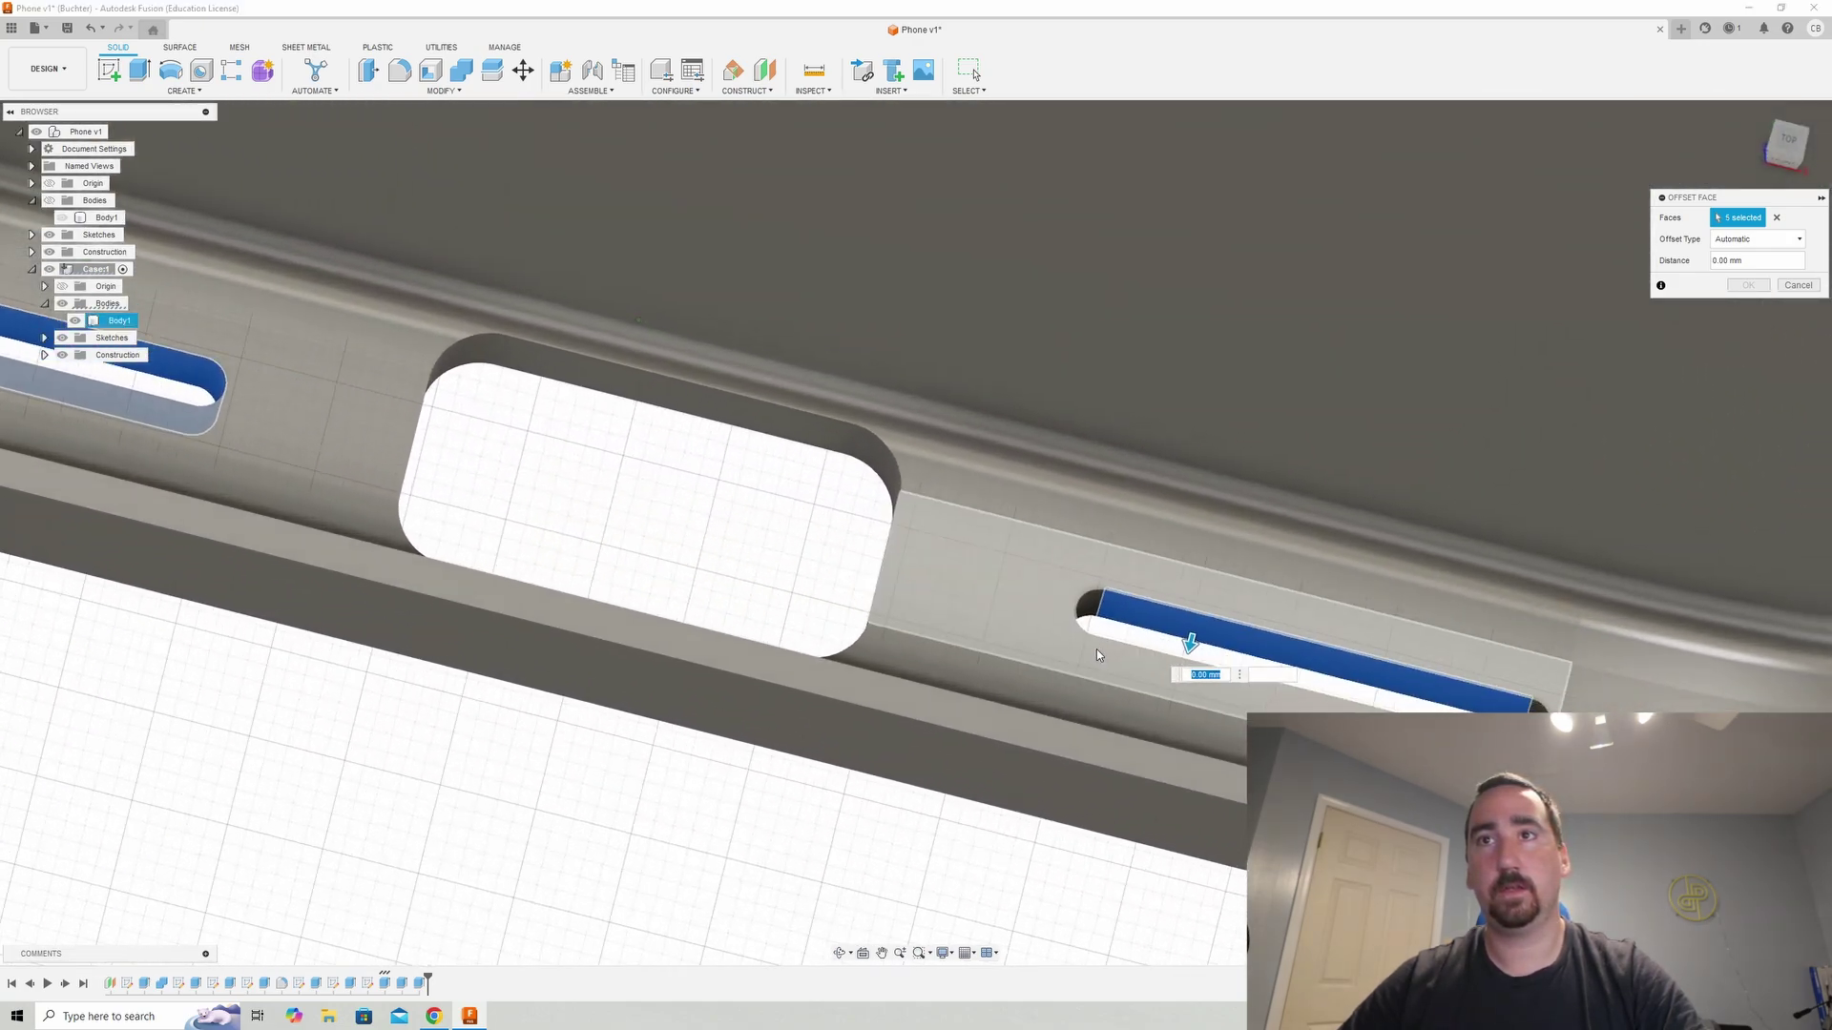
click(1093, 601)
shift+middle_drag(1093, 601, 1202, 649)
click(1413, 627)
click(1189, 645)
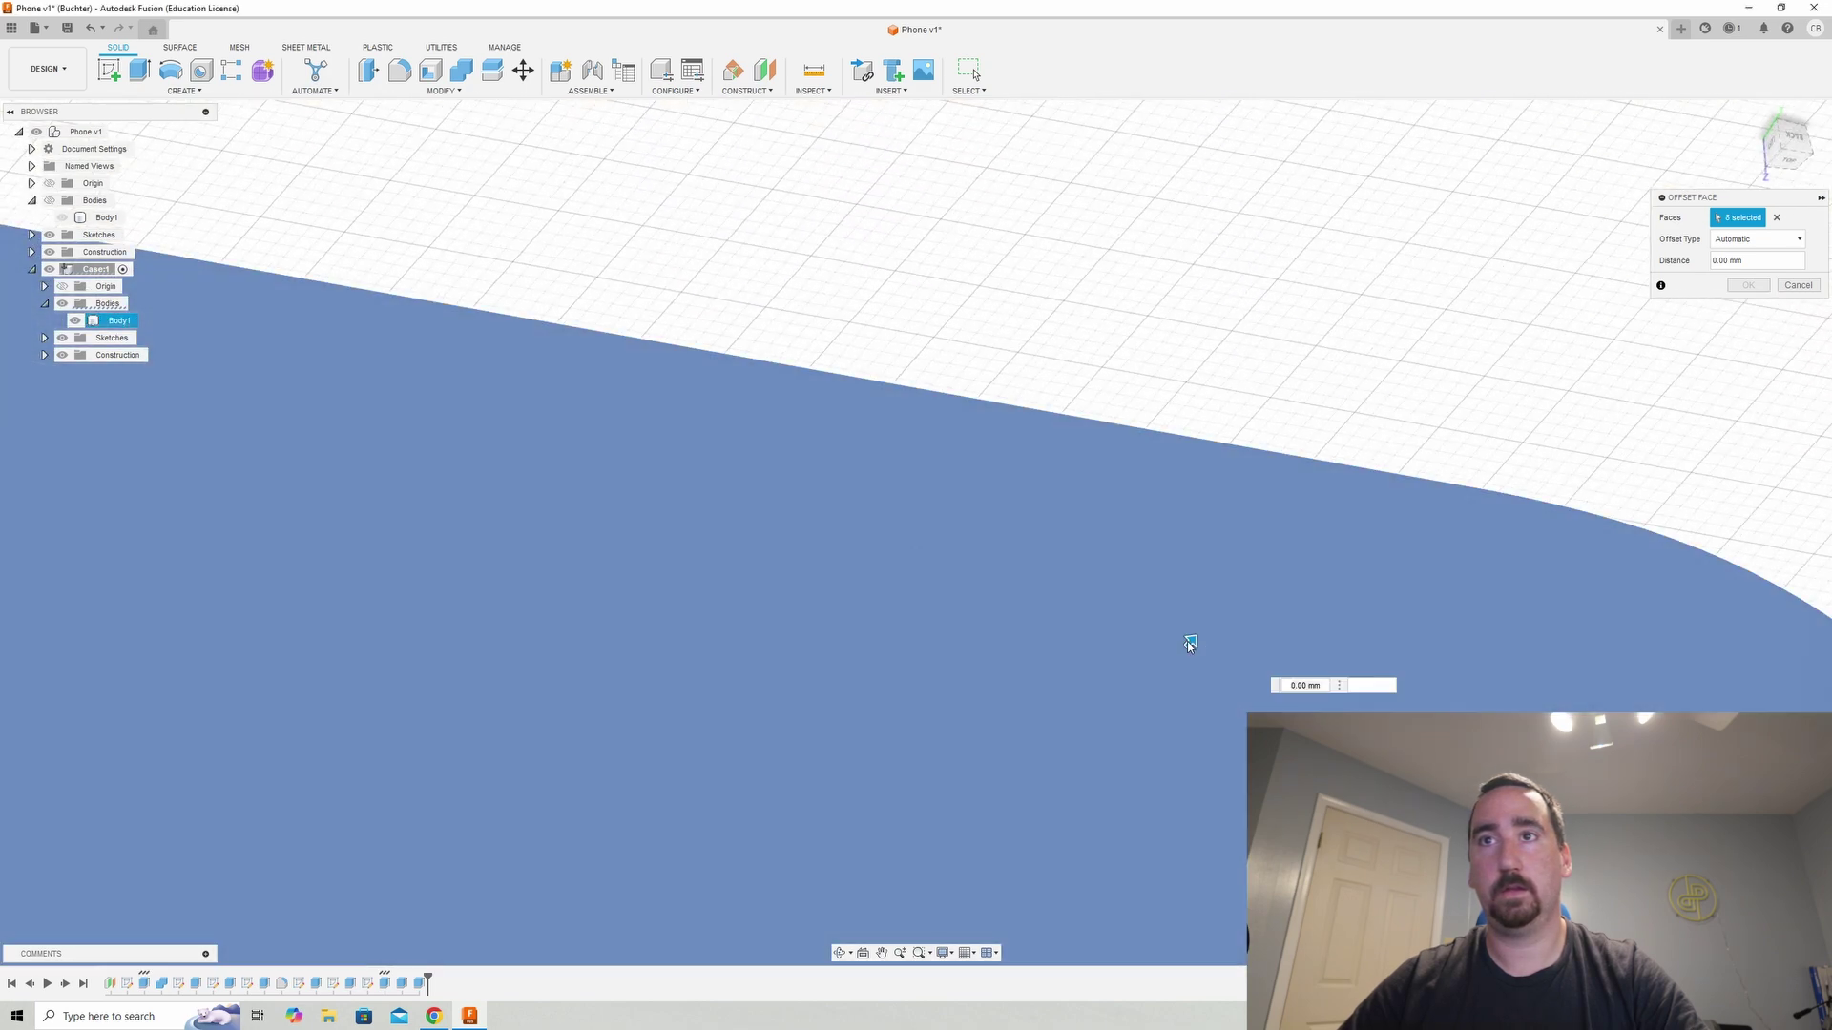
click(1126, 676)
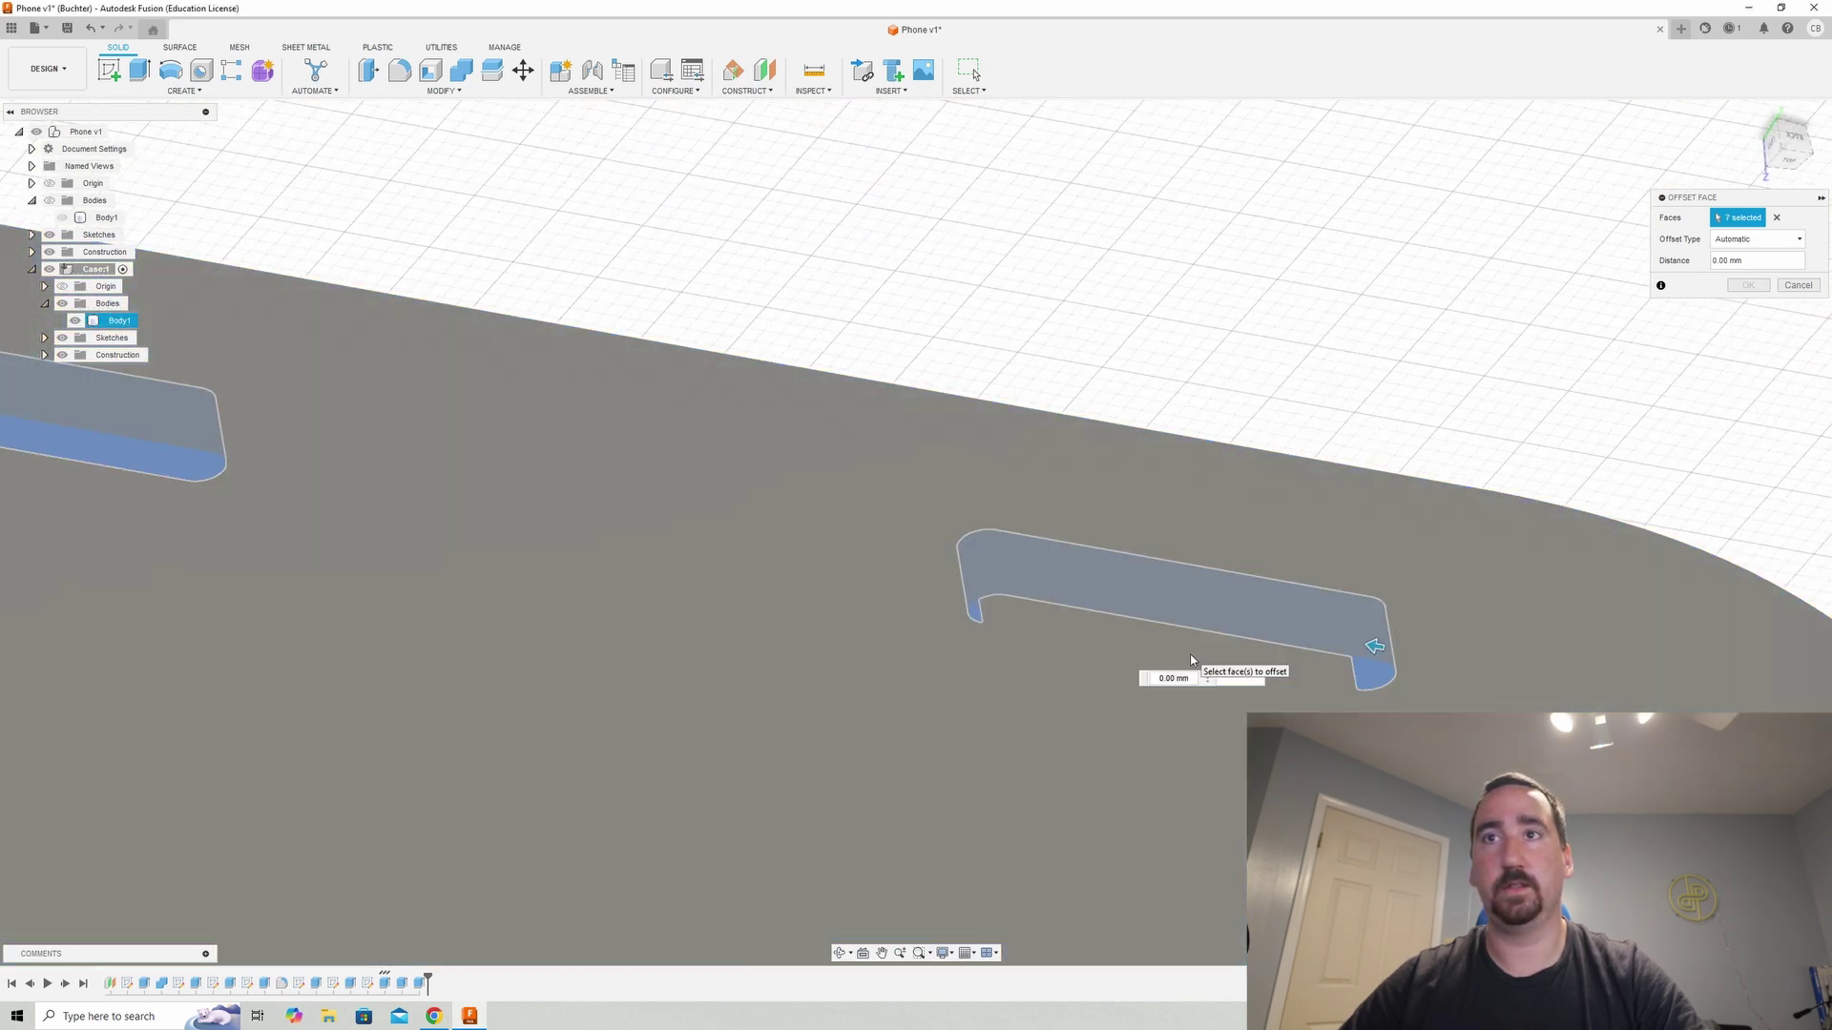
shift+middle_drag(1192, 660, 1791, 296)
click(1194, 641)
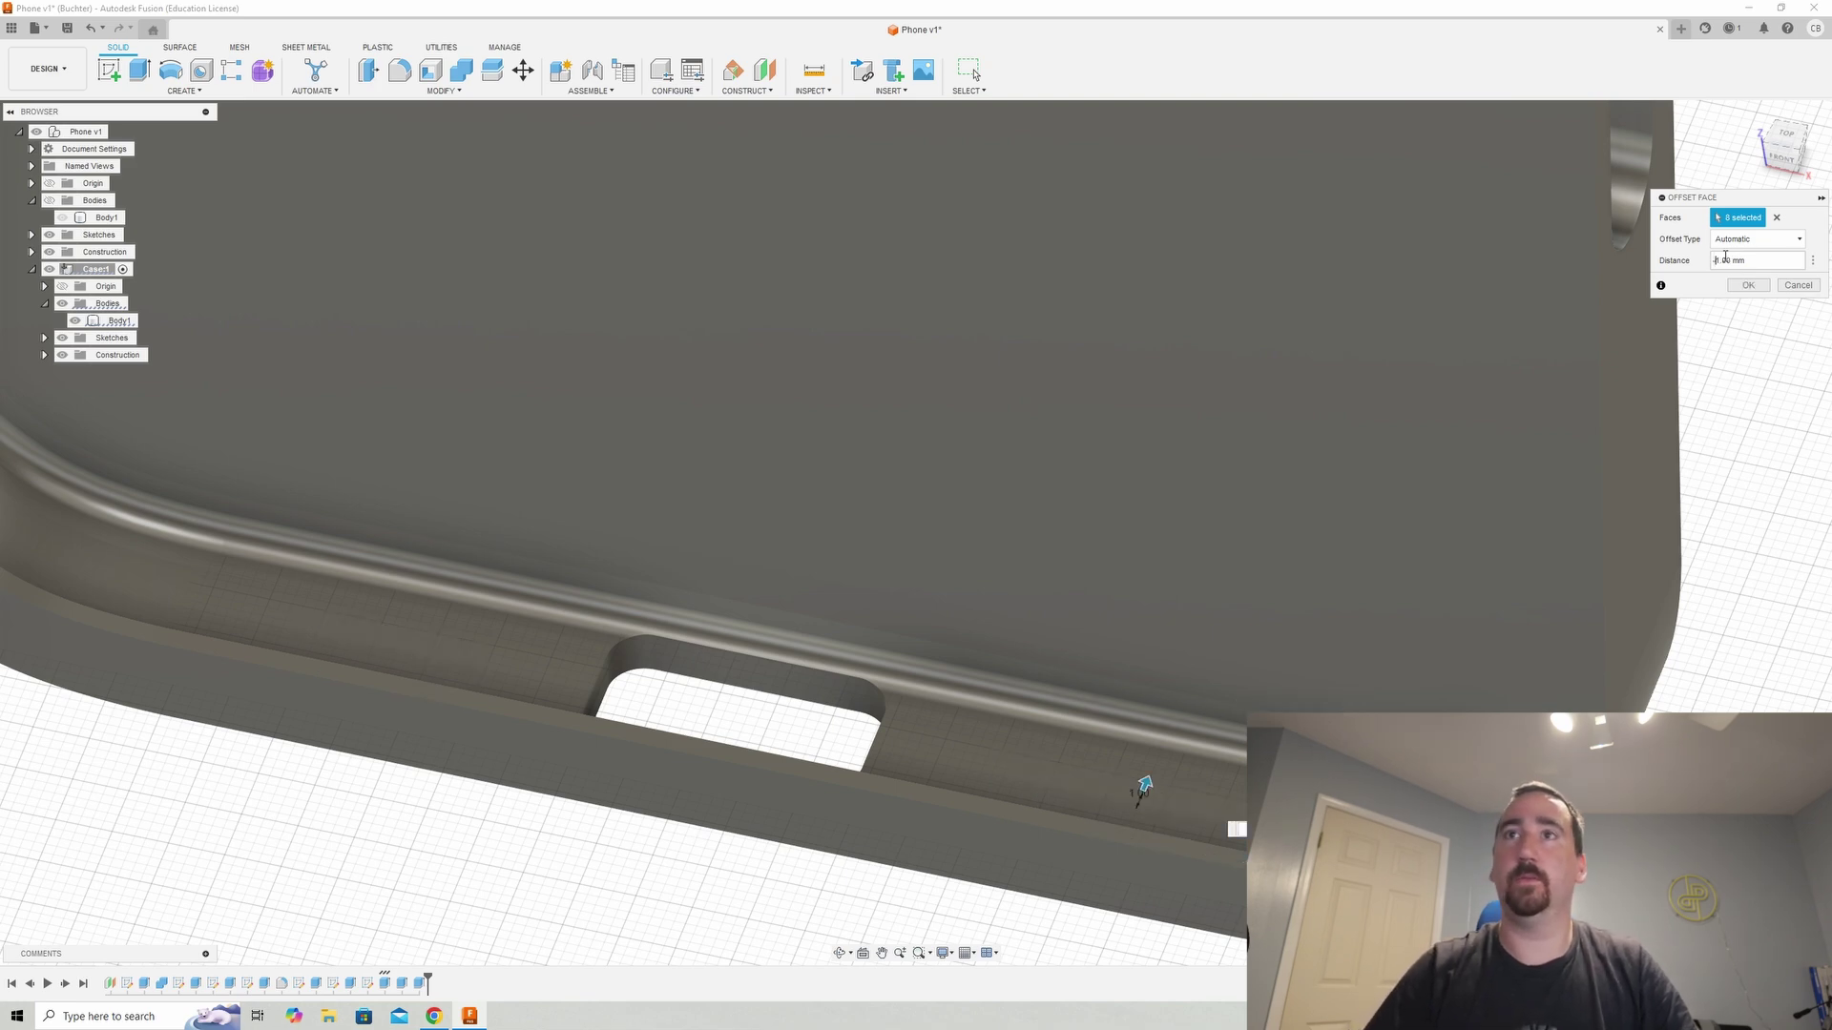
key(Return)
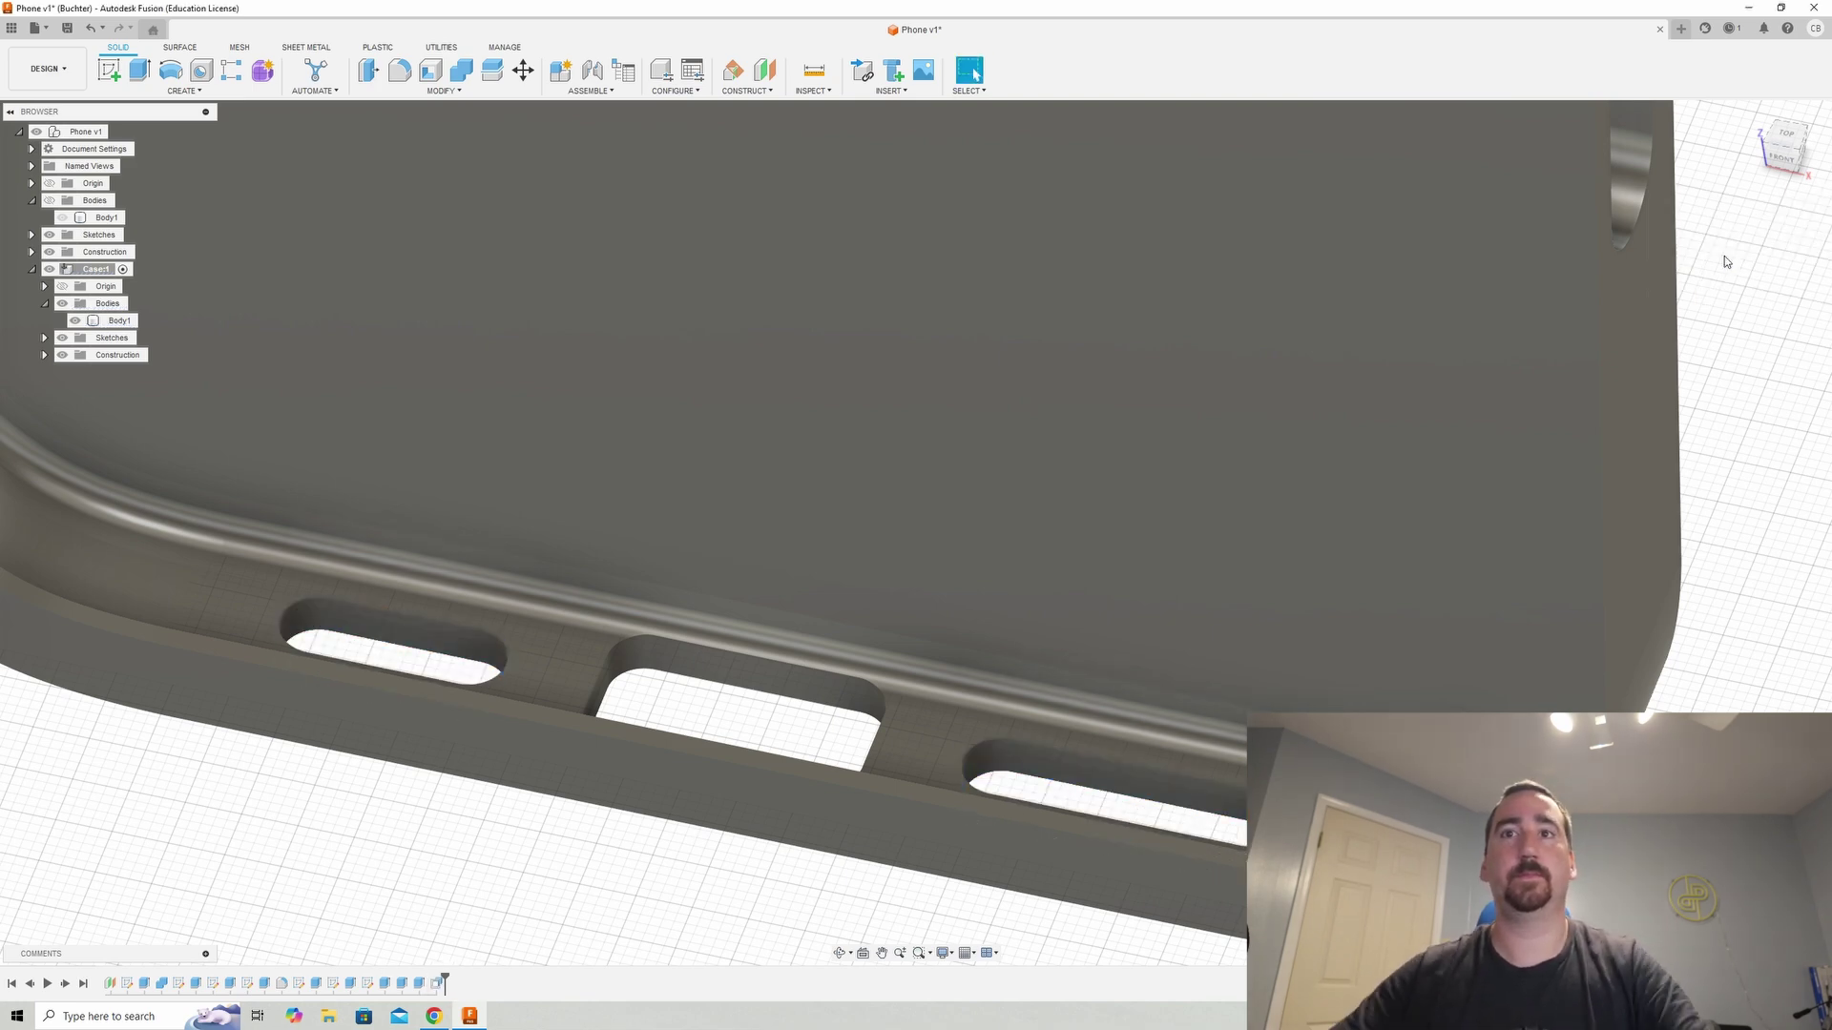
click(1447, 467)
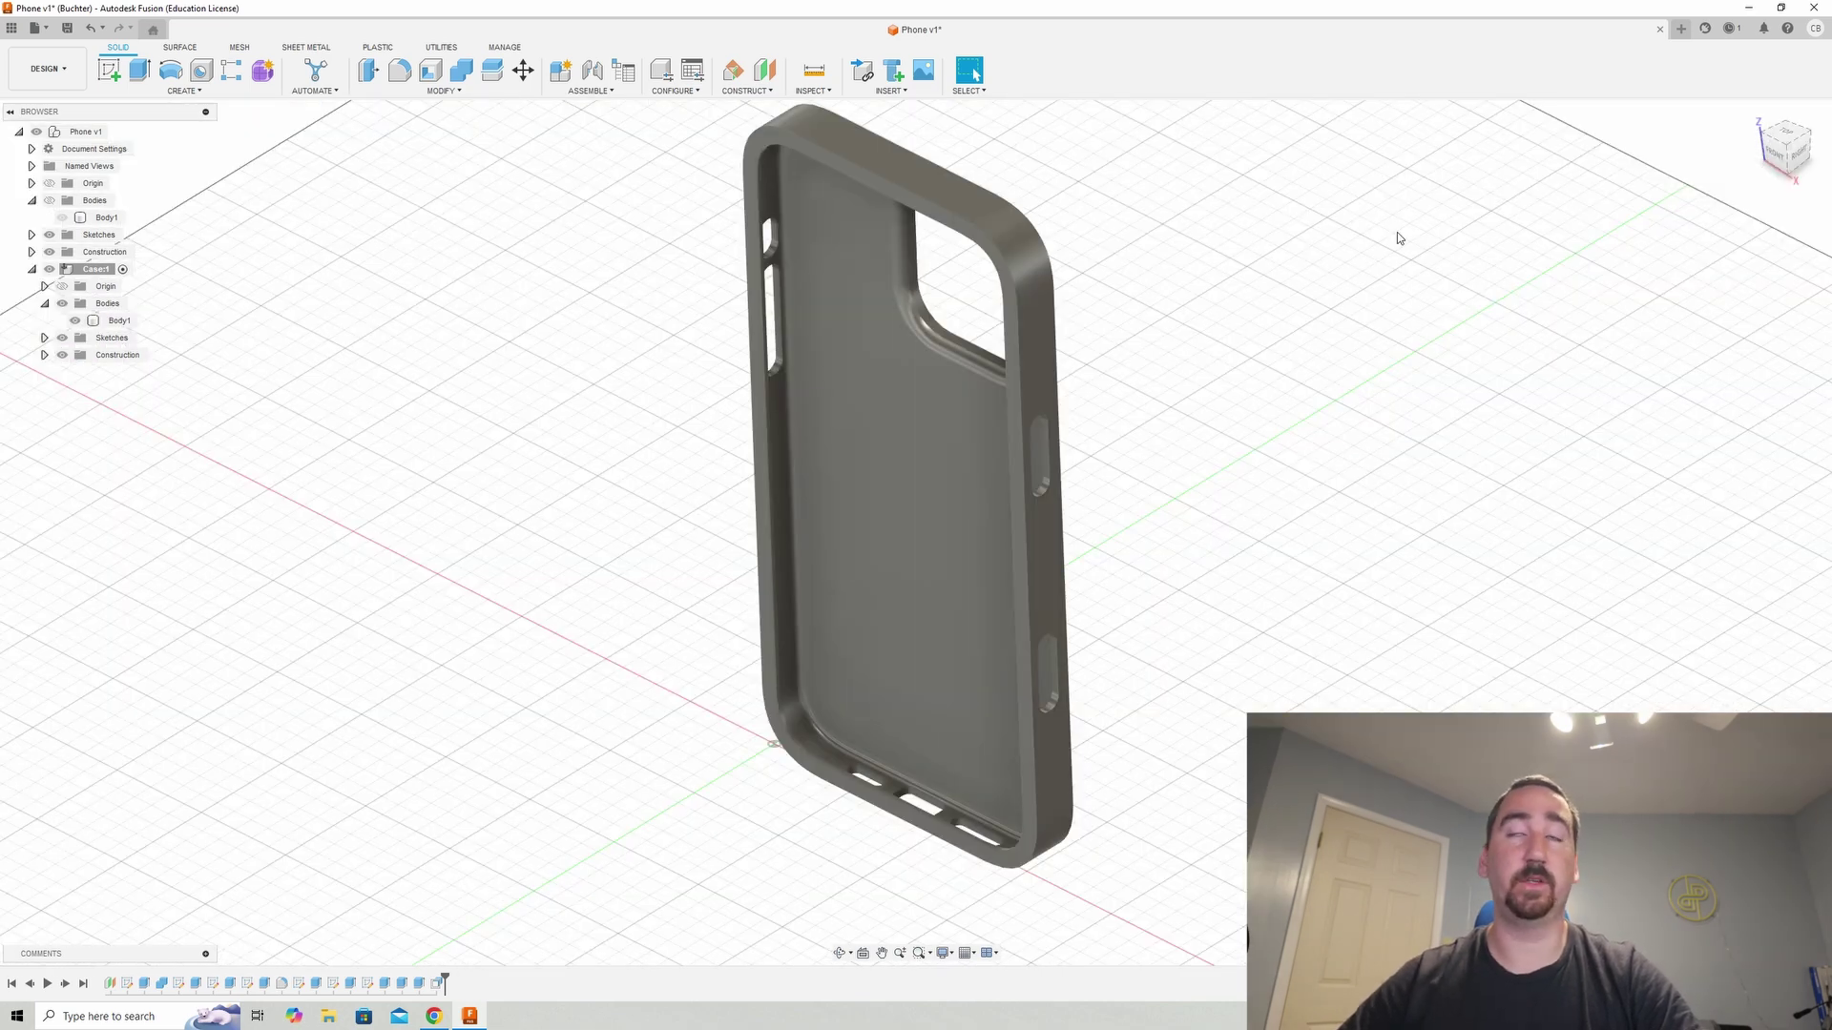
click(870, 730)
shift+middle_drag(926, 761, 931, 828)
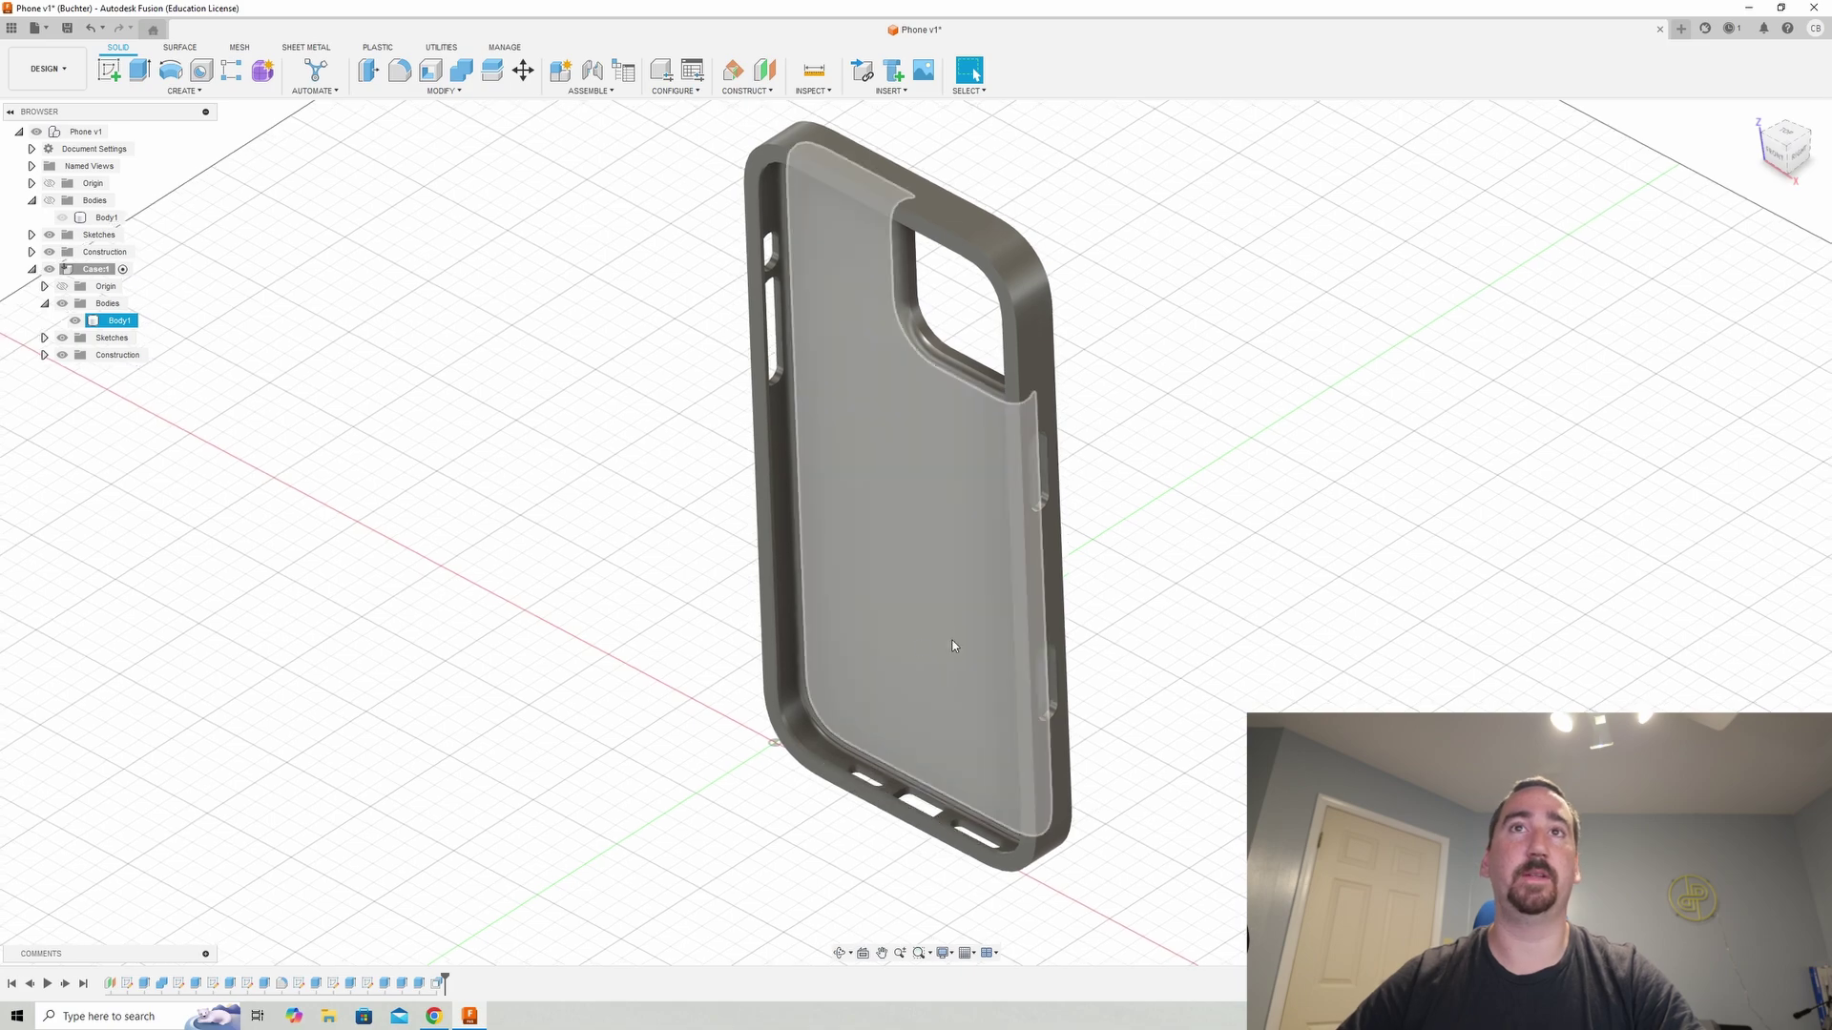
- Enlarge the short and long button openings beside the camera cutout by offsetting all eight of their inner walls outward
shift+middle_drag(915, 557, 582, 324)
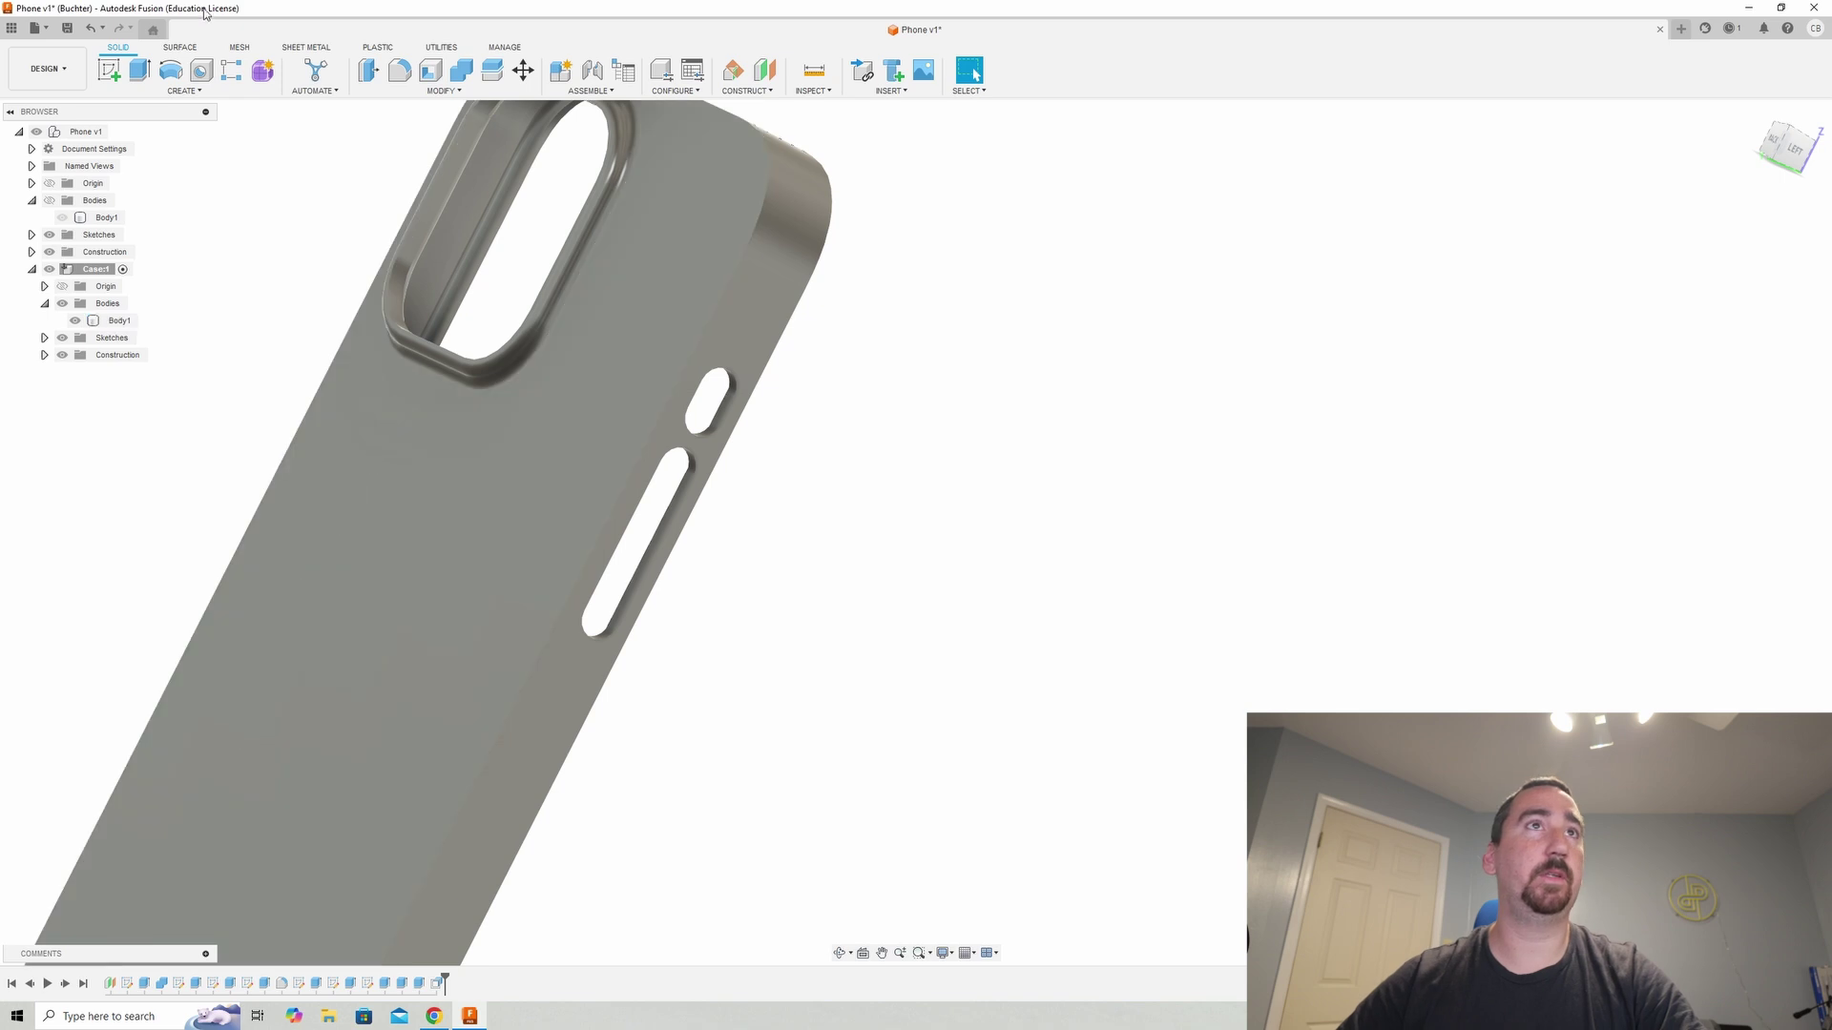
click(372, 72)
shift+middle_drag(768, 420, 650, 552)
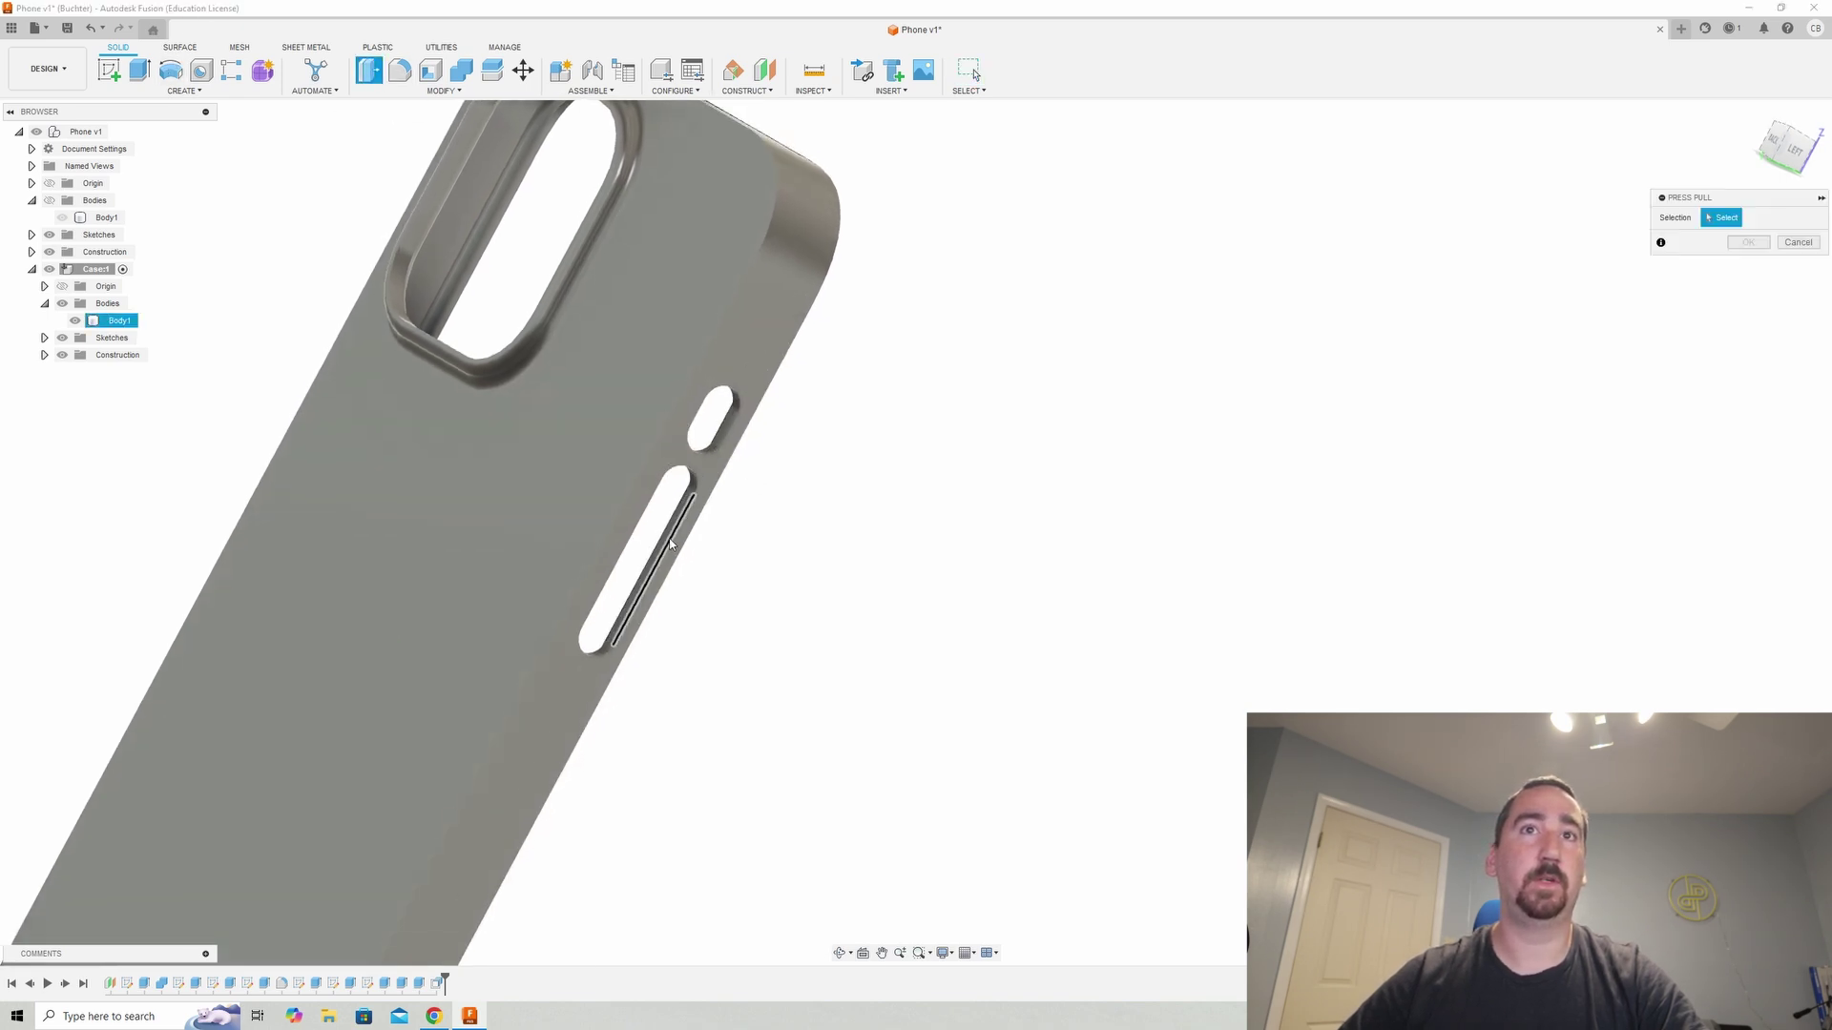
scroll(671, 544, up, 8)
shift+middle_drag(801, 523, 1074, 704)
click(914, 324)
click(928, 279)
click(501, 489)
click(587, 832)
click(723, 477)
click(701, 644)
click(1233, 777)
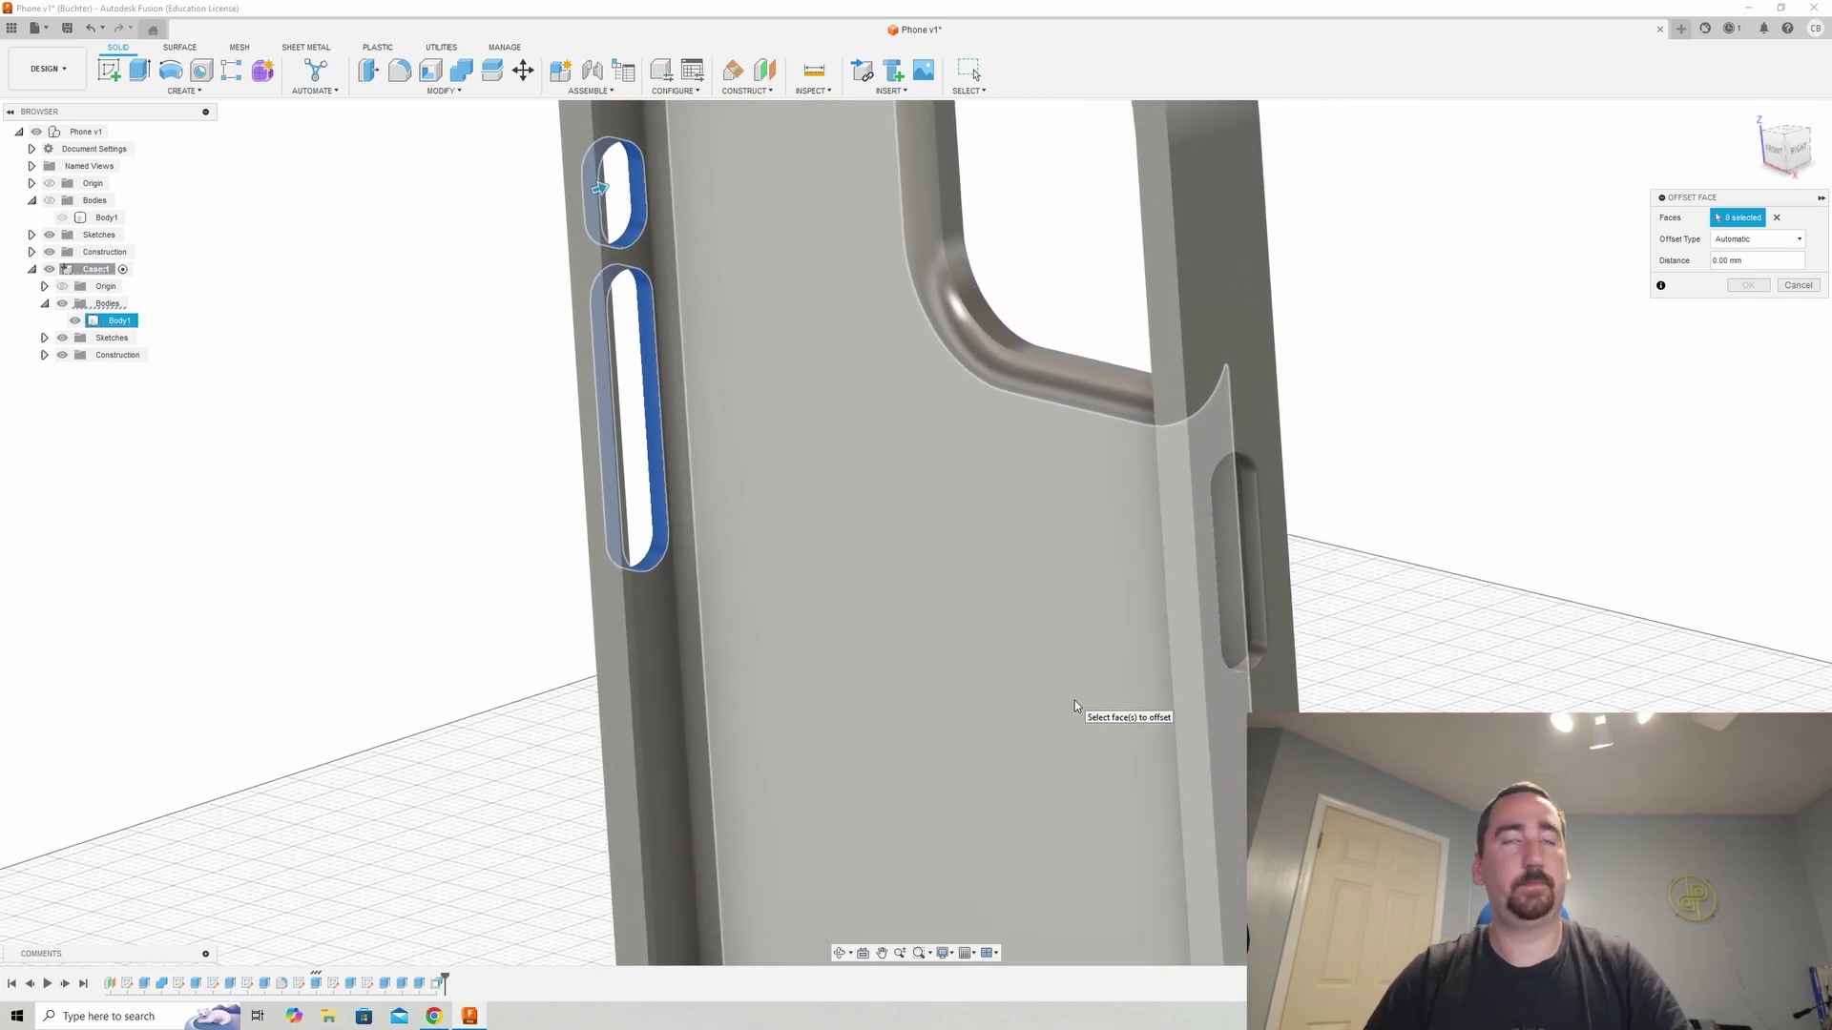
text(-1)
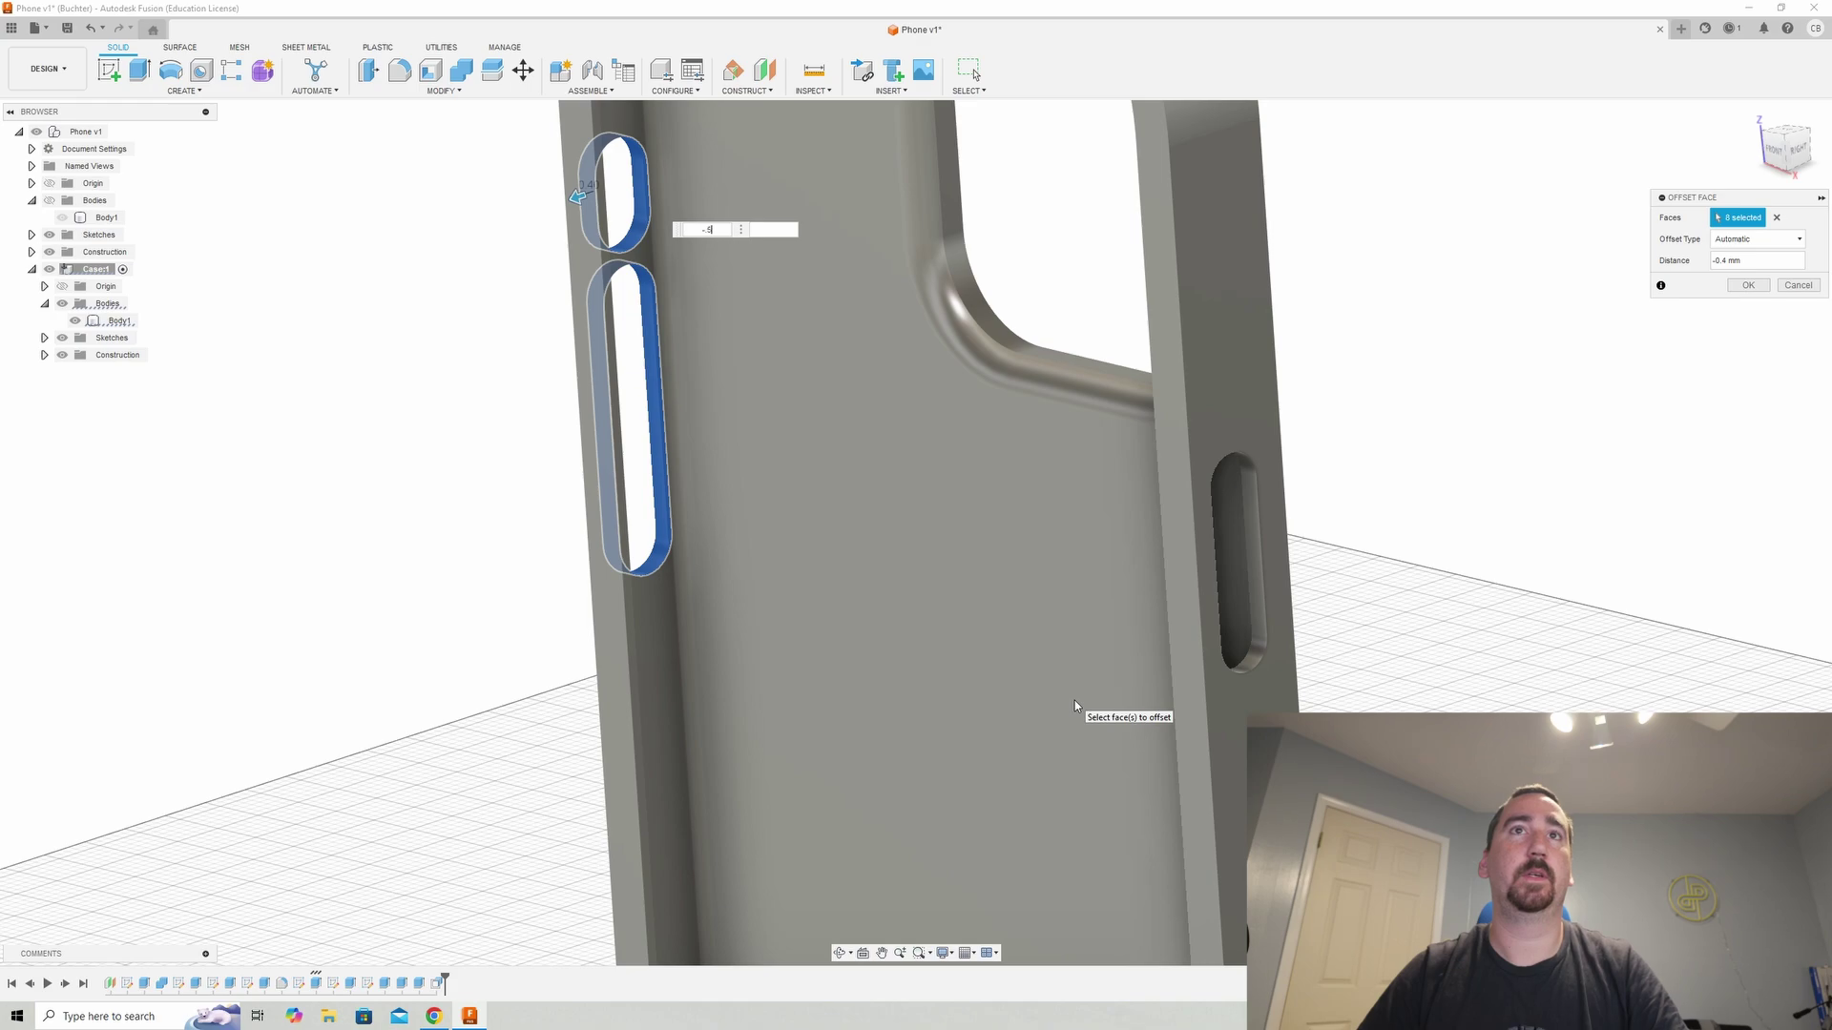
key(Return)
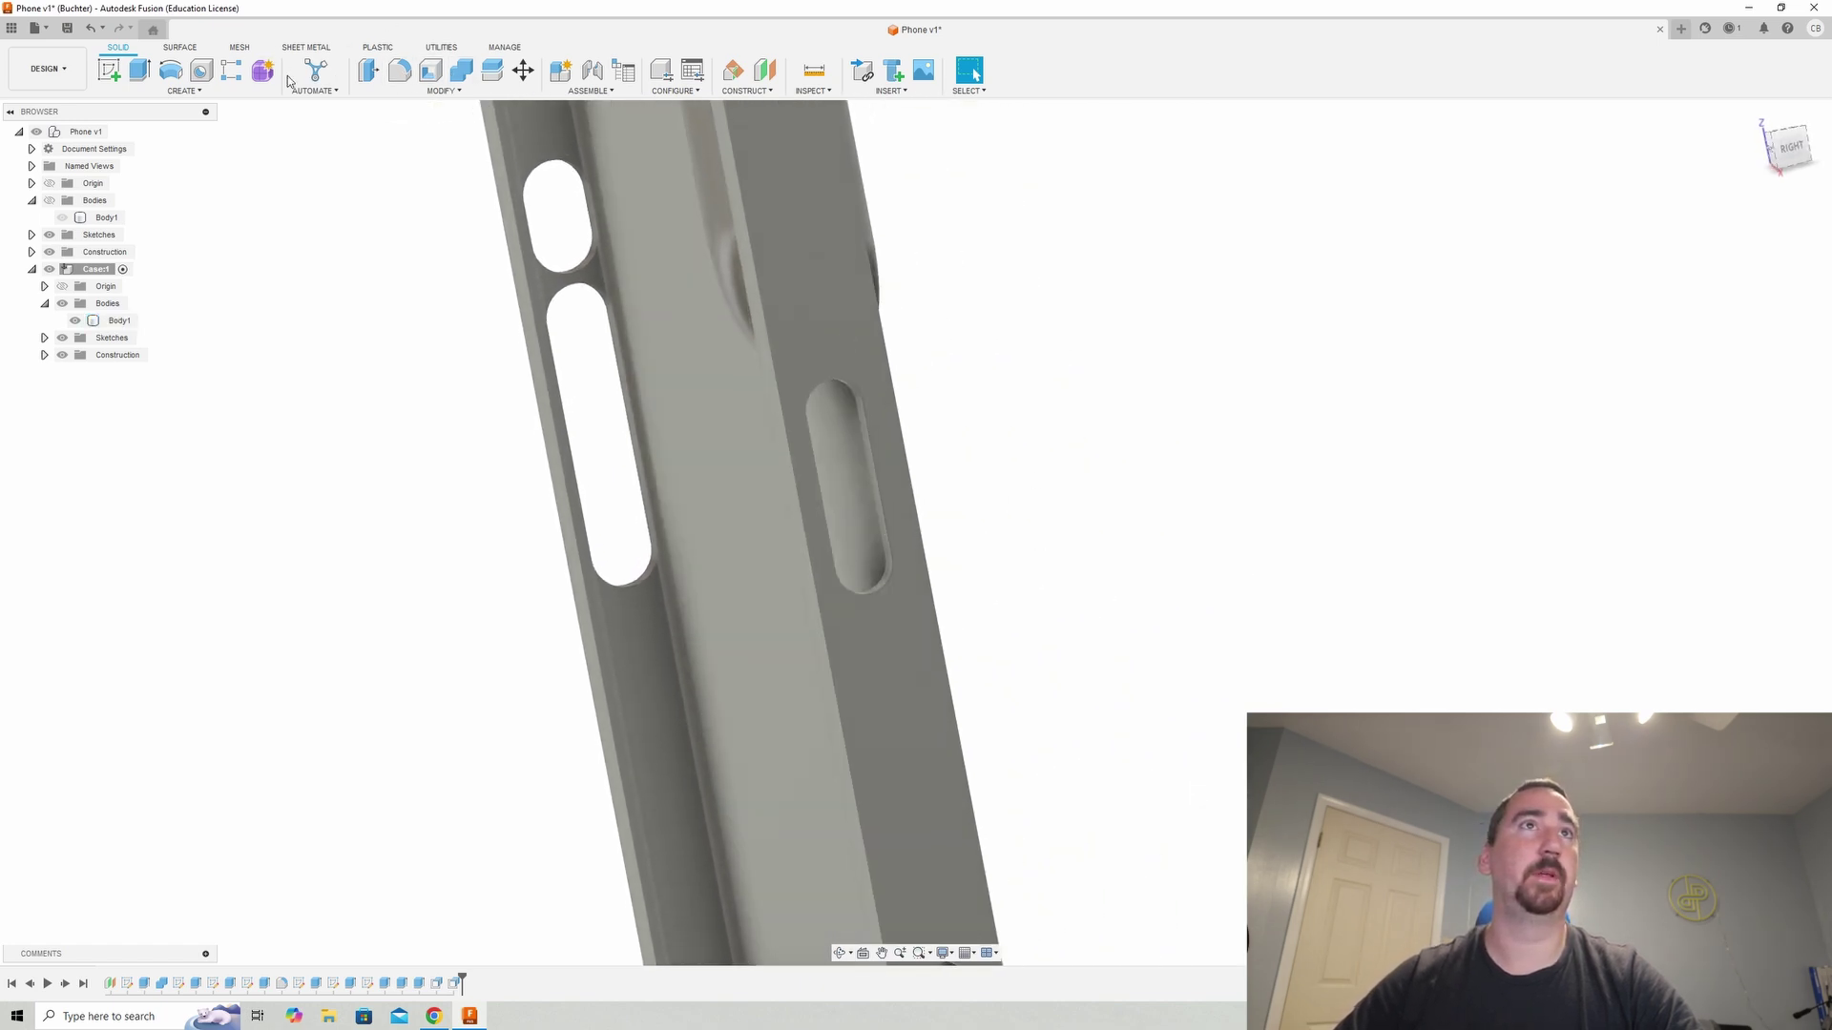
- Offset all eight inner walls of the two button openings on the case's opposite long side by -0.5 mm
click(368, 69)
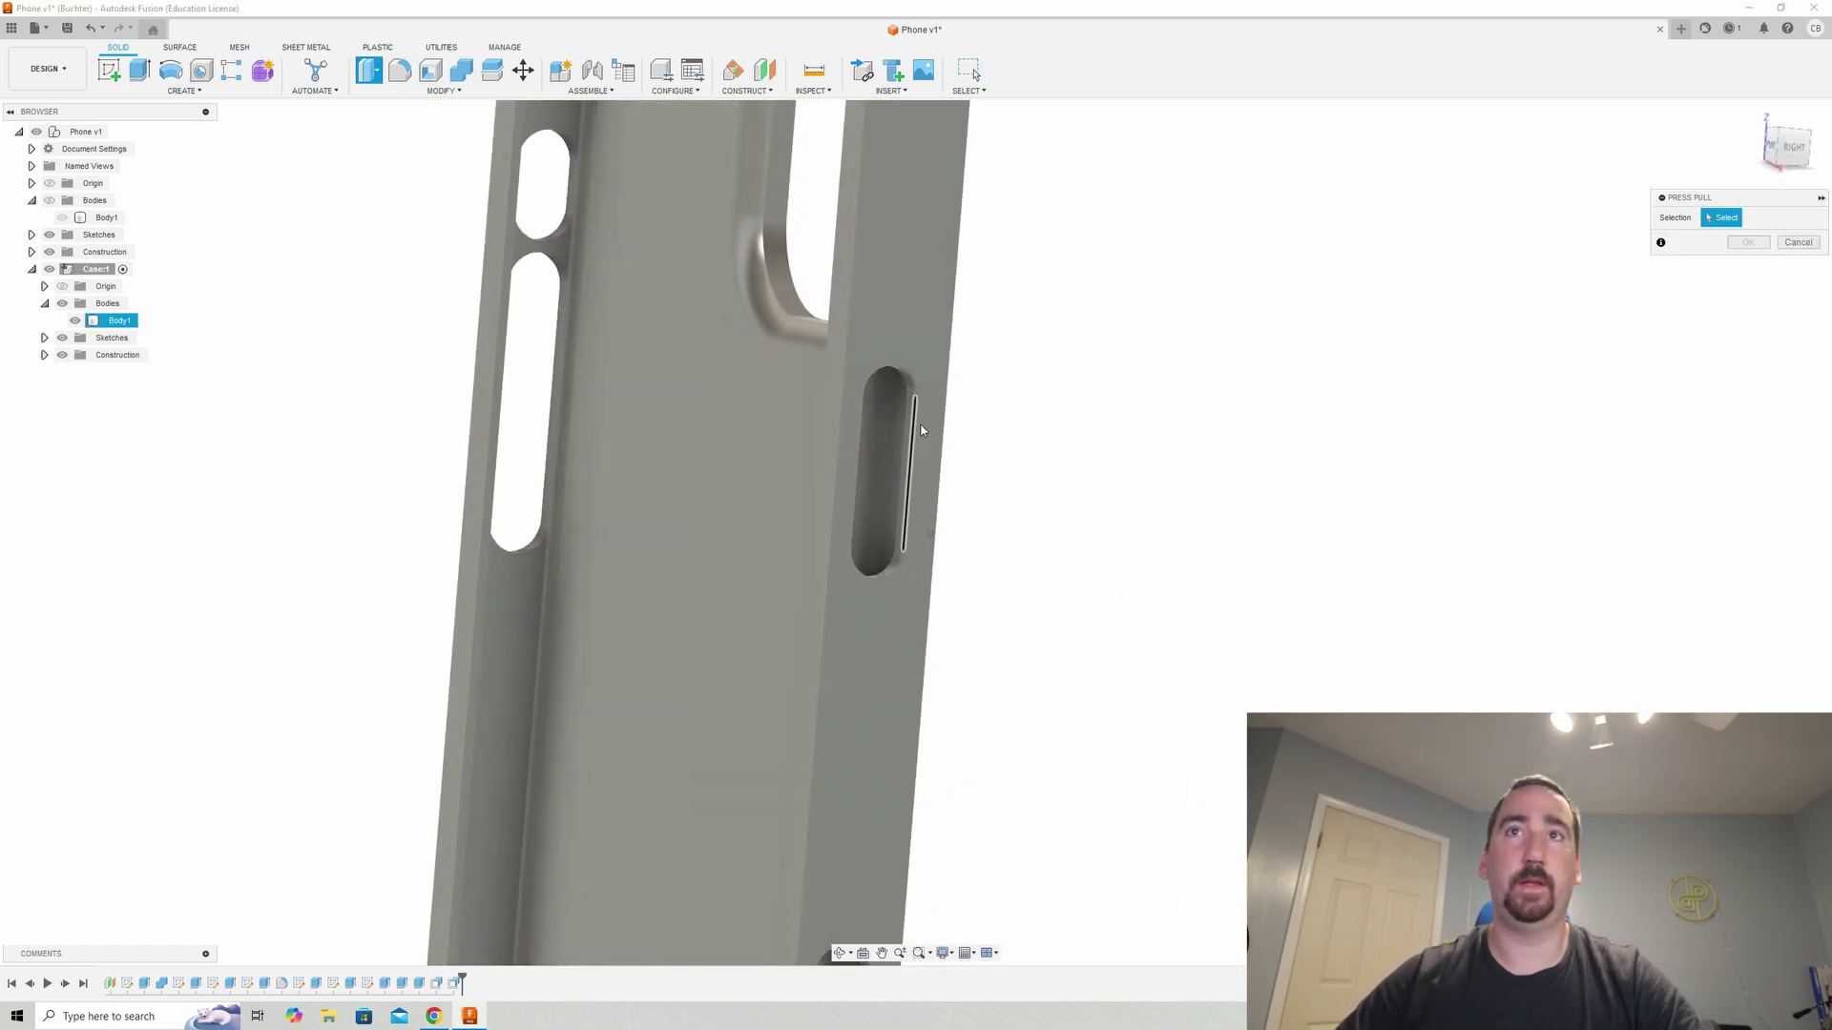
click(909, 399)
click(899, 377)
click(874, 542)
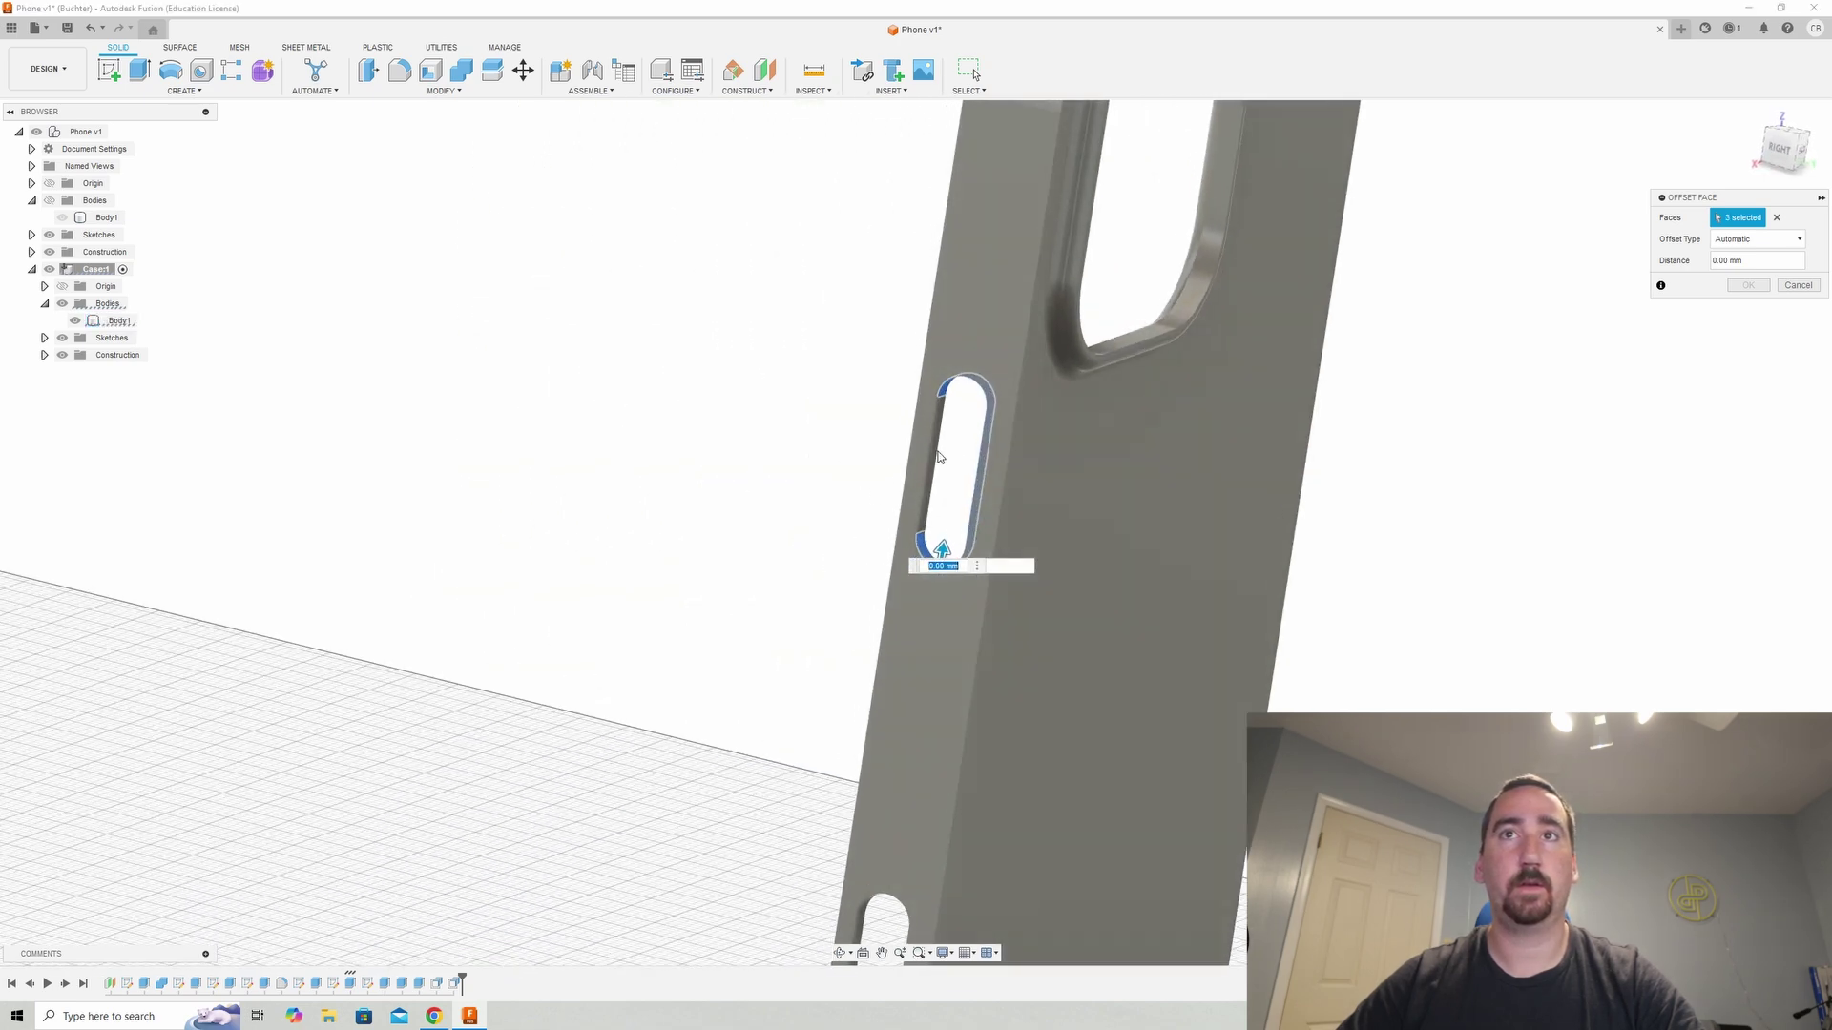
click(936, 455)
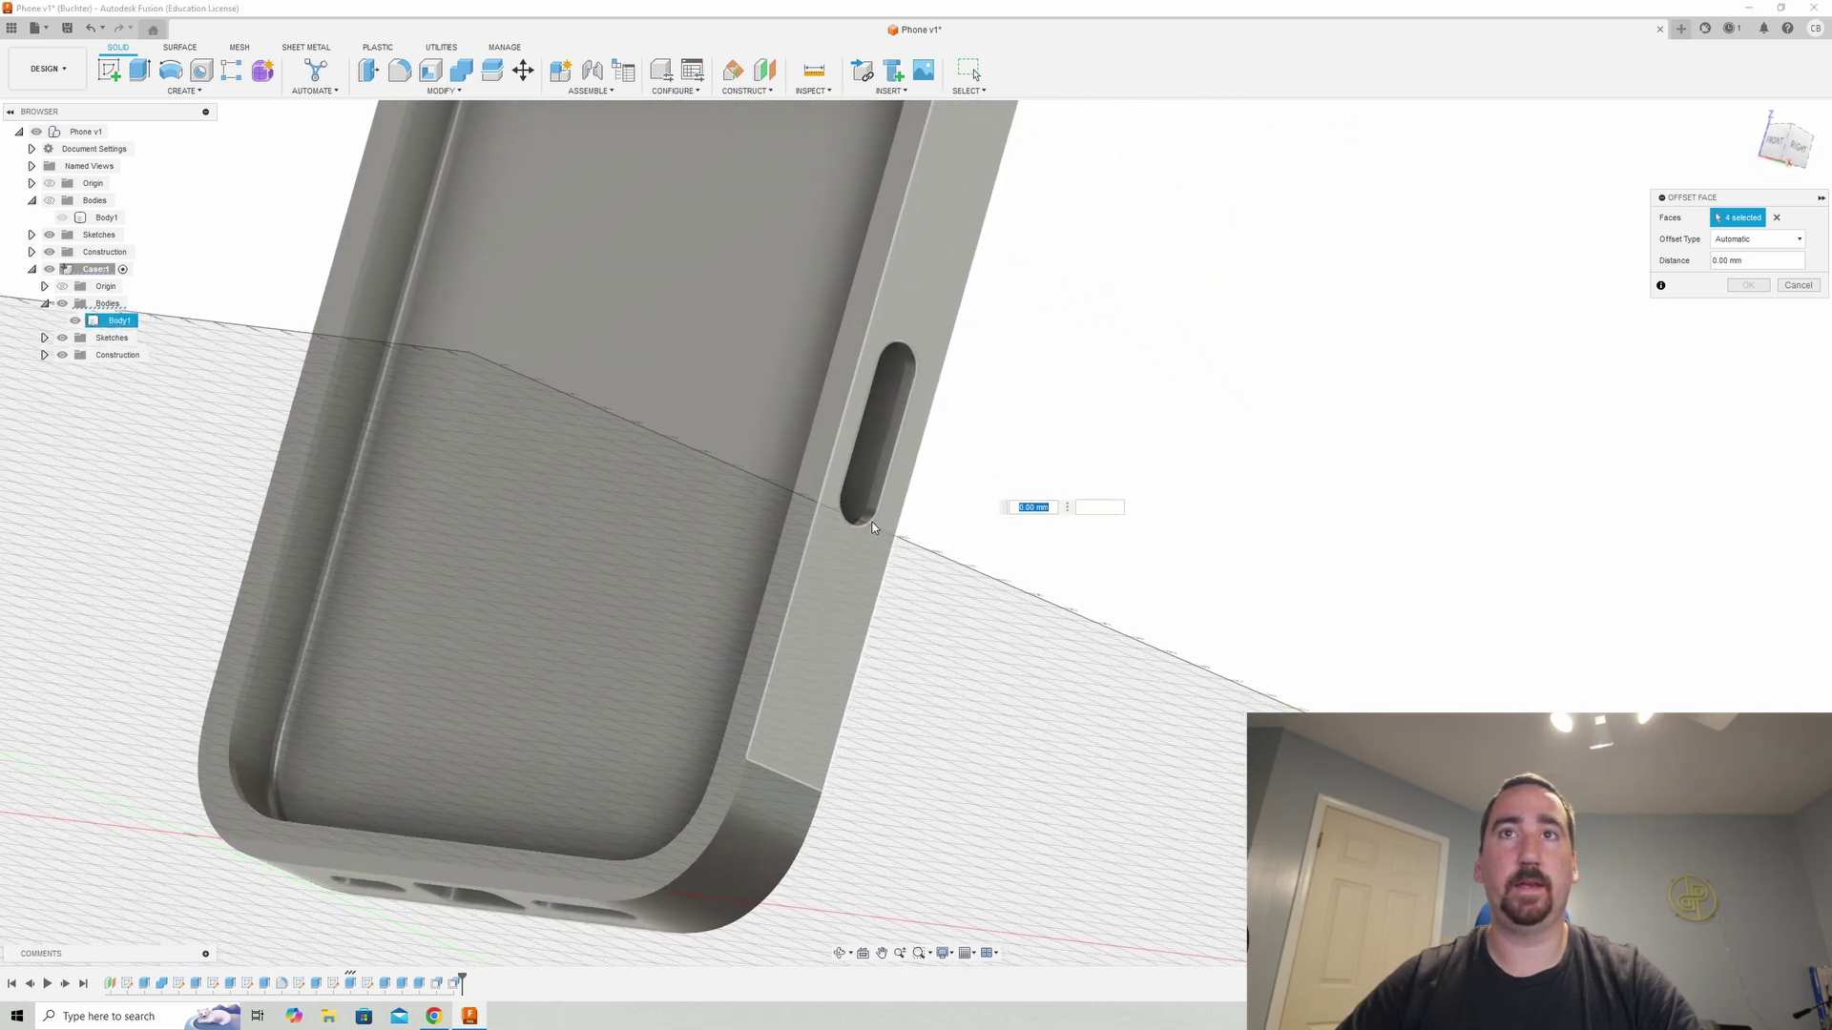
click(886, 484)
click(871, 516)
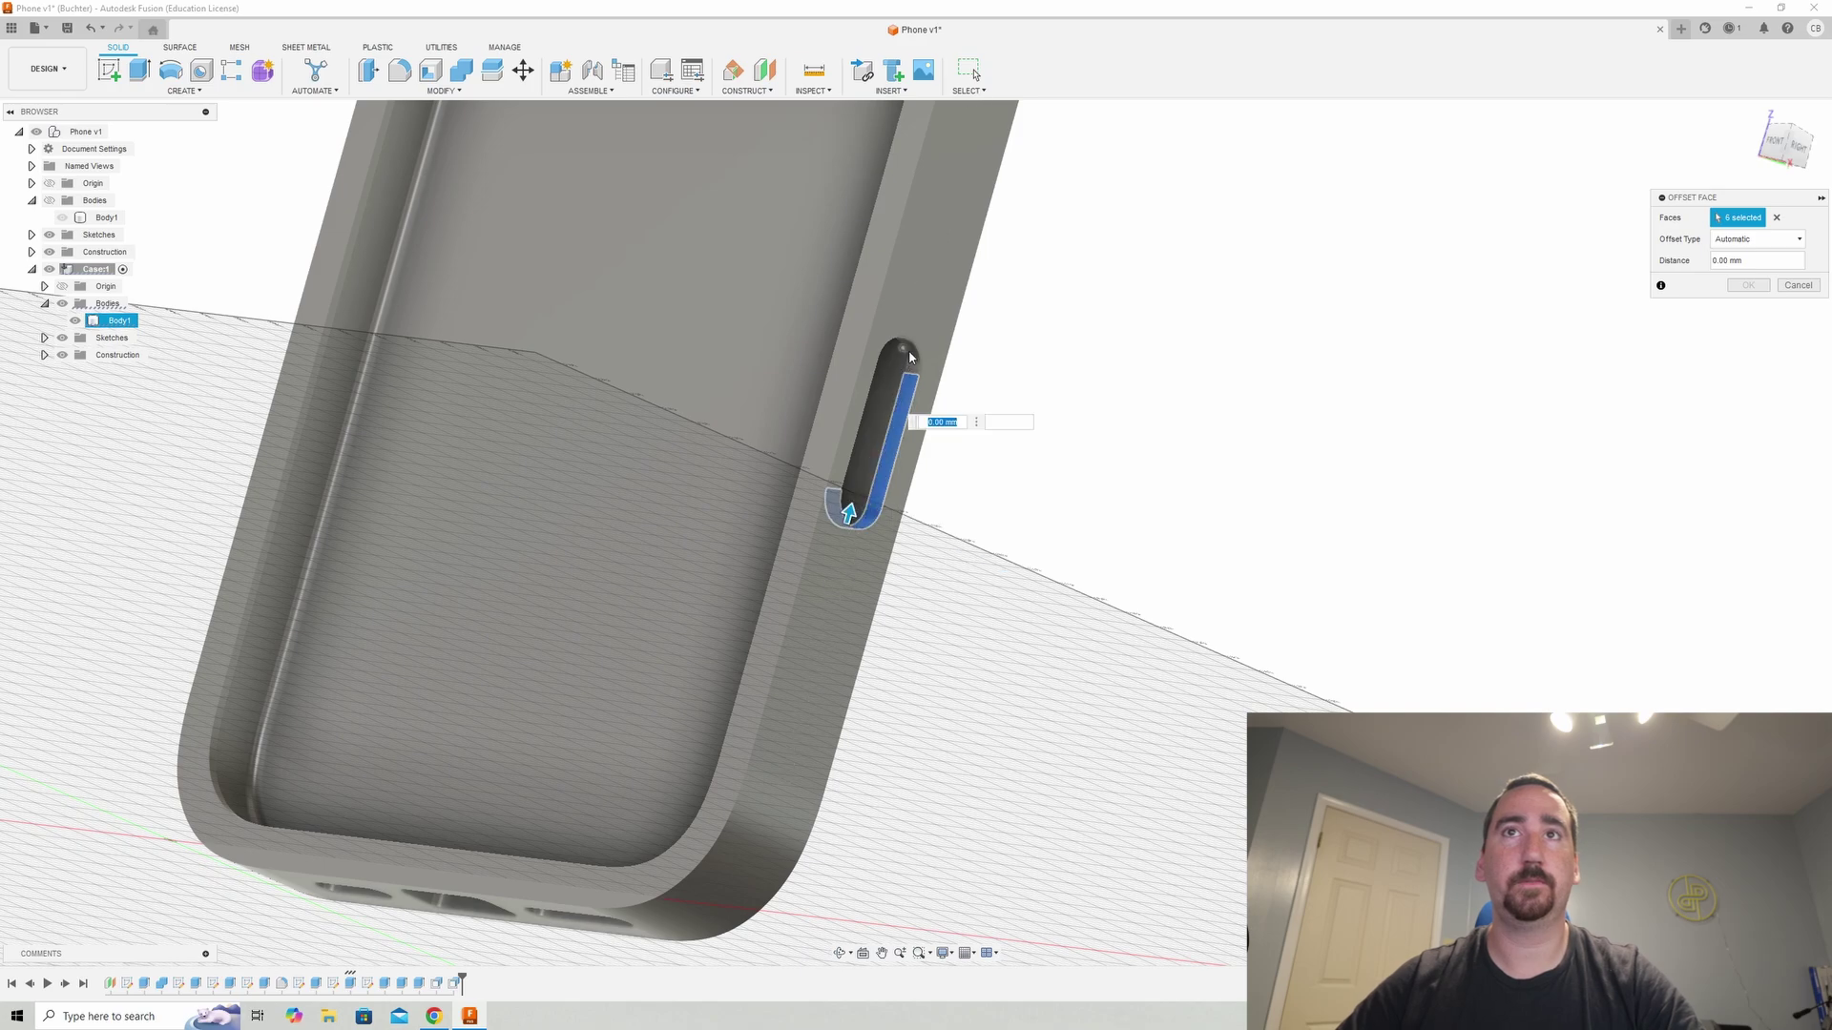
shift+middle_drag(913, 356, 1035, 585)
click(878, 460)
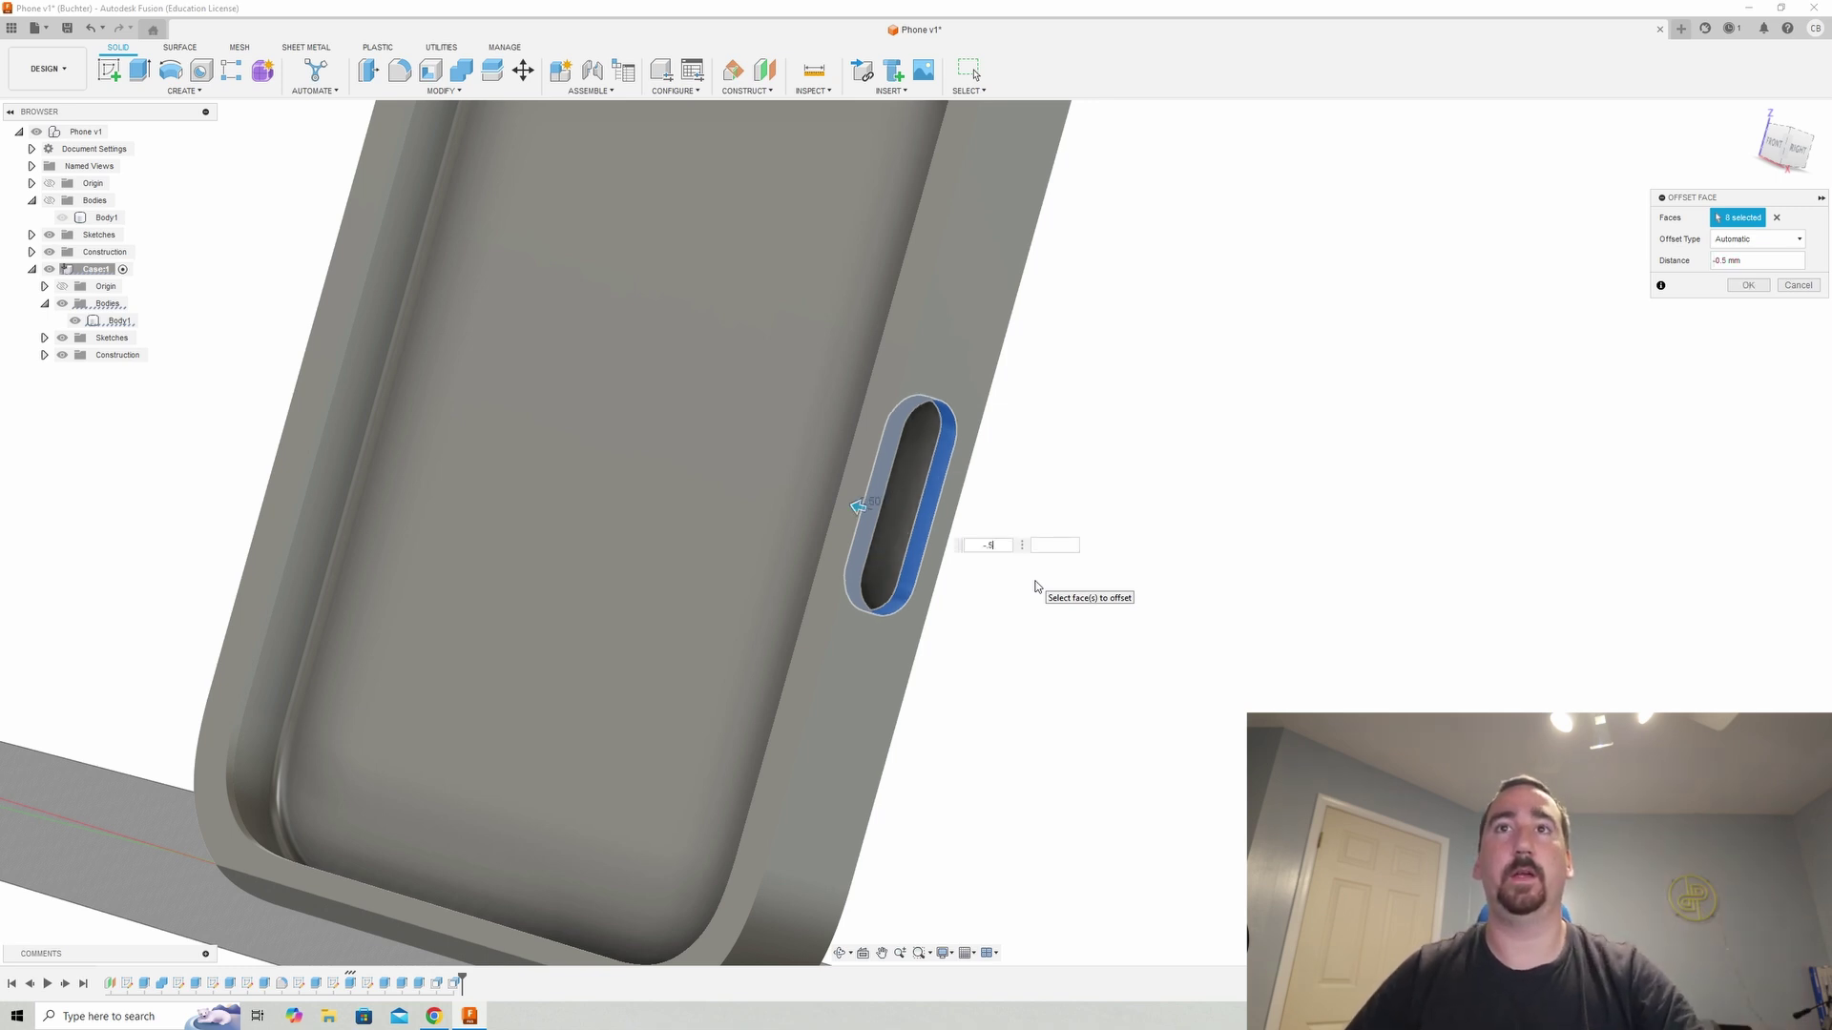
key(Return)
- Try to add a 2 mm equal-distance chamfer to the outer edges of the short and long button openings near the camera cutout
shift+middle_drag(885, 382, 582, 130)
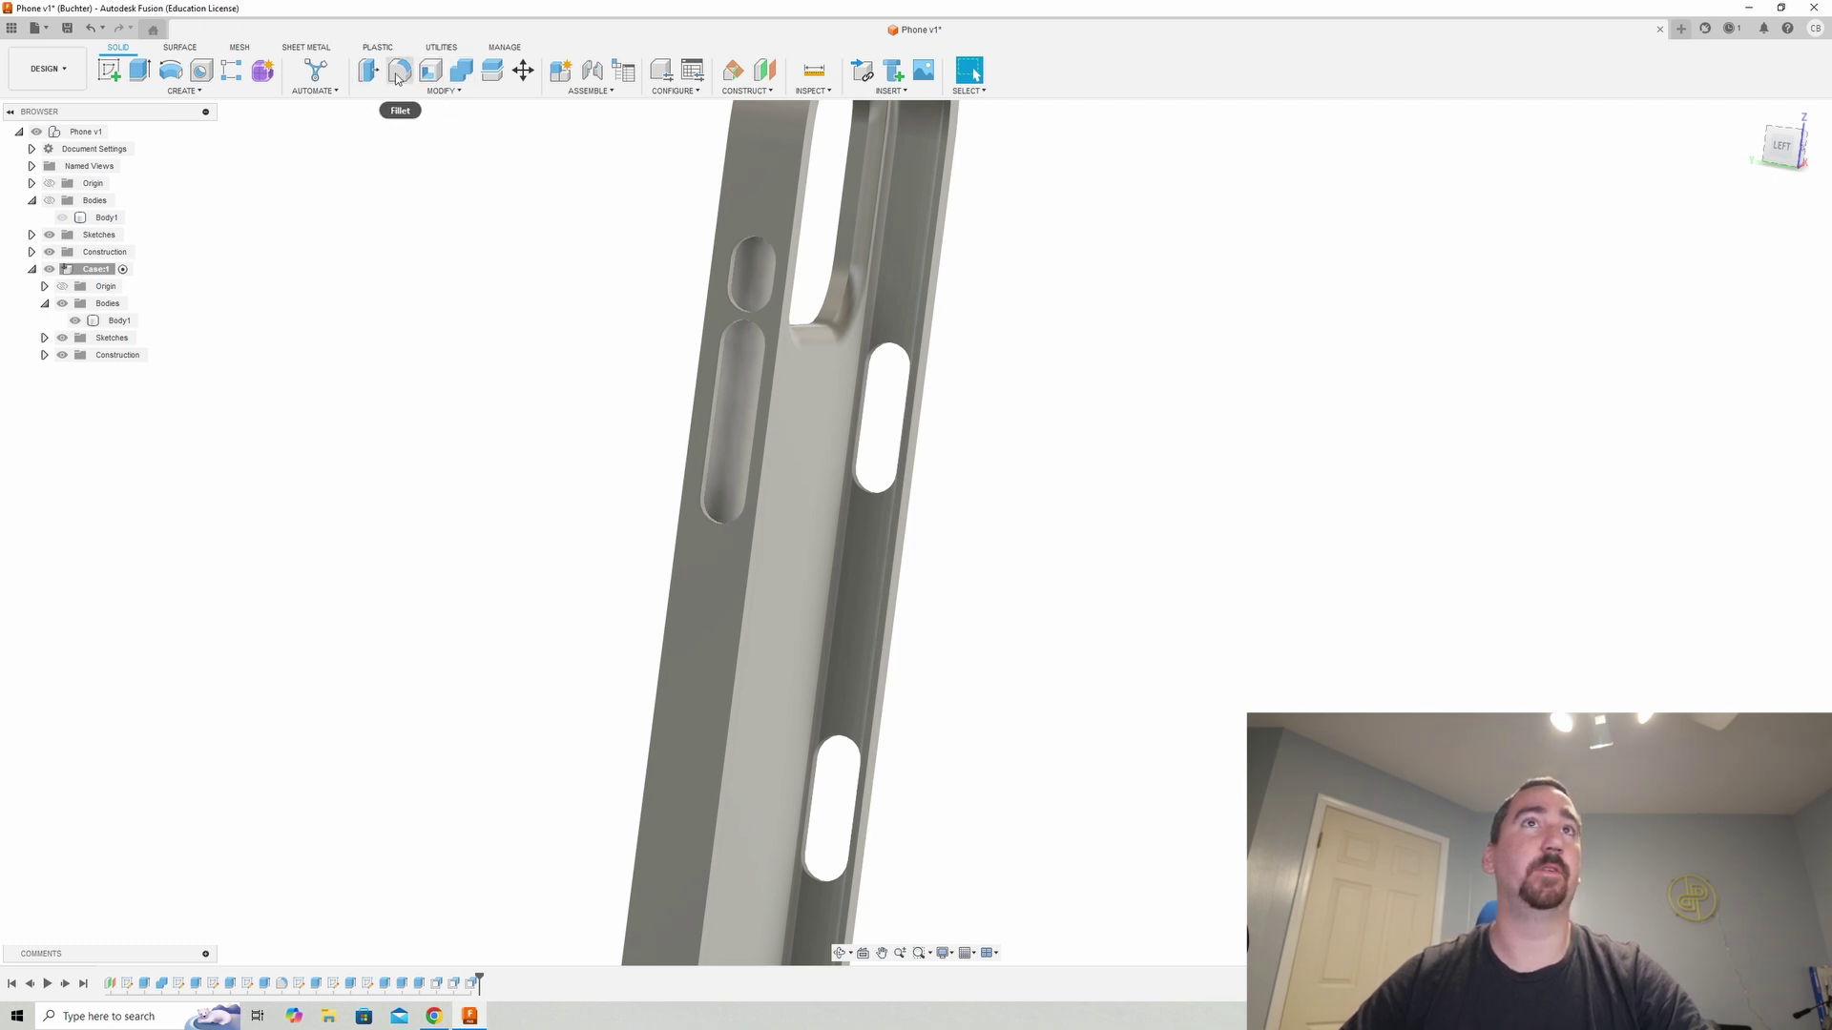
click(442, 91)
click(392, 174)
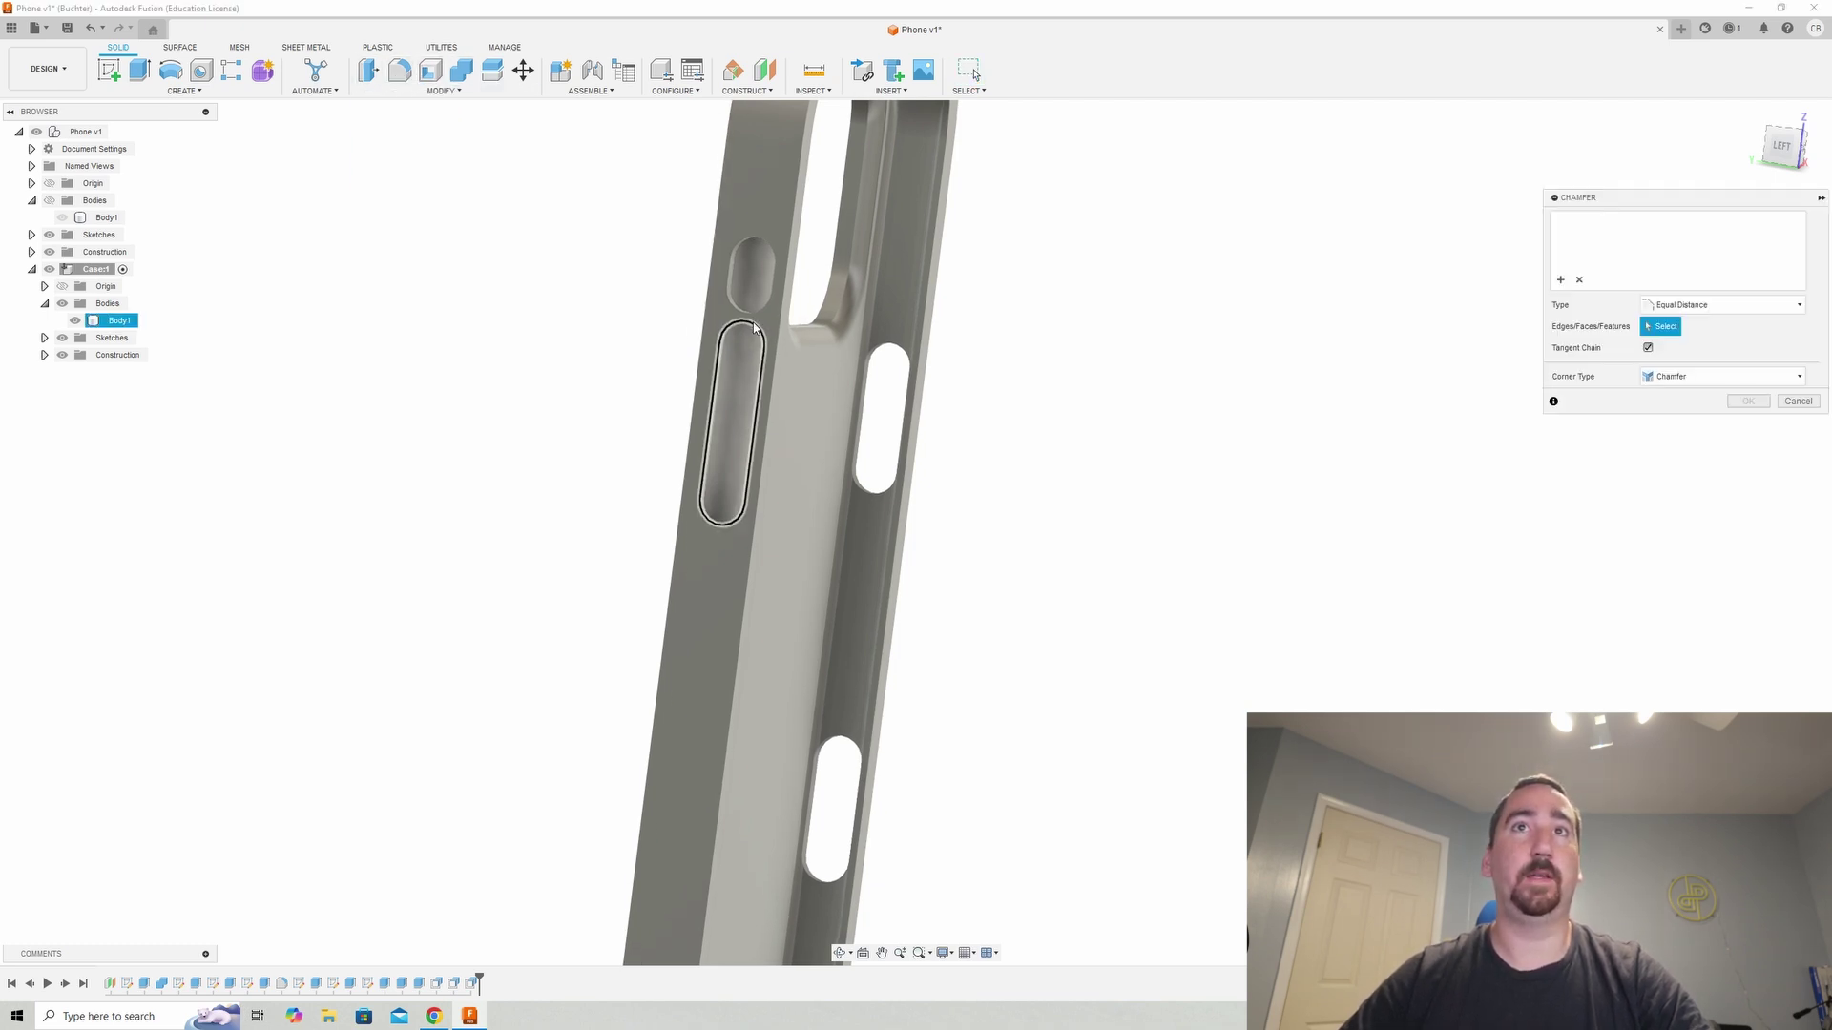
click(754, 327)
text(1)
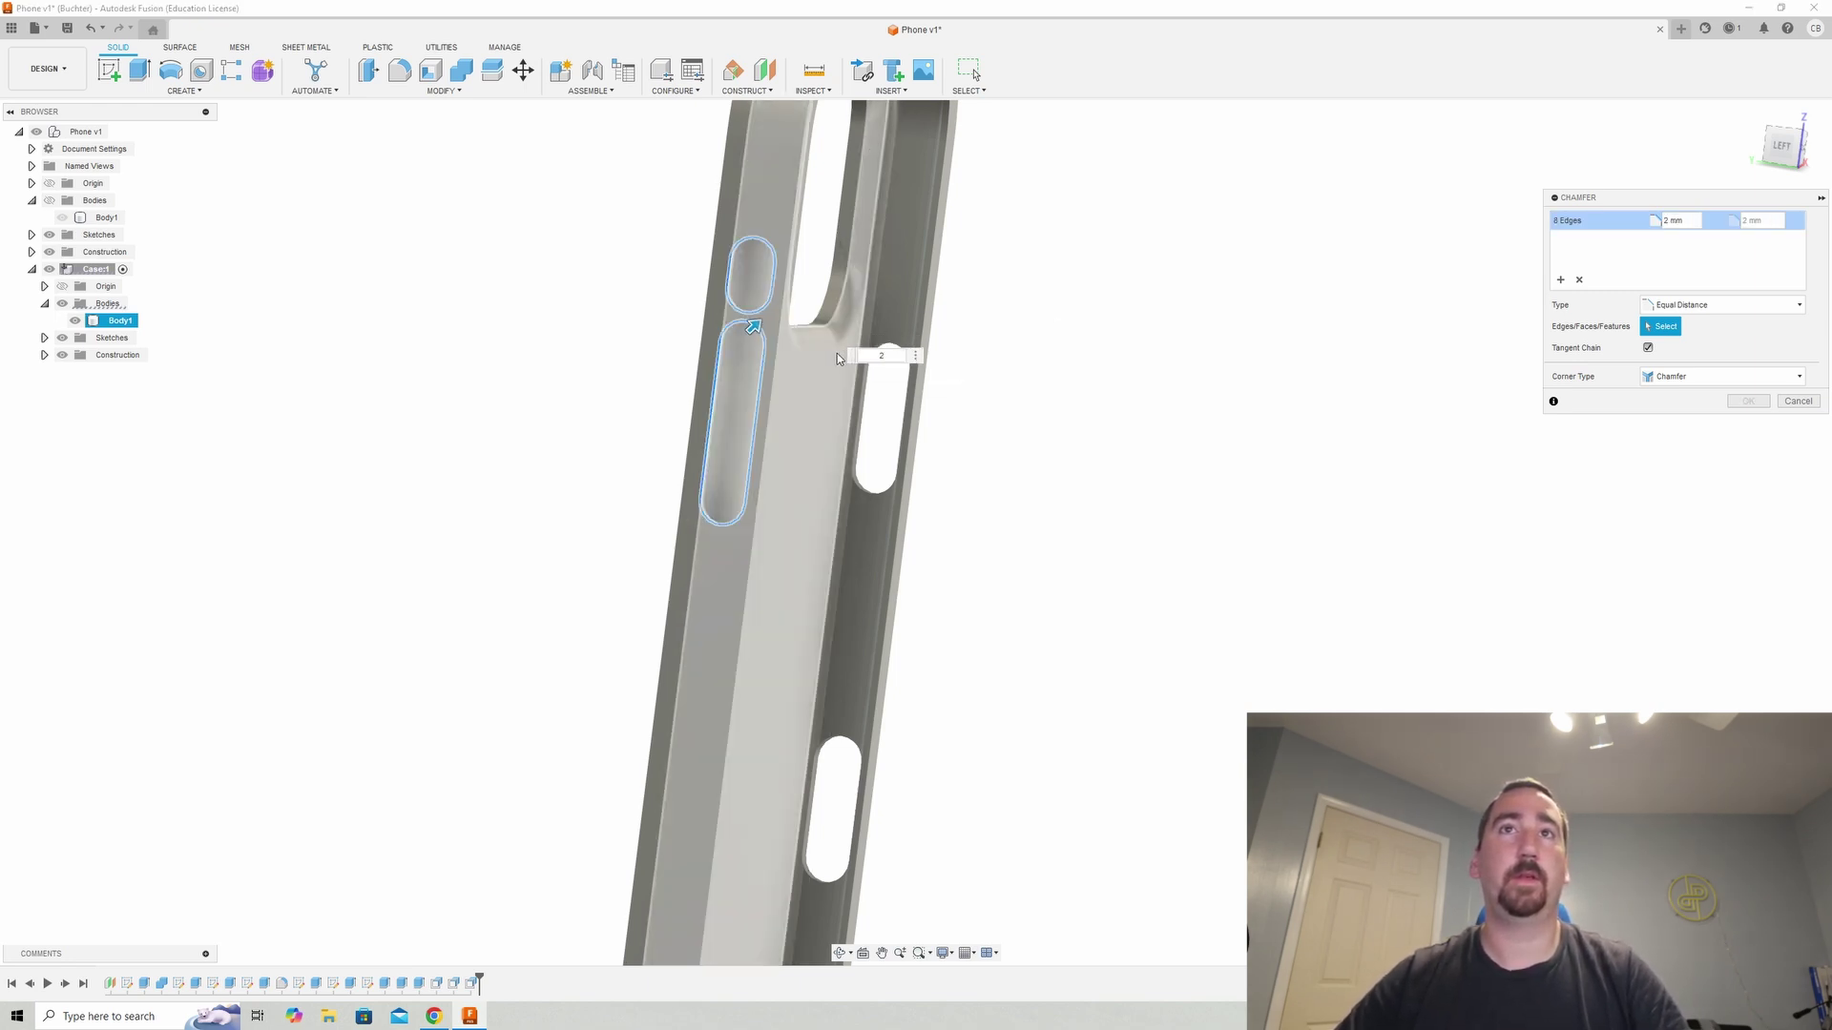
key(Return)
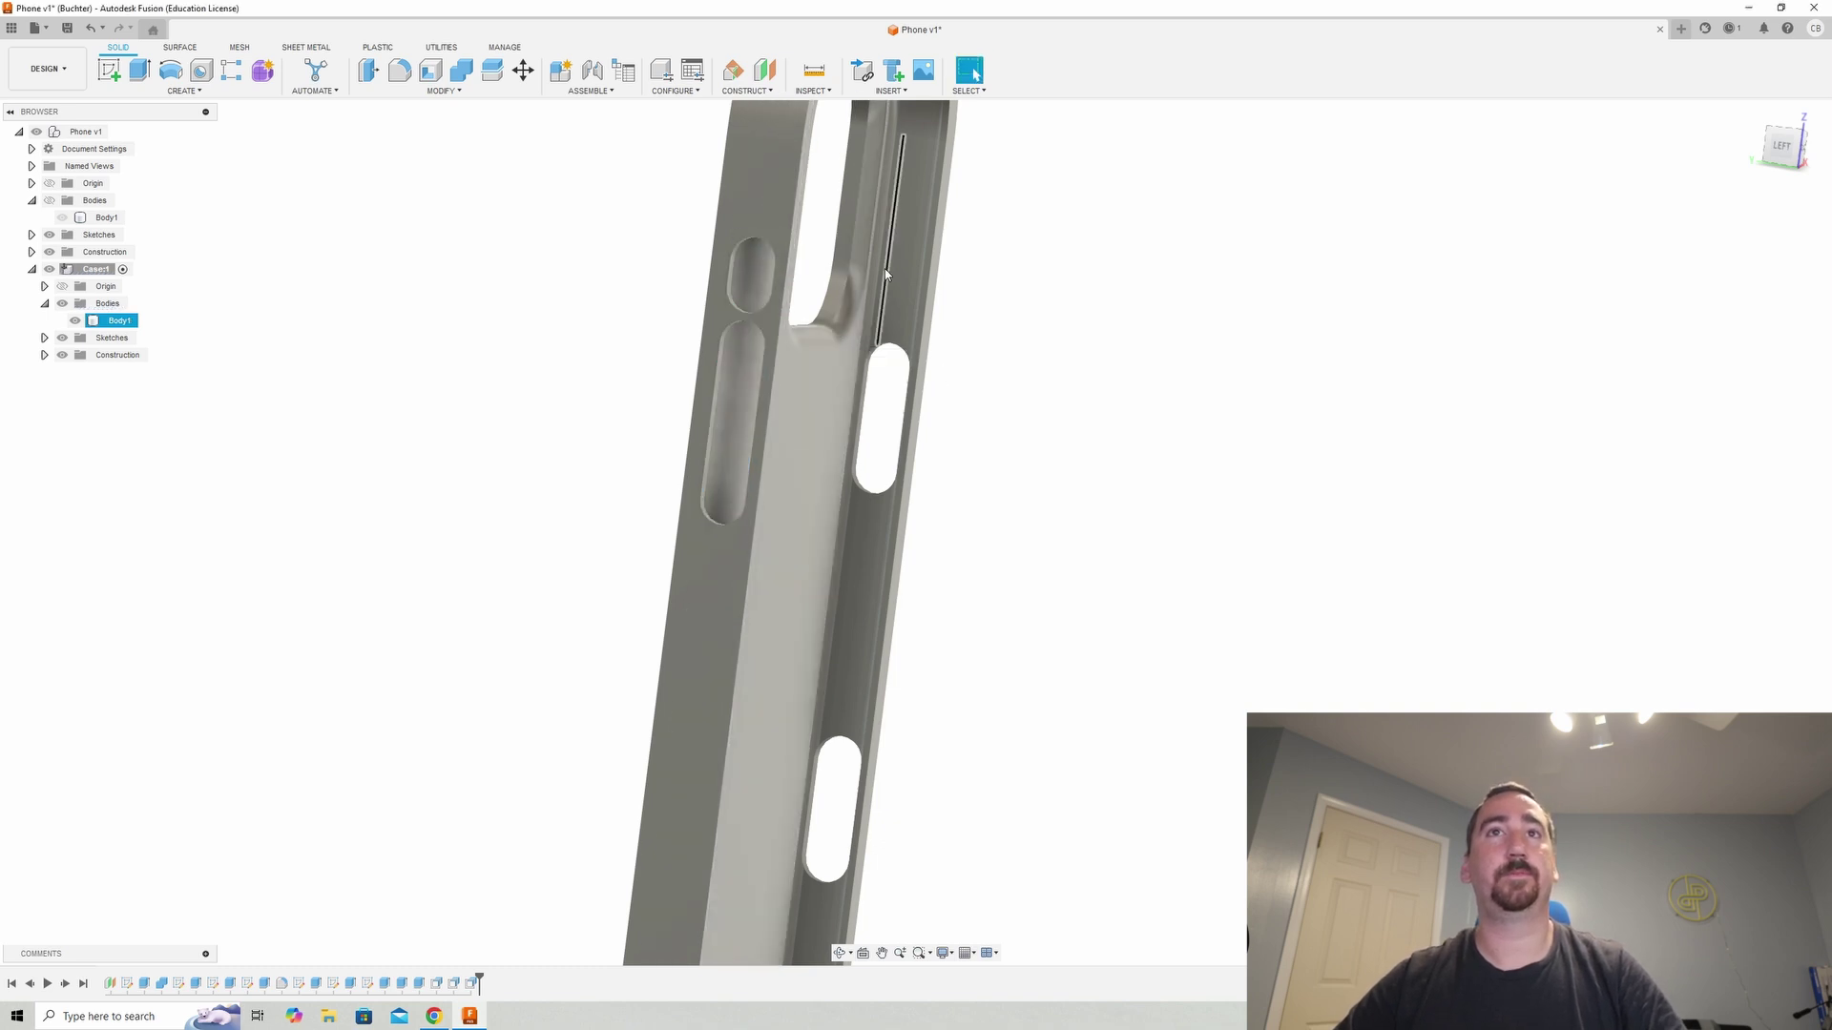
- Sketch two vertical lines on the case's outer side face, joining the sides of the short and long button openings near the camera cutout
shift+middle_drag(752, 313, 734, 278)
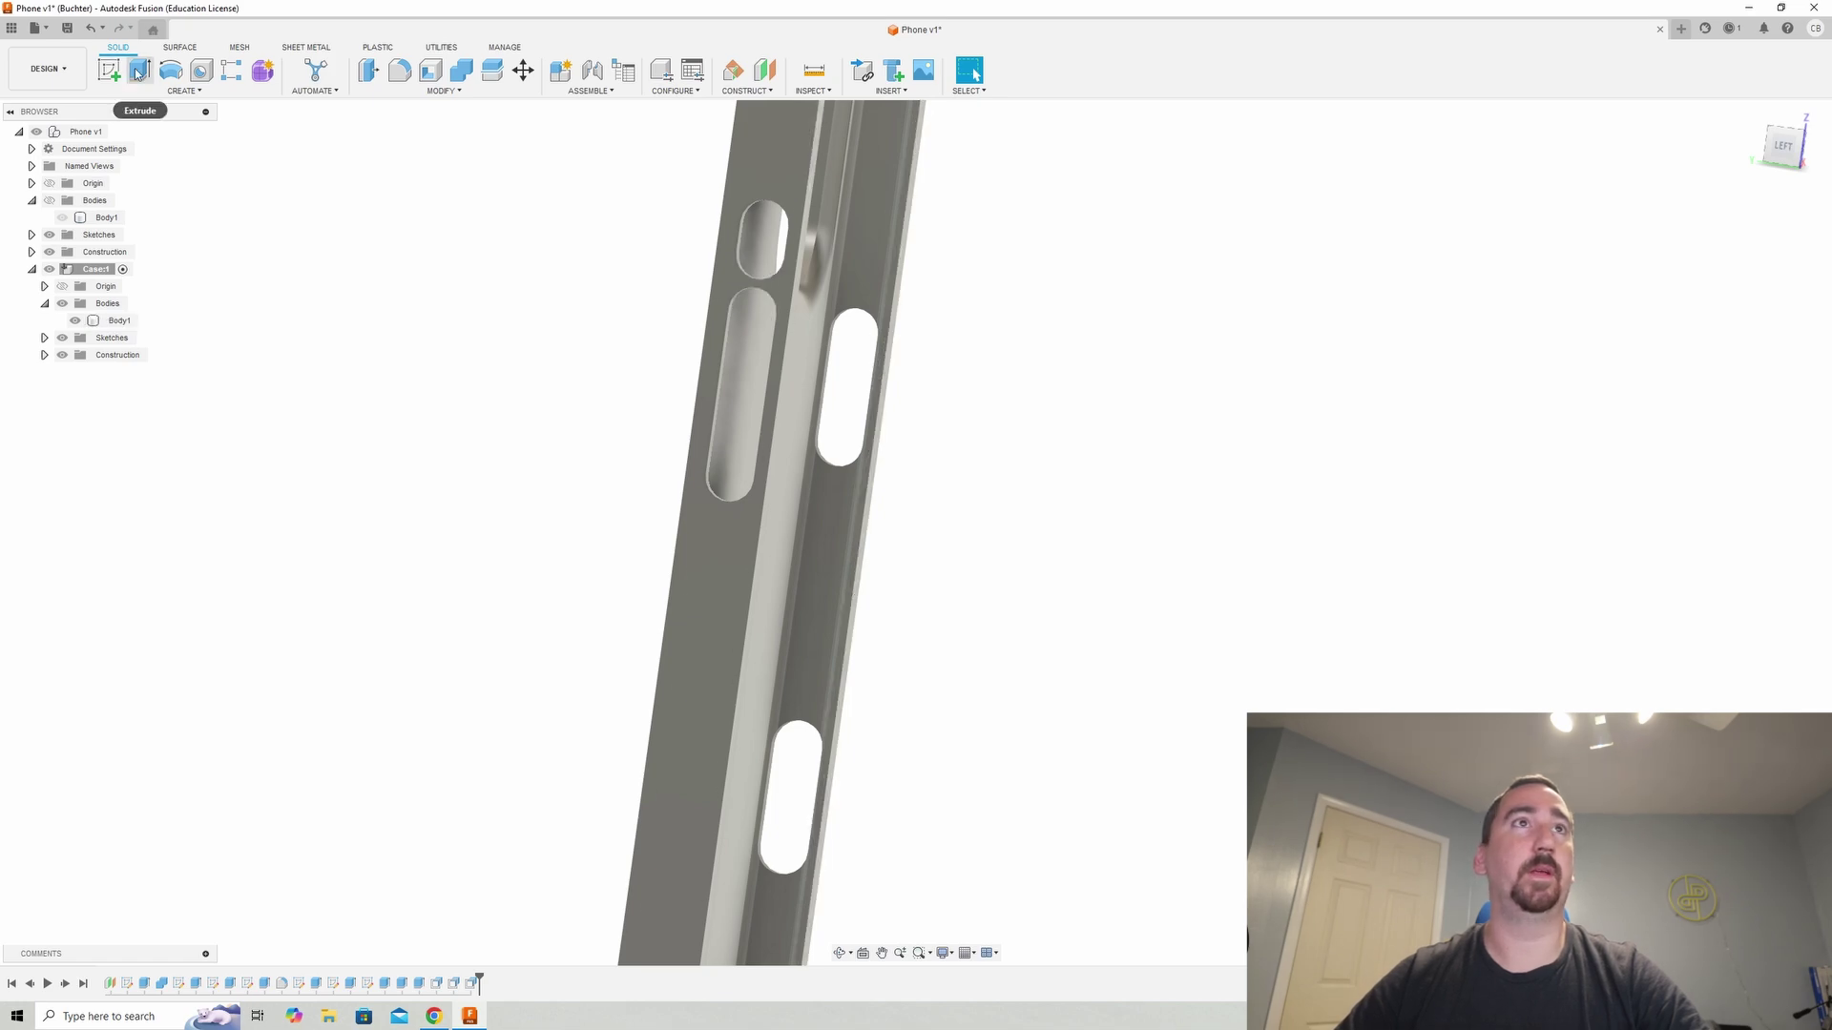
click(748, 287)
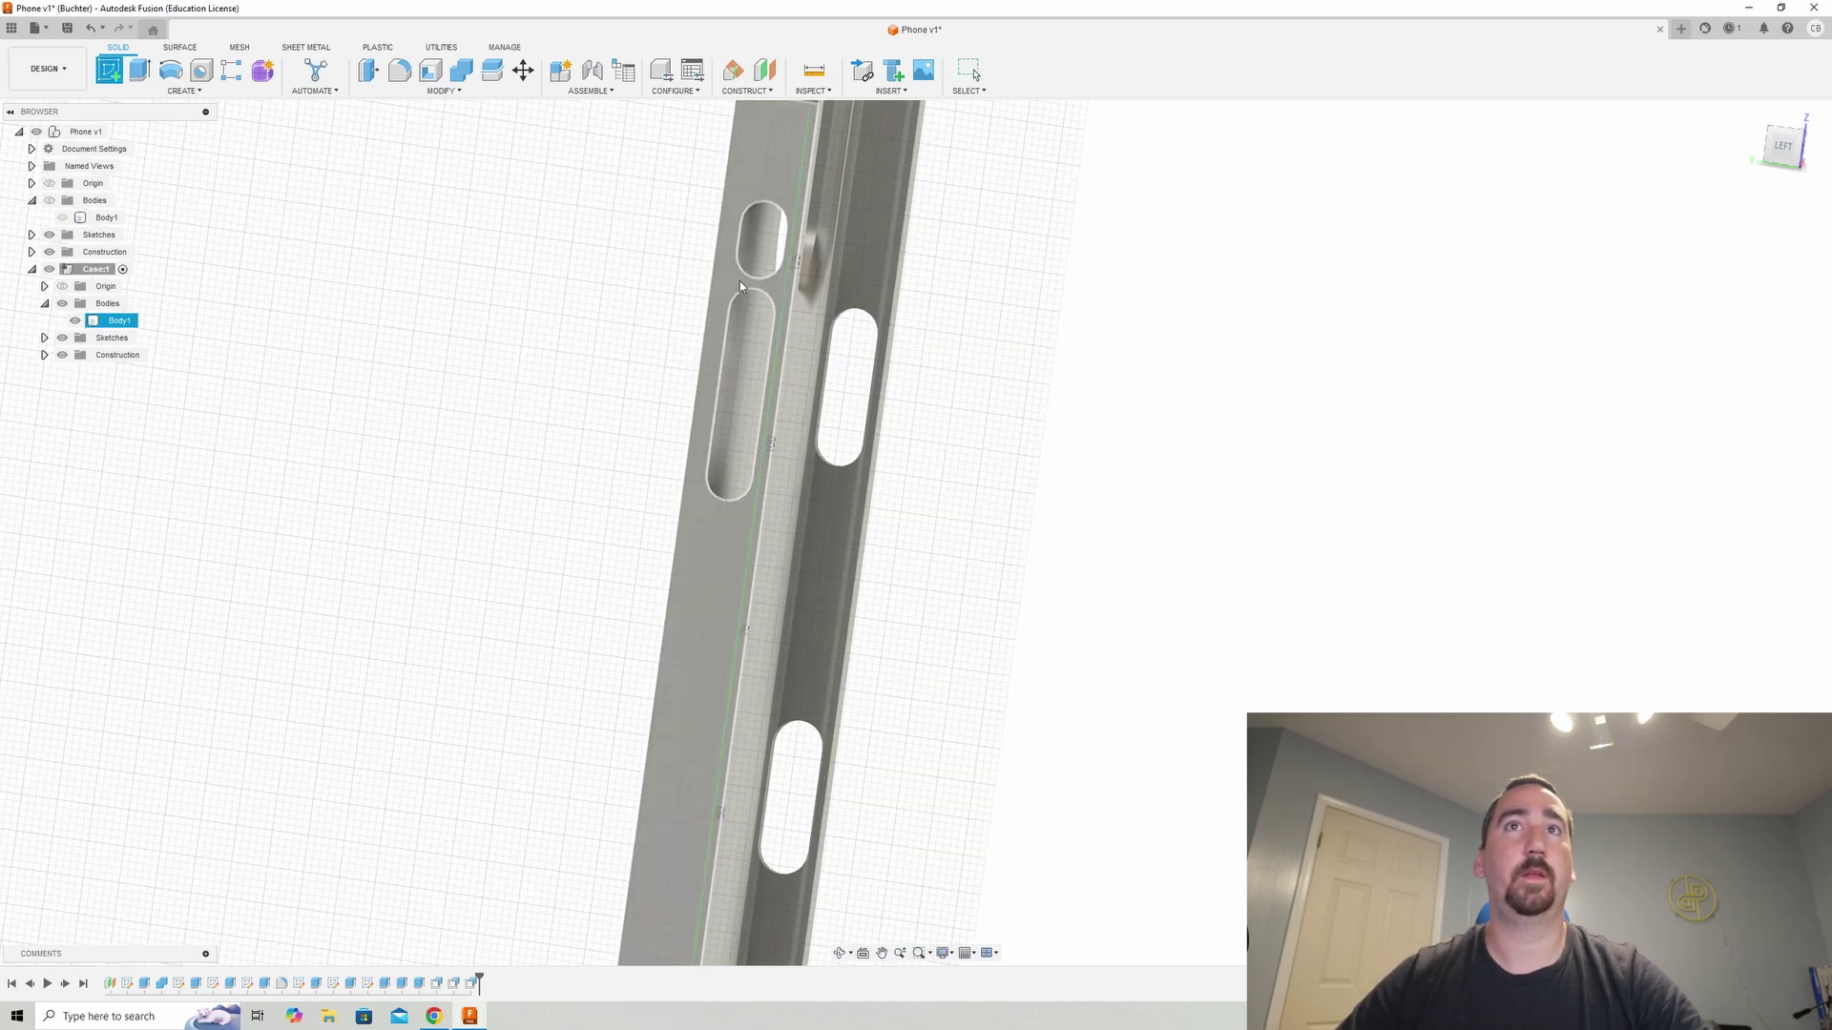
click(741, 281)
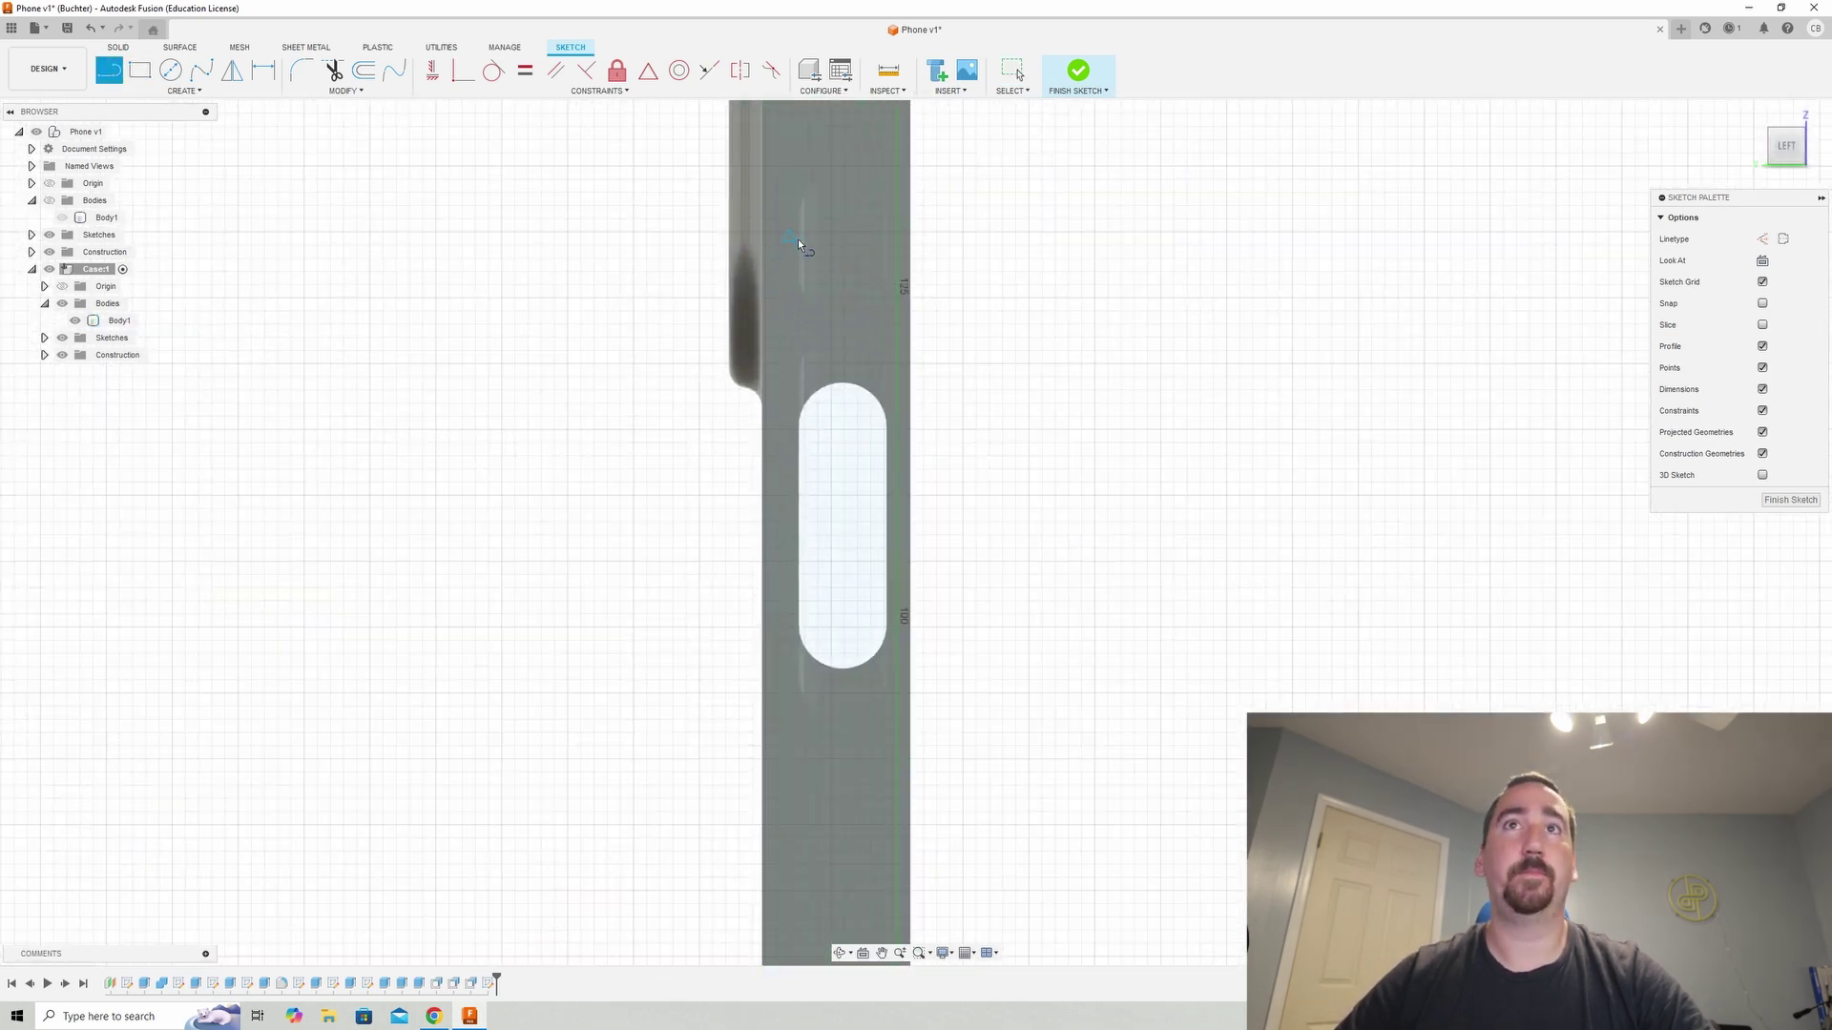
scroll(799, 247, up, 4)
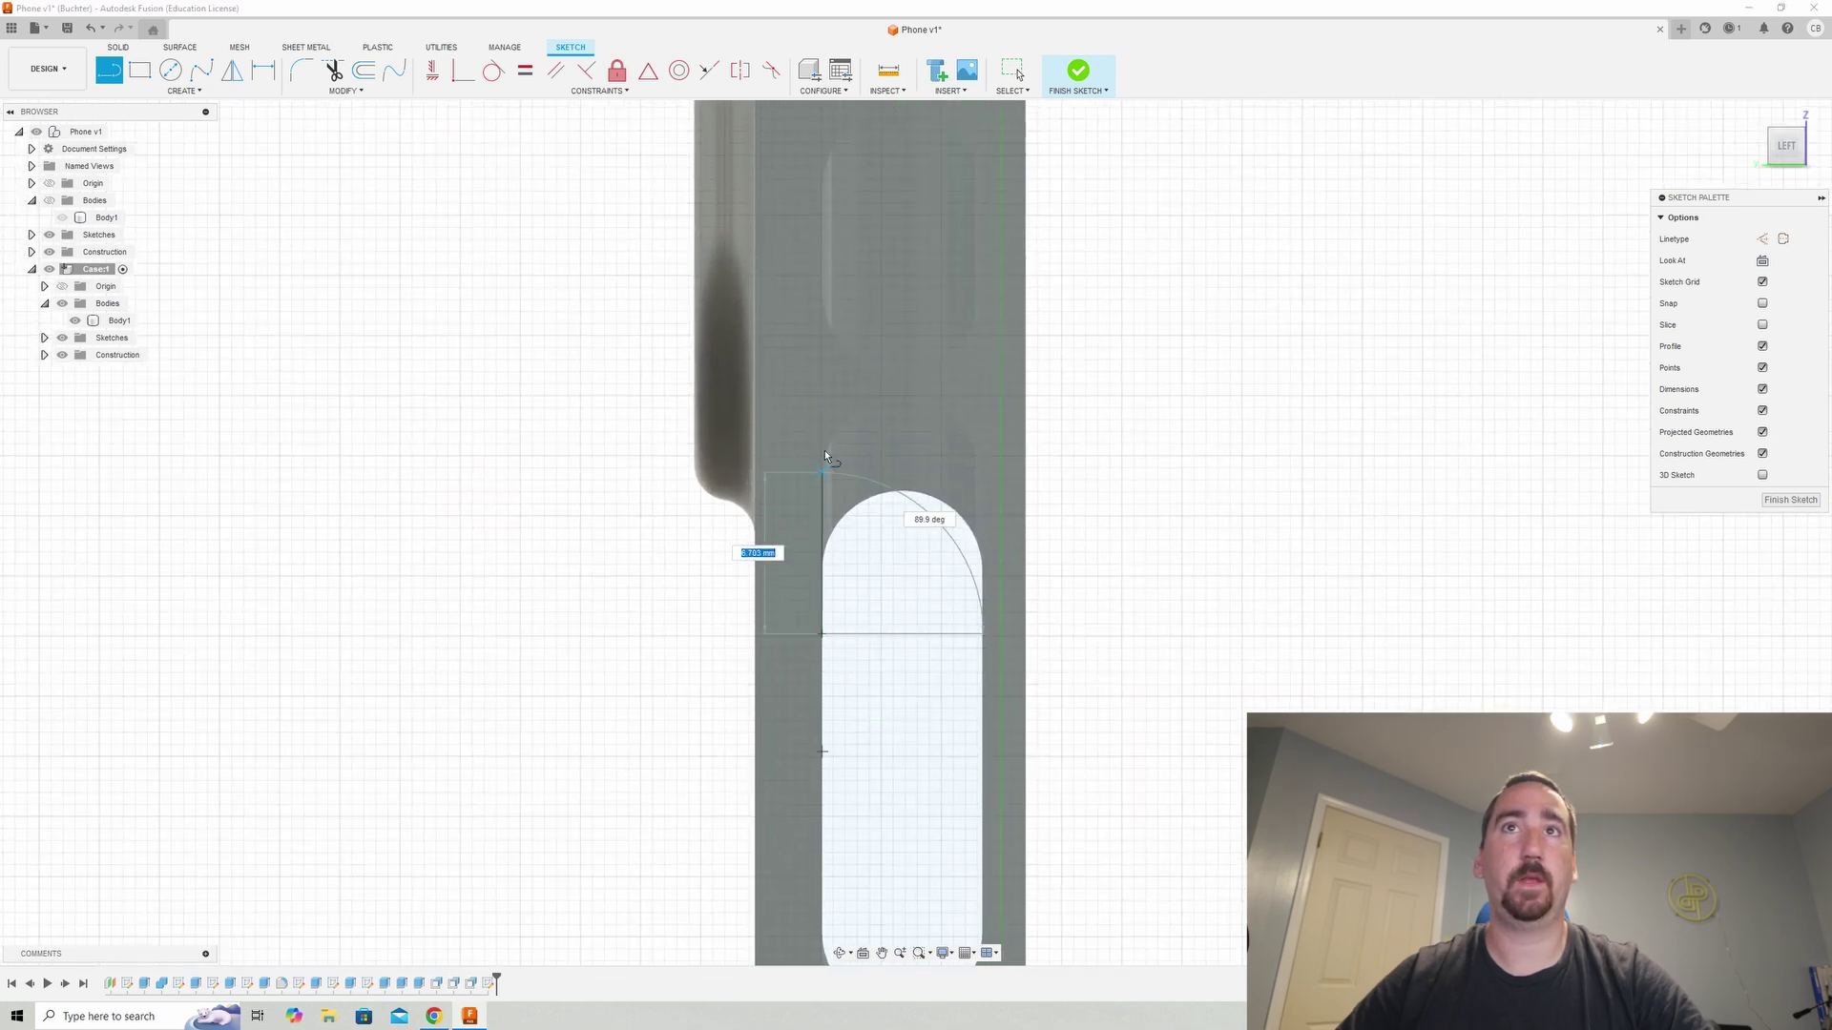
double_click(820, 266)
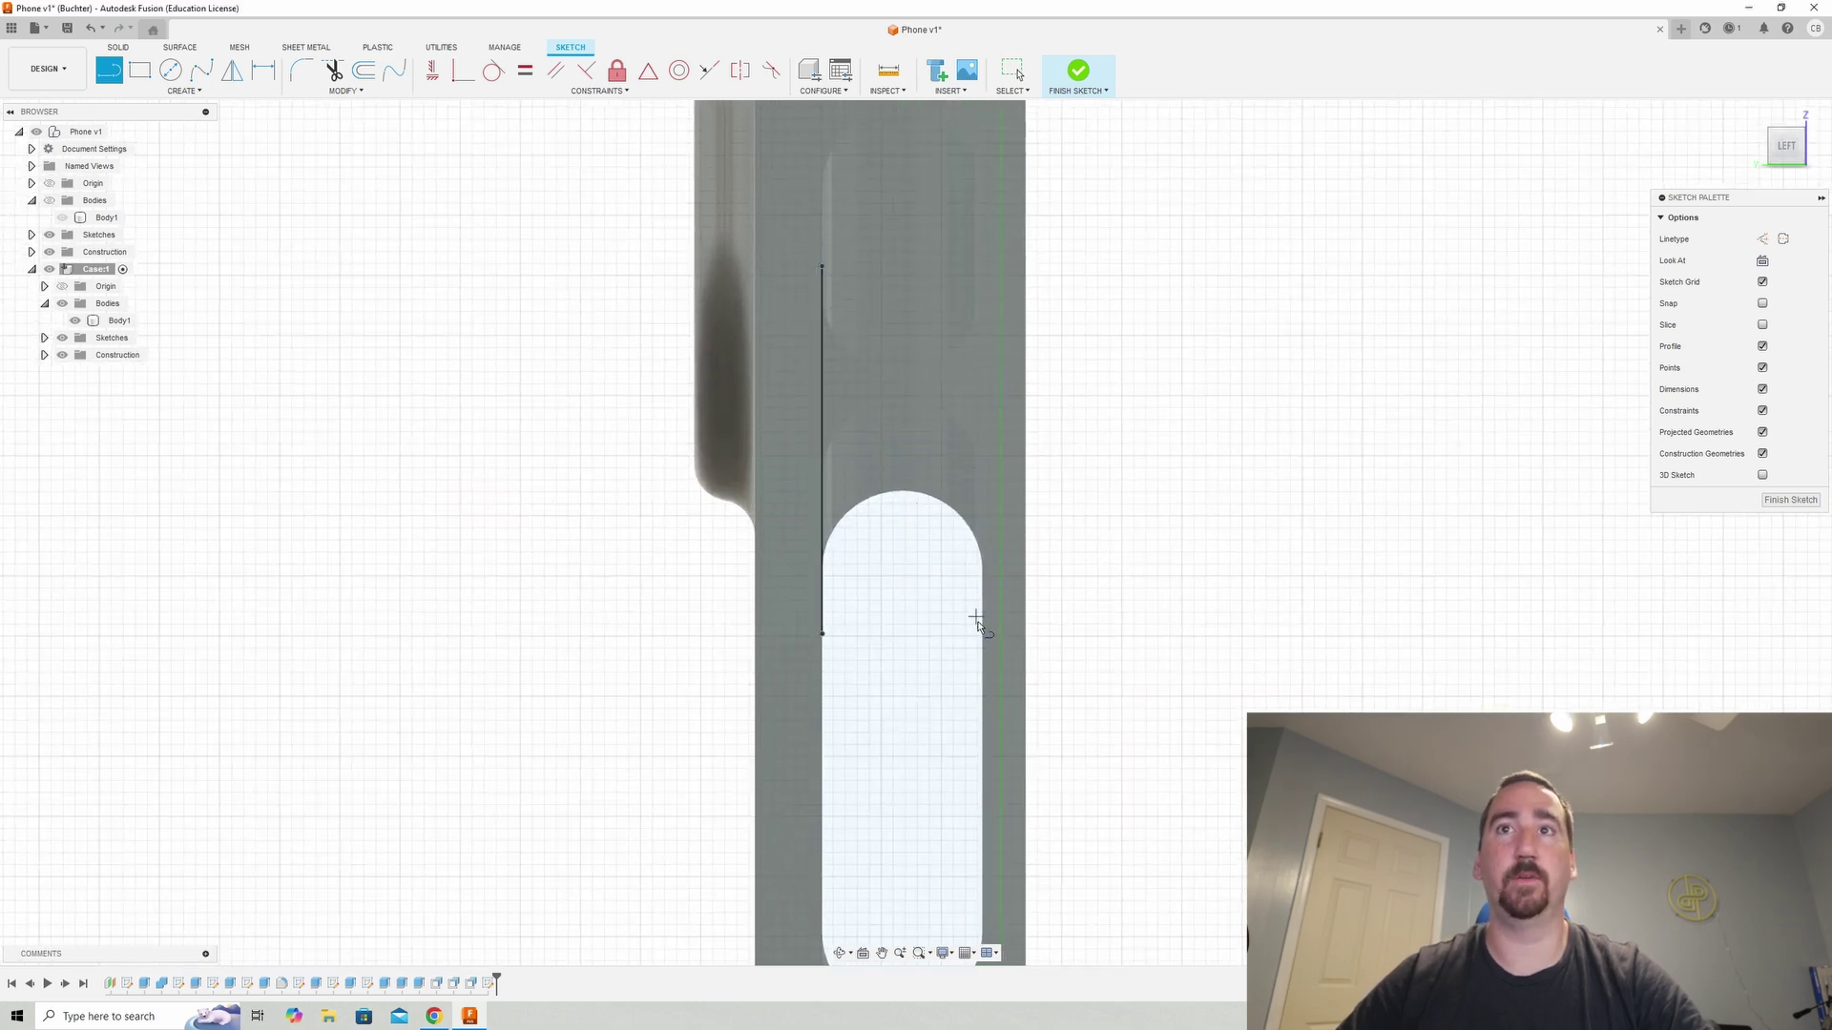
click(985, 661)
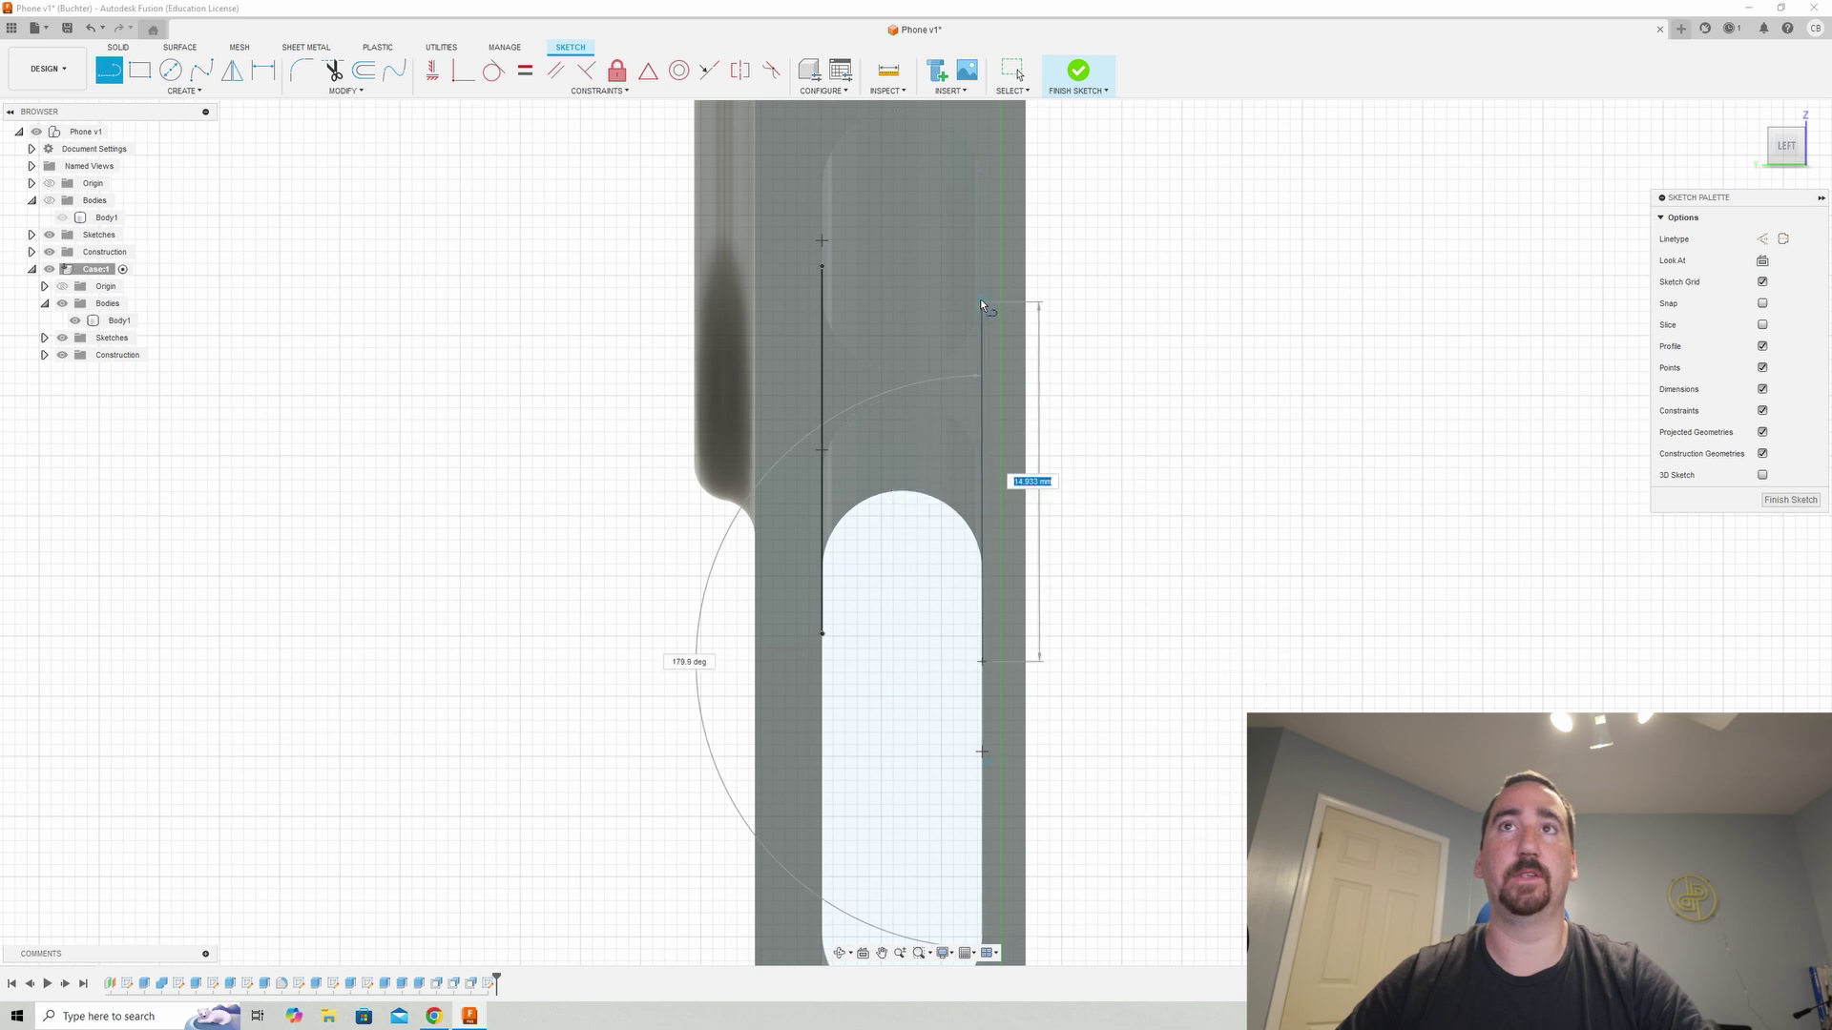
double_click(979, 269)
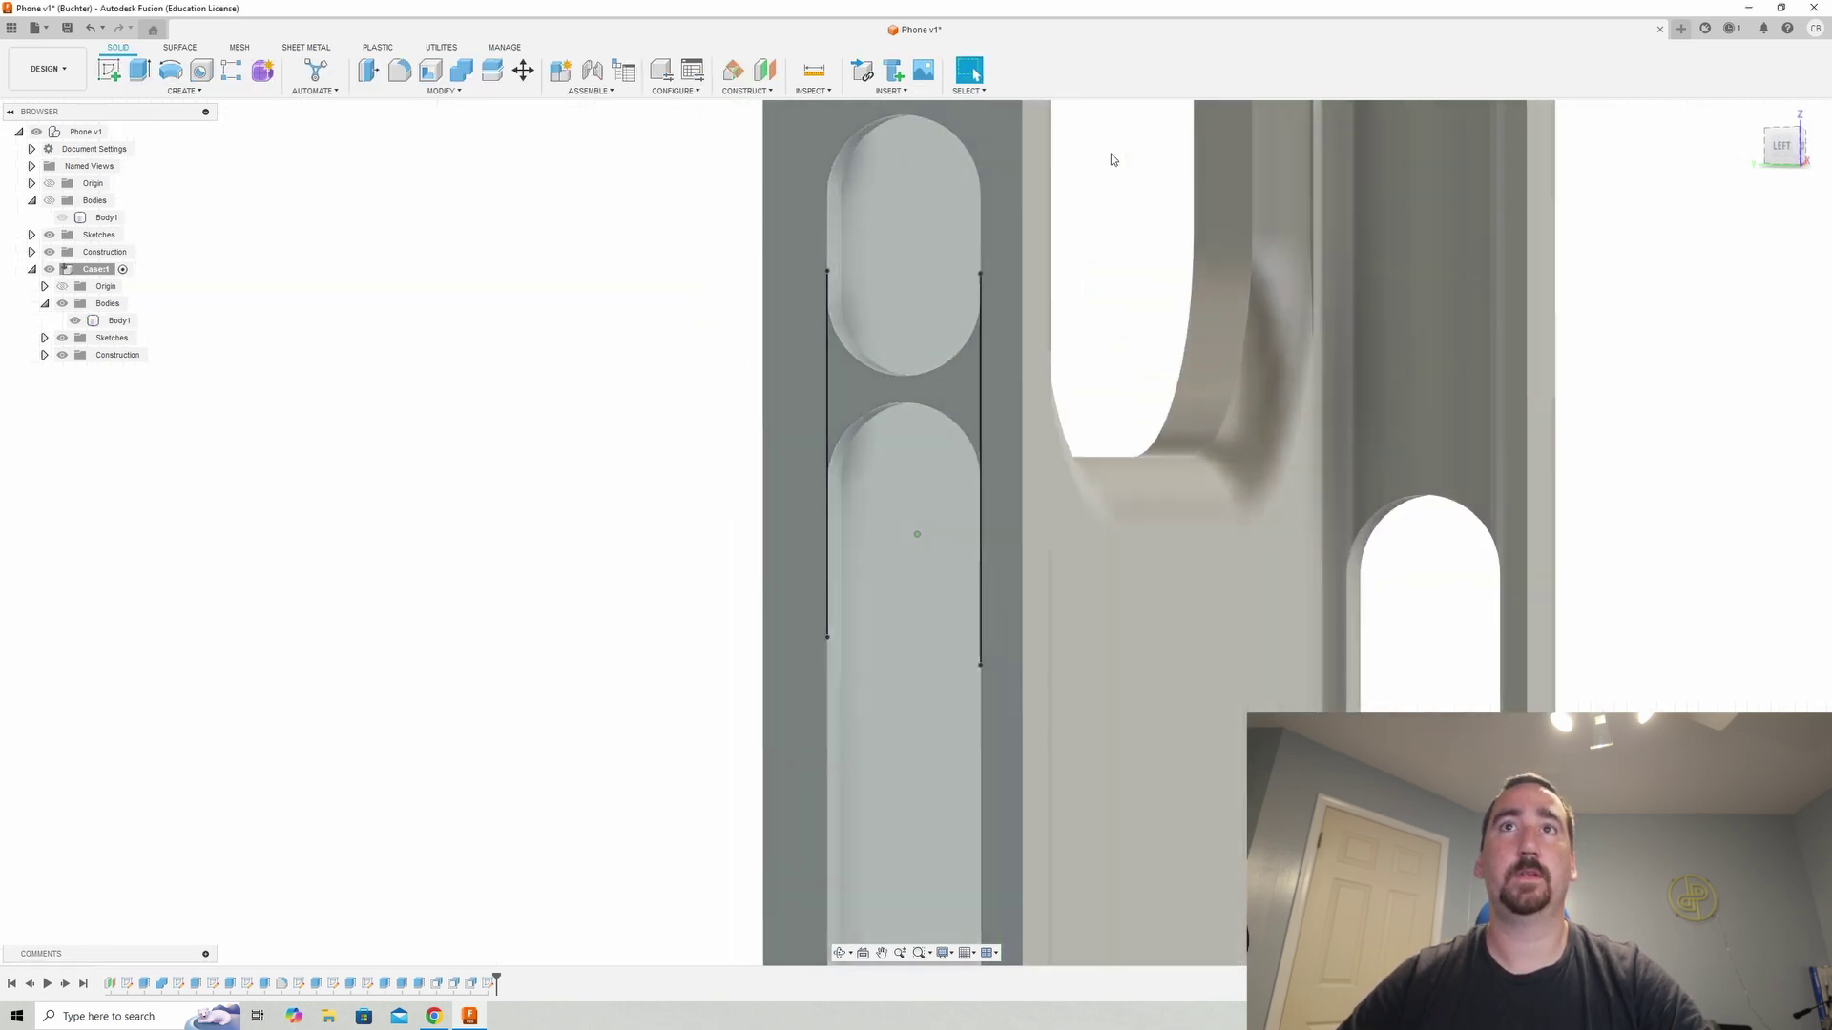
- Extrude the bridge profile between the short and long openings with the To Object extent, cutting through the wall to merge them into one slot
click(143, 73)
click(921, 387)
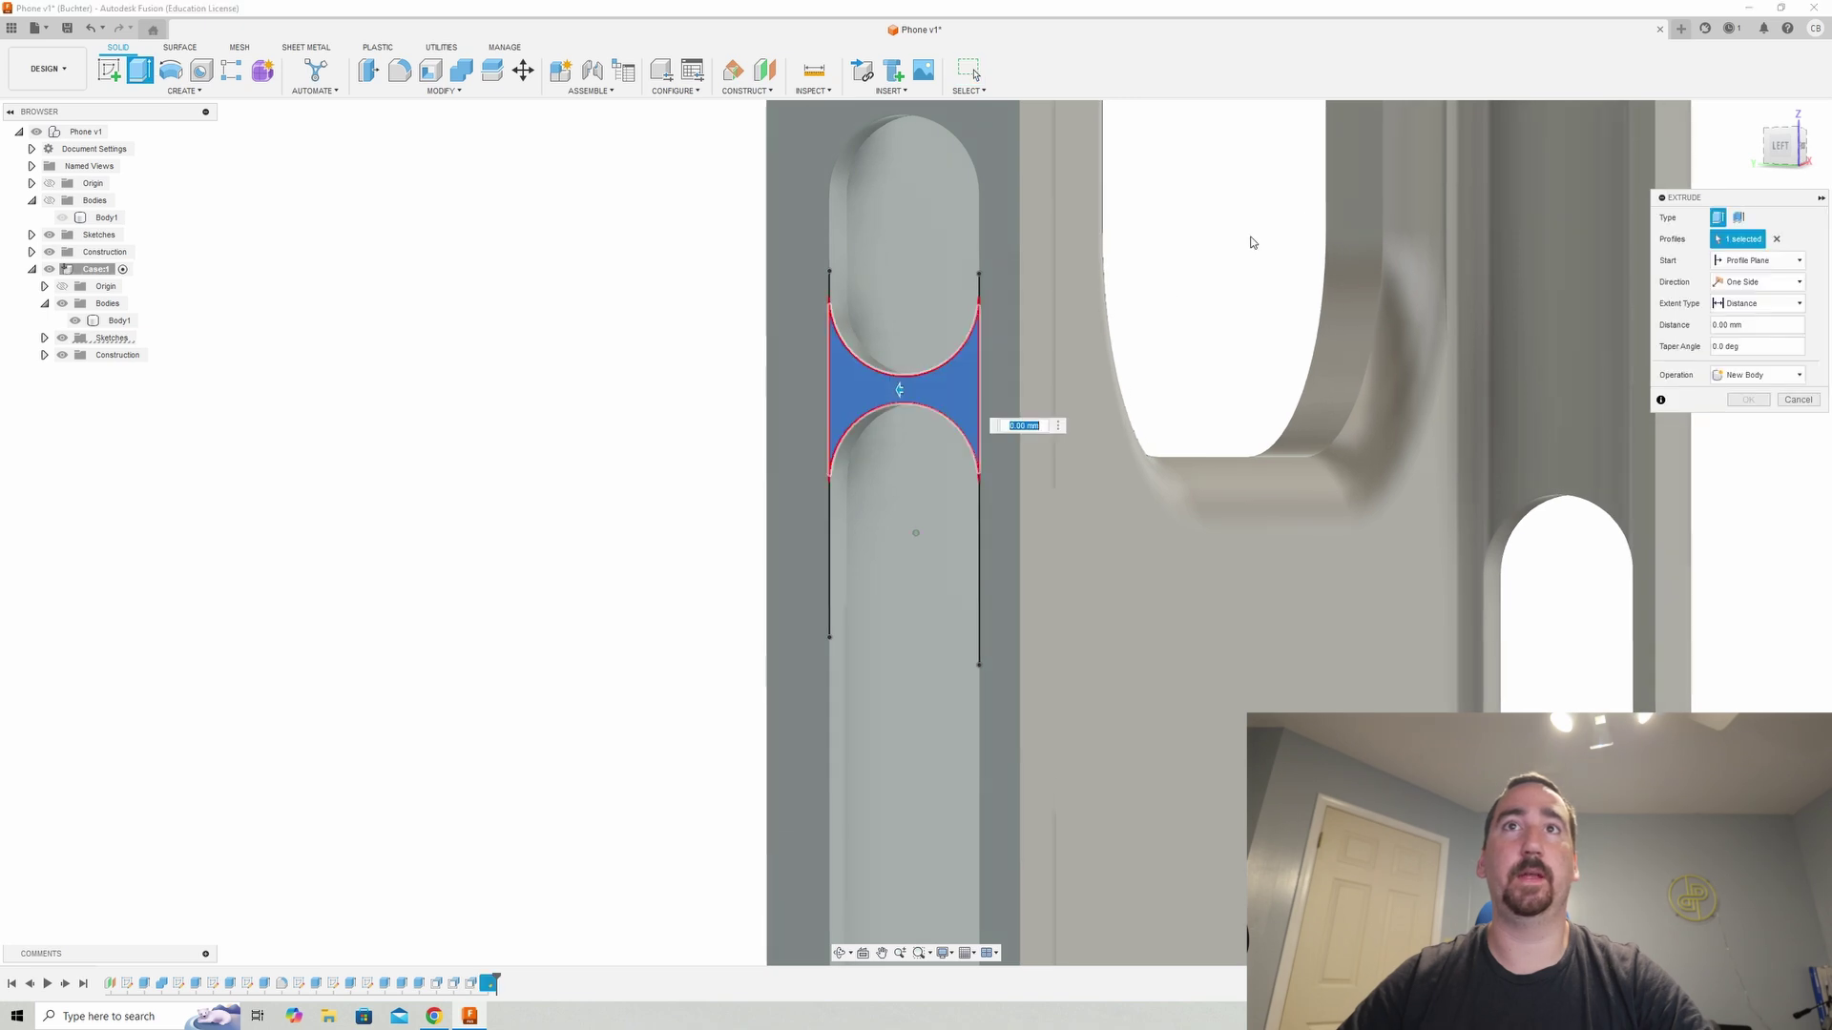
click(1774, 307)
click(1751, 337)
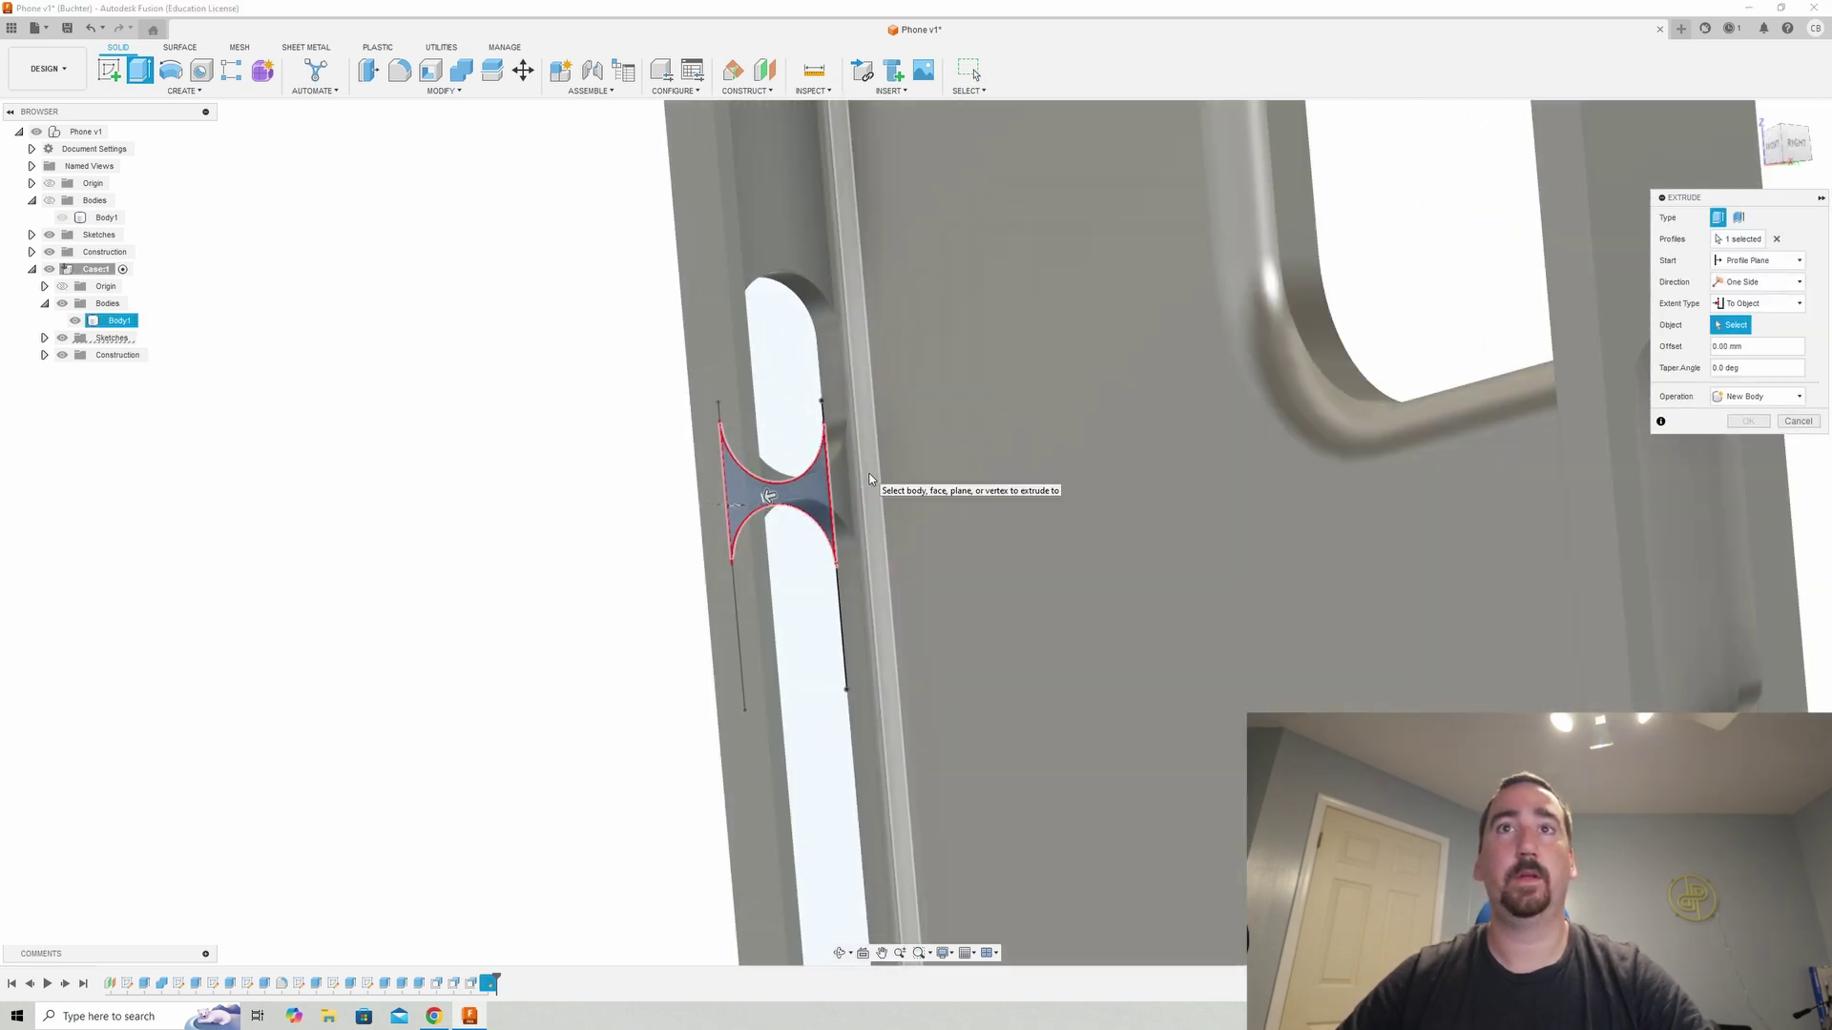
shift+middle_drag(687, 496, 841, 501)
drag(841, 501, 949, 483)
shift+middle_drag(949, 482, 1402, 481)
click(1748, 420)
shift+middle_drag(1742, 426, 1059, 523)
- Add a two-distance chamfer of 1.5 mm and 1.0 mm to the outer edge of the merged button slot
click(386, 93)
click(403, 94)
click(403, 95)
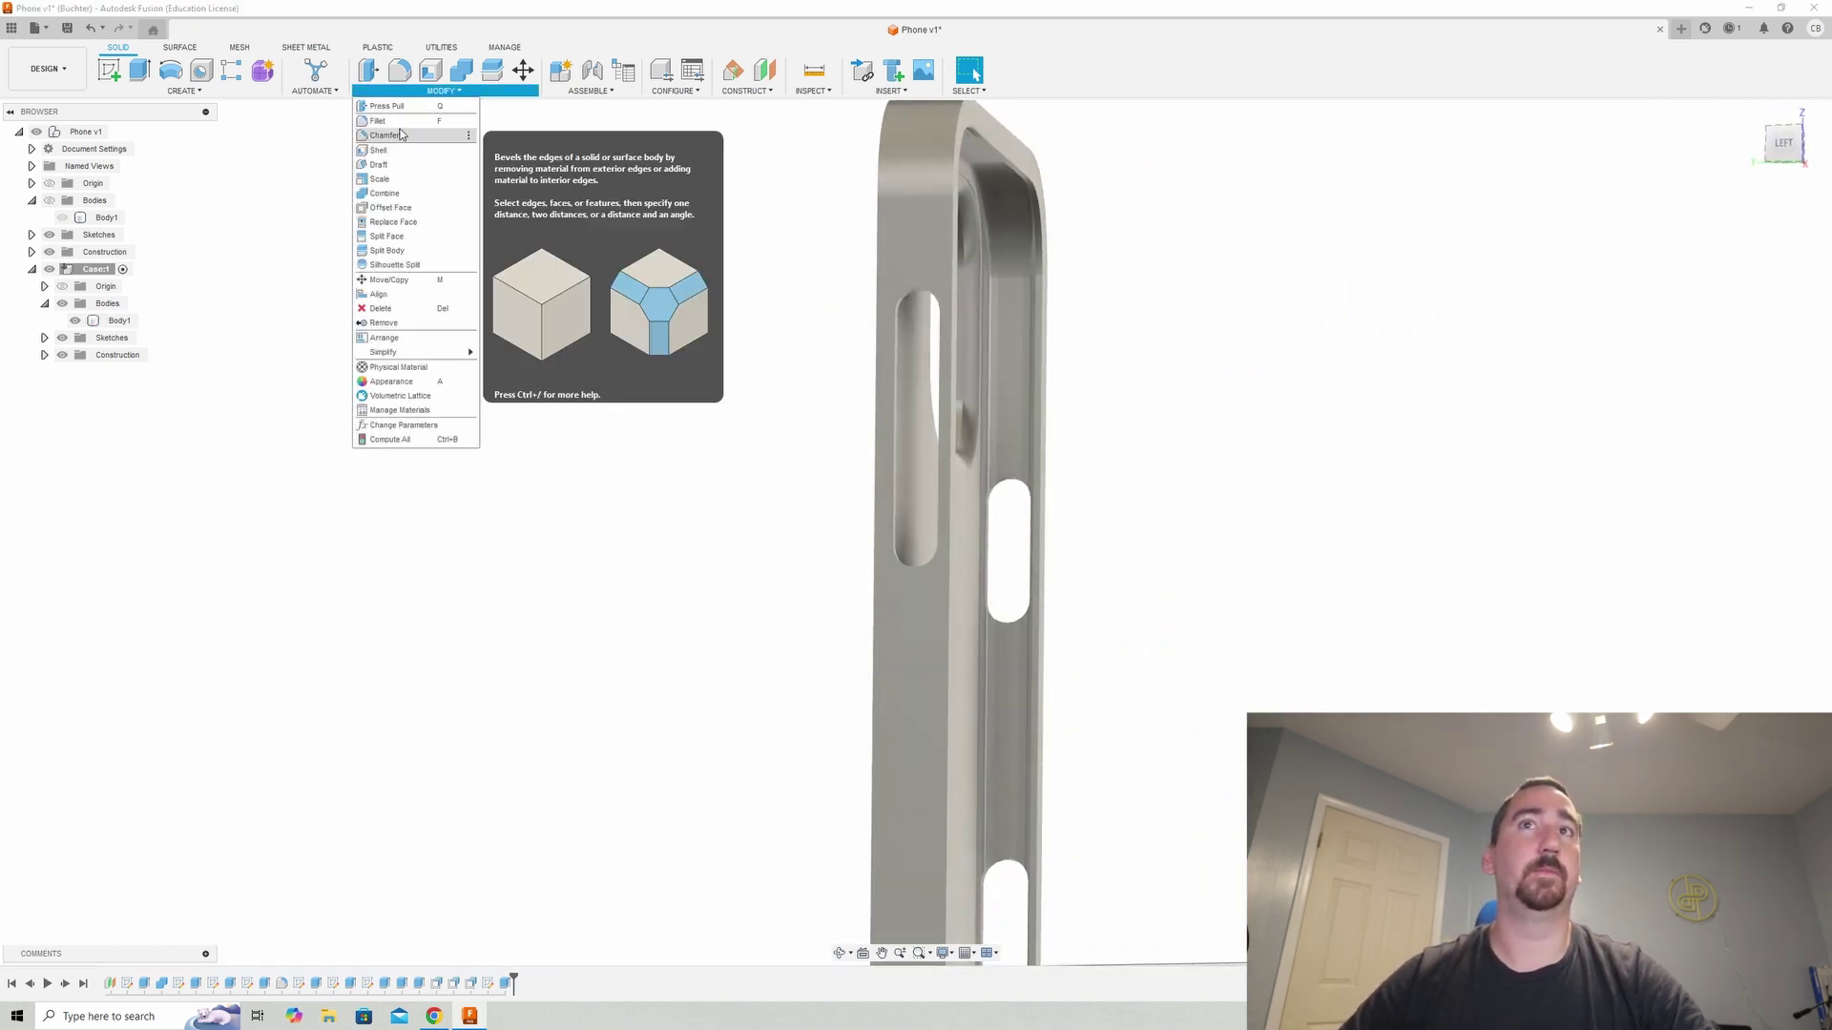
click(400, 134)
click(918, 293)
text(1.5)
click(1698, 305)
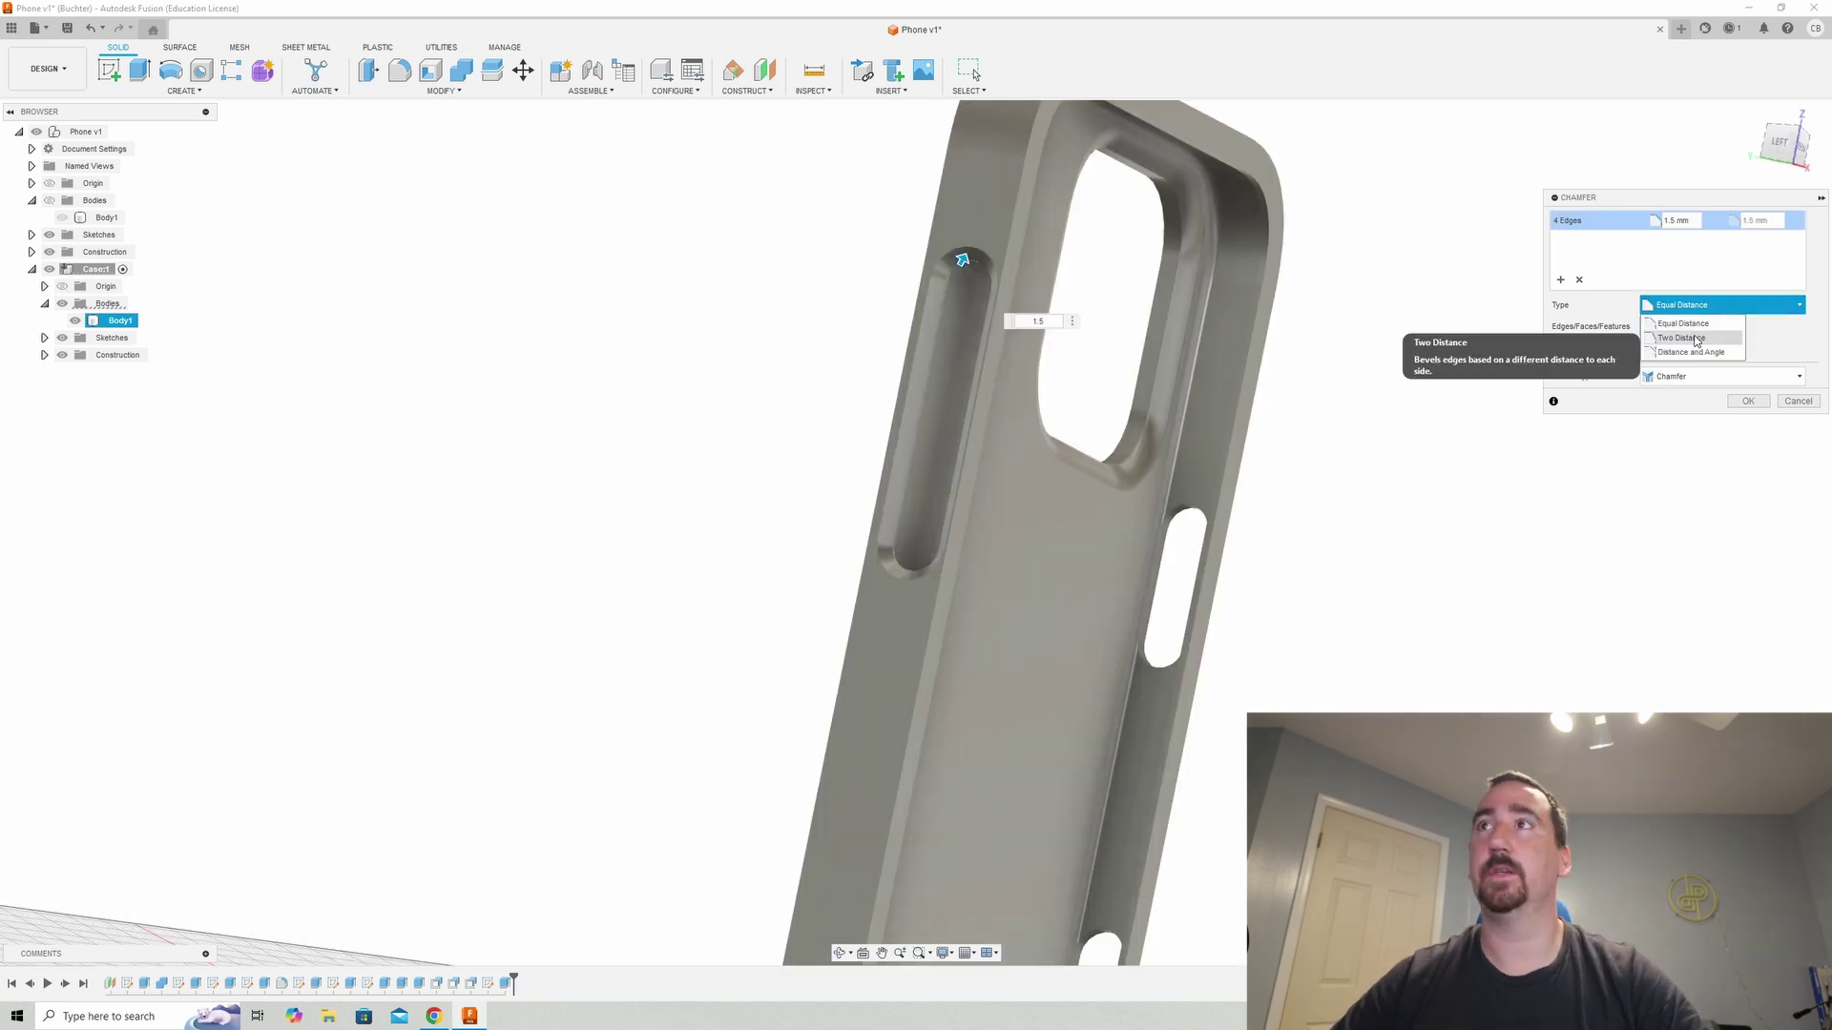
click(1696, 339)
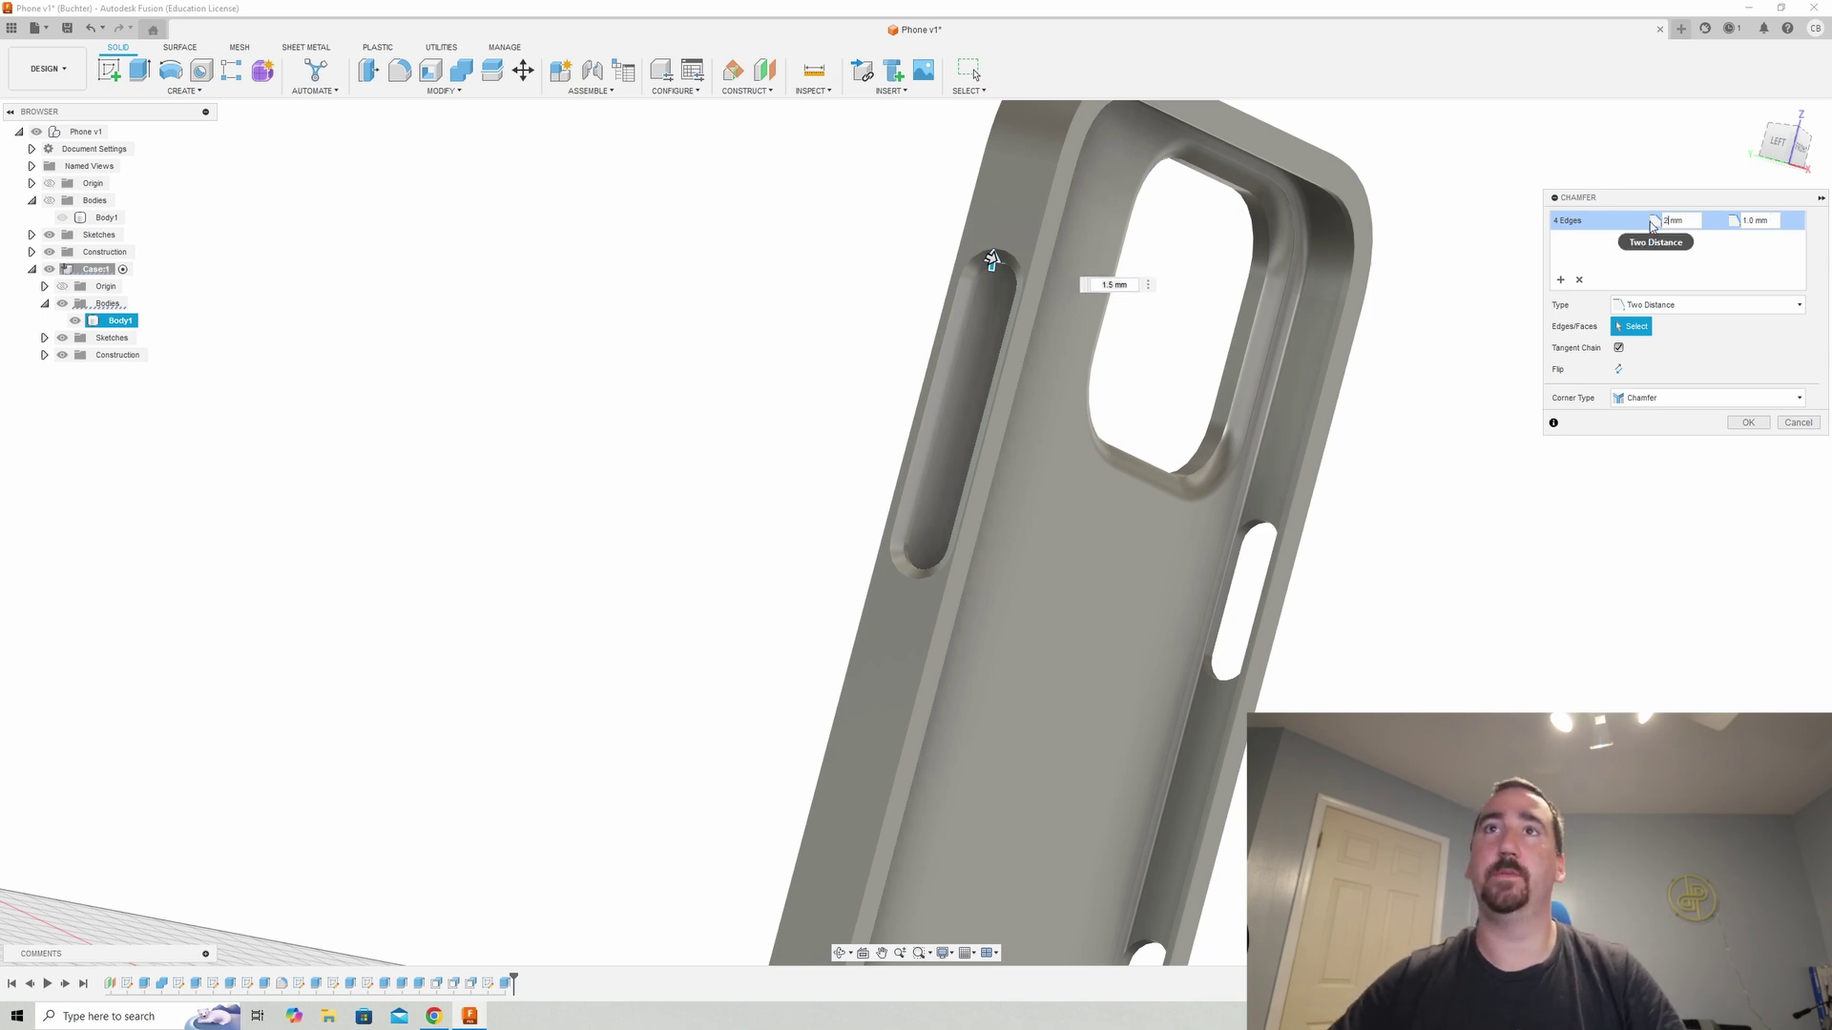
scroll(945, 372, down, 6)
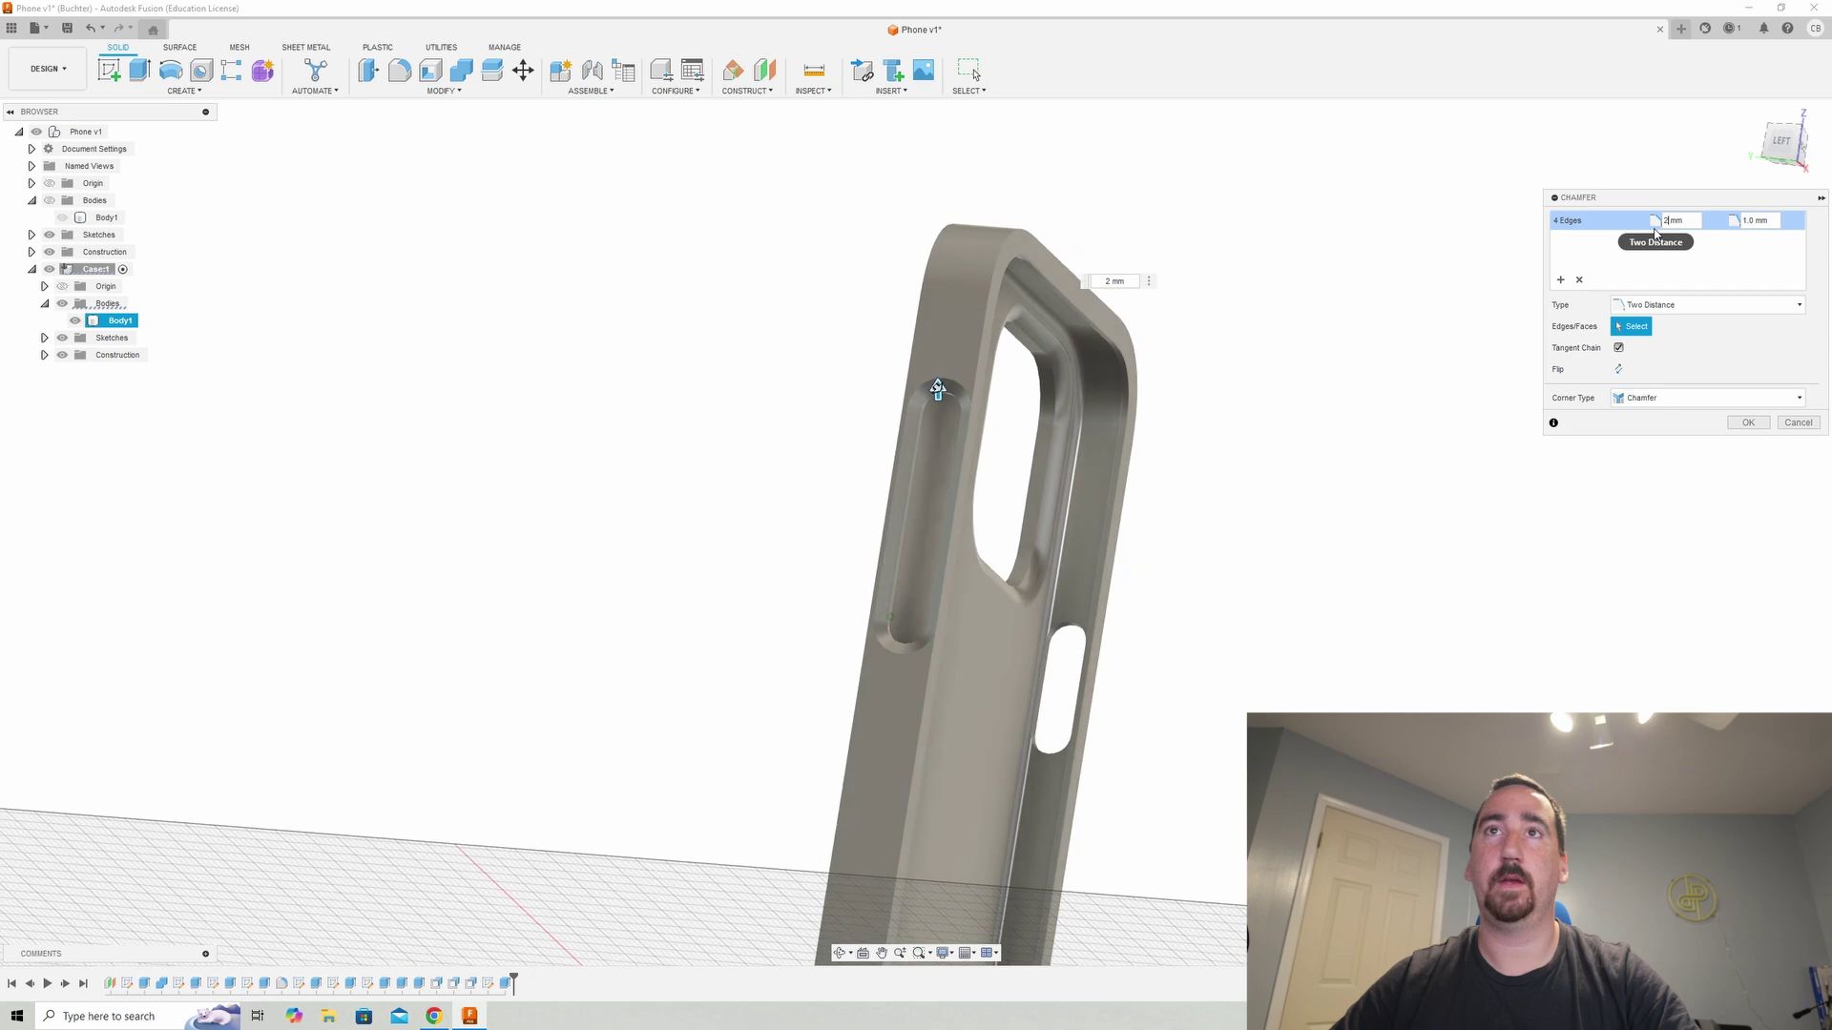
shift+middle_drag(922, 452, 941, 472)
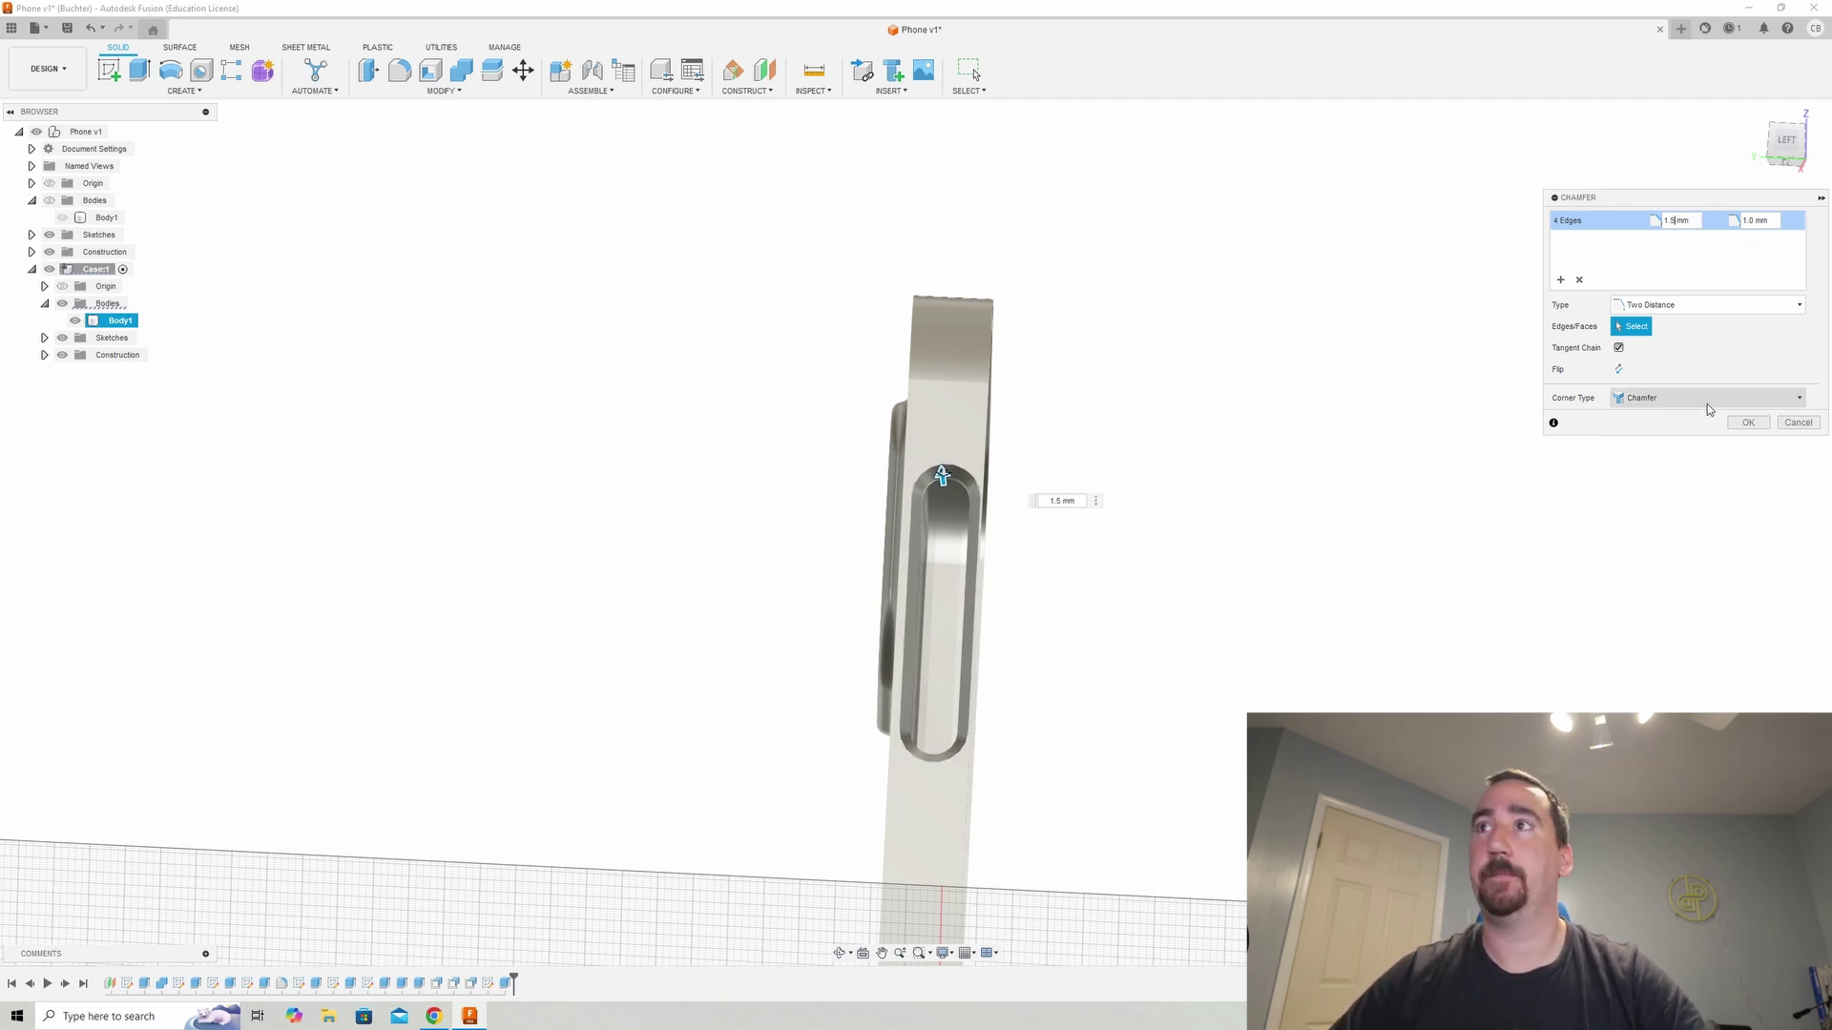
click(1748, 426)
- Chamfer the outer edges of both button openings on the opposite long side with two distances, 1.5 mm and 1.0 mm
shift+middle_drag(1464, 470, 1263, 556)
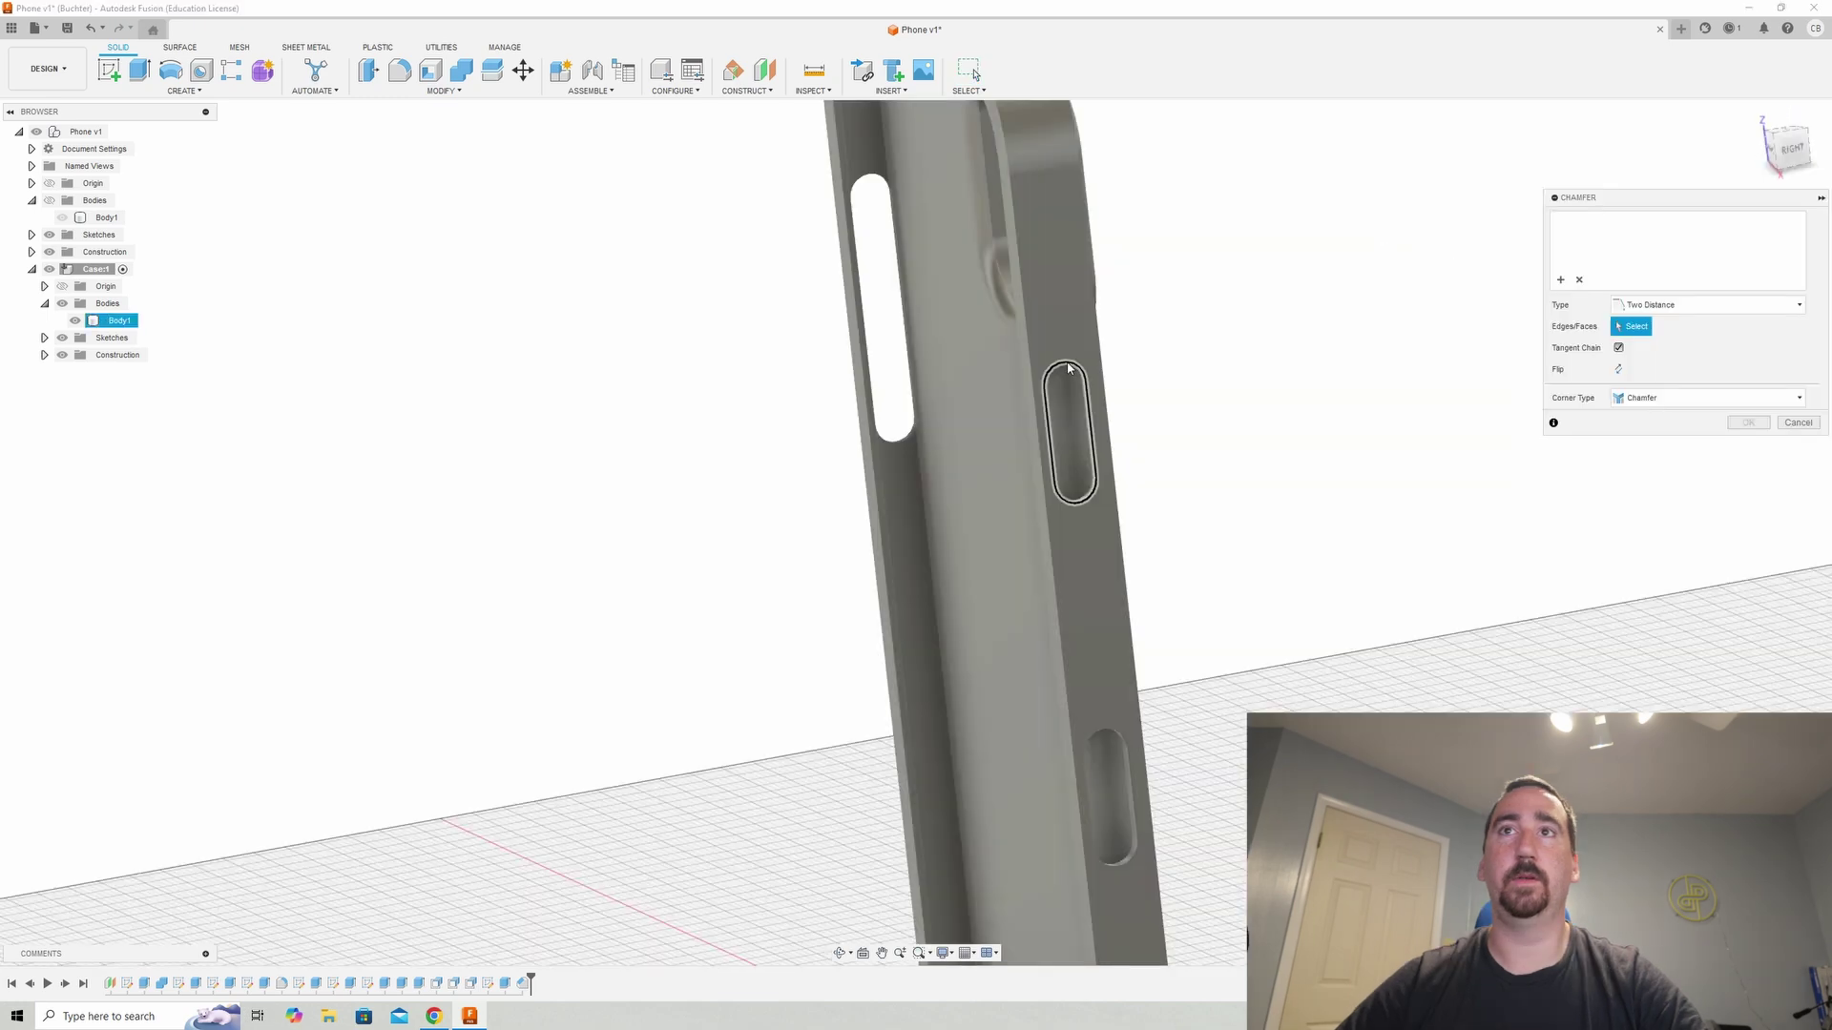
scroll(1074, 556, down, 3)
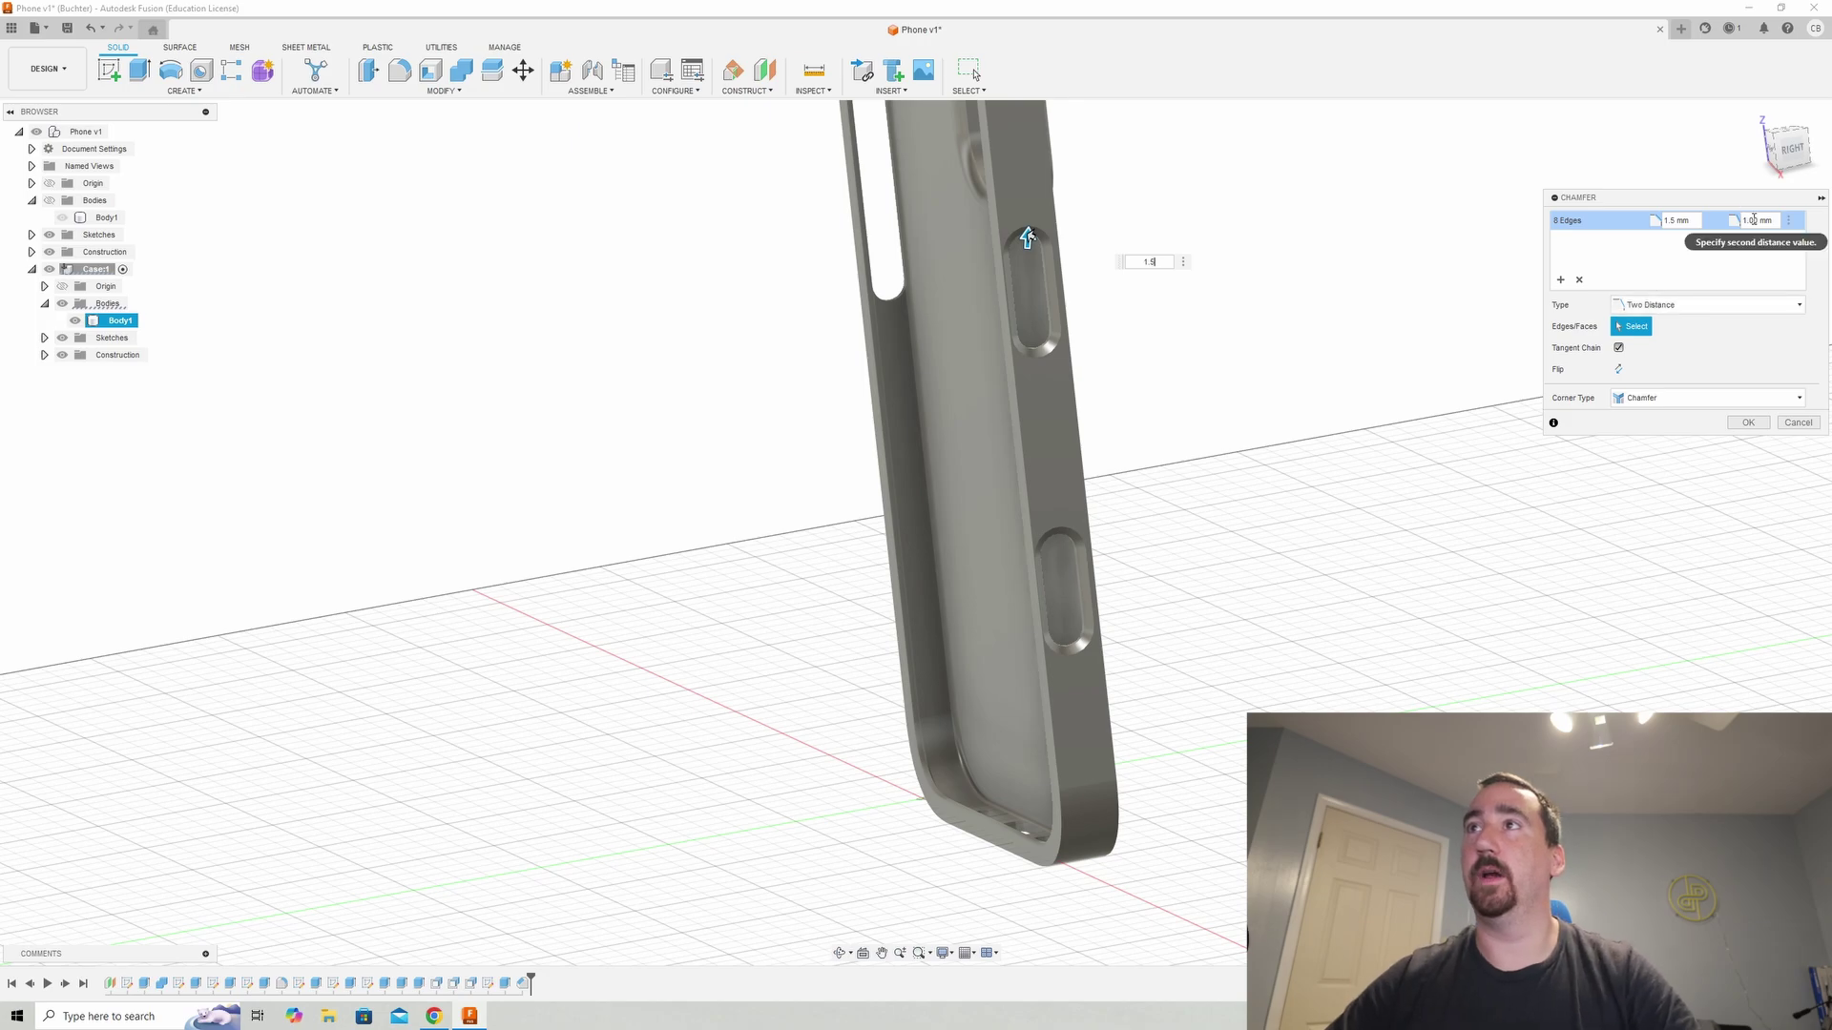
shift+middle_drag(1272, 311, 1355, 372)
key(Return)
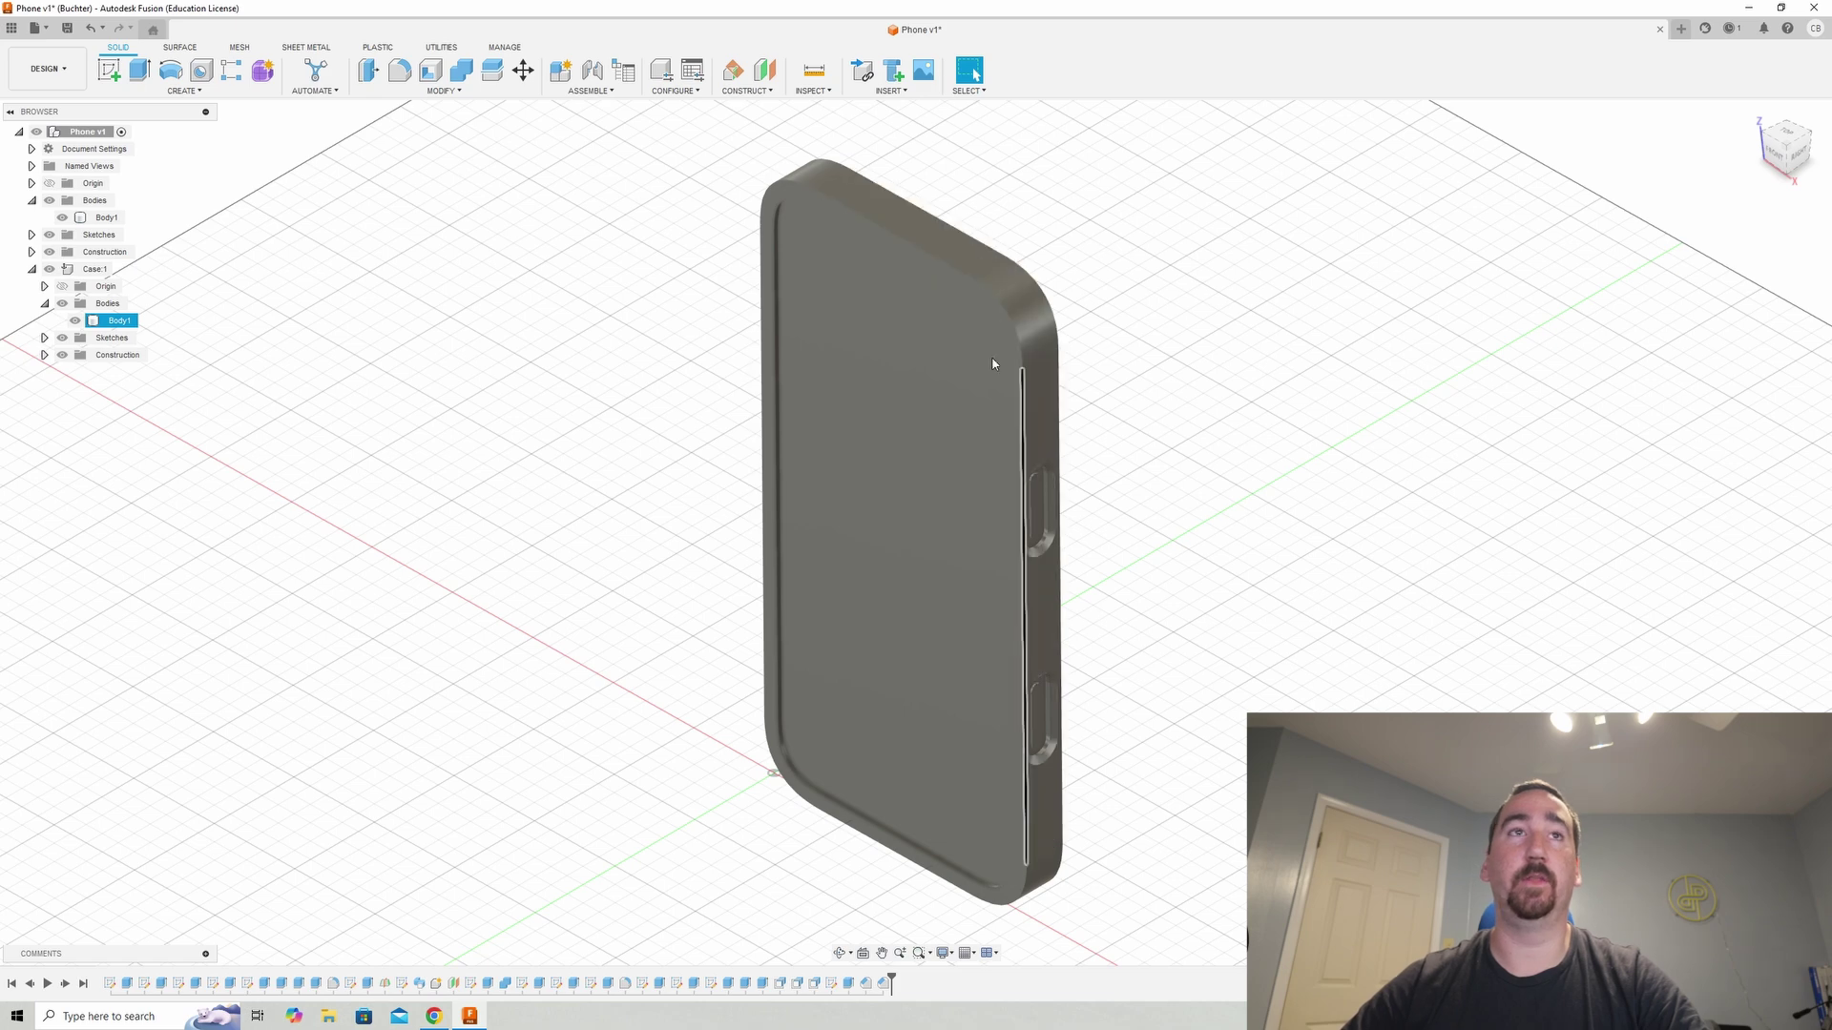
- Activate the Case component and start a fillet on its outer front rim, selecting the top, one long side, the bottom and their corners
double_click(95, 269)
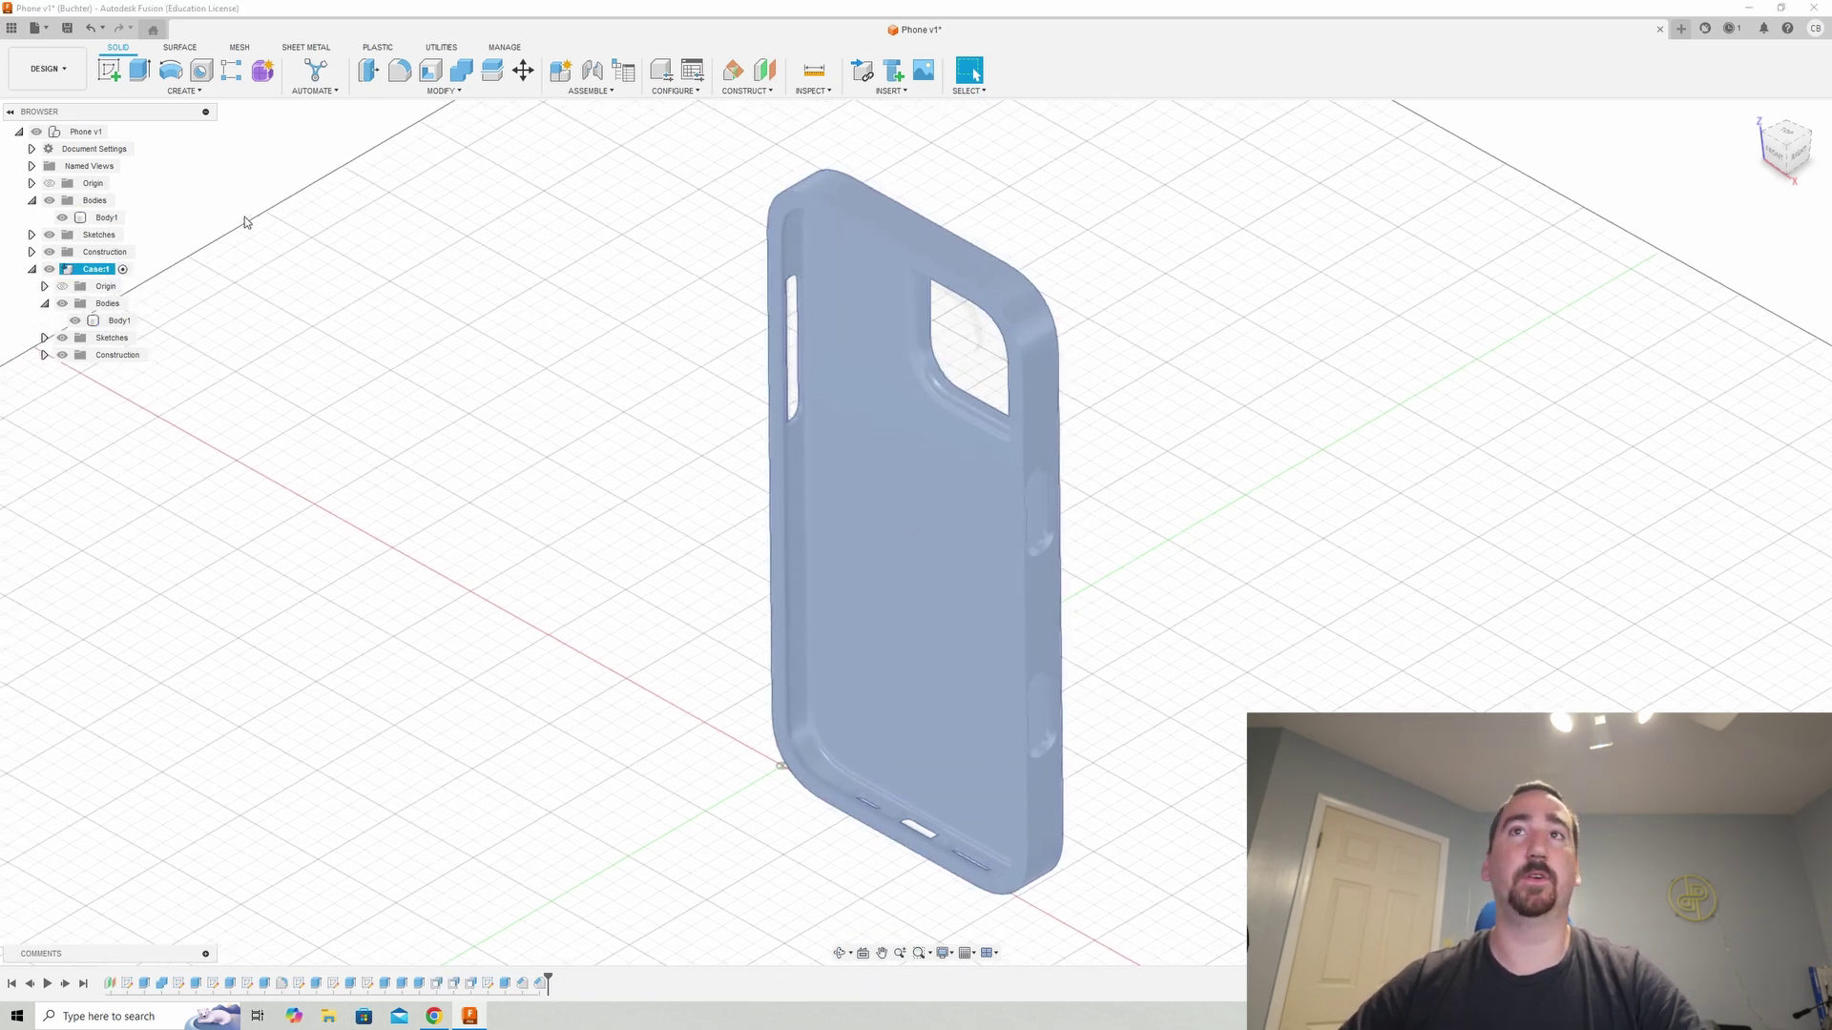
click(1347, 367)
scroll(1359, 381, up, 3)
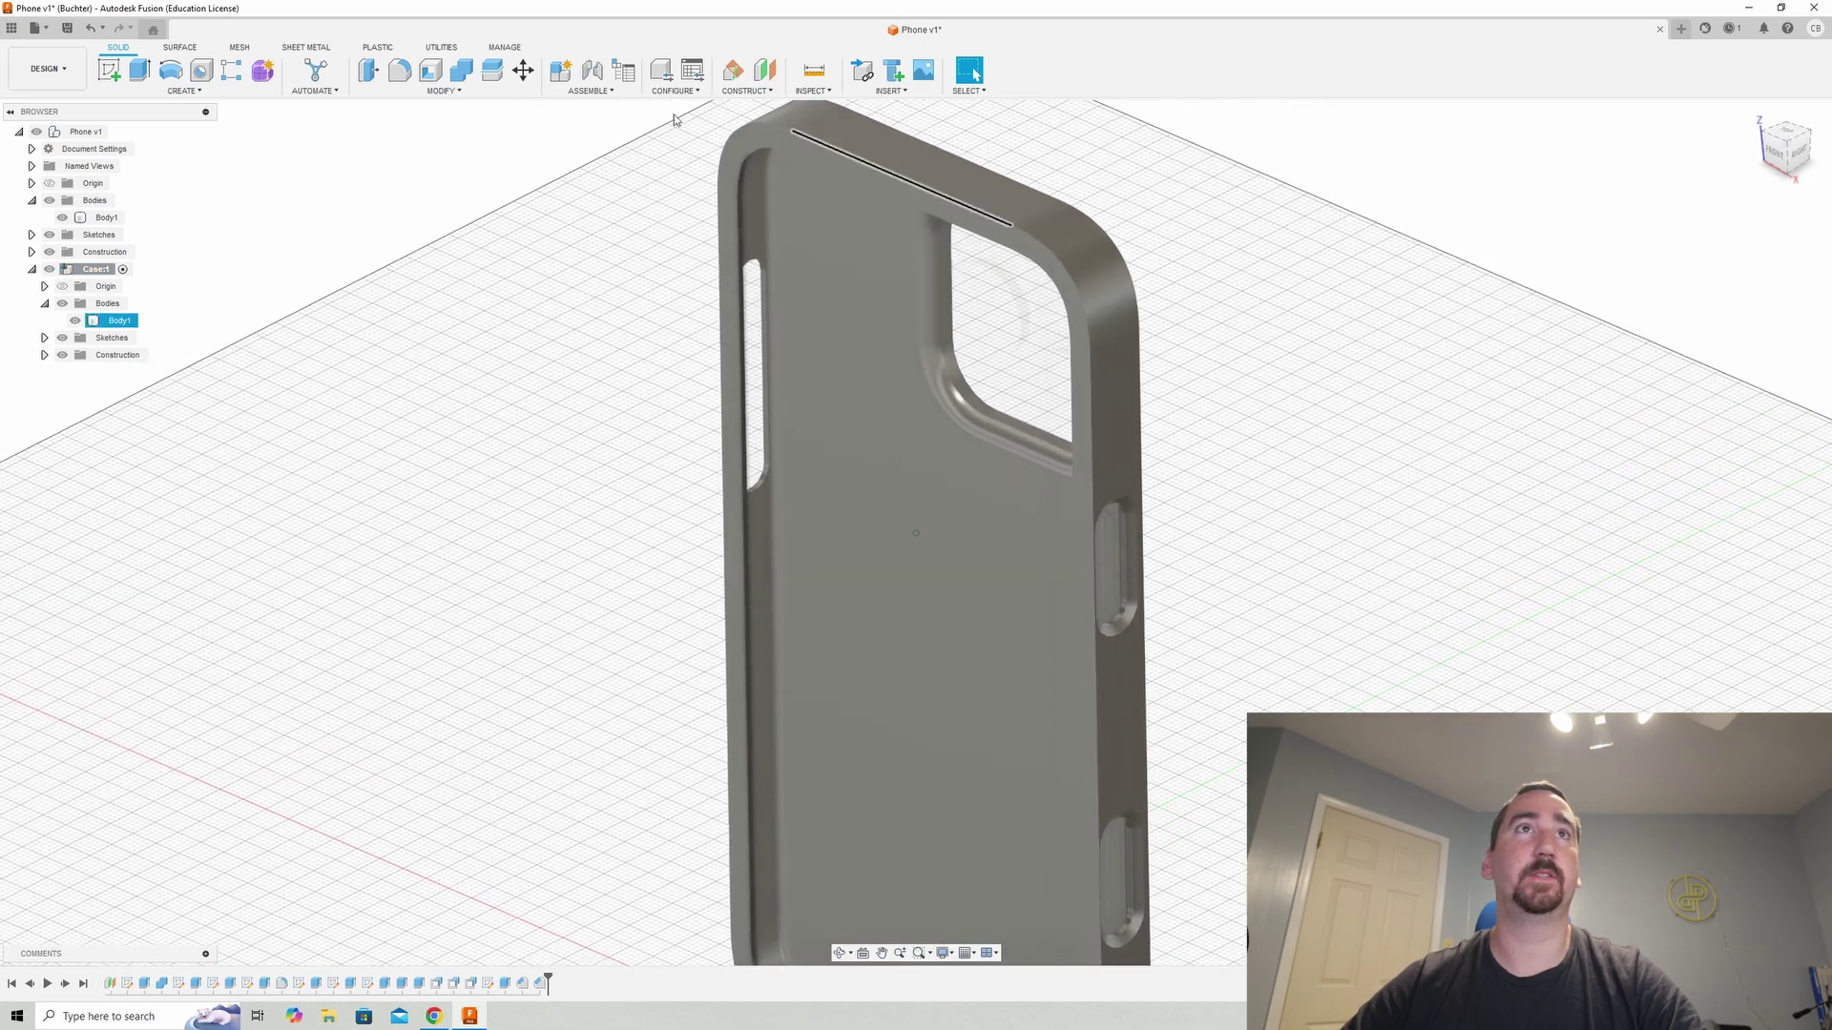
key(f)
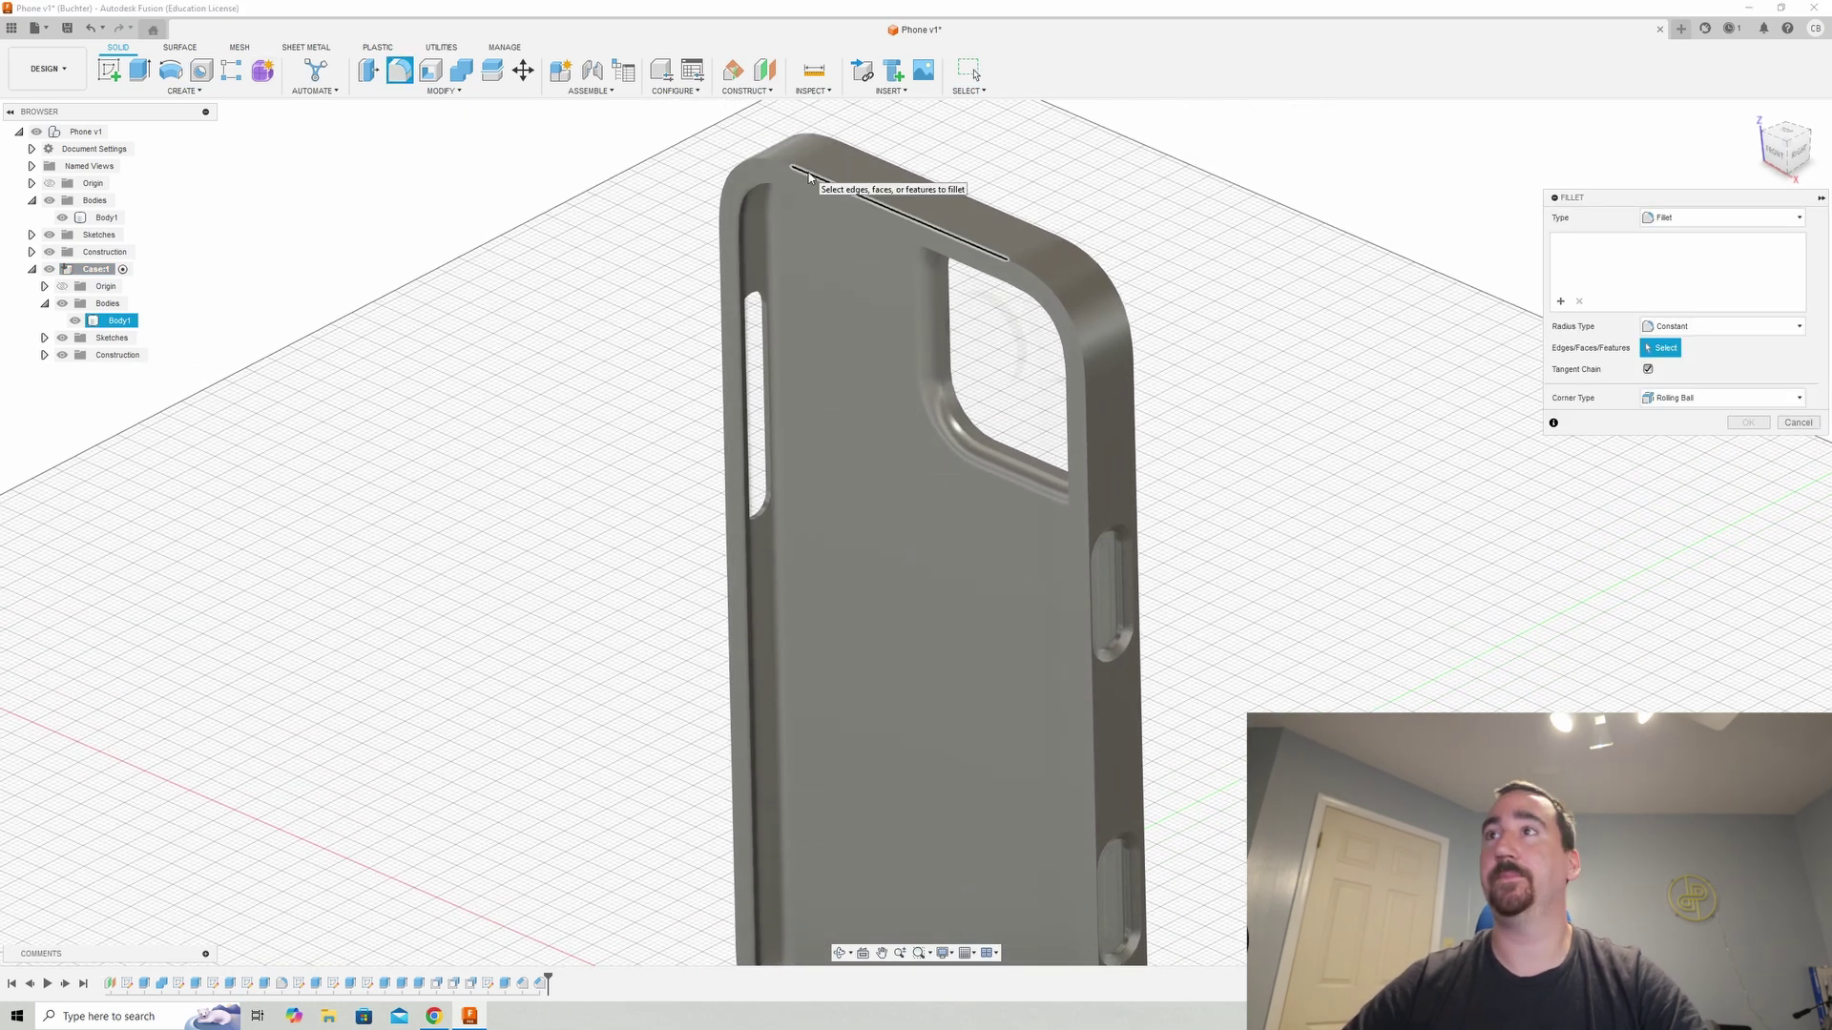
click(809, 176)
click(1045, 284)
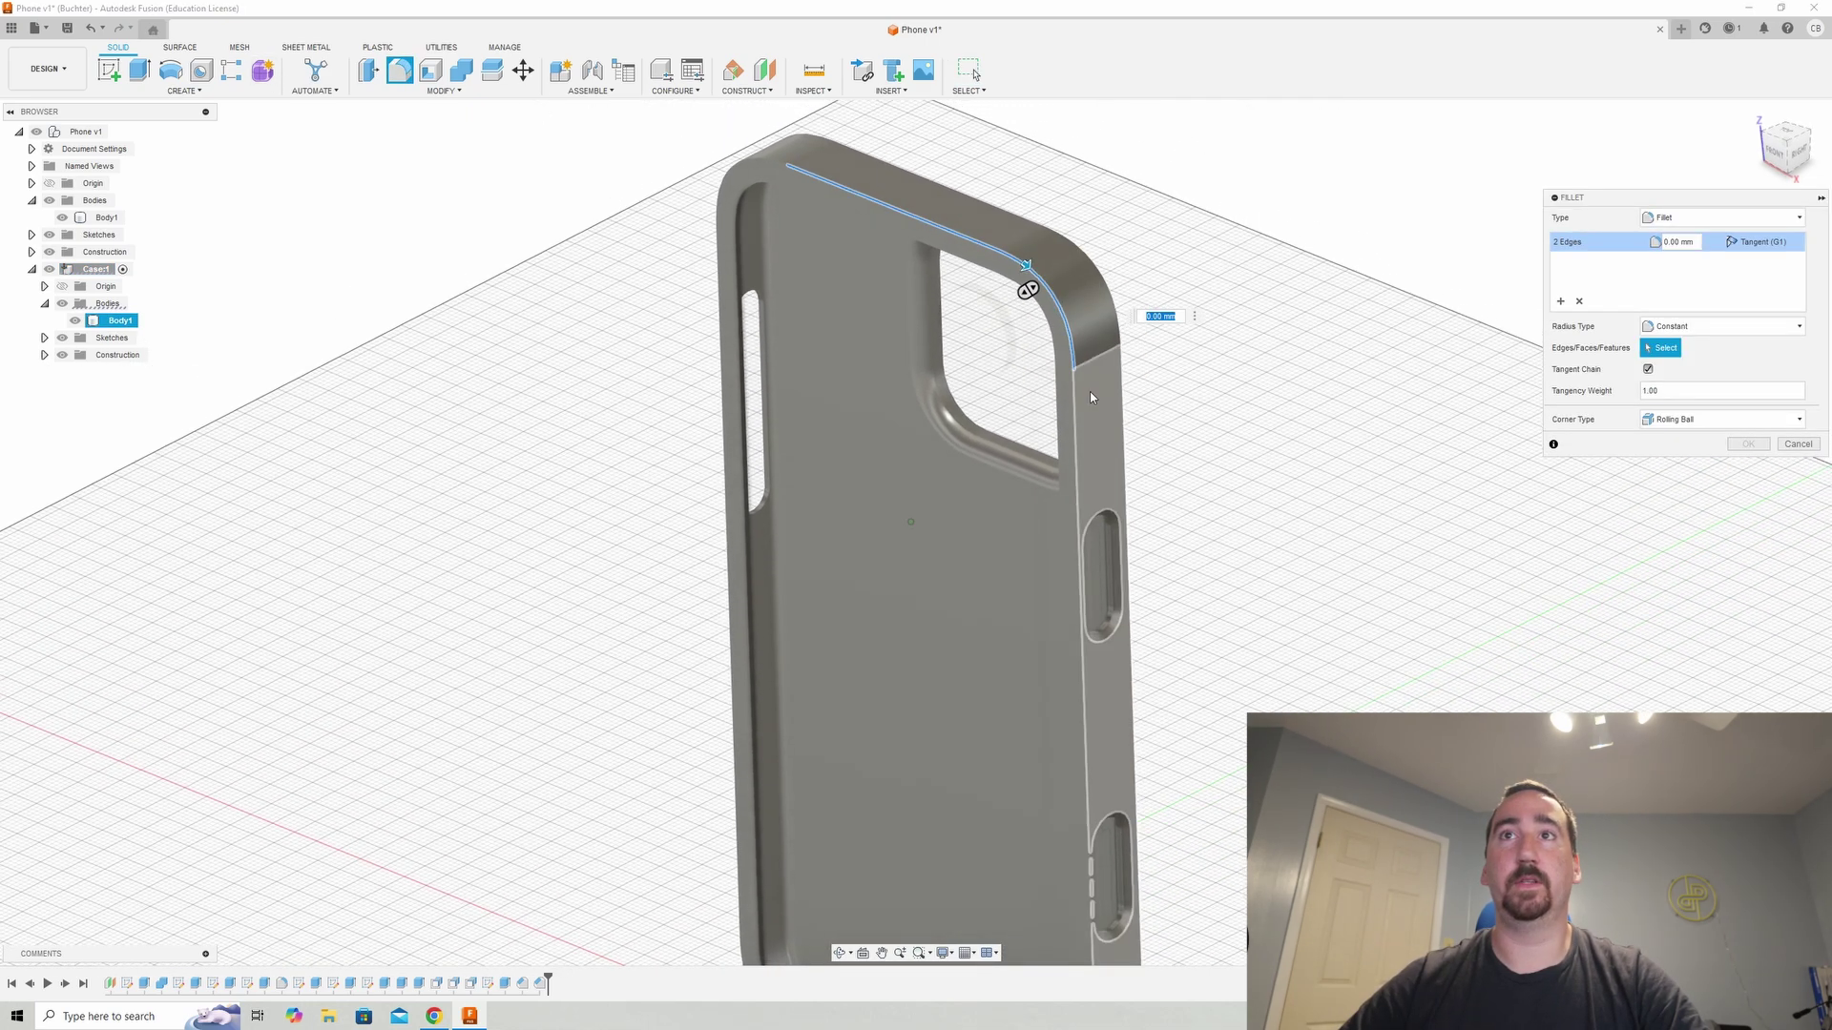
click(1085, 406)
shift+middle_drag(1074, 573, 784, 634)
click(1037, 624)
click(782, 630)
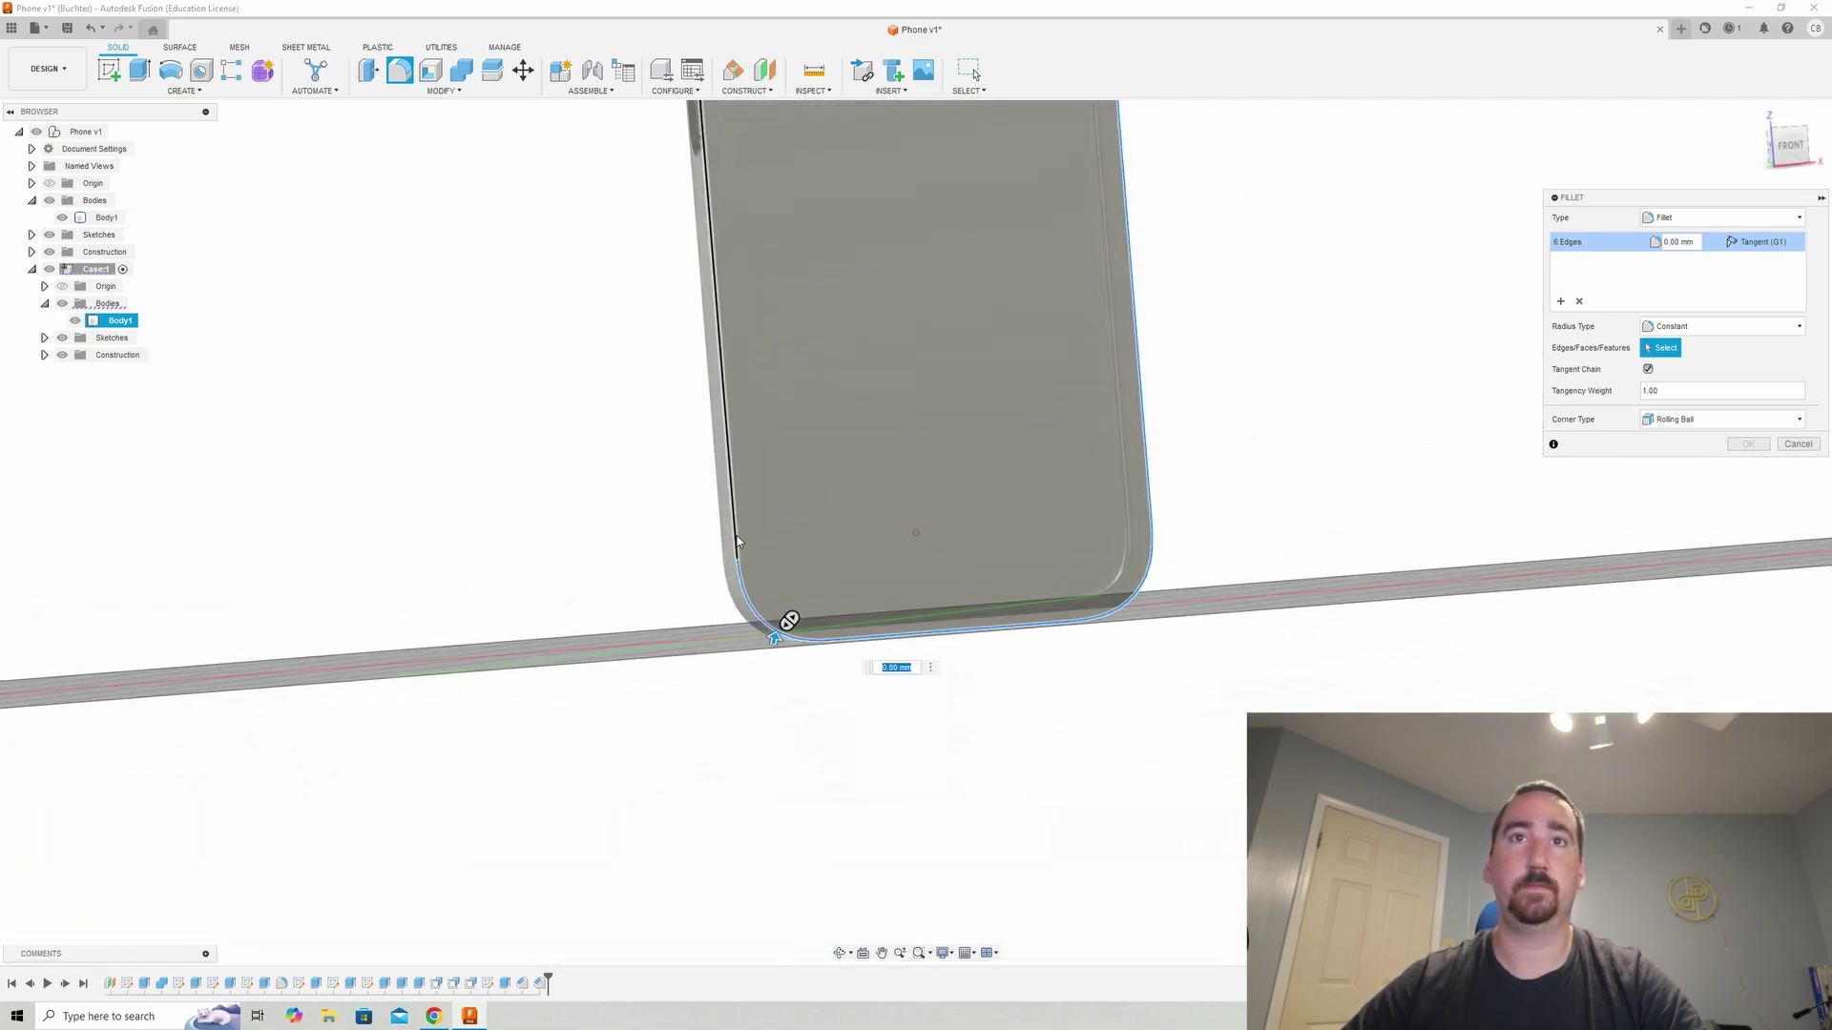
- Complete the front rim in the fillet selection and add the outer edges along the case back's perimeter
click(745, 540)
middle_drag(754, 530, 759, 581)
click(753, 449)
shift+middle_drag(753, 452, 954, 441)
click(930, 435)
click(857, 409)
shift+middle_drag(780, 412, 733, 410)
middle_drag(960, 587, 925, 315)
click(961, 532)
scroll(960, 535, down, 2)
middle_drag(960, 535, 953, 513)
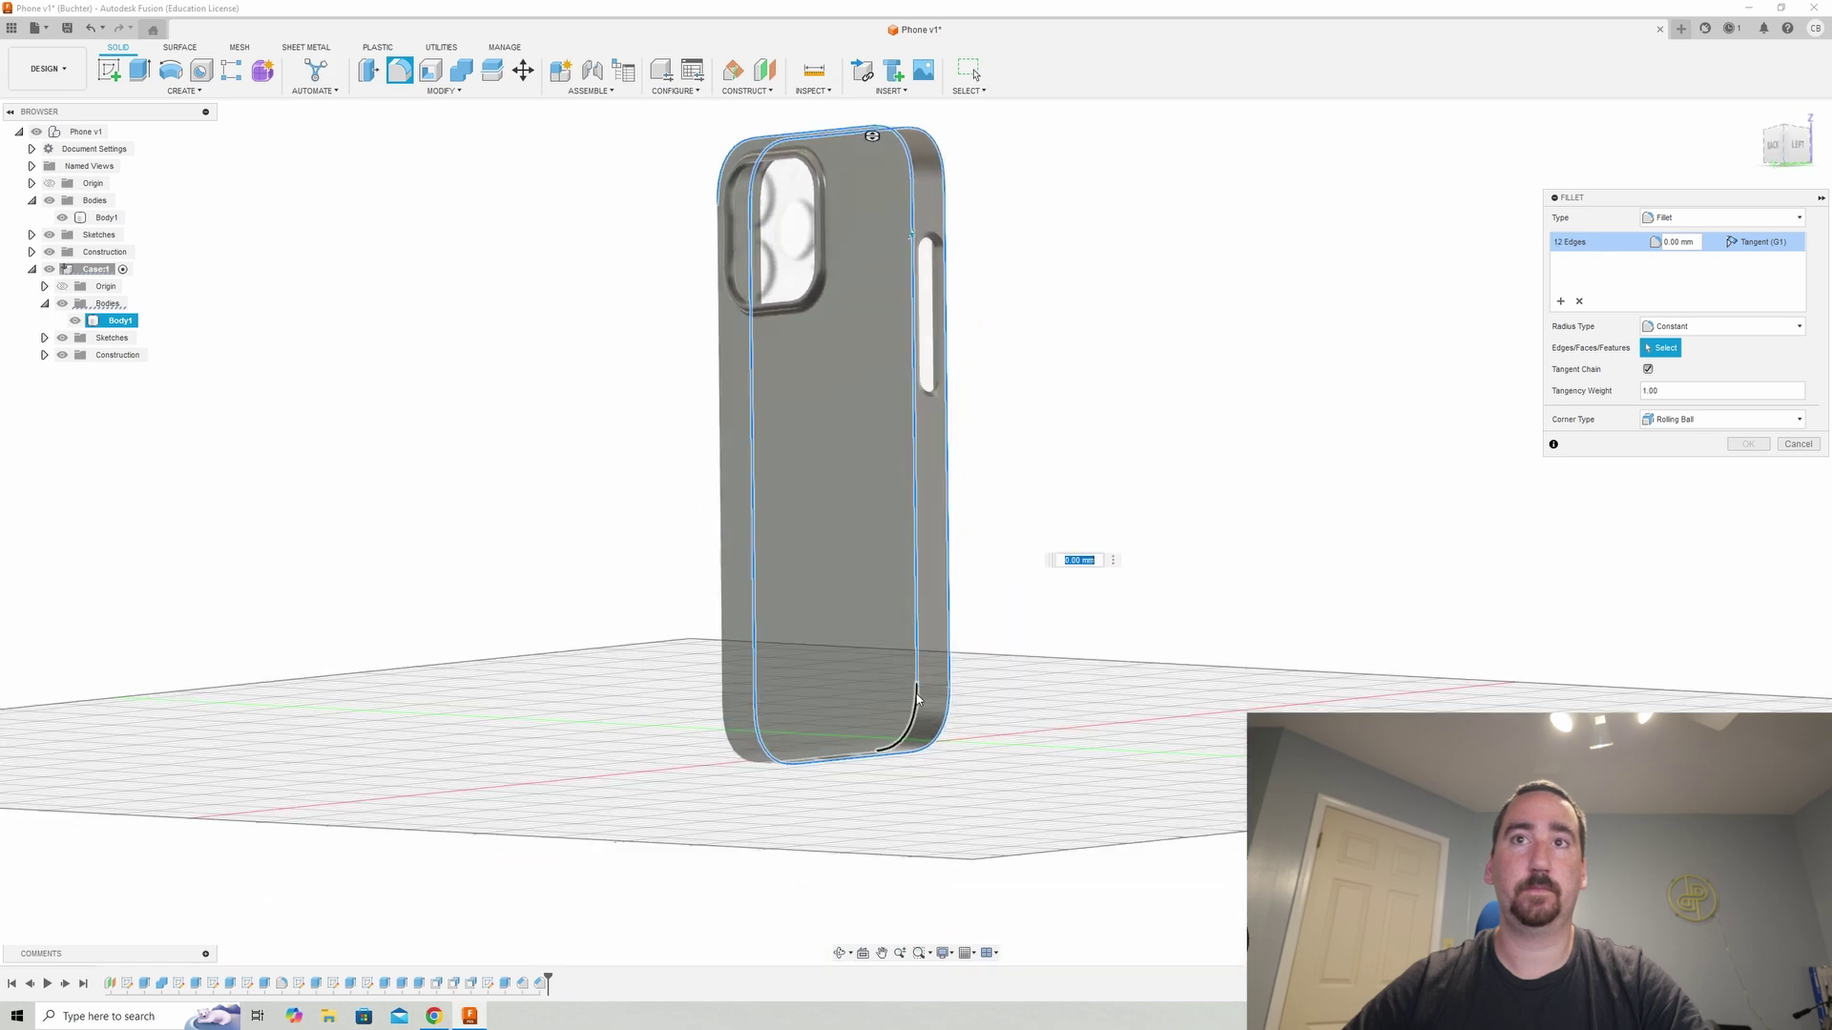
- Add the remaining outer back edges around the bottom to the selection and apply the fillet with a 2 mm radius
click(885, 757)
shift+middle_drag(885, 756, 742, 763)
click(718, 694)
shift+middle_drag(788, 372, 940, 375)
scroll(939, 376, up, 4)
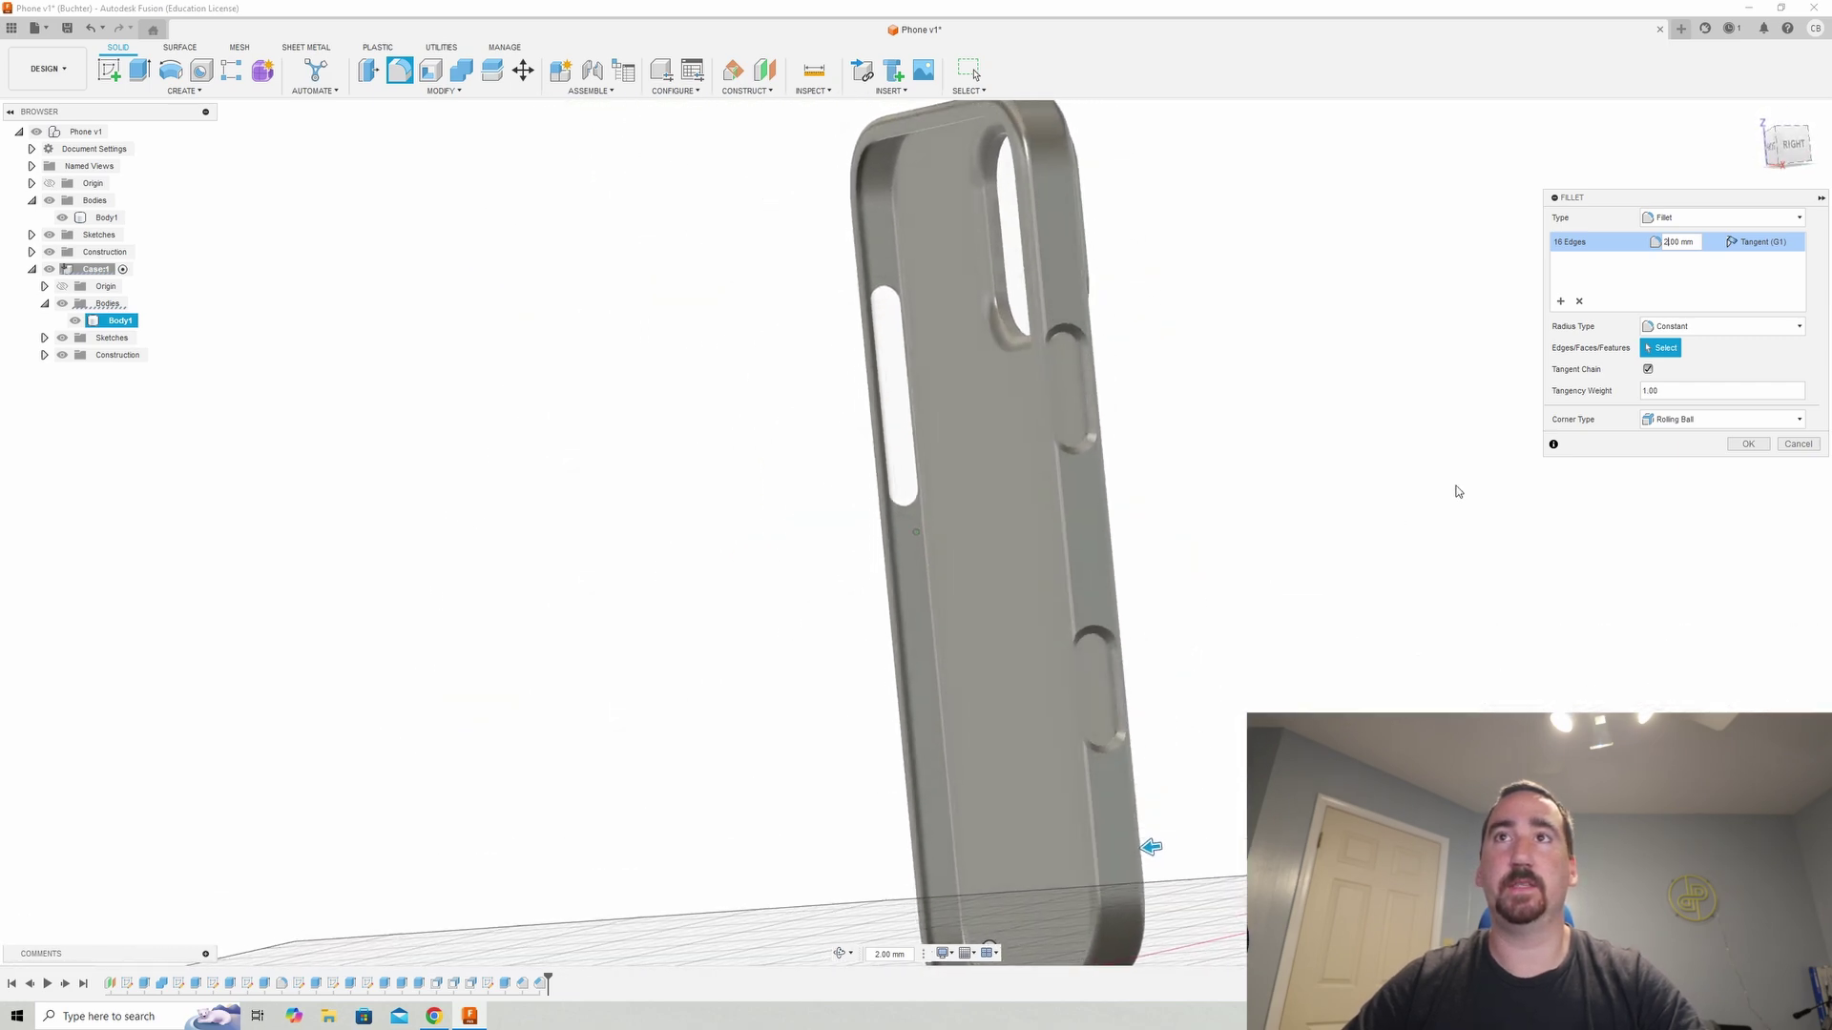
click(1748, 444)
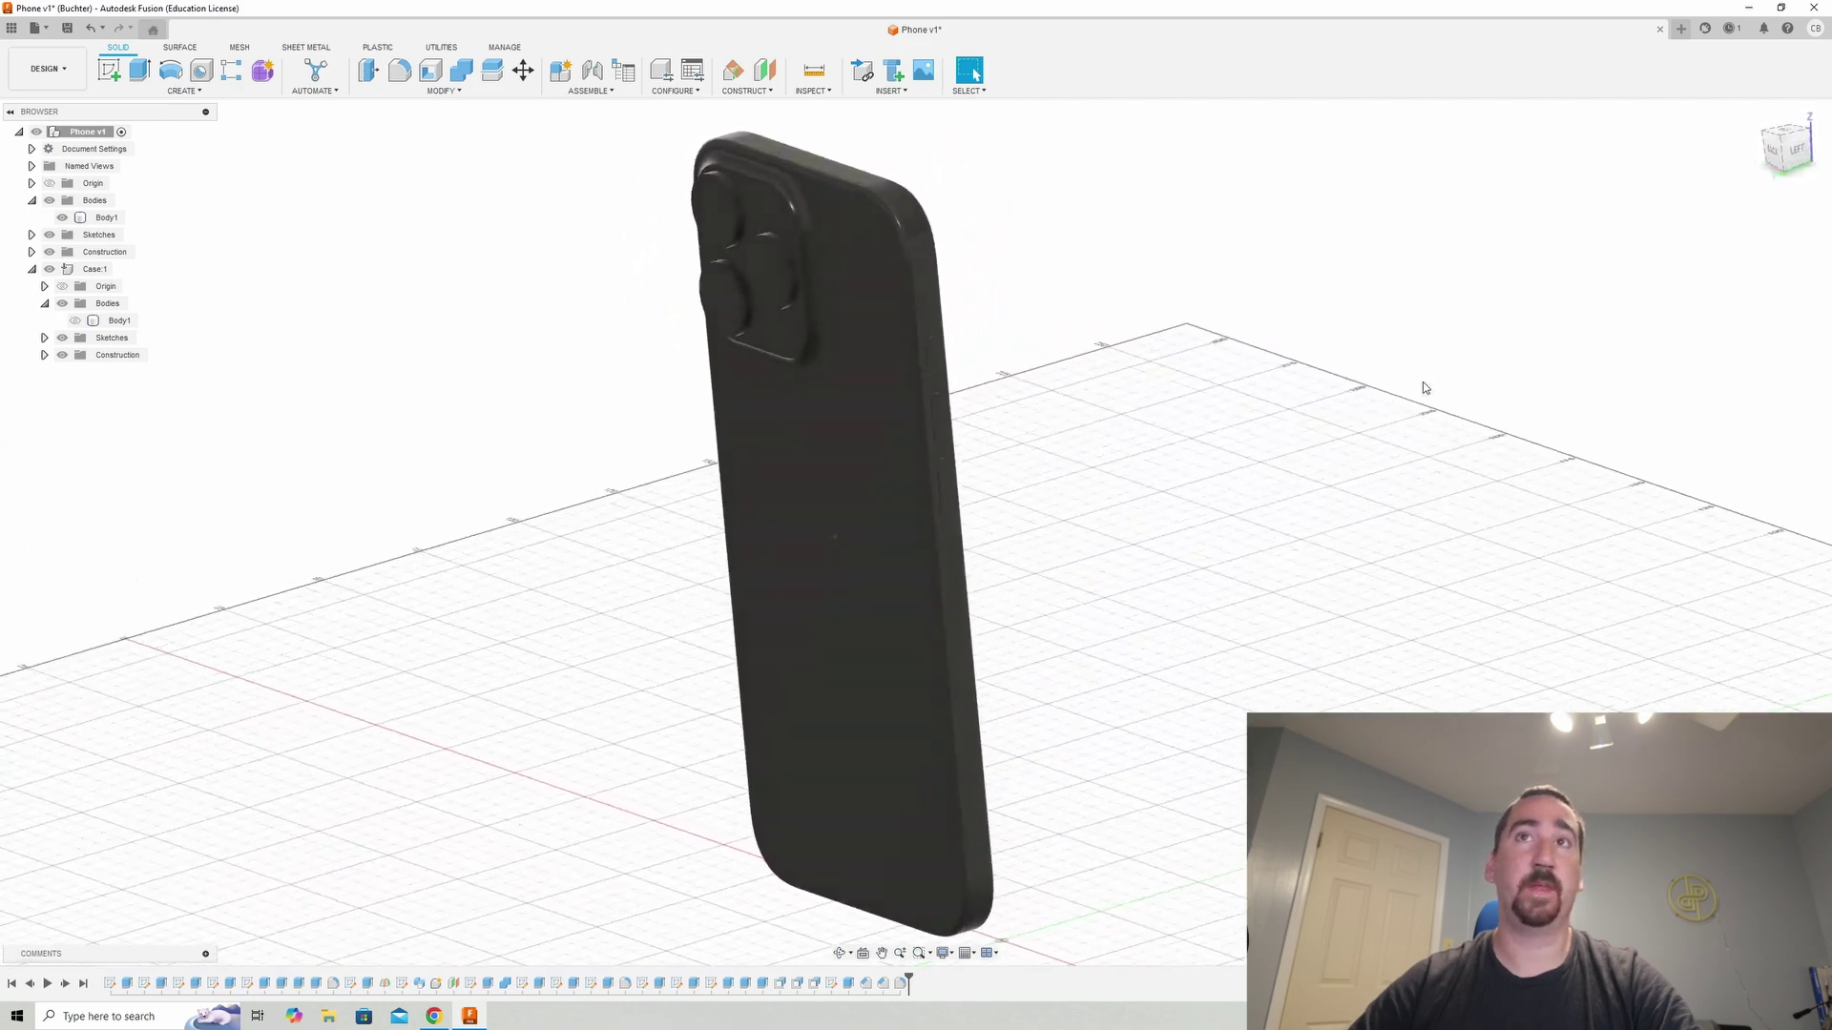
- Show the case body around the phone and inspect the fitted assembly from its long sides
click(75, 321)
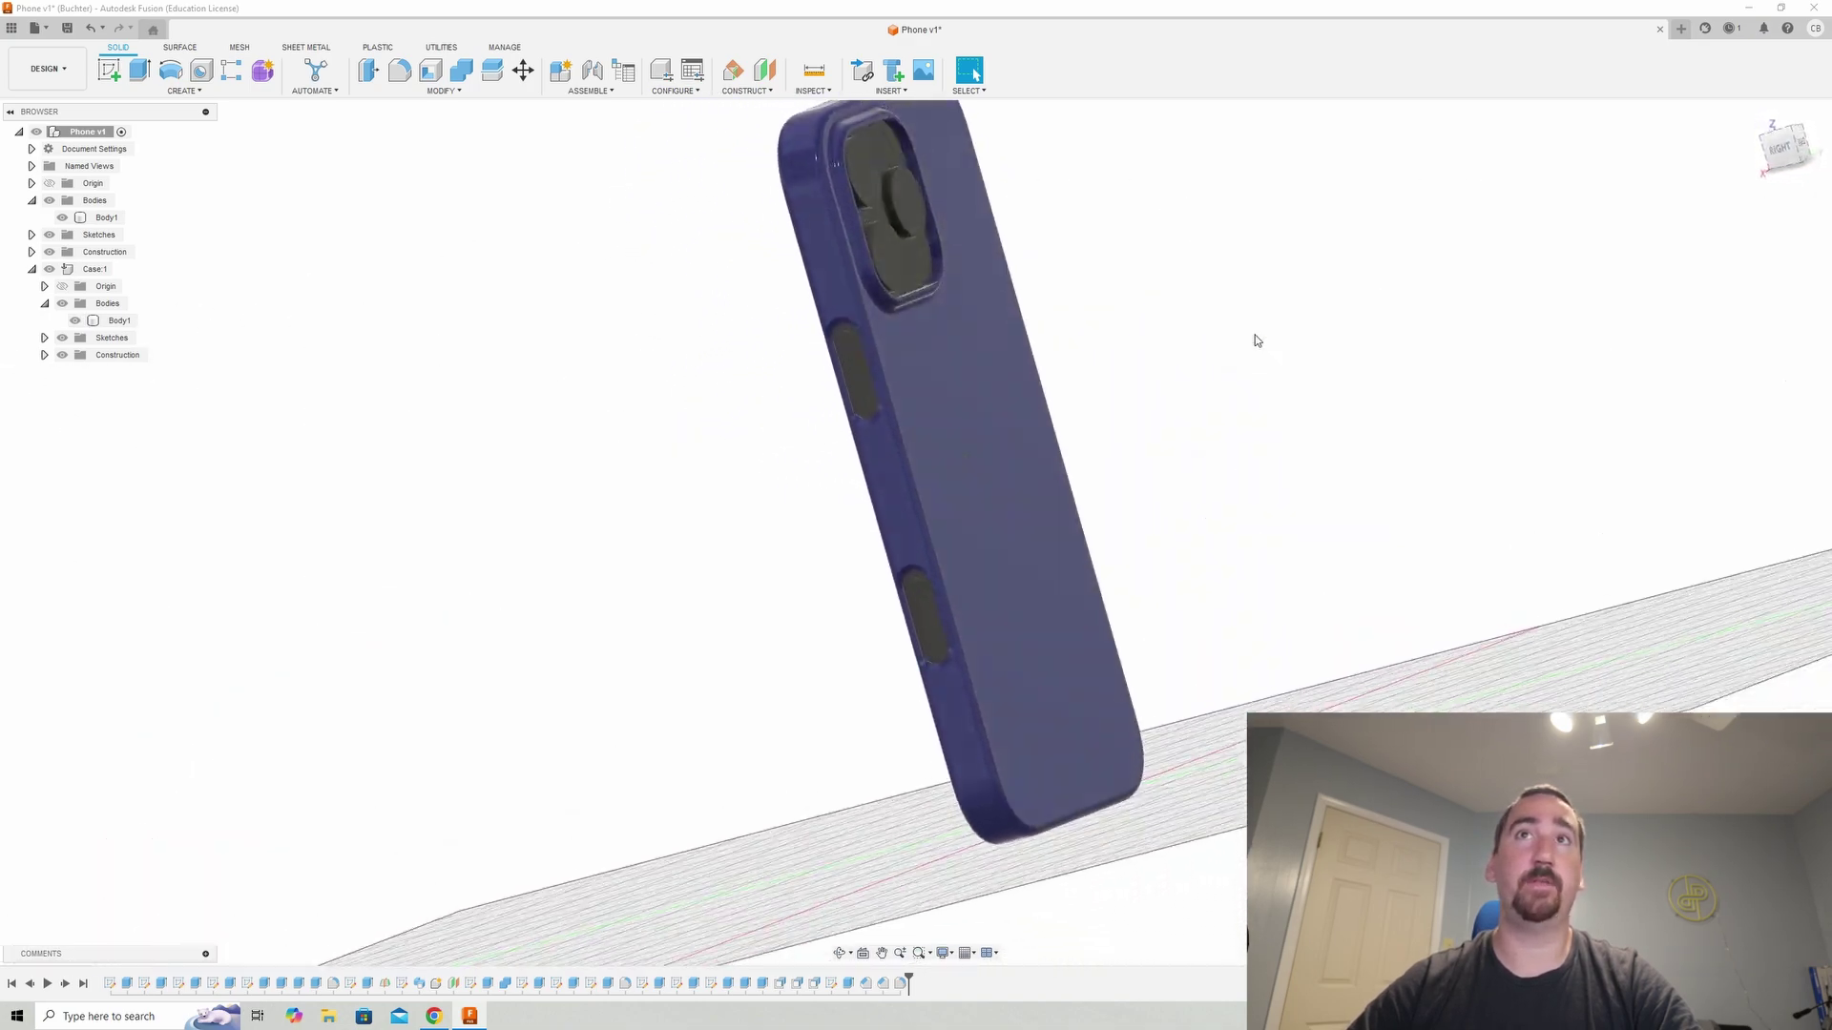
click(1755, 145)
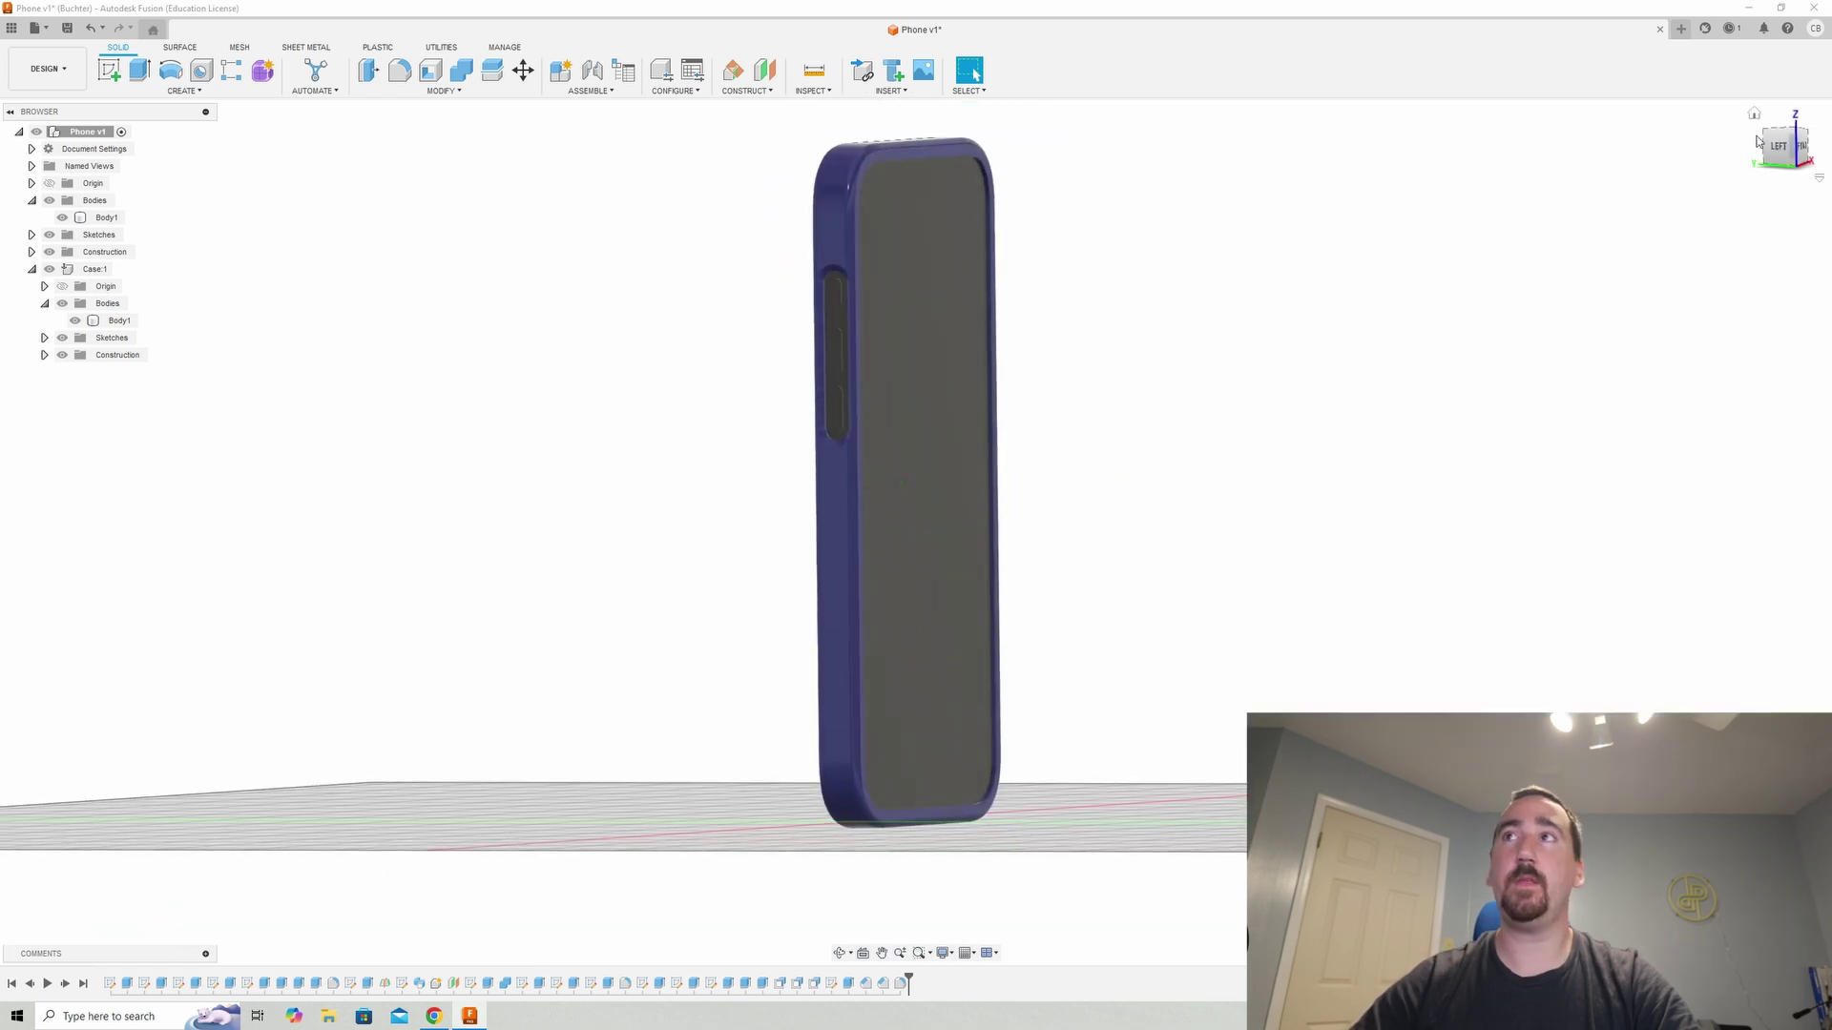